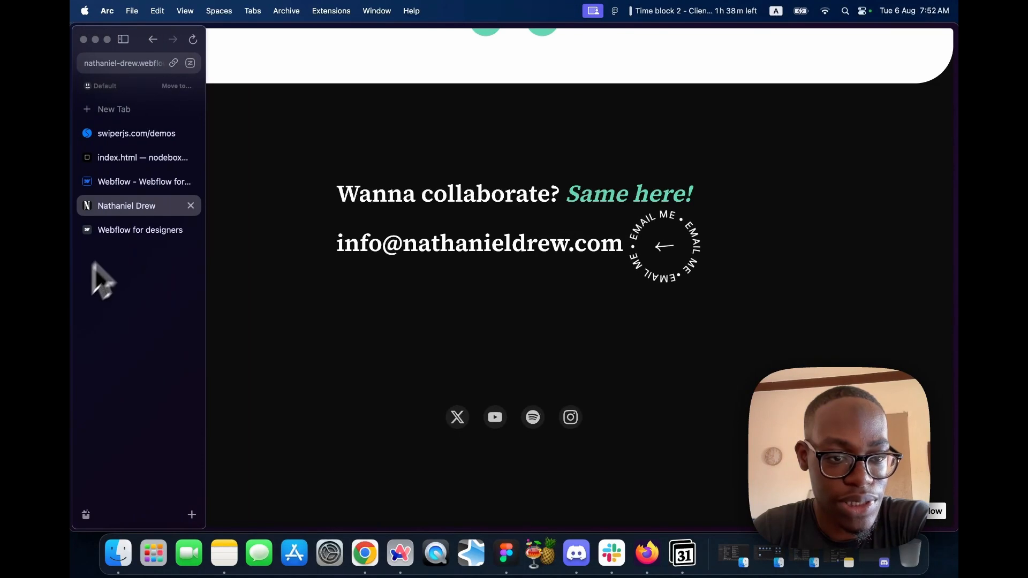
- Switch to the Webflow designer browser tab and collapse the testimonial section in the page structure
click(138, 181)
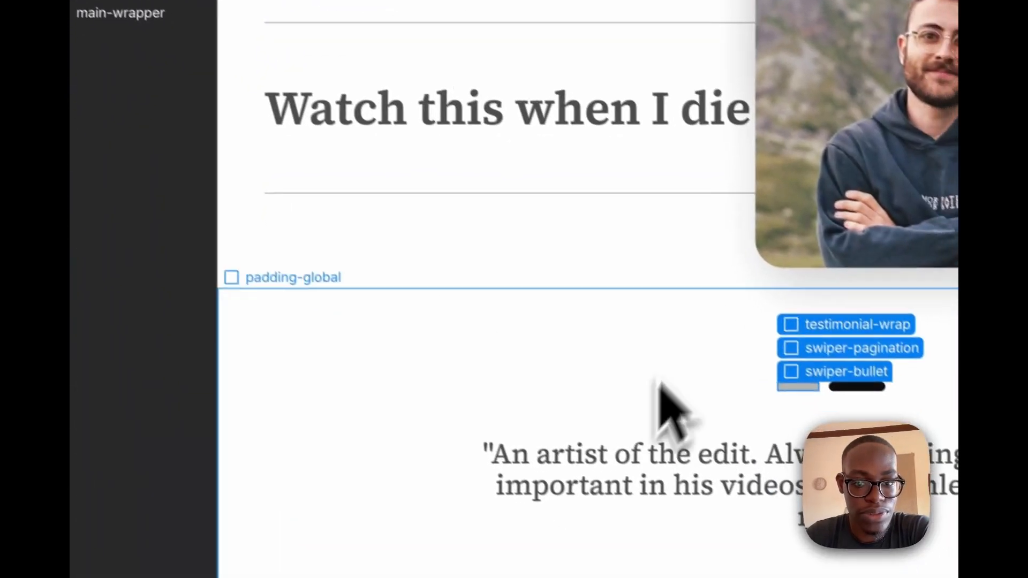
click(632, 319)
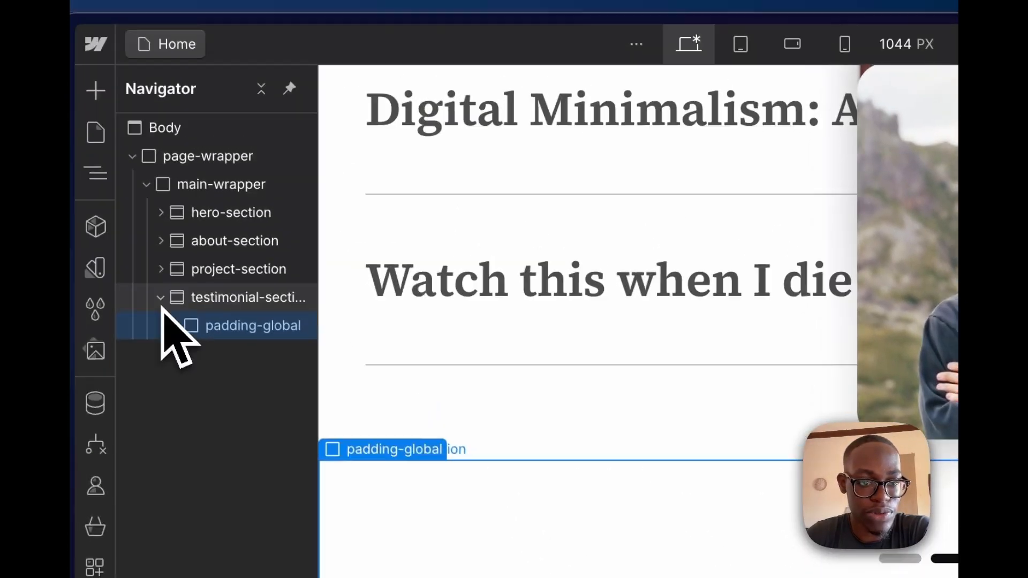
click(161, 298)
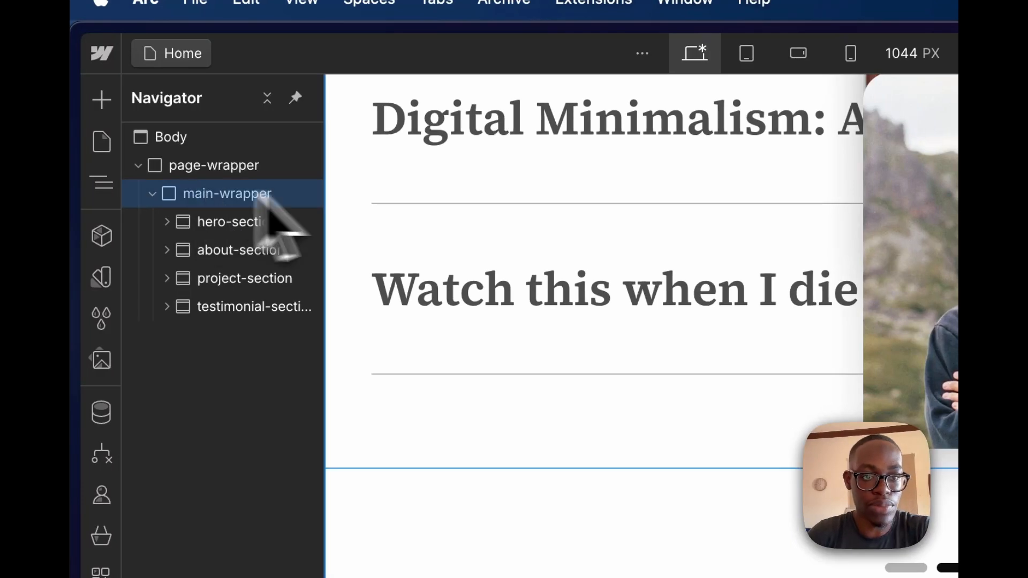
- Add a Section element inside main-wrapper and give it the new class section-fooetr
key(super+k)
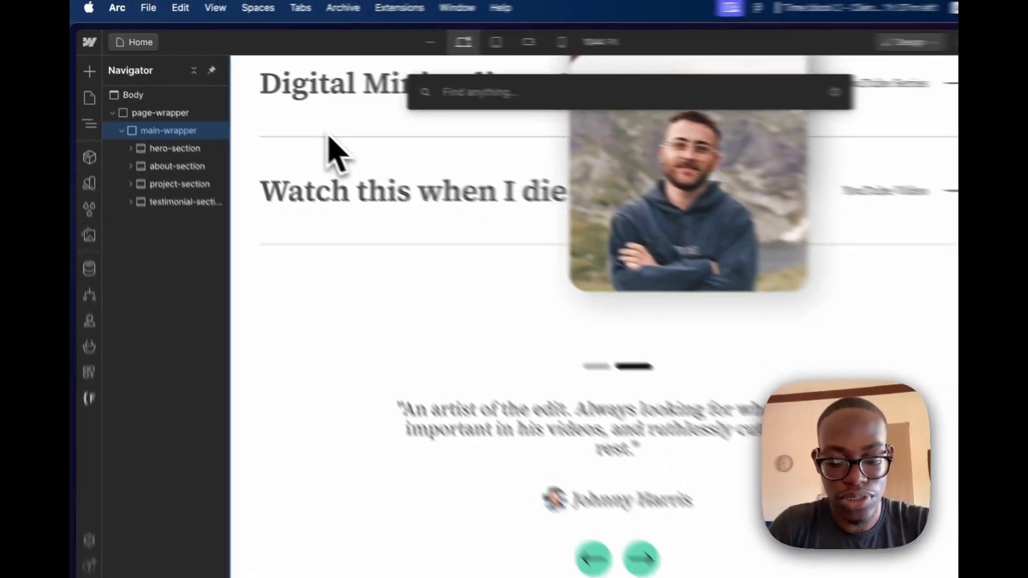
text(sect)
key(Return)
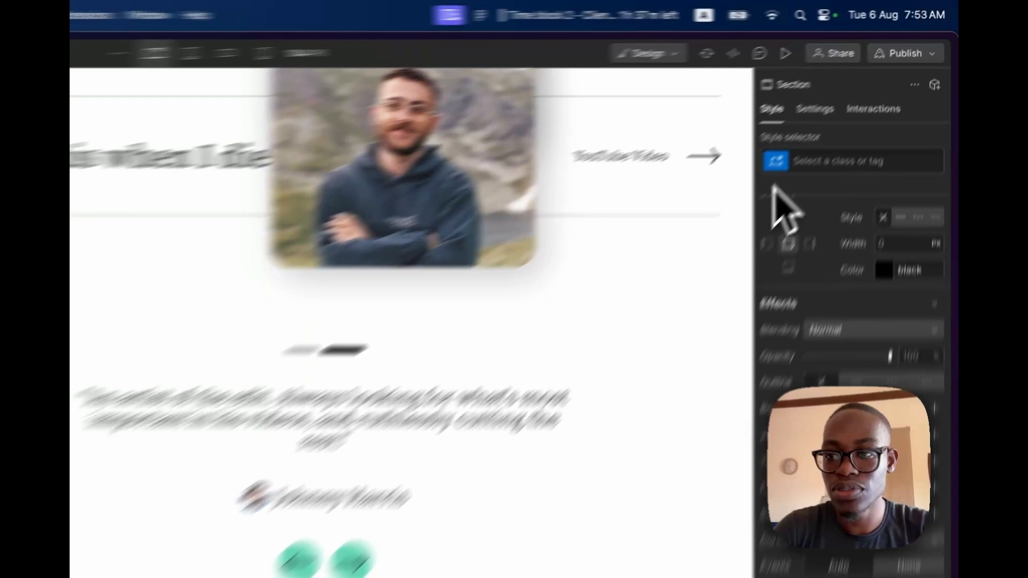
click(854, 117)
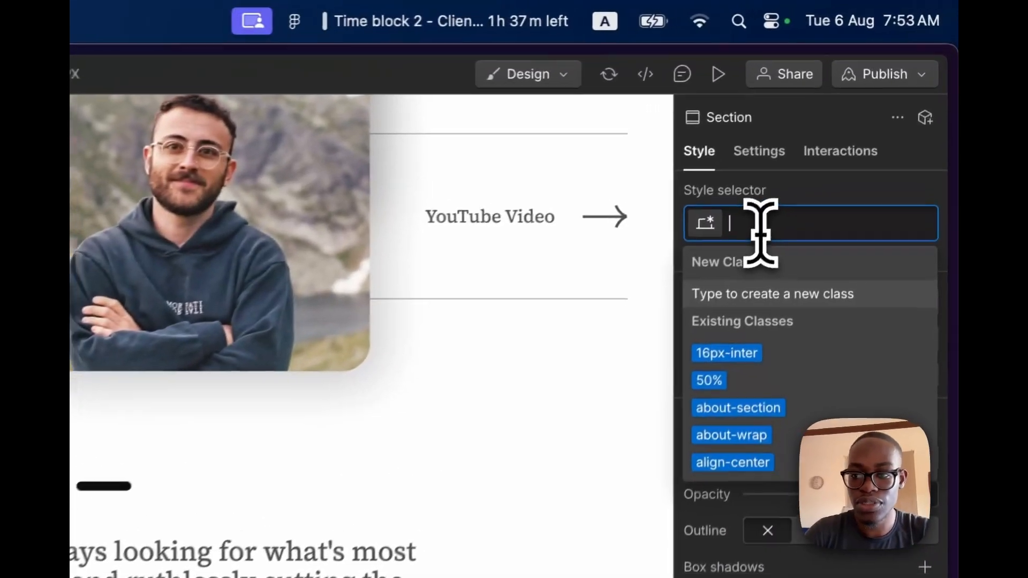
text(sectio)
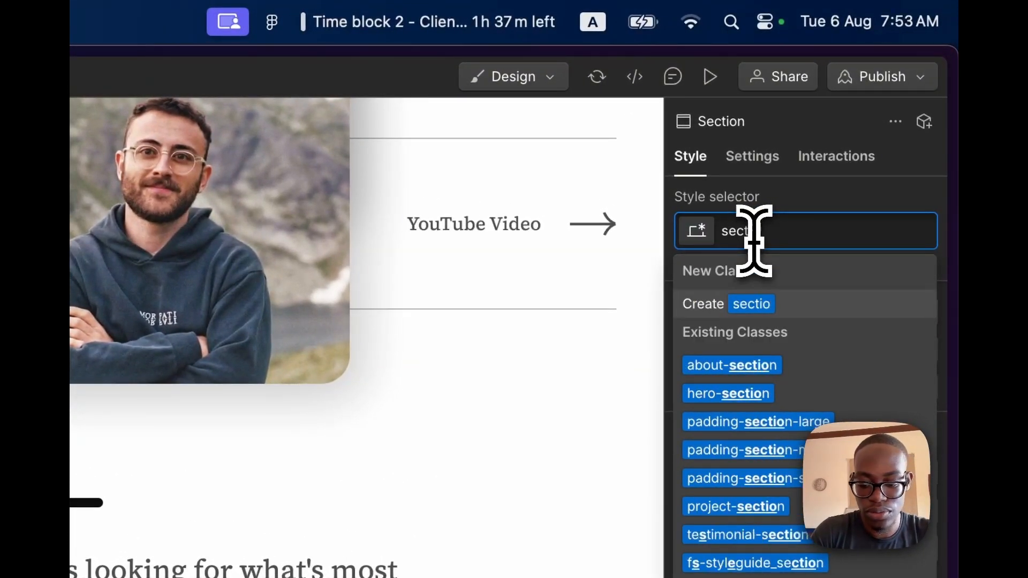
text(n-fooetr)
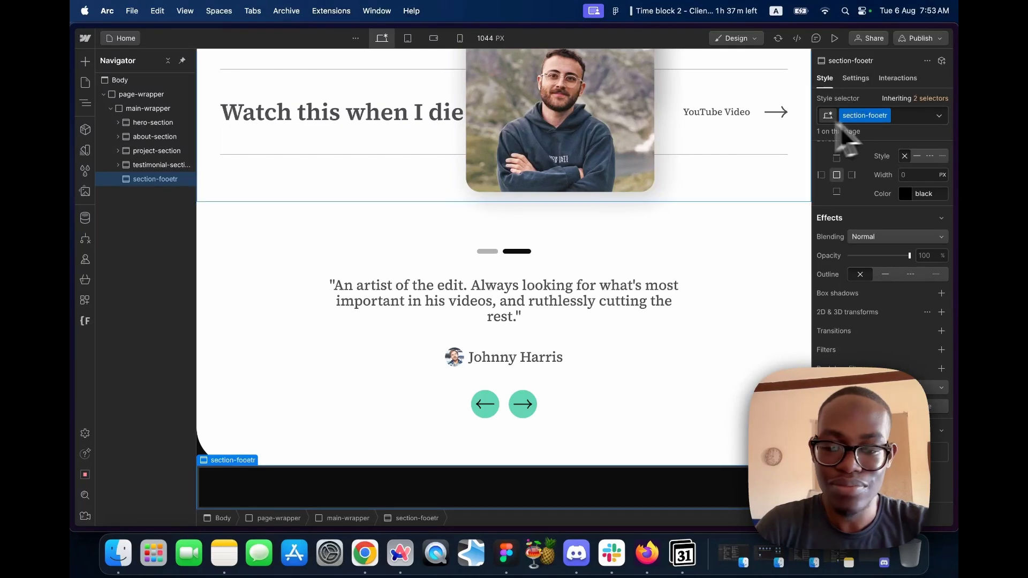
- Add three div blocks to the new footer section, each nested inside the previous one
key(super+e)
text(div)
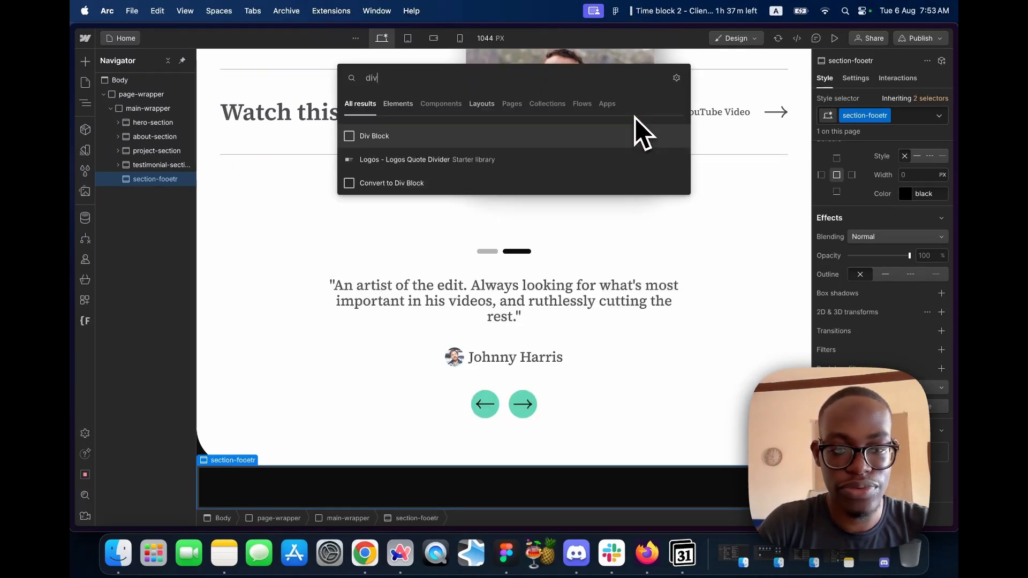
key(Return)
key(super+e)
text(div)
key(Return)
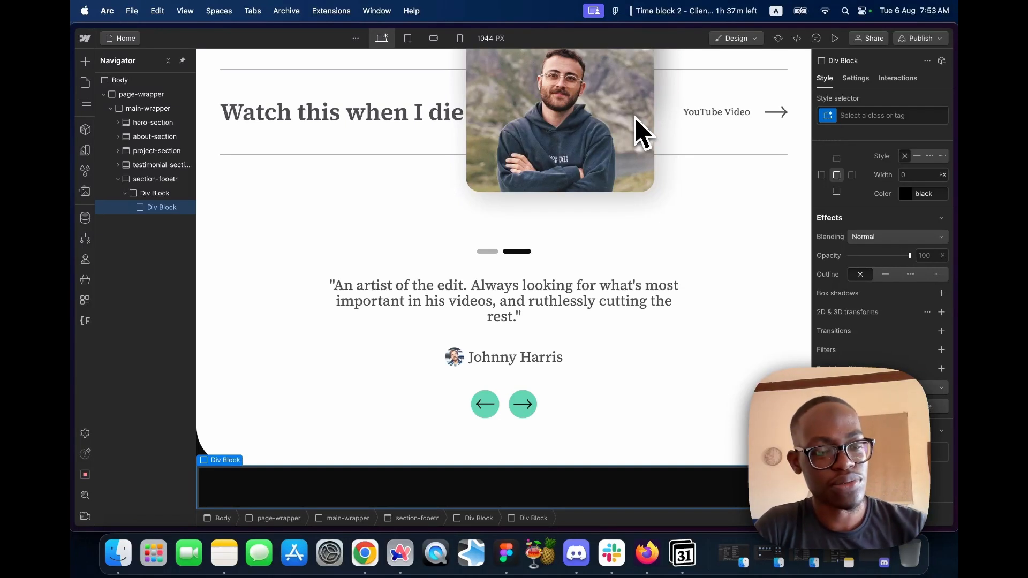
key(super+e)
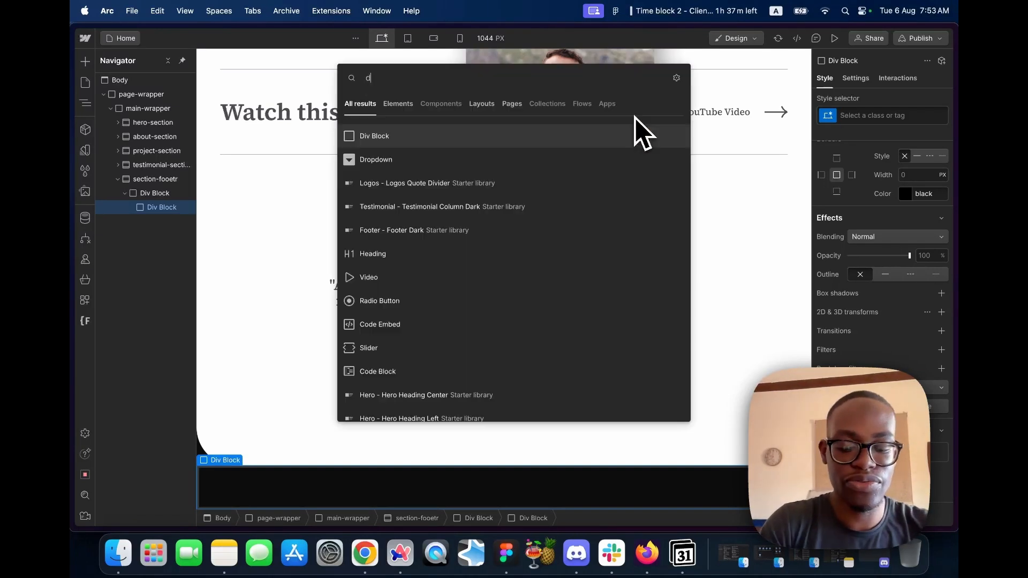
text(div)
key(Return)
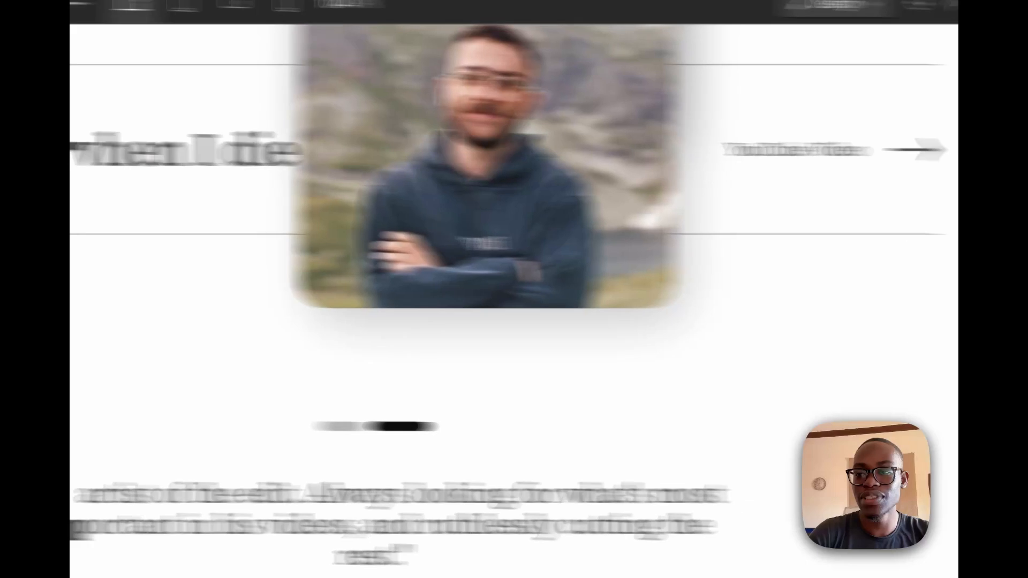
- Give the footer section's outermost div block the existing classes padding-global and padding-section-medium
click(905, 116)
text(p)
text(add)
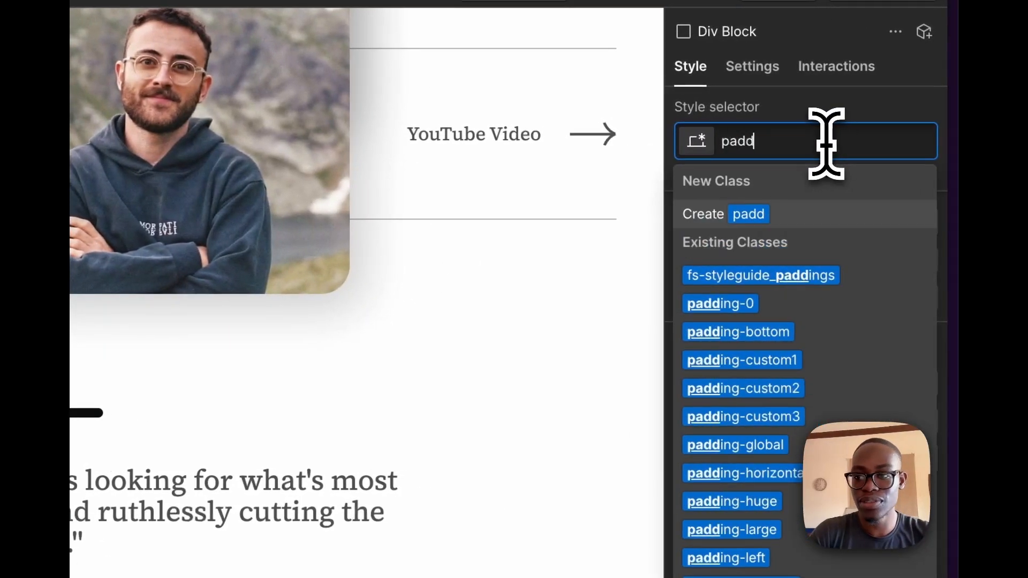
click(792, 440)
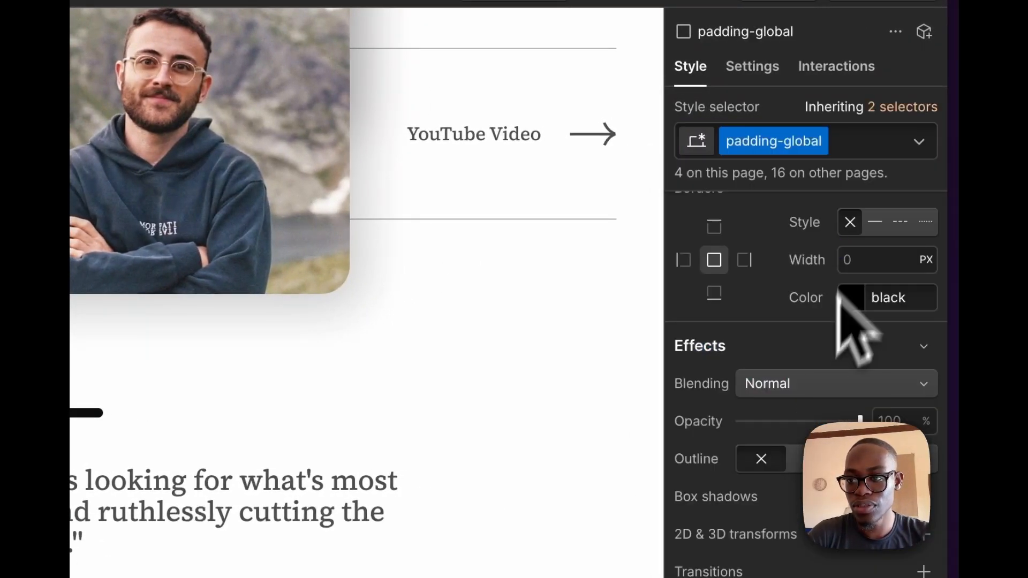
click(859, 152)
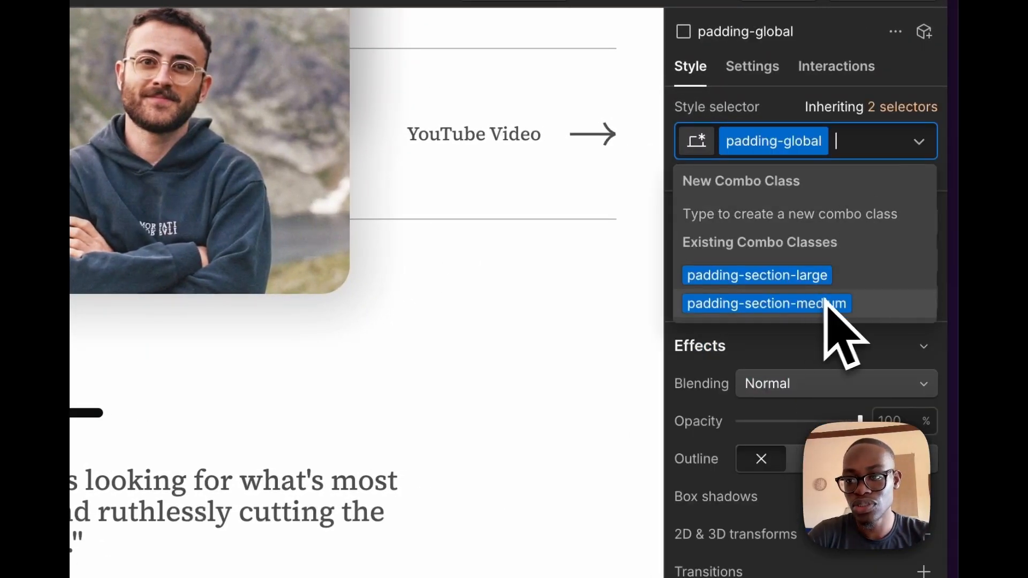
click(864, 302)
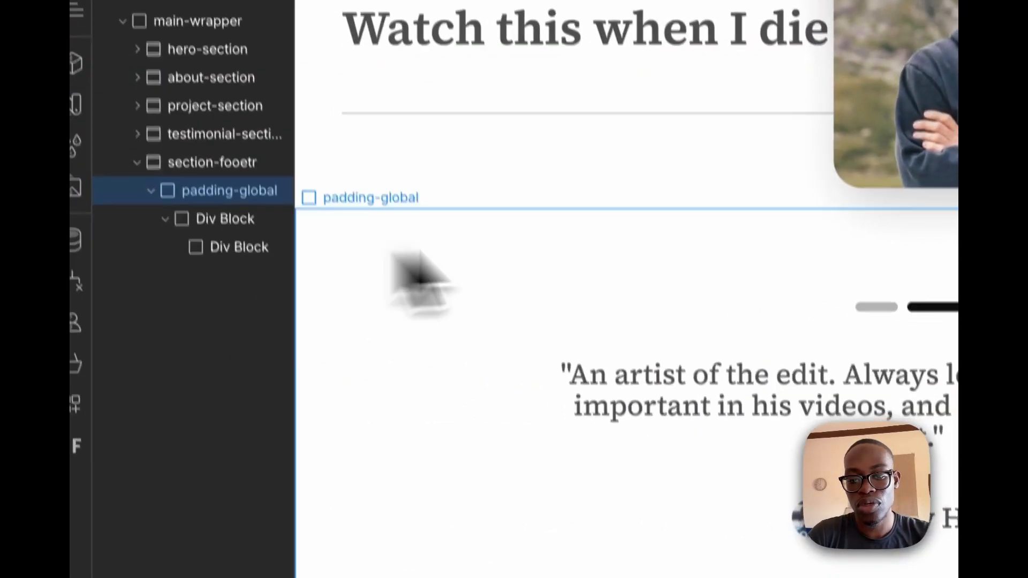
- Apply the existing class container-large to the div block directly inside the footer's padding-global block
scroll(420, 278, down, 3)
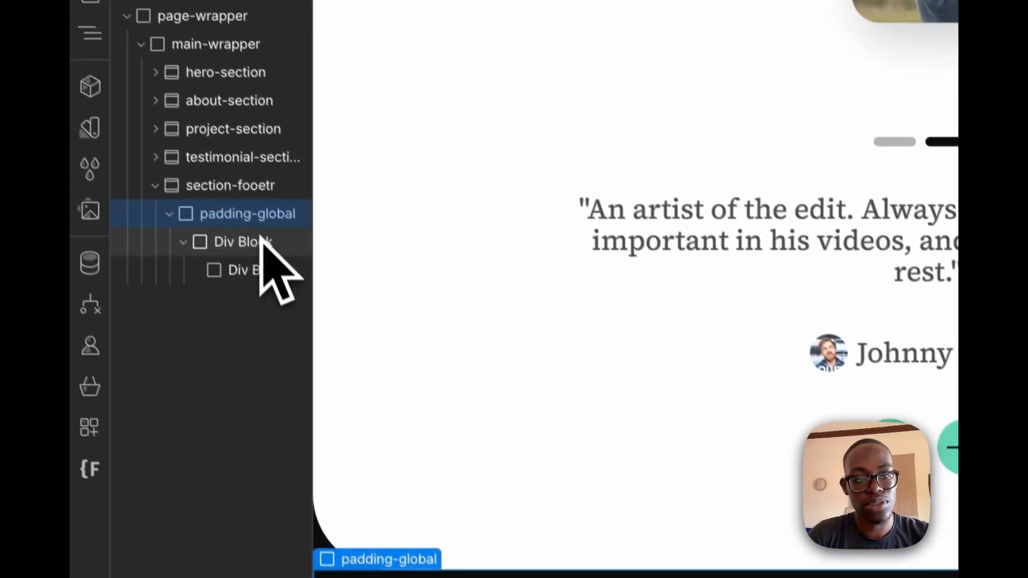
click(262, 242)
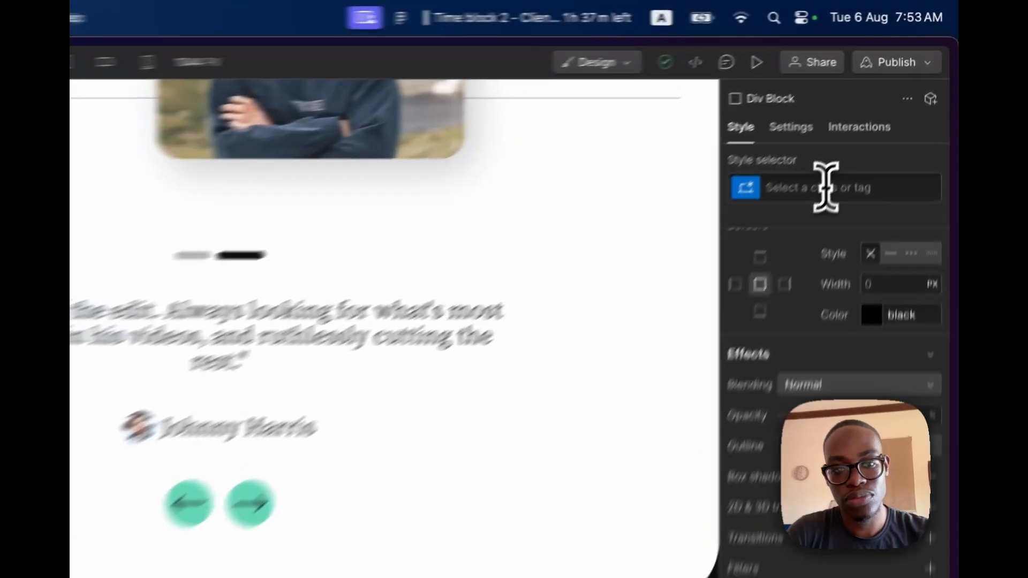
click(870, 115)
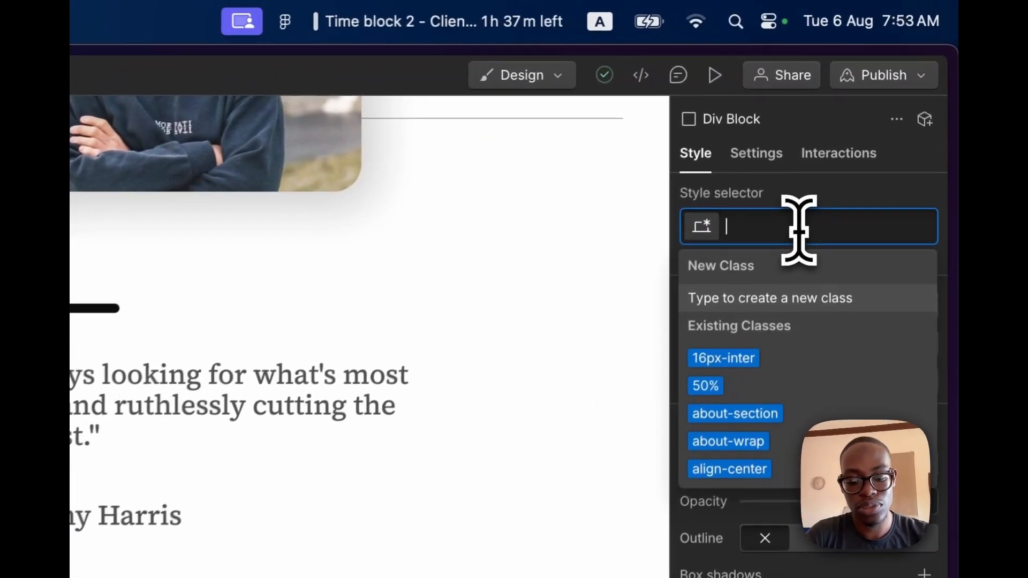
text(conta)
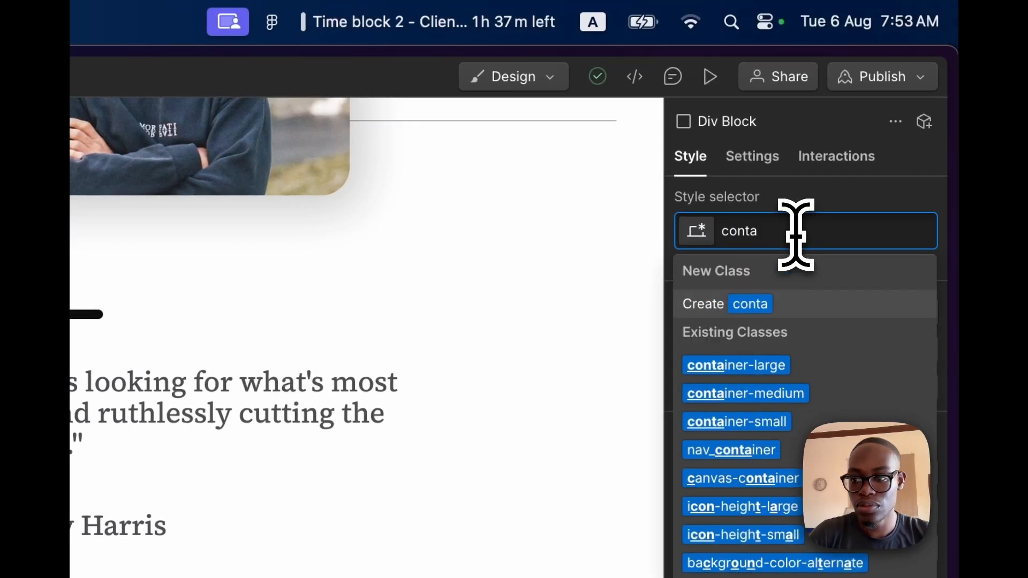
key(Return)
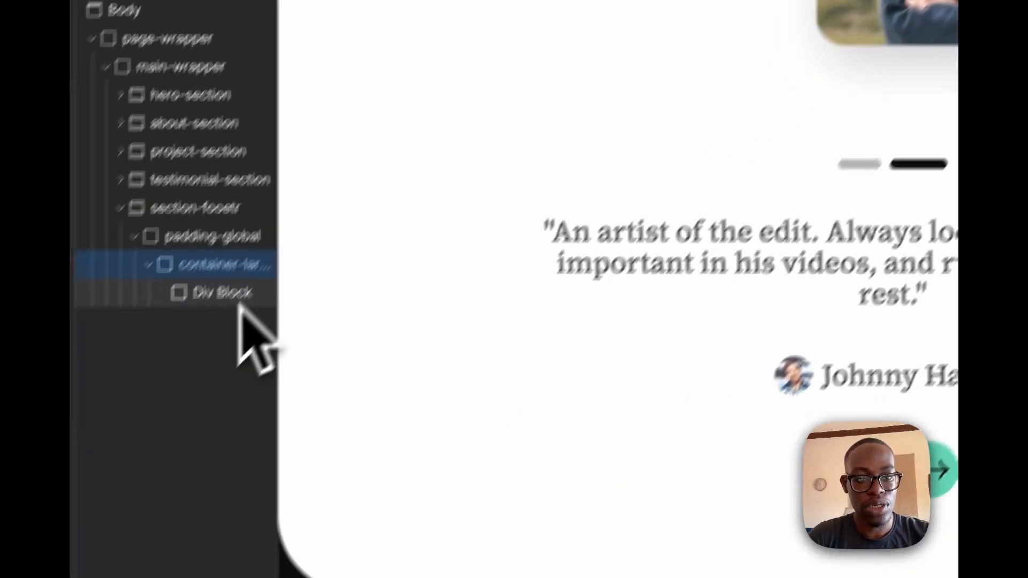
- Correct the misspelled class of the footer section to section-footer
click(222, 293)
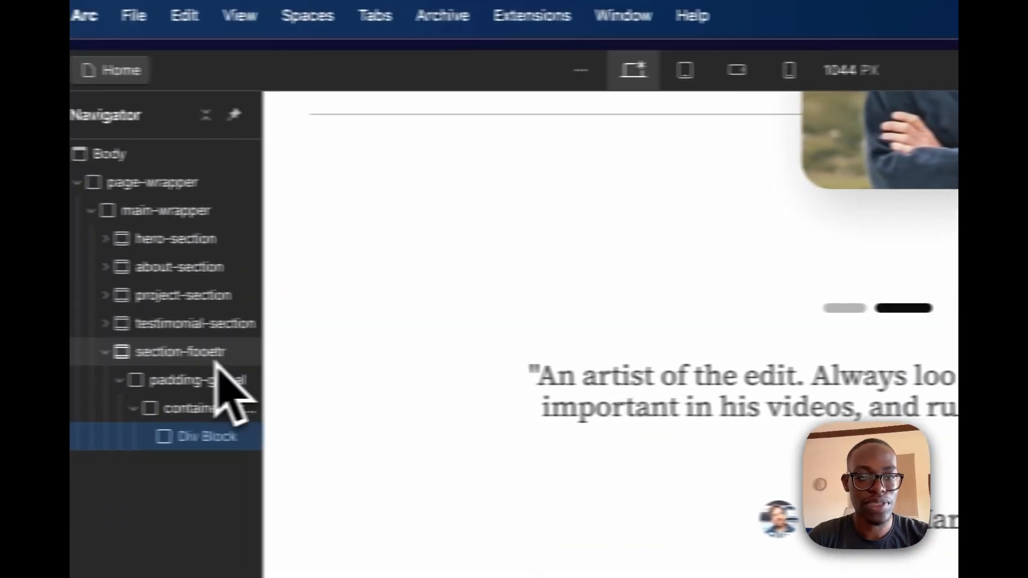
click(267, 148)
double_click(820, 223)
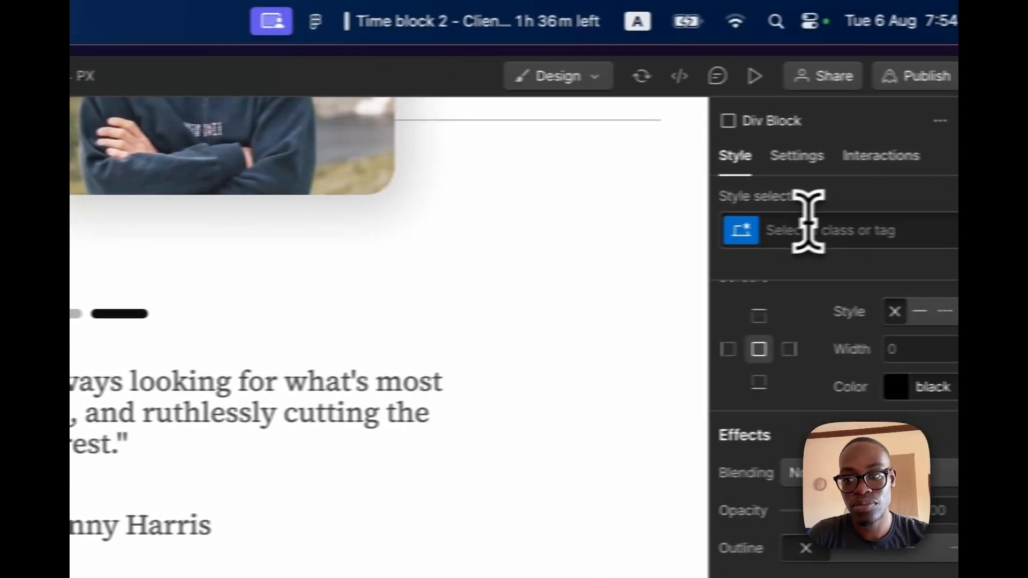
- Give the innermost div block of the footer the new class footer-wrap
click(777, 230)
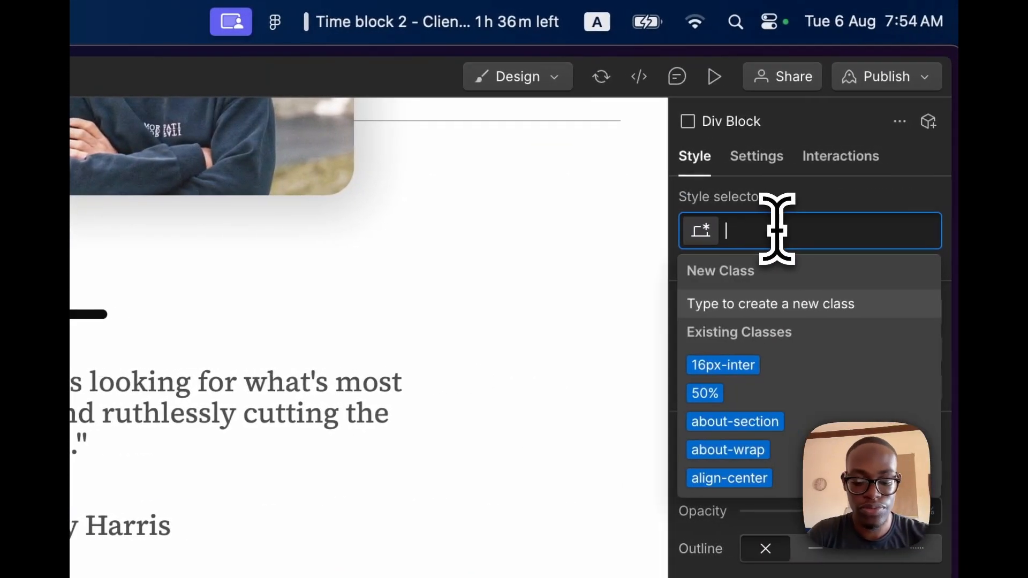
text(foo)
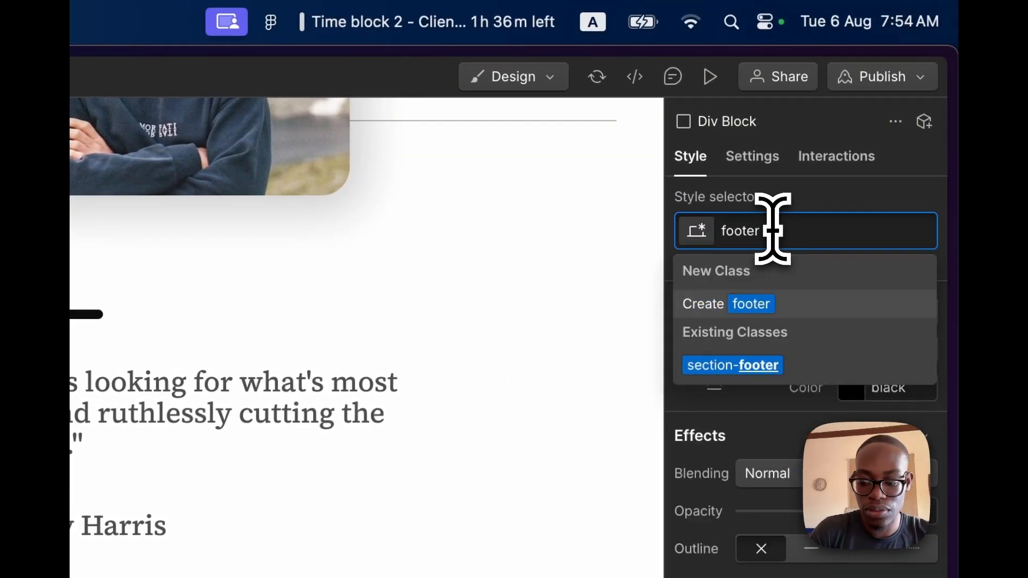
text(ter)
key(Return)
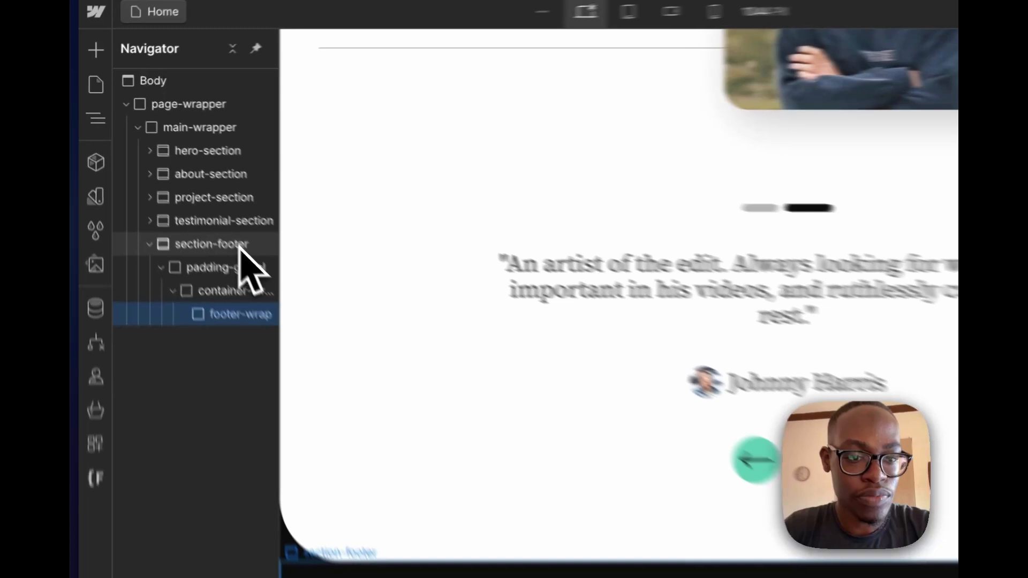
- Set the height of section-footer to 100 VH
click(169, 180)
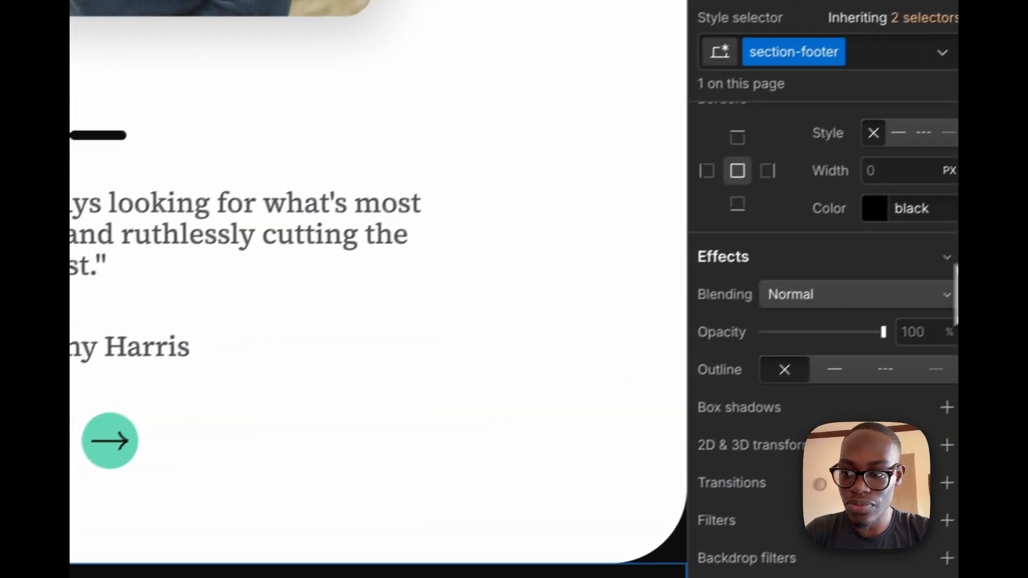
scroll(887, 300, up, 10)
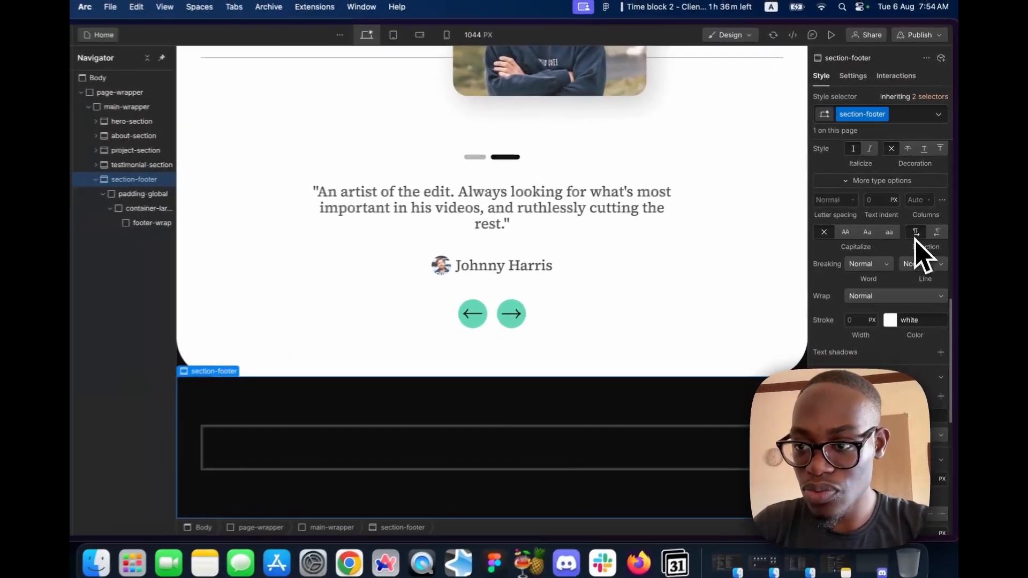
scroll(917, 241, up, 5)
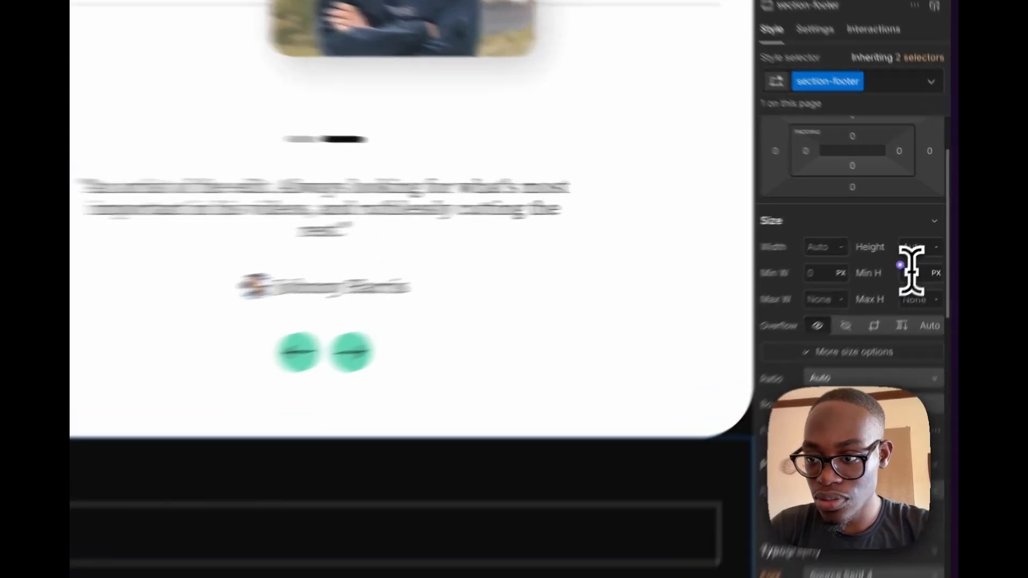
click(926, 244)
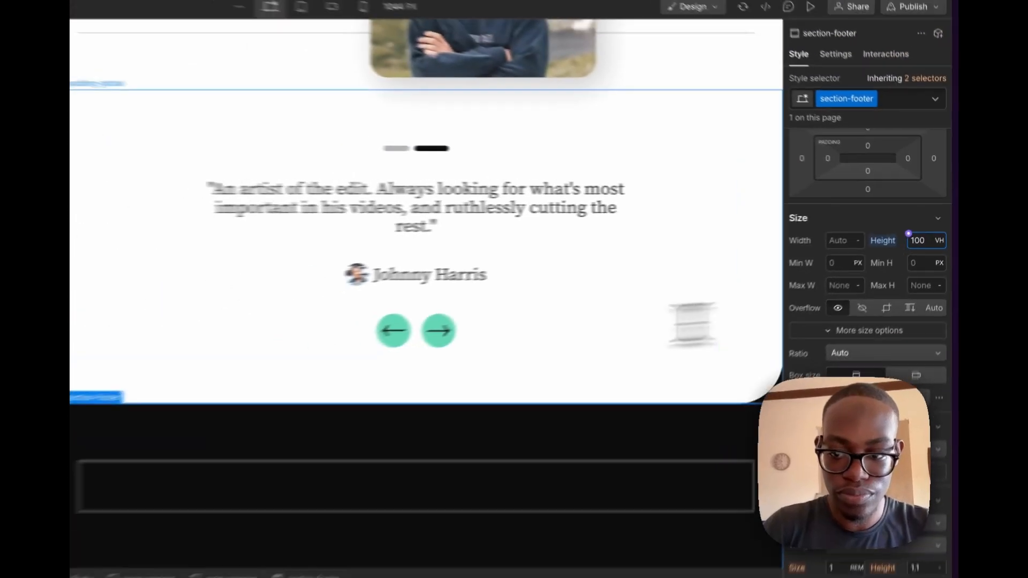
scroll(105, 509, down, 6)
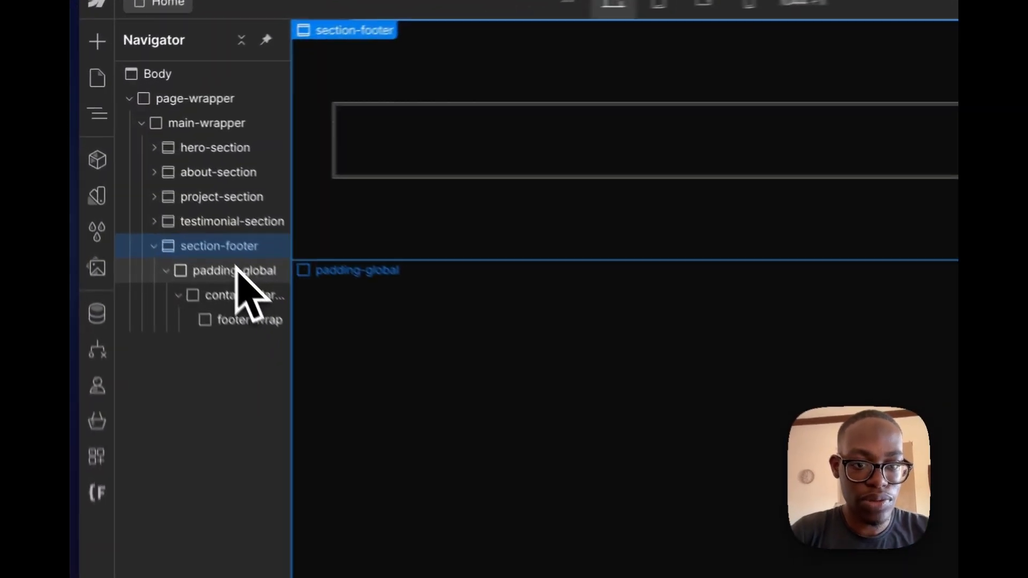
- Add the combo class is-footer to the padding-global block inside section-footer
click(166, 193)
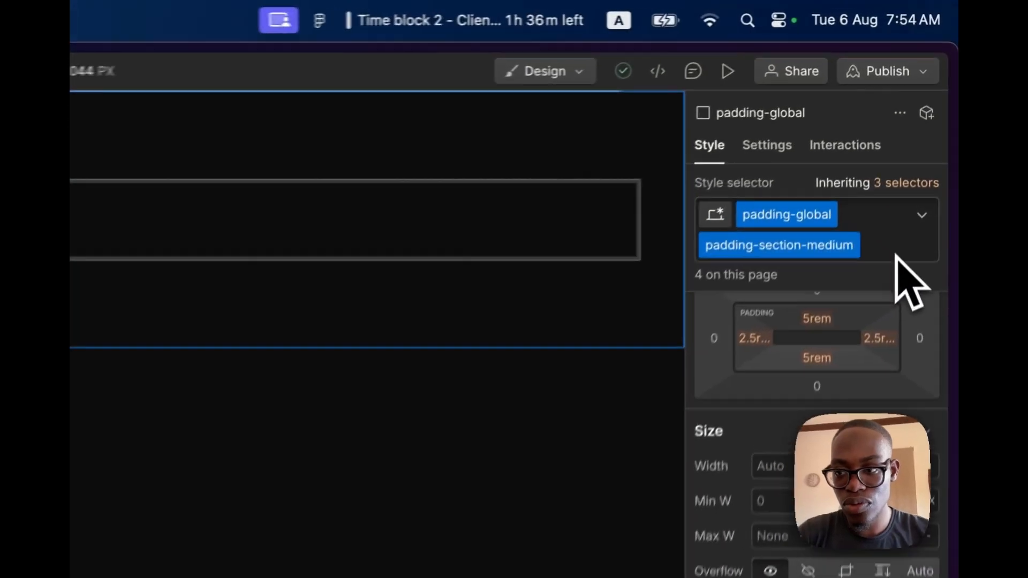
click(926, 137)
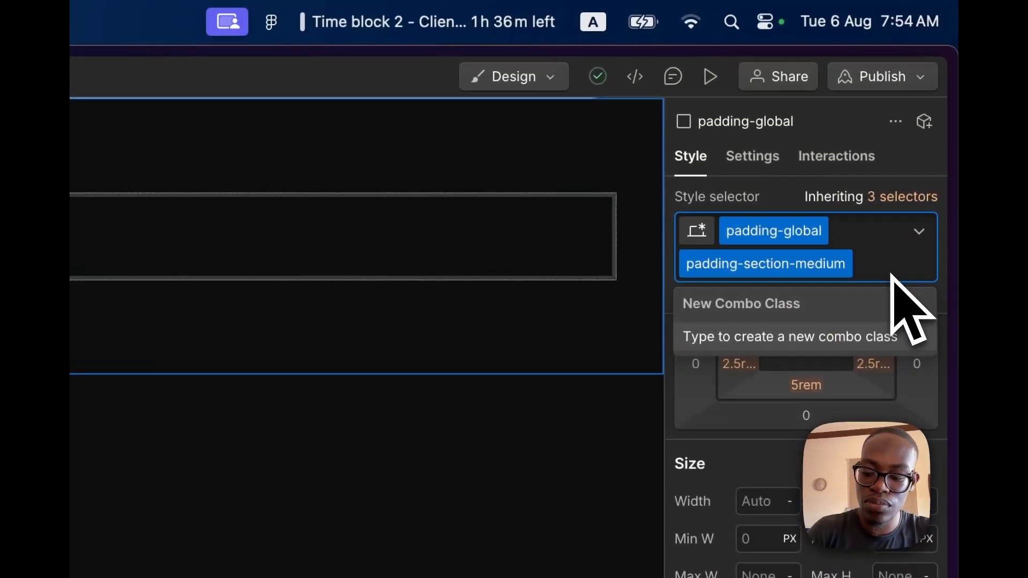
text(is-footer)
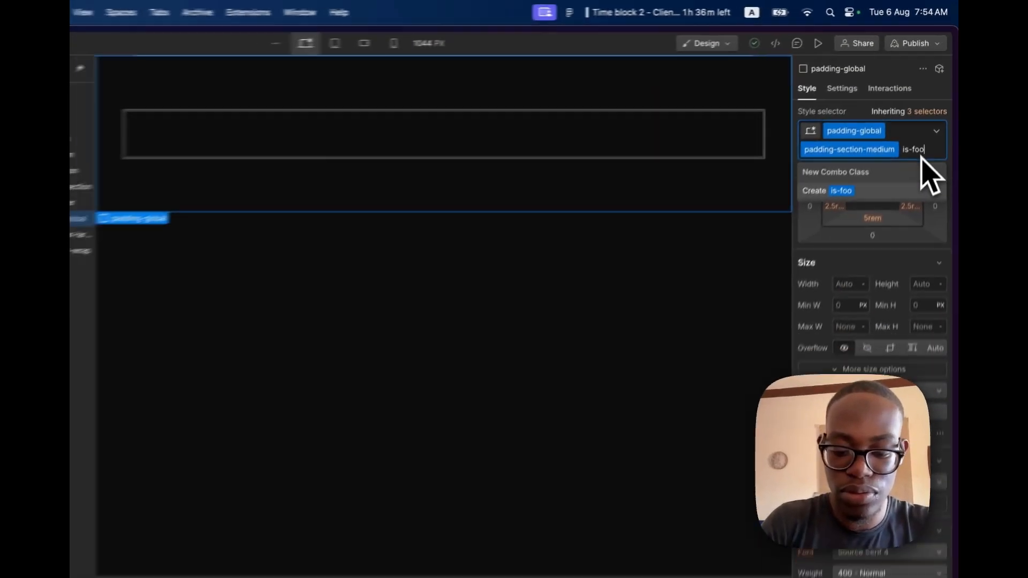
key(Return)
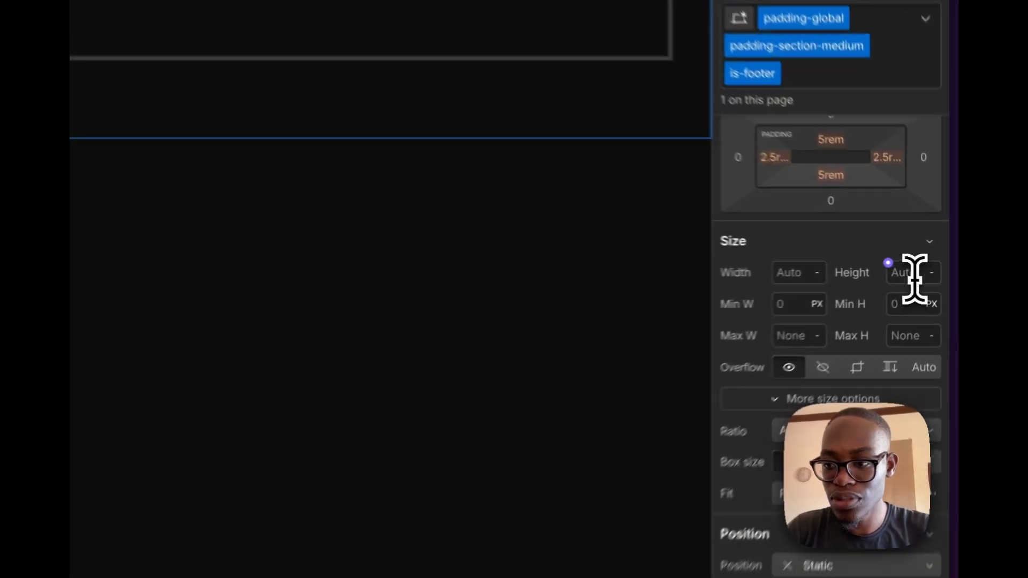
- Set the is-footer padding-global block to 100% height with a Flex display that centers its content vertically
click(932, 268)
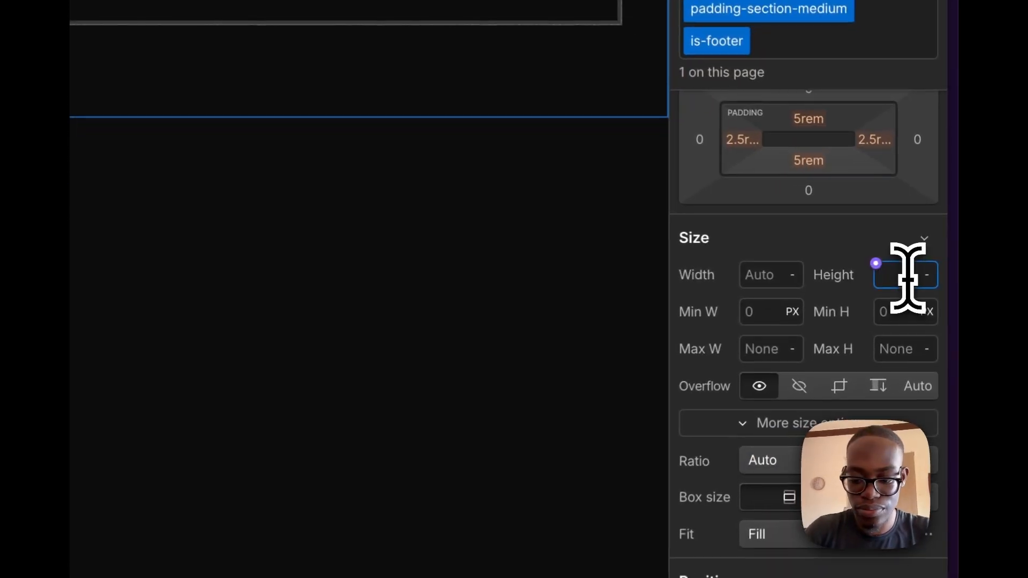
text(100)
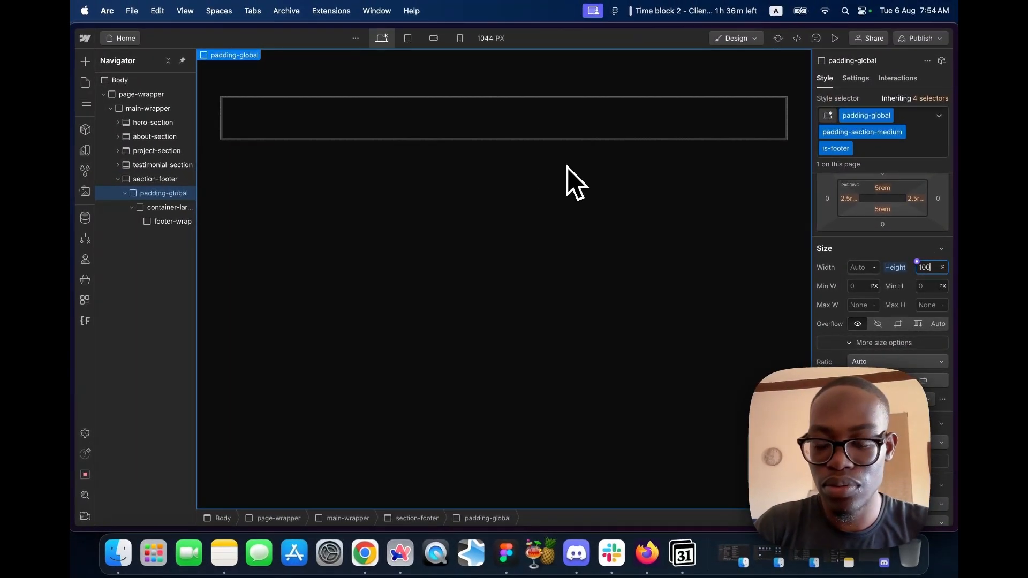
scroll(873, 198, up, 3)
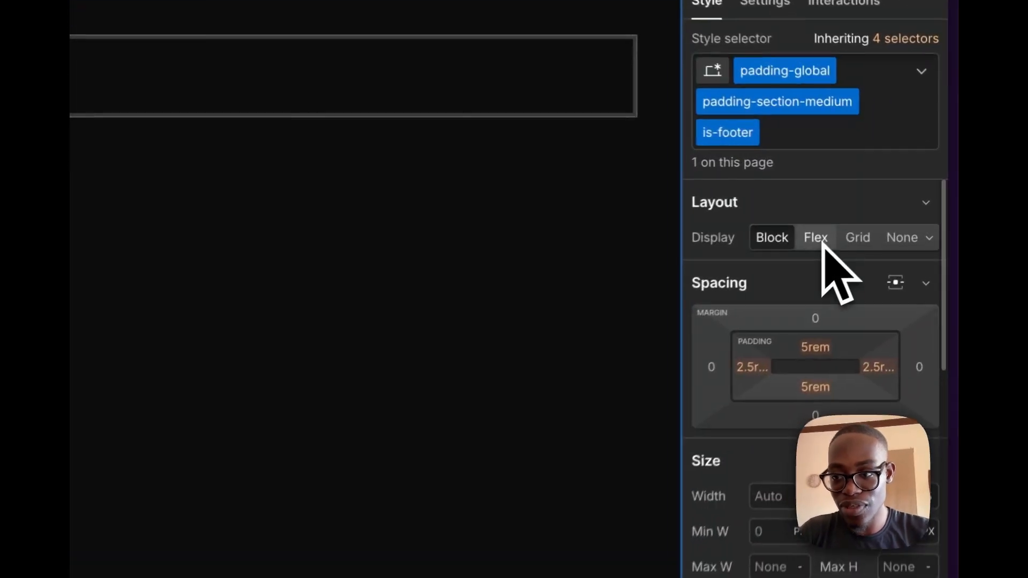
click(881, 202)
click(781, 337)
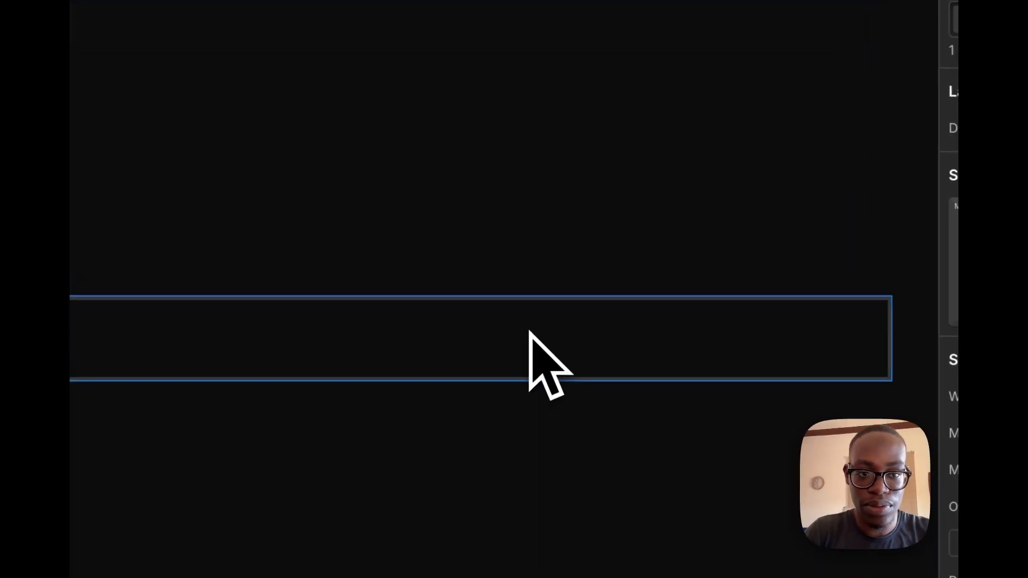
- Switch to the Figma design and copy the footer heading "Wanna collaborate? Same here!"
scroll(525, 334, down, 1)
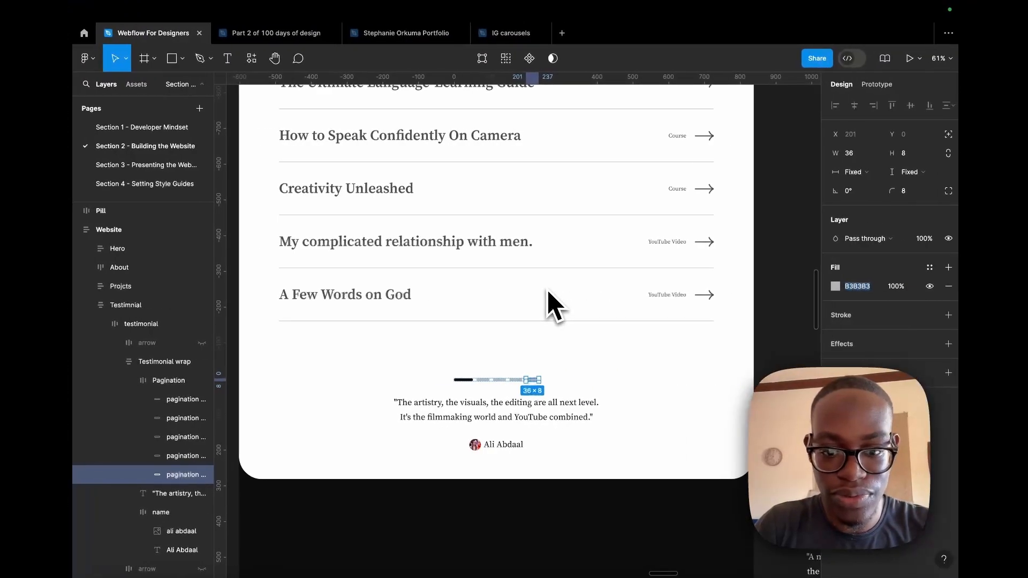
scroll(551, 305, down, 10)
scroll(552, 305, up, 4)
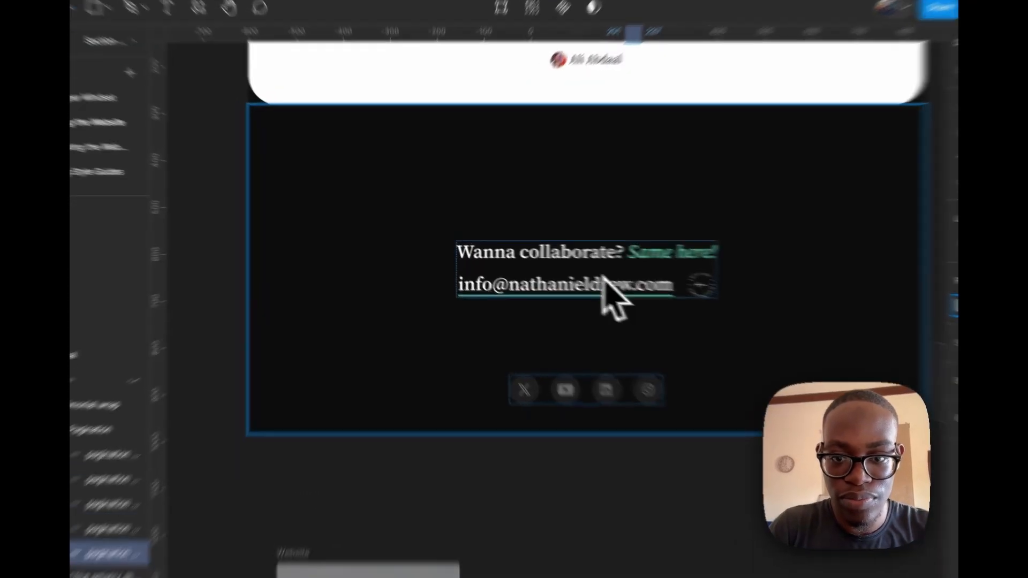
click(605, 251)
double_click(606, 249)
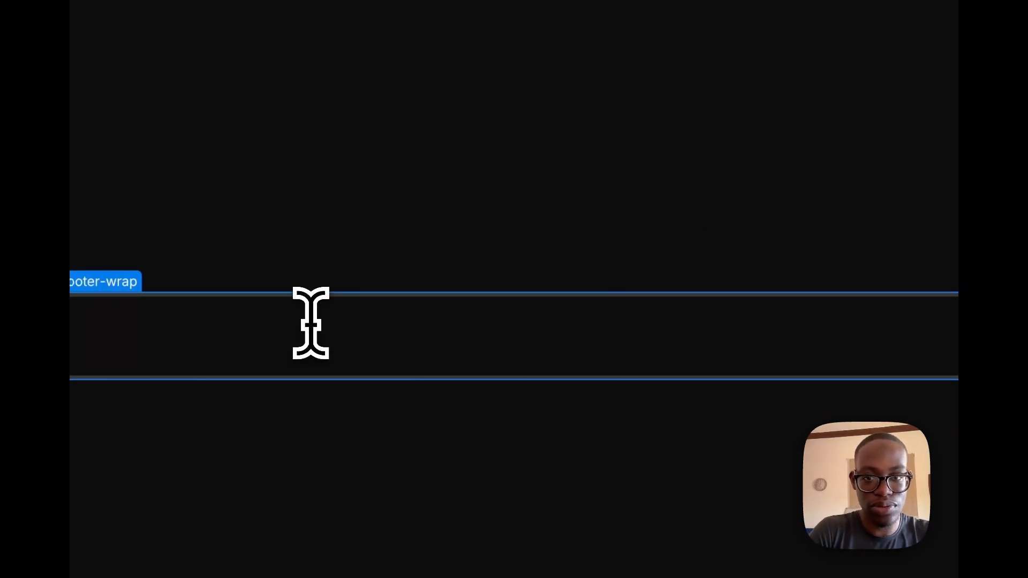
- Back in Webflow, add a text block reading "Wanna collaborate? Same here!" to footer-wrap and give it the class heading-style-h3
text(t)
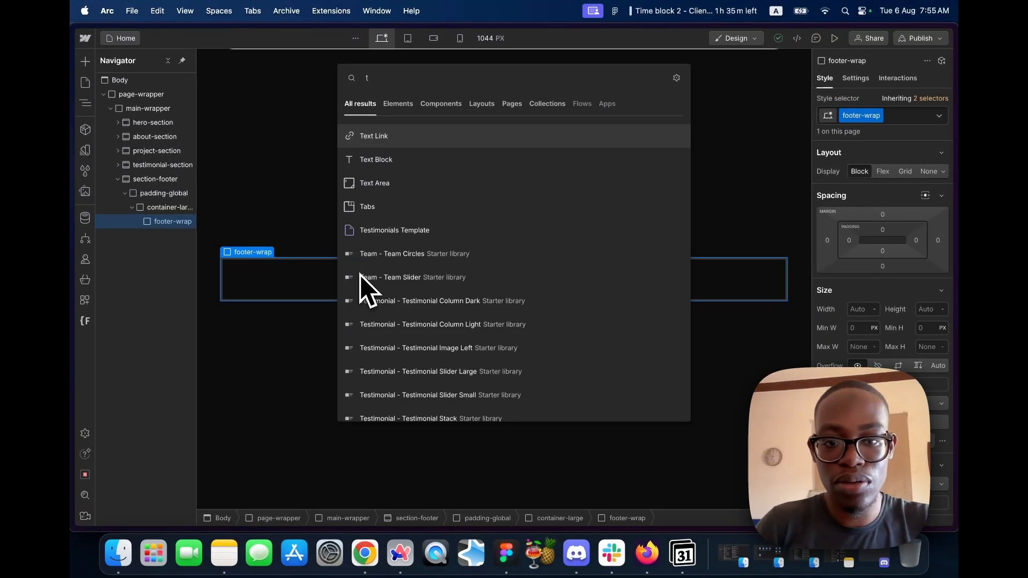
key(Down)
key(Return)
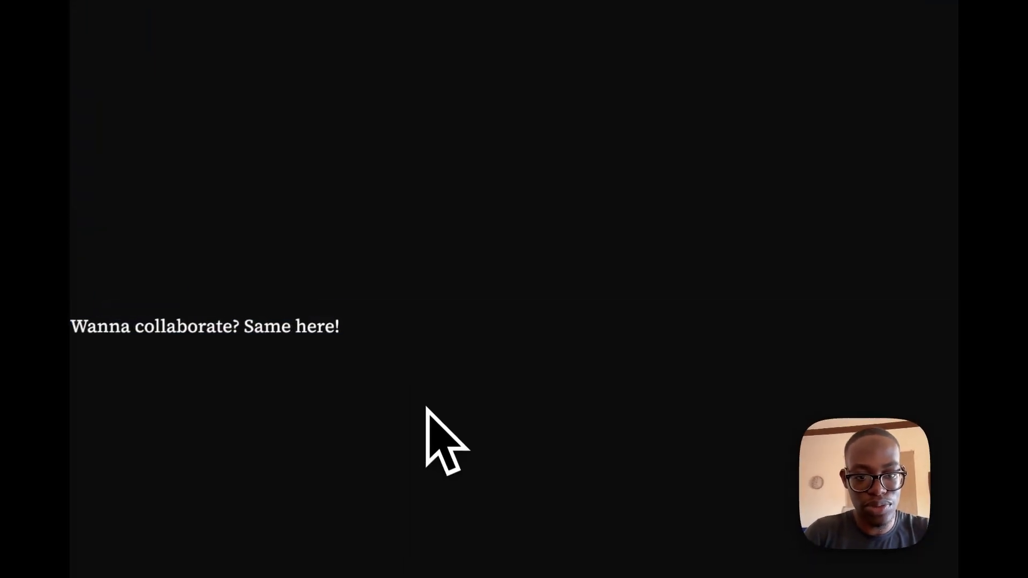
click(869, 140)
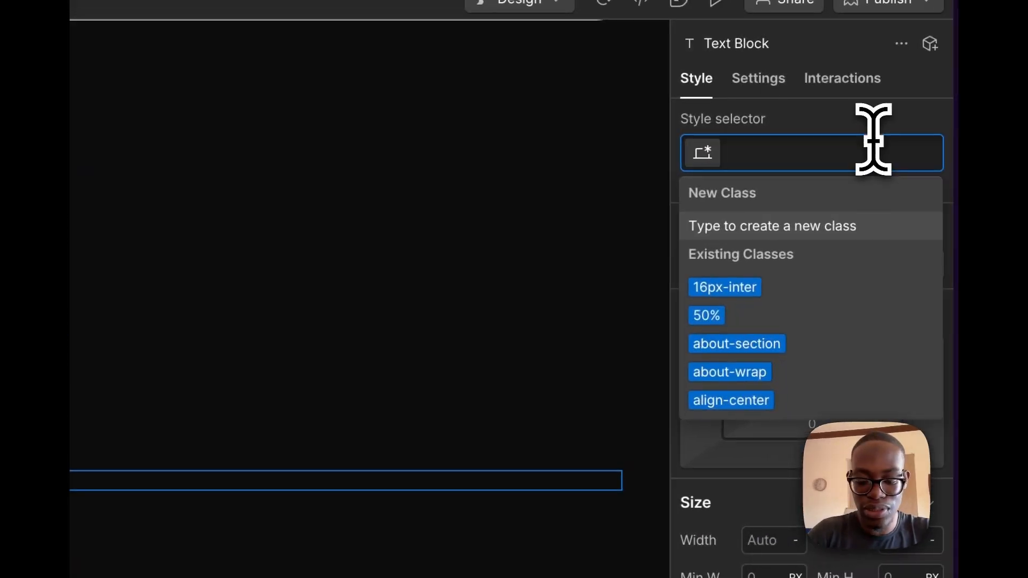
text(headi)
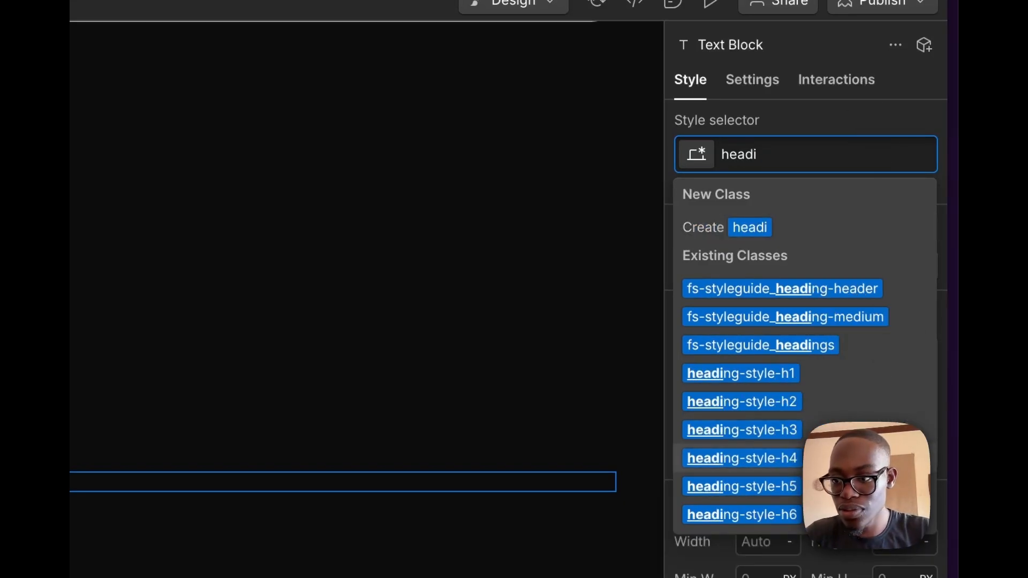
click(741, 431)
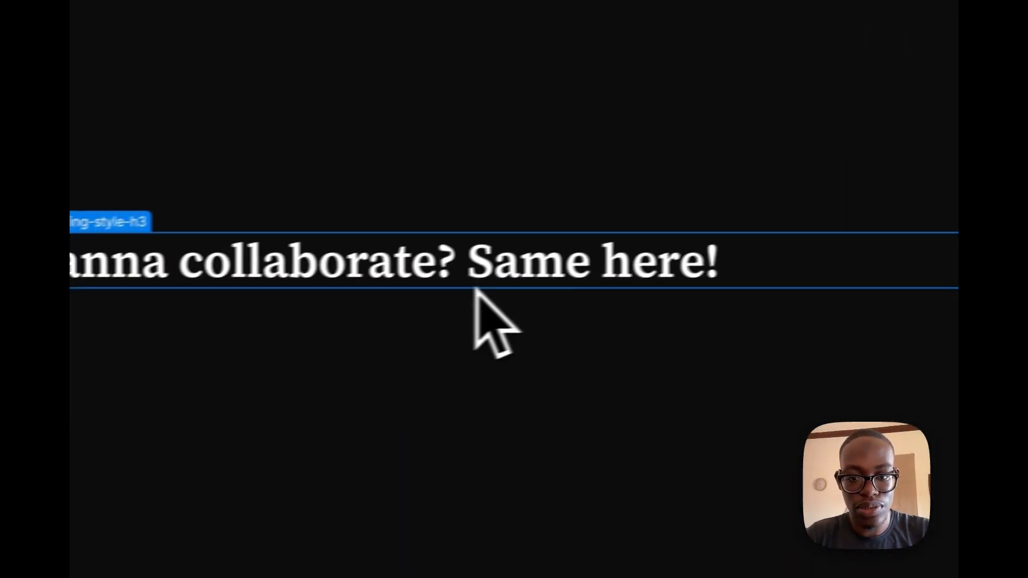
- Duplicate the footer heading in Webflow and replace the copy's text with the contact e-mail copied from the Figma footer
key(ctrl+Right)
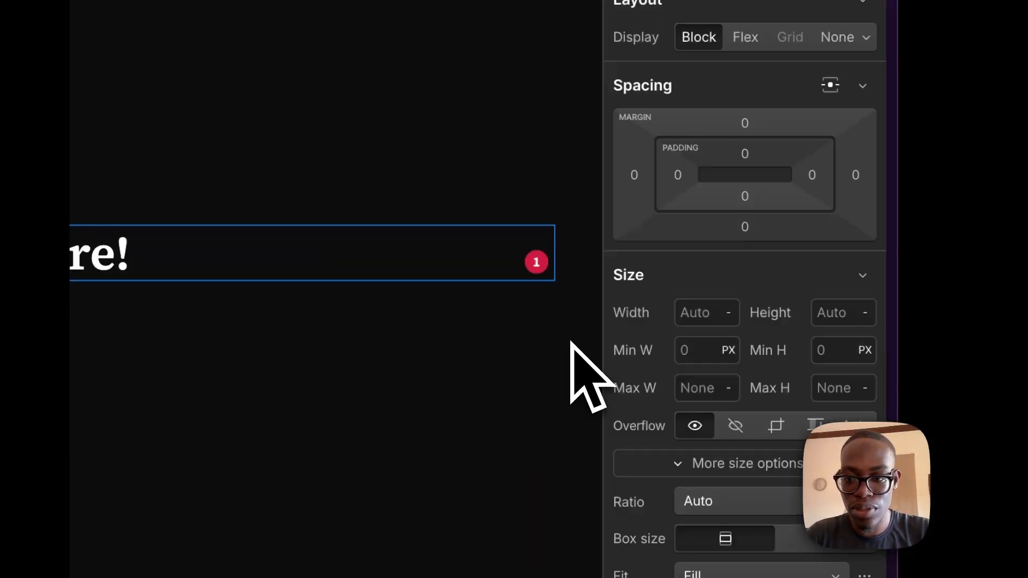
click(734, 236)
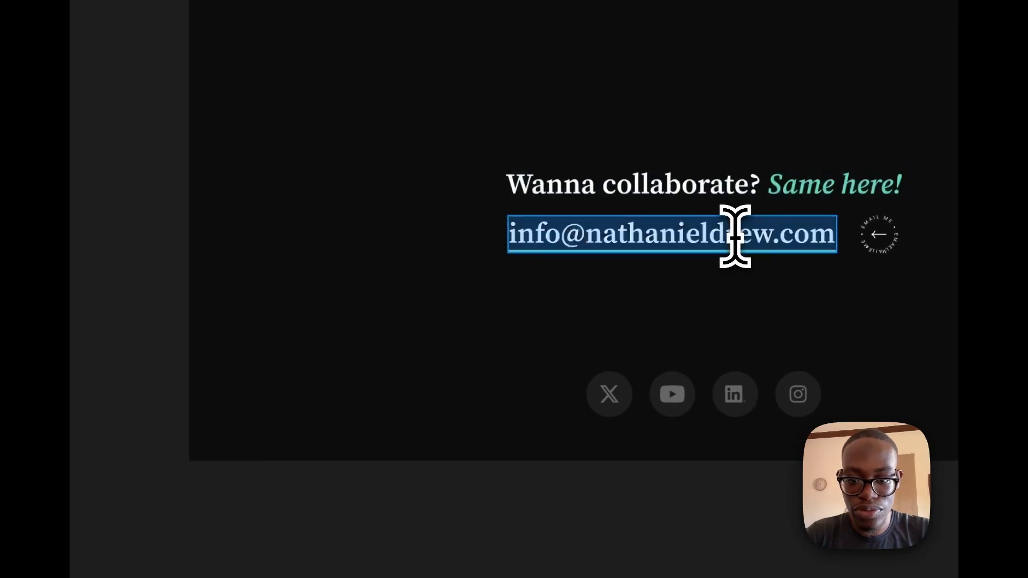
key(ctrl+Left)
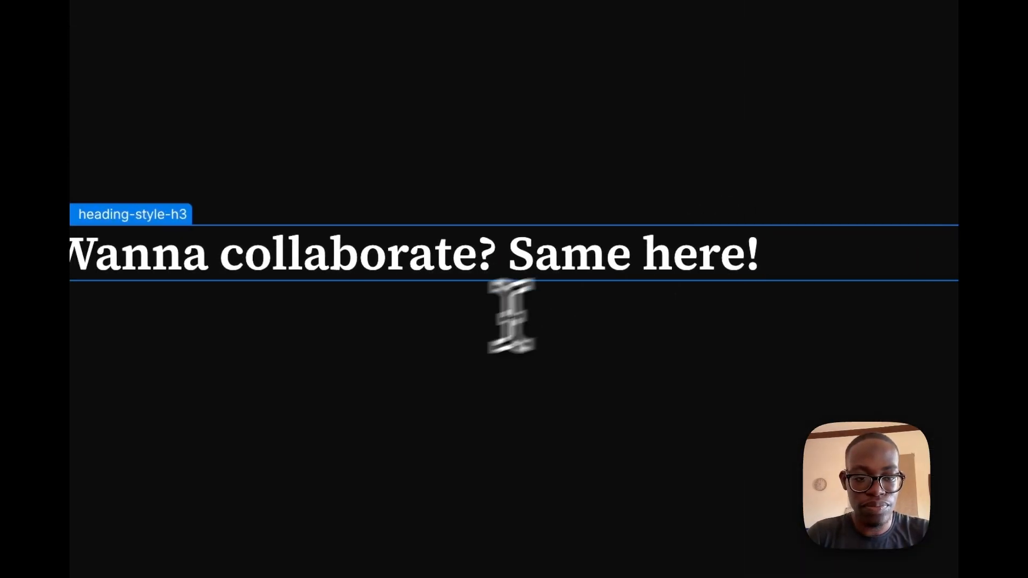
key(ctrl+d)
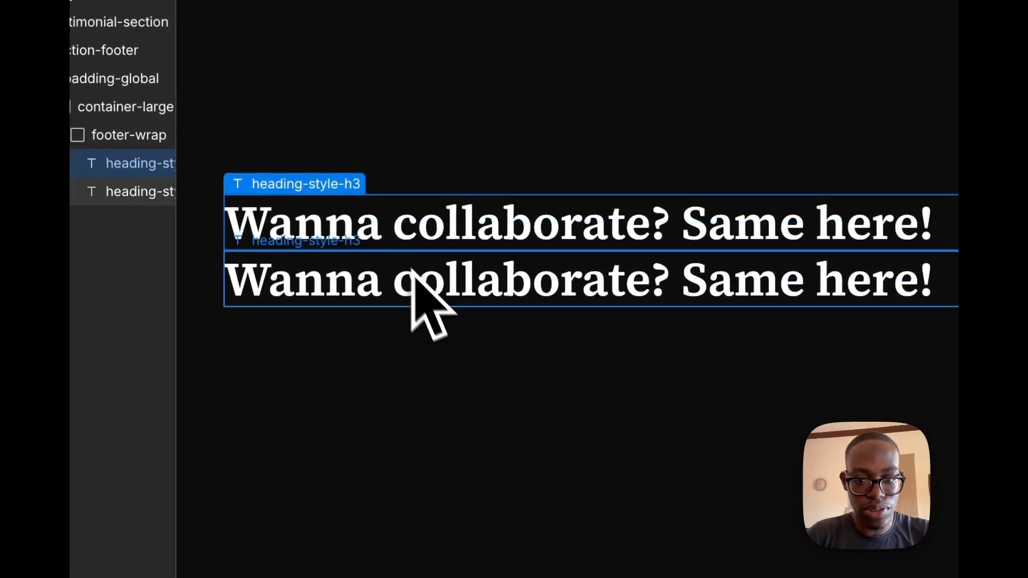
triple_click(426, 294)
key(ctrl+v)
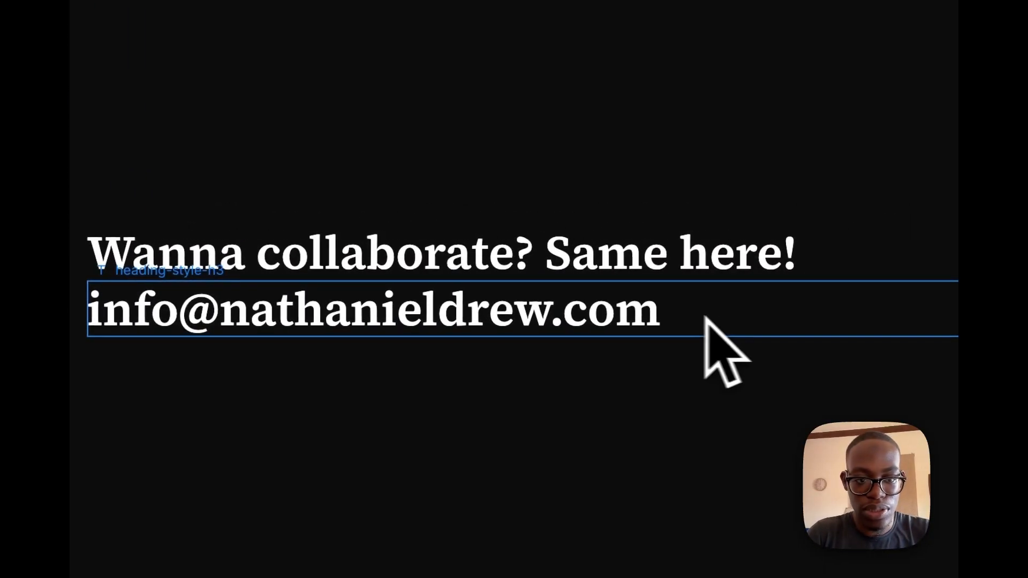
double_click(435, 274)
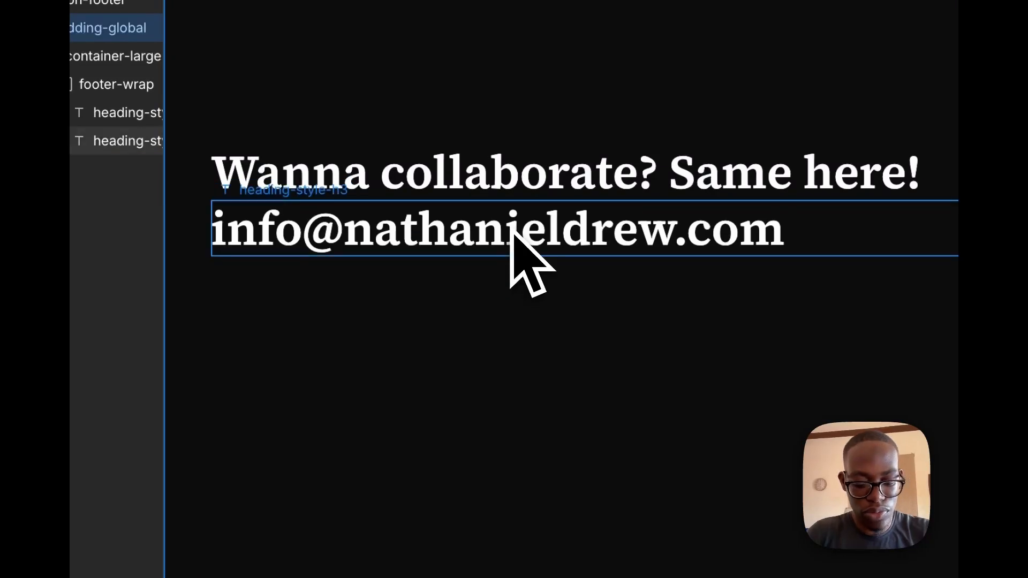
key(alt+super+g)
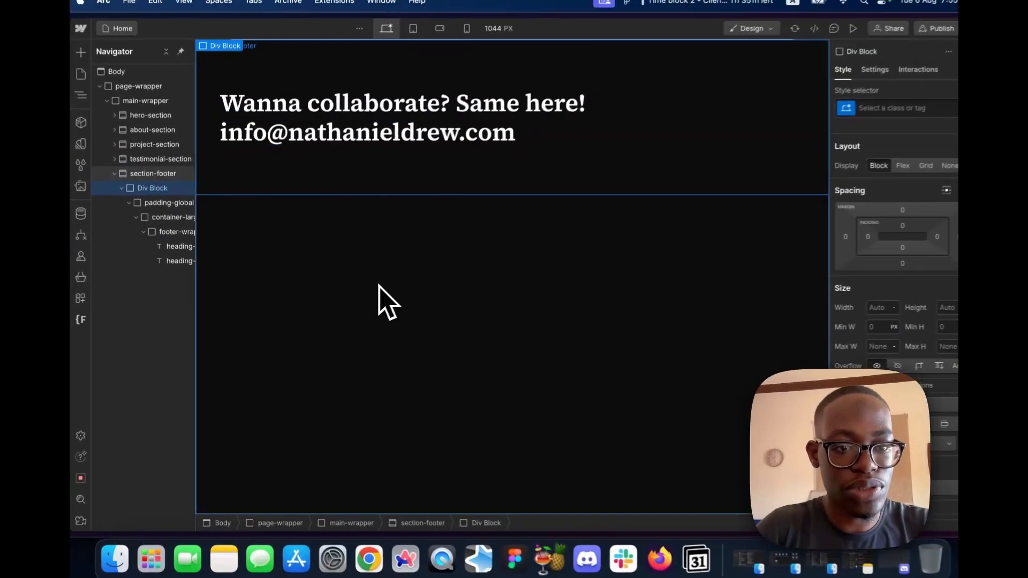
key(super+z)
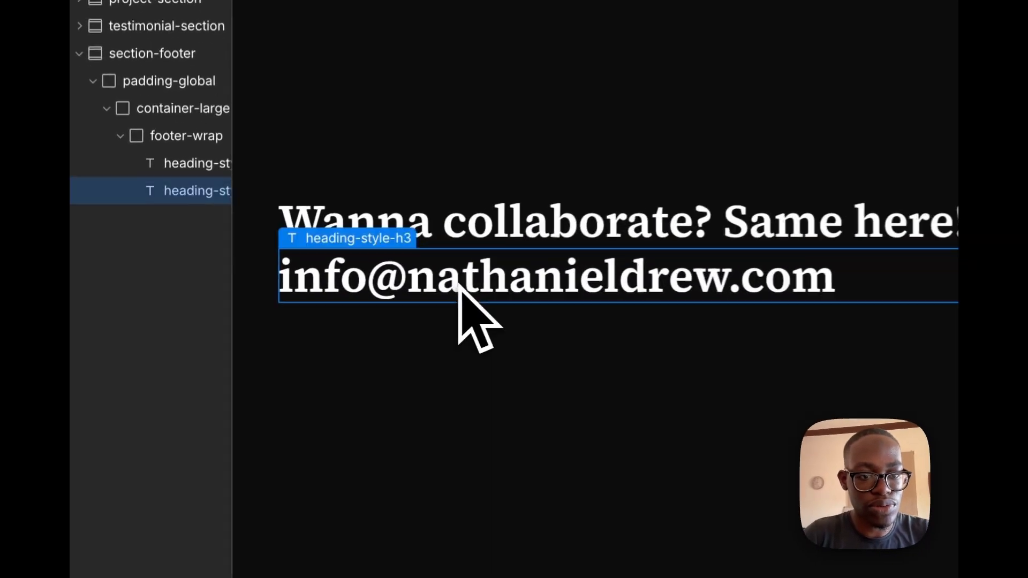
- Wrap the e-mail heading in a div block and add a second div block inside that wrapper
key(alt+super+g)
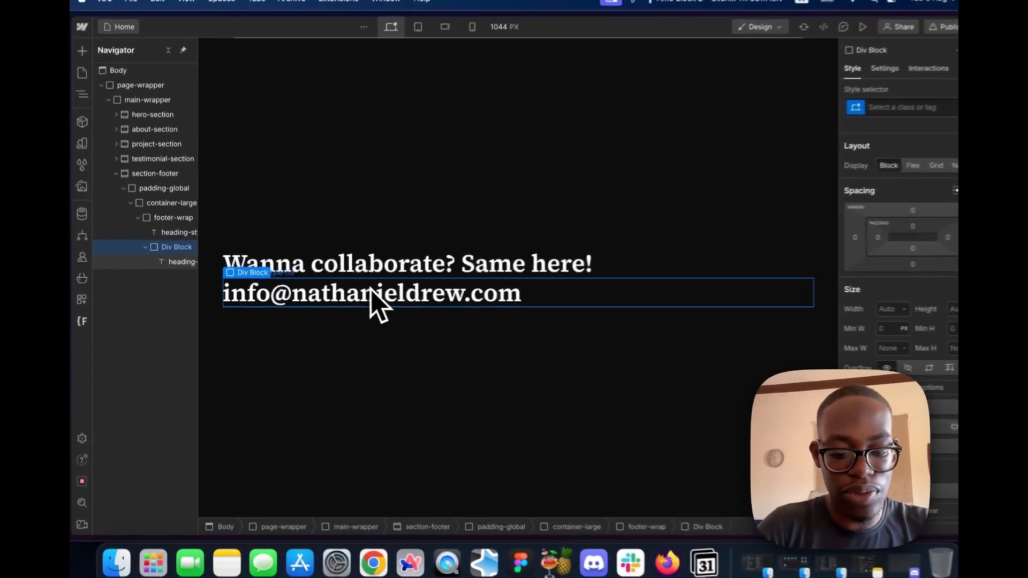
key(super+k)
text(div)
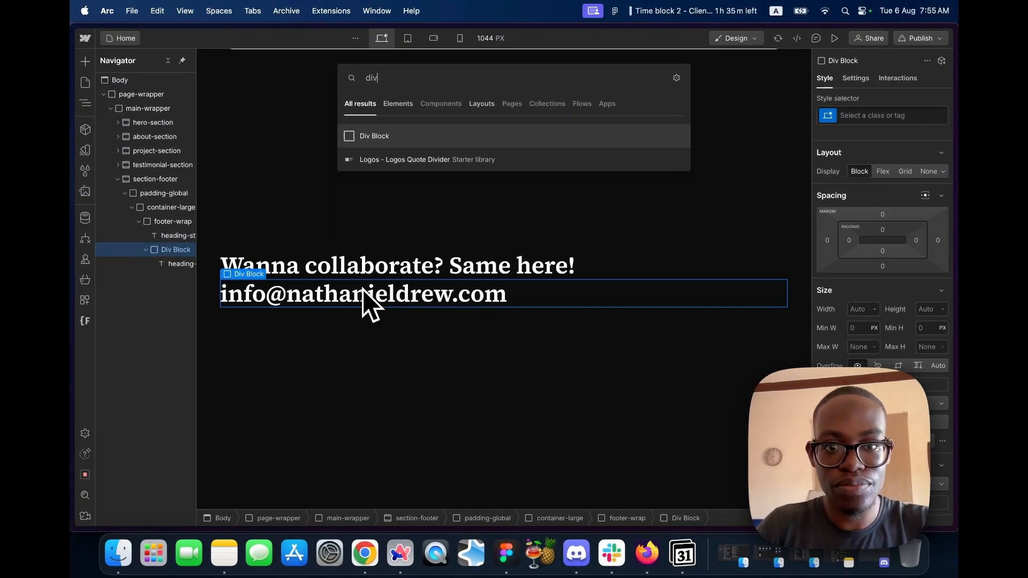
key(Return)
- Check the circular e-mail badge in the Figma footer, and add a text block for it inside the inner div block in Webflow
key(ctrl+Right)
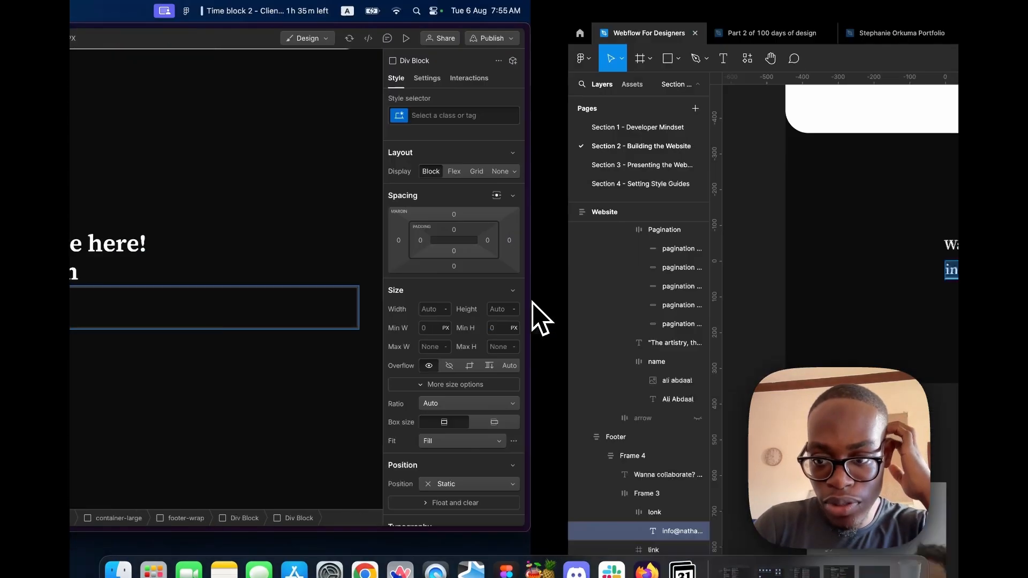
scroll(642, 274, up, 5)
scroll(651, 291, up, 3)
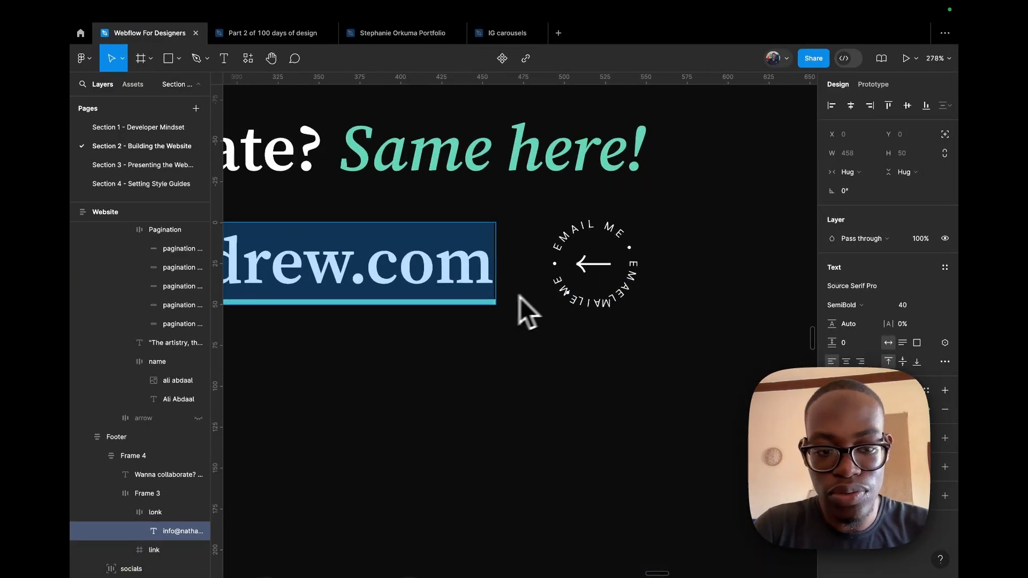
key(ctrl+Left)
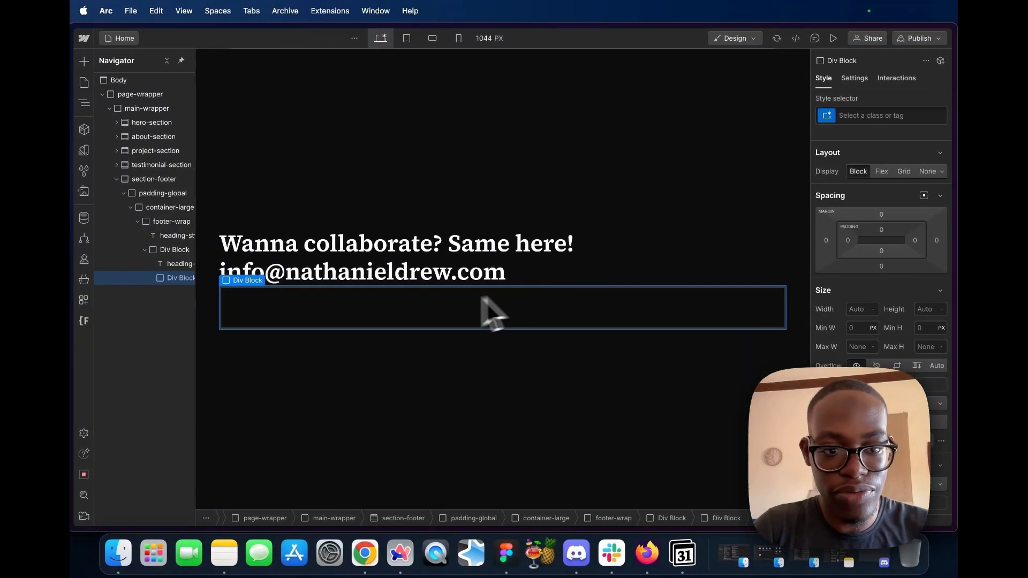
text(t)
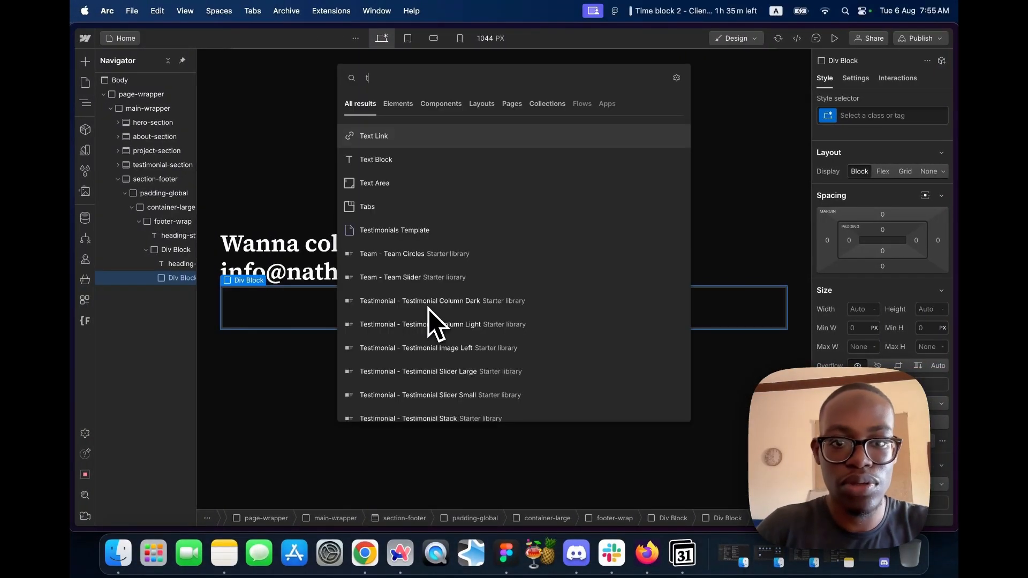
key(Down)
key(Return)
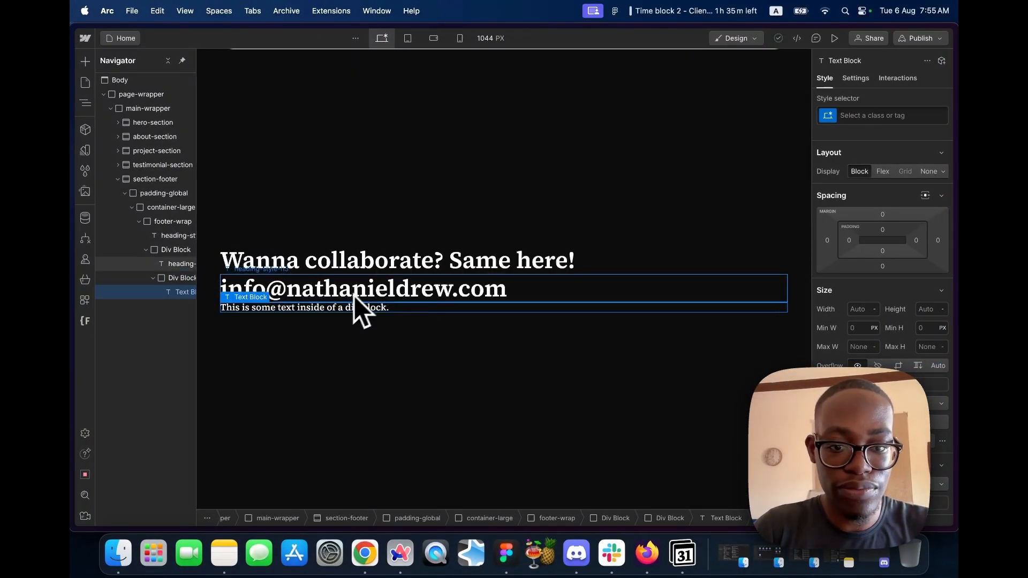
- Apply the existing class 16px-inter, used by the hero's "Partnered with top brands" text, to the new text block
scroll(650, 230, up, 20)
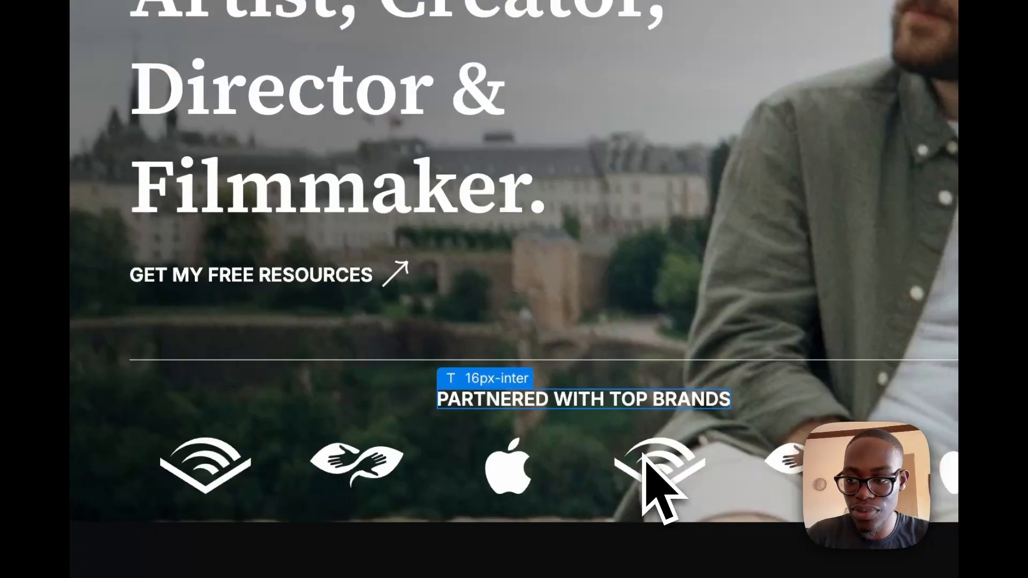
scroll(644, 454, down, 20)
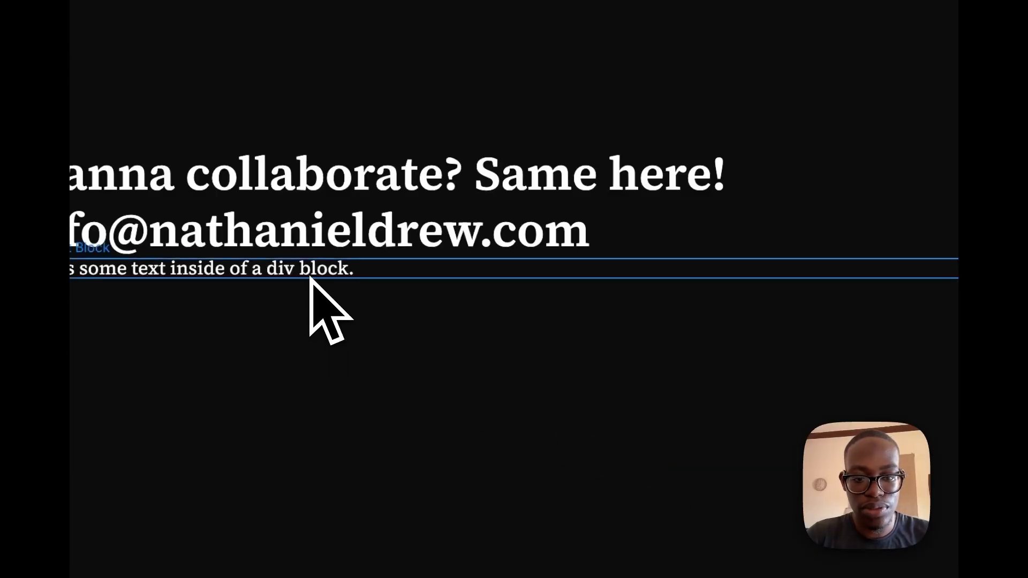
click(859, 189)
text(16)
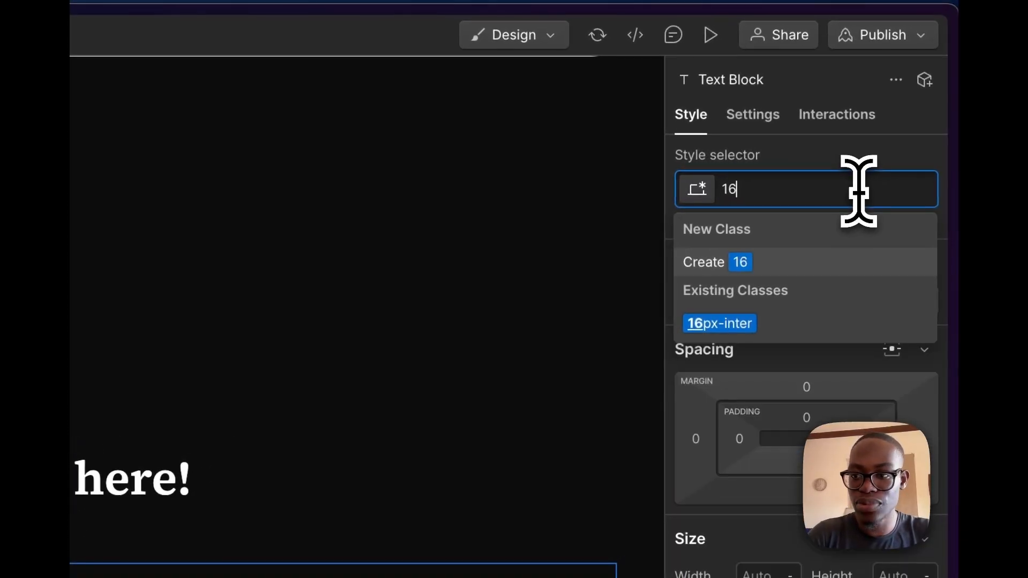
click(821, 319)
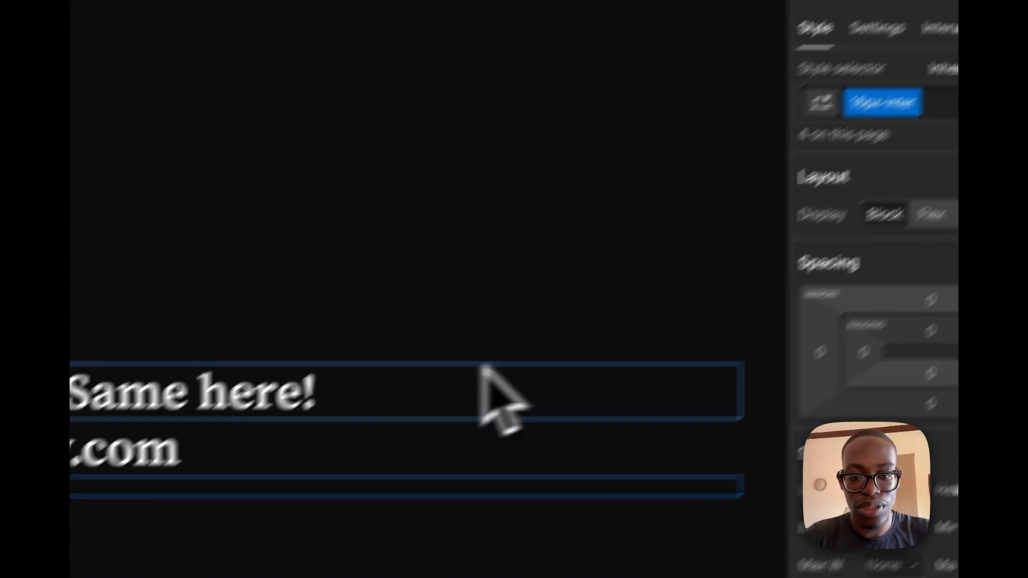
- Replace the placeholder text of the footer's 16px-inter text block with "EMAIL ME"
double_click(415, 324)
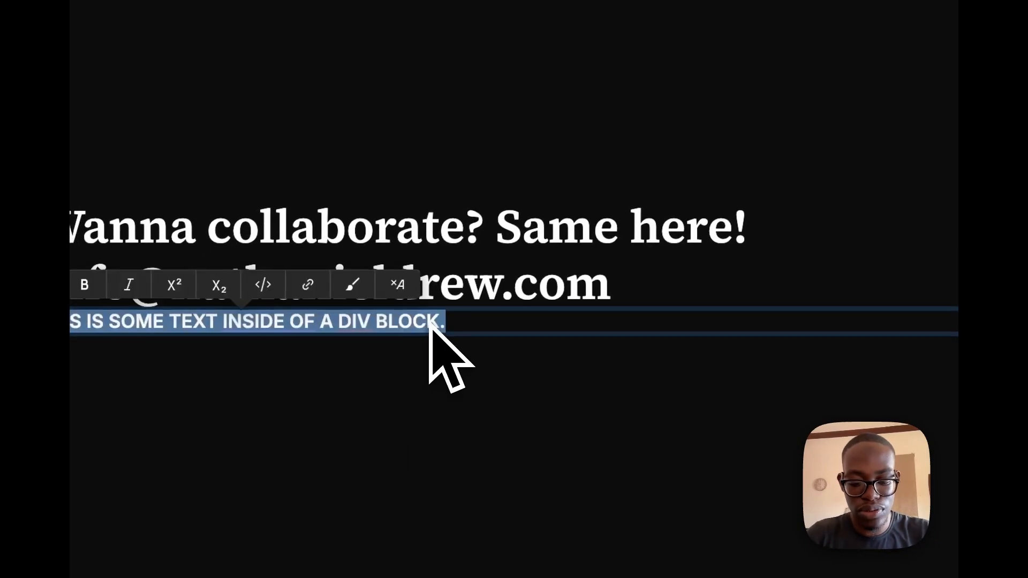
key(BackSpace)
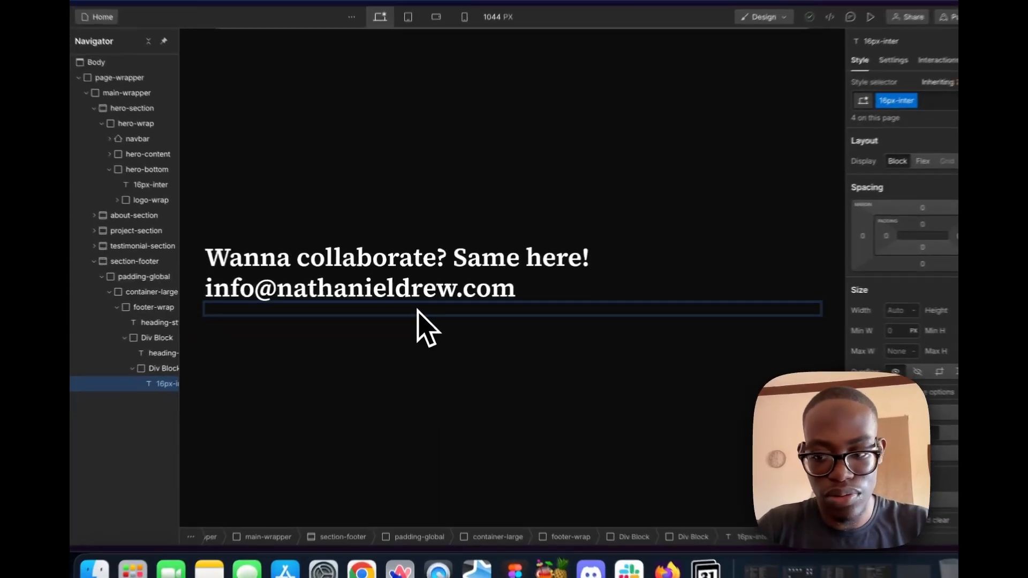
text(MAIL ME)
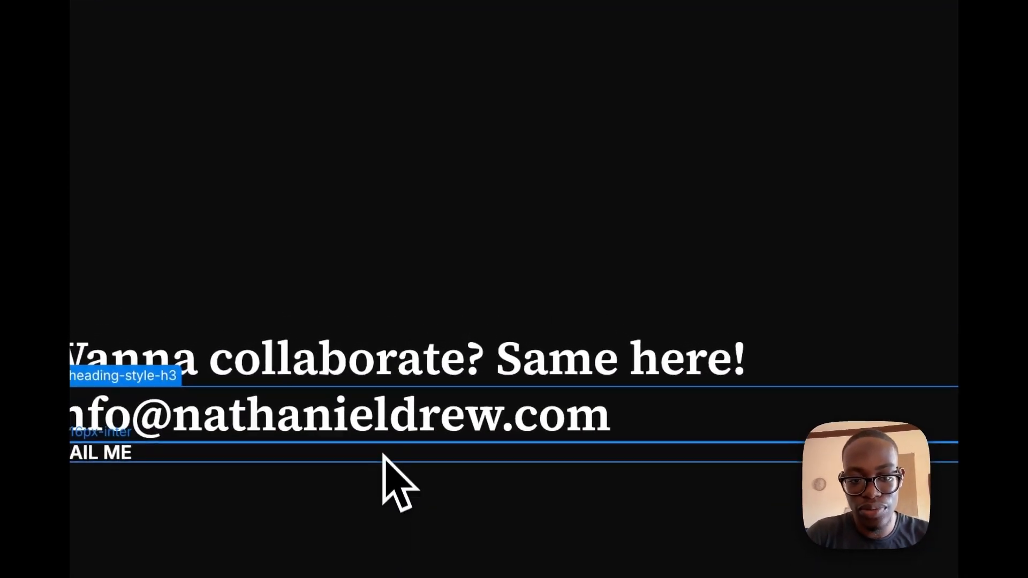
- Insert a bullet character after "EMAIL ME" and repeat "EMAIL ME •" until the text block holds it five times
double_click(391, 311)
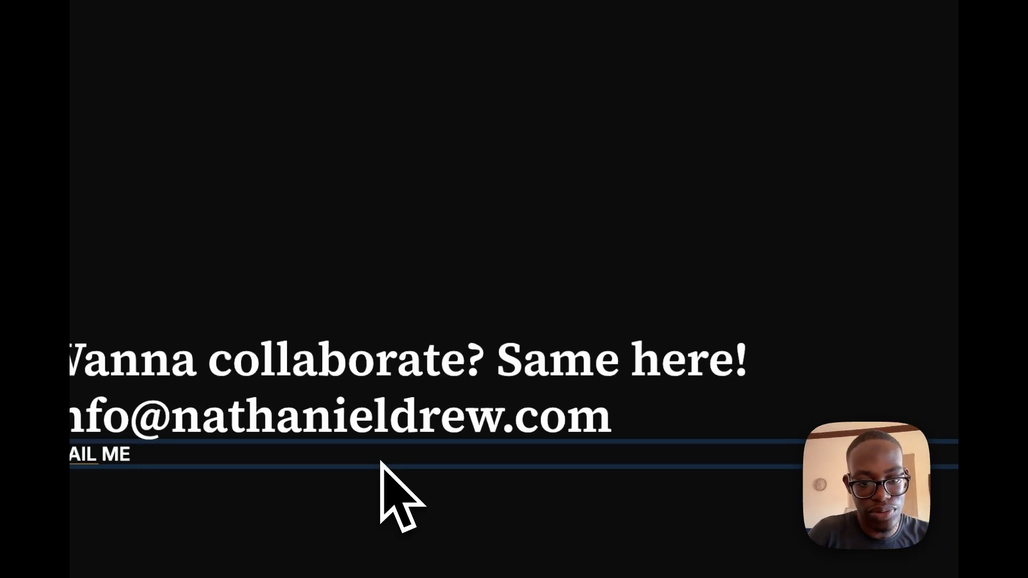
click(613, 20)
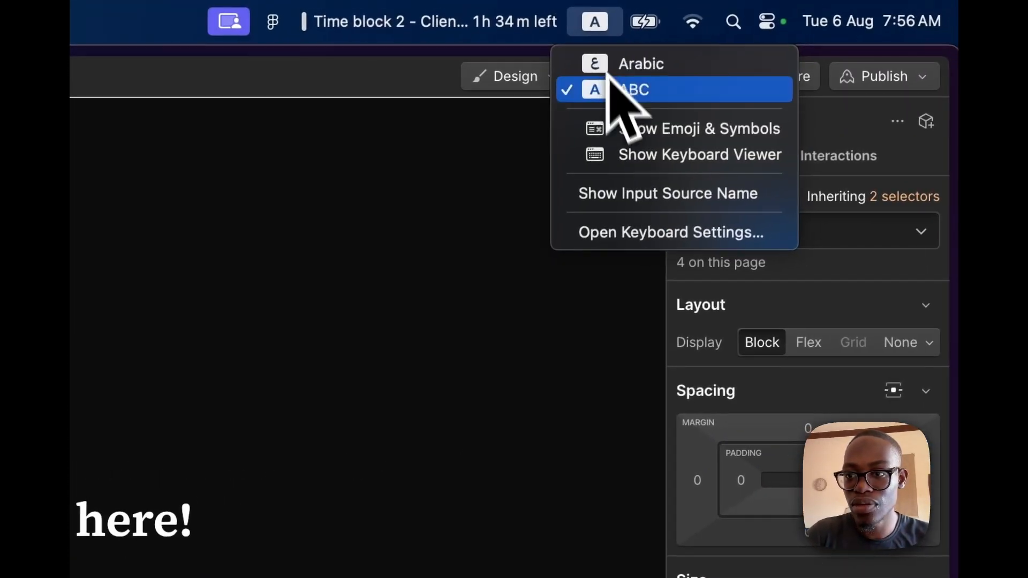
click(631, 128)
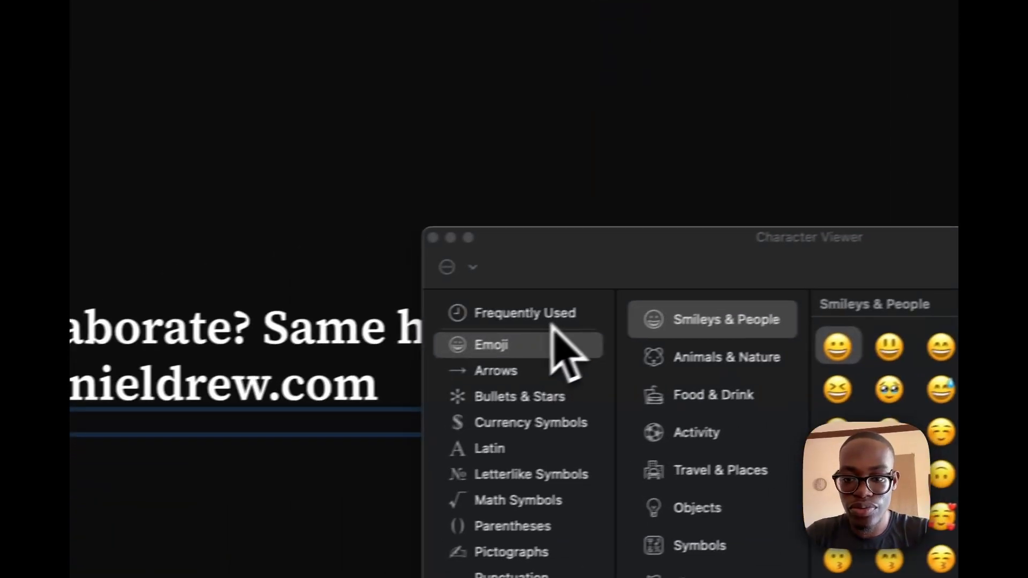
click(242, 506)
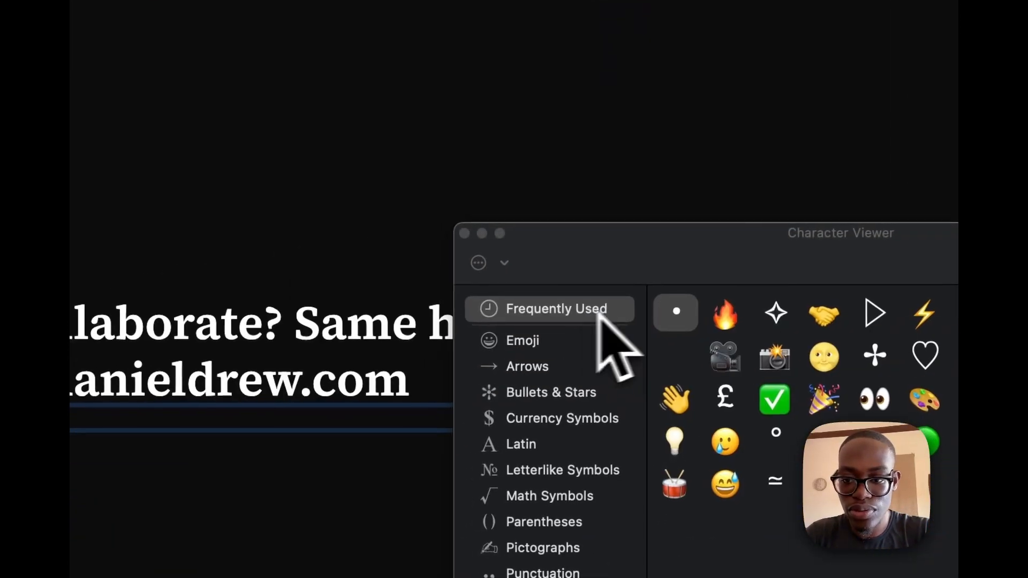
click(467, 233)
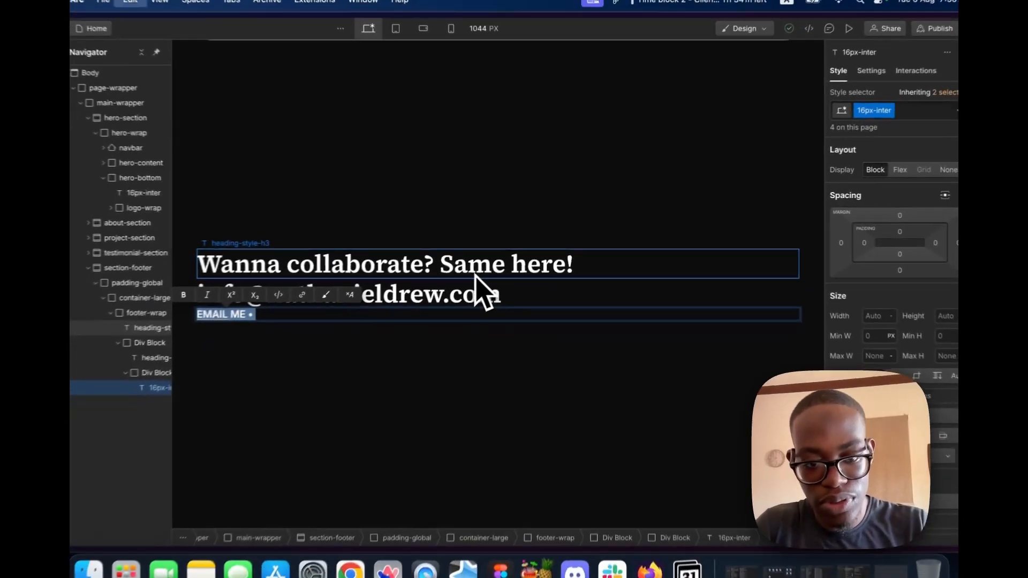
text(EMAIL ME •)
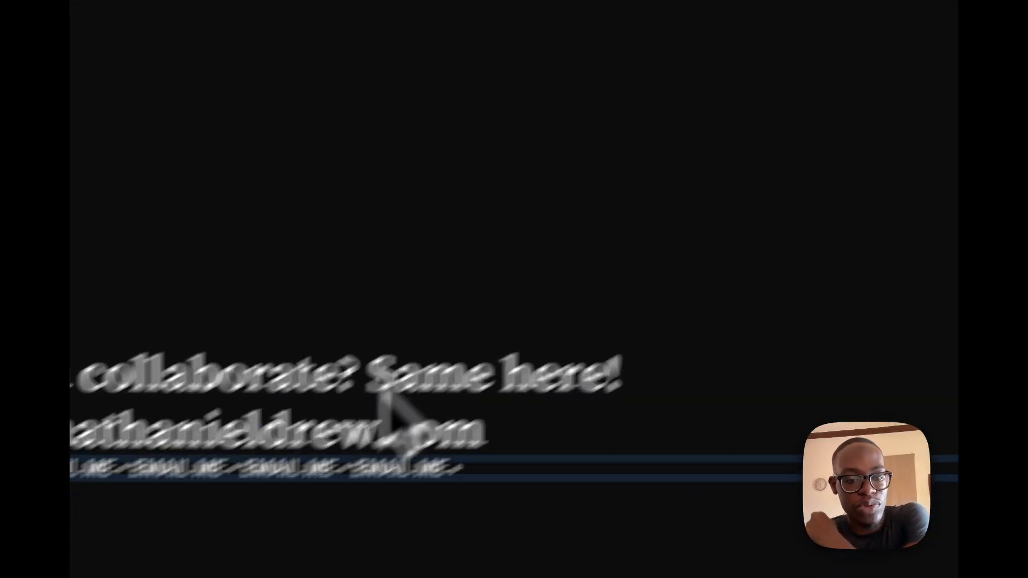
- Copy the previous-arrow icon from the testimonial section into the footer's inner div block, after the EMAIL ME text
click(290, 315)
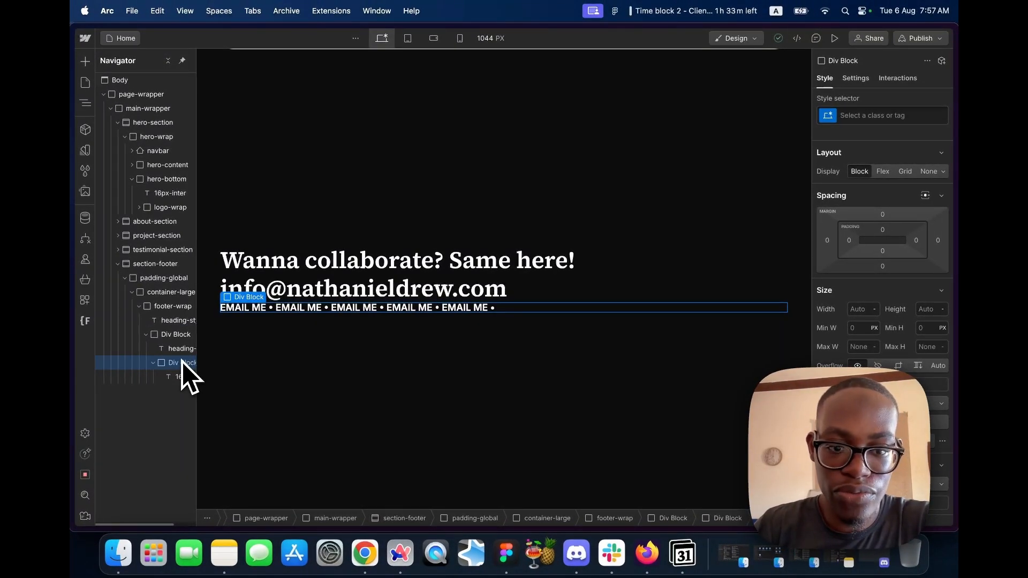
scroll(285, 265, up, 5)
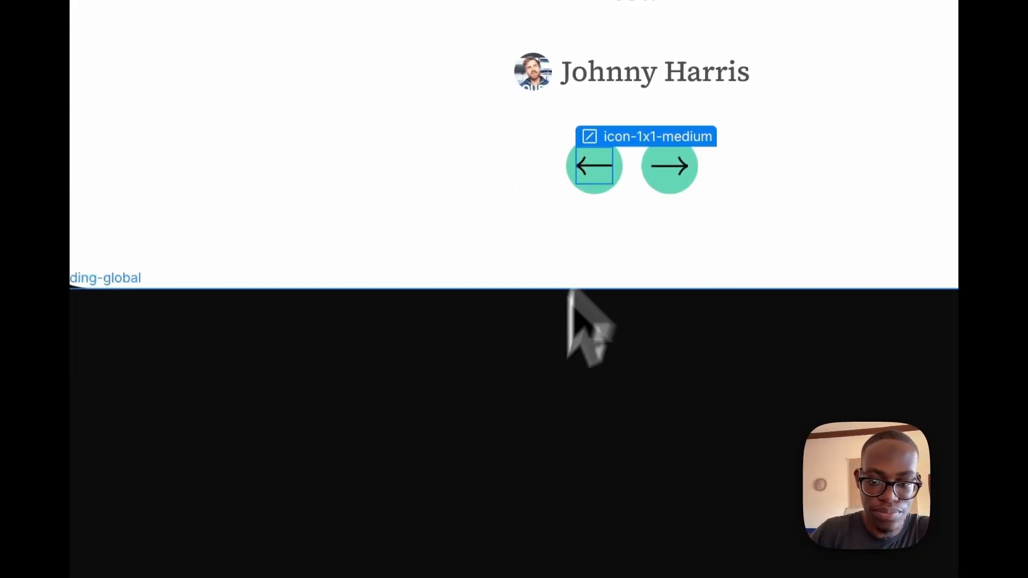
scroll(571, 293, down, 8)
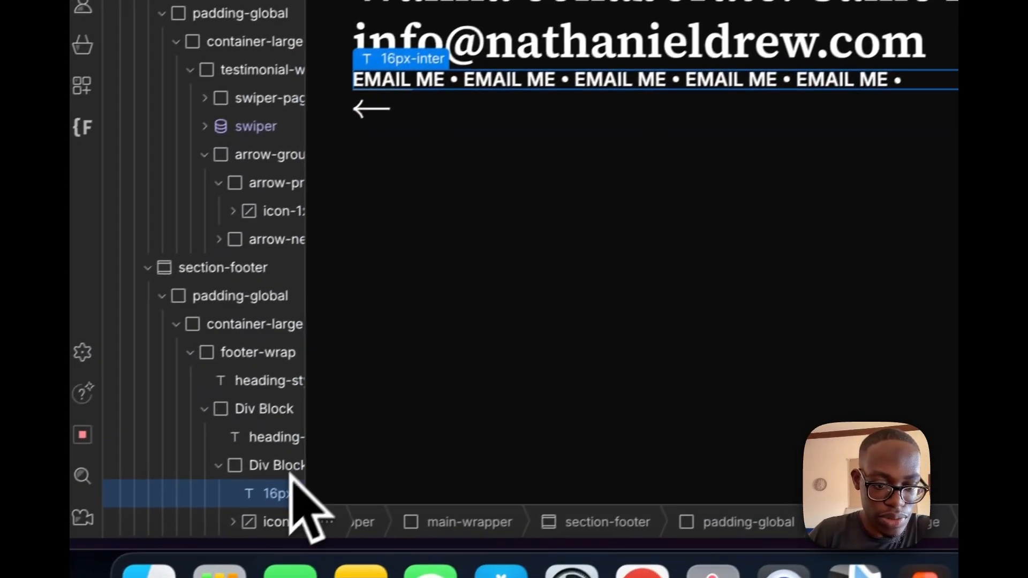
- Give the div block holding the EMAIL ME text and arrow icon a new class named arrow-wrap
right_click(287, 458)
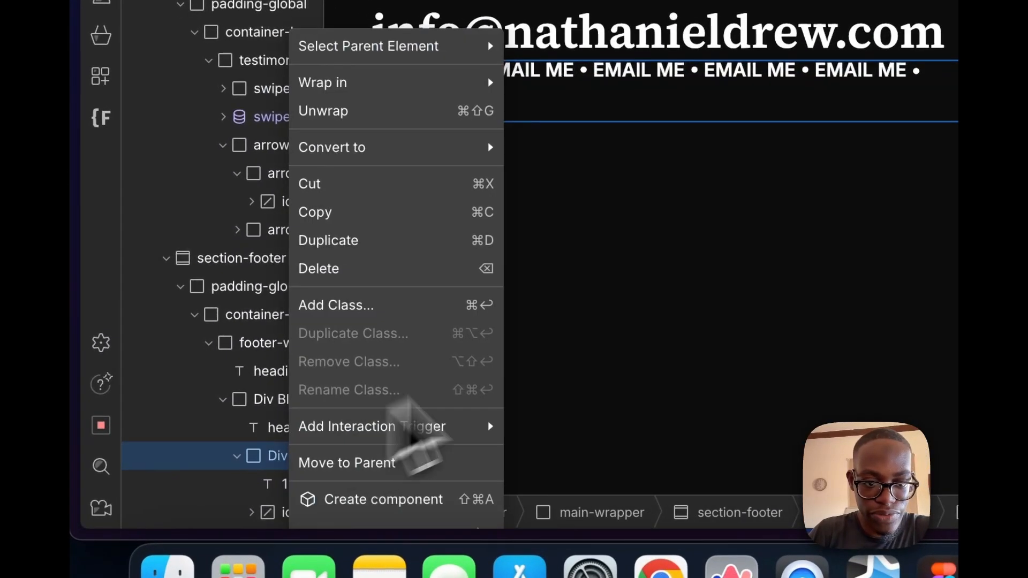
click(253, 461)
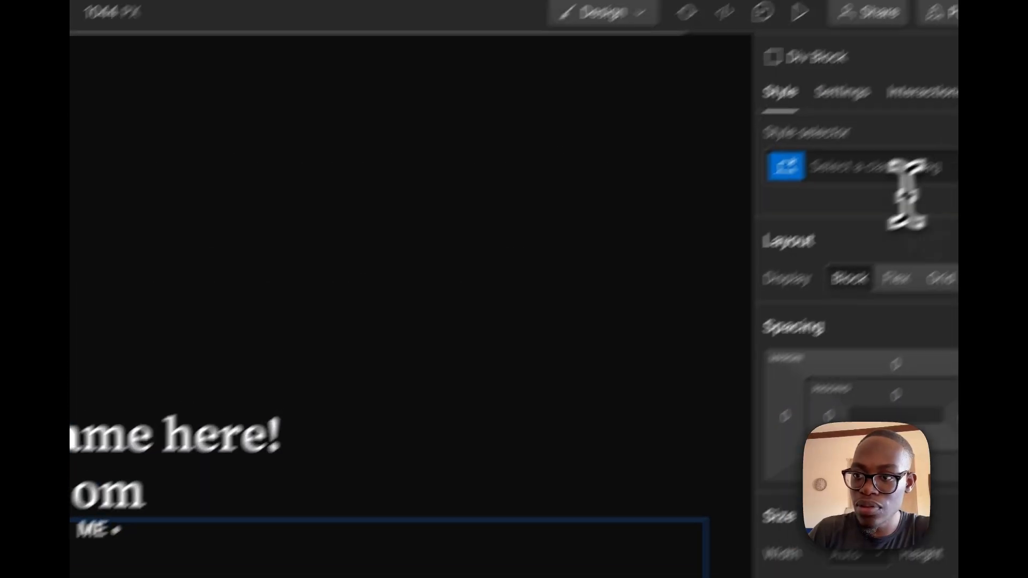
click(907, 168)
text(arrow)
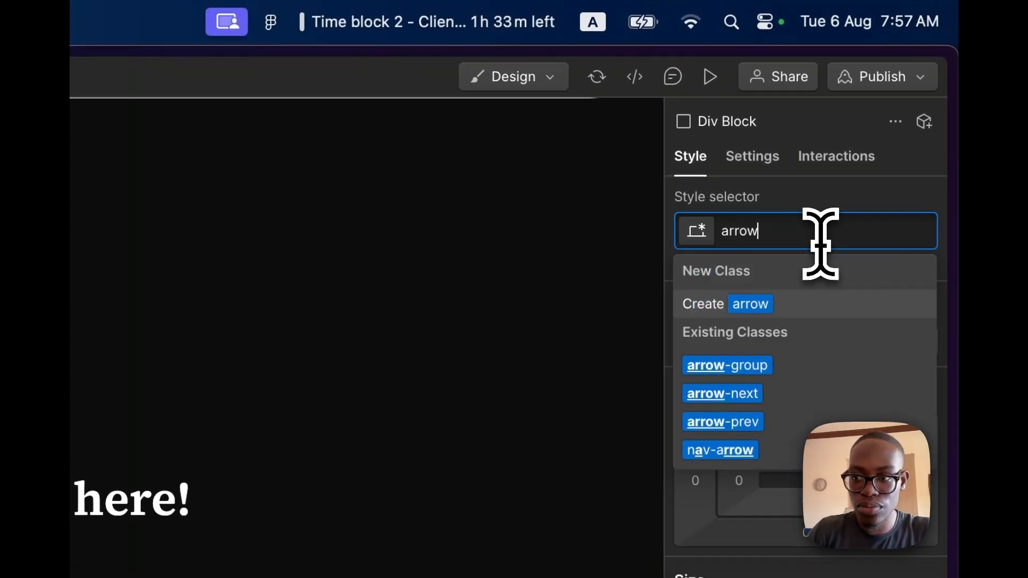
text(-wrap)
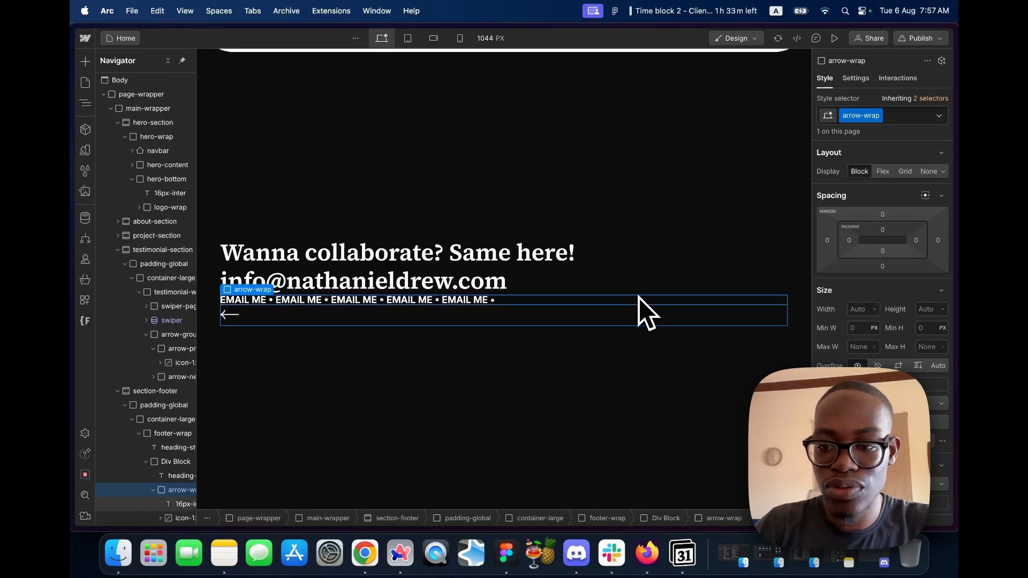
- Check the e-mail badge's size in Figma, then set arrow-wrap to 3.5 rem wide and high with centered flex layout
key(ctrl+Right)
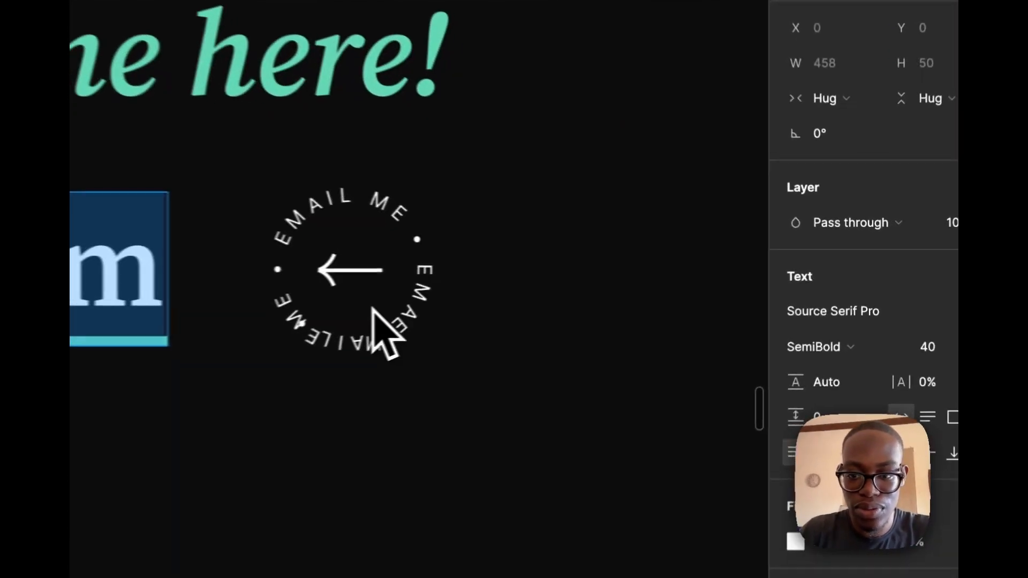
click(374, 309)
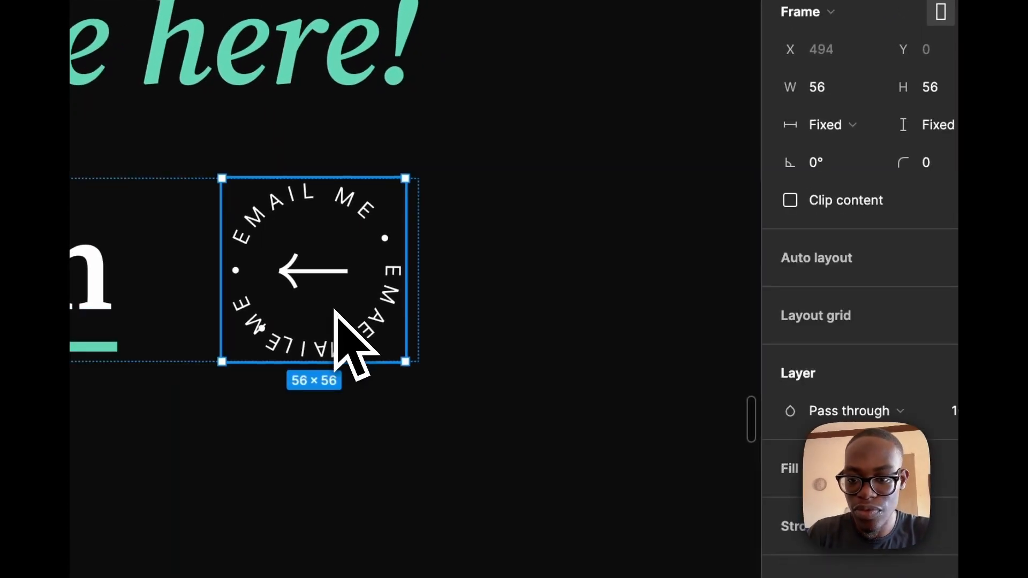
key(ctrl+Left)
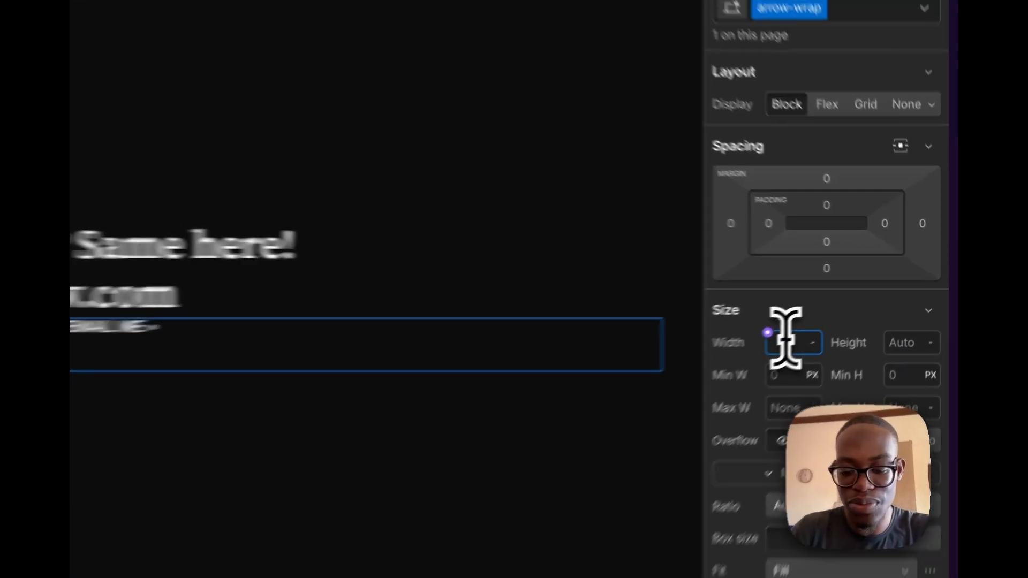
text(3.5rem)
key(Return)
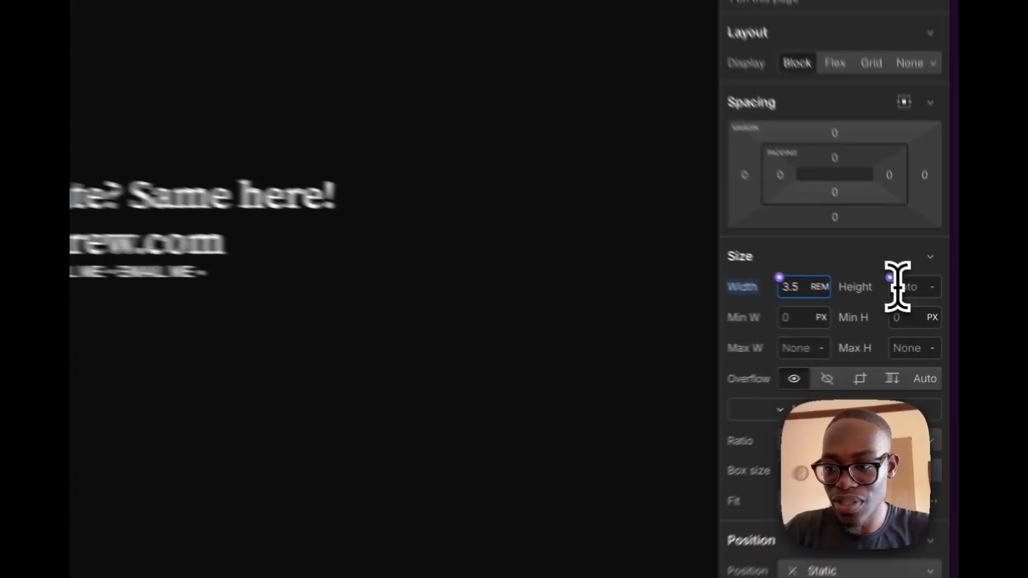
click(924, 309)
text(3)
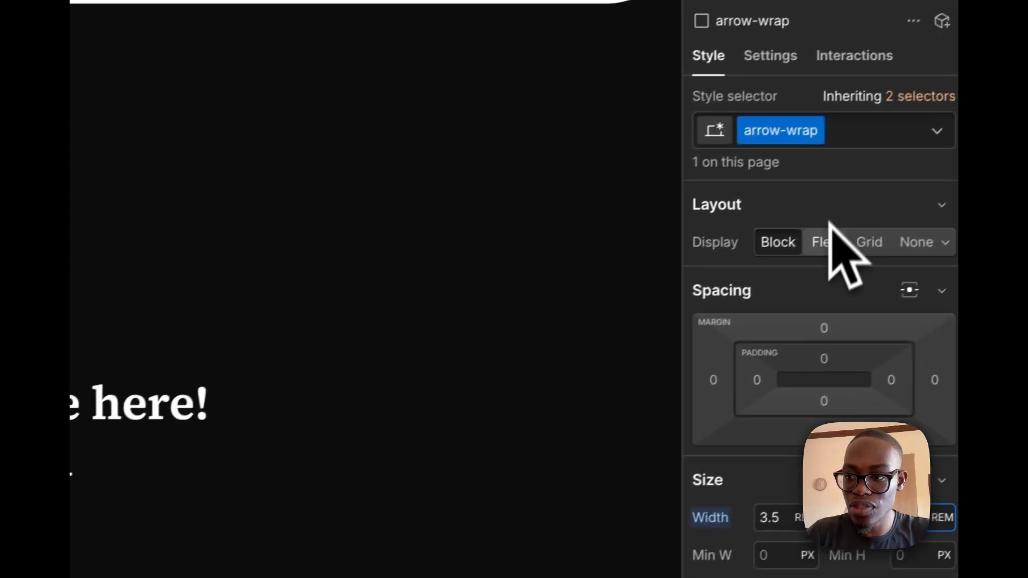
click(819, 263)
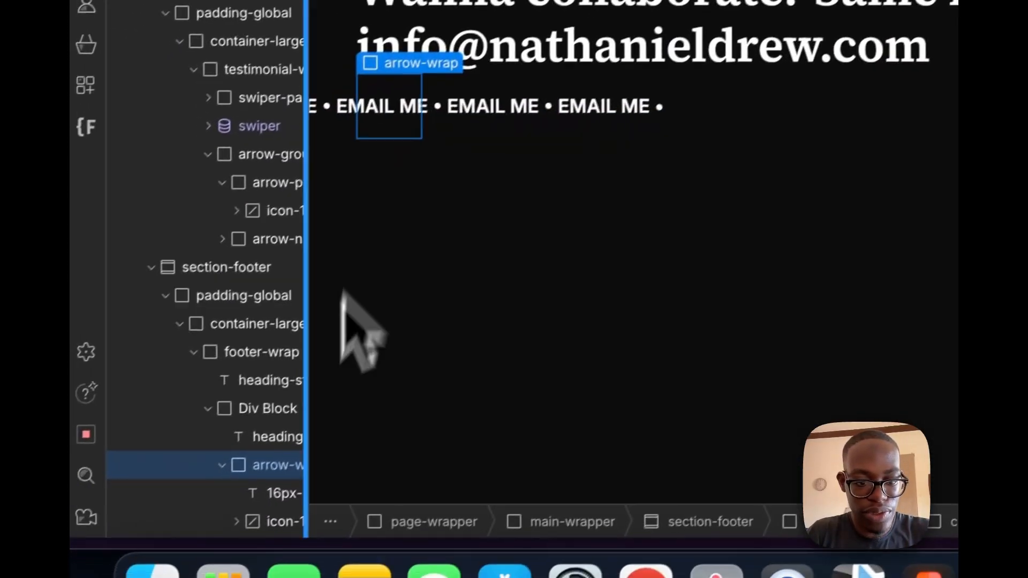
- Examine the footer arrow icon's classes and style settings, and its place inside arrow-wrap
click(273, 521)
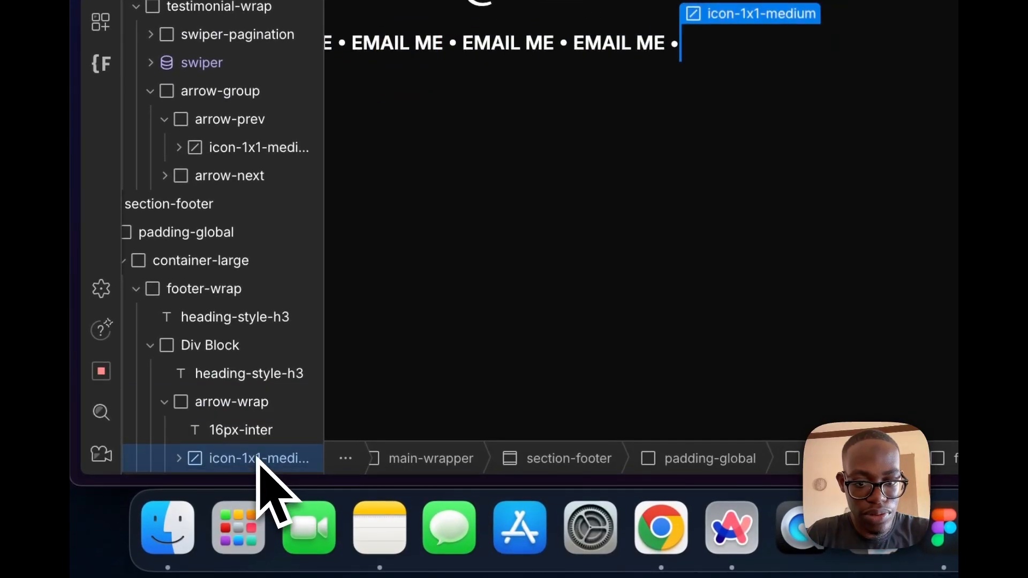
click(268, 403)
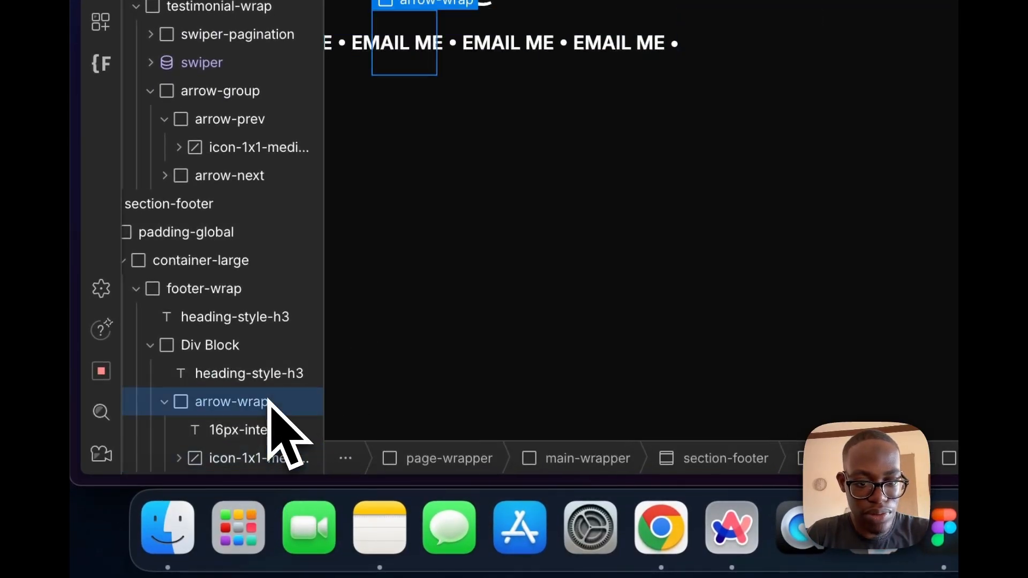
scroll(278, 402, left, 2)
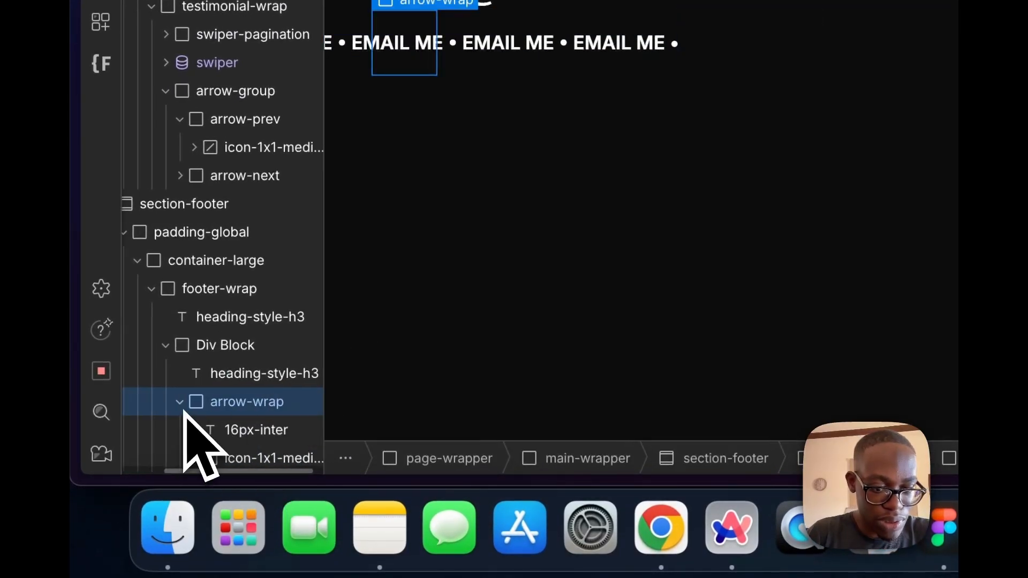
click(266, 459)
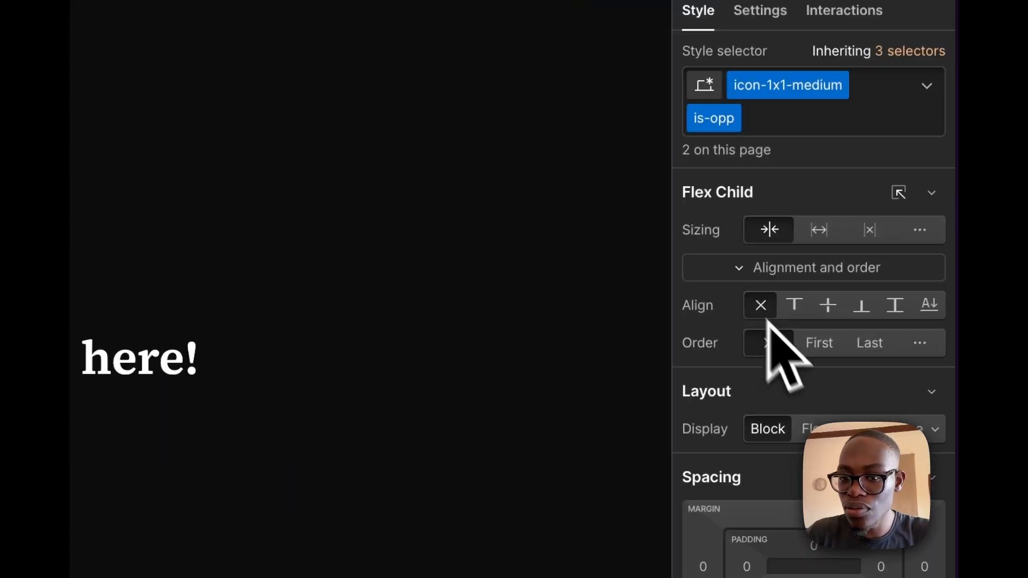
click(784, 116)
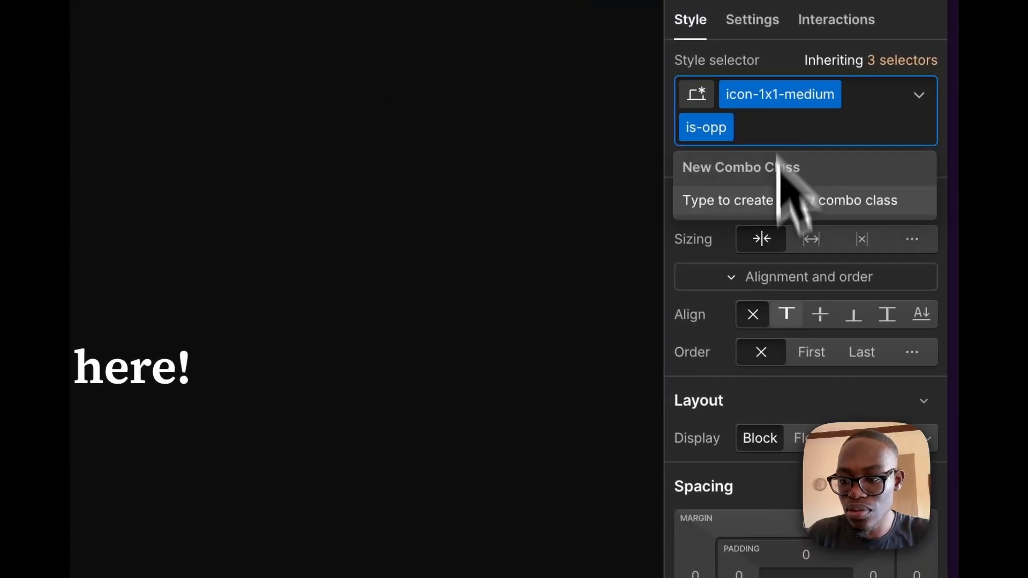
scroll(808, 379, down, 15)
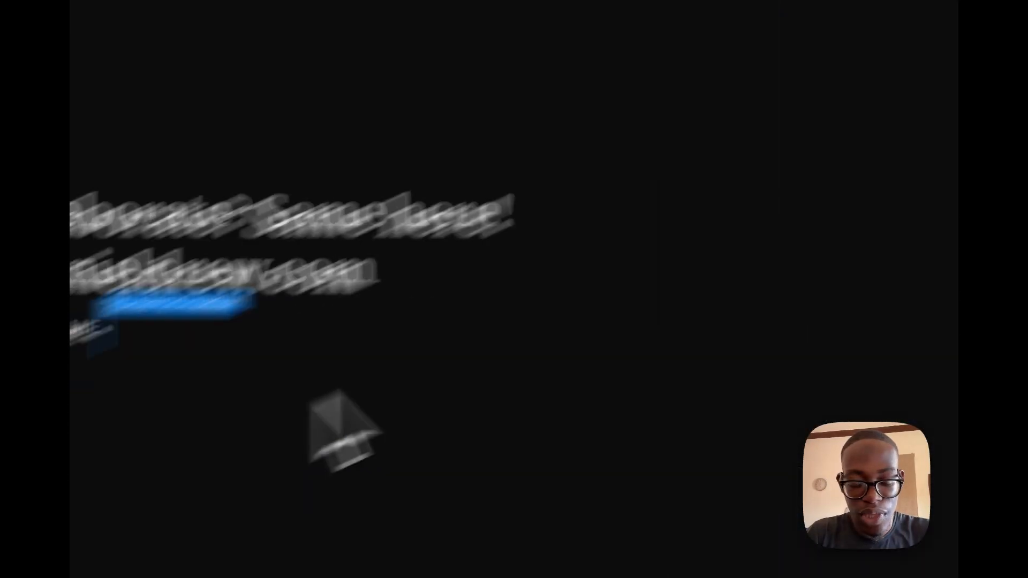
click(271, 471)
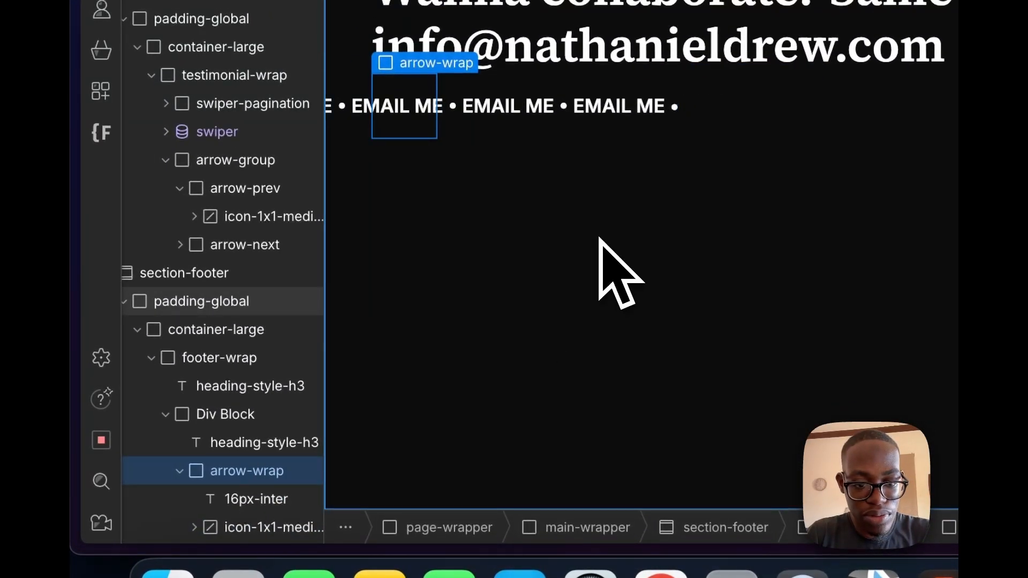
- Duplicate the 16px-inter class on the EMAIL ME text block and name the copy footer-text
click(386, 114)
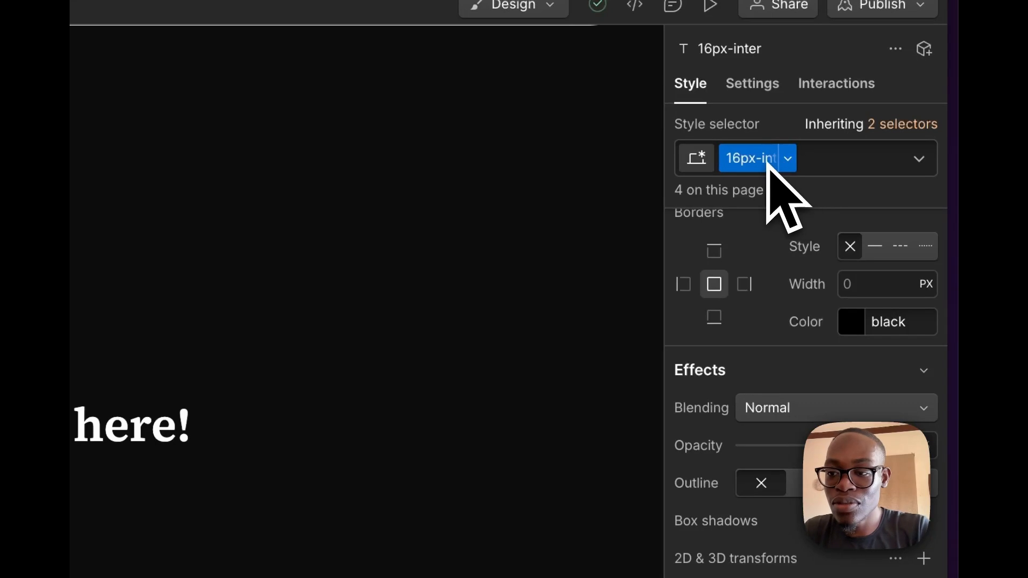
click(789, 217)
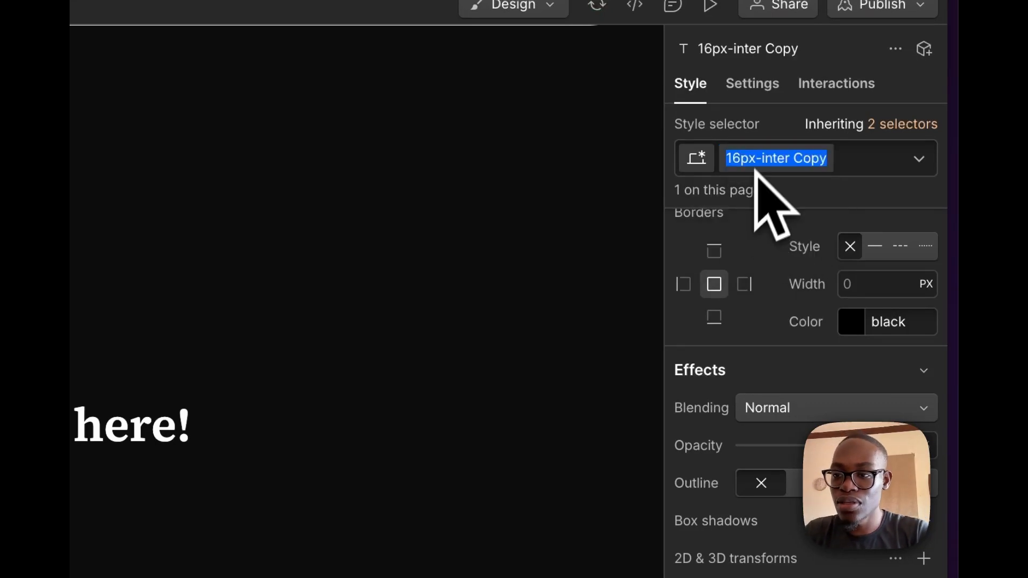
text(footer-te)
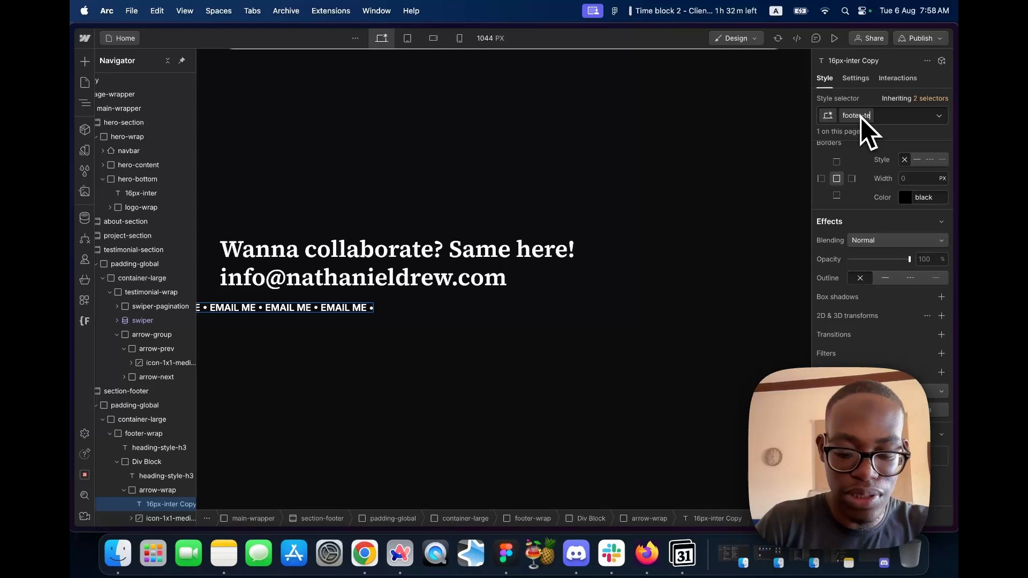
text(xt)
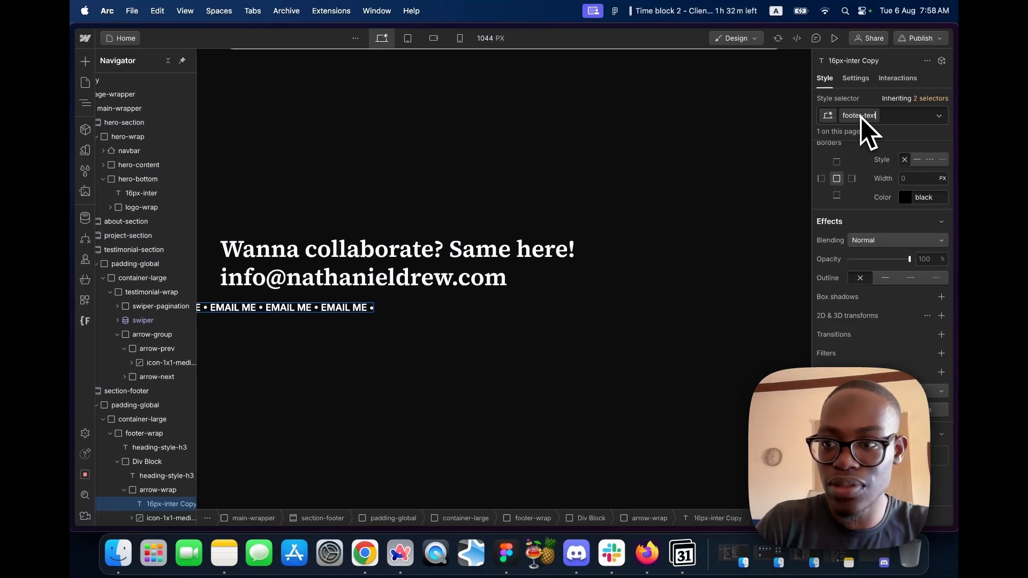
key(Return)
- Set the footer-text class to font weight 400 - Normal and give it absolute positioning
scroll(900, 284, up, 1)
scroll(891, 267, up, 5)
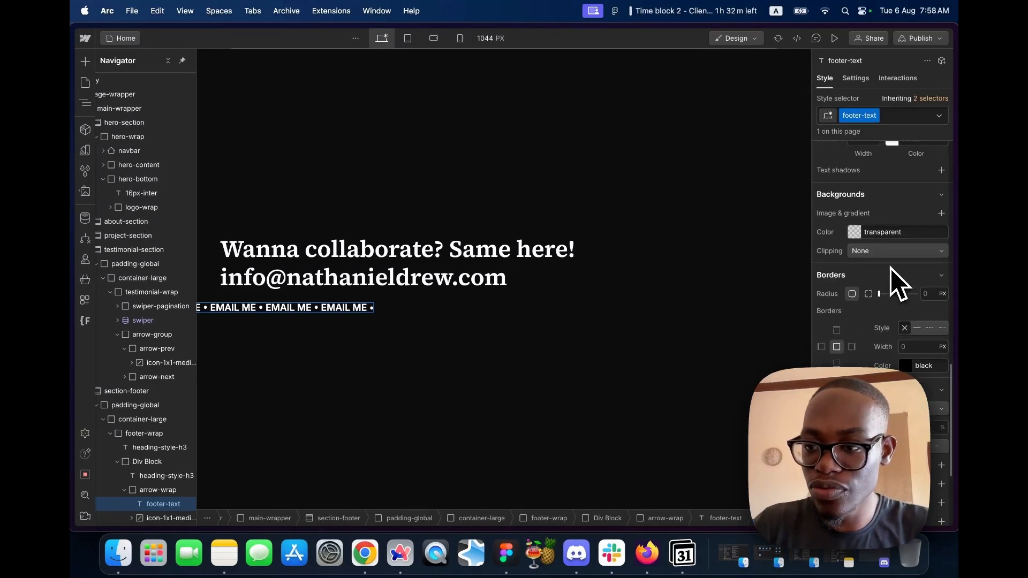
scroll(891, 267, up, 3)
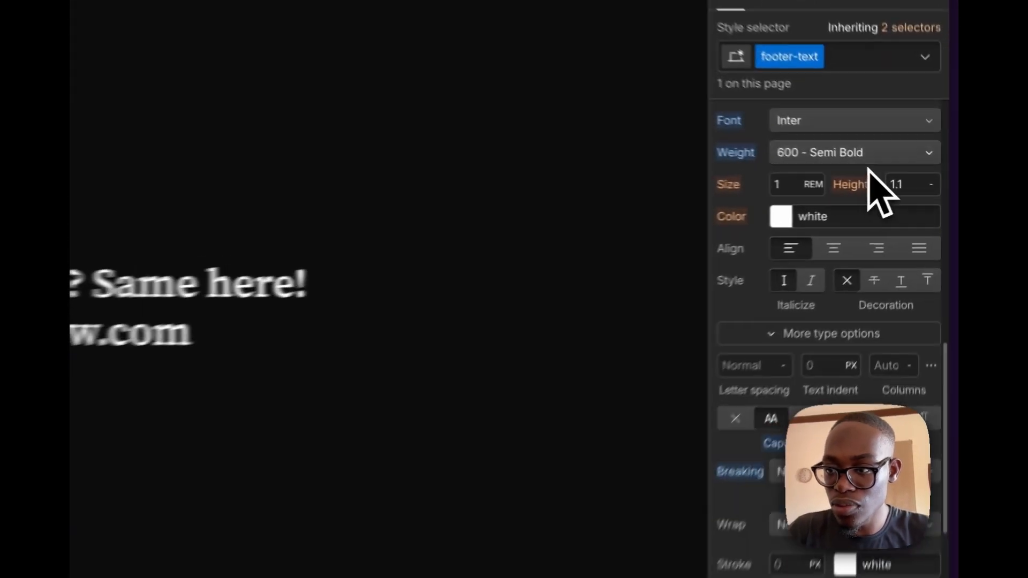
click(867, 156)
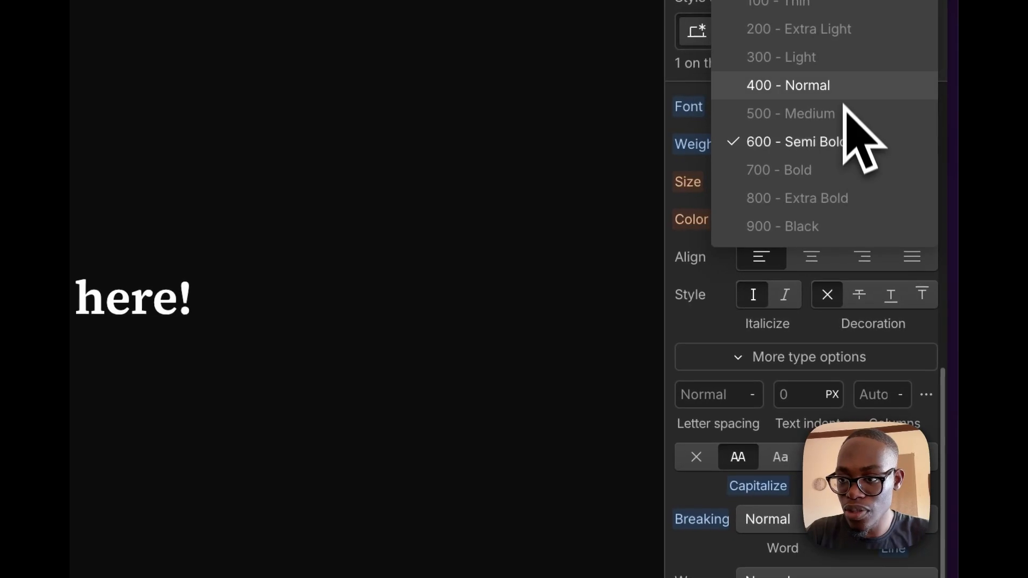
click(865, 104)
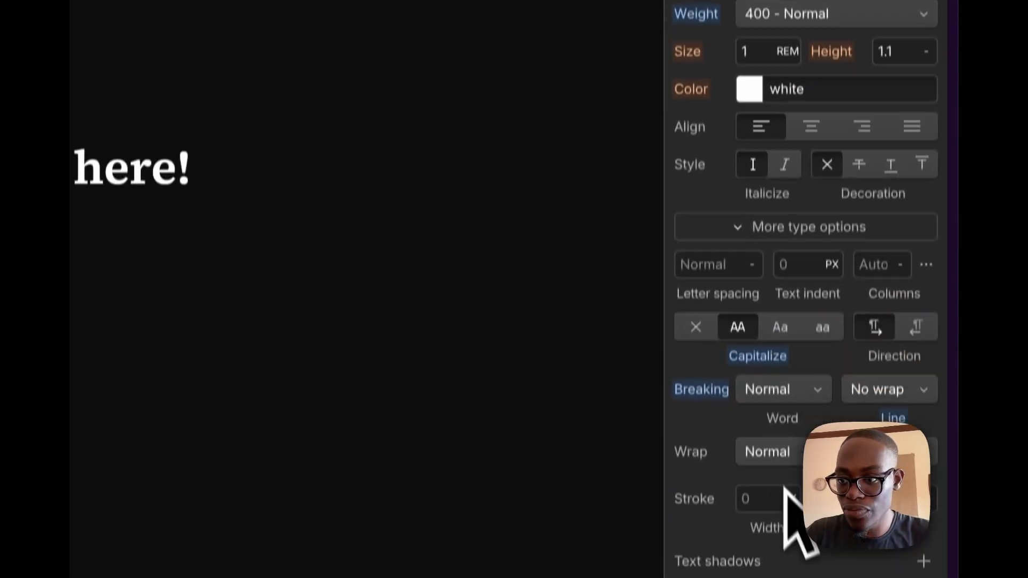
scroll(789, 492, up, 3)
scroll(911, 204, up, 5)
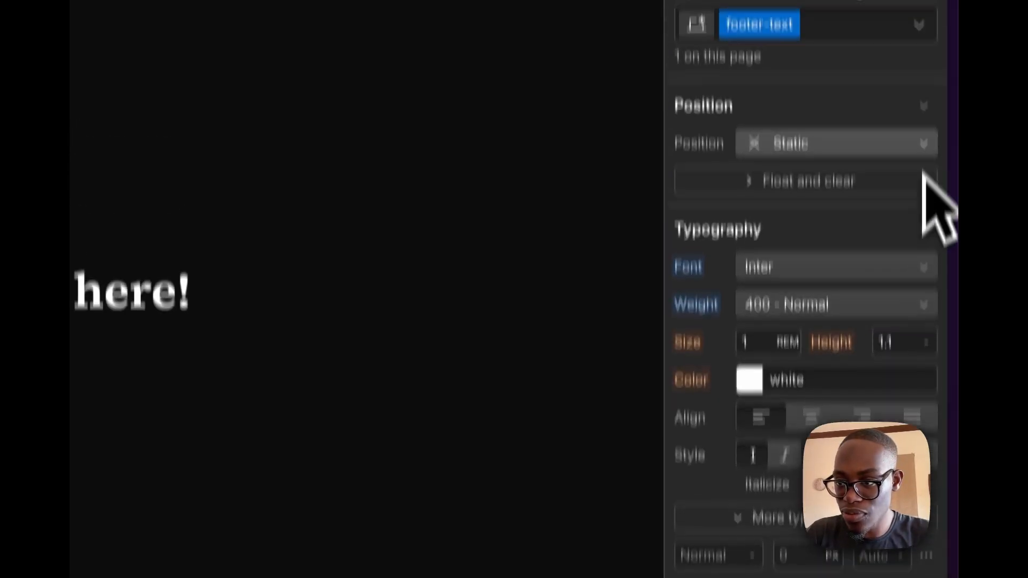
click(917, 235)
click(867, 296)
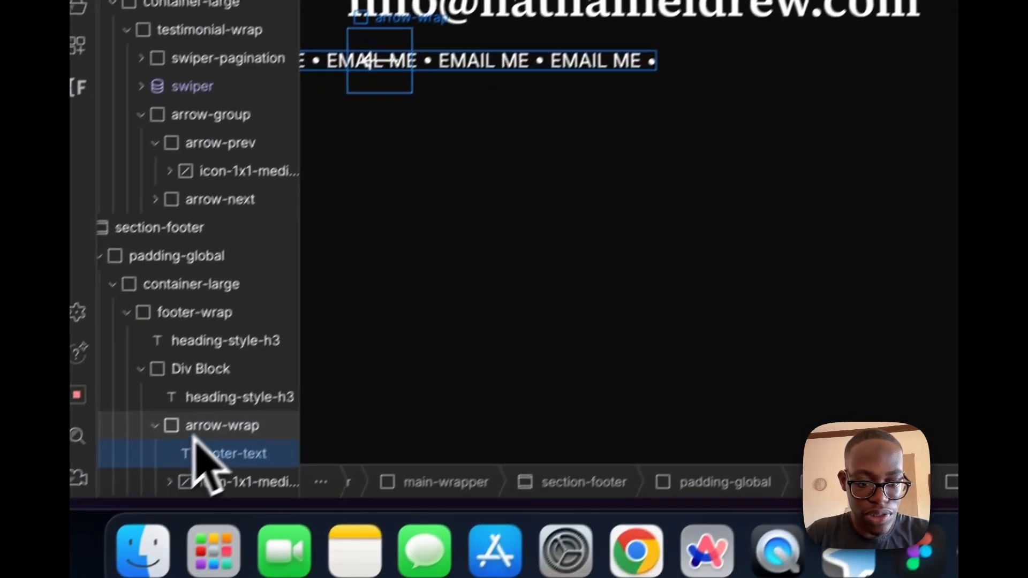
- Set the arrow-wrap block's position to Relative
click(220, 423)
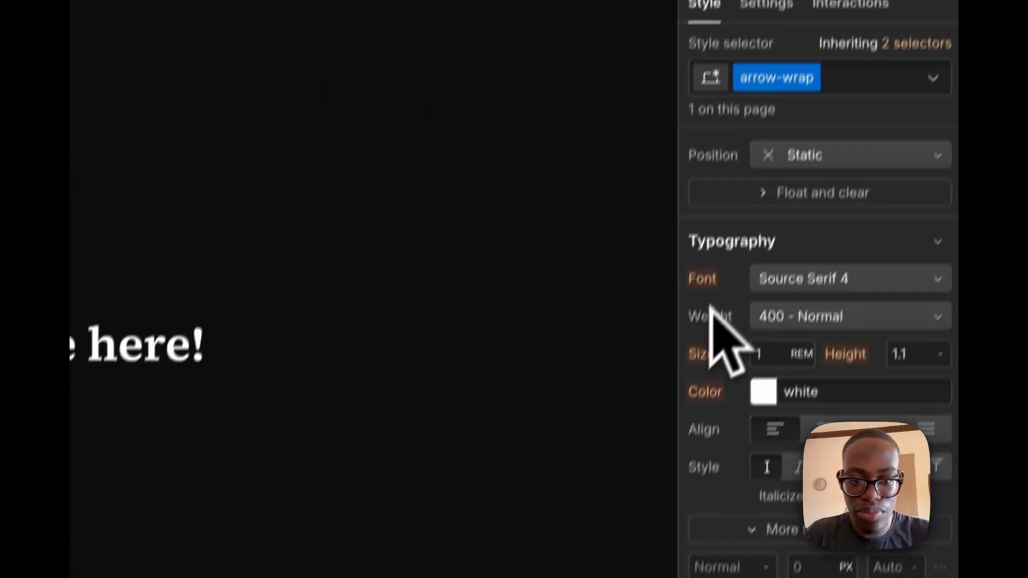
click(862, 160)
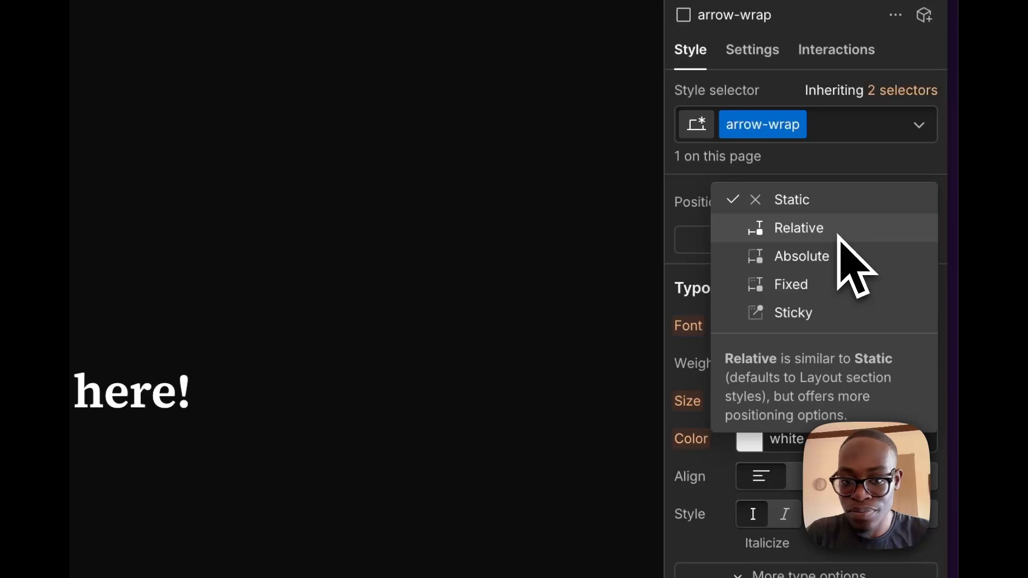
click(839, 236)
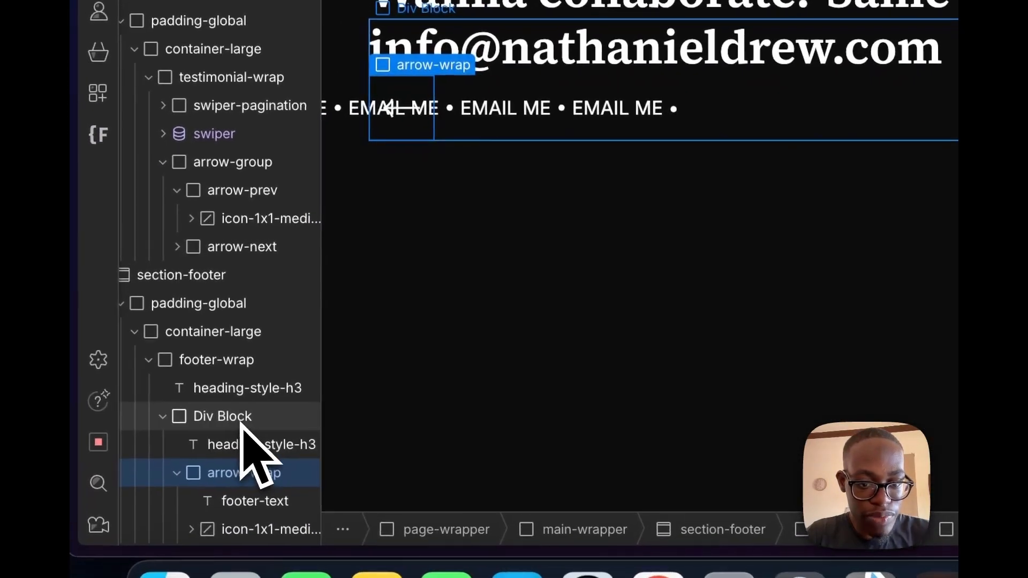
- Give the div block around the e-mail heading and arrow-wrap a new class named footer-email and set its display to flex
click(241, 435)
click(836, 222)
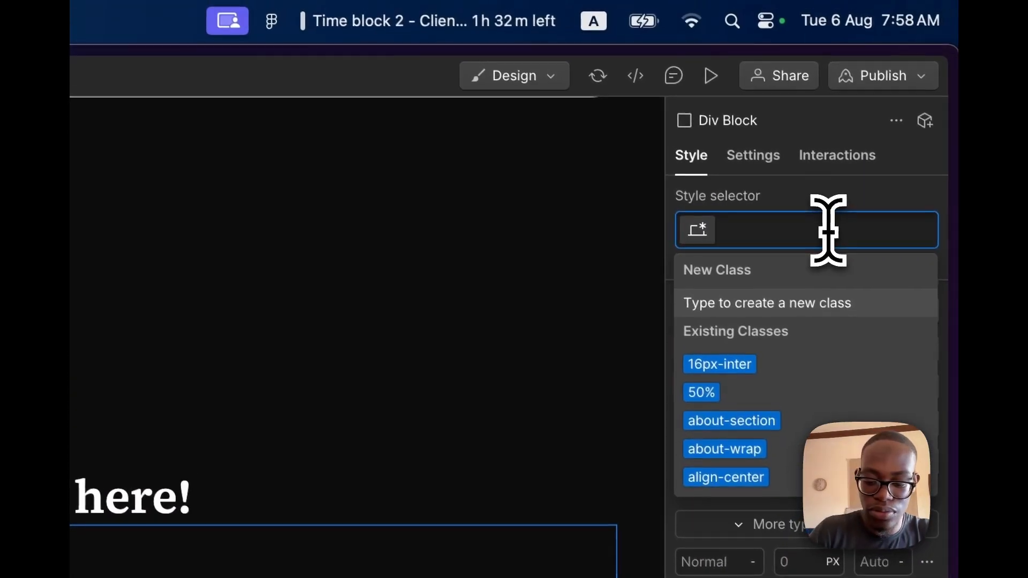
text(footer email)
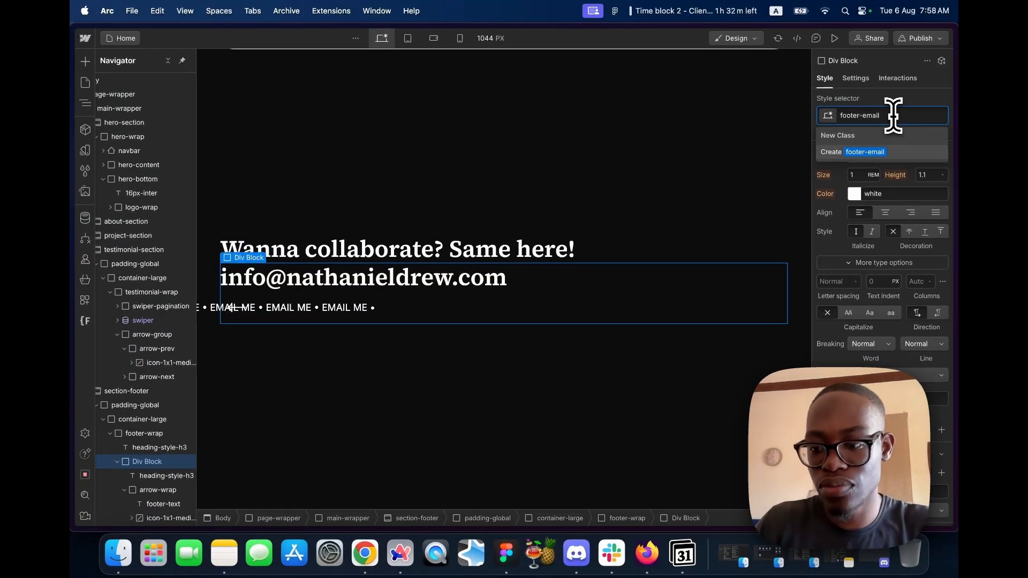
scroll(884, 215, up, 10)
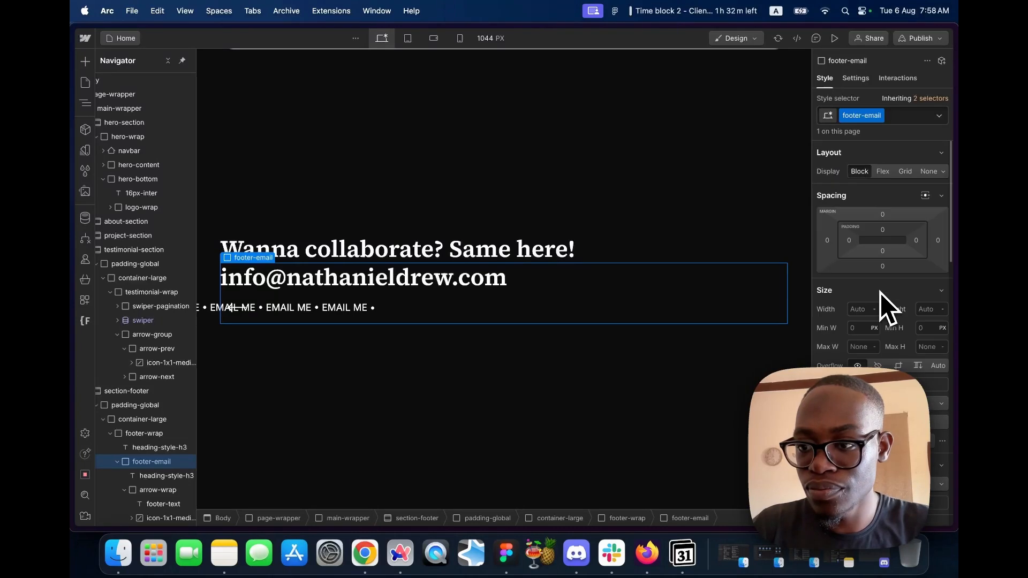
click(883, 170)
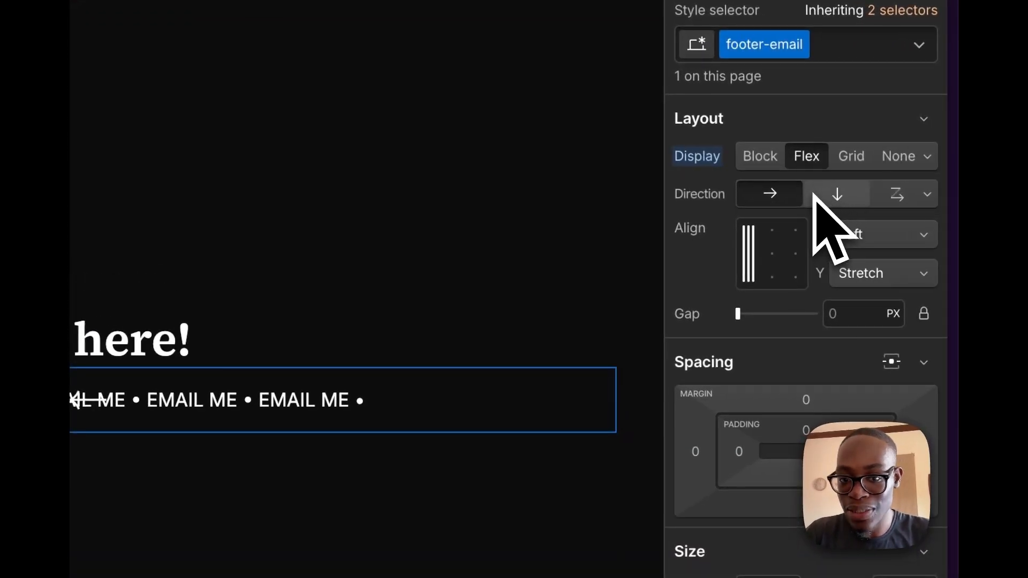
- Examine the size, position and typography settings of the EMAIL ME text and arrow-div in the finished reference project's footer
click(267, 407)
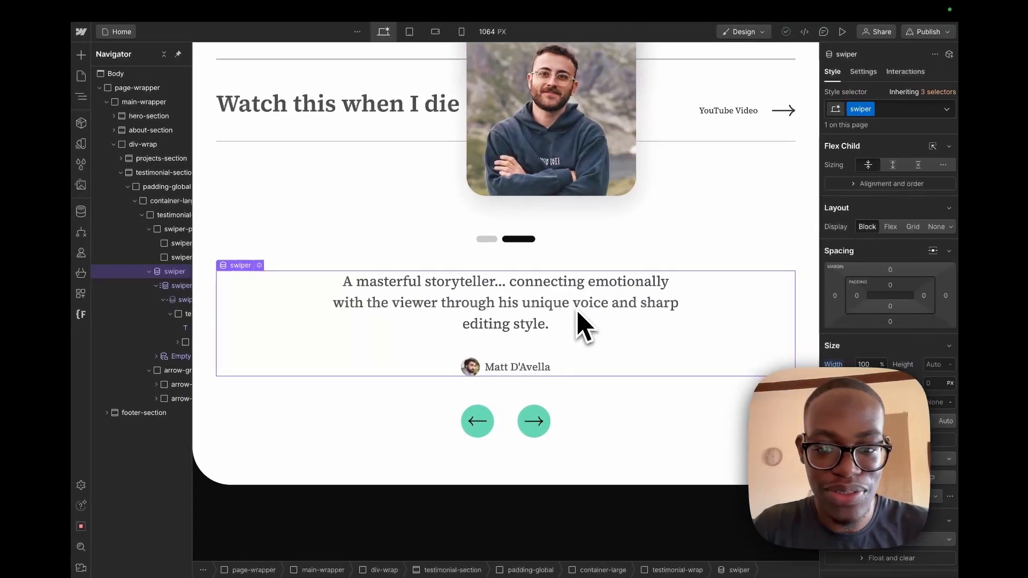
scroll(490, 386, down, 3)
scroll(475, 386, down, 5)
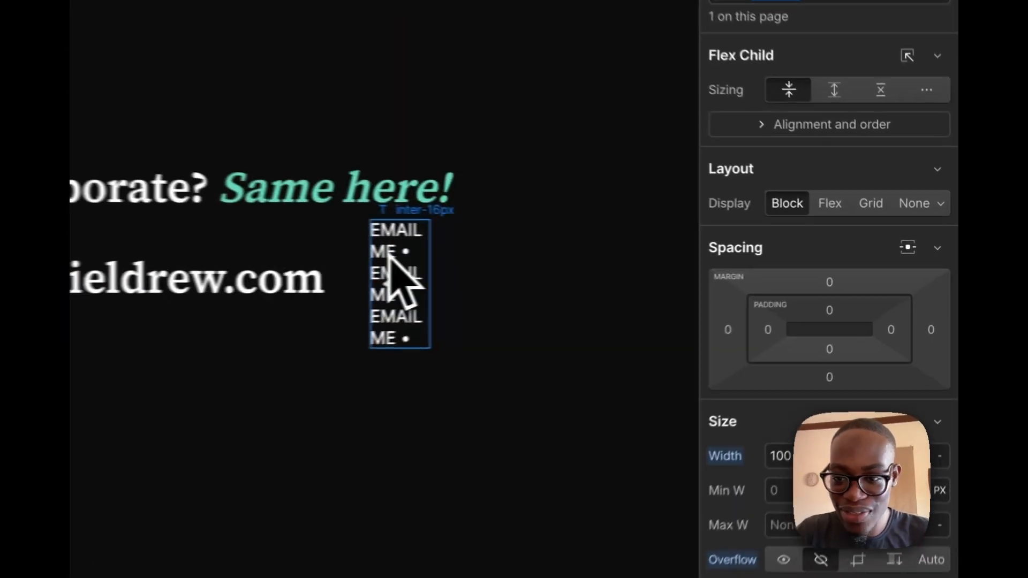
click(654, 265)
scroll(899, 383, down, 2)
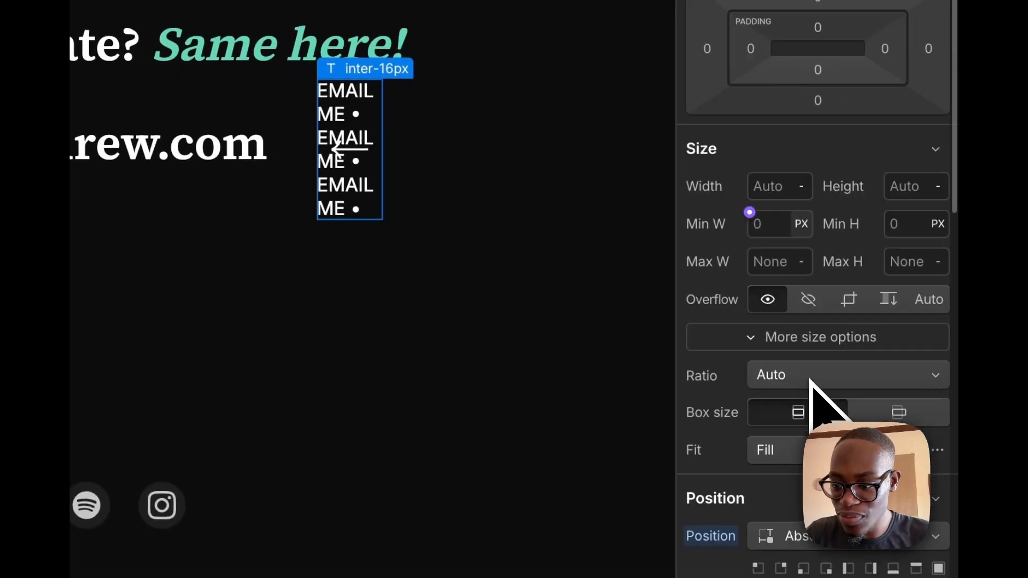
scroll(810, 381, down, 3)
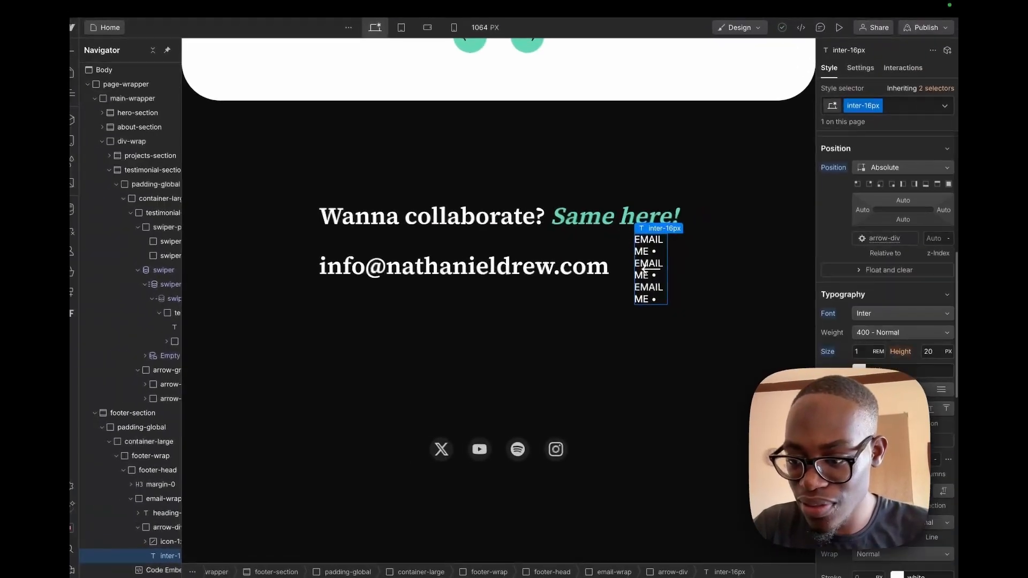
scroll(888, 268, down, 5)
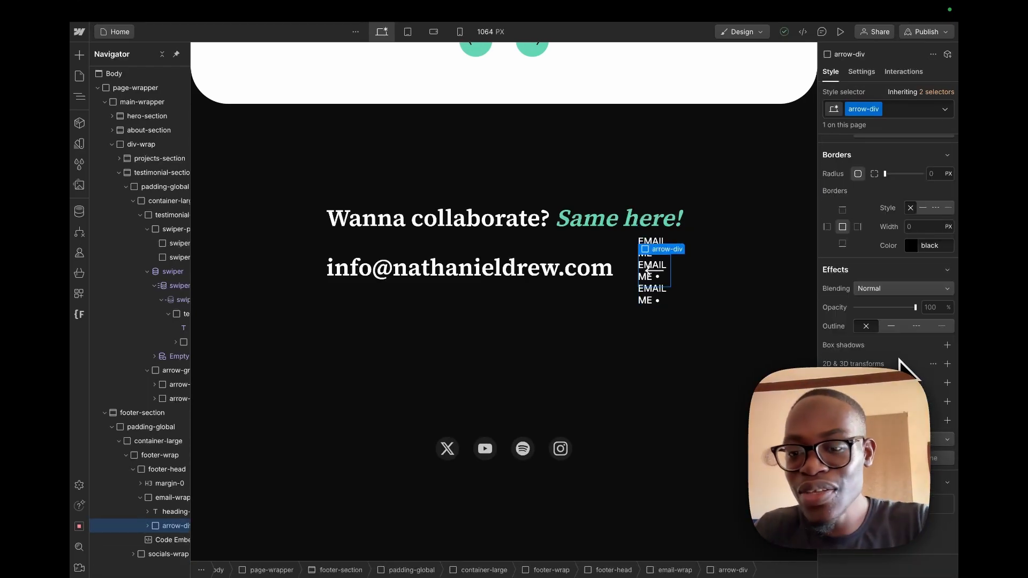
scroll(901, 362, up, 10)
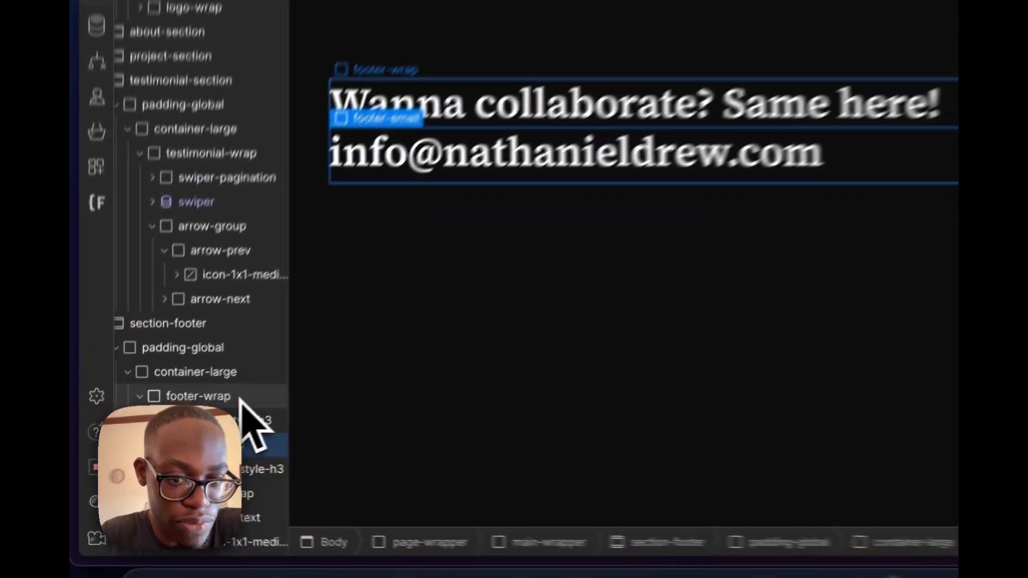
- Set footer-wrap to a vertical flex layout with its children centered horizontally
click(168, 433)
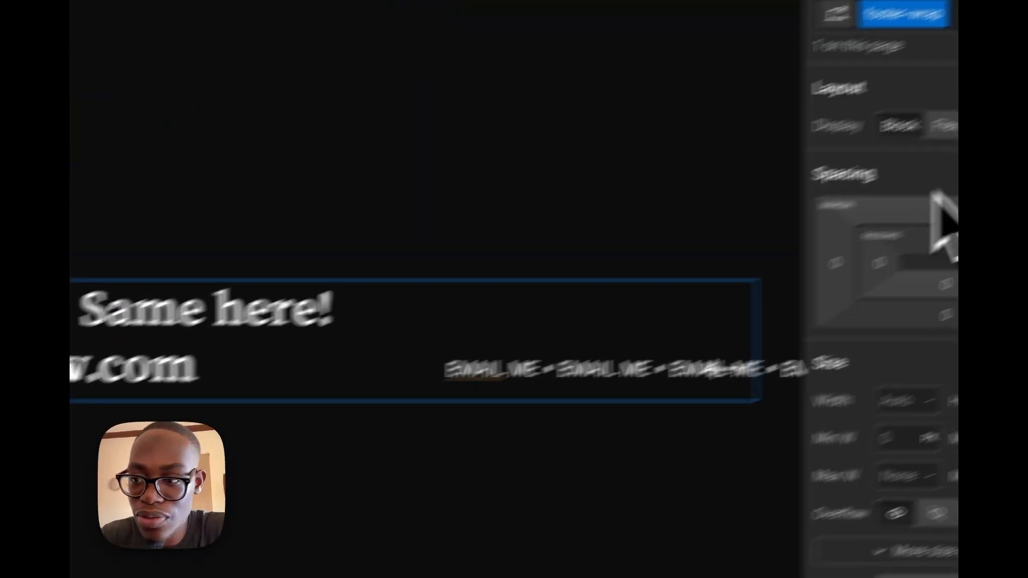
click(825, 182)
click(851, 217)
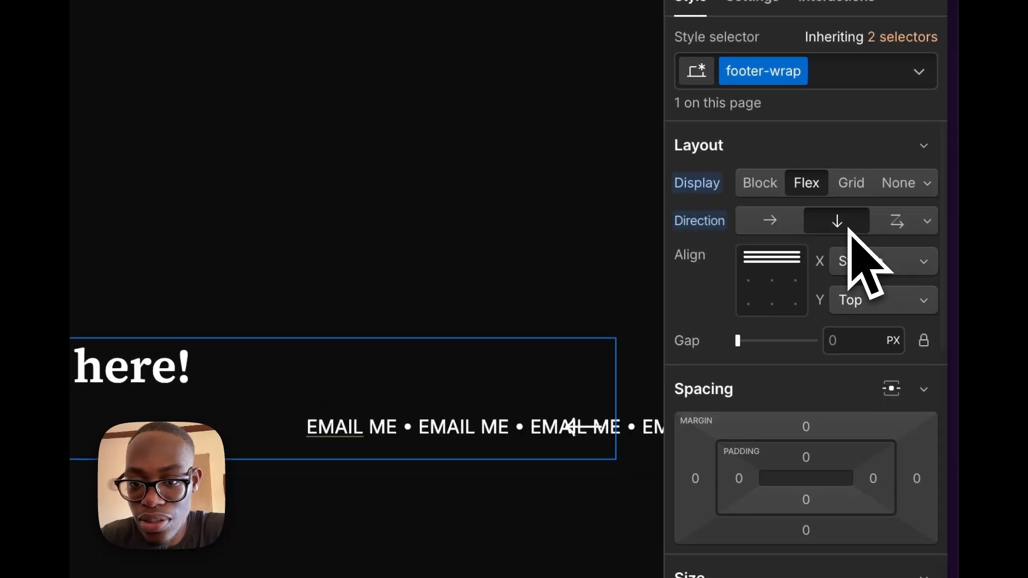
click(887, 279)
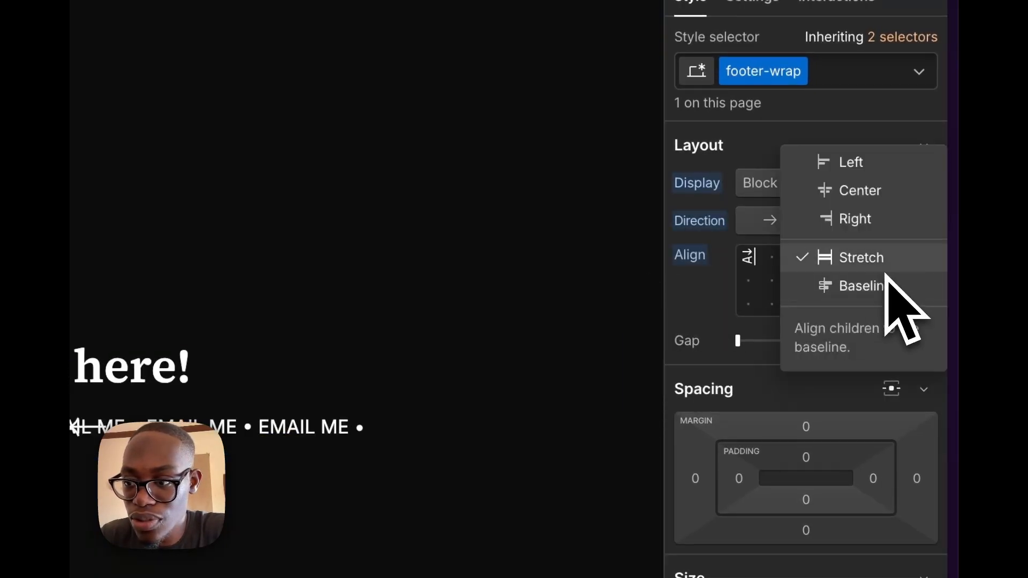
click(879, 191)
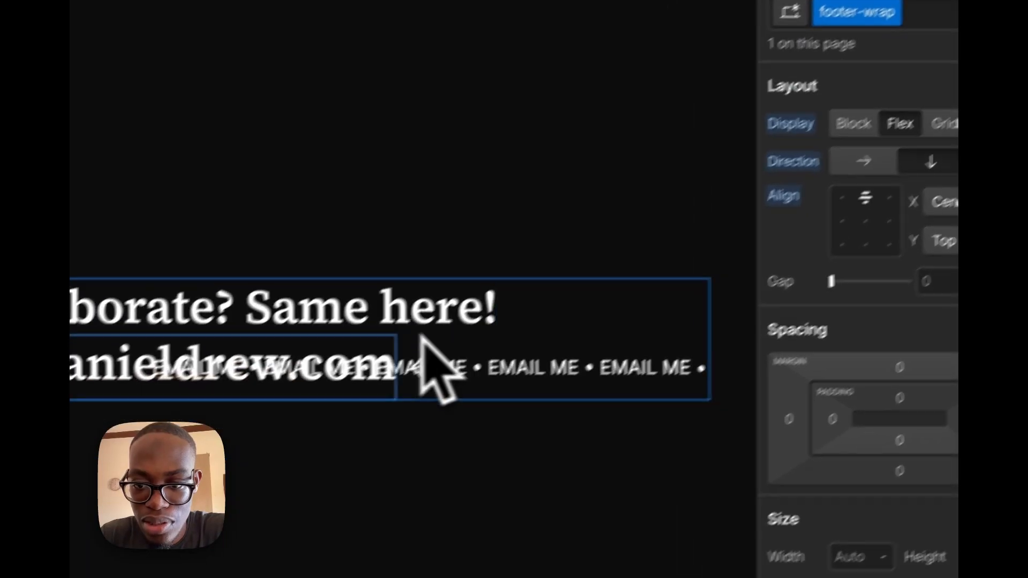
- Wrap the words "Same here!" in the footer heading in a text span with a new class named green-text
double_click(277, 385)
drag(154, 370, 243, 369)
drag(385, 278, 758, 304)
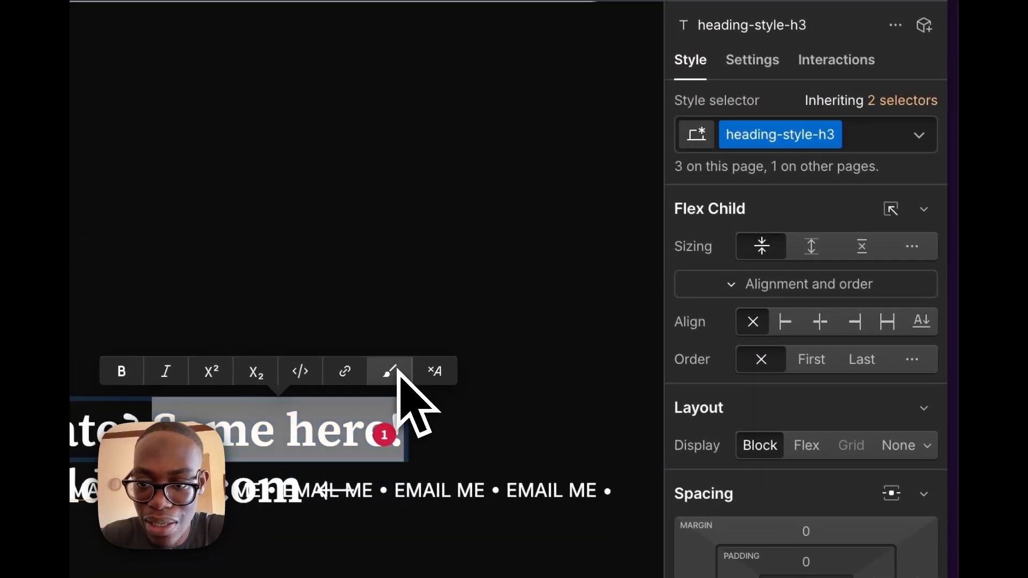
click(390, 371)
click(794, 136)
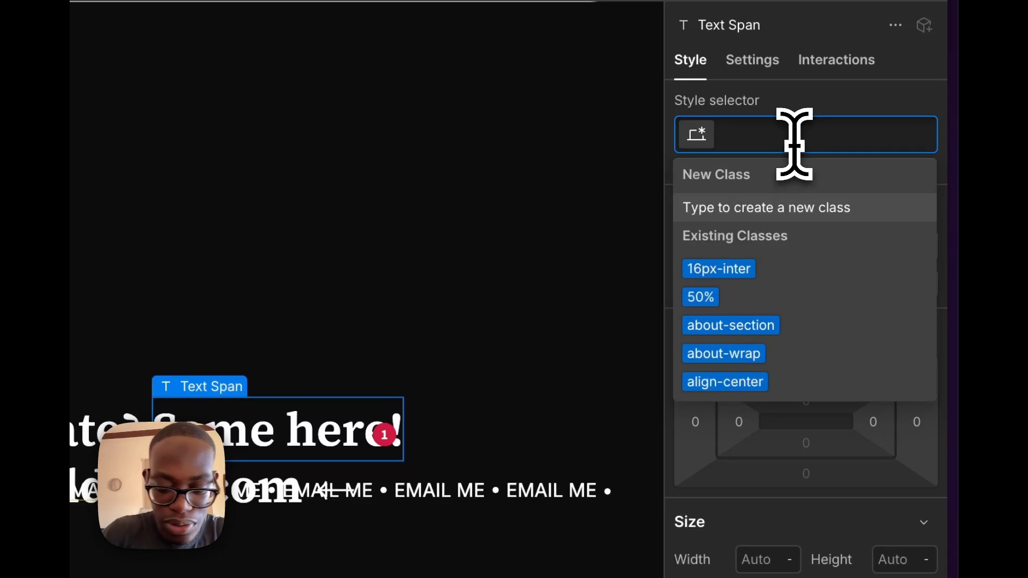
text(green-text)
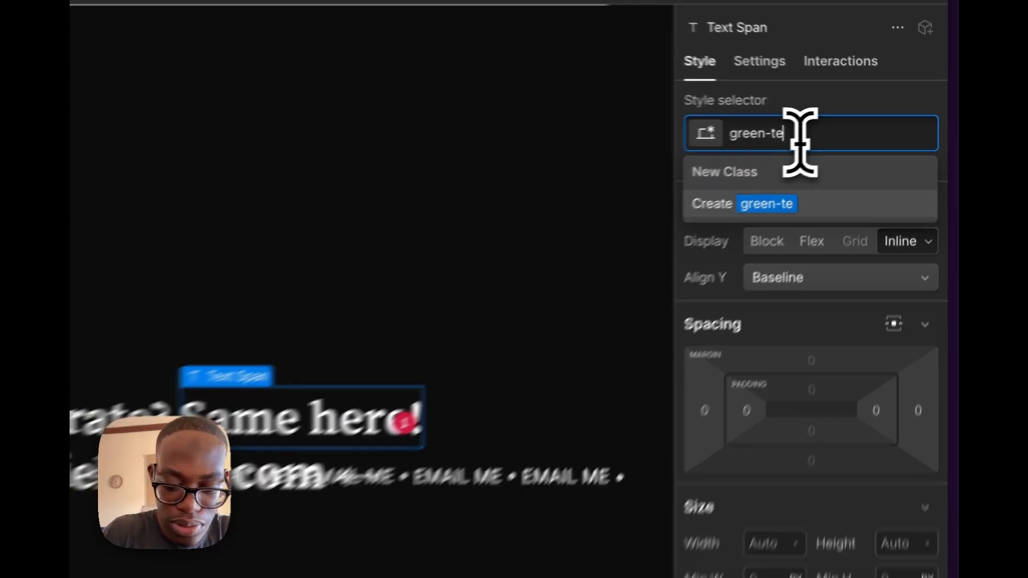
key(Return)
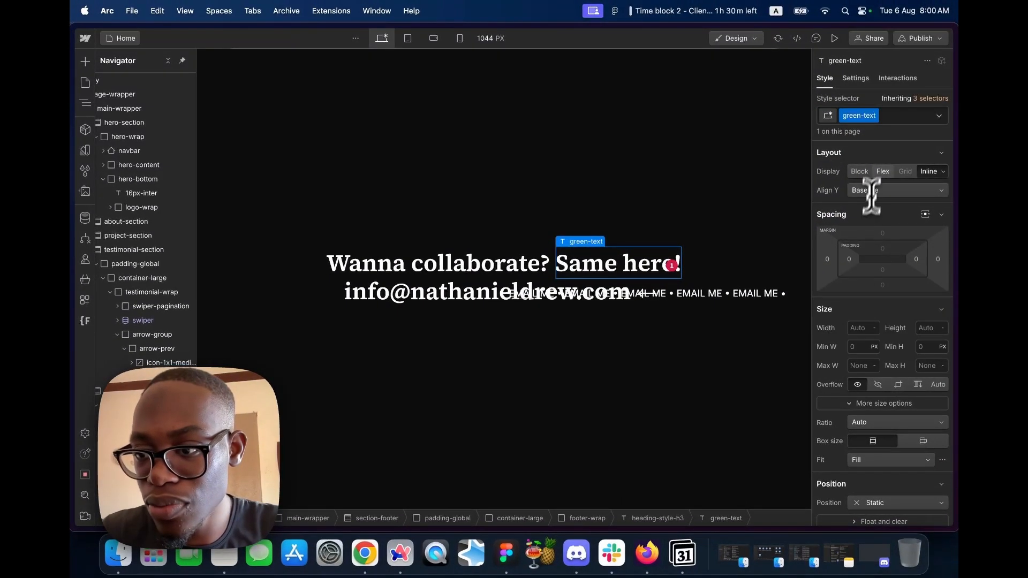
- Italicize the green-text span, look up the heading's green in Figma and set the span's text color to 63D7B4
scroll(859, 338, down, 5)
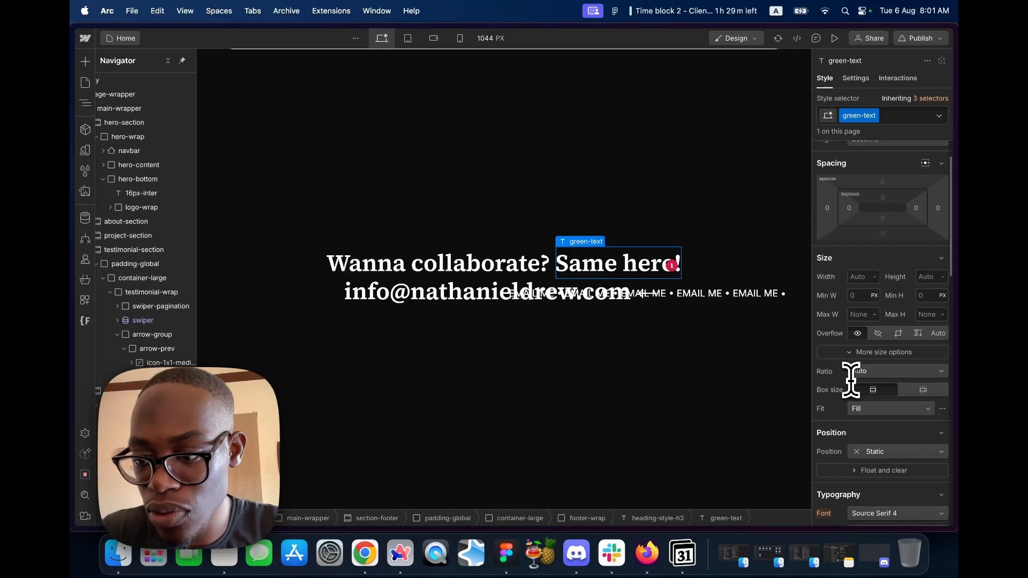
scroll(851, 380, down, 2)
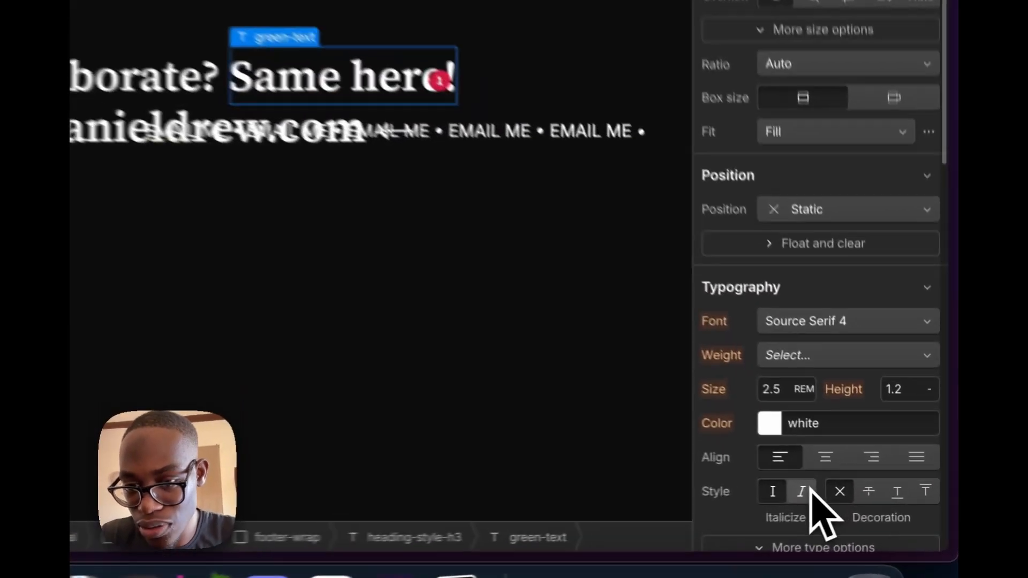
click(872, 492)
scroll(806, 436, down, 4)
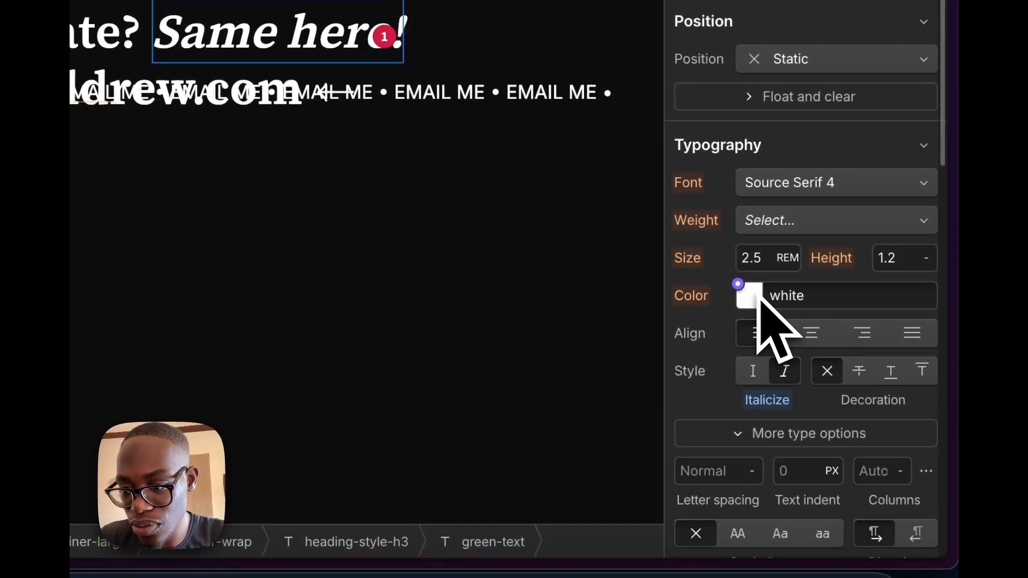
click(769, 295)
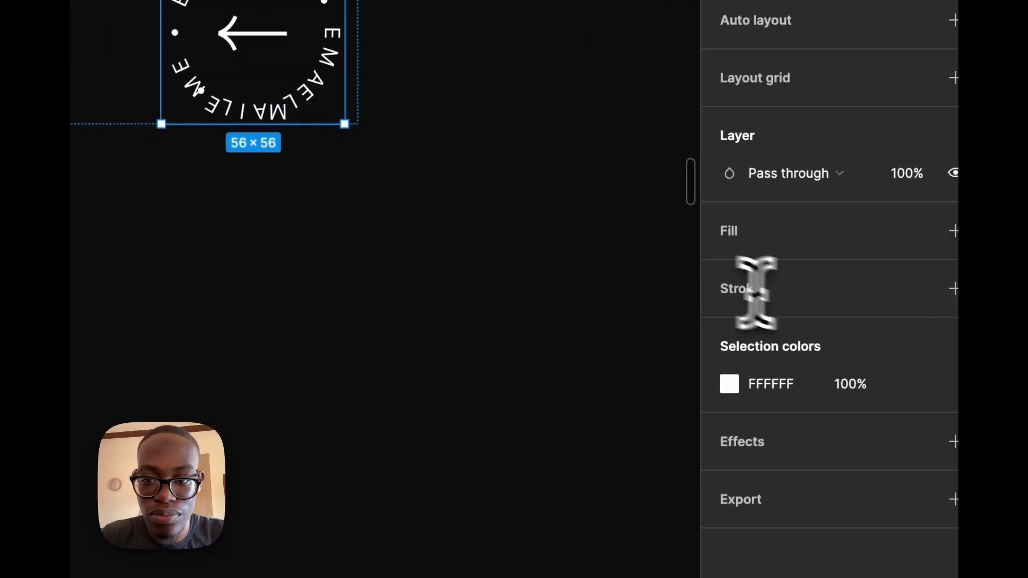
click(342, 126)
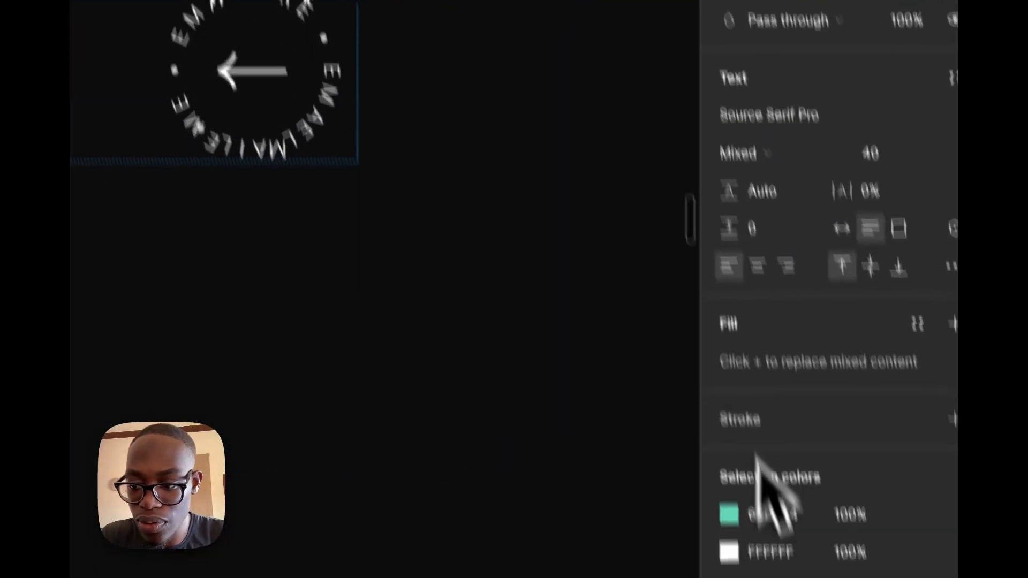
click(765, 411)
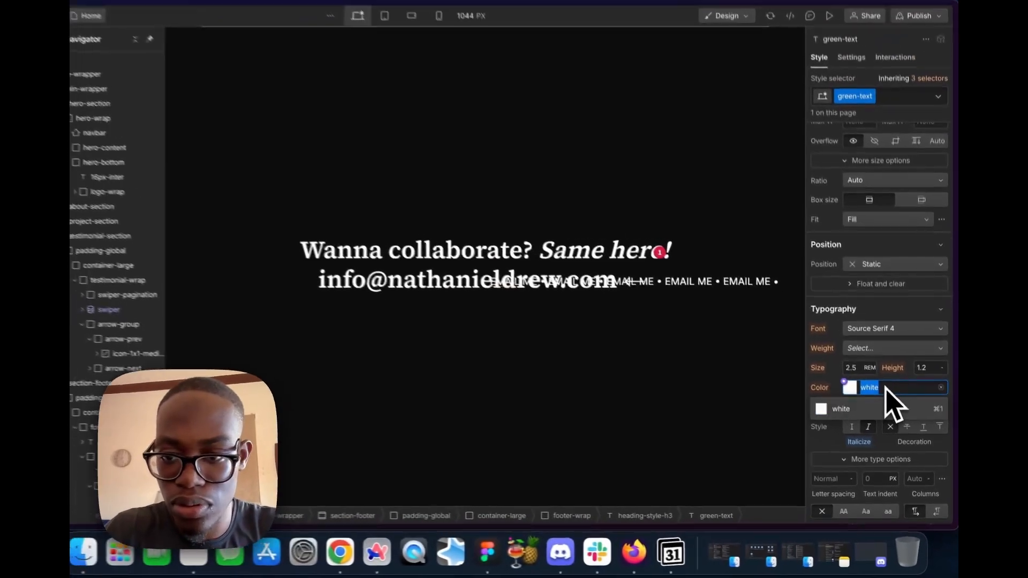
text(63D7B4)
key(Return)
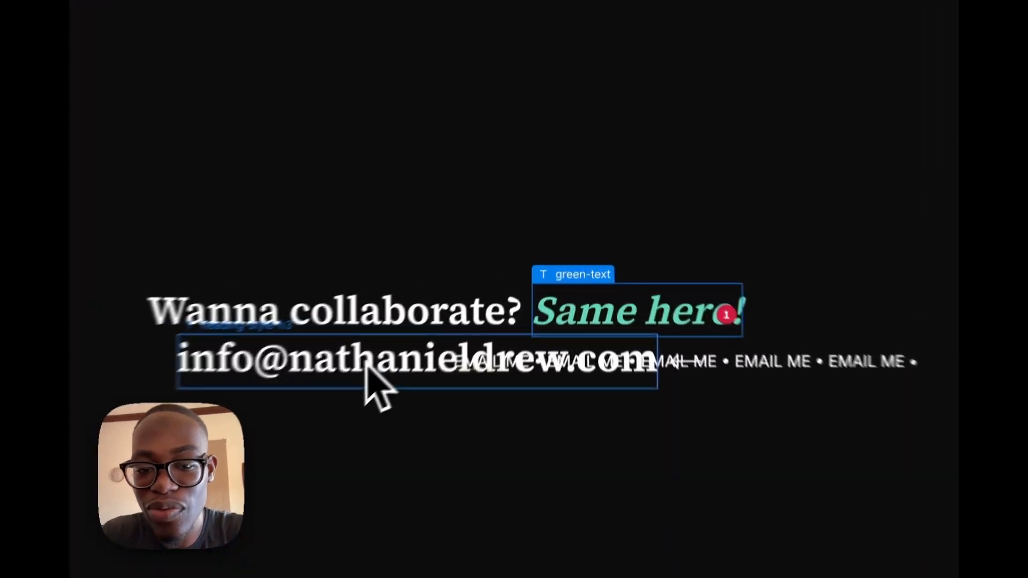
- Try the green-text combo class on the contact e-mail heading in the footer, and remove it again
click(456, 294)
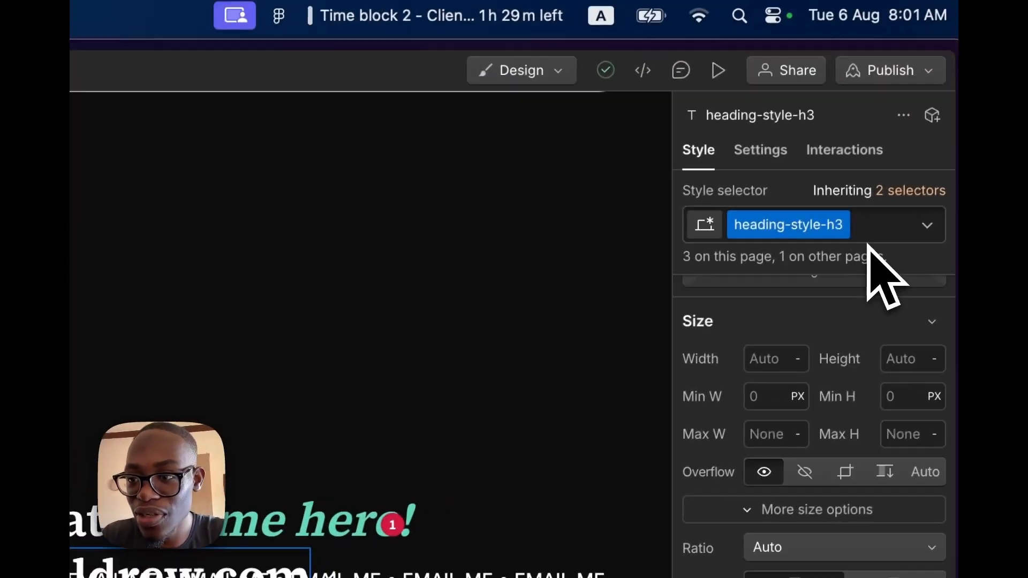
click(948, 194)
text(gree)
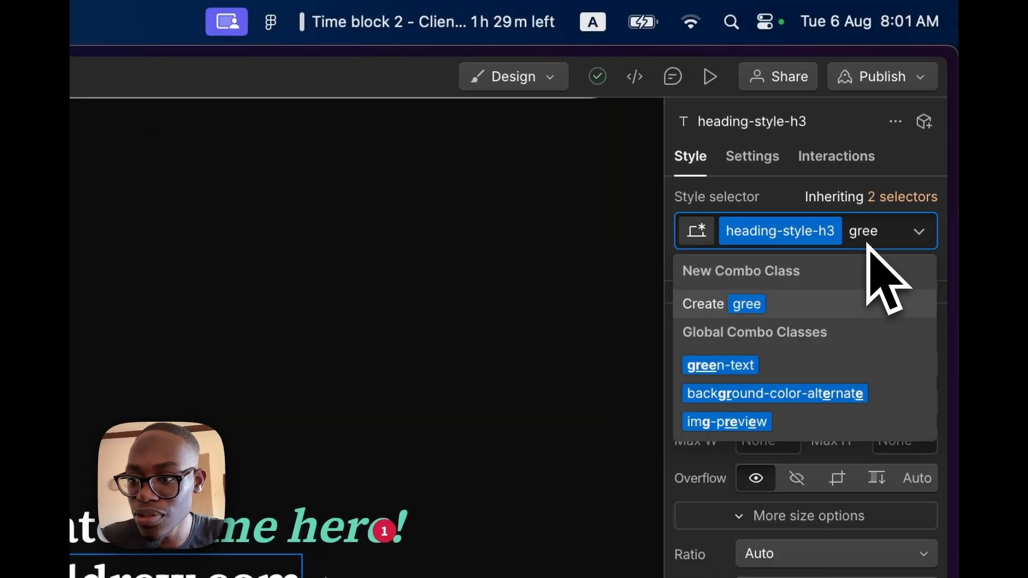
key(Down)
key(Return)
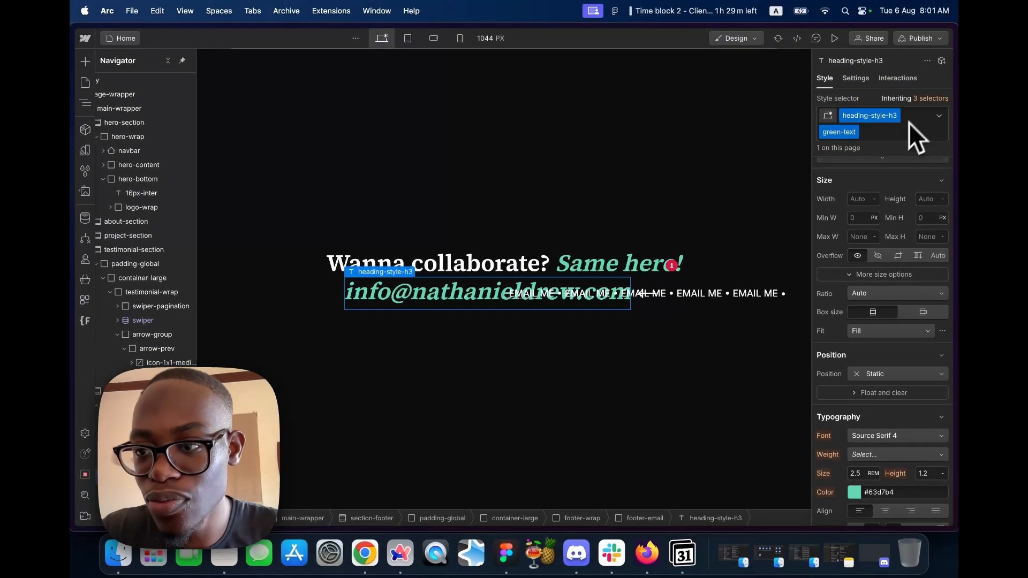
click(898, 138)
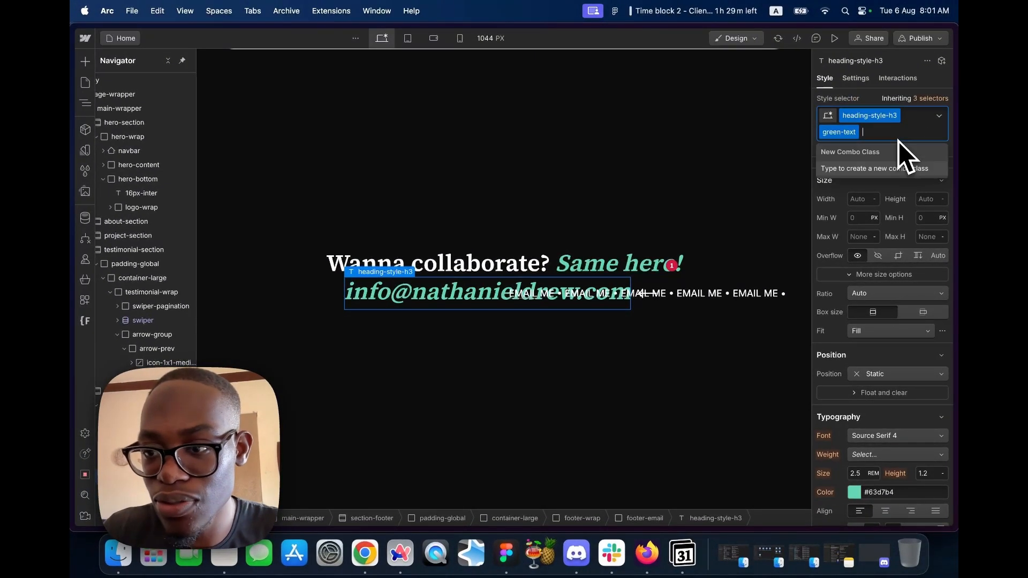
key(BackSpace)
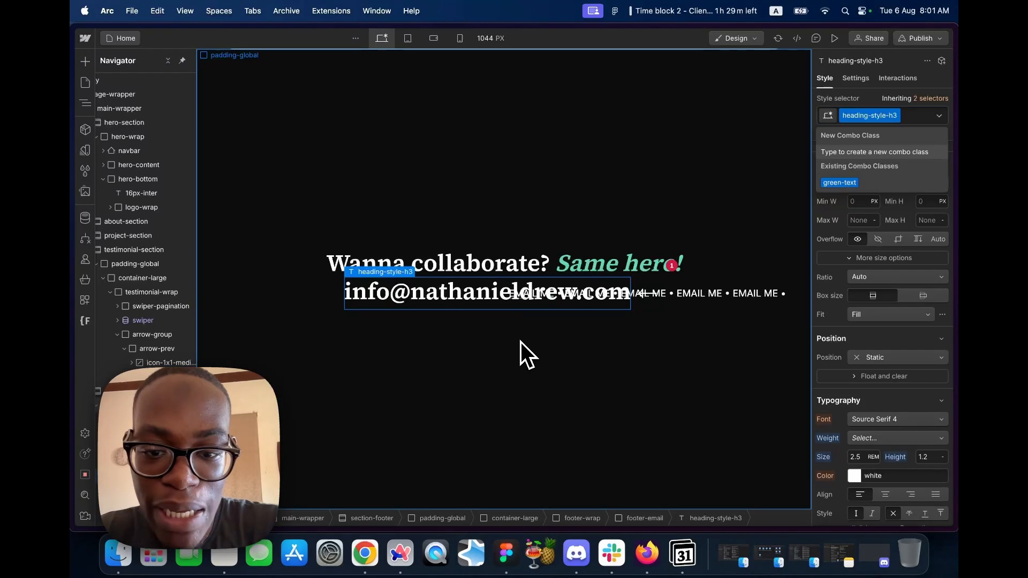
click(522, 342)
- Clear the no-wrap line breaking from the footer's EMAIL ME text so that it wraps
click(562, 294)
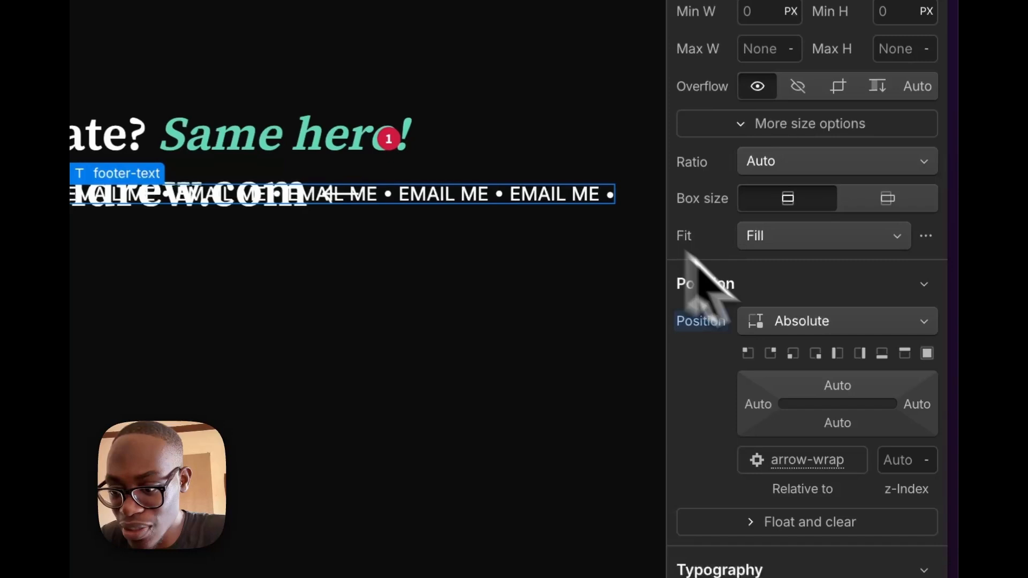
scroll(770, 315, down, 8)
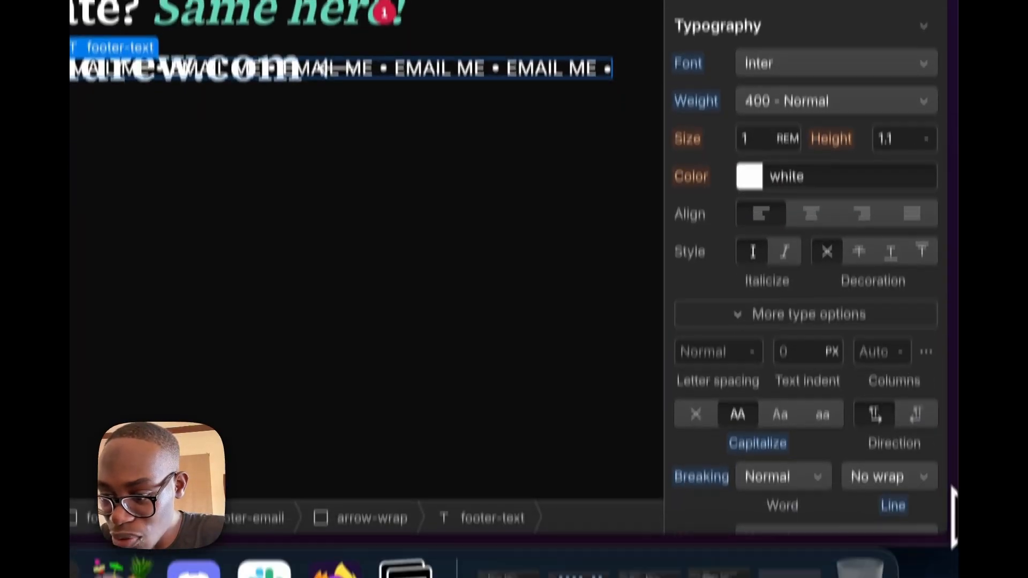
click(892, 420)
click(700, 394)
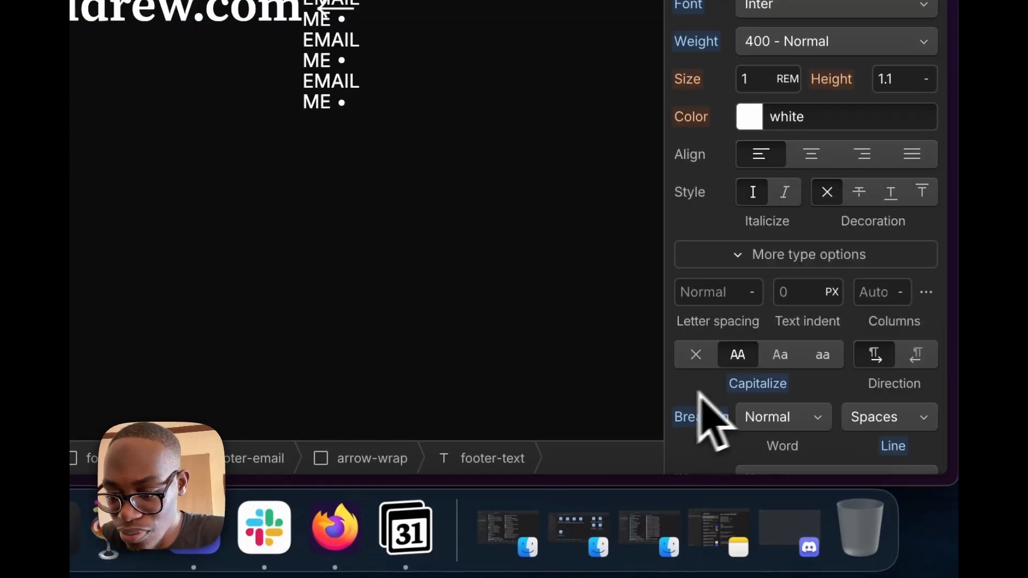
click(895, 447)
click(883, 376)
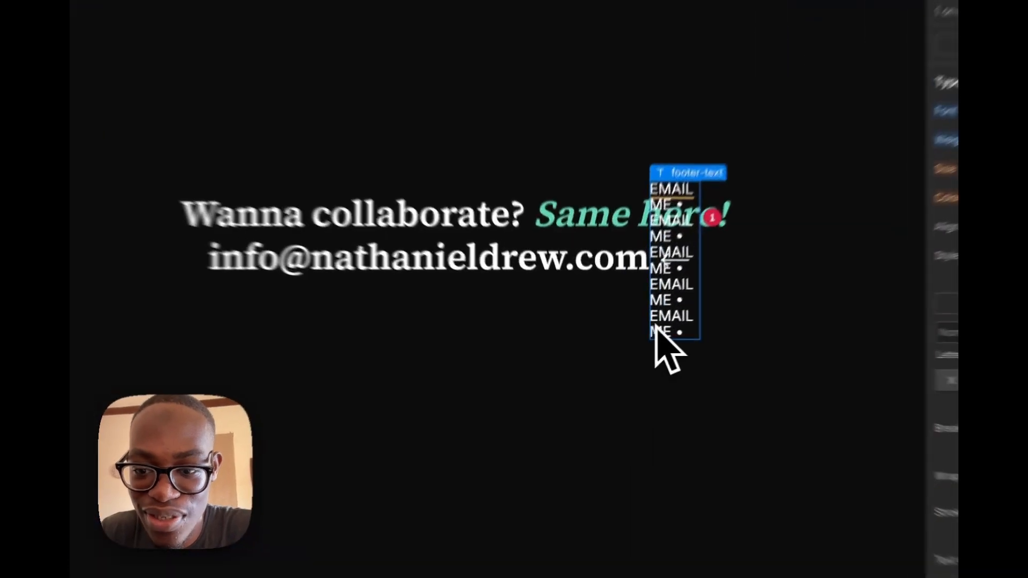
- Delete the last "EMAIL ME •" repetition from the footer-text element, leaving four
double_click(658, 332)
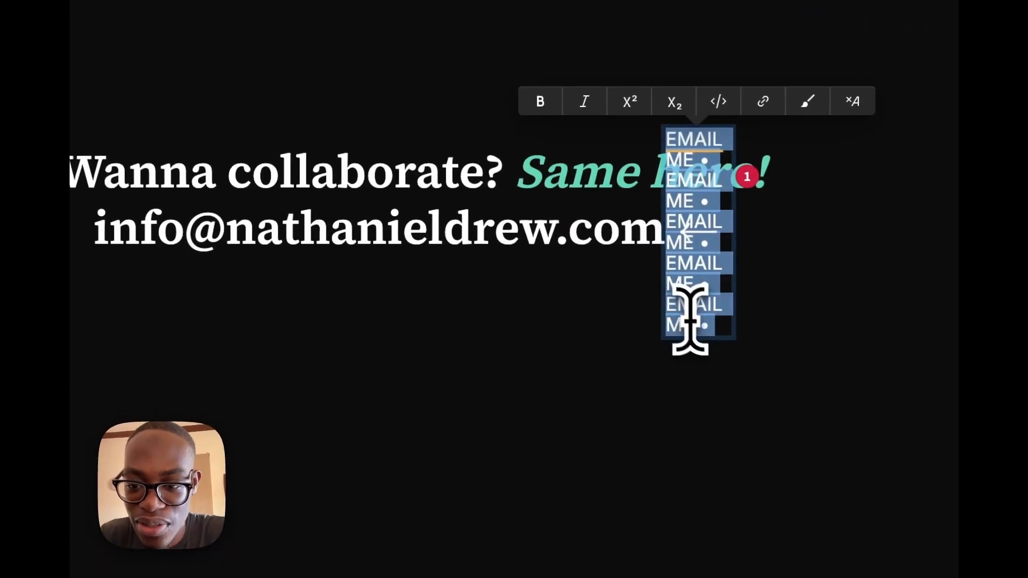
click(697, 334)
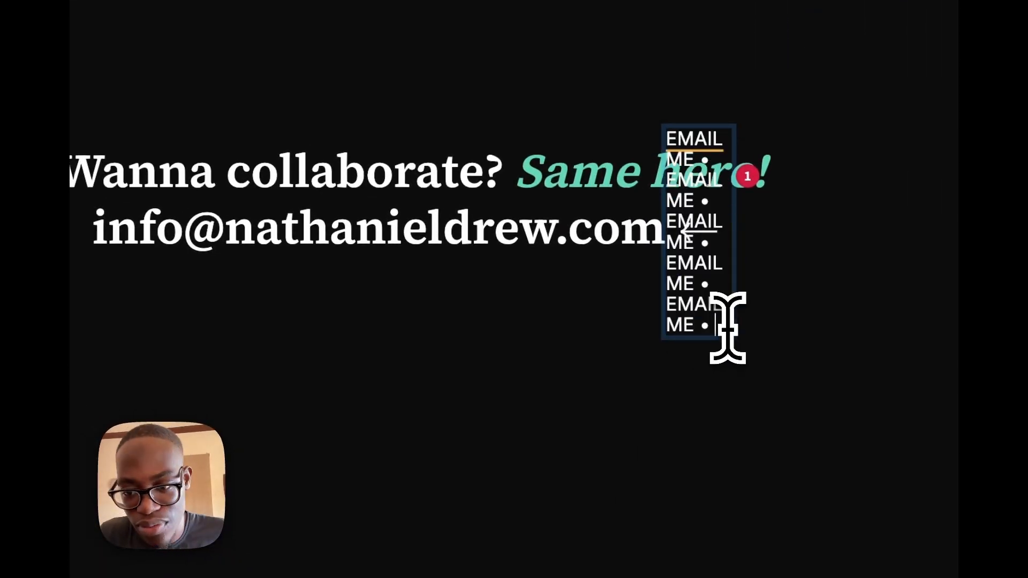
key(shift+Home)
key(BackSpace)
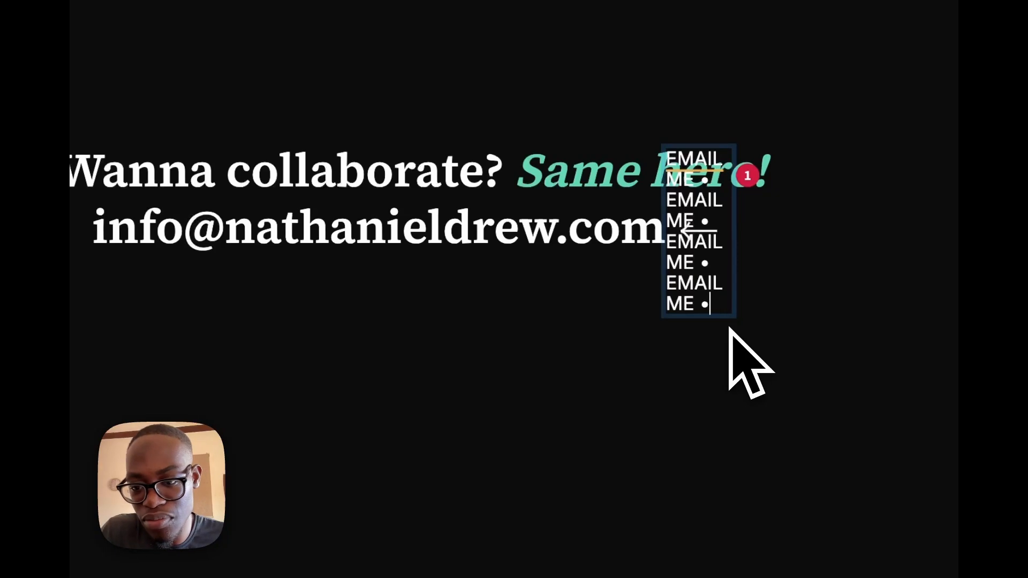
click(667, 364)
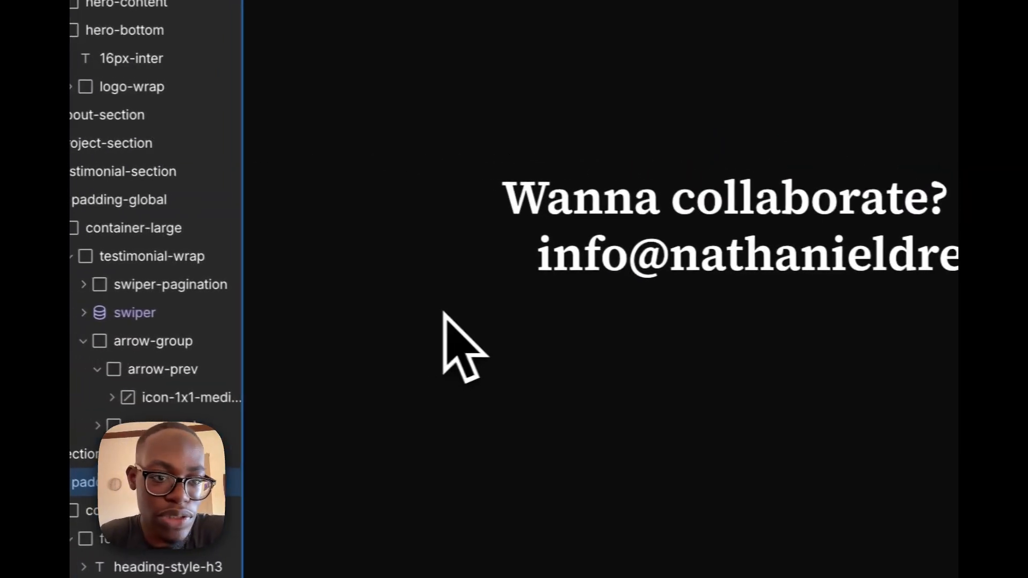
- Search the web for "cdn circle type" in a new tab and open the circletype package page on jsDelivr
mouse_move(86, 355)
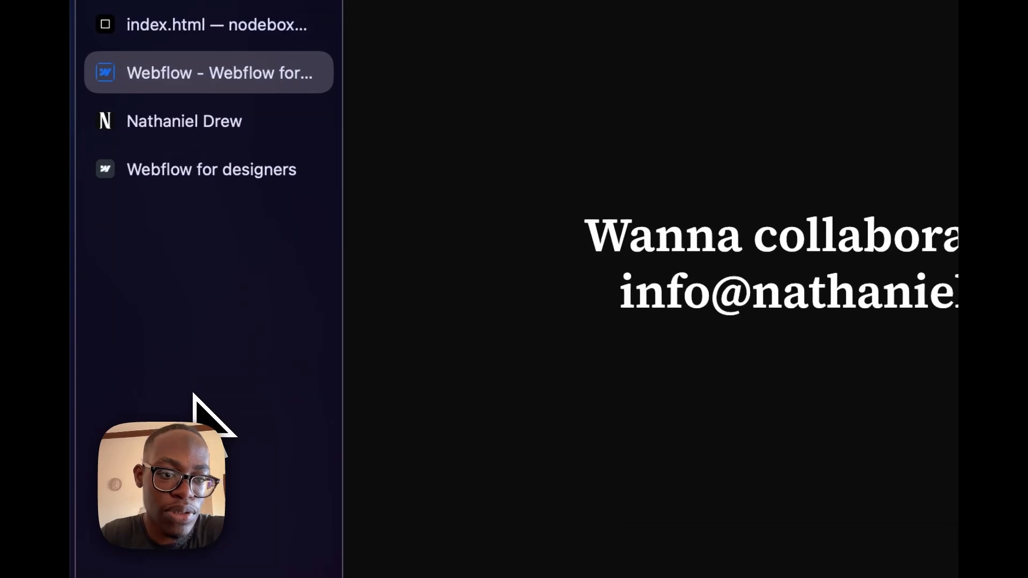
key(super+t)
text(dn)
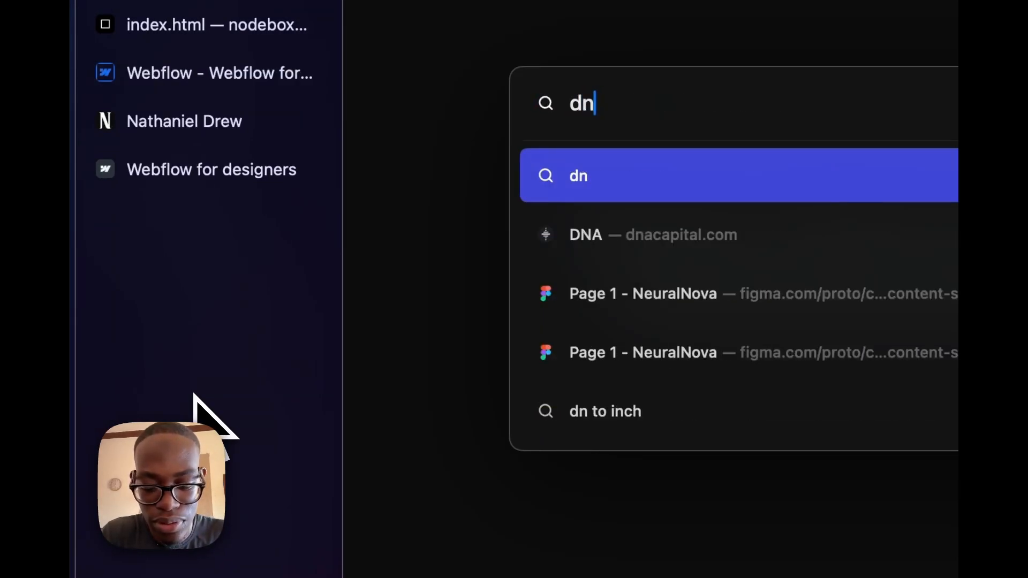
key(BackSpace)
key(BackSpace)
text(cd)
text(n)
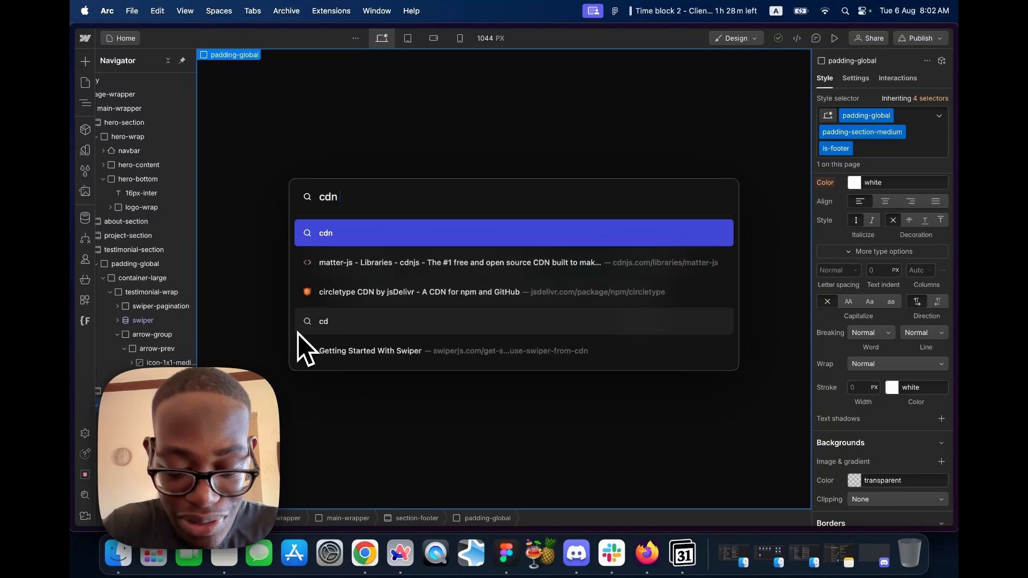
text( circle)
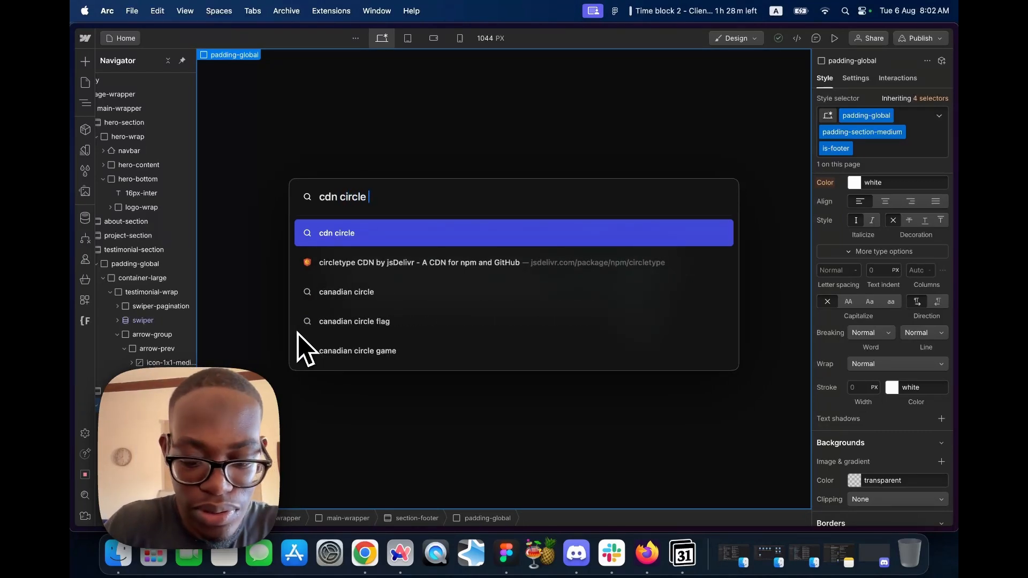
text( type)
key(Return)
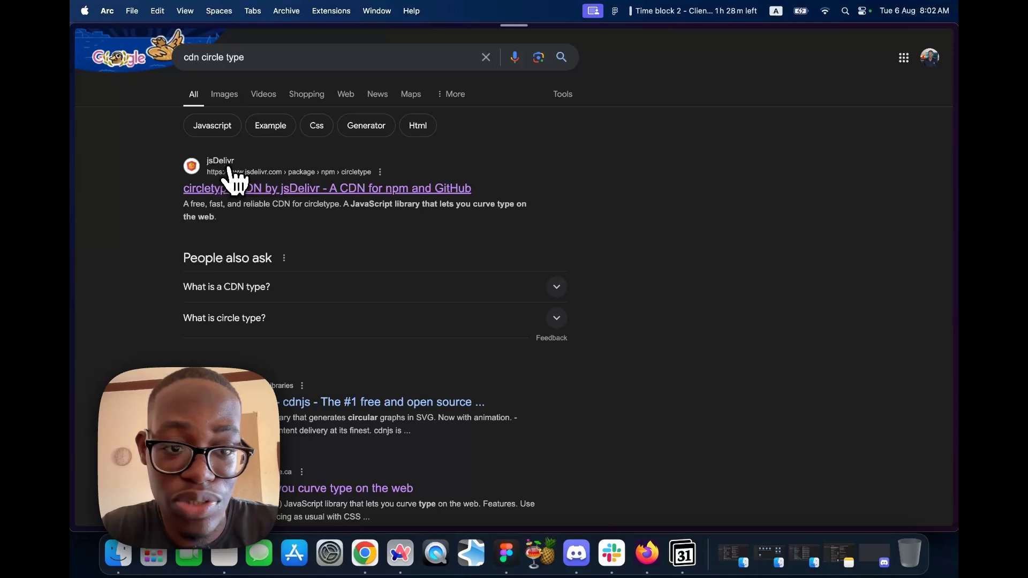
click(230, 170)
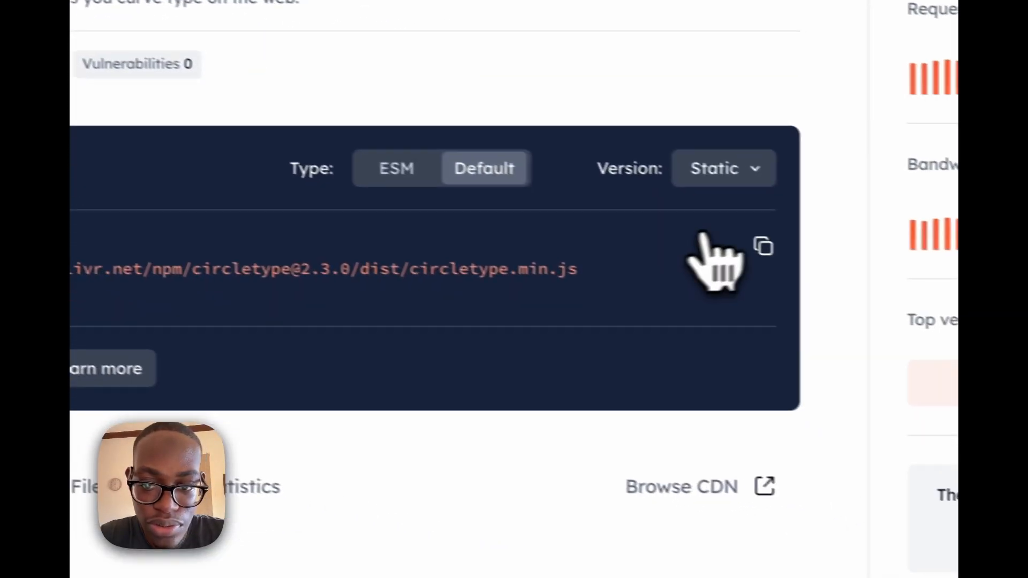
- Open the CircleType demo site from the package readme and examine the Auto Radius example and its code
click(731, 235)
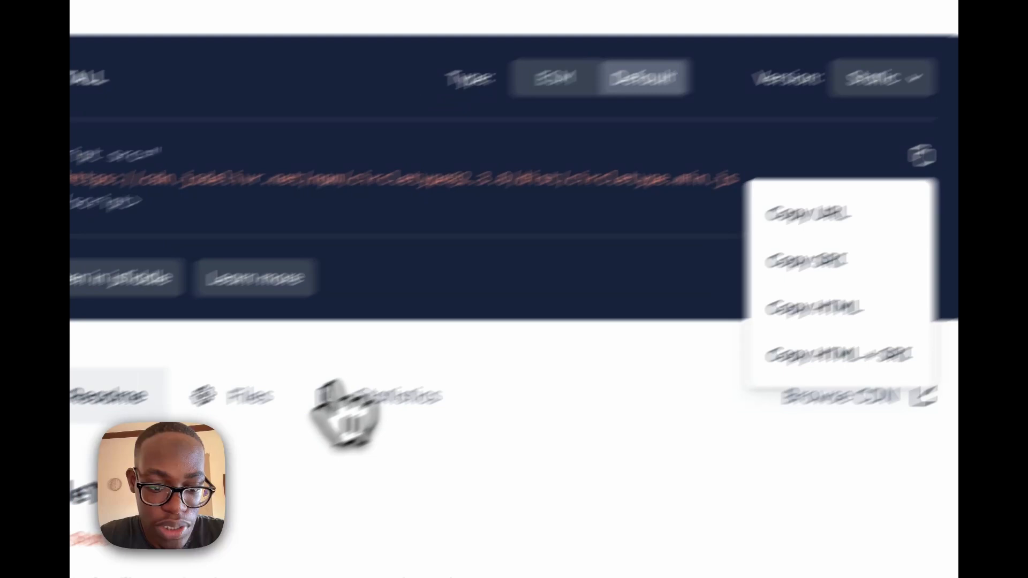
scroll(333, 391, down, 3)
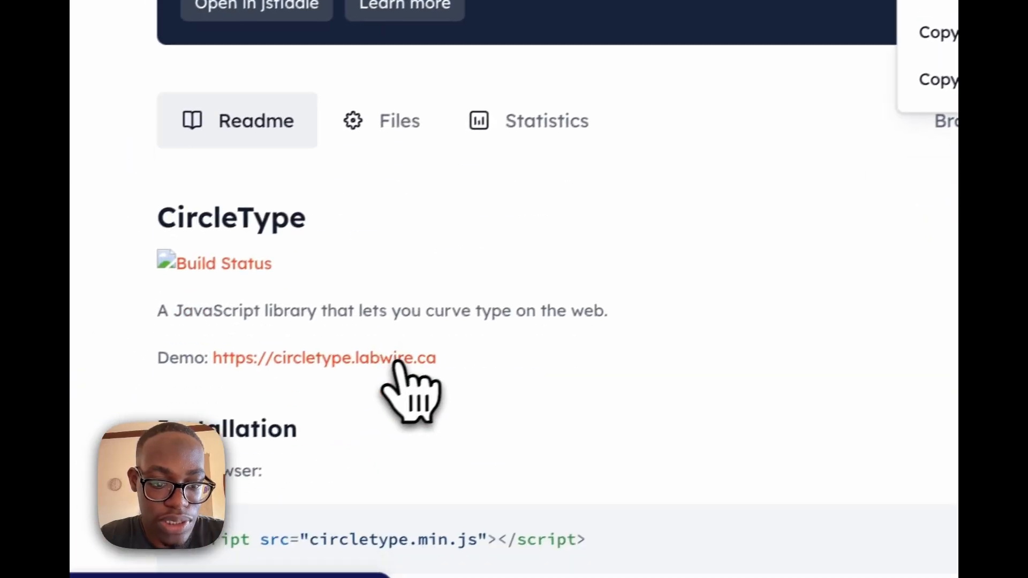
click(425, 297)
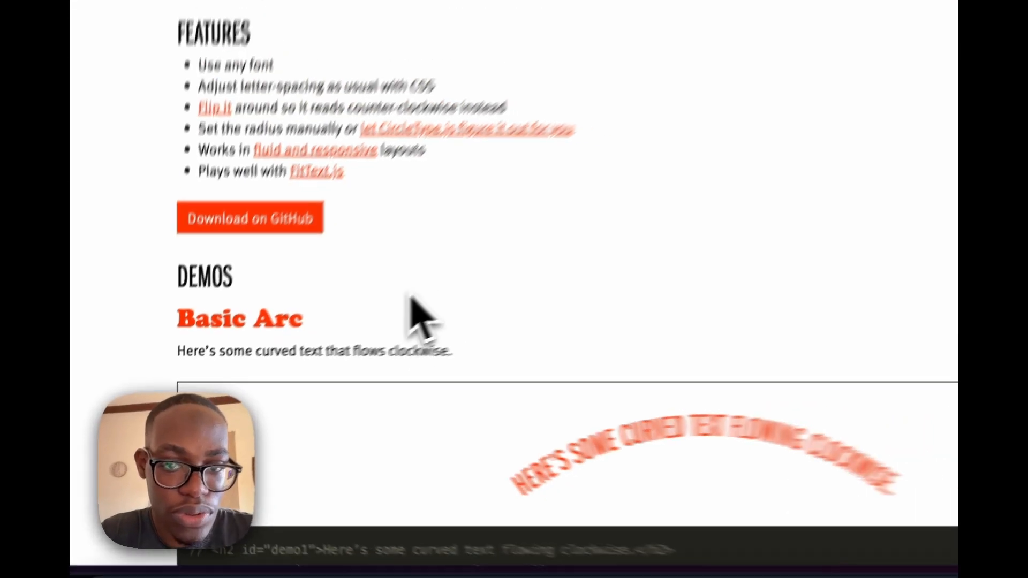
scroll(326, 343, down, 5)
scroll(329, 358, down, 10)
scroll(324, 360, up, 5)
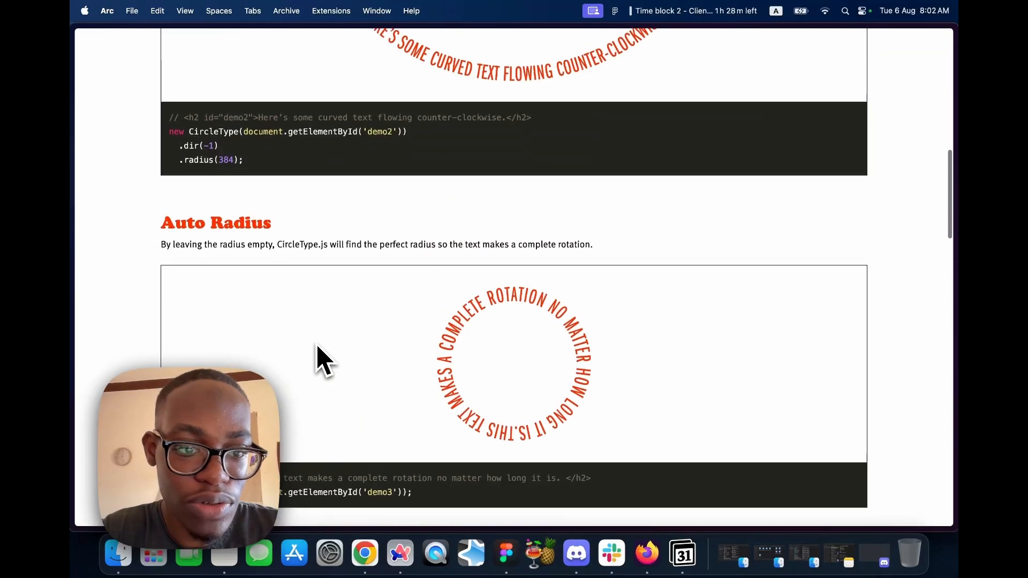
scroll(324, 360, down, 2)
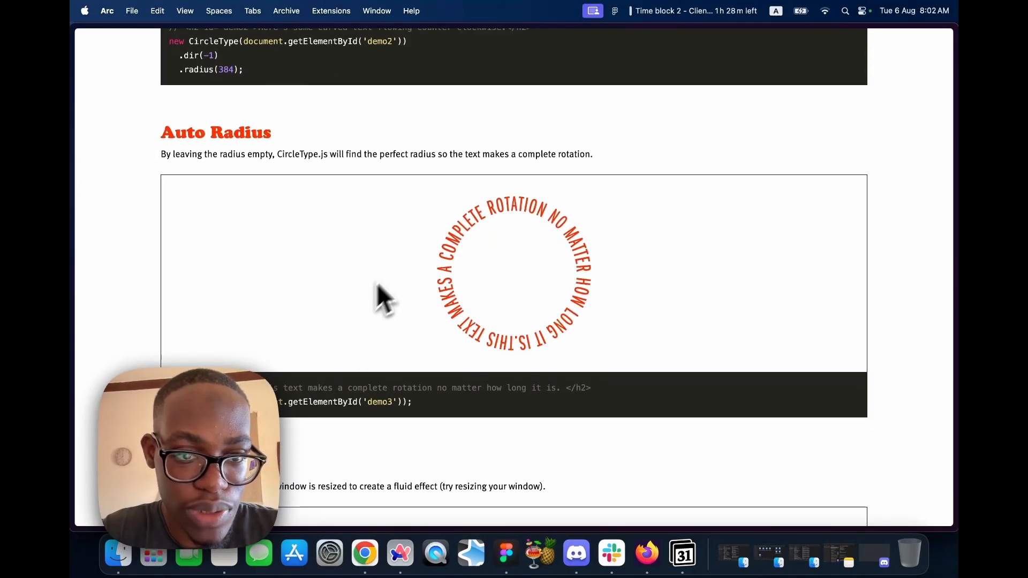
- Return to the Webflow project and open the Home page's settings at the custom code before the </body> tag
mouse_move(76, 245)
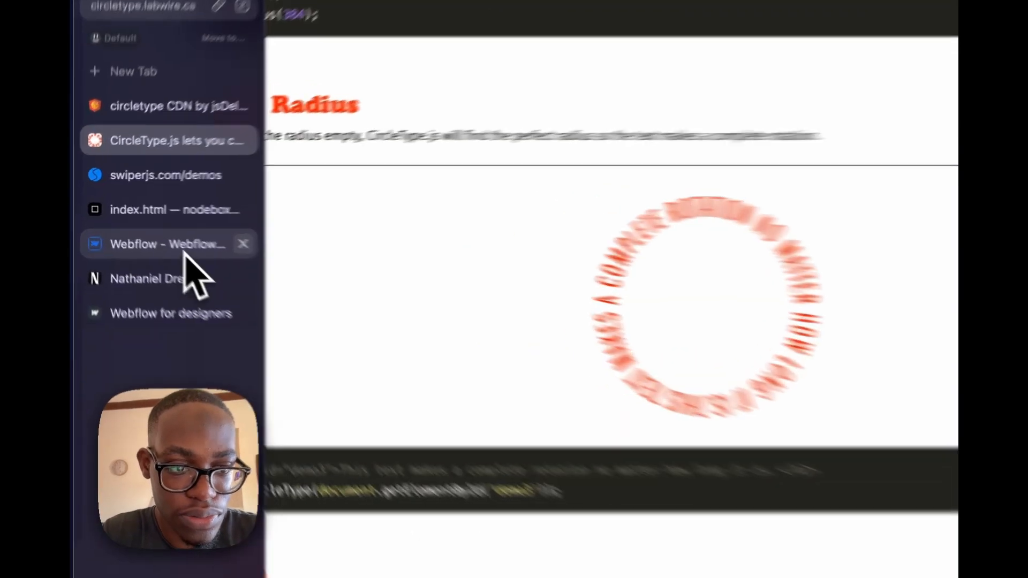
click(184, 251)
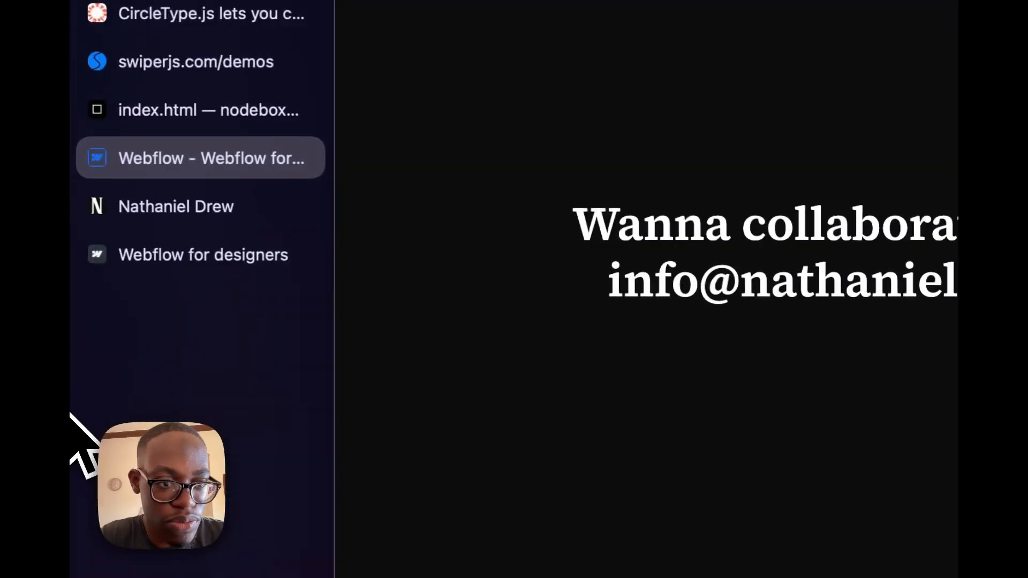
click(135, 173)
click(109, 107)
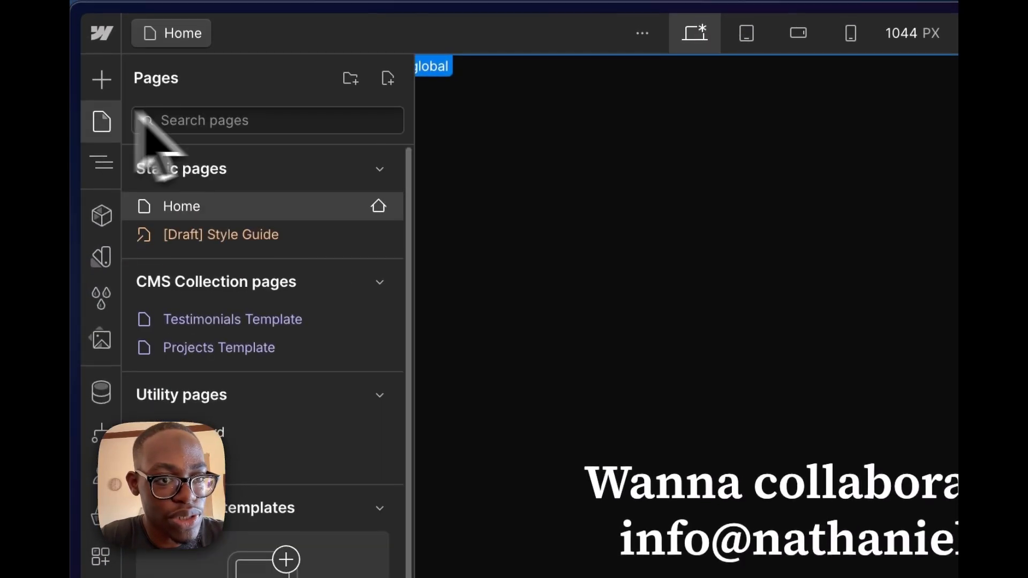
click(379, 206)
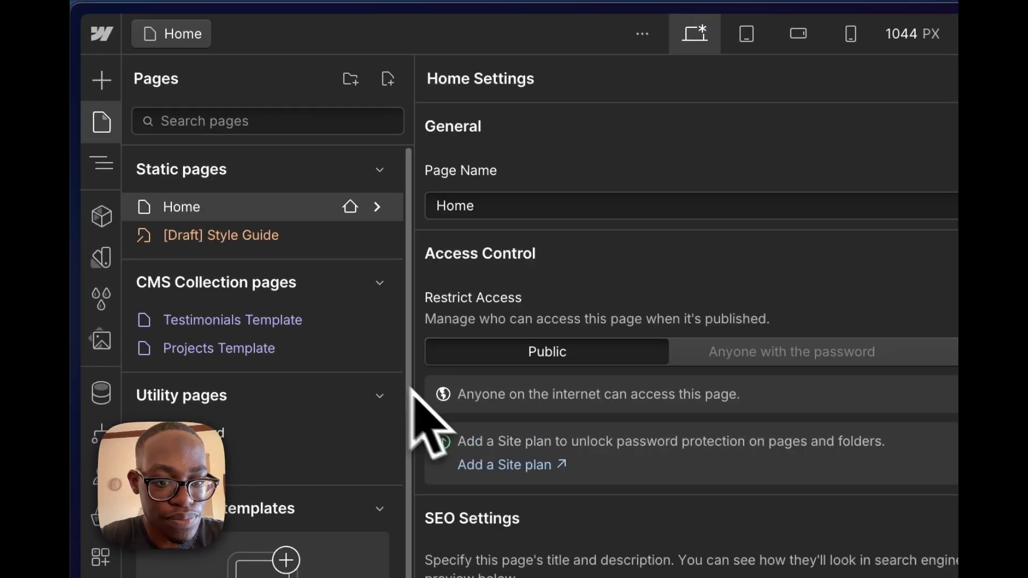
scroll(425, 425, down, 15)
scroll(562, 412, down, 5)
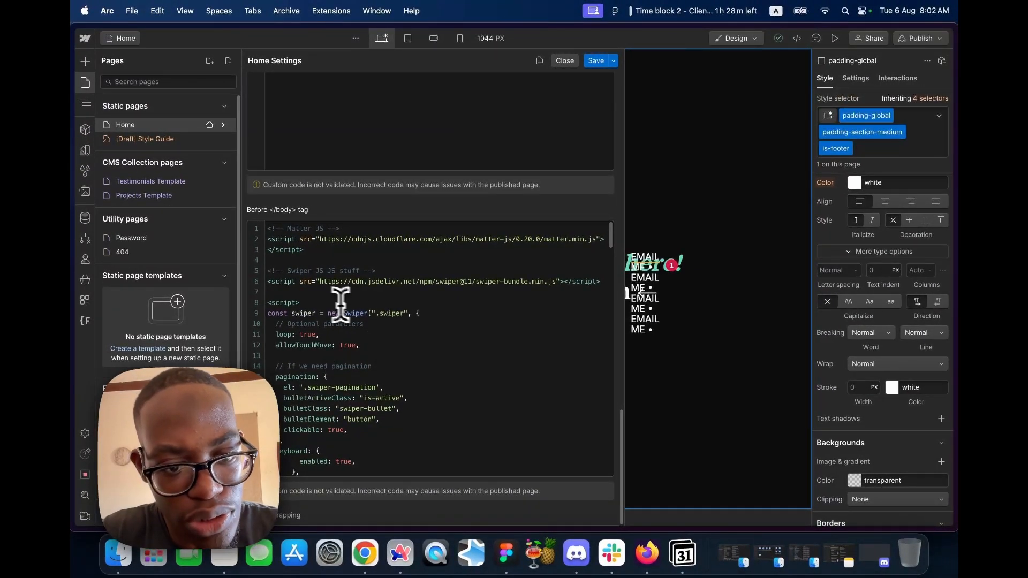
- Insert blank lines between the Swiper script tag and the Swiper initialization script
click(302, 293)
key(Return)
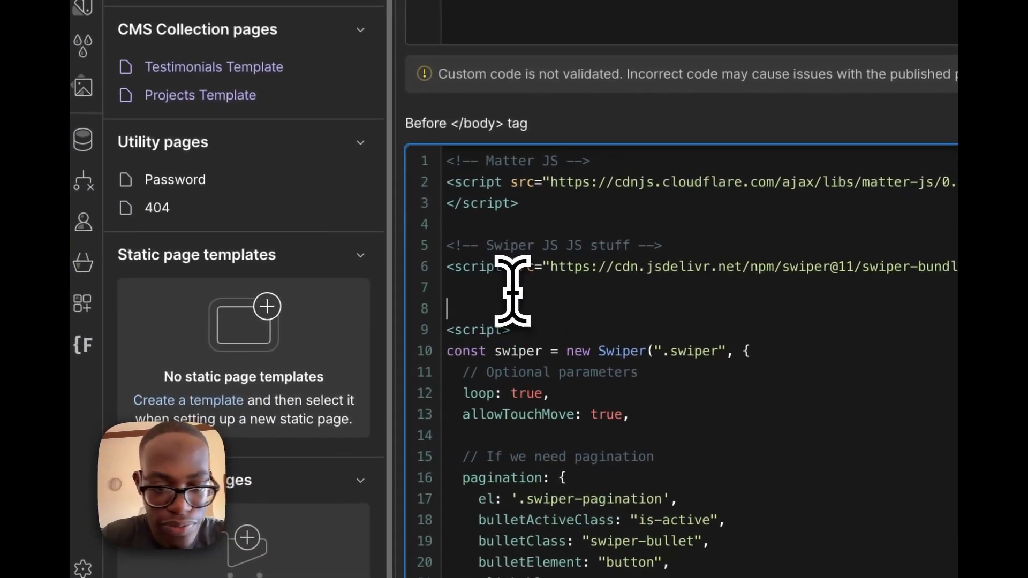
key(Return)
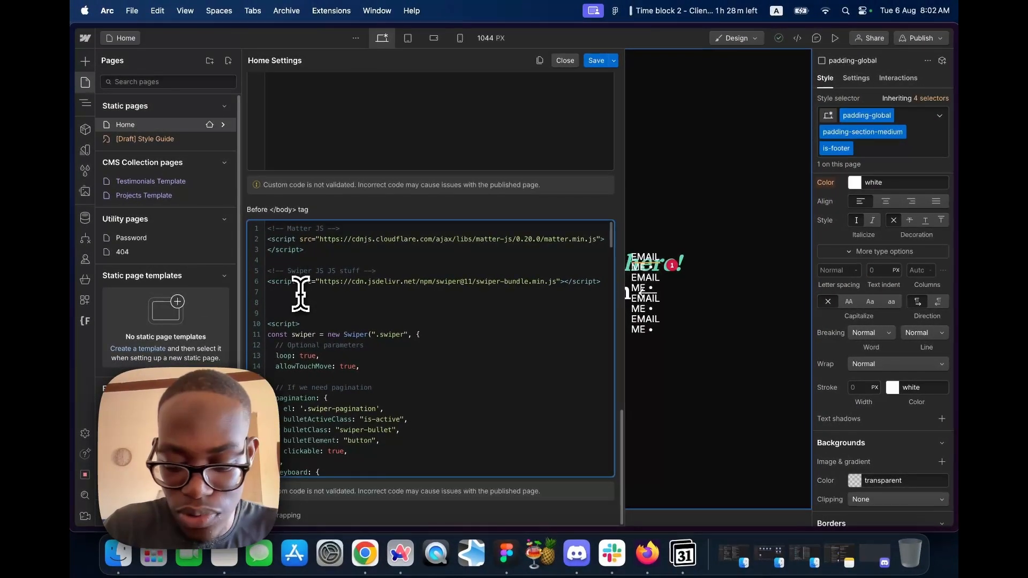
text(<)
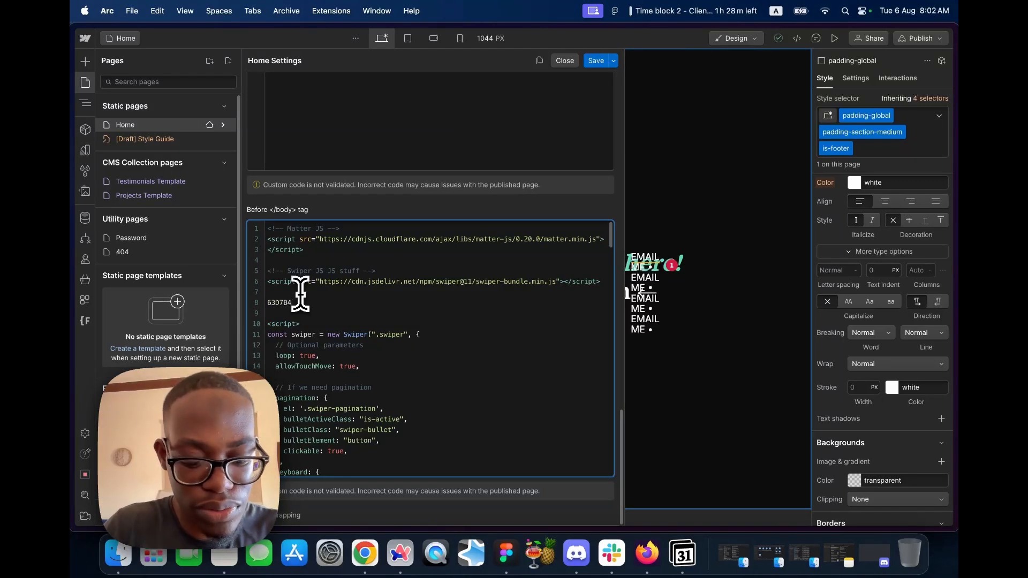
- Switch to the jsDelivr page and copy the complete install script tag for circletype 2.3.0
mouse_move(76, 271)
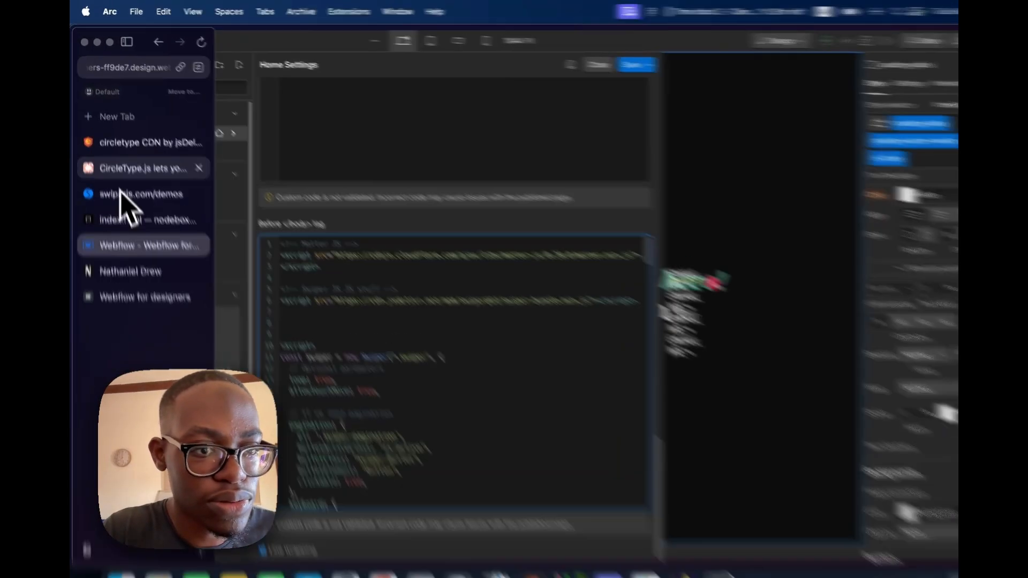
click(138, 140)
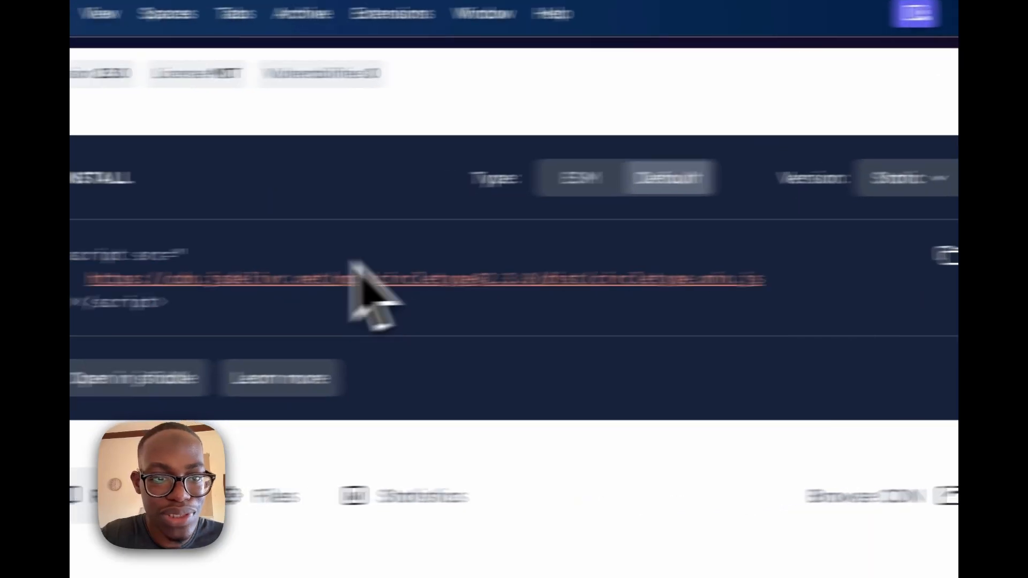
drag(180, 329, 47, 255)
key(super+c)
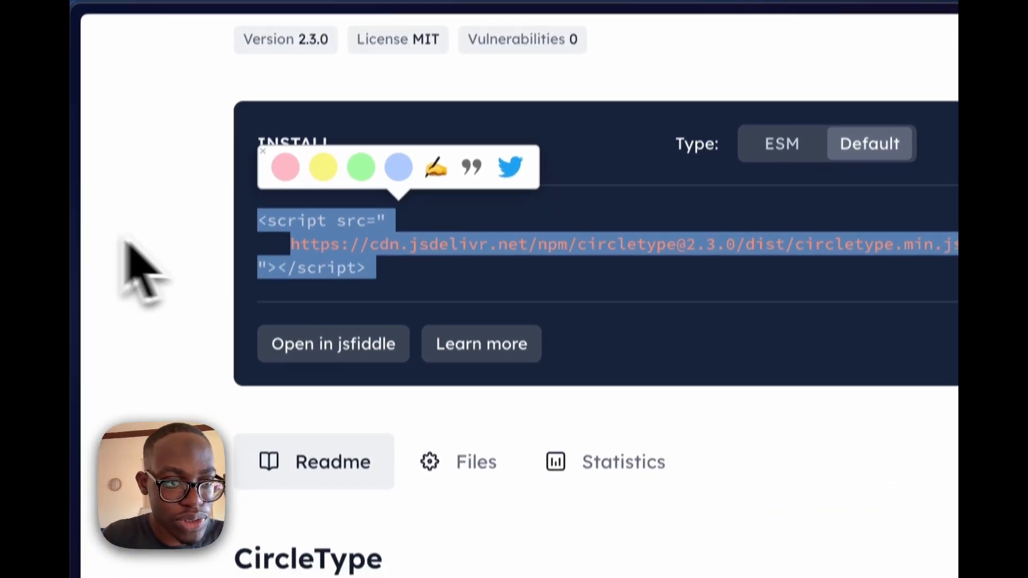
- Paste the circletype 2.3.0 script tag below the Swiper script tag in Home's body code and label it with the comment "Circle Type"
mouse_move(78, 266)
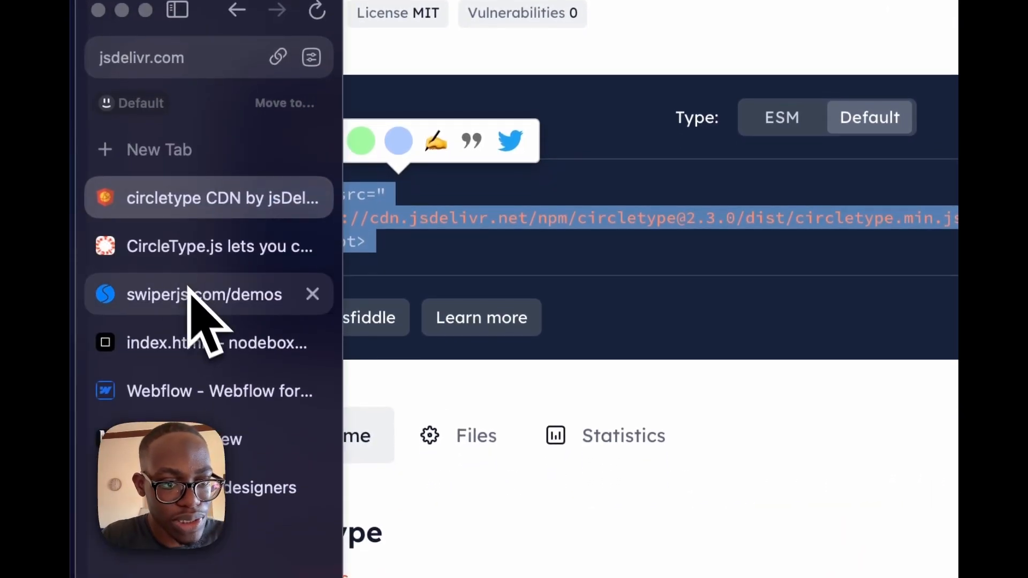
click(199, 375)
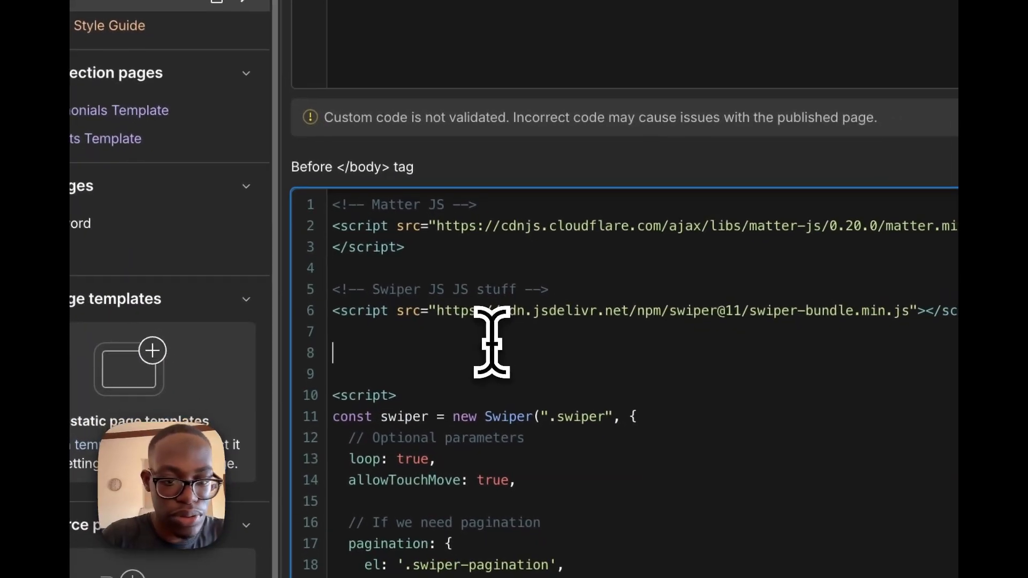
key(super+v)
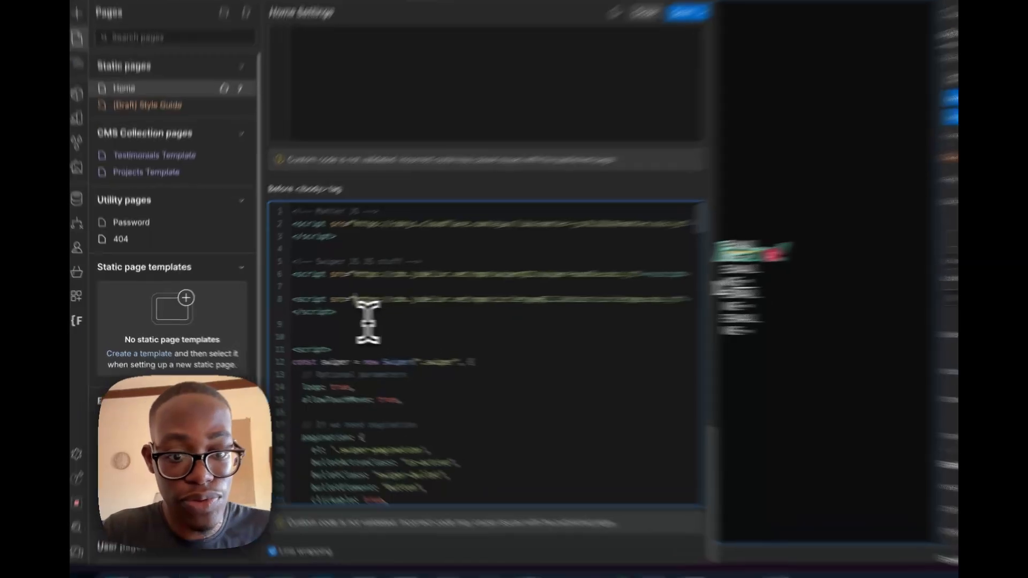
click(327, 324)
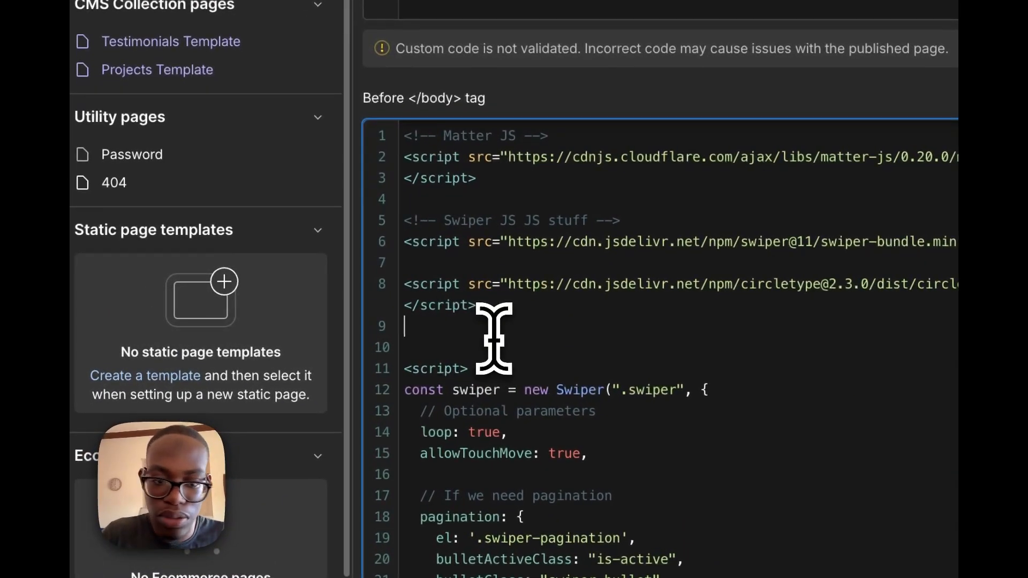
key(BackSpace)
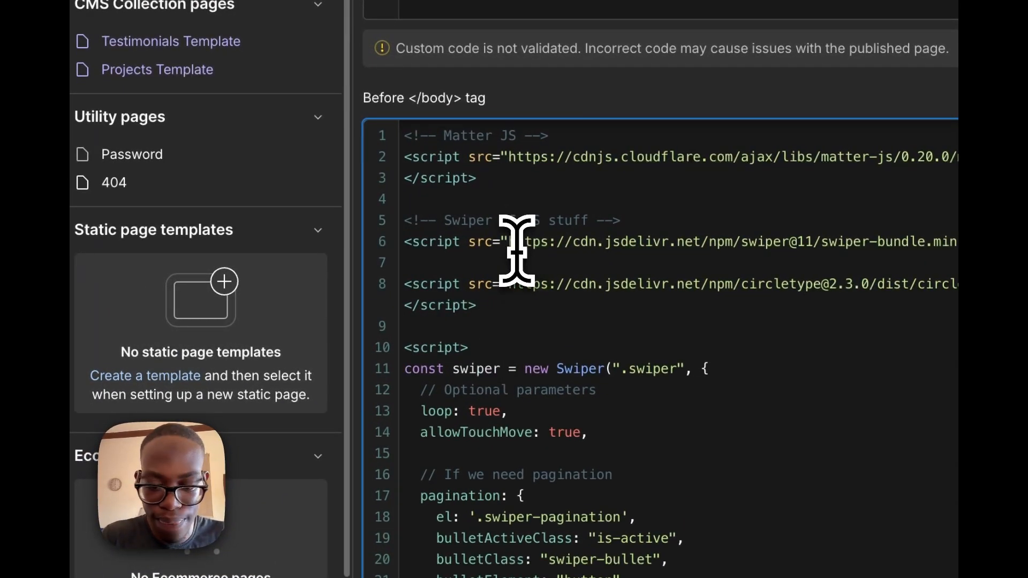
key(Return)
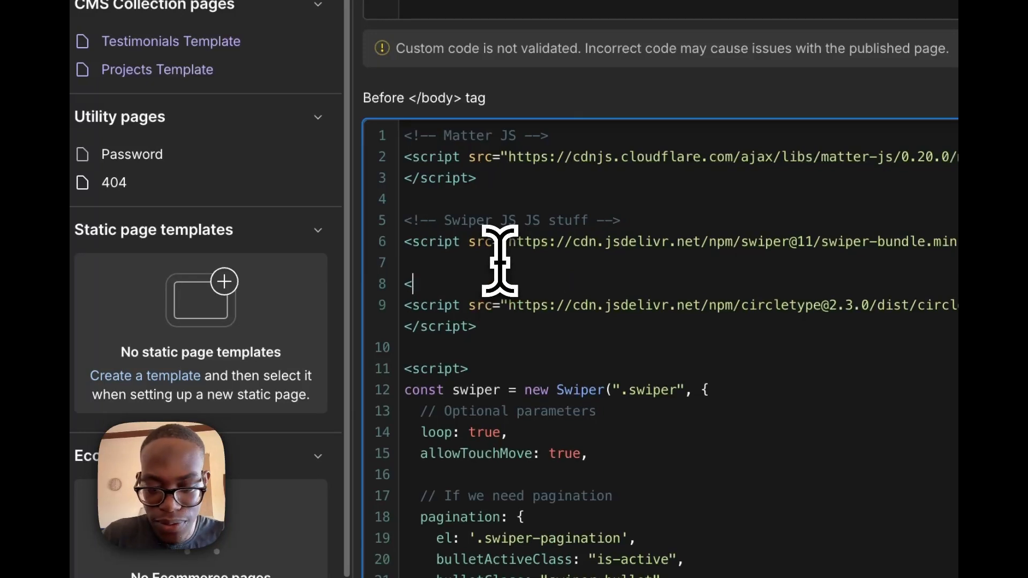
text(<!-- -)
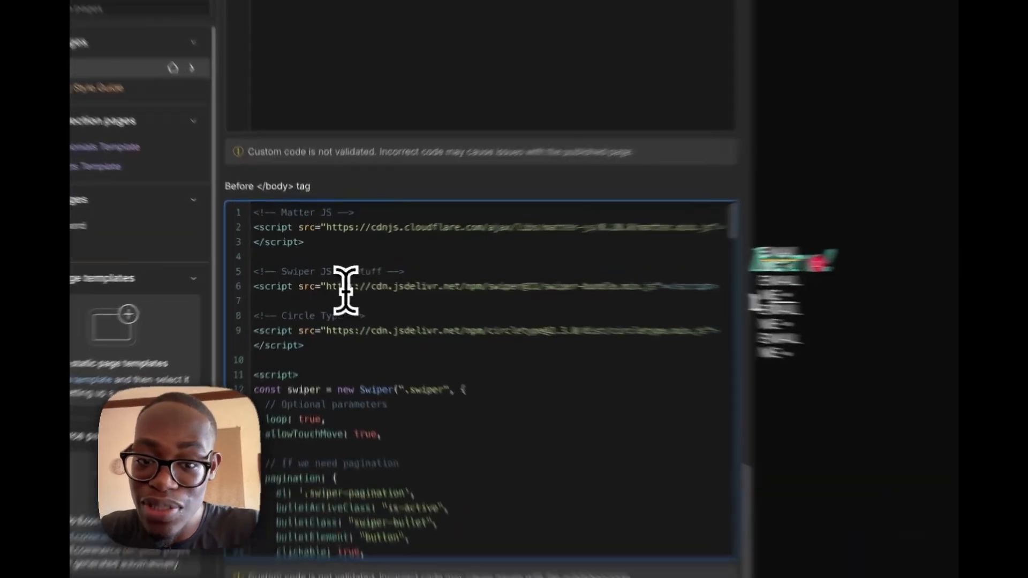
- Add an empty <script> block below the circletype script tag and save the Home page settings
drag(332, 281, 485, 283)
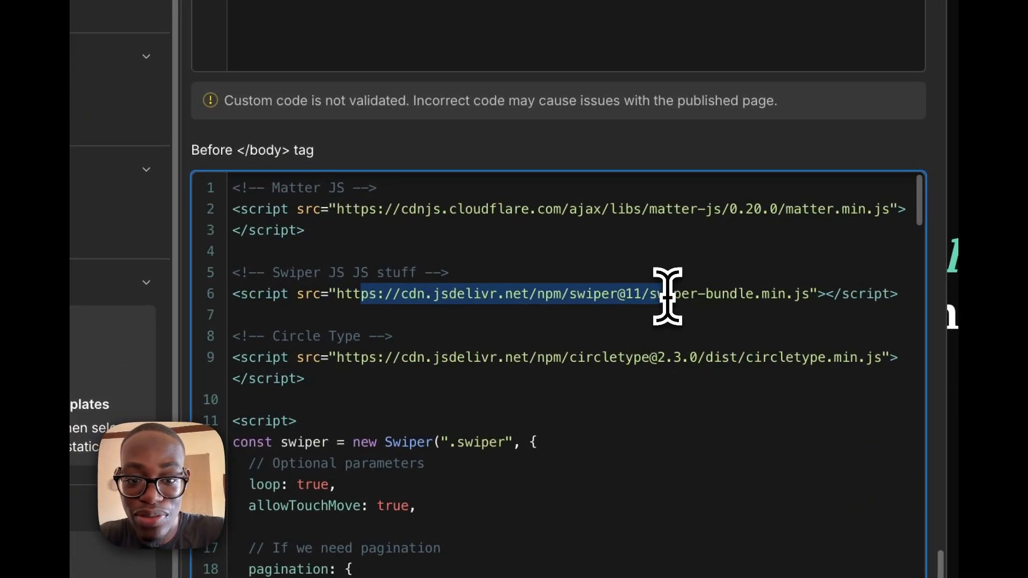
drag(427, 357, 582, 355)
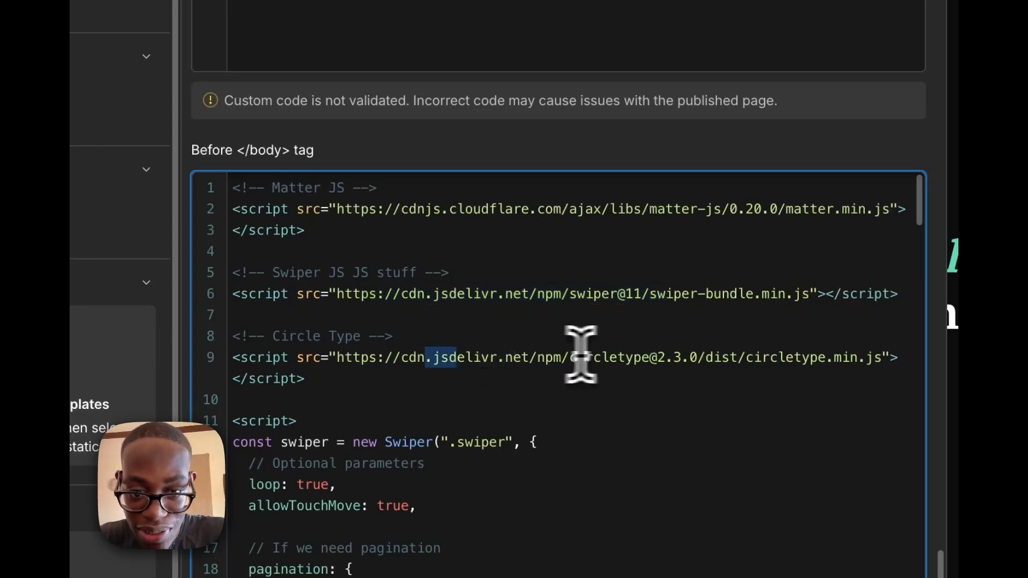
click(387, 380)
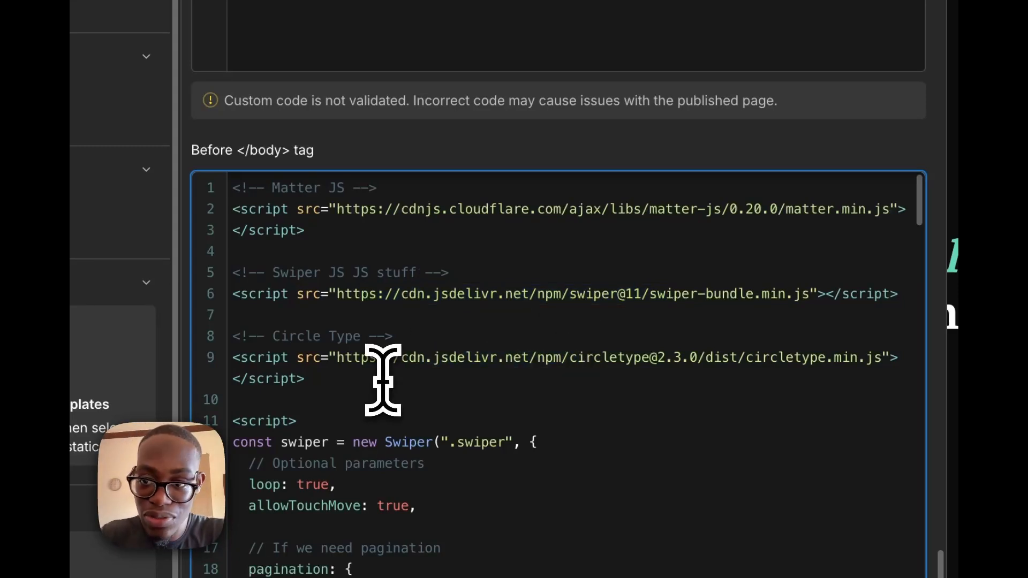
key(Return)
key(Return)
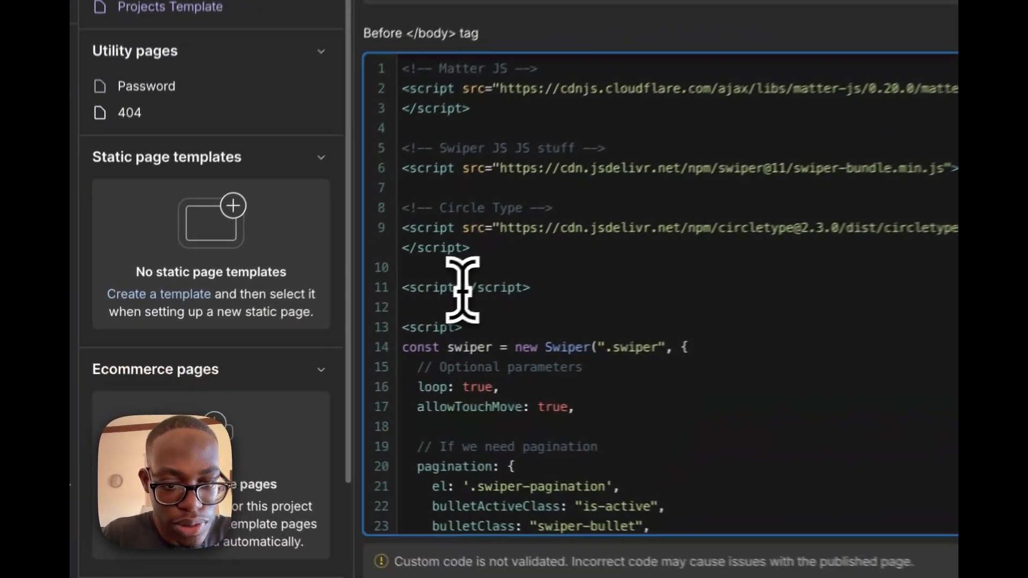
click(301, 345)
key(Return)
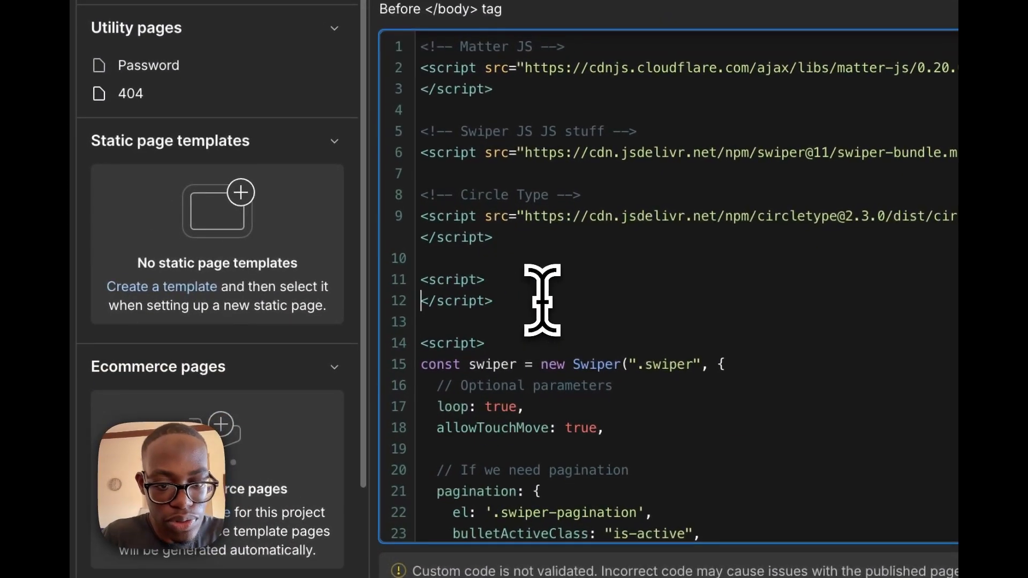
key(Return)
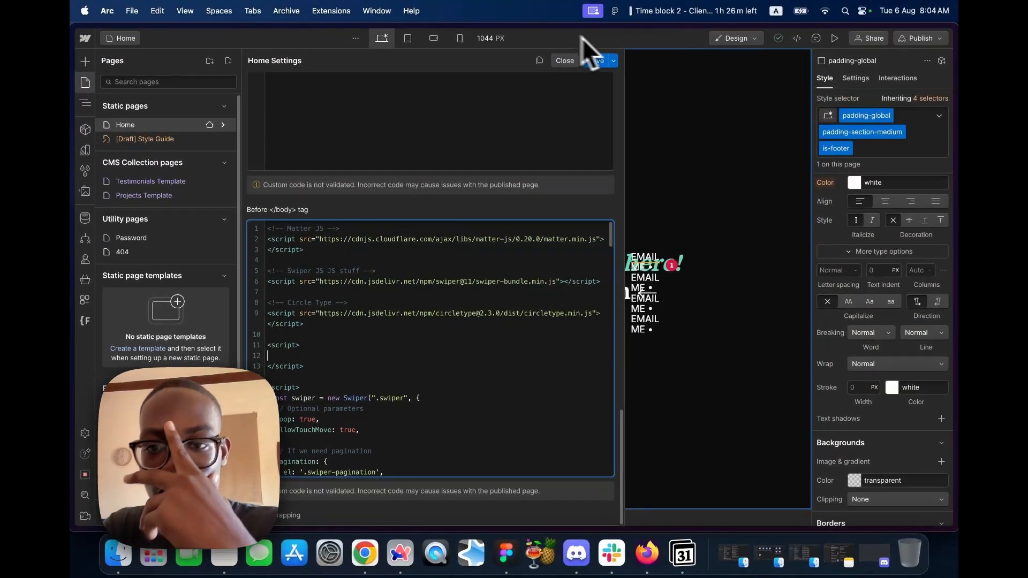
click(601, 63)
- Switch to the CircleType demo site and copy the Auto Radius line new CircleType(document.getElementById('demo3'));
mouse_move(73, 337)
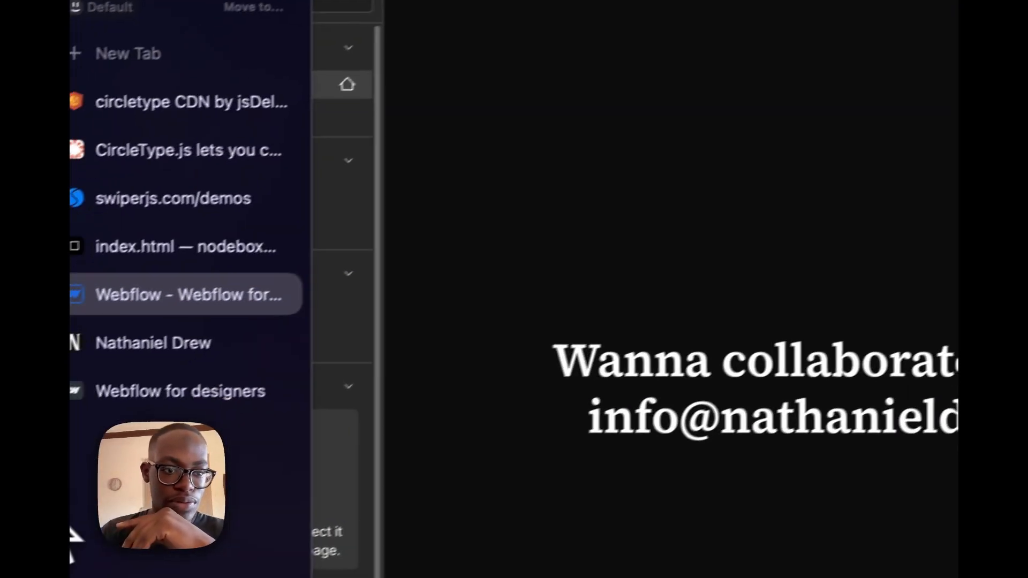
click(208, 138)
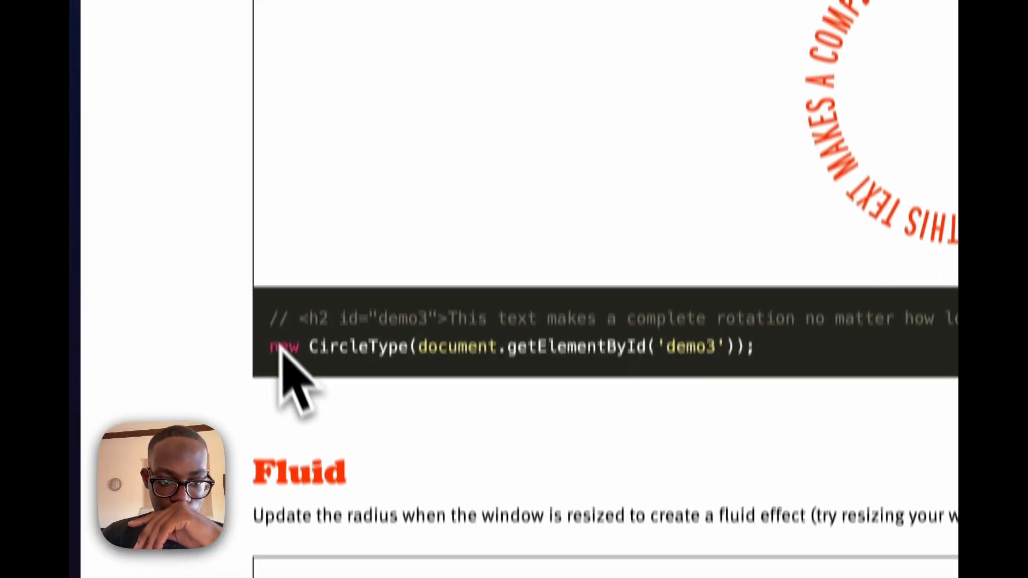
drag(271, 295, 816, 323)
key(super+c)
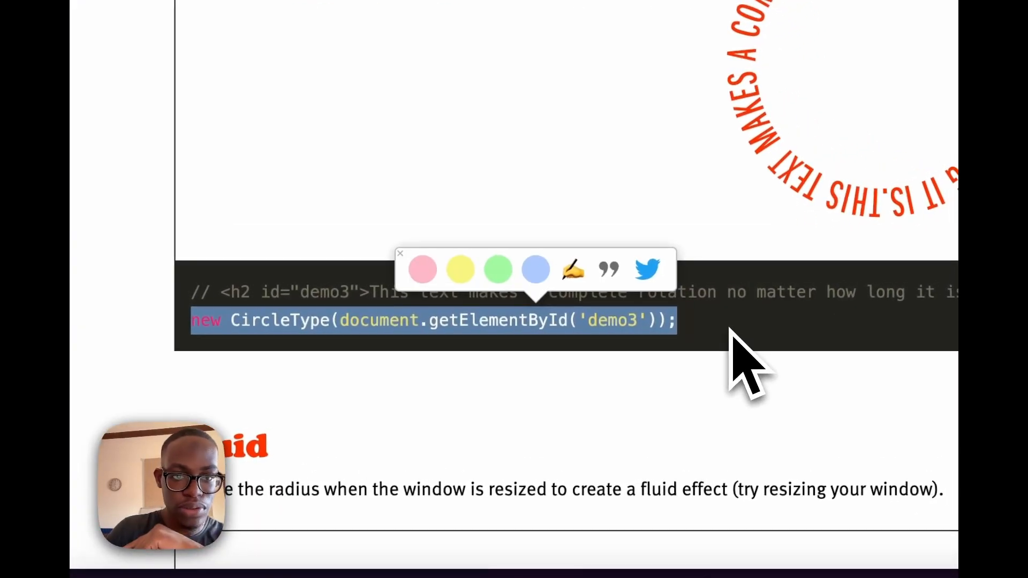
- Return to the Webflow project, reopen the Home page's settings and paste the CircleType line into the empty <script> block before </body>
mouse_move(71, 358)
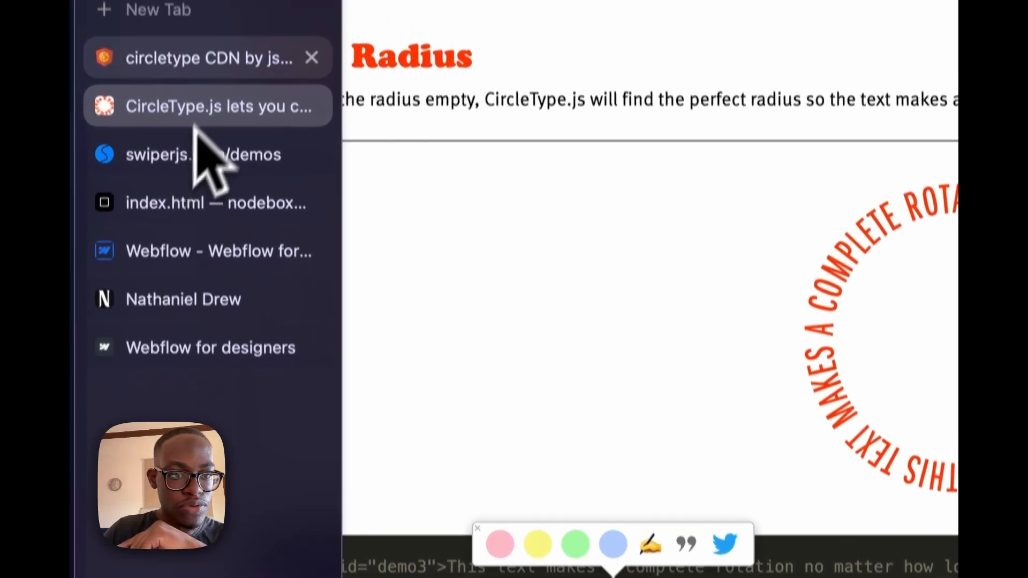
click(208, 292)
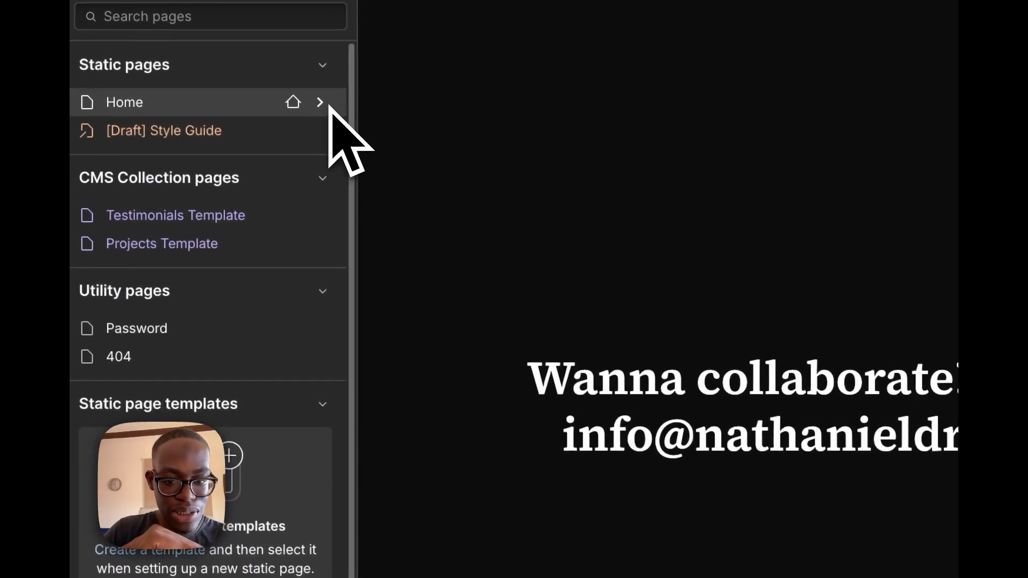
click(335, 97)
scroll(563, 455, down, 5)
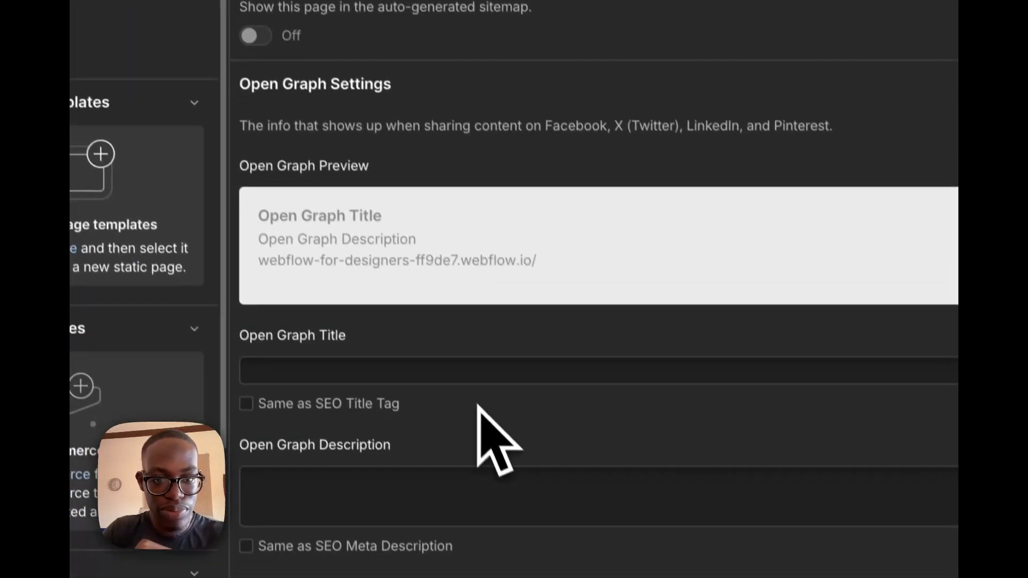
scroll(493, 436, down, 10)
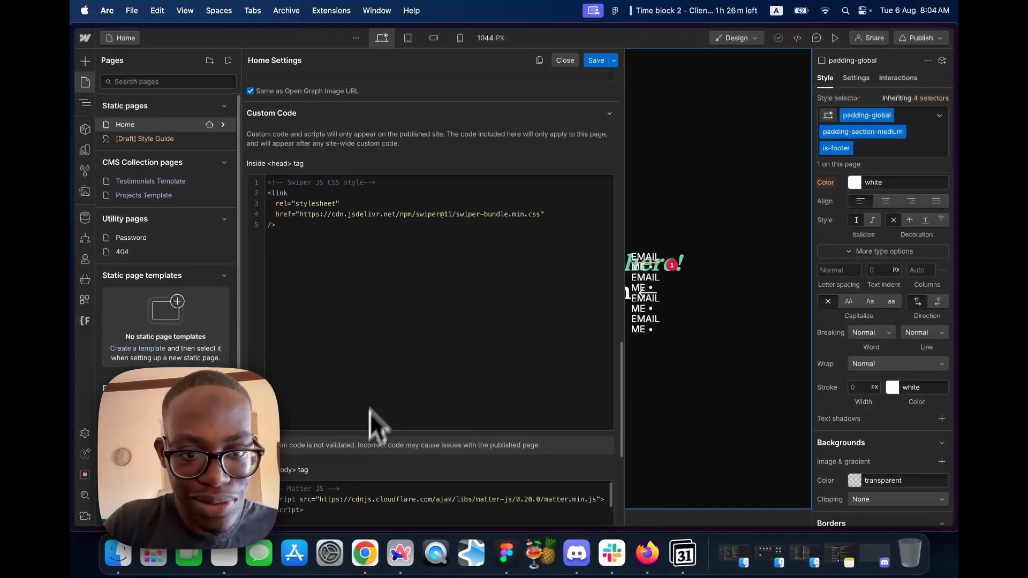
scroll(357, 349, down, 10)
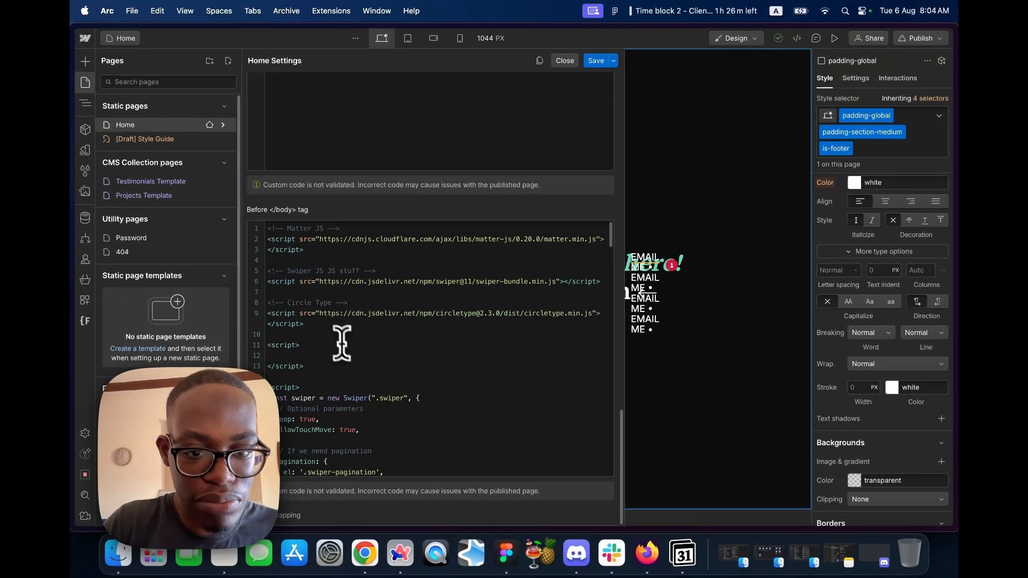
click(300, 356)
key(super+v)
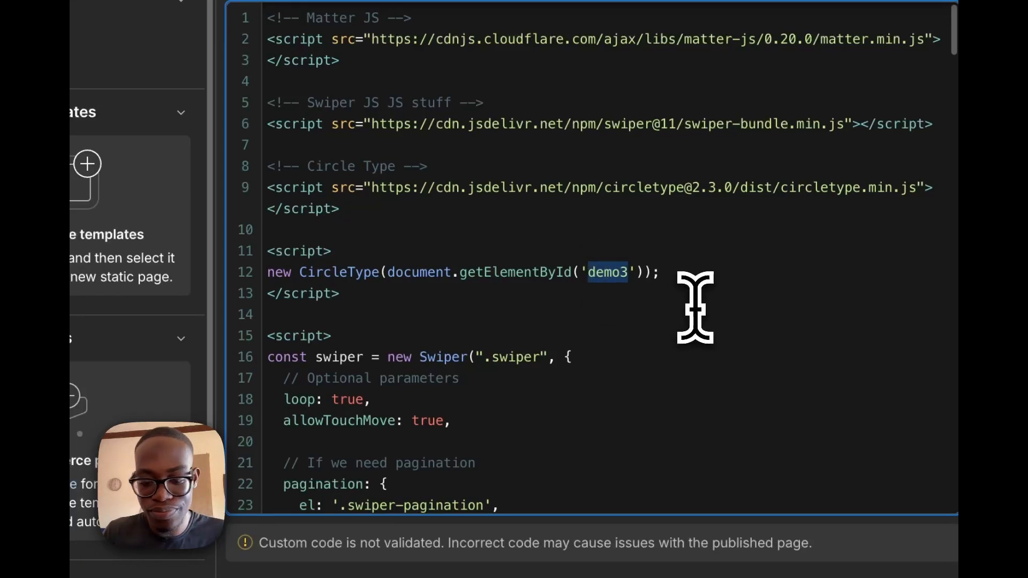
- Replace the demo3 ID in the CircleType call with footer-text and save the page settings
text(footer)
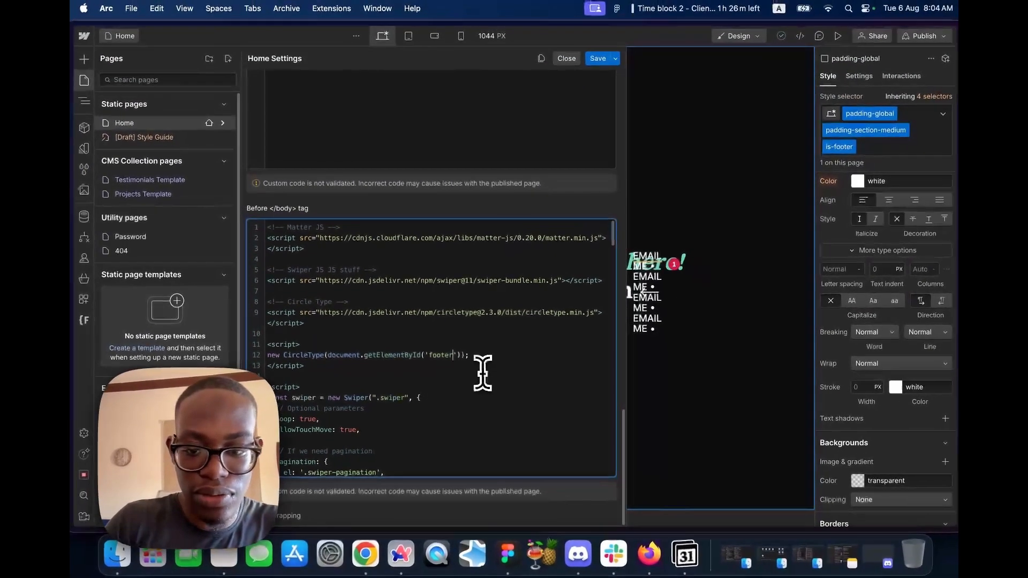
text(-te)
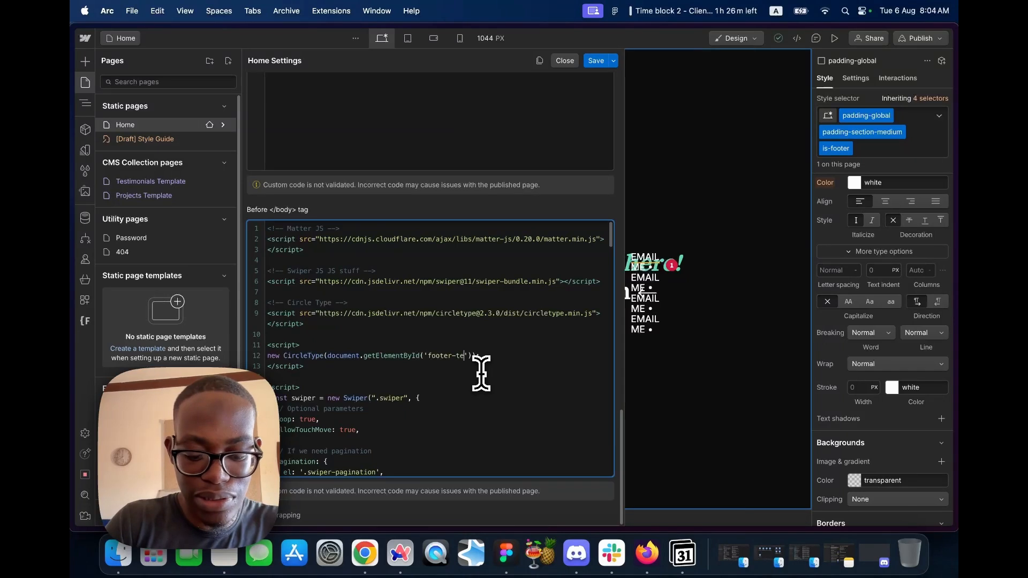
text(xt)
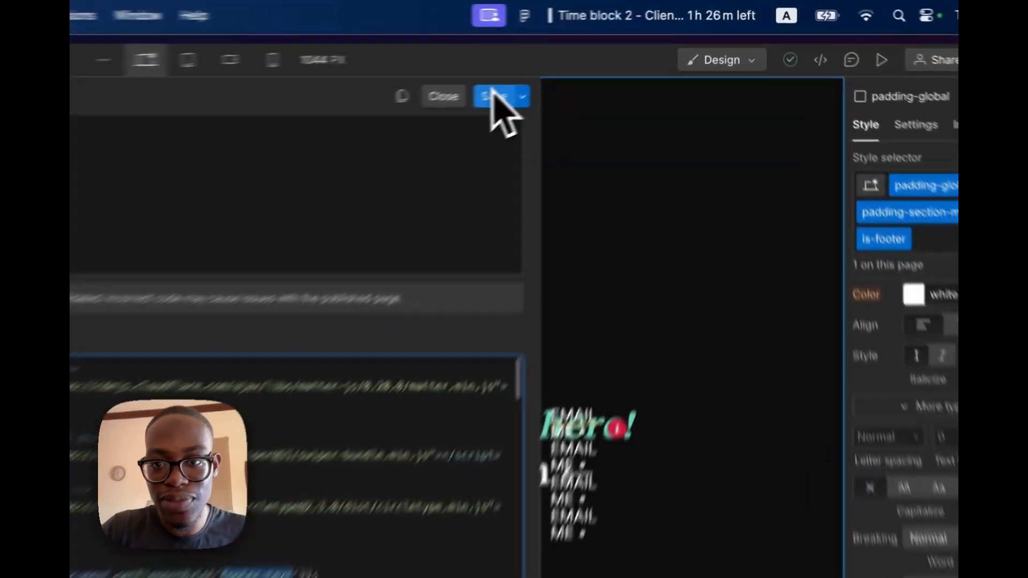
click(596, 60)
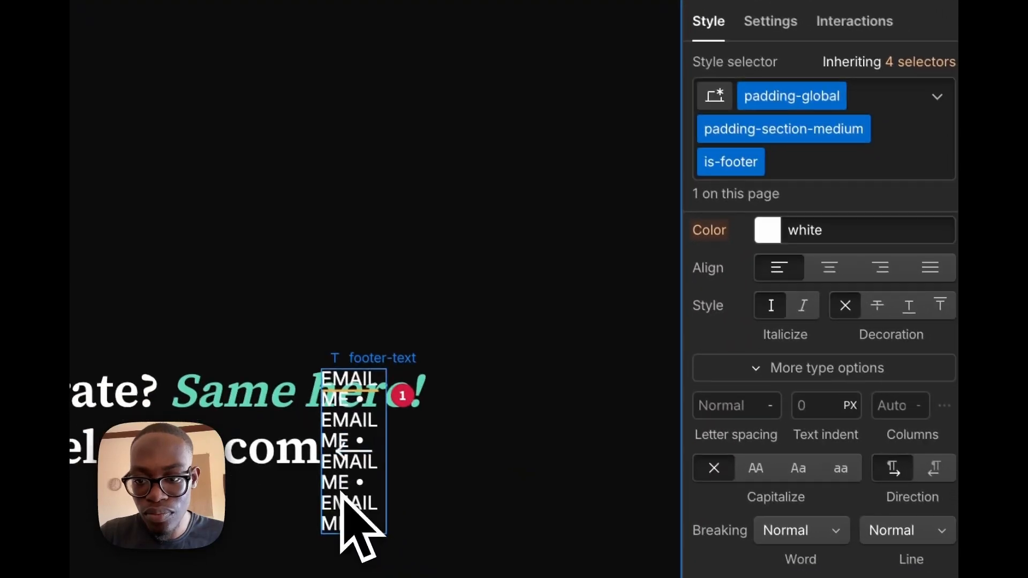
- Give the EMAIL ME text block in the footer the ID footer-text
click(455, 493)
click(878, 87)
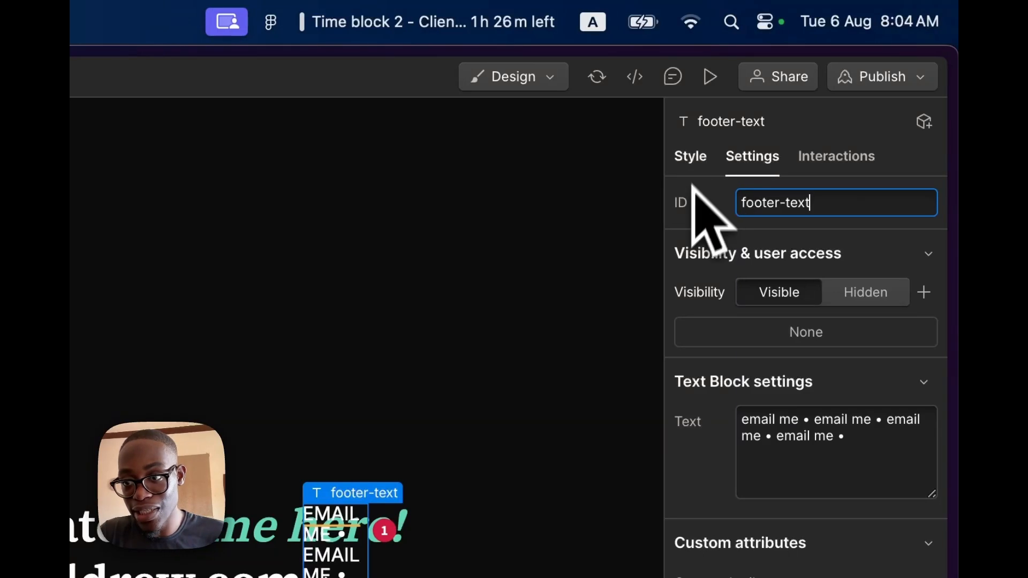
click(707, 153)
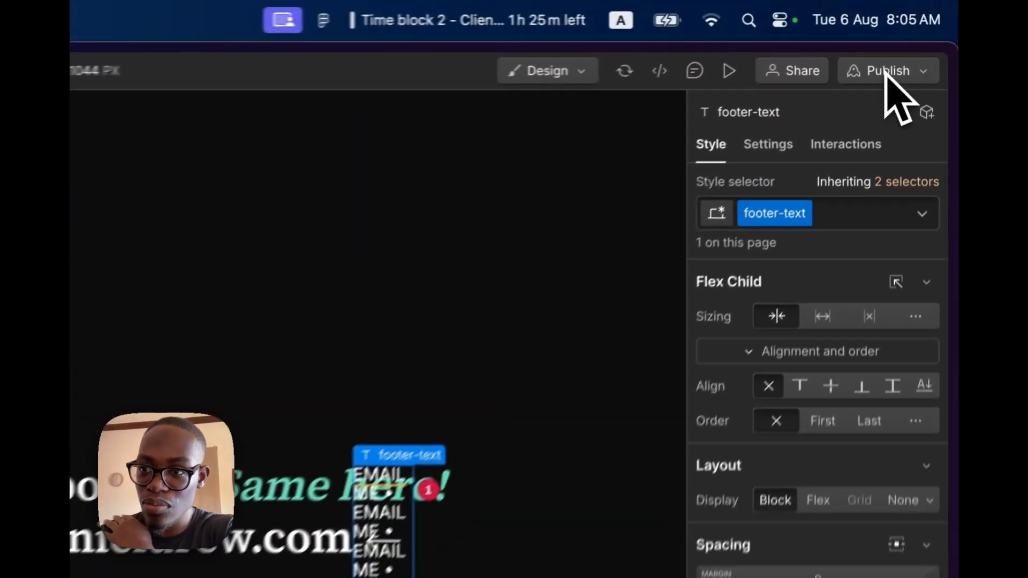
- Publish the site to the staging domain and compare the live footer's circular text with the Nathaniel Drew reference site
click(919, 38)
click(893, 229)
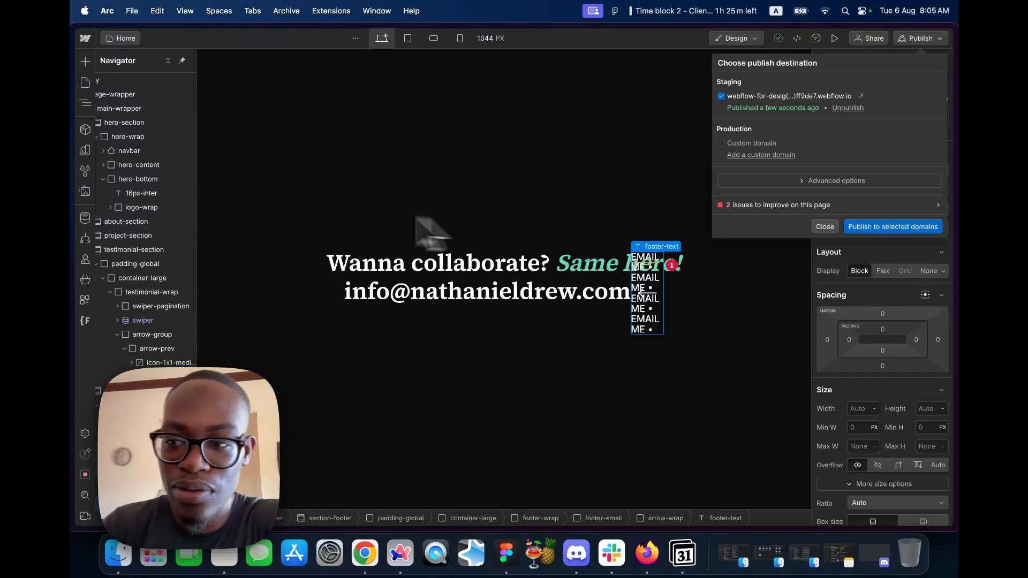
click(102, 276)
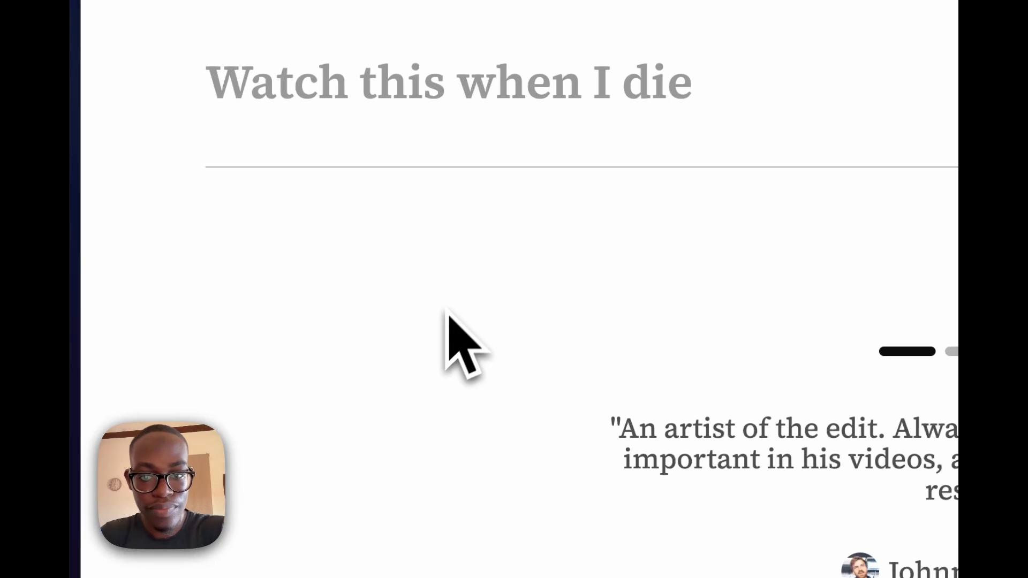
scroll(316, 354, down, 10)
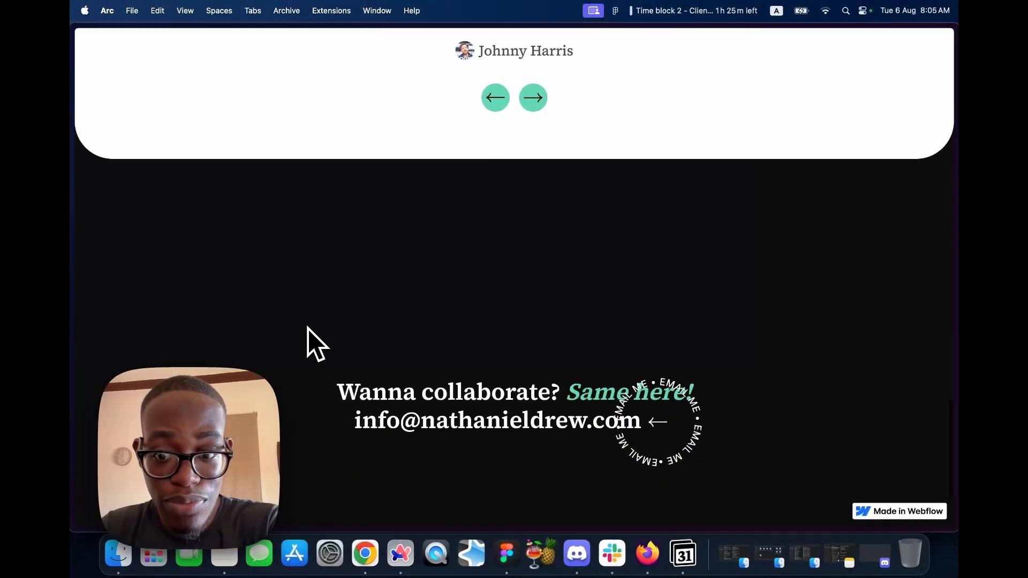
scroll(309, 329, down, 3)
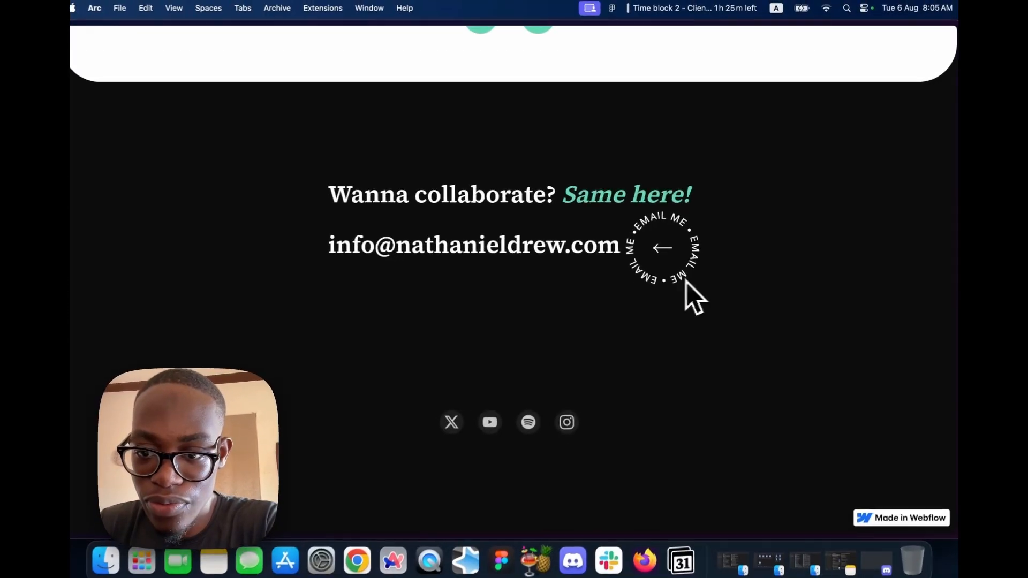
- Delete the last EMAIL ME • repetition from the footer-text block in the Webflow project and publish the site to the staging domain
mouse_move(75, 308)
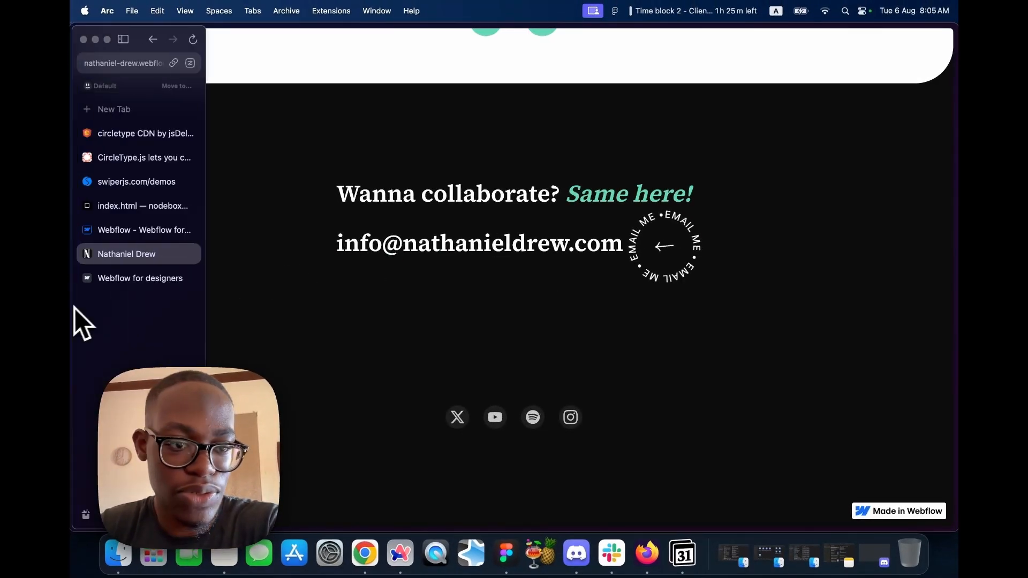
click(135, 231)
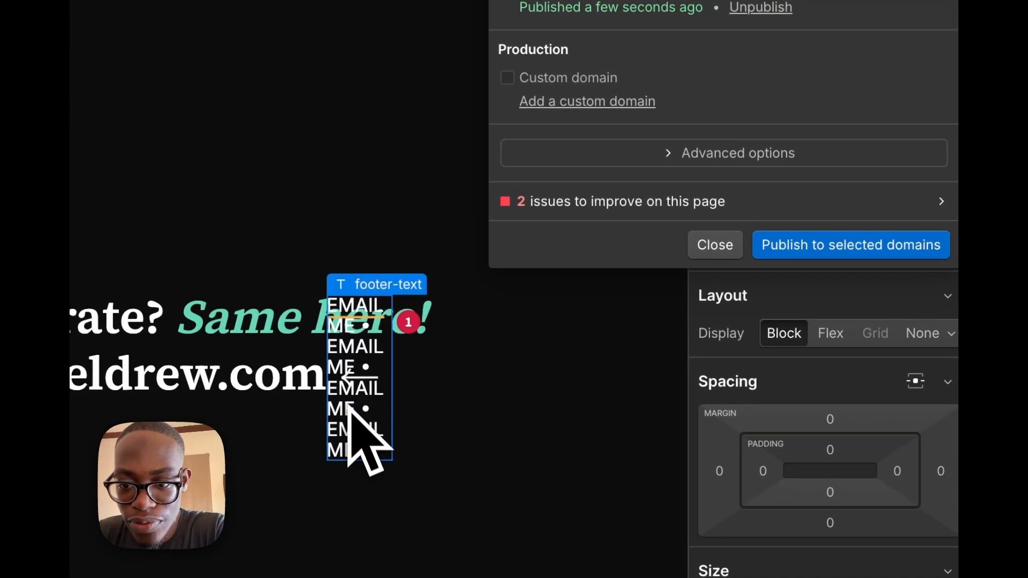
click(365, 451)
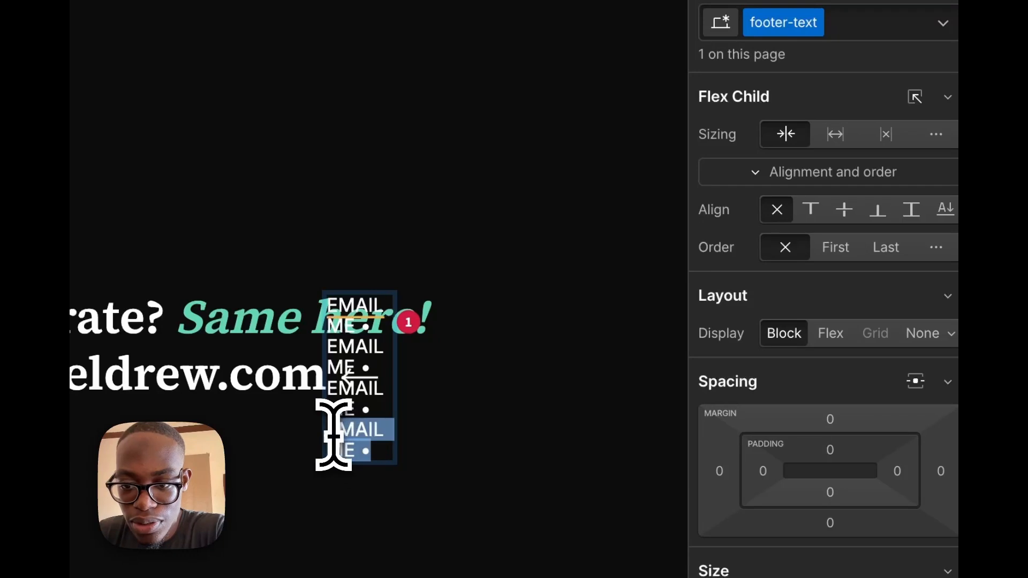
key(BackSpace)
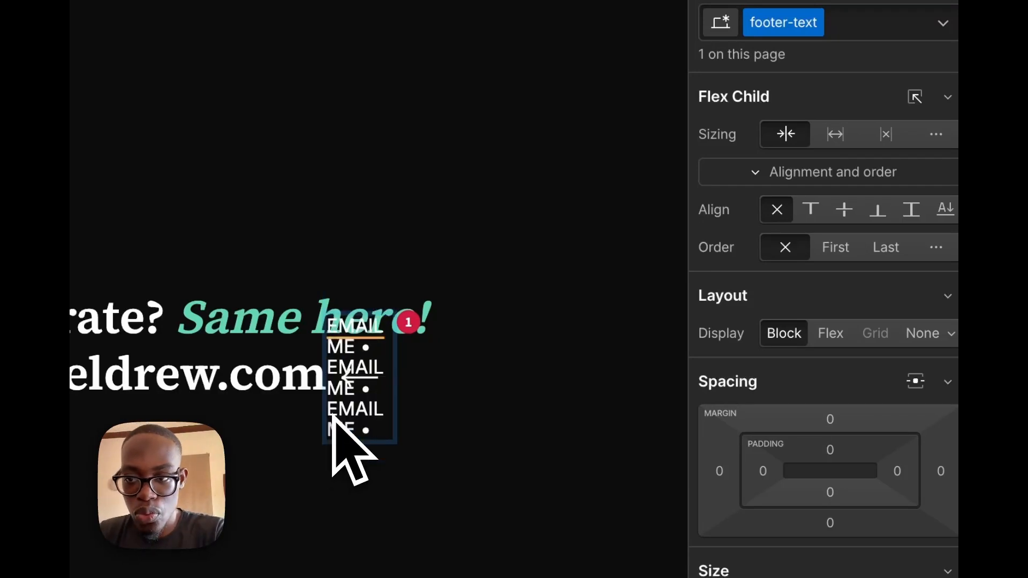
click(878, 77)
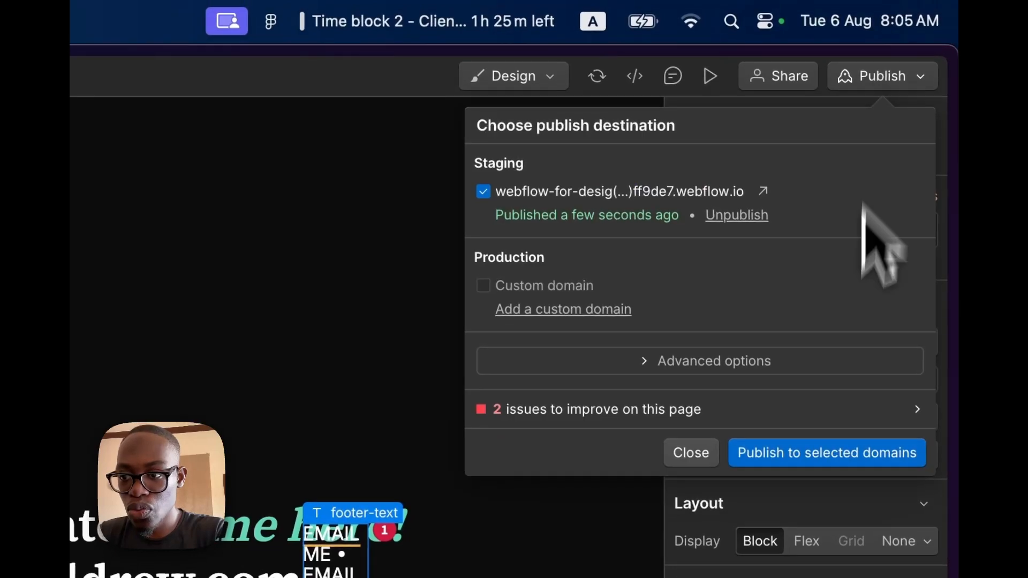
click(849, 454)
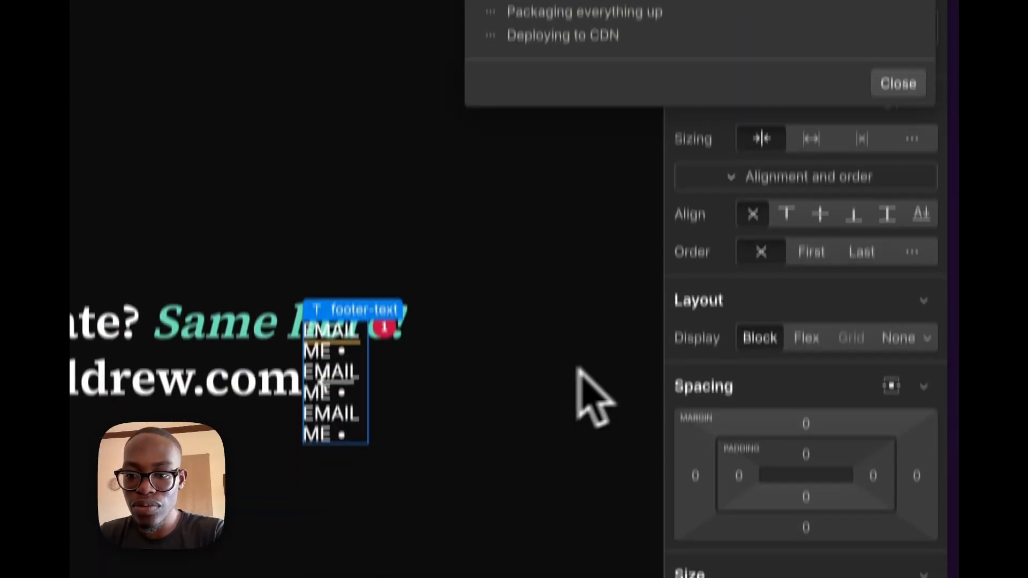
- Set both the width and height of the footer's arrow-wrap block to 4 rem
click(580, 574)
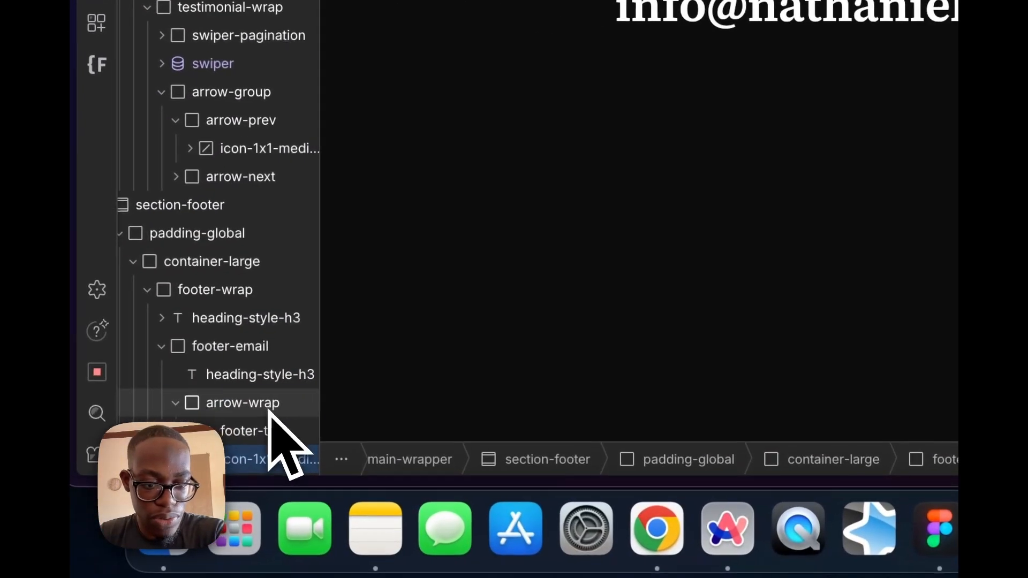
click(275, 414)
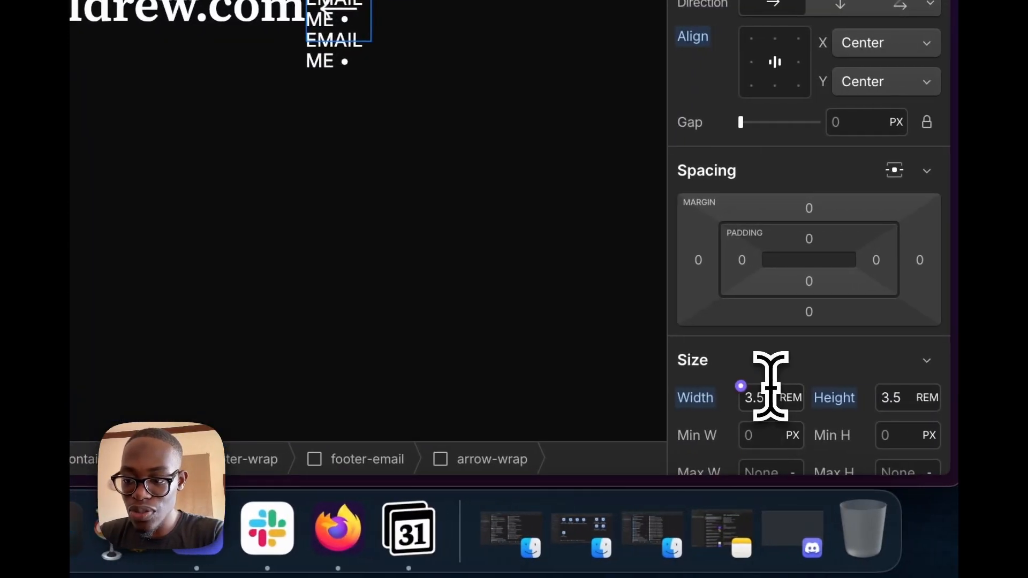
click(796, 397)
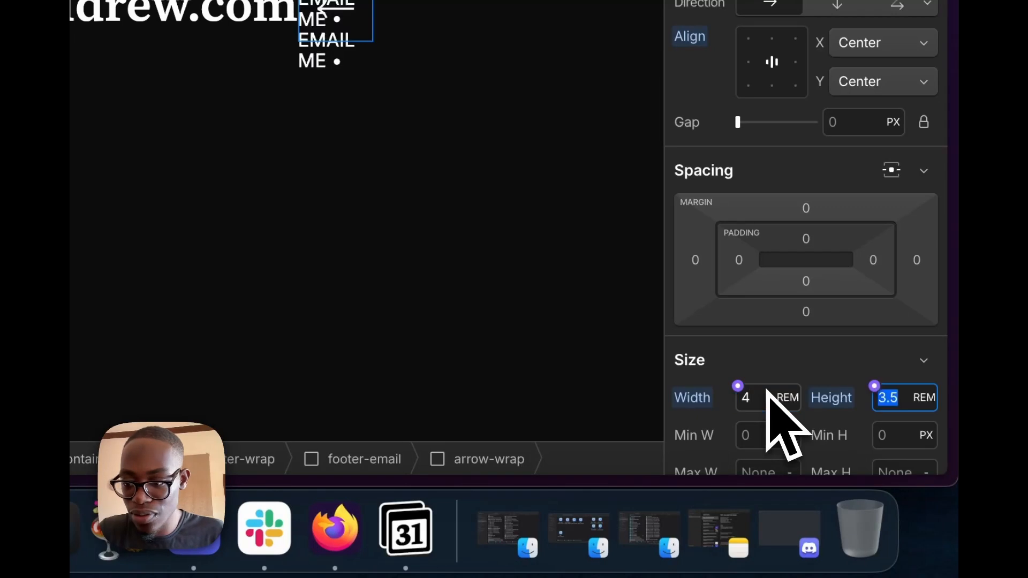
text(4)
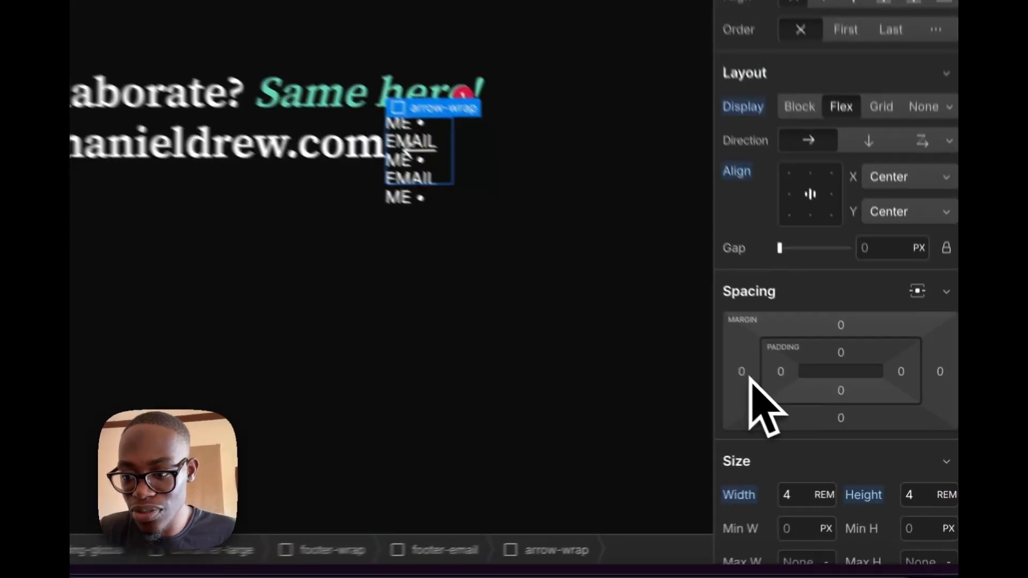
- Give the arrow-wrap block a left margin of 3rem and republish the site to staging
click(832, 423)
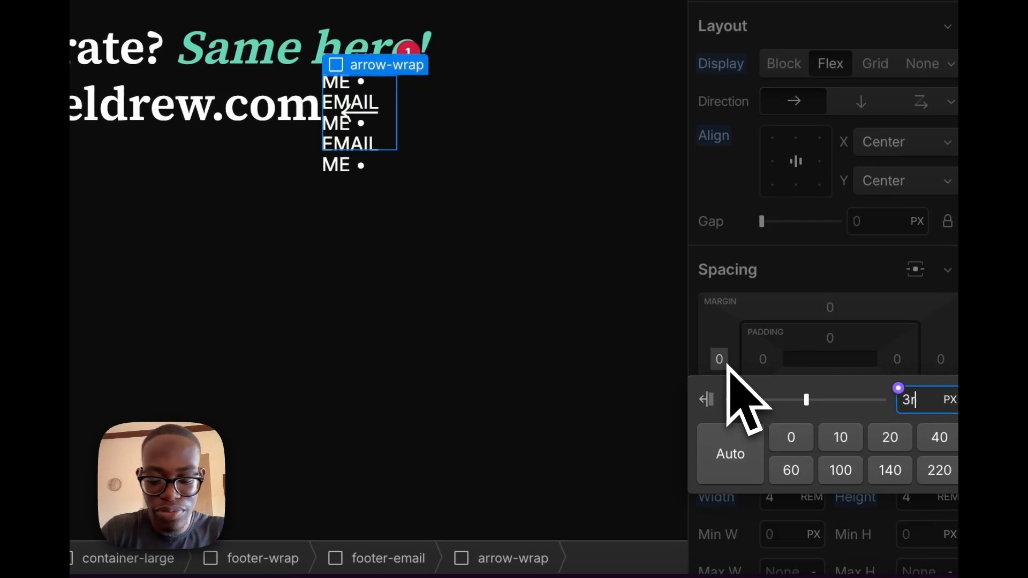
key(Return)
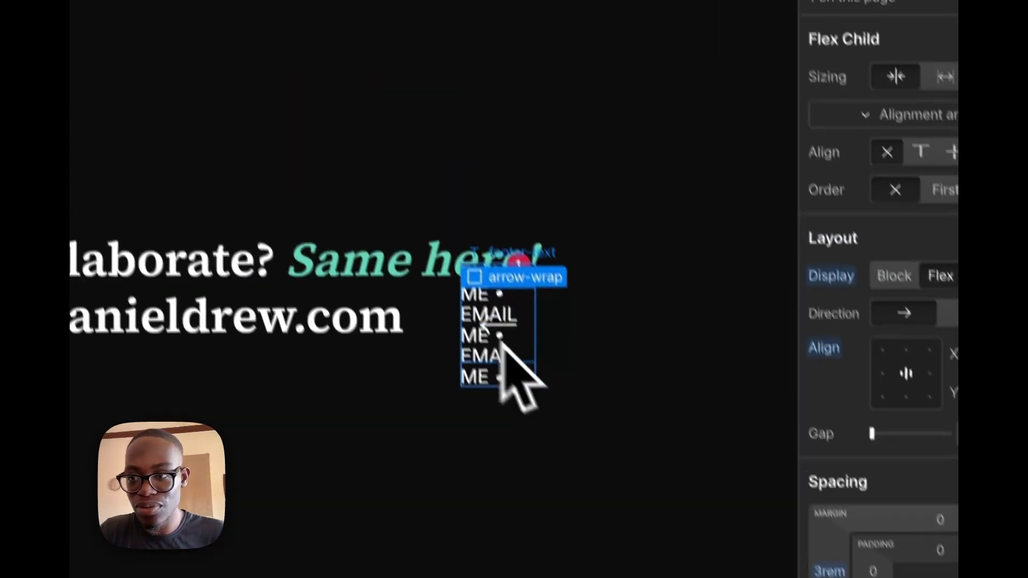
click(874, 74)
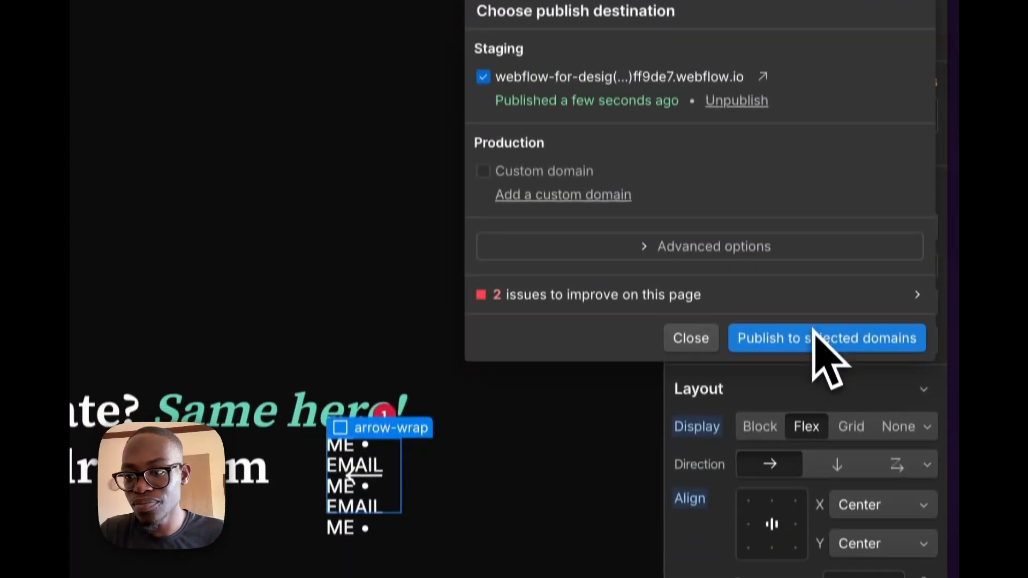
click(814, 335)
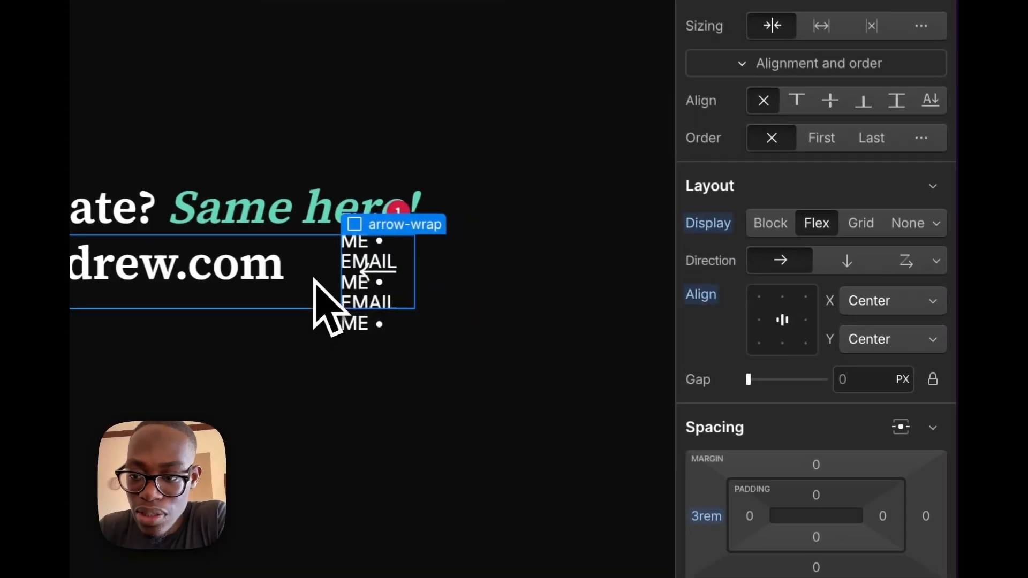
- Check the horizontal alignment of the footer-email block and publish the site to the staging domain again
click(632, 297)
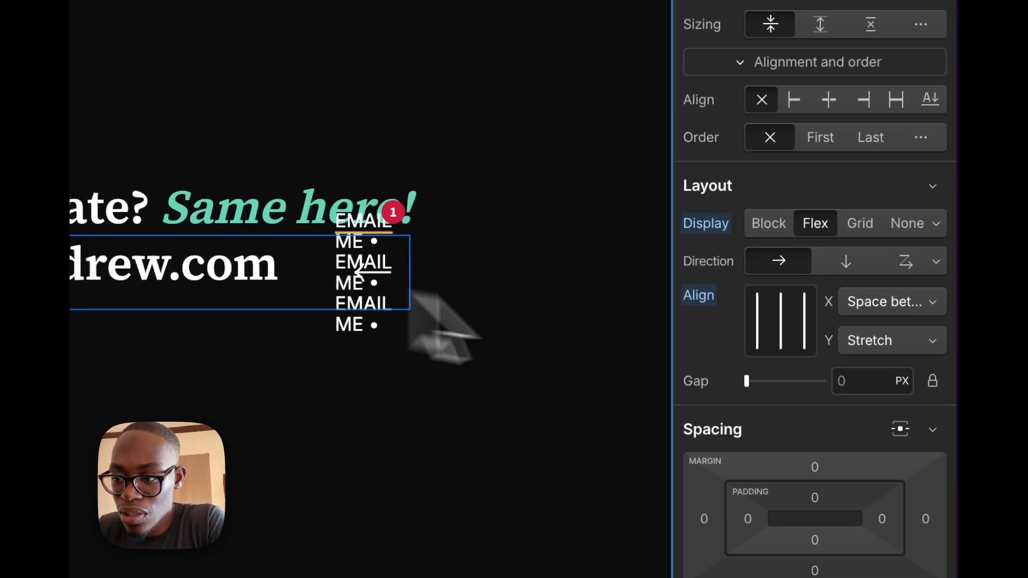
click(876, 302)
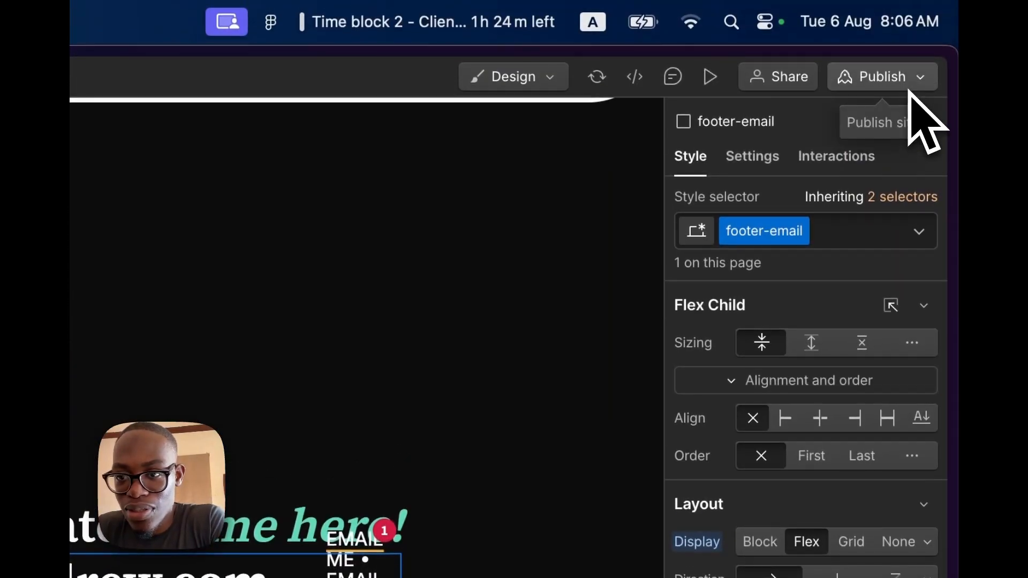
click(910, 89)
click(784, 438)
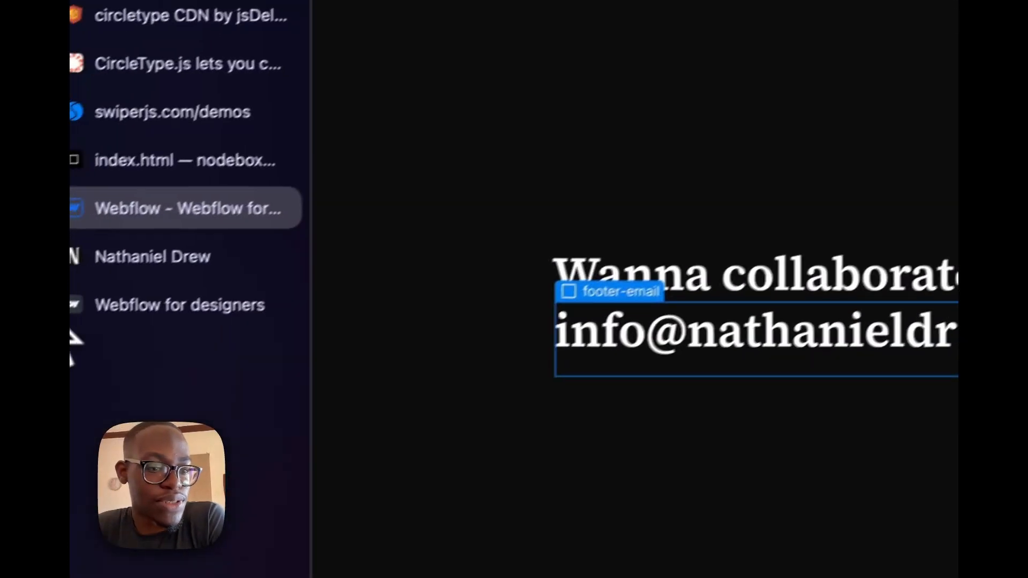
- Review the published footer, switch to the Figma design and inspect the spacing between the collaborate heading and the email row
click(181, 305)
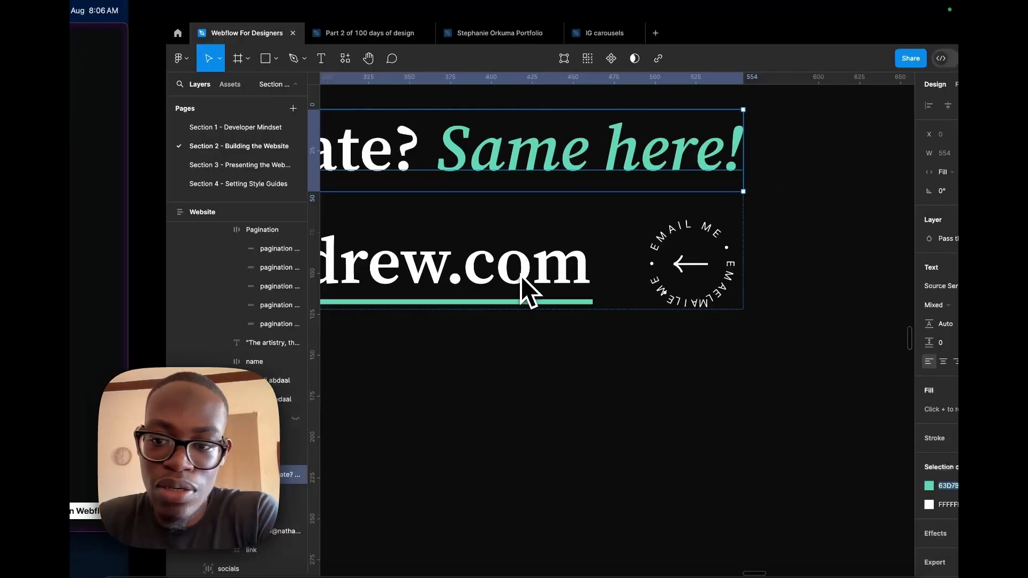
scroll(525, 281, down, 3)
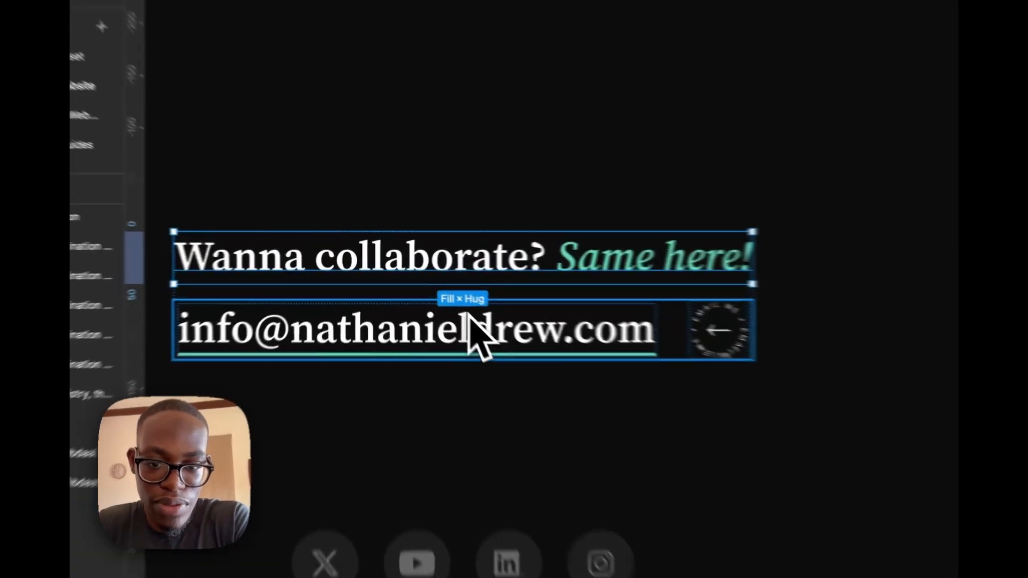
click(435, 296)
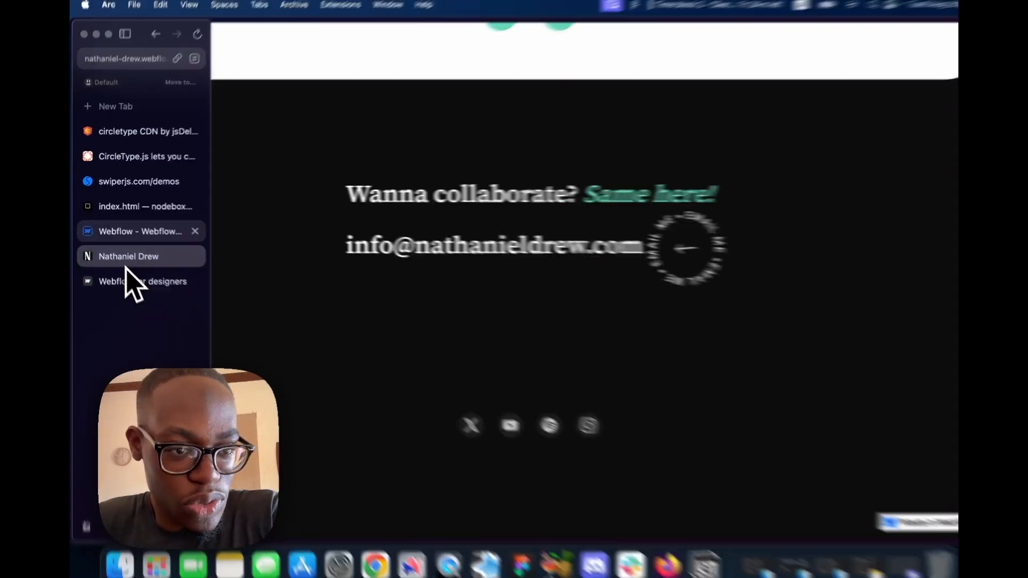
- Return to the Webflow project and set the footer-wrap block's gap to 2 rem
click(132, 229)
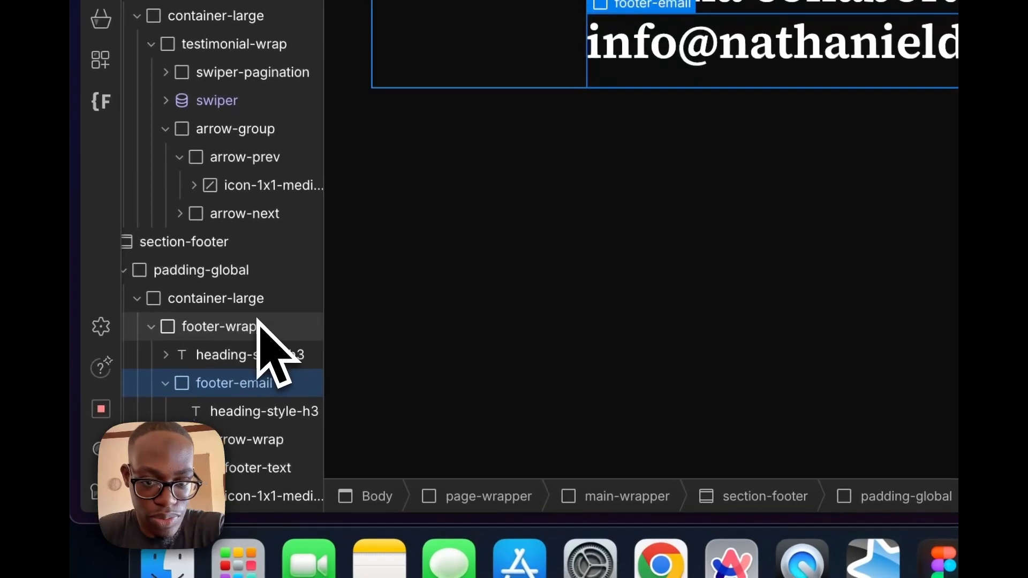
click(257, 326)
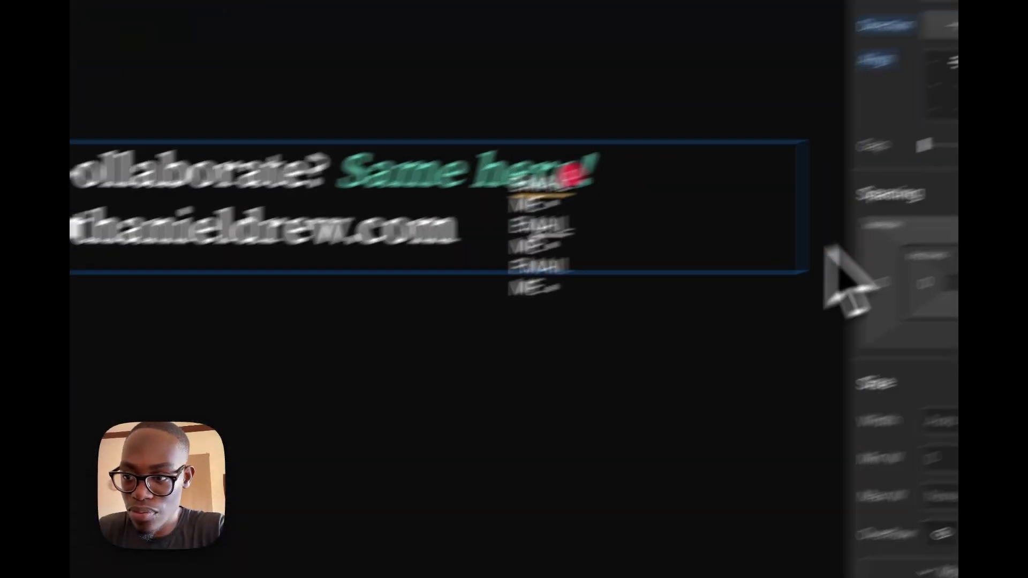
click(857, 277)
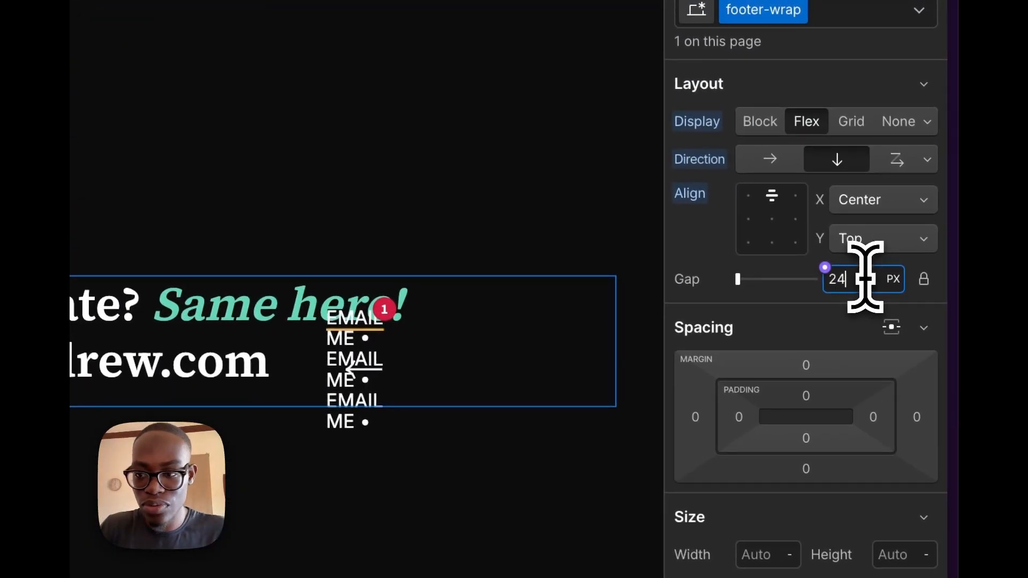
text(1.5rem)
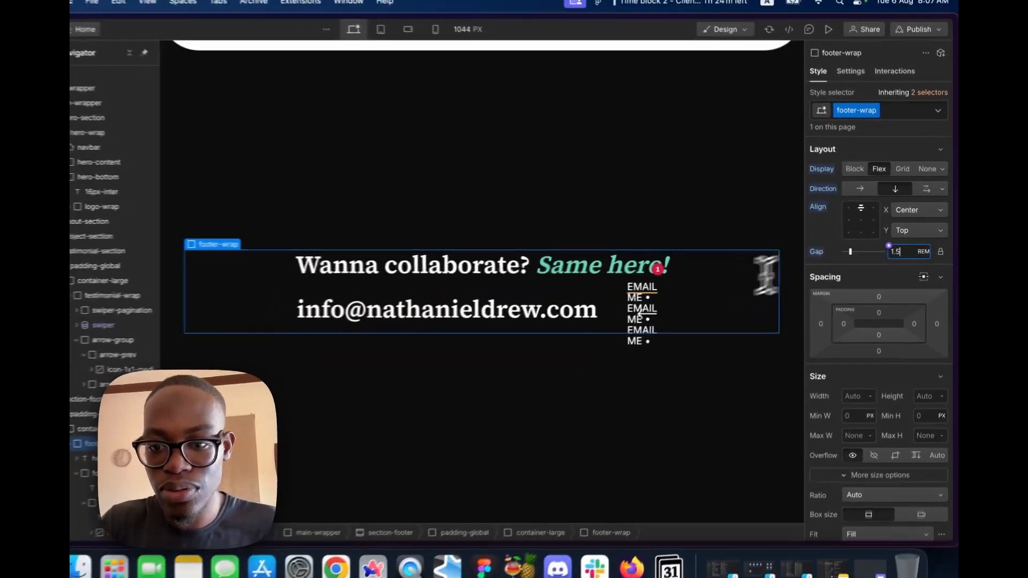
key(BackSpace)
key(BackSpace)
key(BackSpace)
text(2)
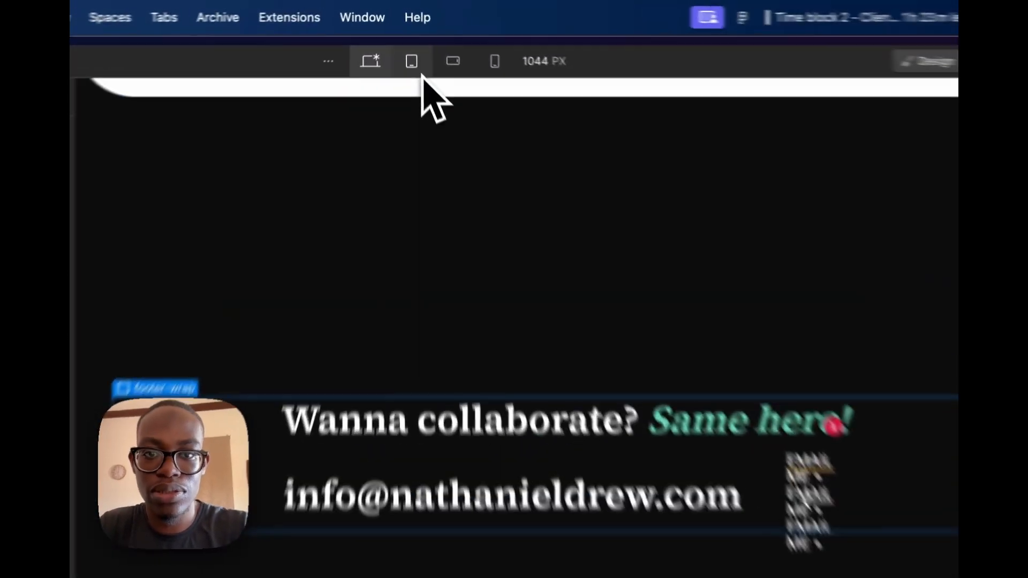
- Examine the footer at the tablet, mobile landscape and mobile portrait breakpoints, comparing its mobile layout with the sections above
click(408, 38)
scroll(507, 490, down, 5)
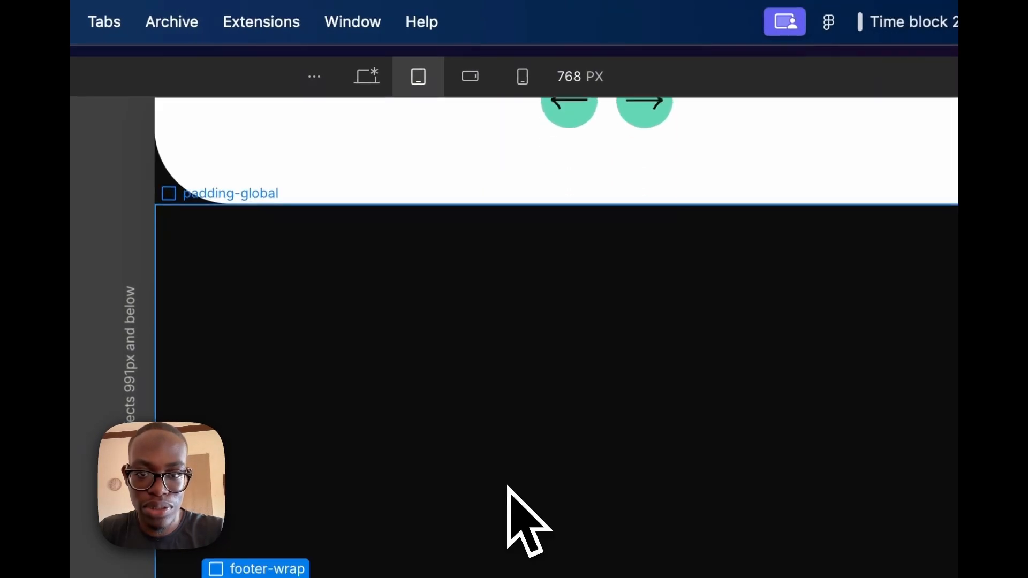
click(470, 77)
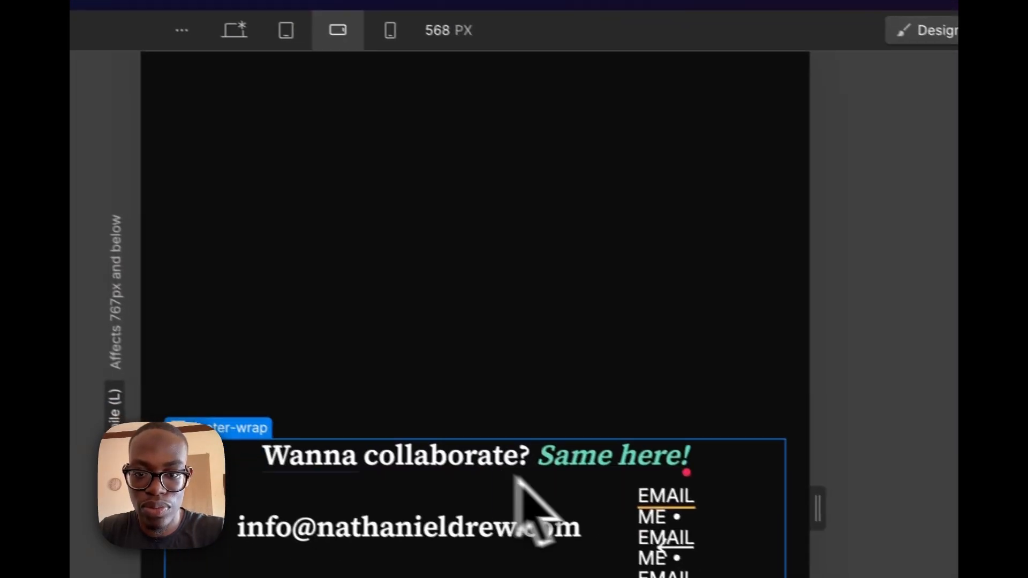
click(442, 70)
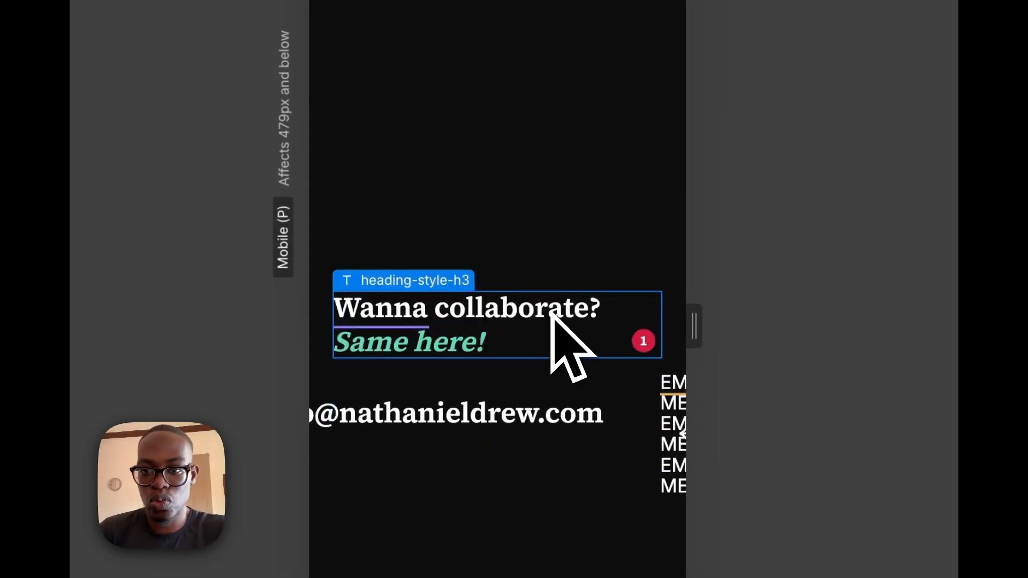
scroll(555, 314, up, 15)
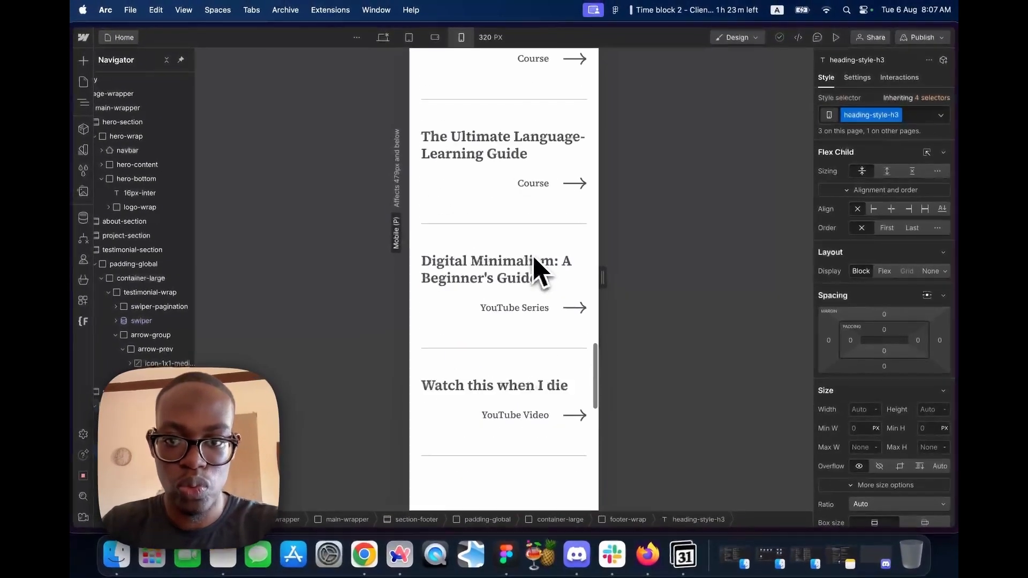
scroll(536, 271, down, 15)
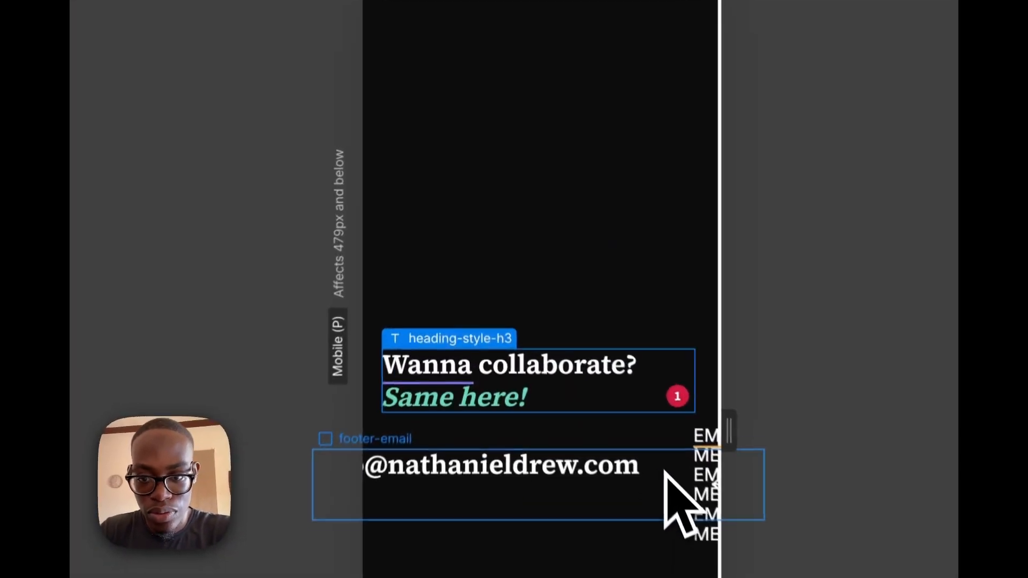
- At the mobile landscape breakpoint, set the arrow-wrap block's left margin to 2 rem, then reduce it to 1.5 rem
click(563, 297)
click(397, 54)
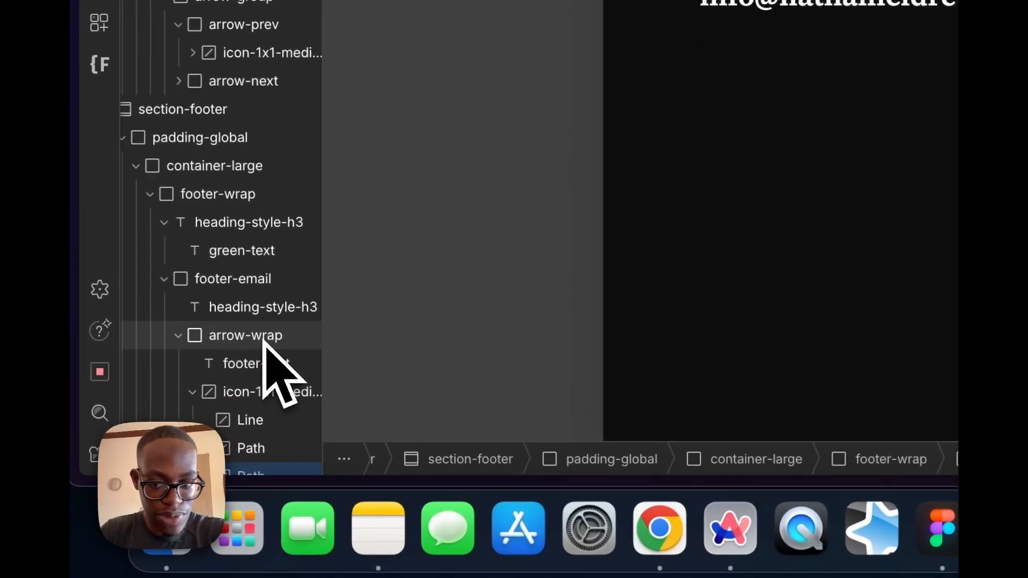
right_click(252, 335)
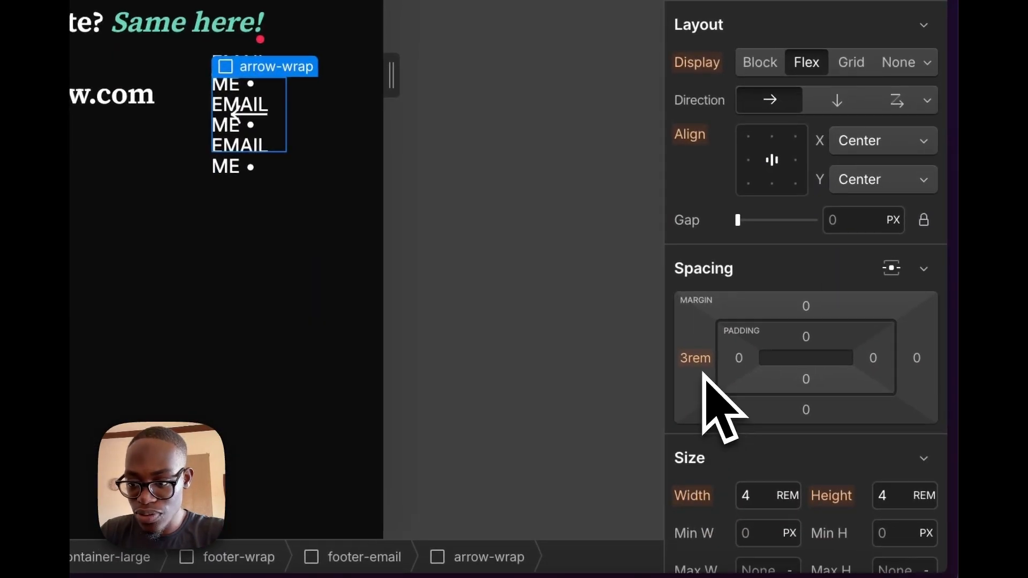
click(700, 364)
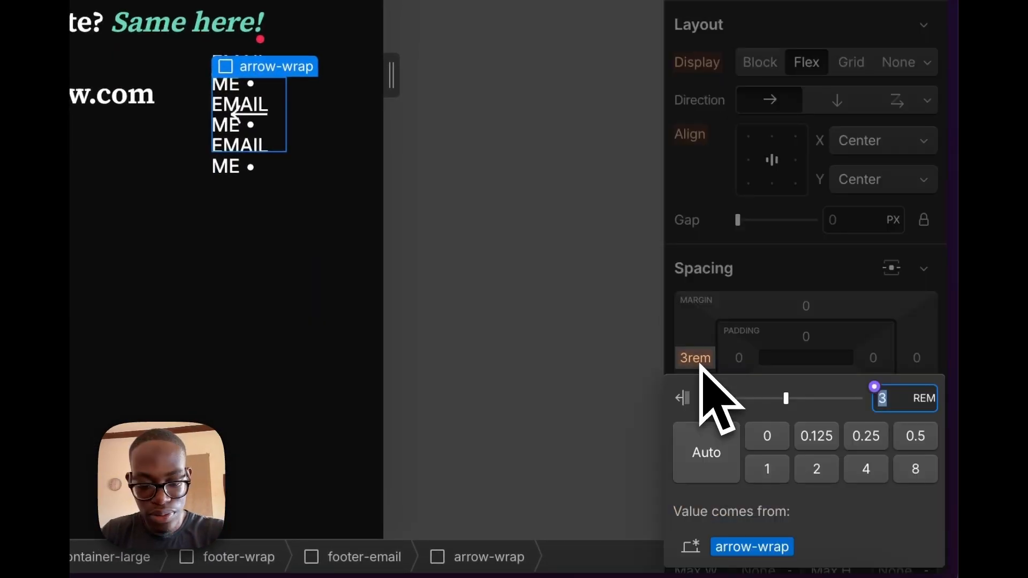
key(Return)
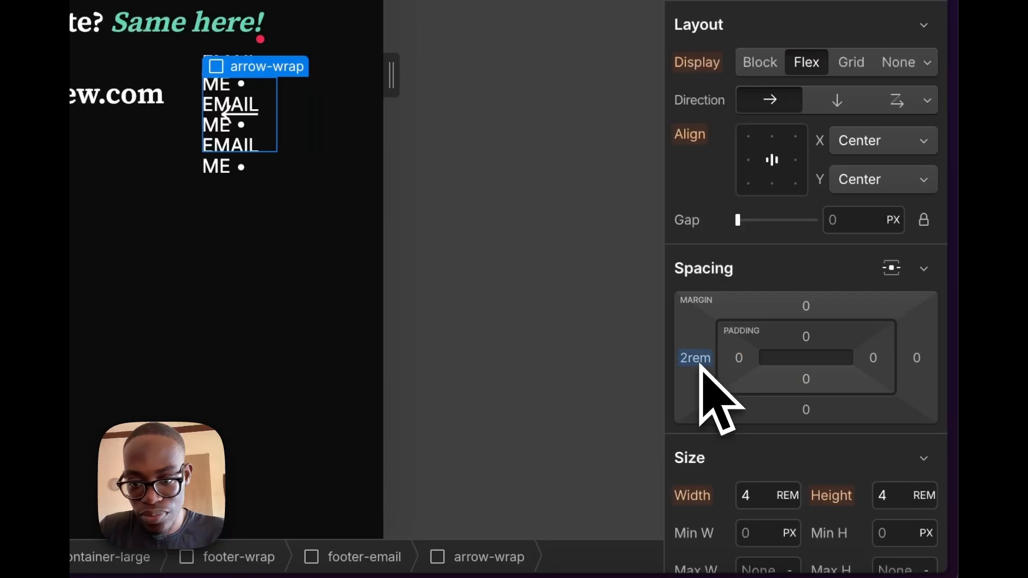
click(696, 358)
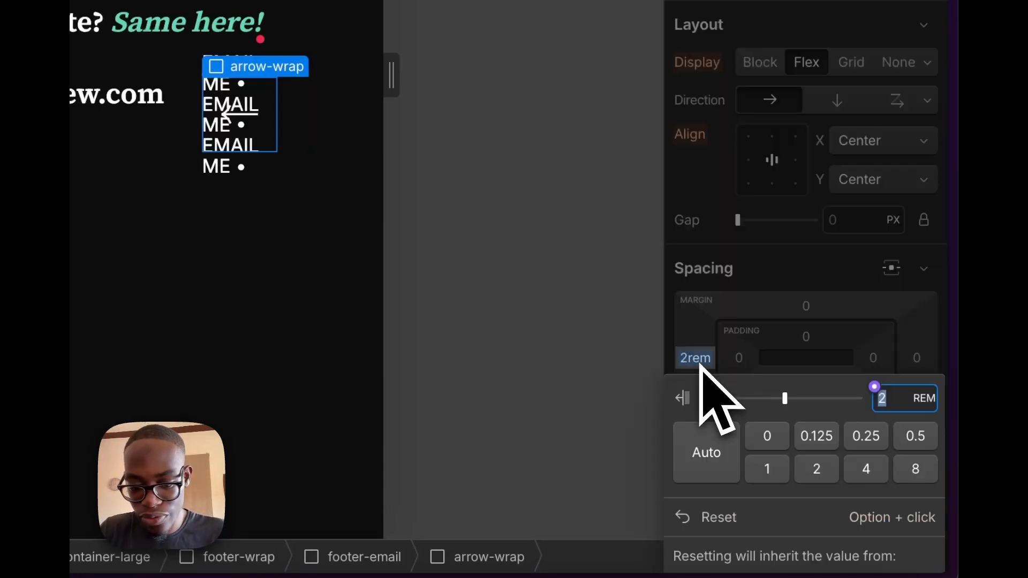
text(1.5)
key(Return)
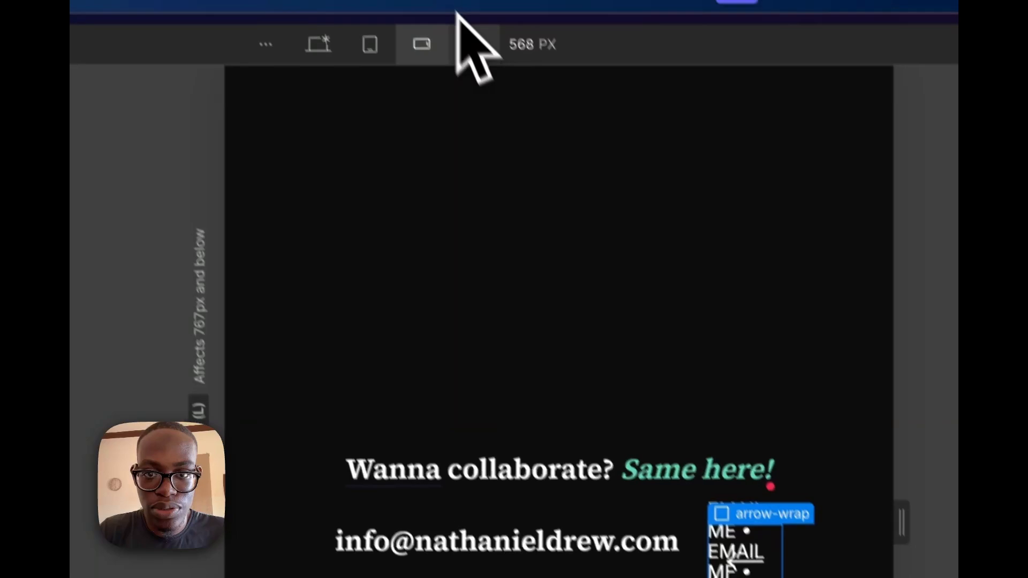
- Switch to the mobile portrait breakpoint, resize the canvas to about 393 px and inspect the footer's arrow-wrap block and email heading
click(473, 43)
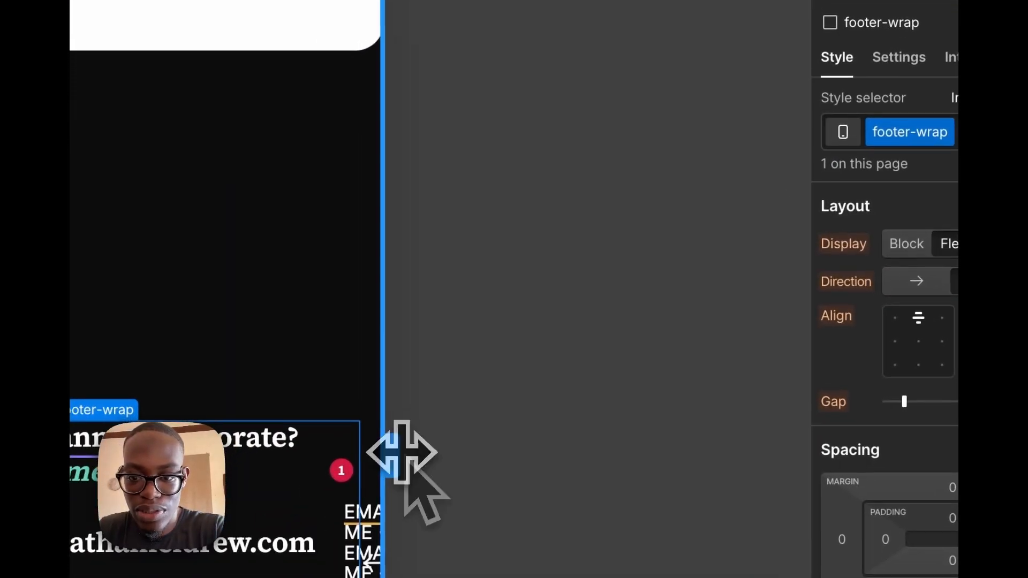
drag(370, 469, 483, 476)
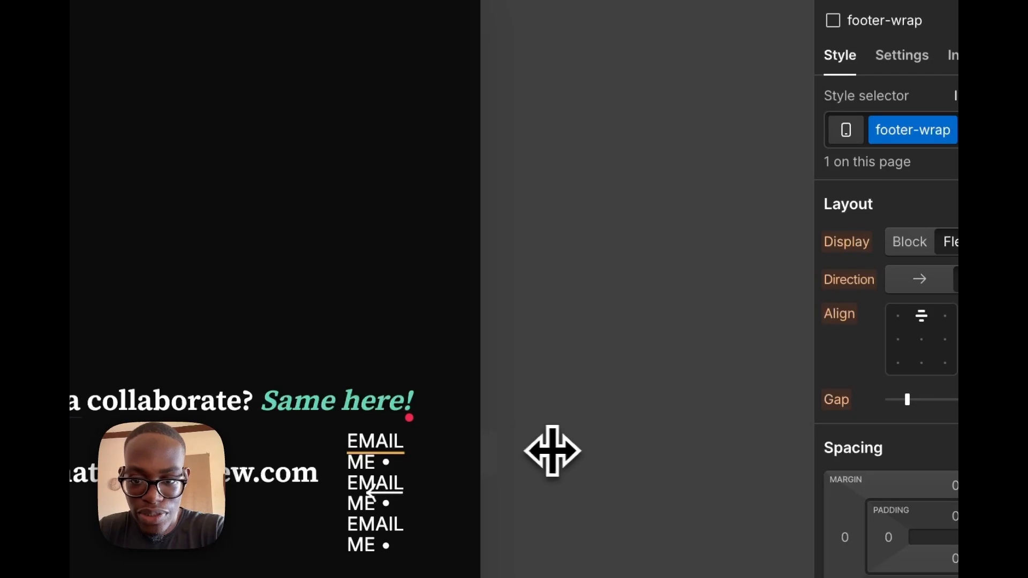
drag(556, 451, 626, 271)
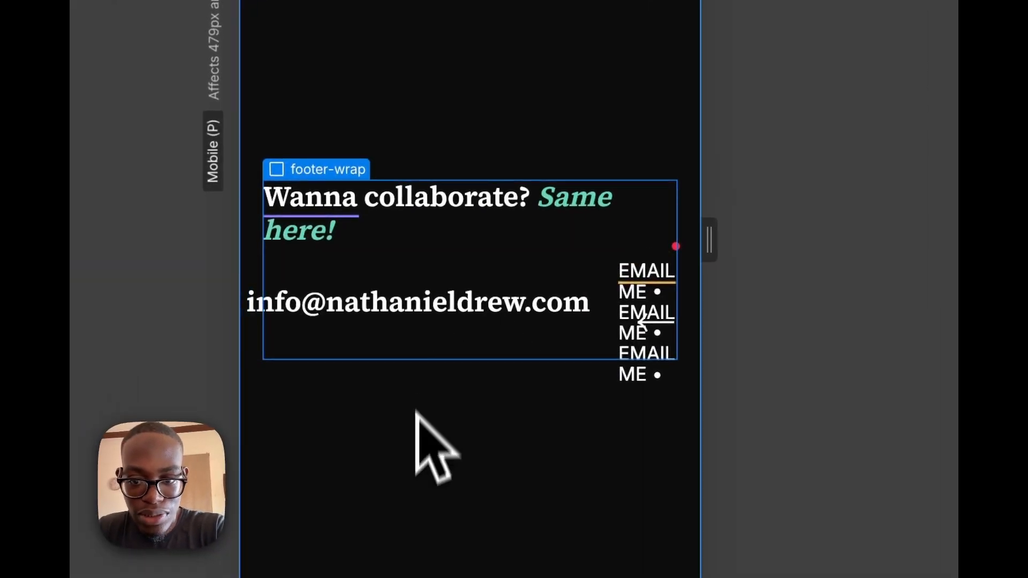
click(614, 311)
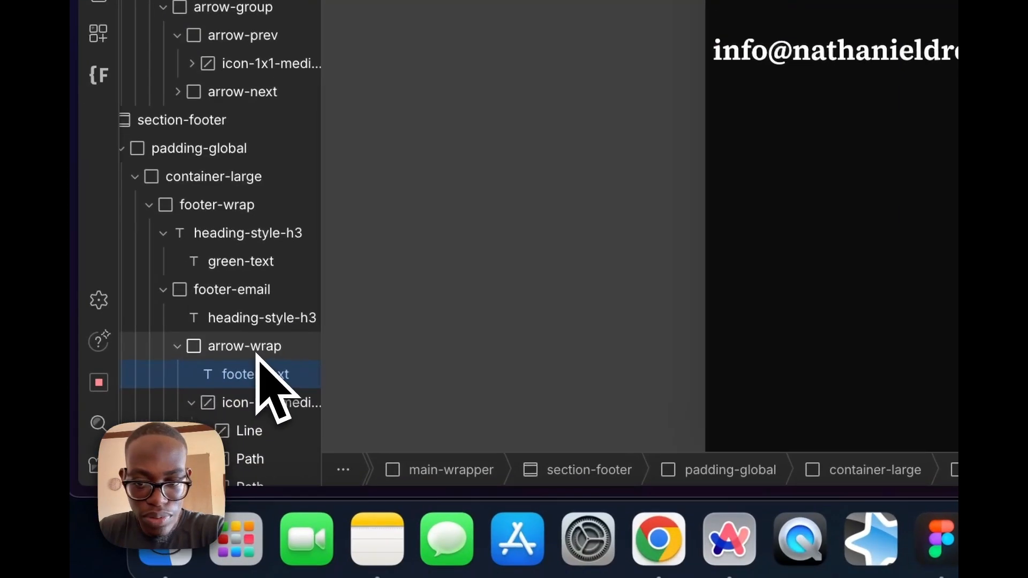
click(257, 355)
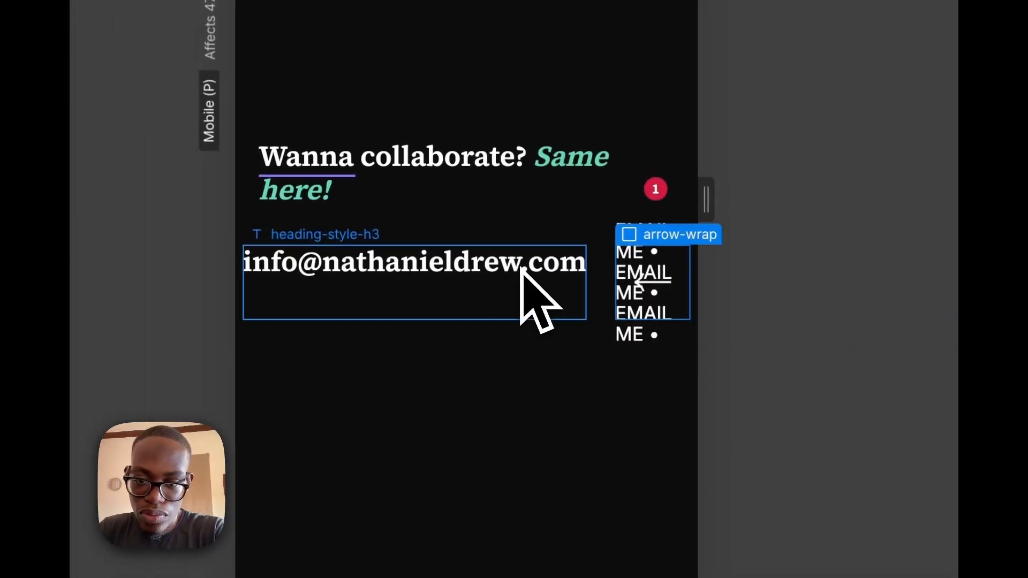
click(504, 269)
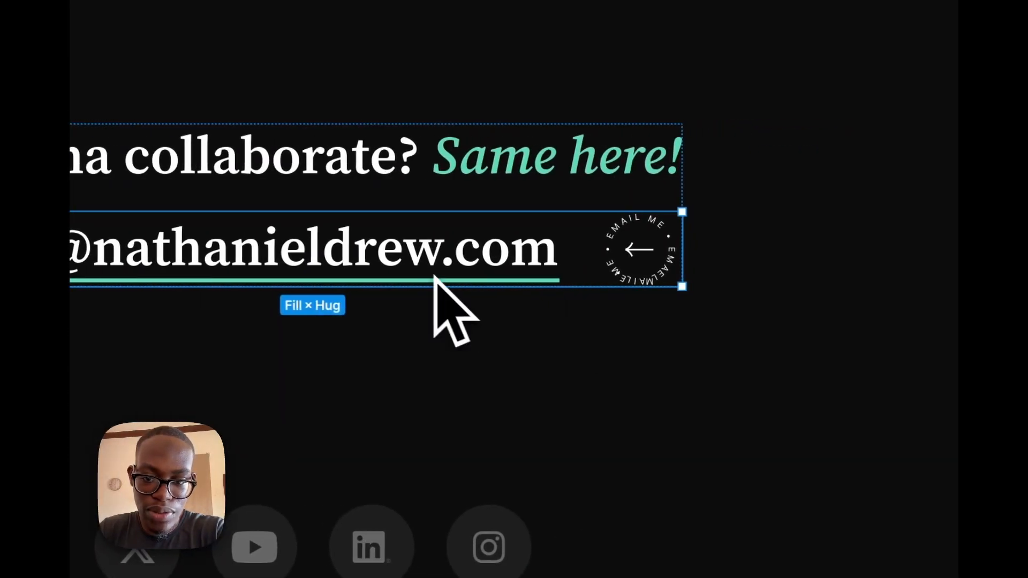
- In the Figma design, examine the mobile footer's email link and collaborate heading, and check the H3 mobile style in the typography guide
click(402, 255)
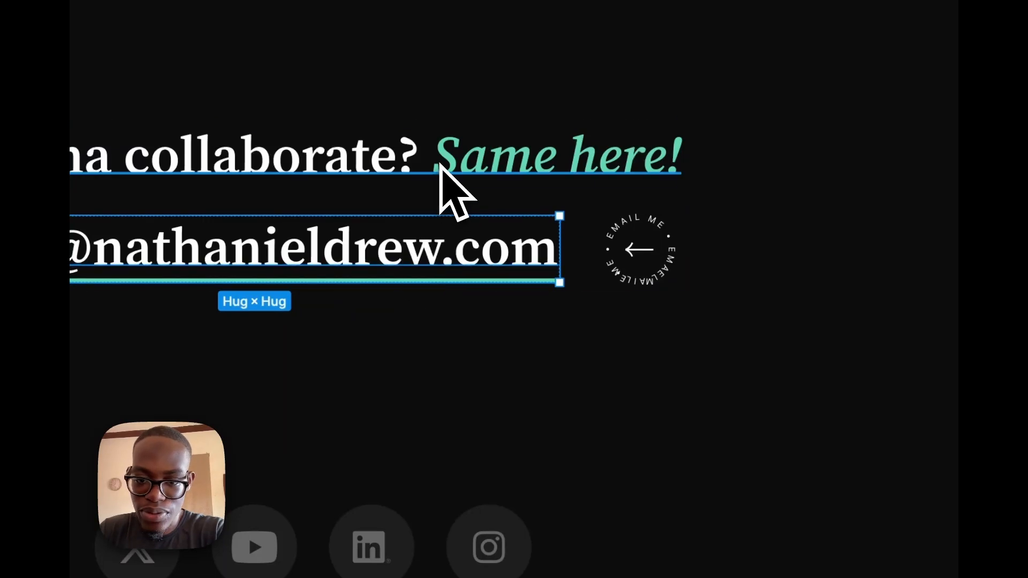
click(439, 164)
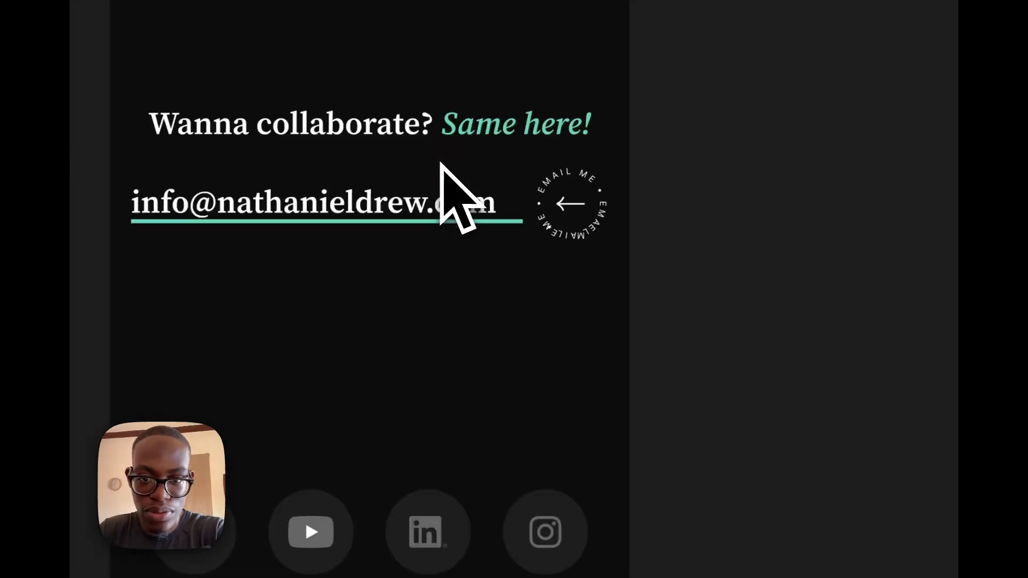
click(464, 128)
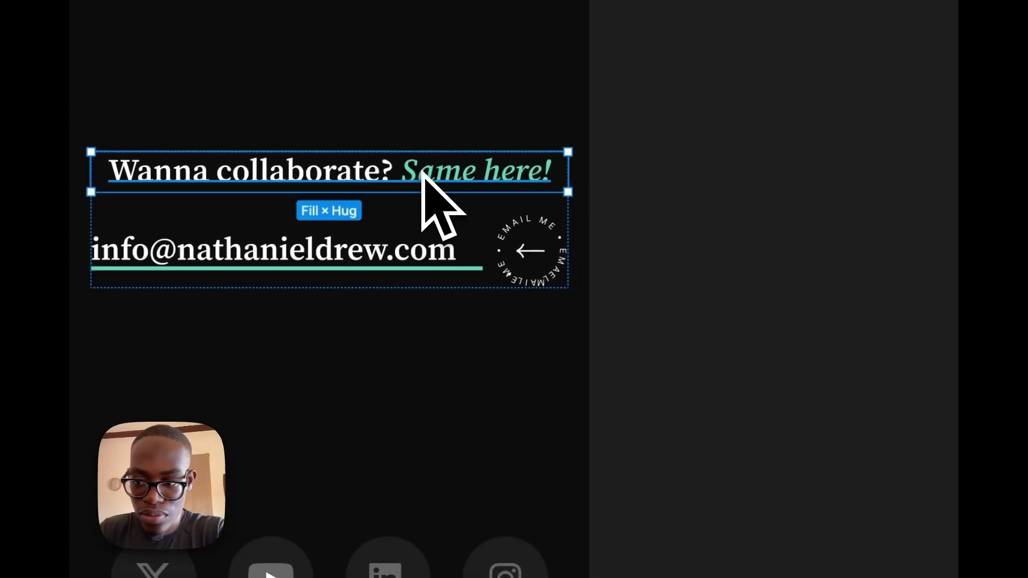
double_click(293, 259)
key(Escape)
scroll(364, 396, up, 5)
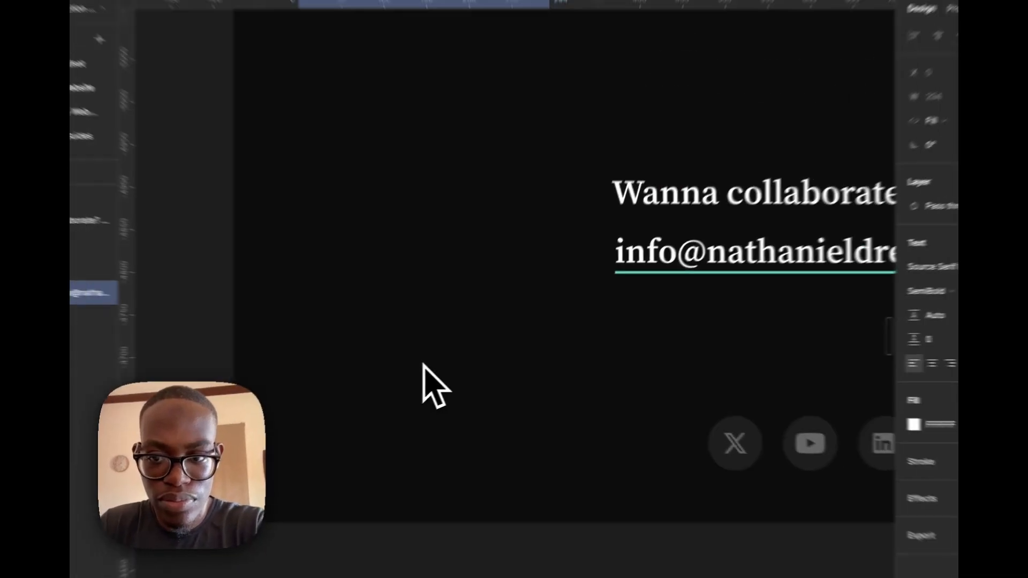
scroll(448, 363, down, 10)
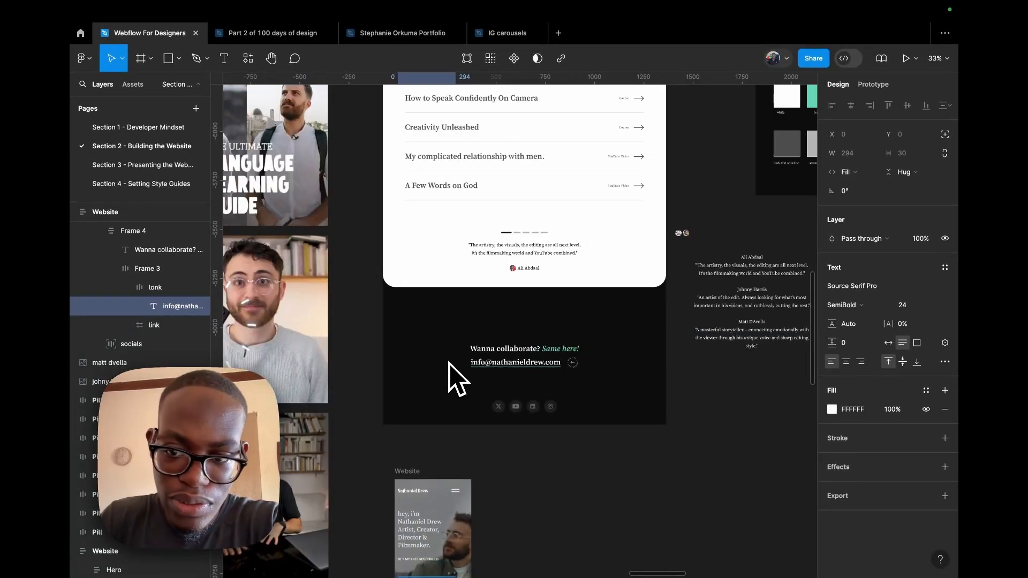
scroll(648, 213, up, 5)
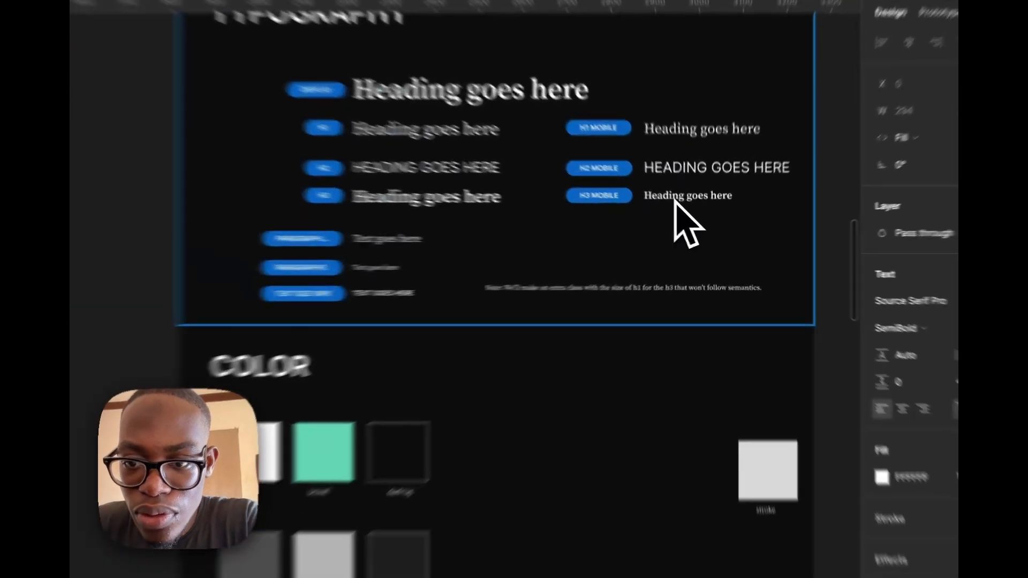
click(671, 206)
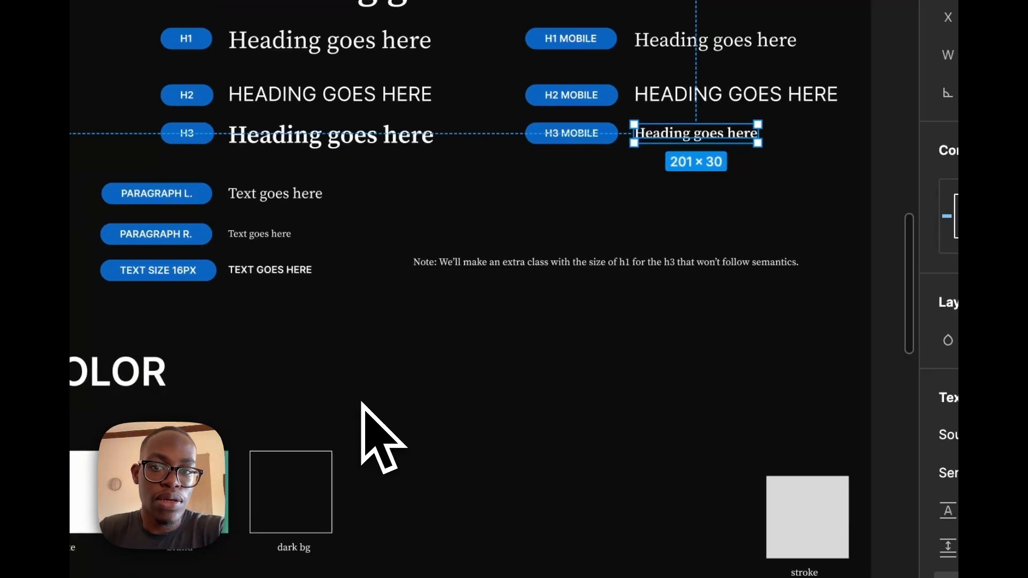
scroll(362, 403, down, 15)
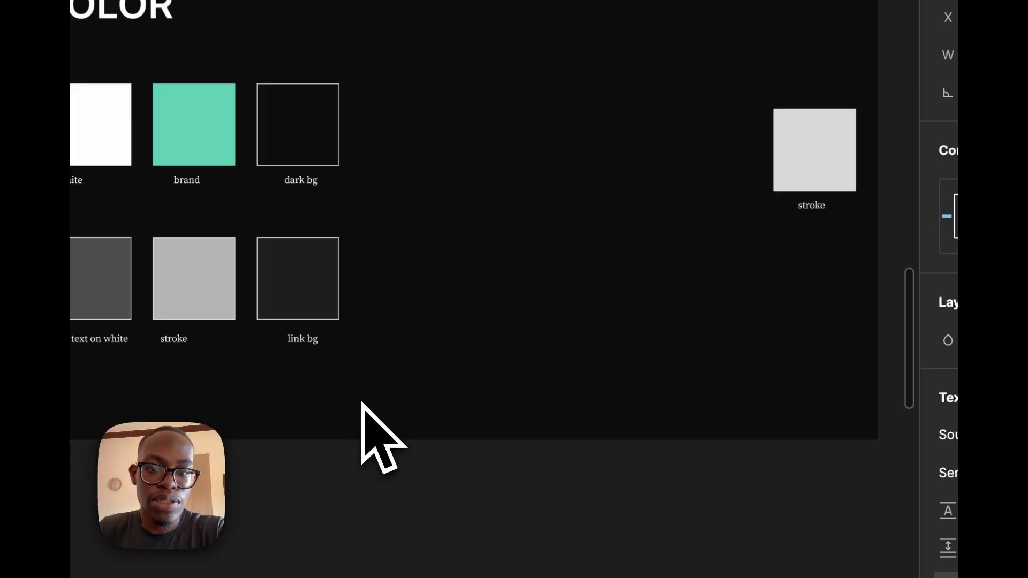
- Return to the Webflow project and add the text-style-nowrap class to the footer's collaborate heading
key(ctrl+Left)
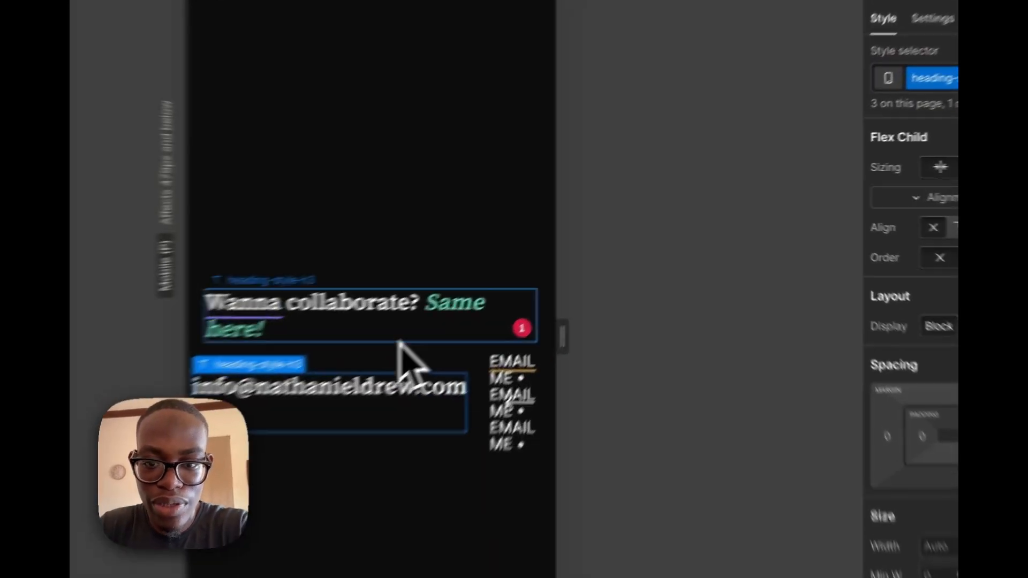
click(512, 276)
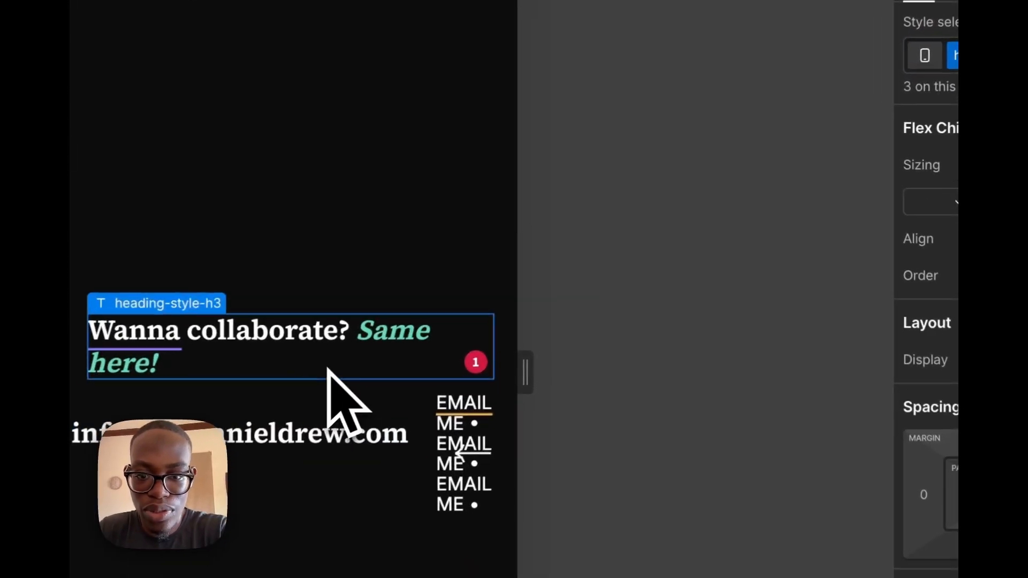
click(408, 346)
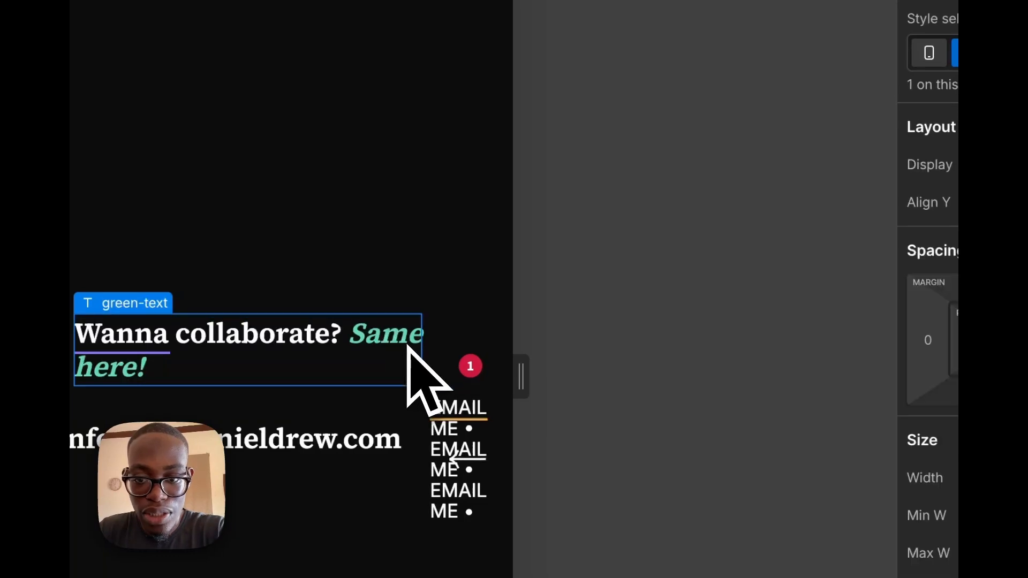
click(470, 333)
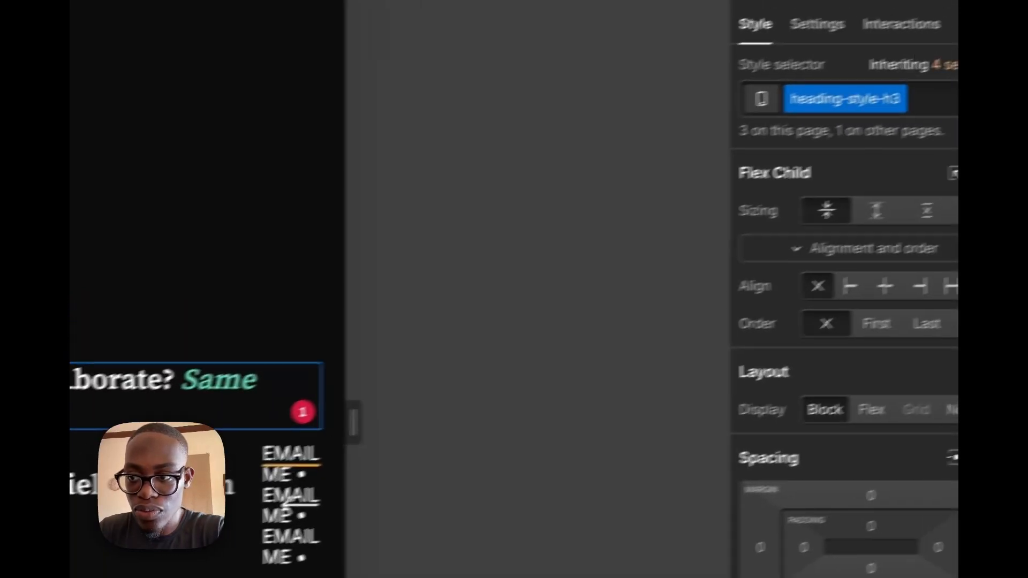
click(879, 117)
text(no)
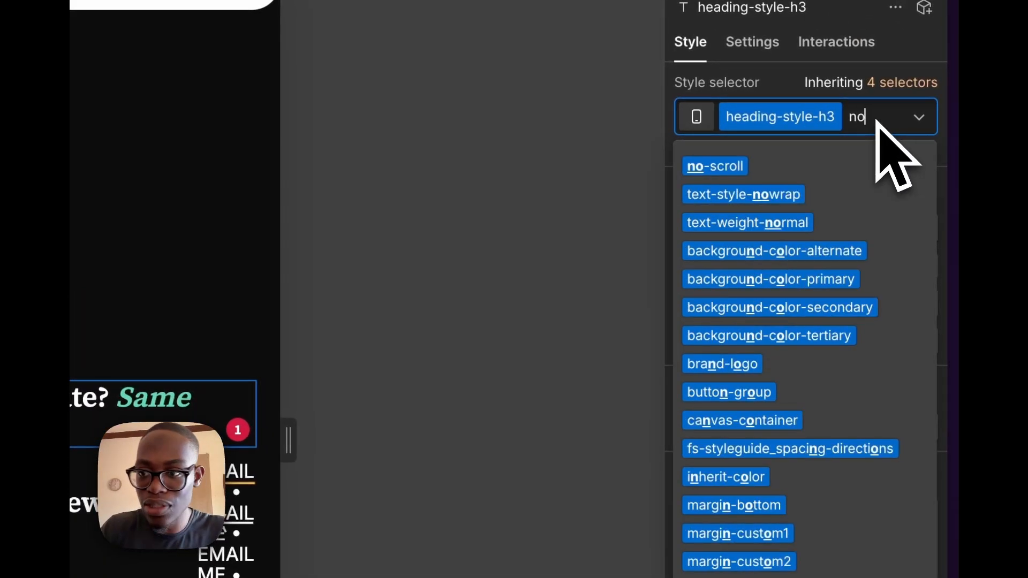
text(wr)
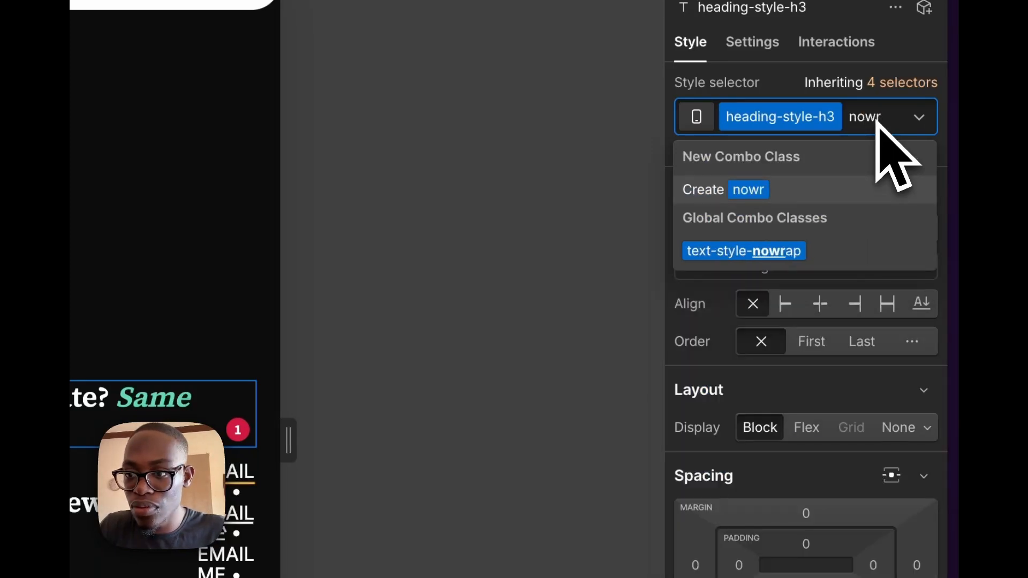
click(799, 242)
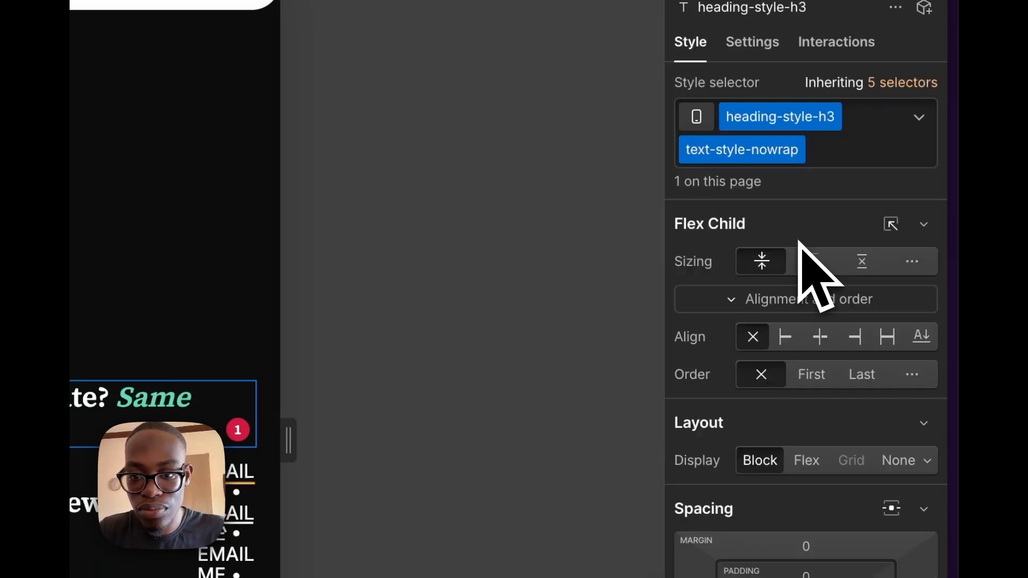
- Set the collaborate heading's line breaking to No wrap at the mobile portrait breakpoint
scroll(844, 476, down, 5)
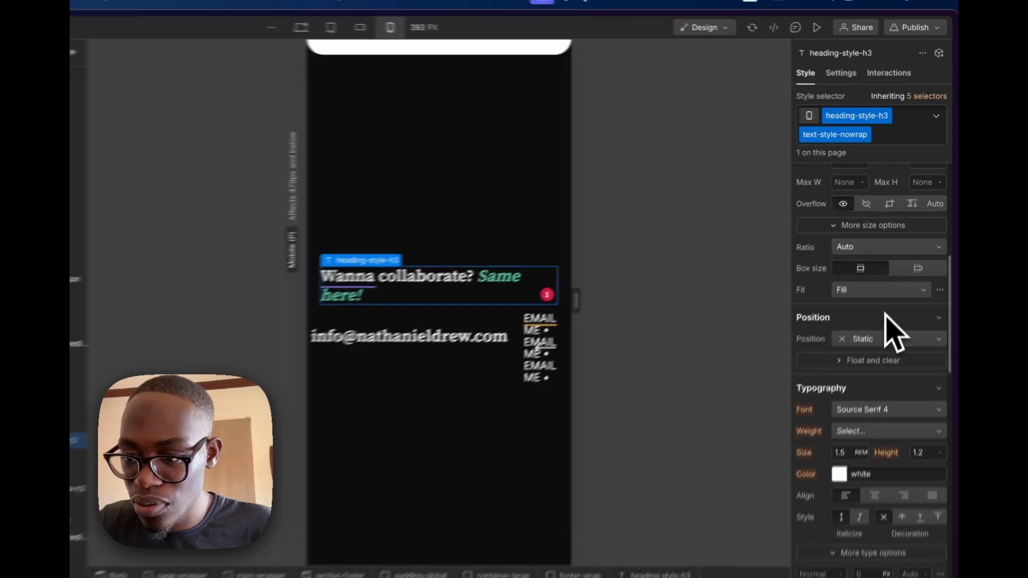
scroll(885, 315, down, 3)
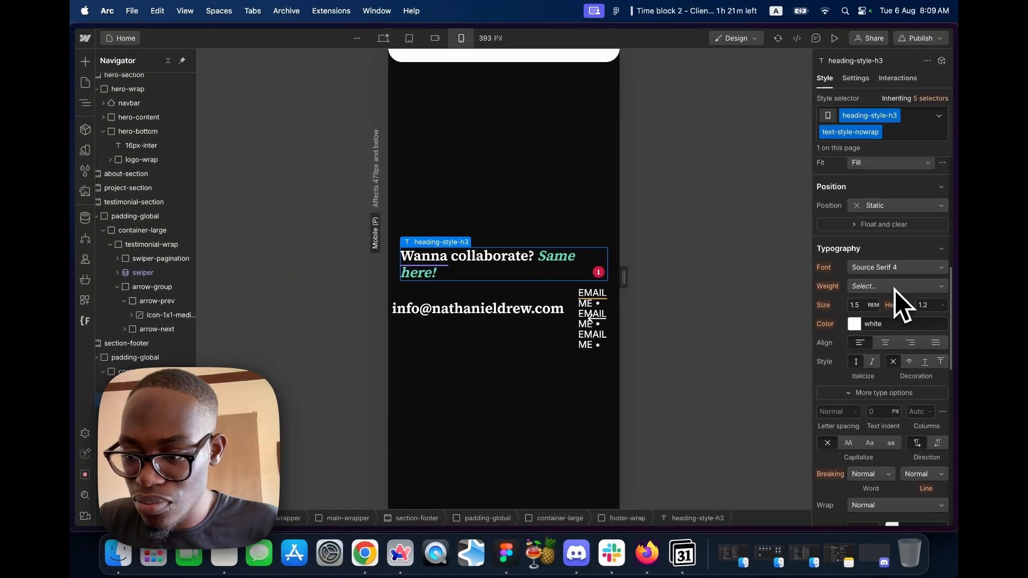
scroll(900, 300, down, 3)
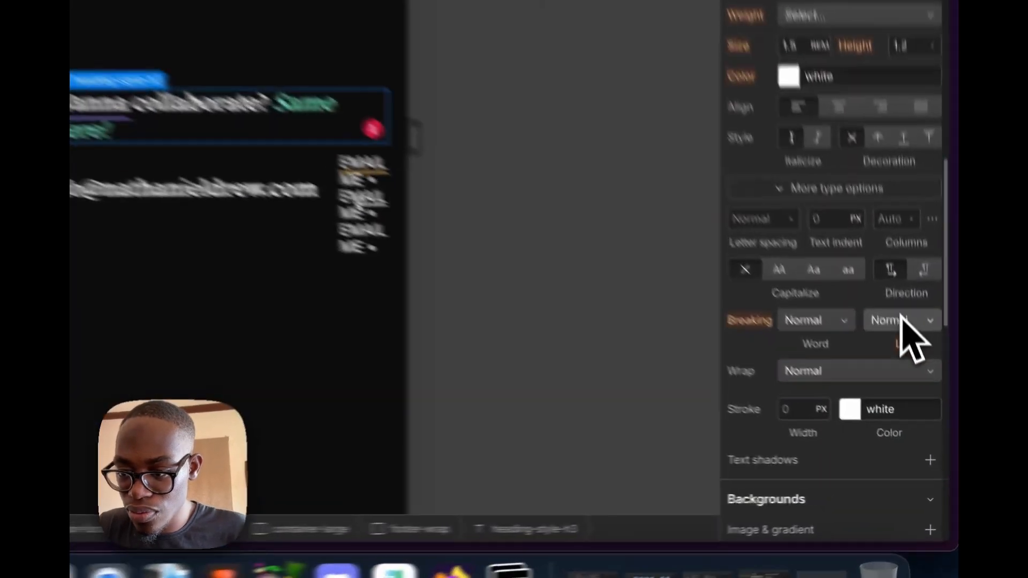
click(925, 394)
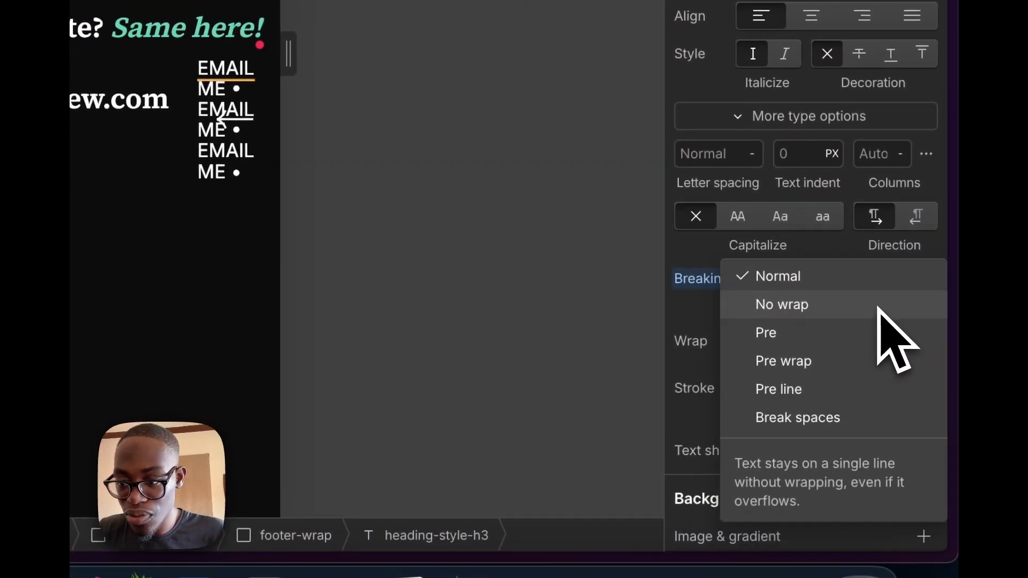
click(879, 309)
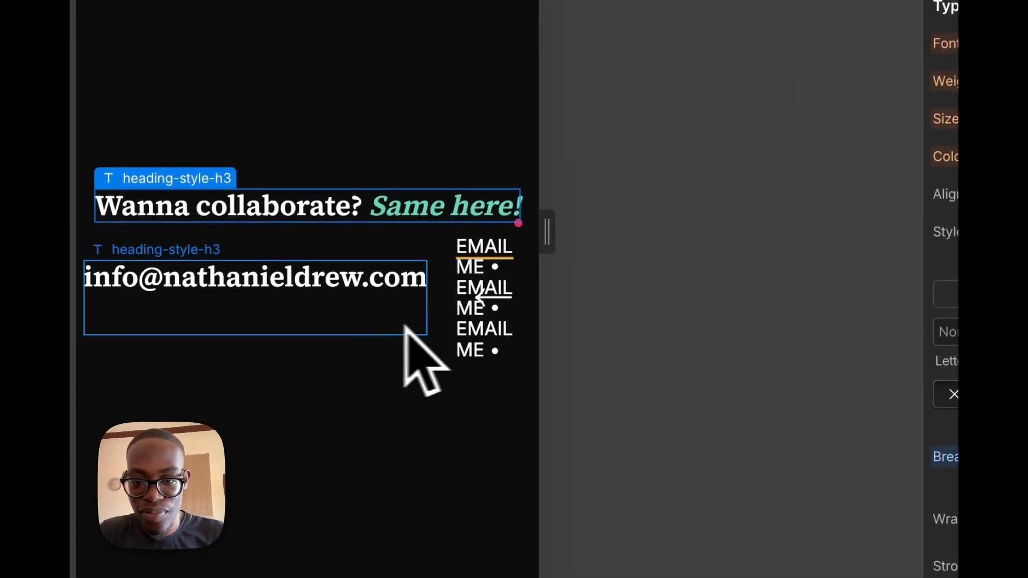
- Compare the email and collaborate headings on mobile portrait, then view the footer at the desktop breakpoint
click(432, 308)
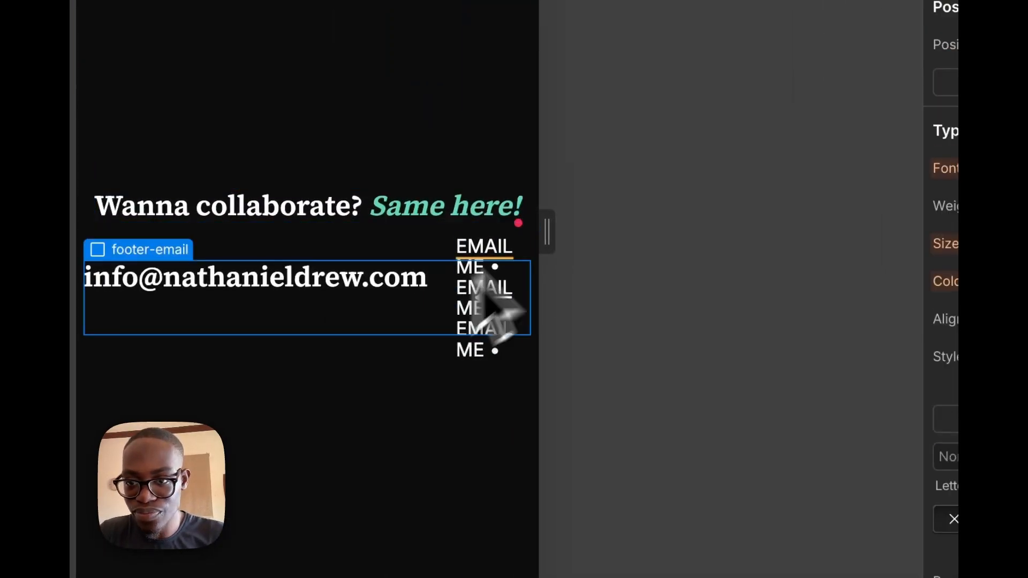
click(360, 220)
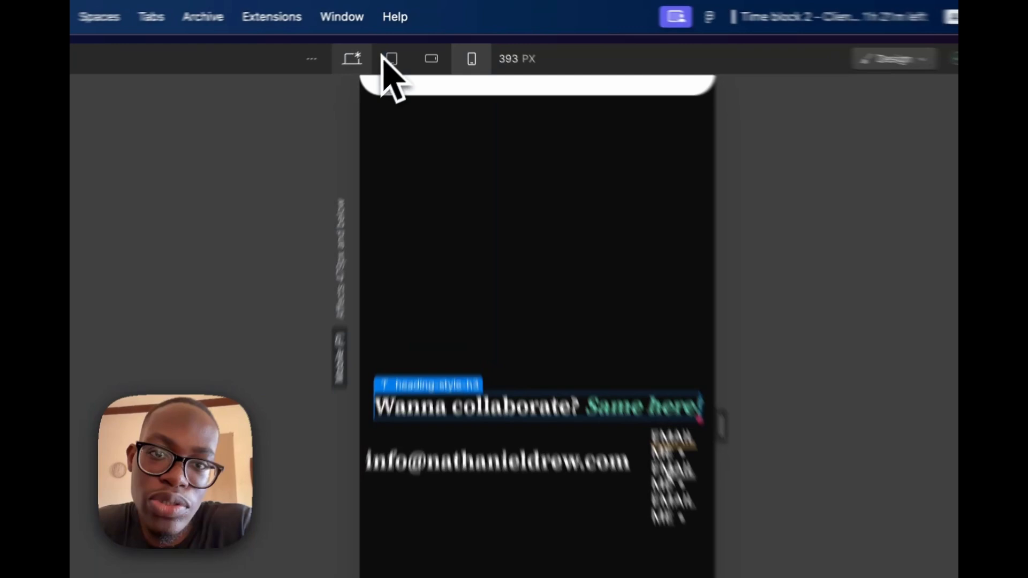
click(383, 38)
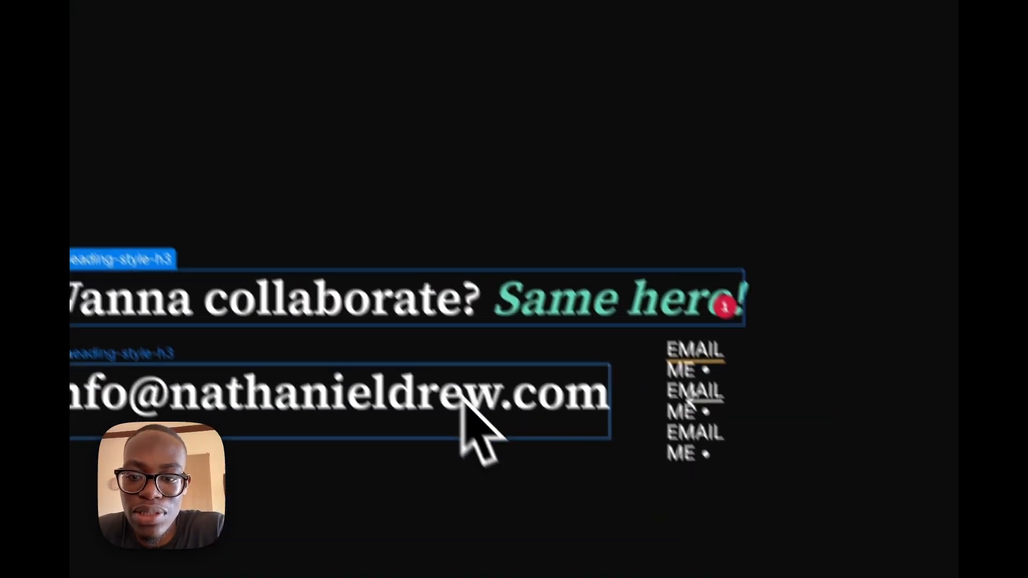
- Select the footer's email block and publish the site to the staging domain
click(652, 395)
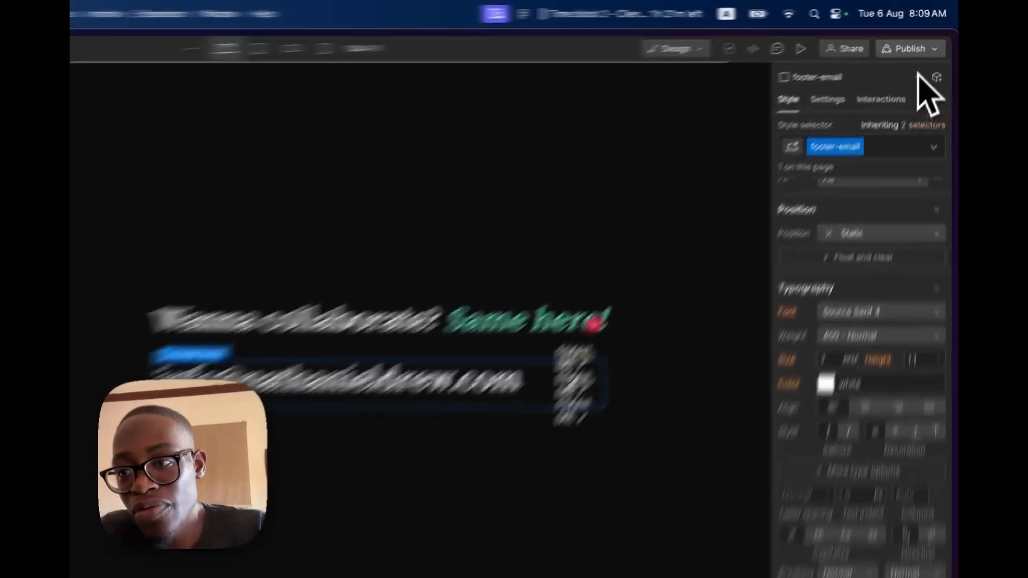
click(922, 38)
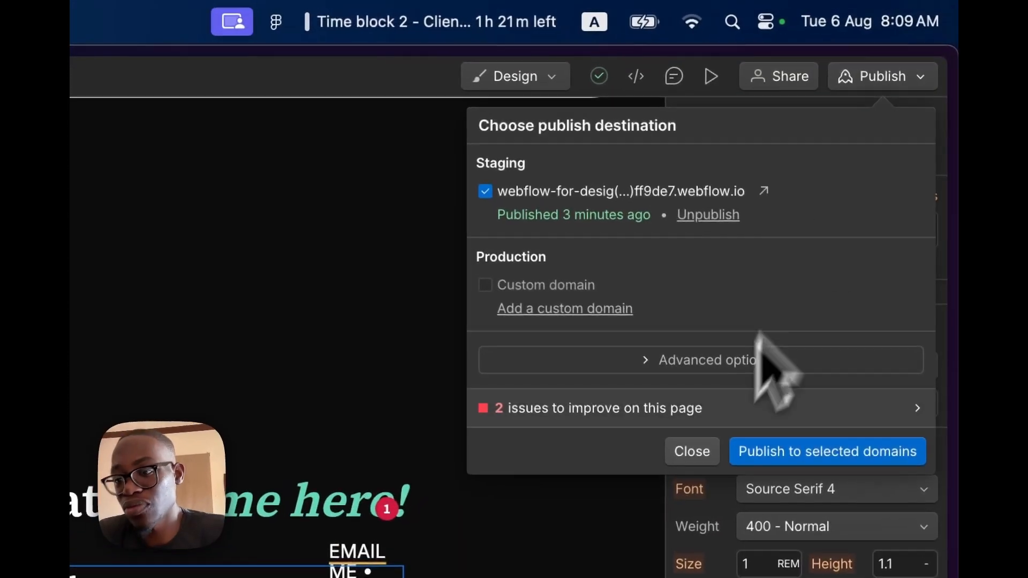
click(780, 450)
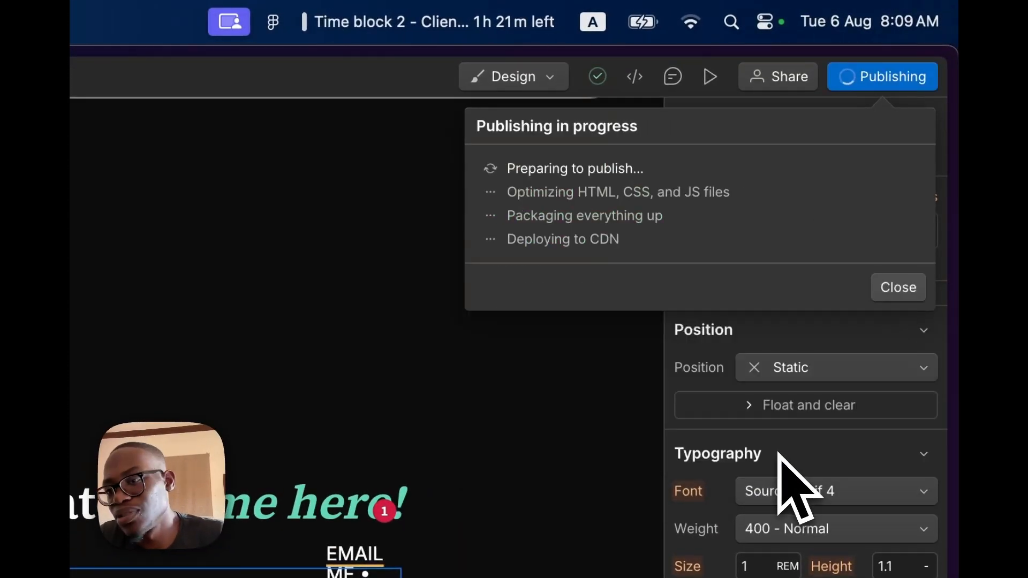
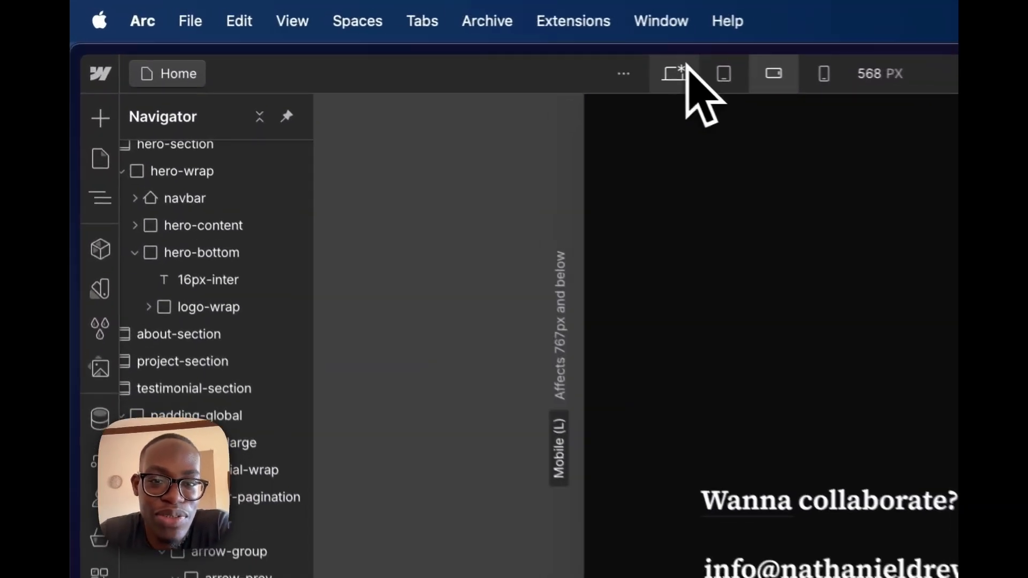
- Return the canvas to the desktop breakpoint and examine the published footer's circular EMAIL ME badge at narrow and wide browser widths
click(384, 39)
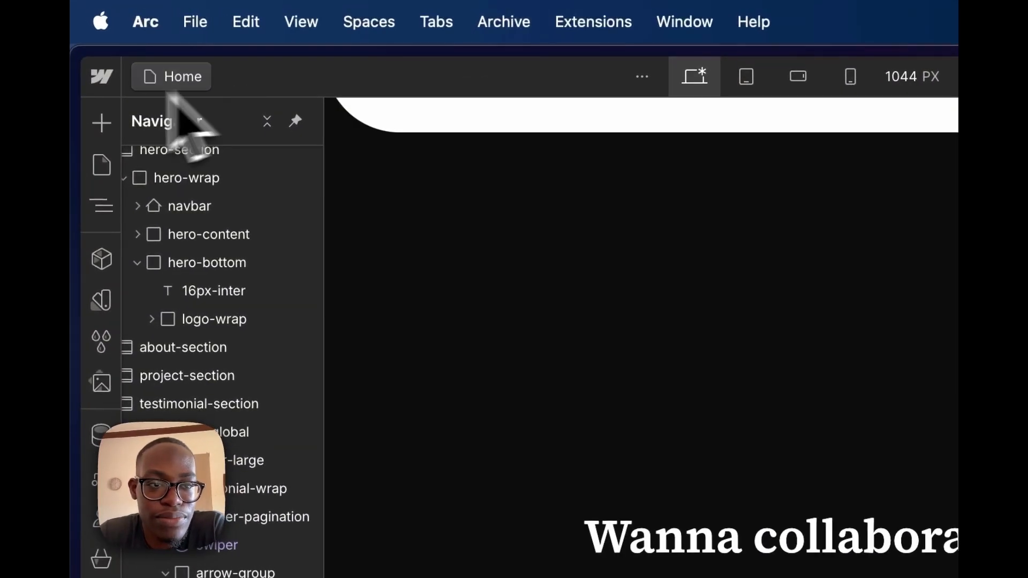
mouse_move(73, 160)
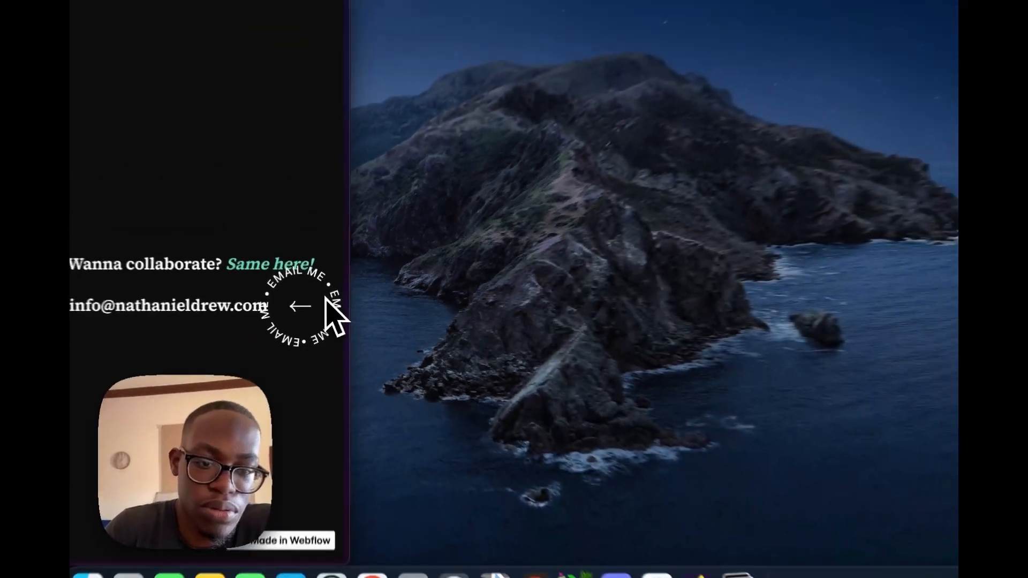
key(ctrl+alt+Return)
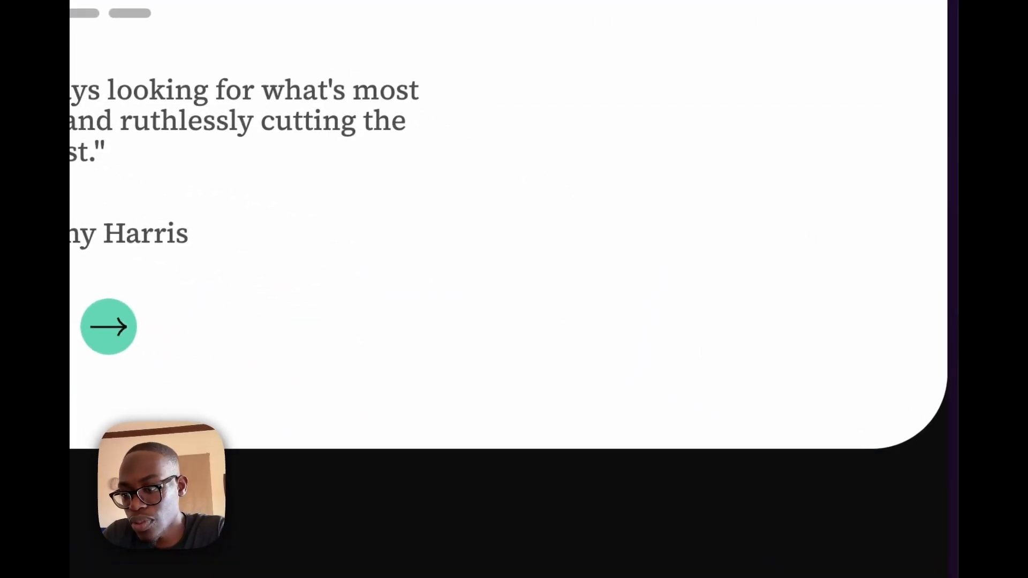
scroll(266, 357, down, 10)
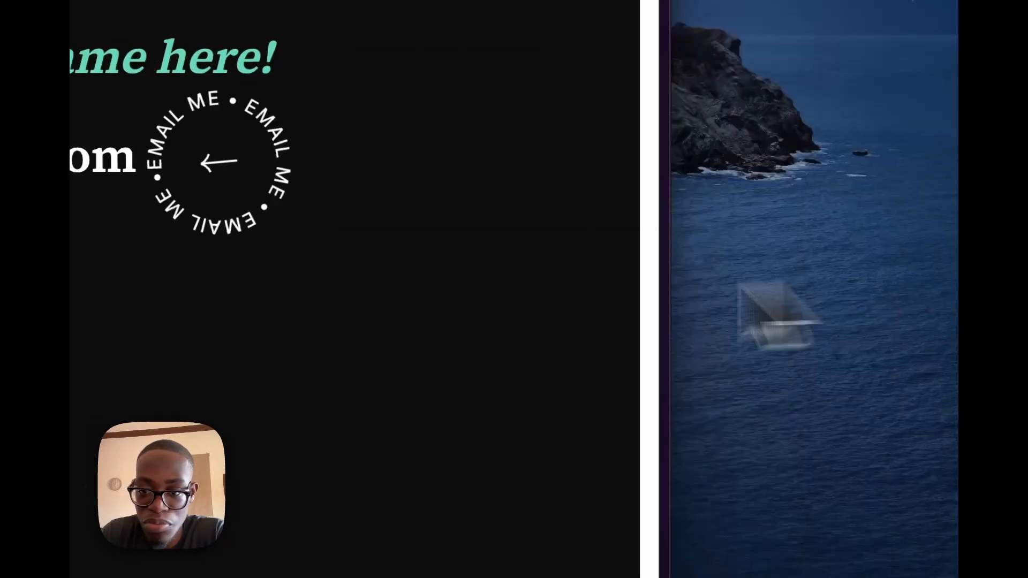
drag(673, 285, 956, 252)
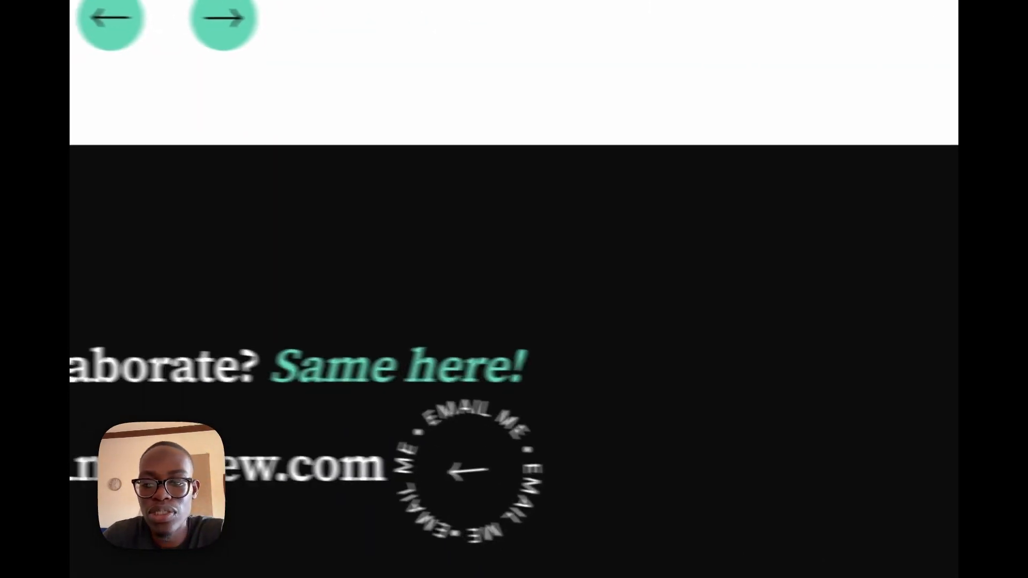
mouse_move(69, 247)
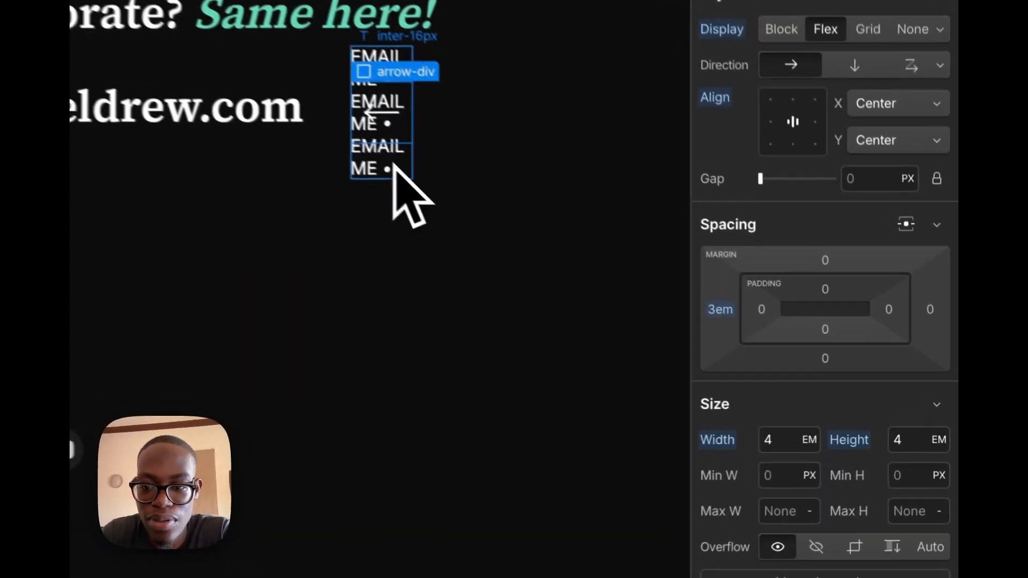
- In the other Webflow project, examine the arrow-div and inter-16px badge text across the desktop, tablet and mobile landscape breakpoints
click(708, 301)
scroll(757, 493, down, 5)
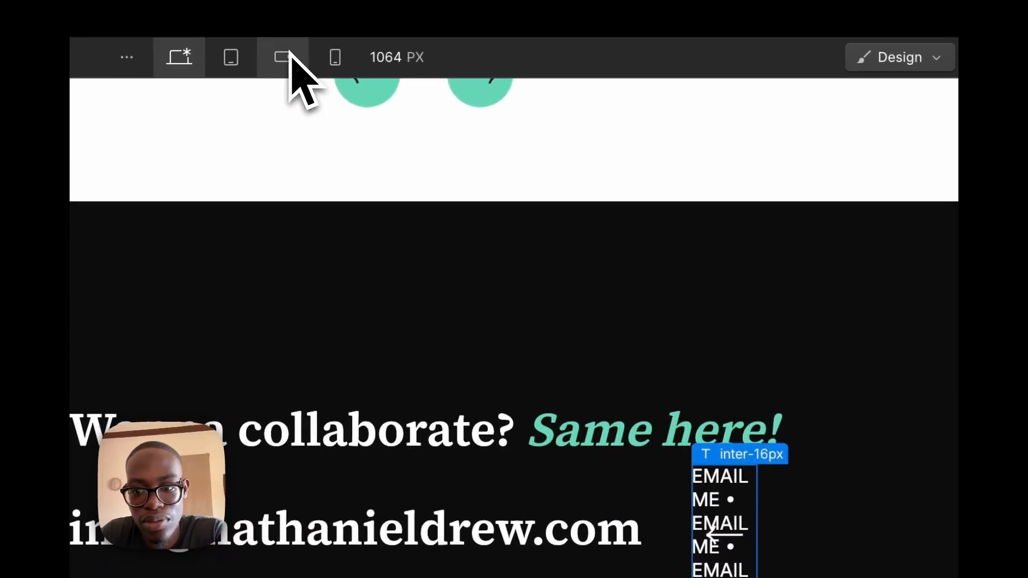
click(210, 2)
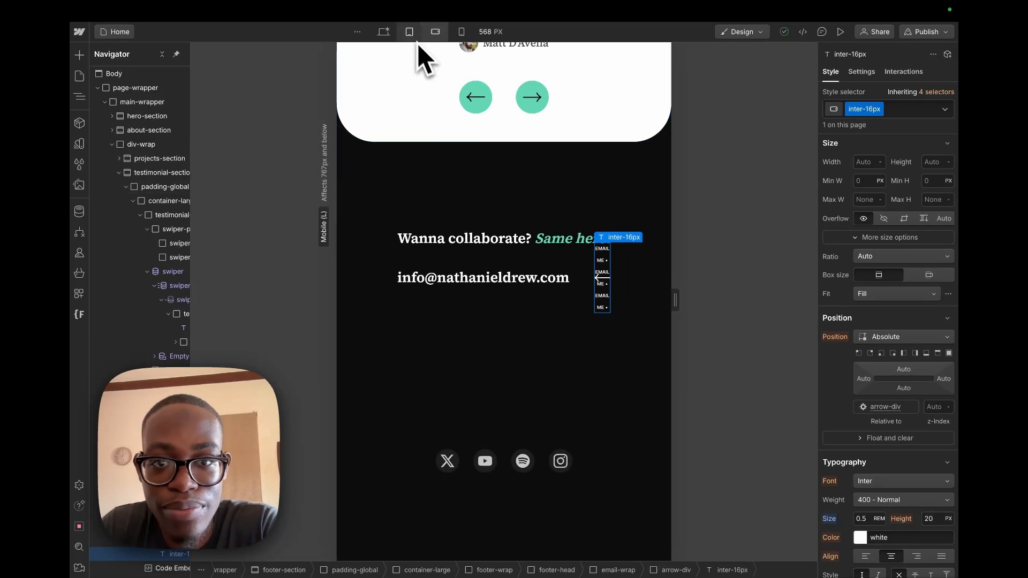
scroll(464, 215, up, 20)
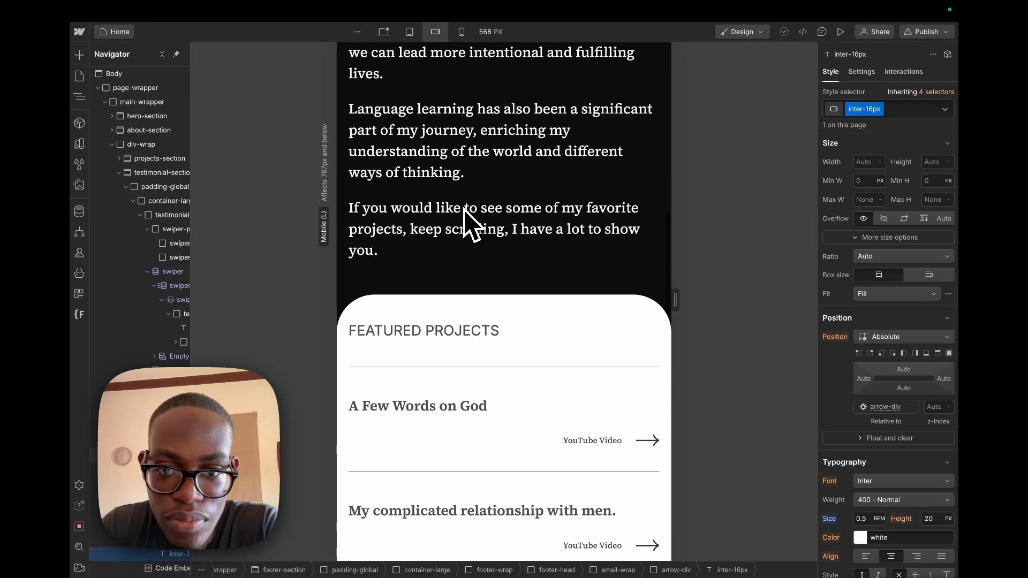
scroll(464, 215, up, 6)
scroll(464, 214, down, 20)
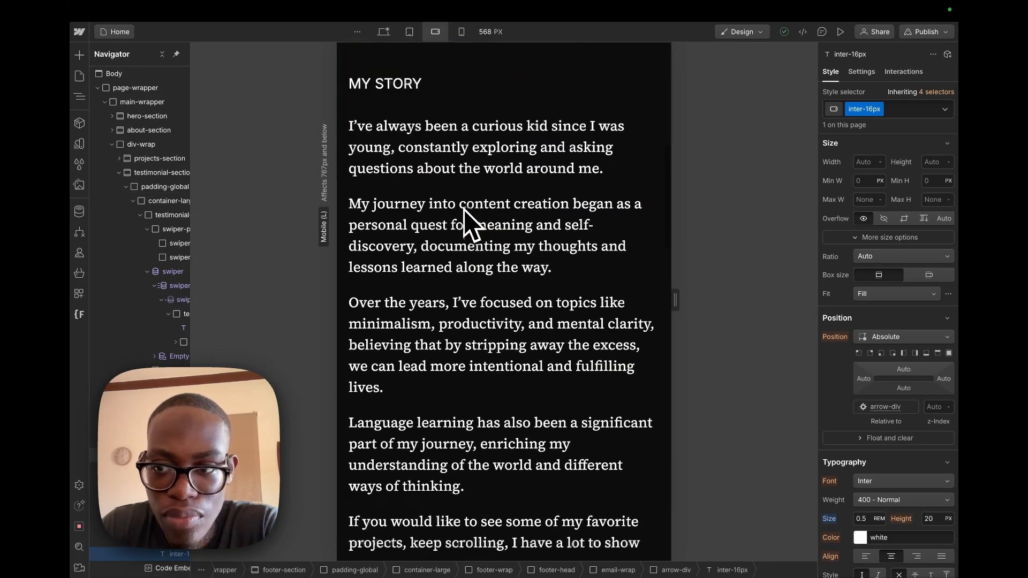
scroll(464, 222, down, 10)
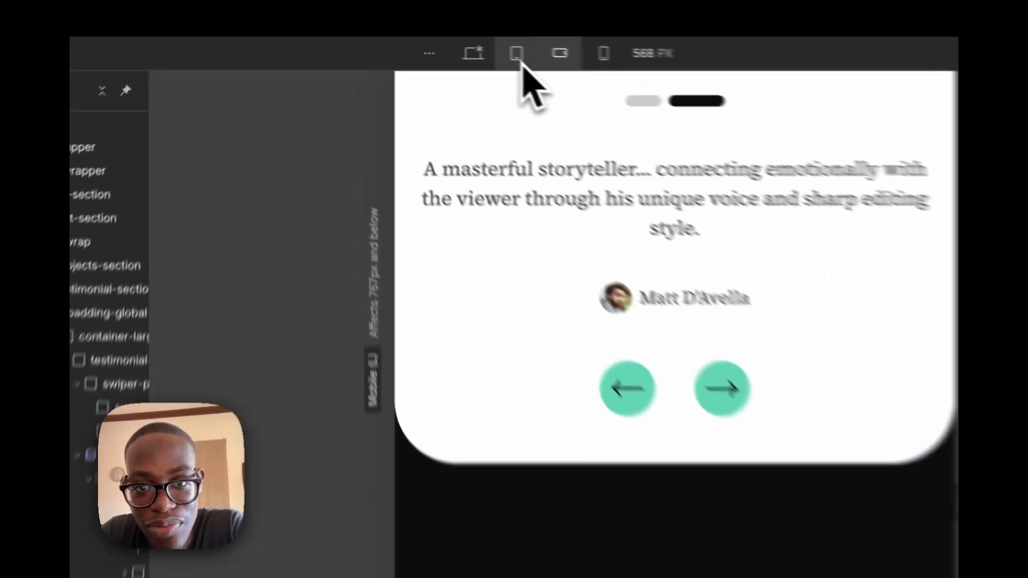
click(410, 33)
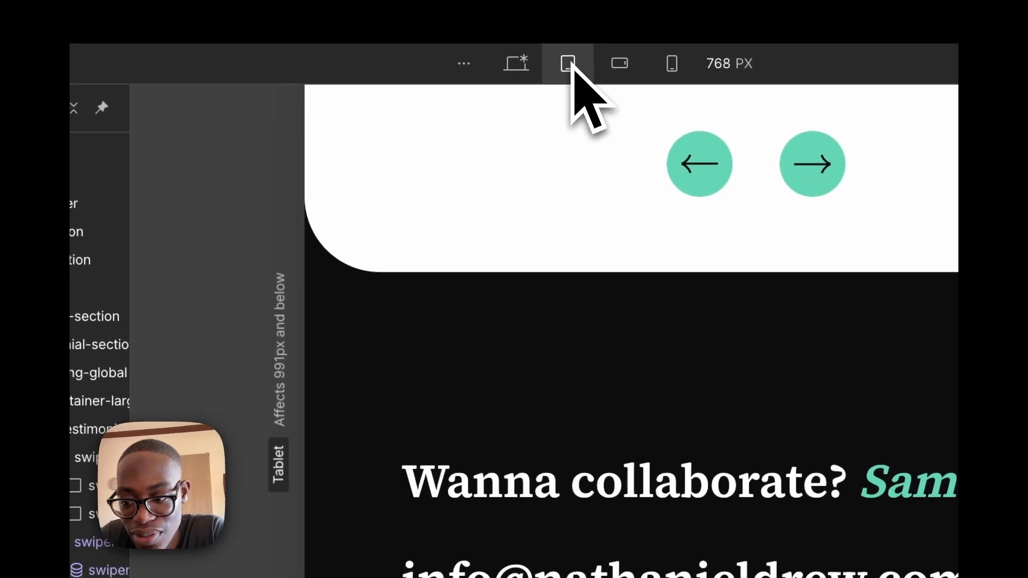
click(634, 63)
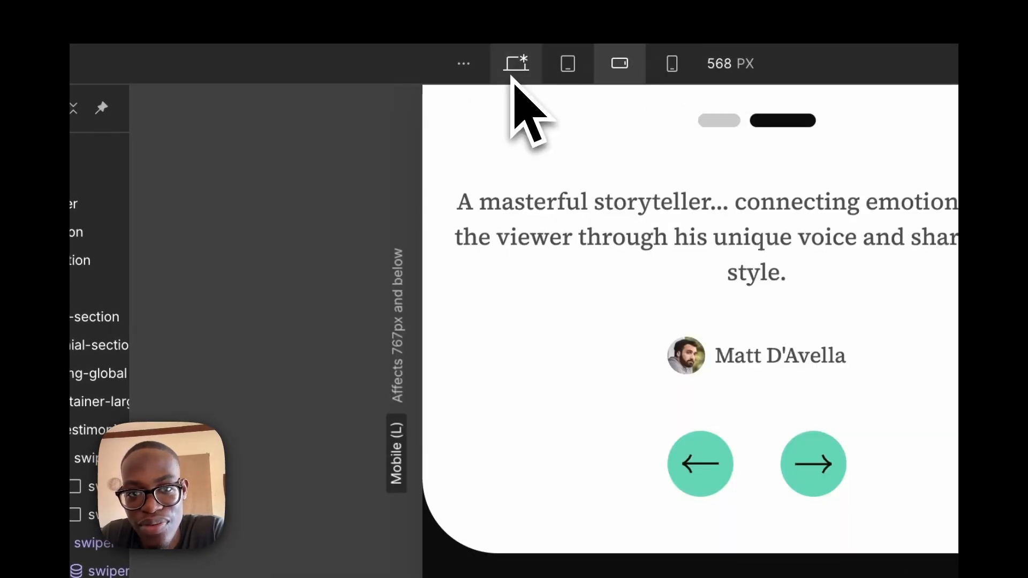
click(563, 71)
click(517, 63)
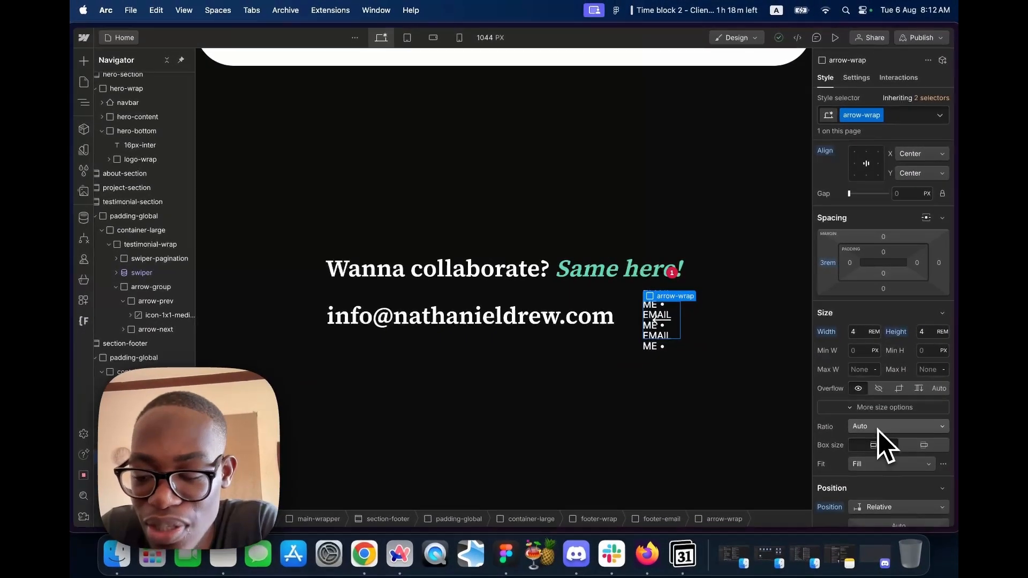
scroll(886, 447, down, 5)
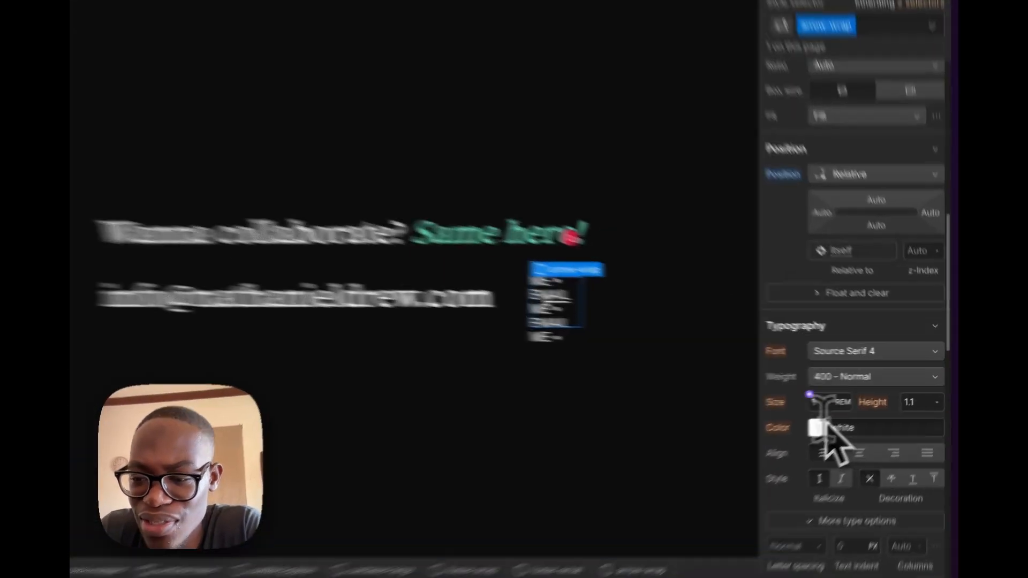
click(825, 402)
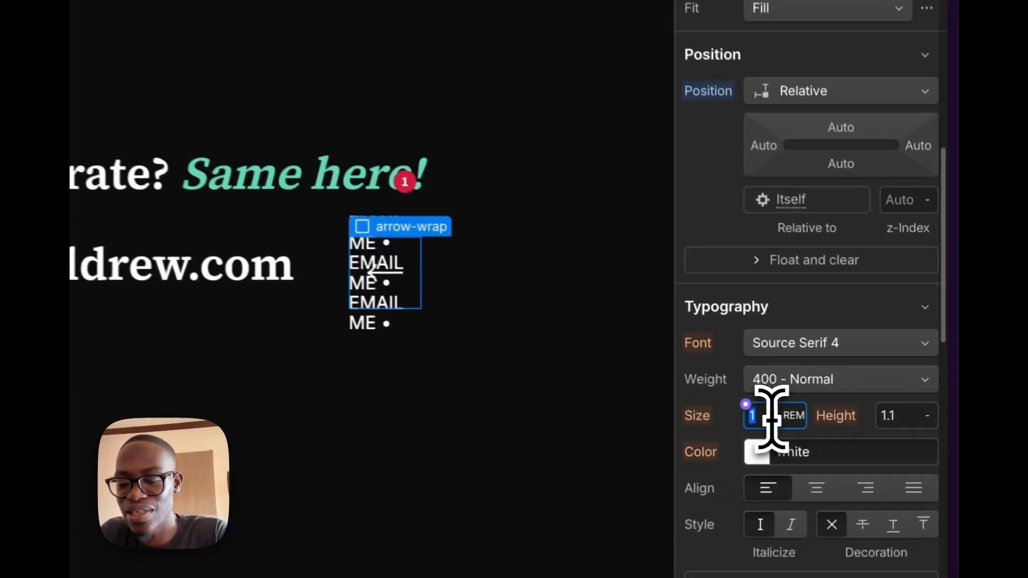
text(.)
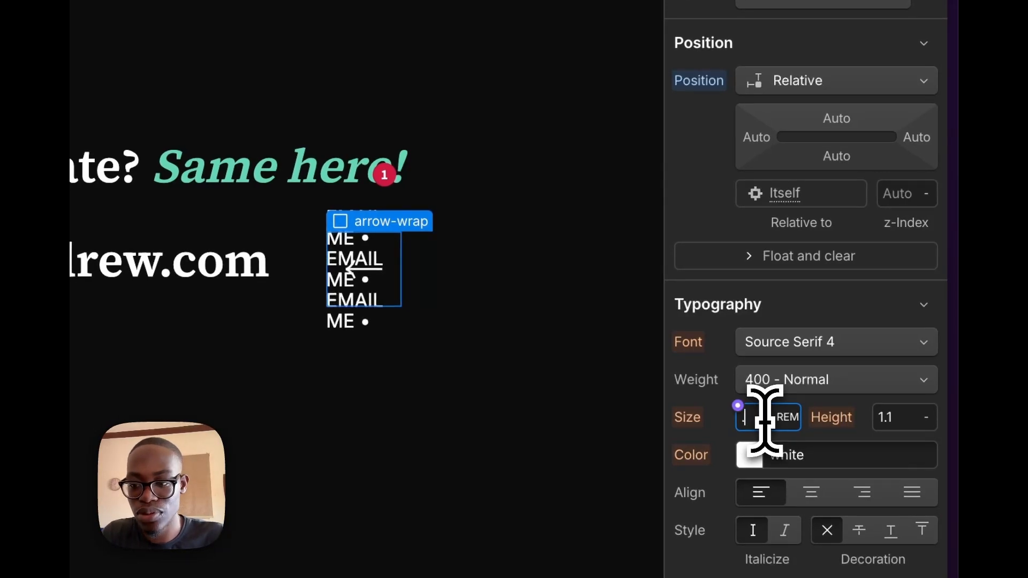
click(576, 473)
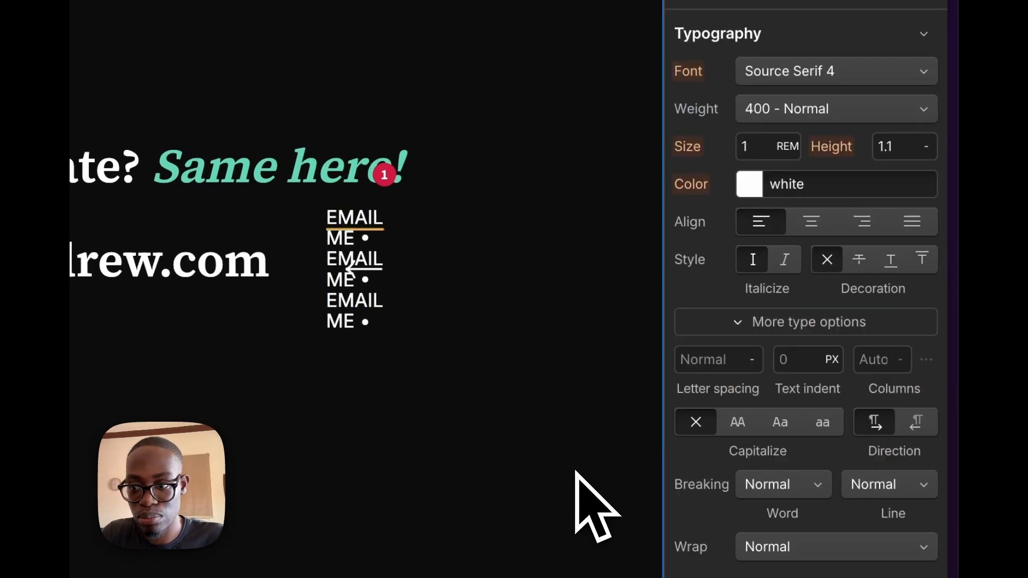
- Reduce the footer-text badge's font size at the mobile landscape breakpoint and publish the site to the staging domain
click(374, 298)
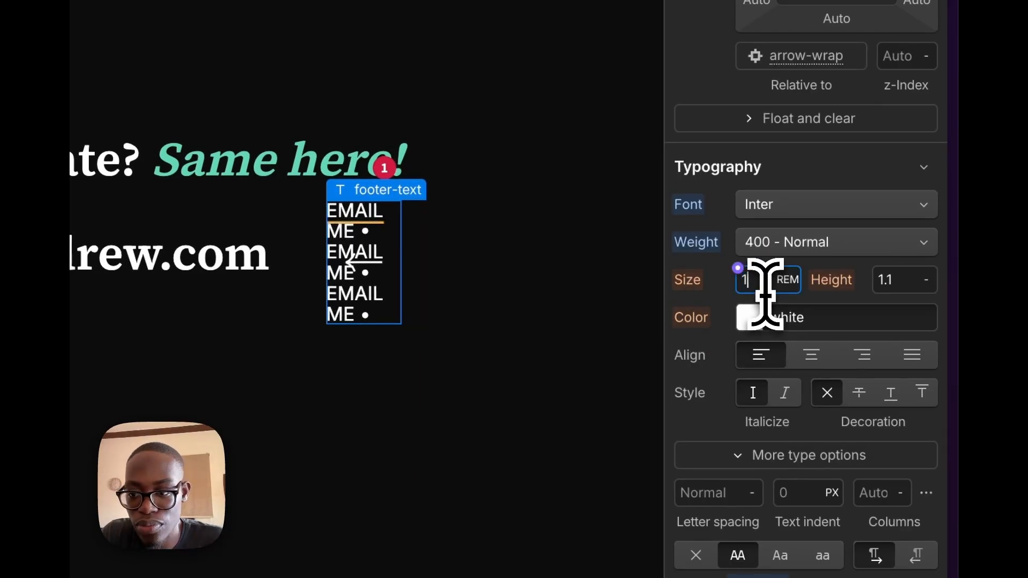
text(.3)
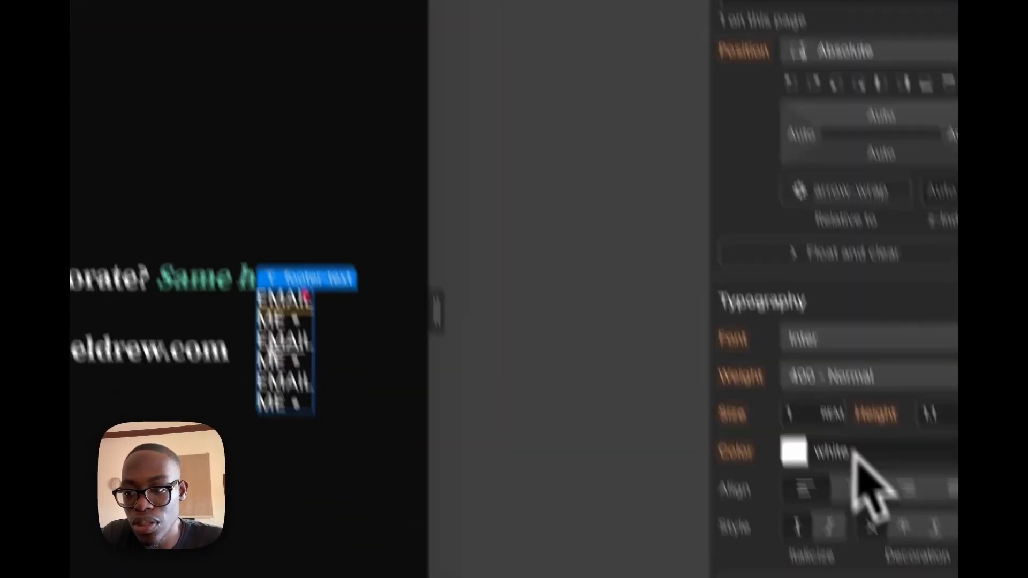
click(802, 412)
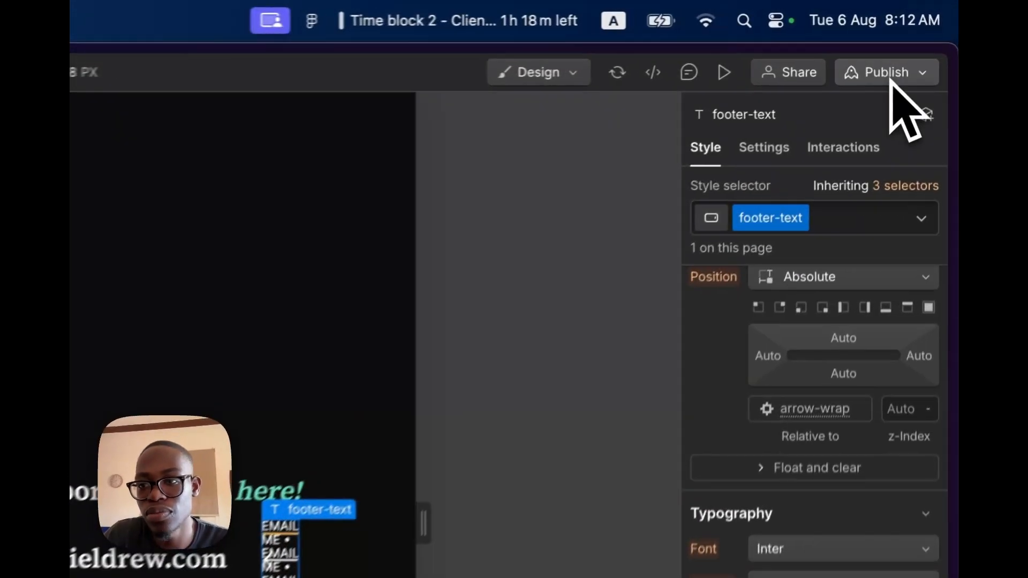
click(891, 81)
click(825, 450)
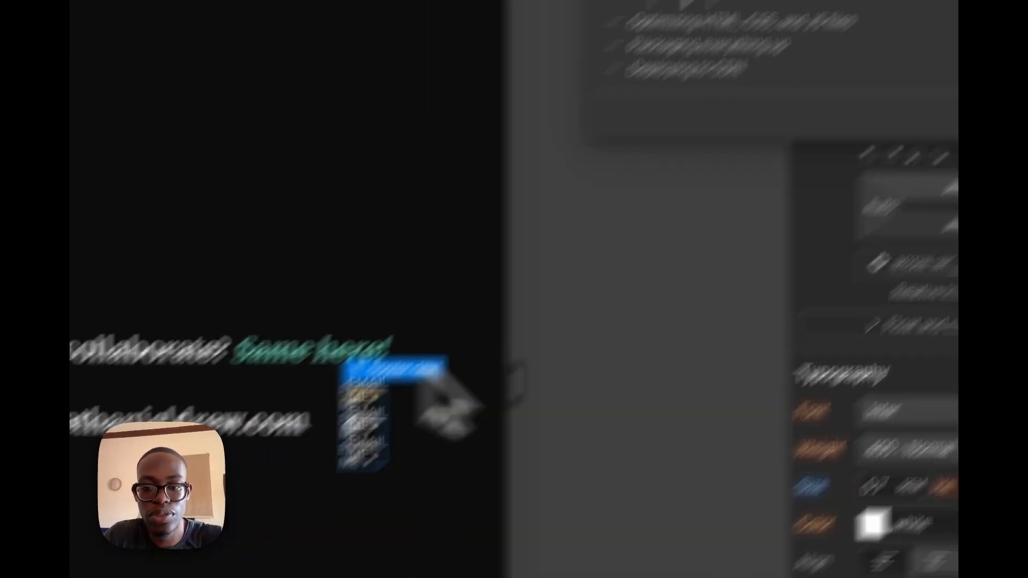
- Check the mobile footer's email link in Figma, and wrap the email address in Webflow in a text span with the class email-text
key(ctrl+Left)
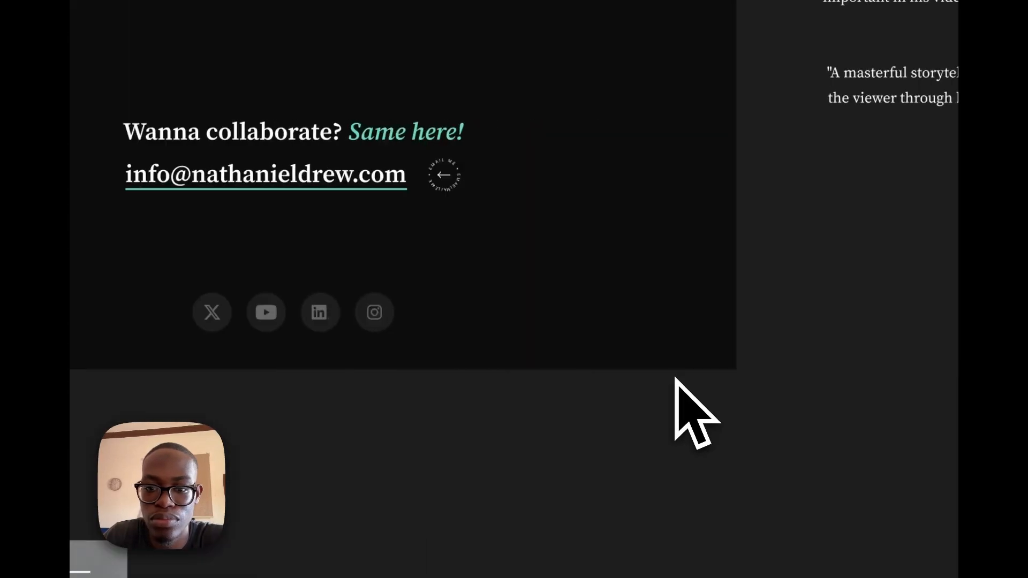
key(ctrl+Right)
click(325, 256)
double_click(552, 322)
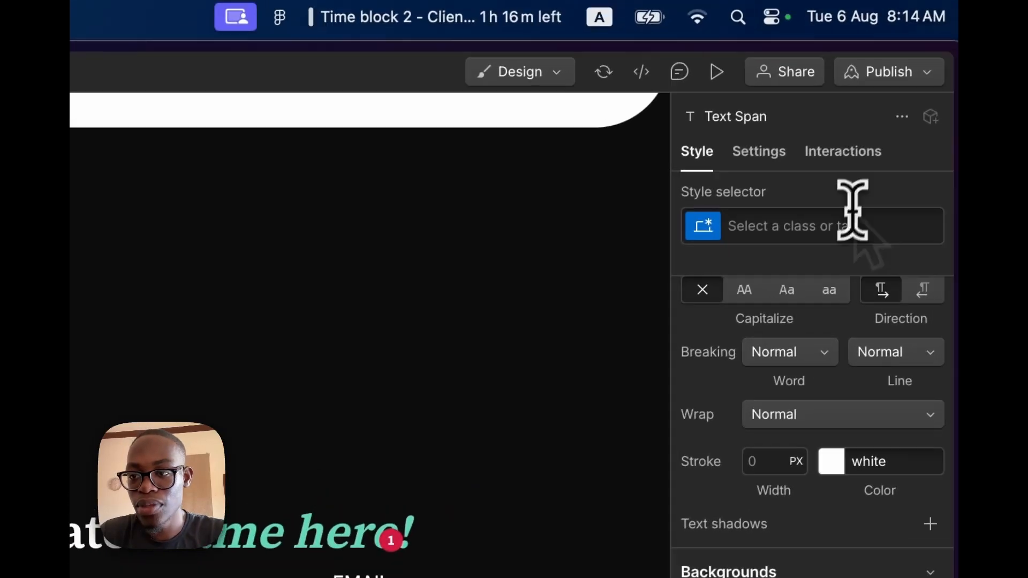
click(845, 226)
text(email-text)
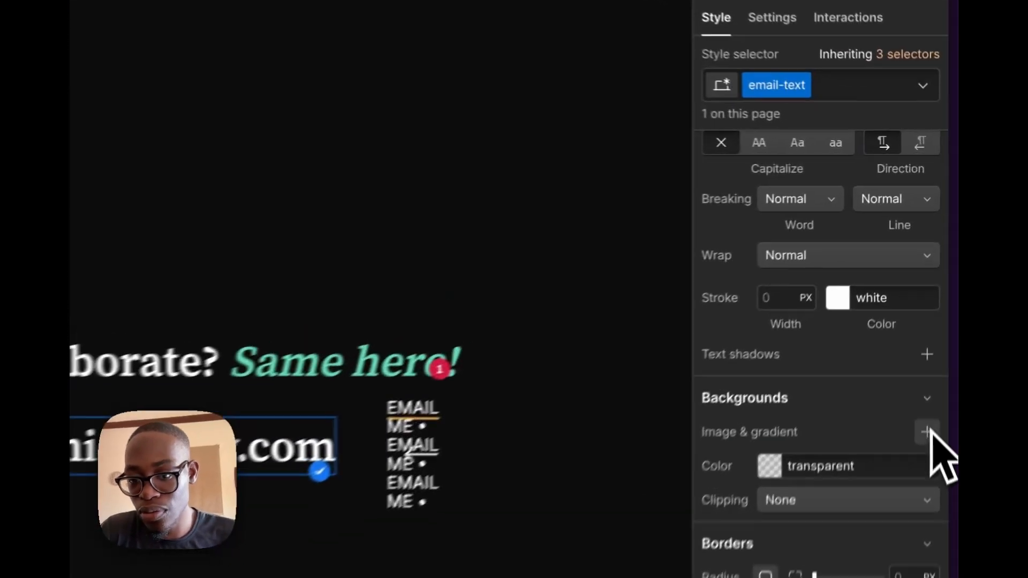
- Add a linear gradient background to the email-text span and pick a green shade for its first colour stop
click(942, 307)
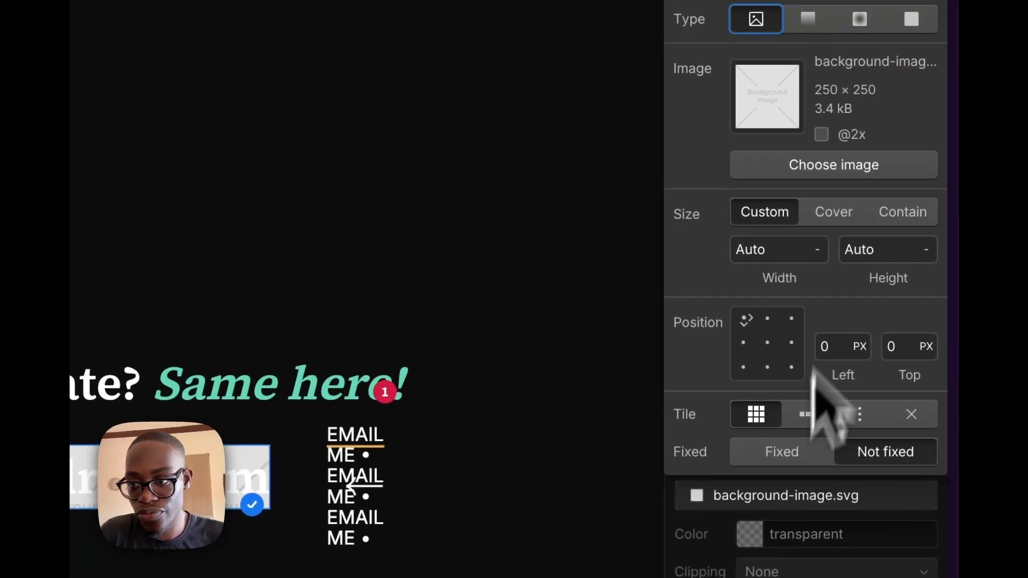
click(808, 28)
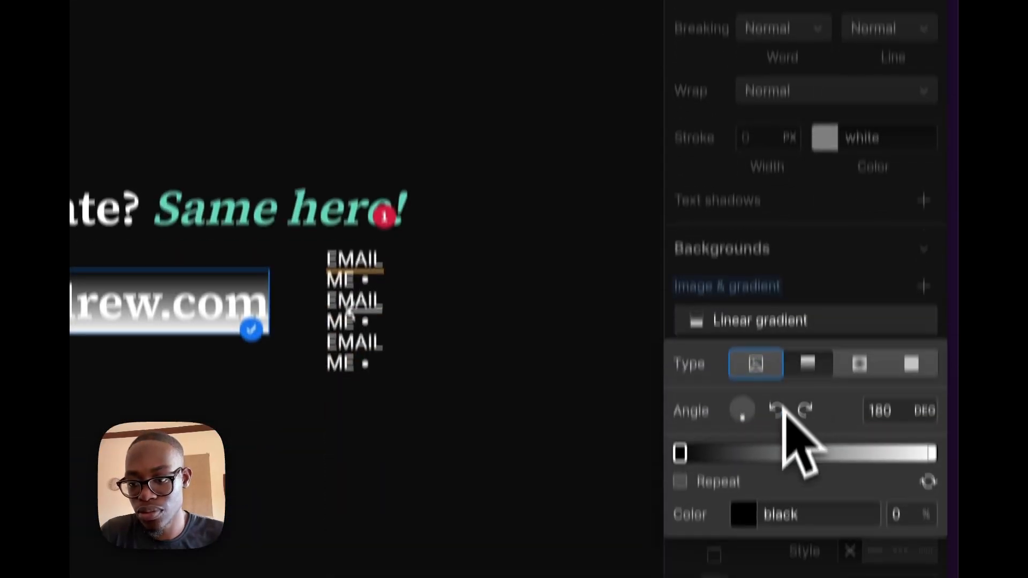
click(748, 450)
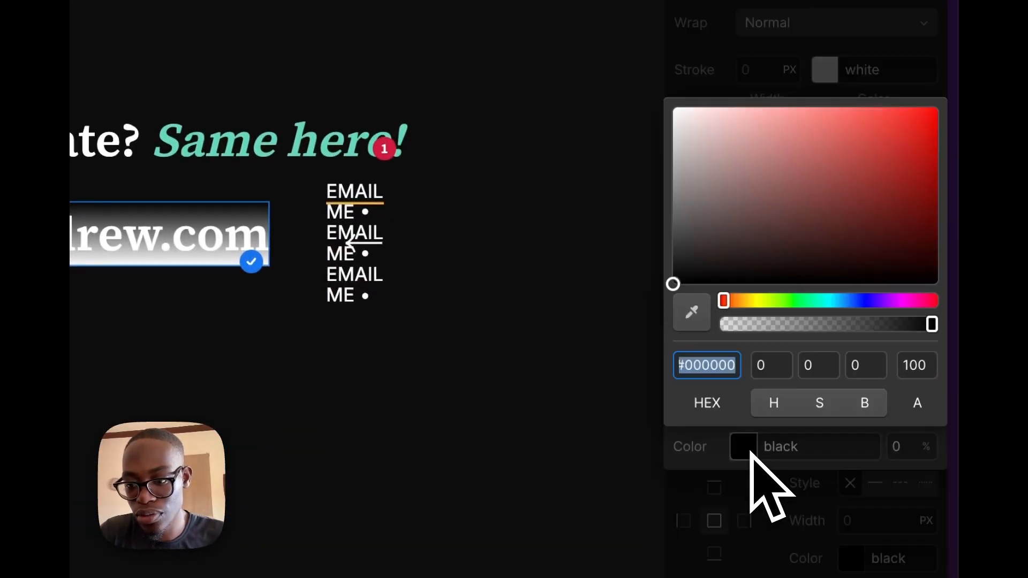
click(792, 302)
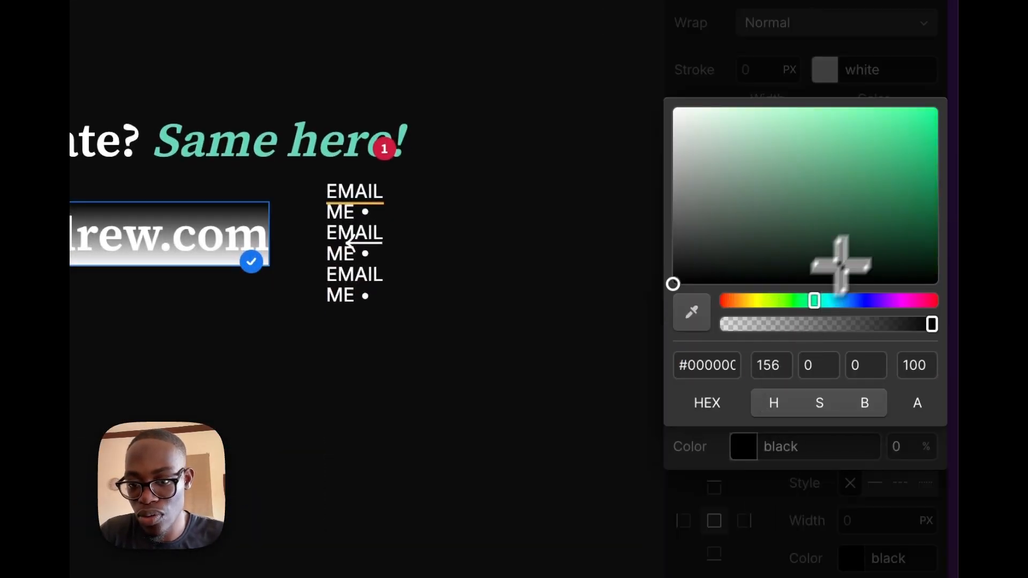
drag(841, 265, 905, 127)
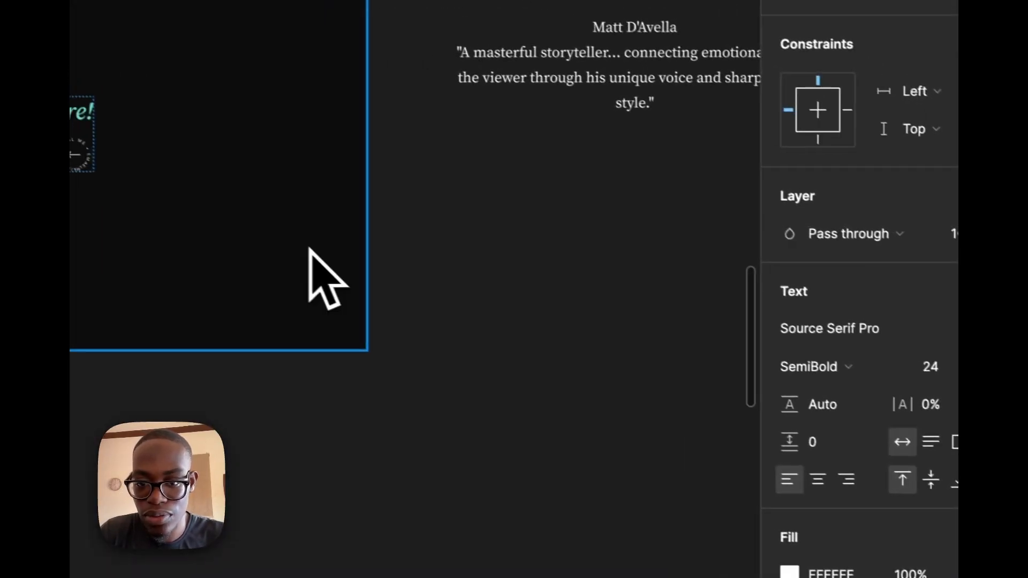
- Look up the green among the mobile footer frame's colours in Figma, and set the email-text gradient's first stop to #63d7b4 in Webflow
click(309, 247)
scroll(930, 312, down, 4)
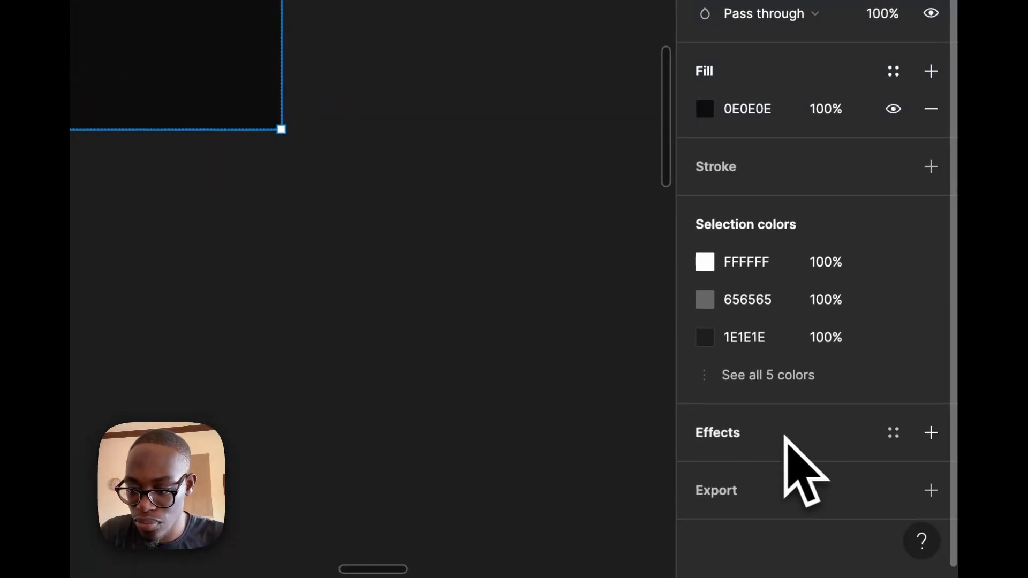
click(803, 376)
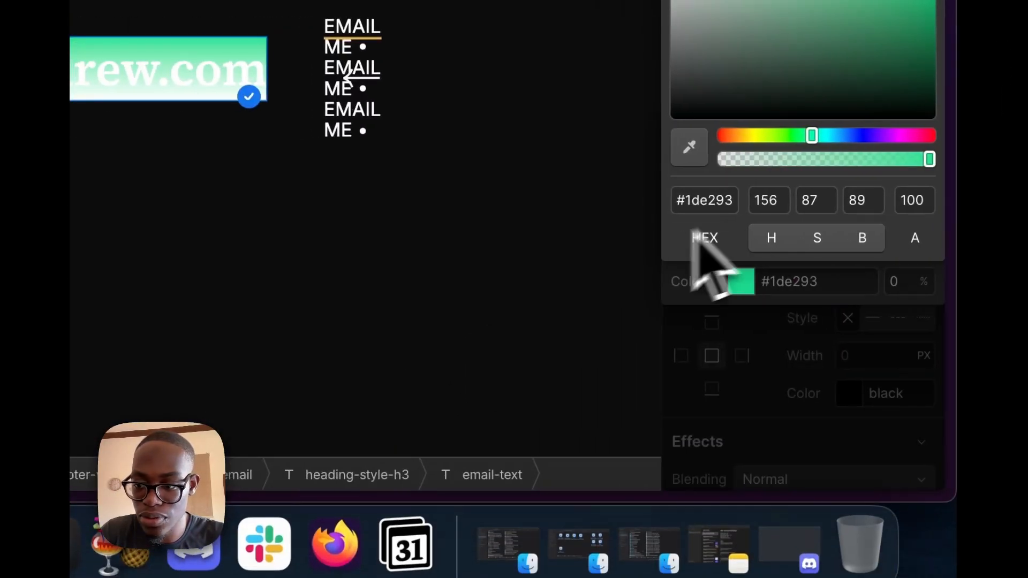
drag(679, 200, 703, 202)
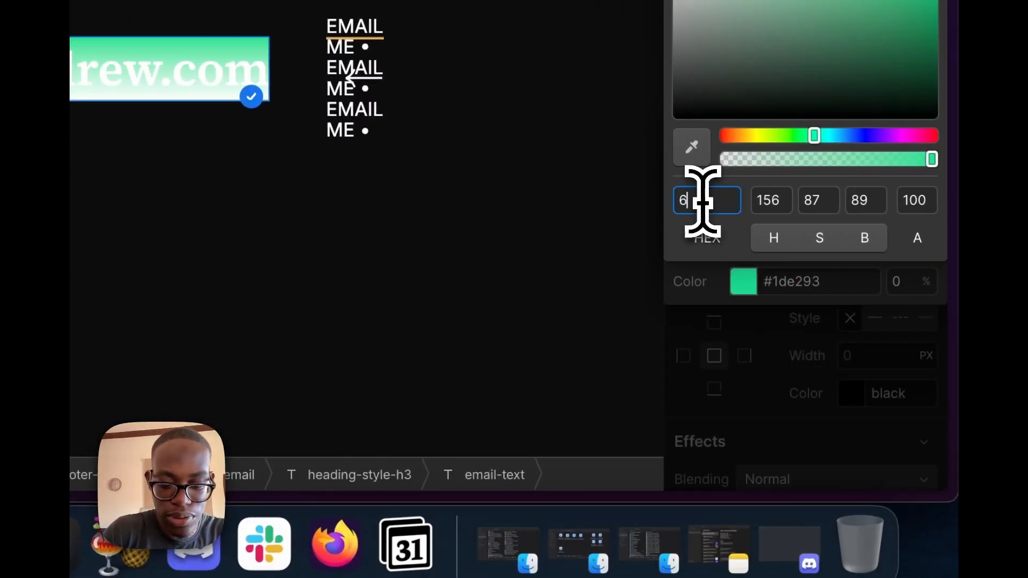
text(63d7b4)
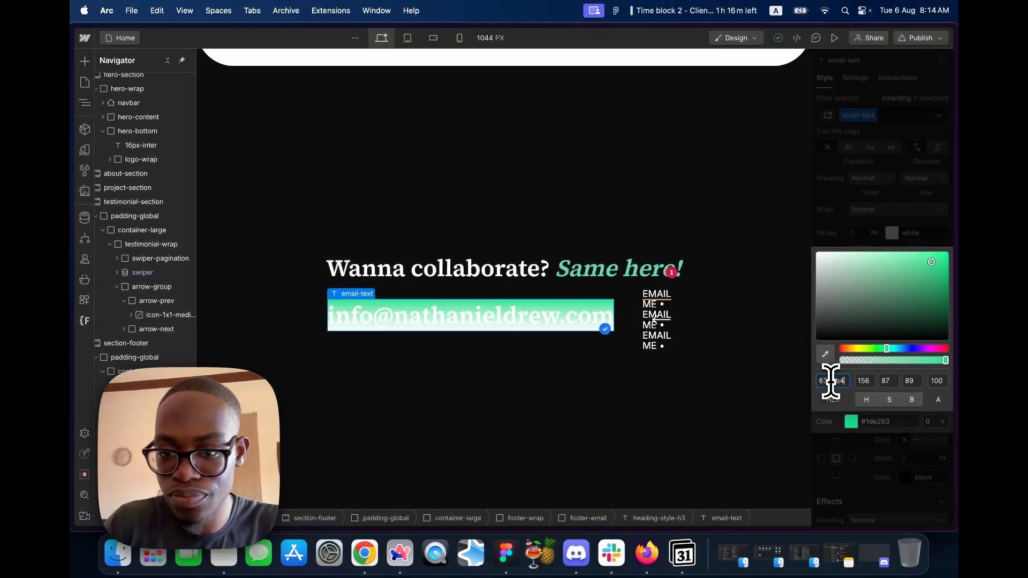
key(Return)
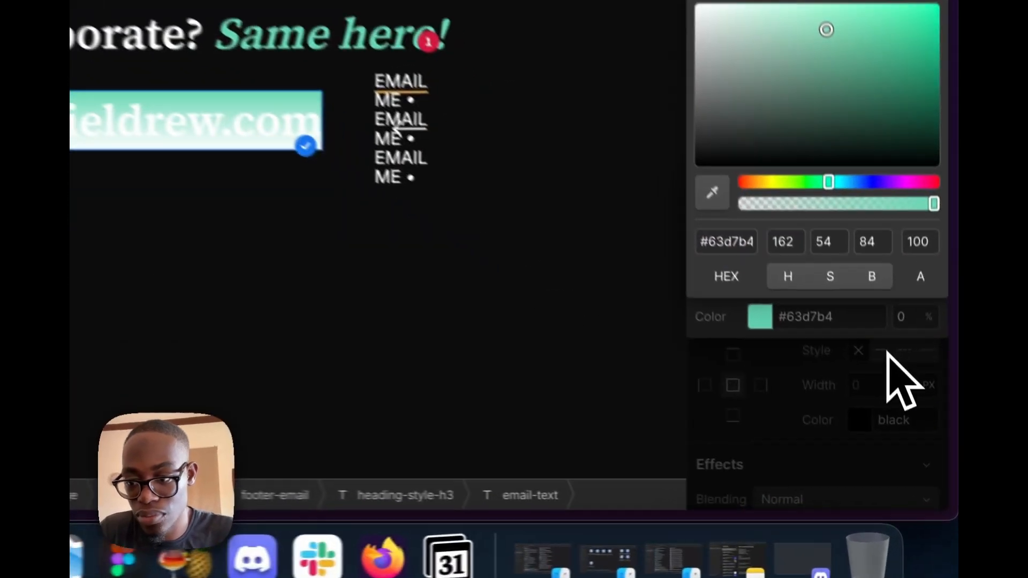
- Set the email-text gradient's end colour stop to the same green, #63d7b4
click(920, 440)
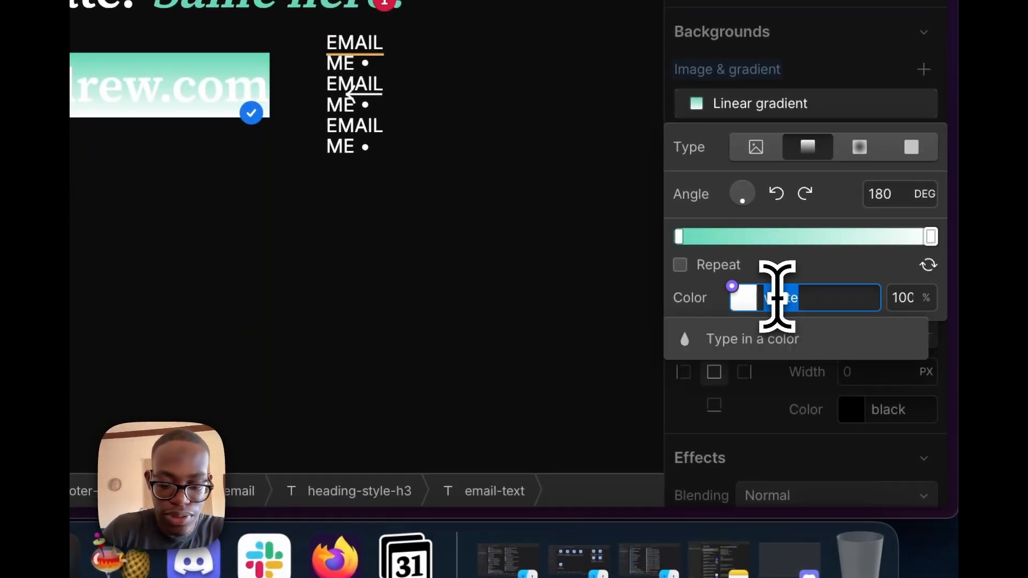
click(777, 297)
text(63d7)
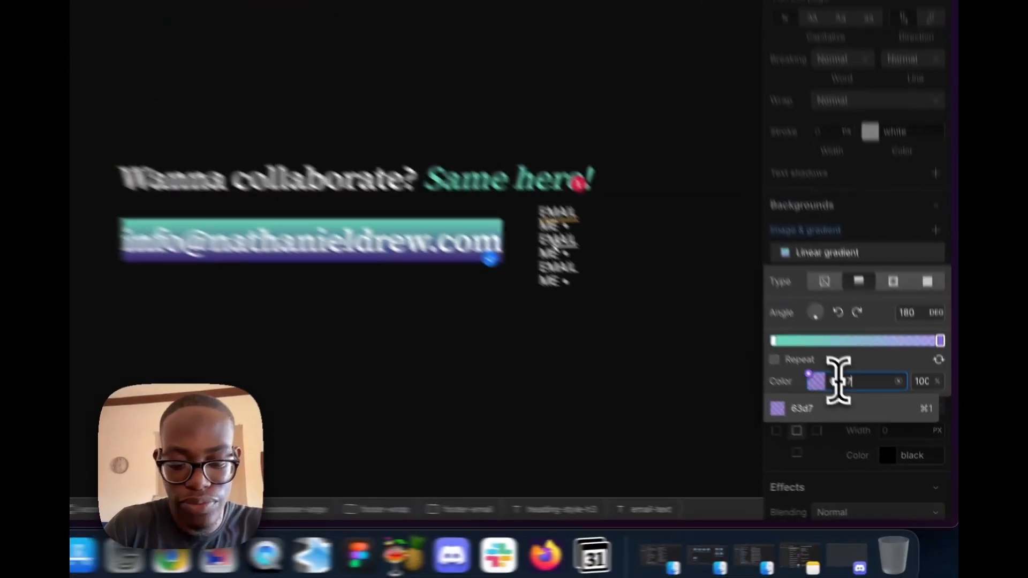
text(b)
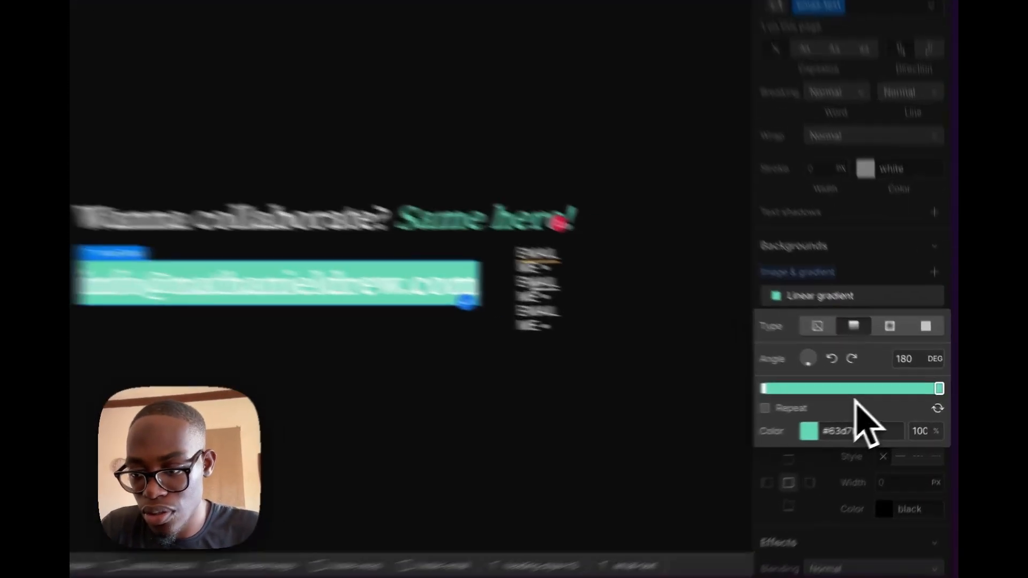
- Add a middle stop at 50% to the gradient, colour it dark green #0f664c, and set the gradient angle to 106 degrees
click(888, 391)
drag(888, 391, 883, 391)
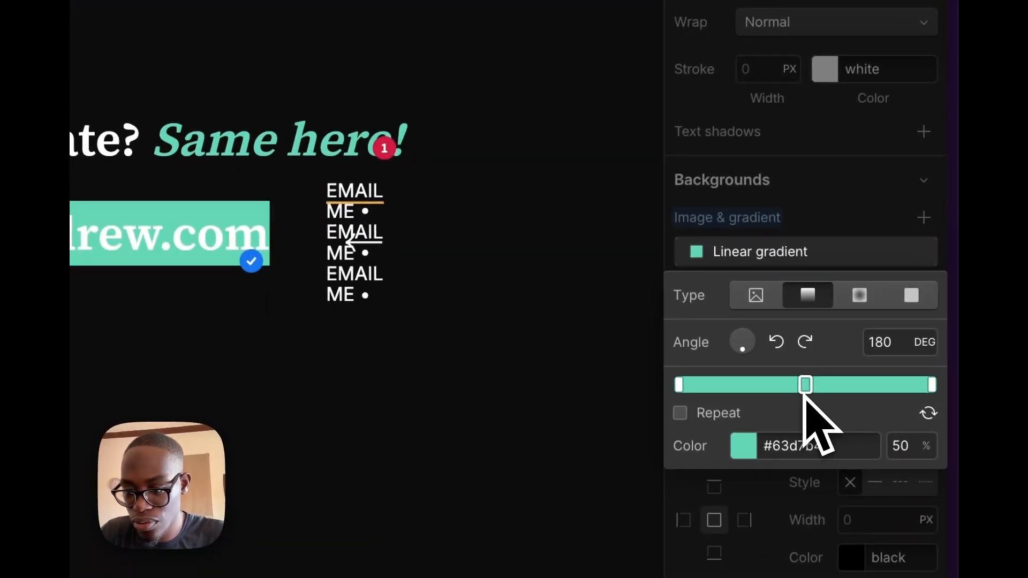
click(742, 452)
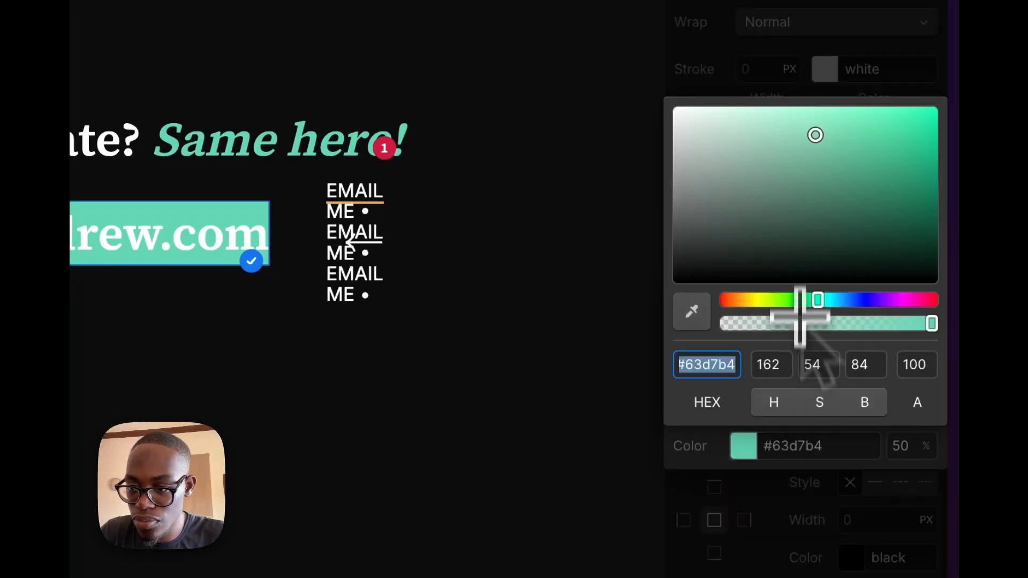
click(816, 223)
click(895, 131)
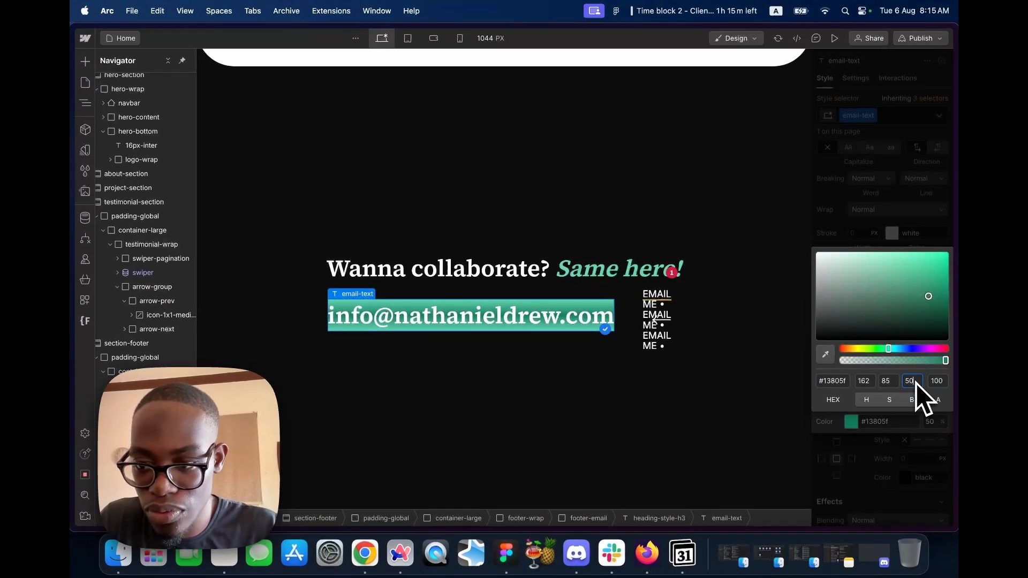
key(shift+Down)
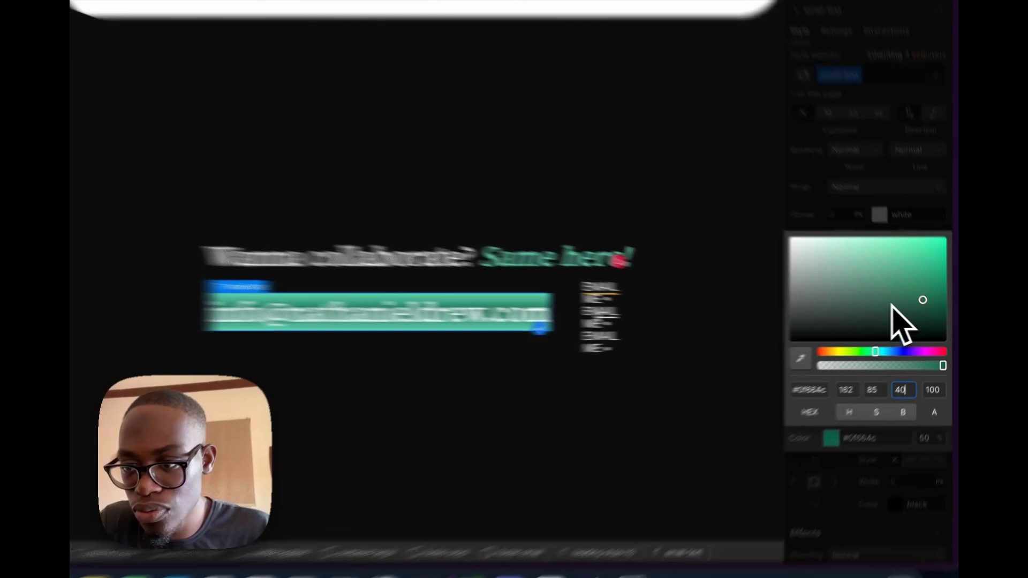
click(926, 226)
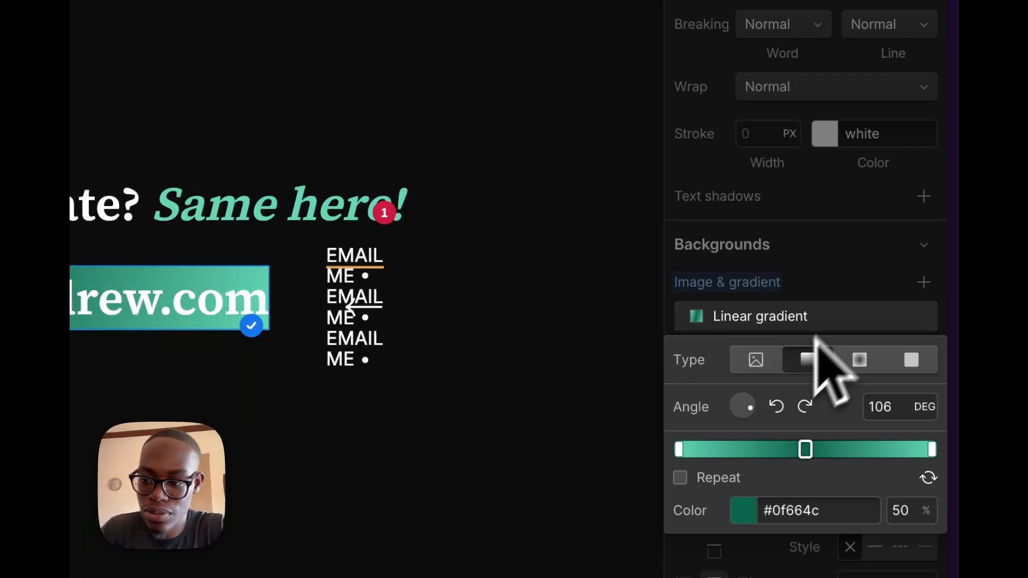
click(850, 290)
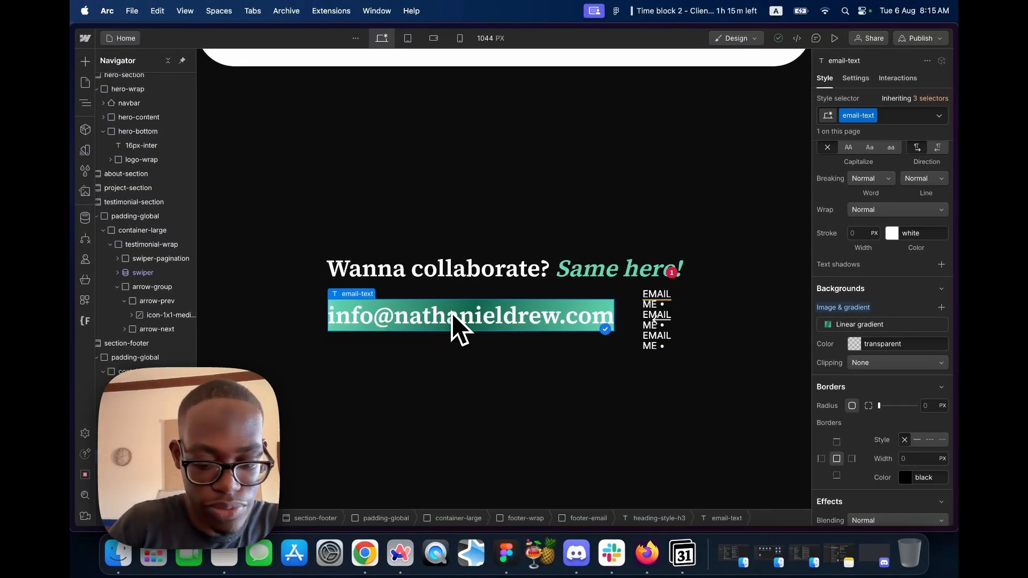
- Insert a Code Embed element into the footer-email block, with opening and closing style tags as its code
key(super+k)
text(cu)
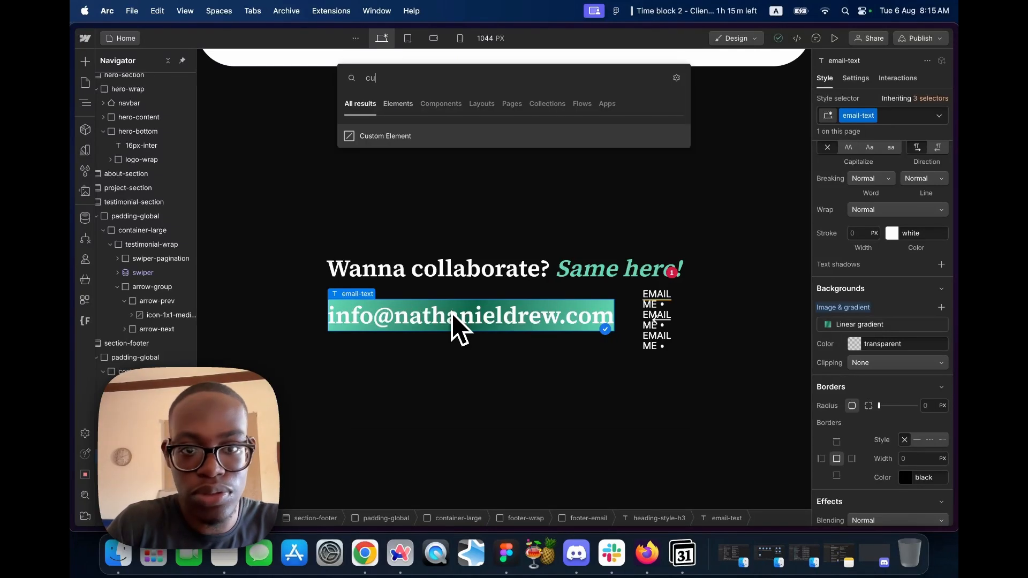
key(BackSpace)
key(BackSpace)
text(em)
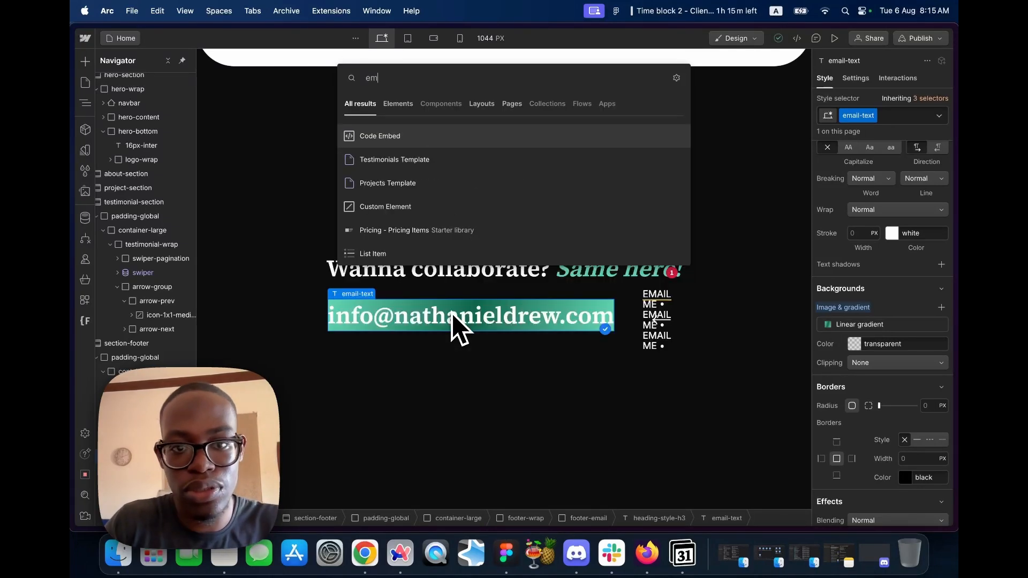
key(Return)
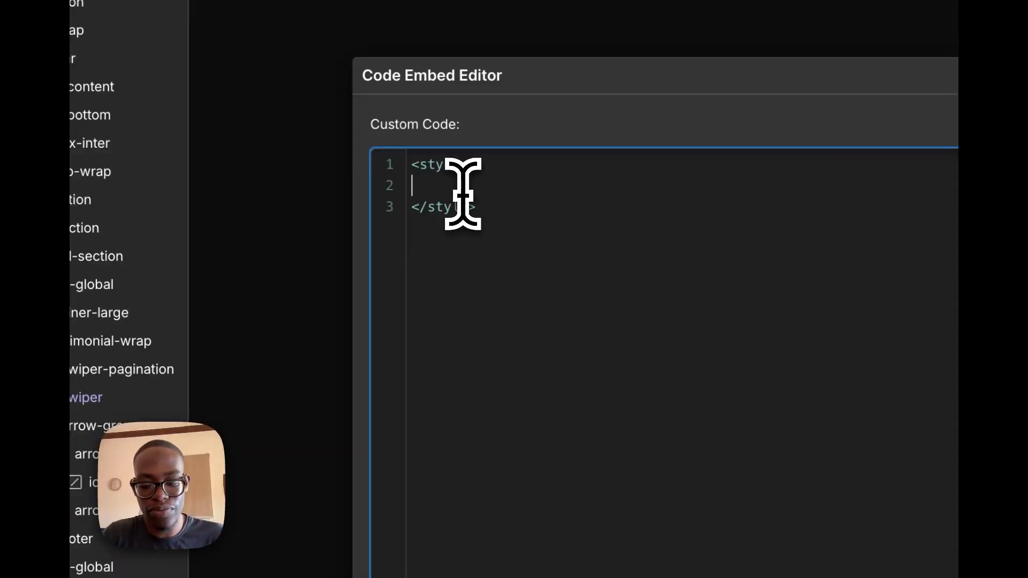
- Create an empty CSS rule for the .email-text class between the style tags
text(email)
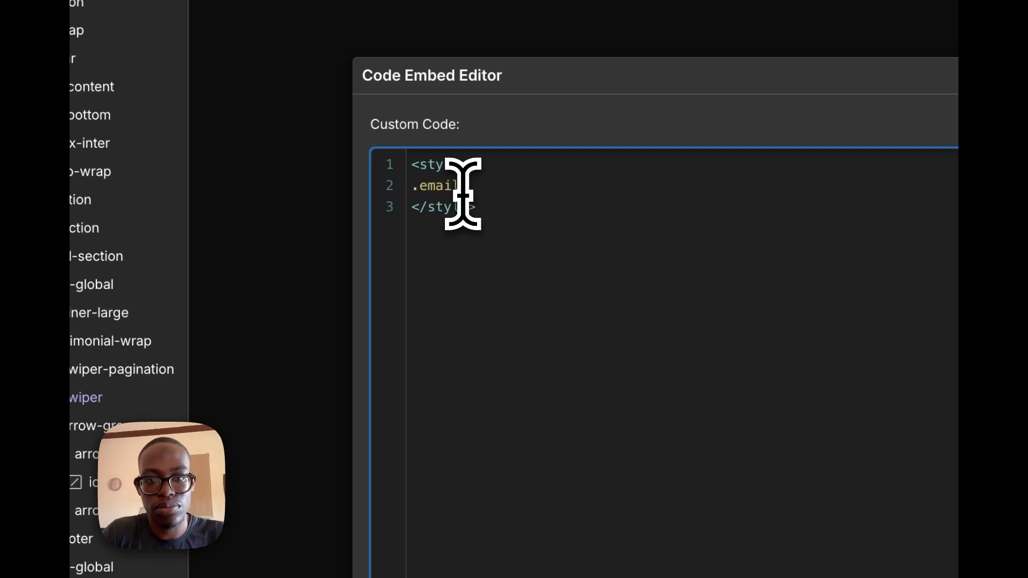
text(-text)
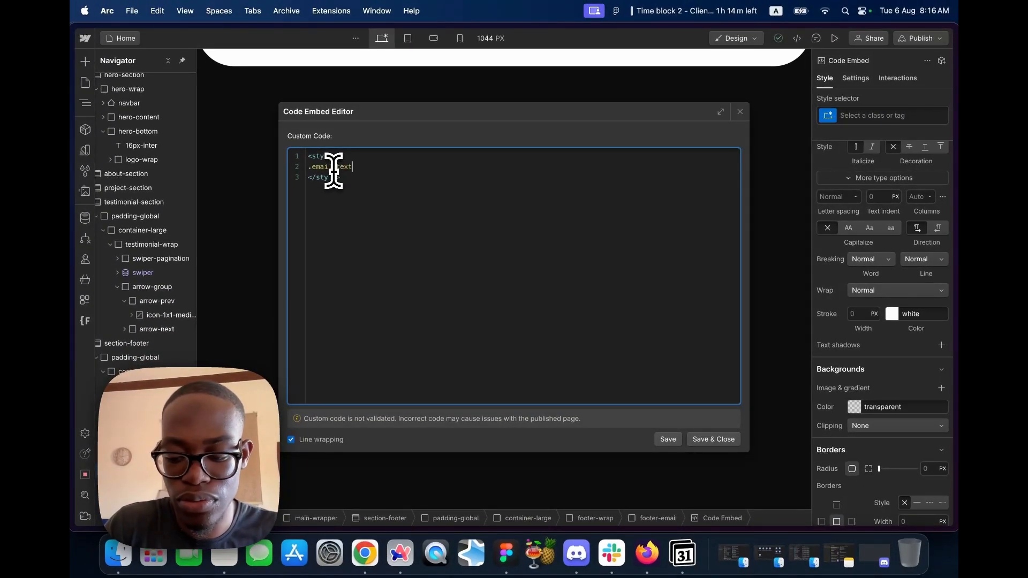
text( {)
key(Return)
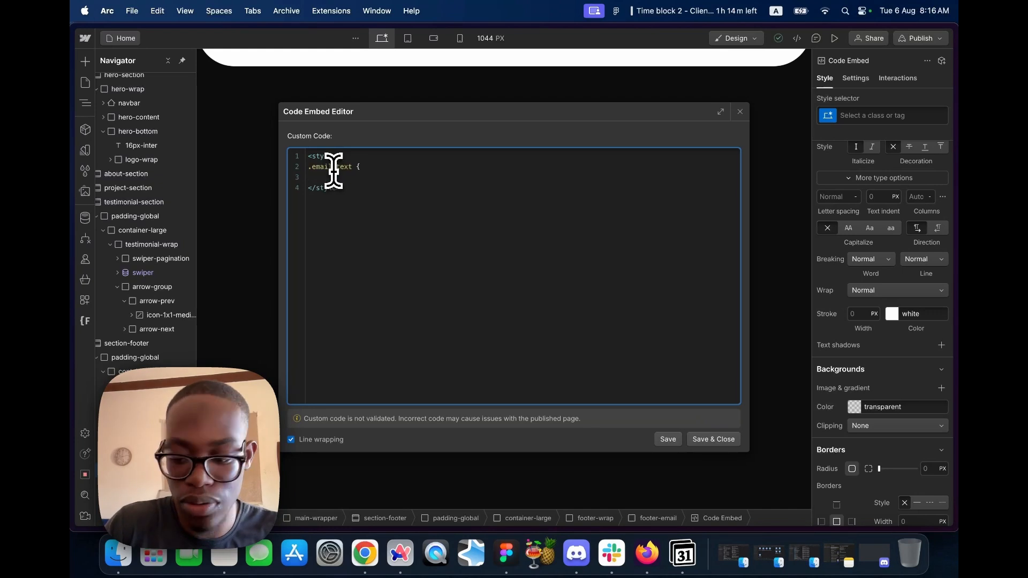
key(Return)
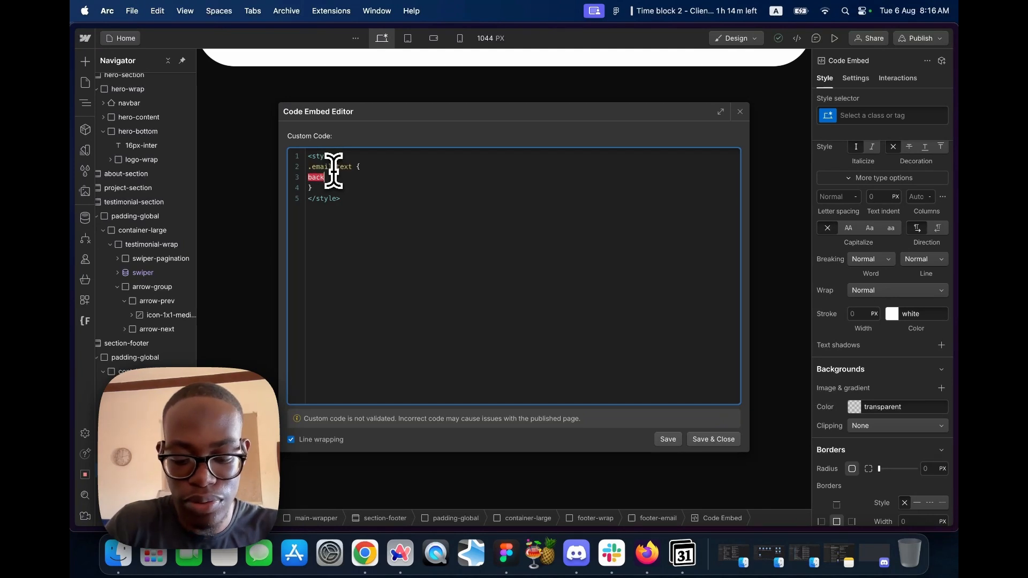
- Add background-size: 100% 5px and a background-repeat declaration with no-repeat to the .email-text rule
text(background)
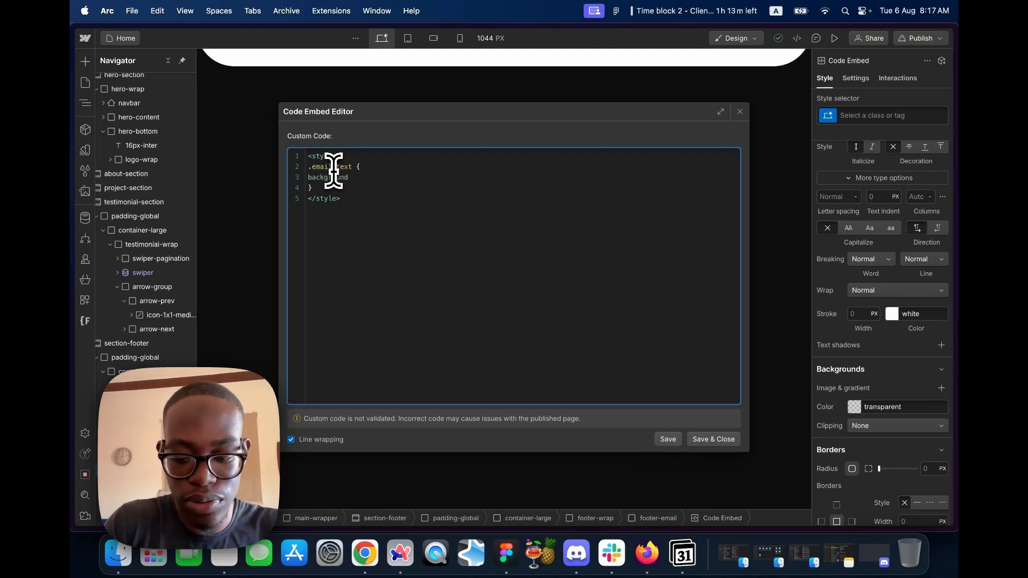
text(-size: 100% 5)
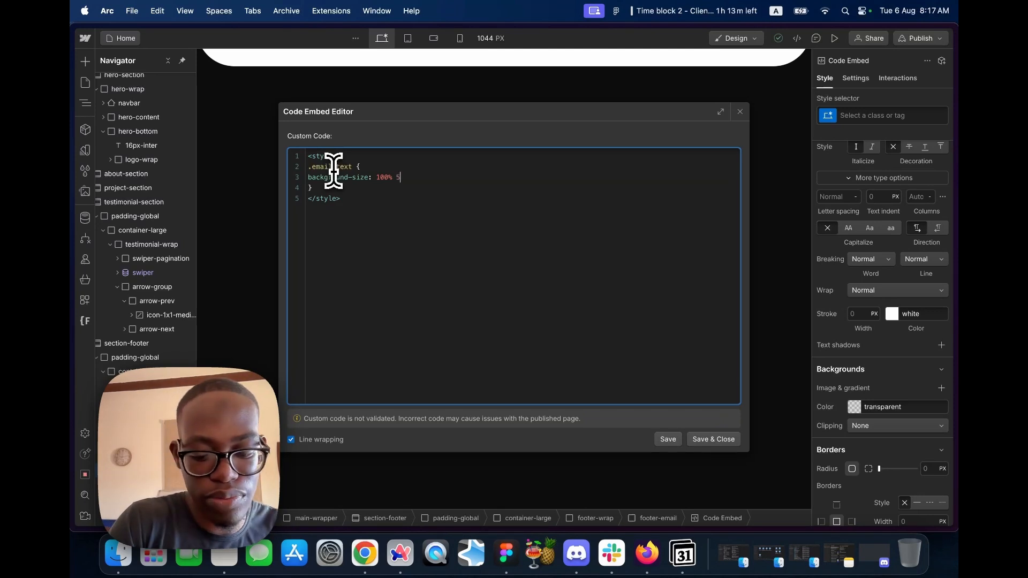
text(px;)
key(Return)
text(backgrou)
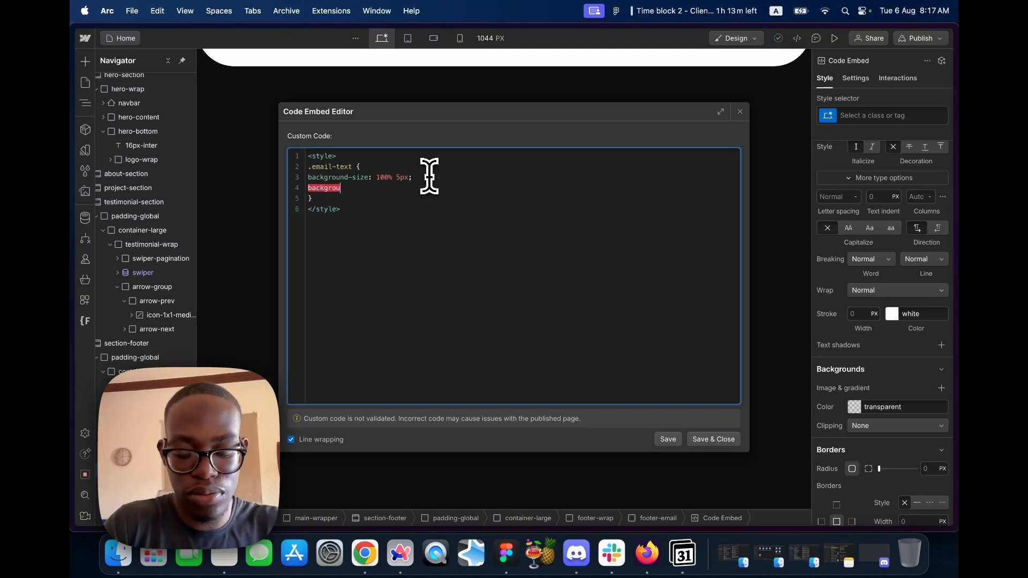
text(nd-)
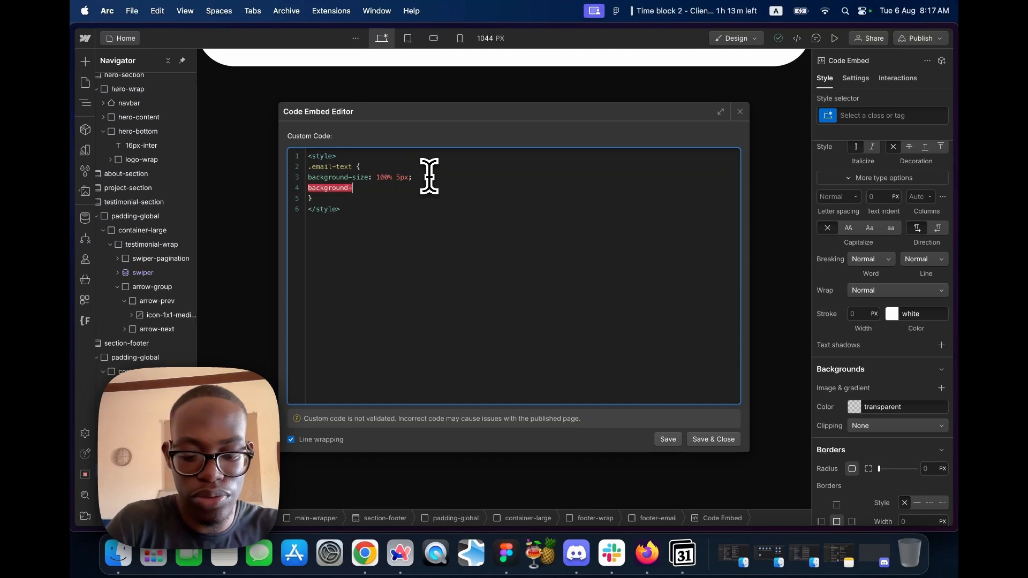
text(repeat; no-repeat)
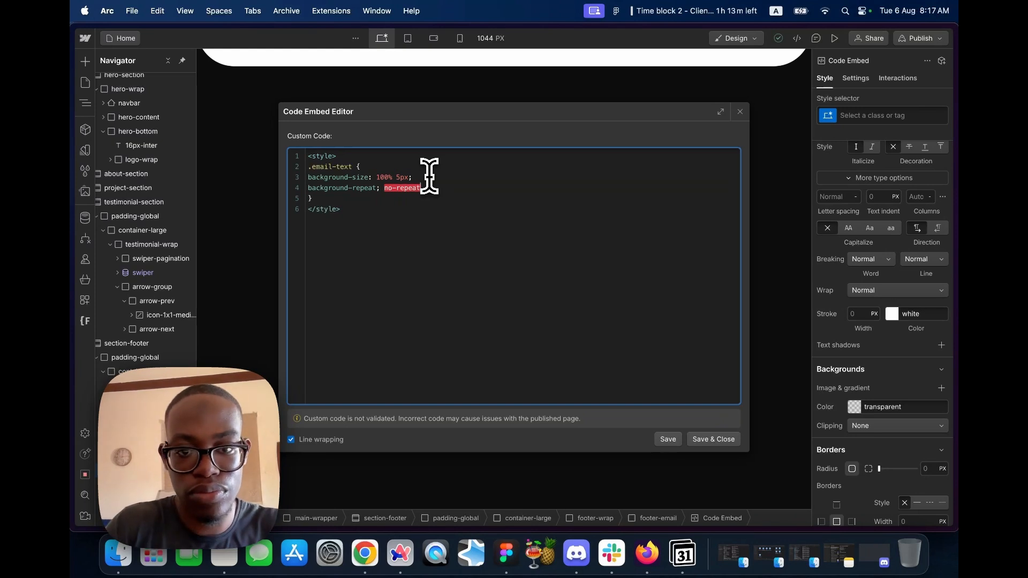
- Complete the .email-text rule with background-repeat: no-repeat; and background-position: bottom right; and save the embed code
text(;)
key(Return)
text(backgroun)
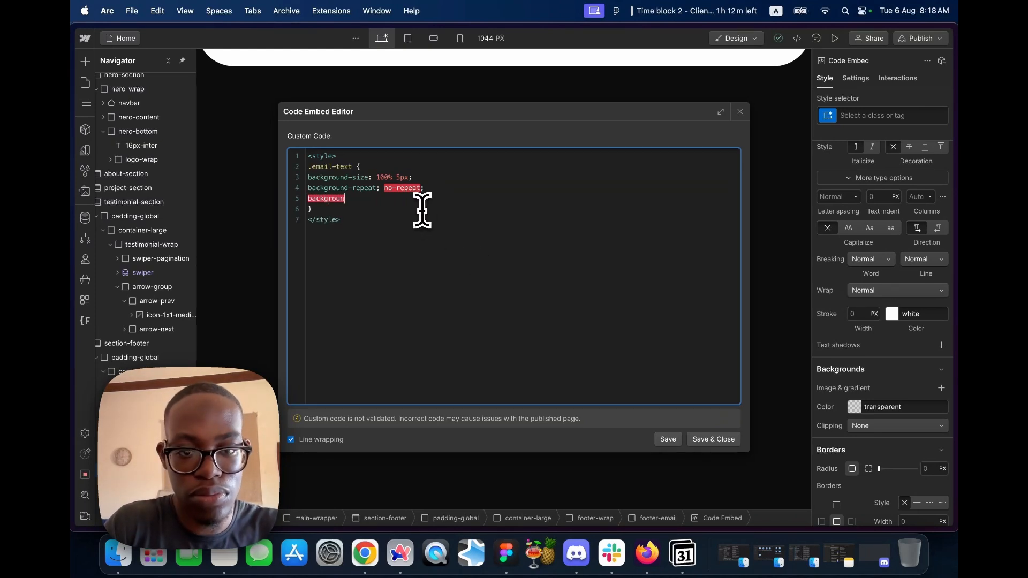
text(d-p)
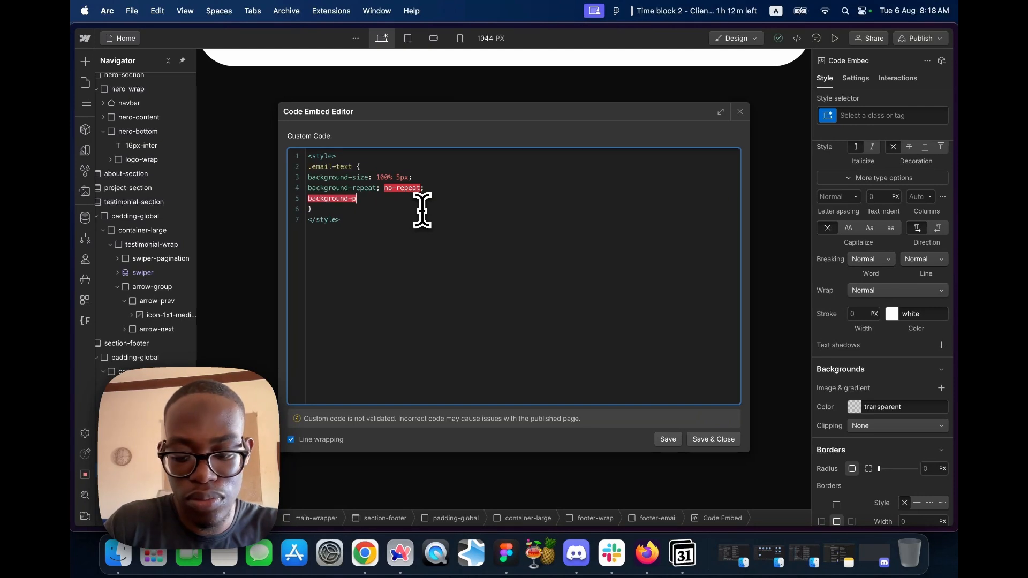
text(osition:)
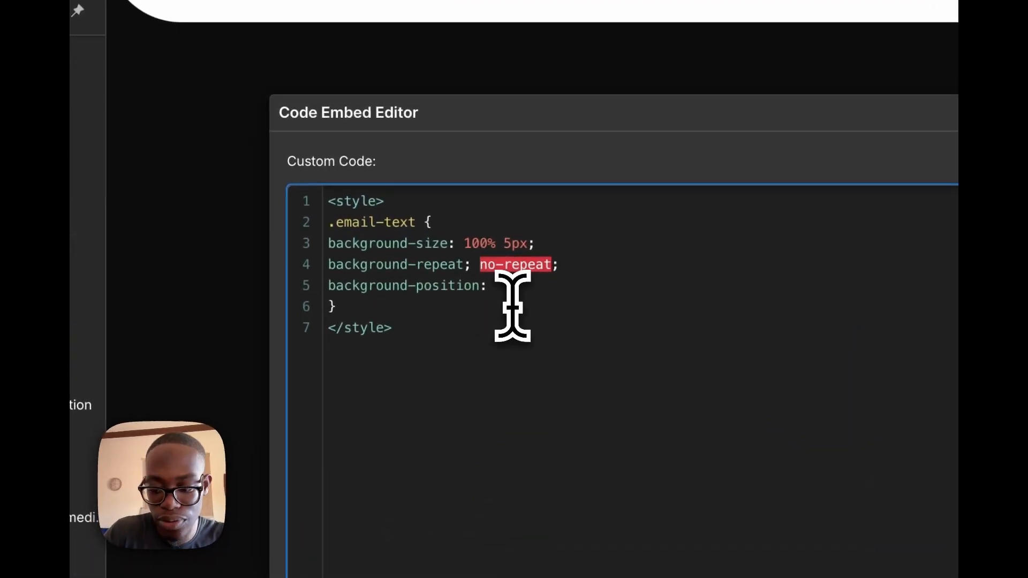
key(BackSpace)
text(:)
click(534, 286)
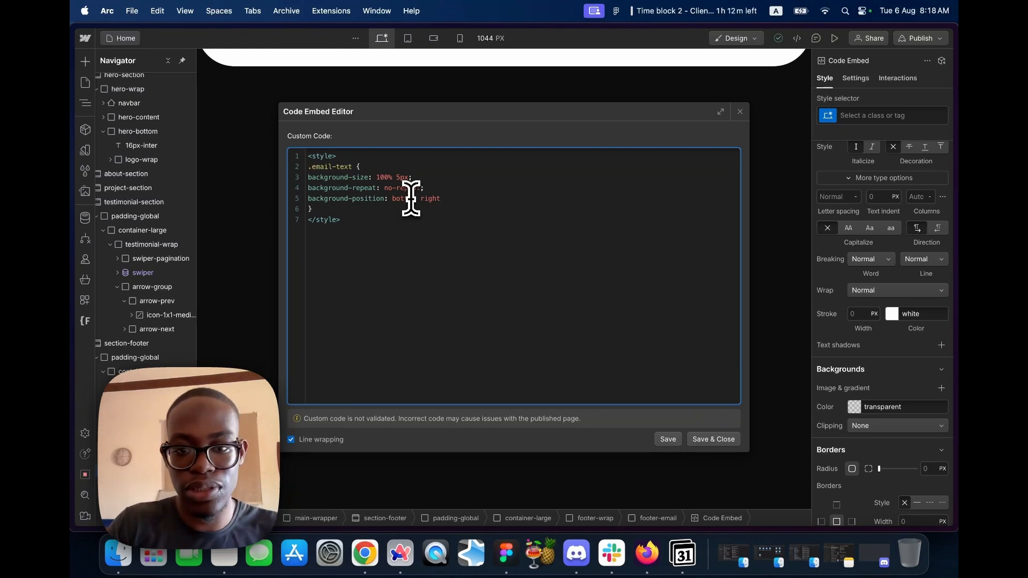
key(BackSpace)
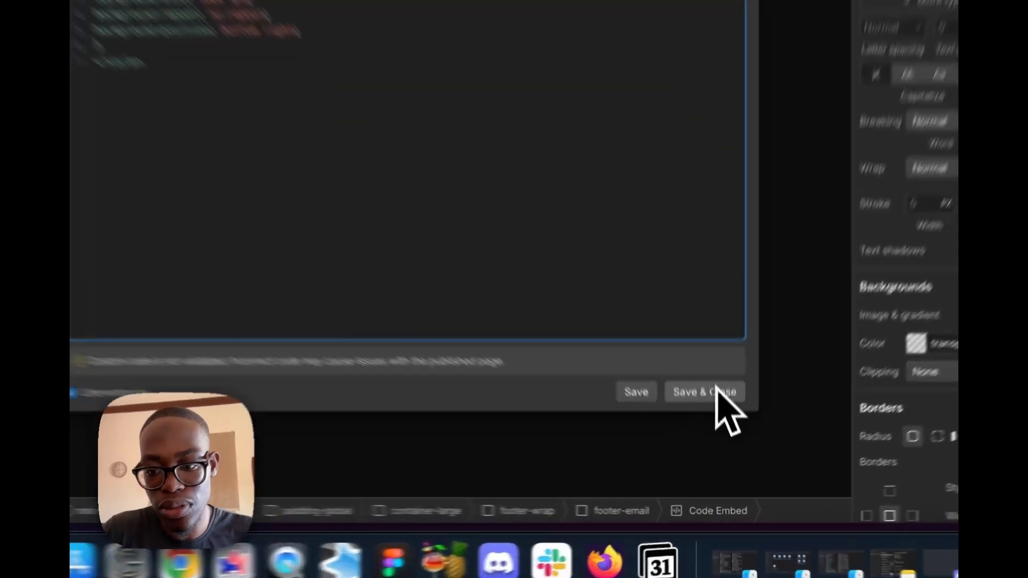
click(714, 439)
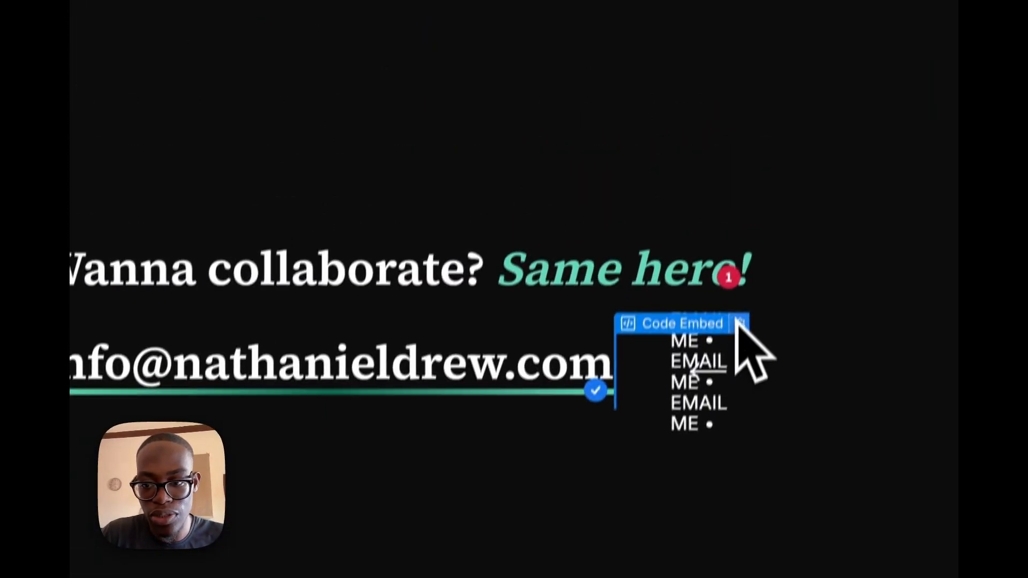
- Reopen the footer's code embed, set the .email-text background-size to 10% 5px, and save it
click(740, 322)
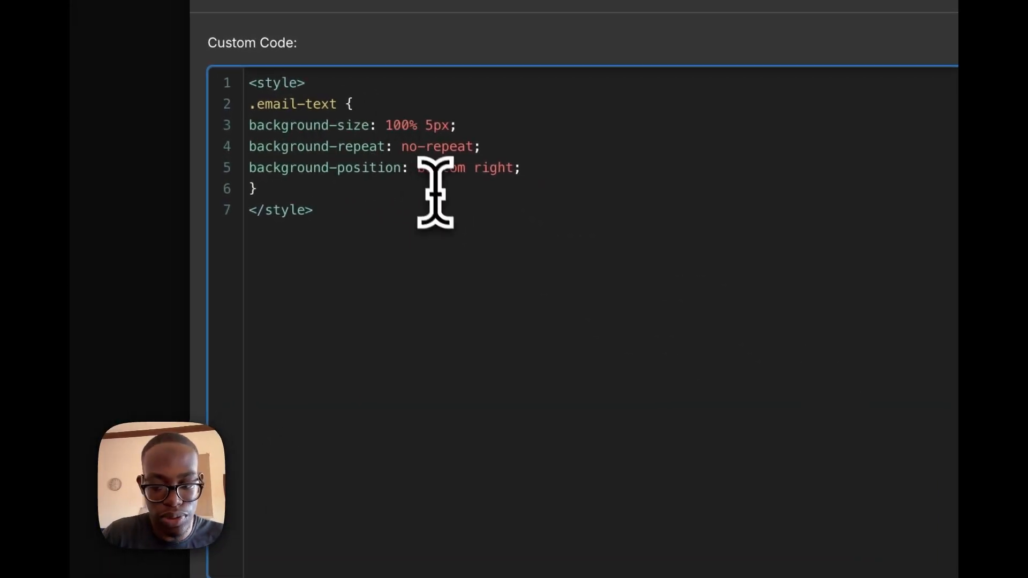
key(BackSpace)
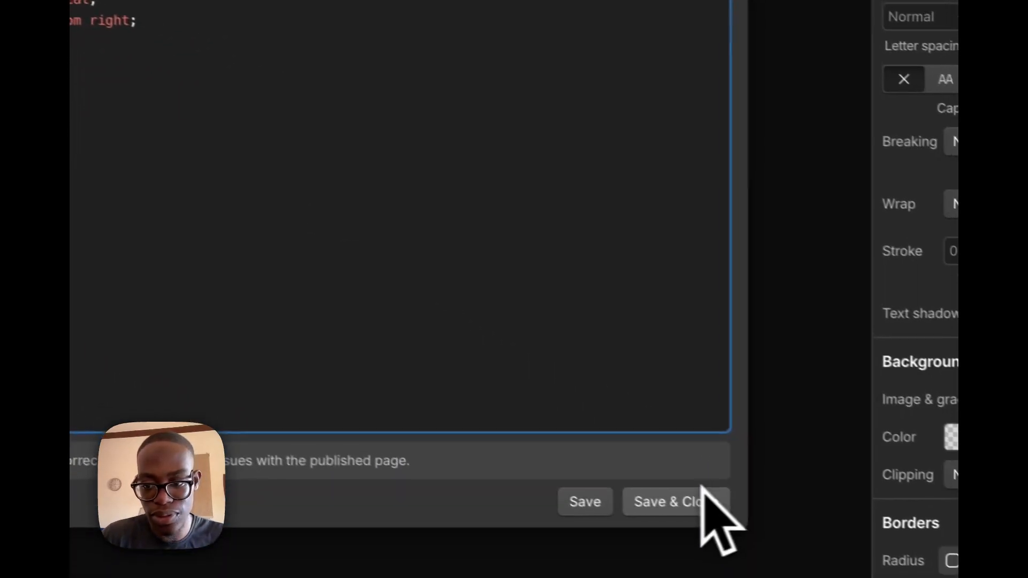
click(700, 489)
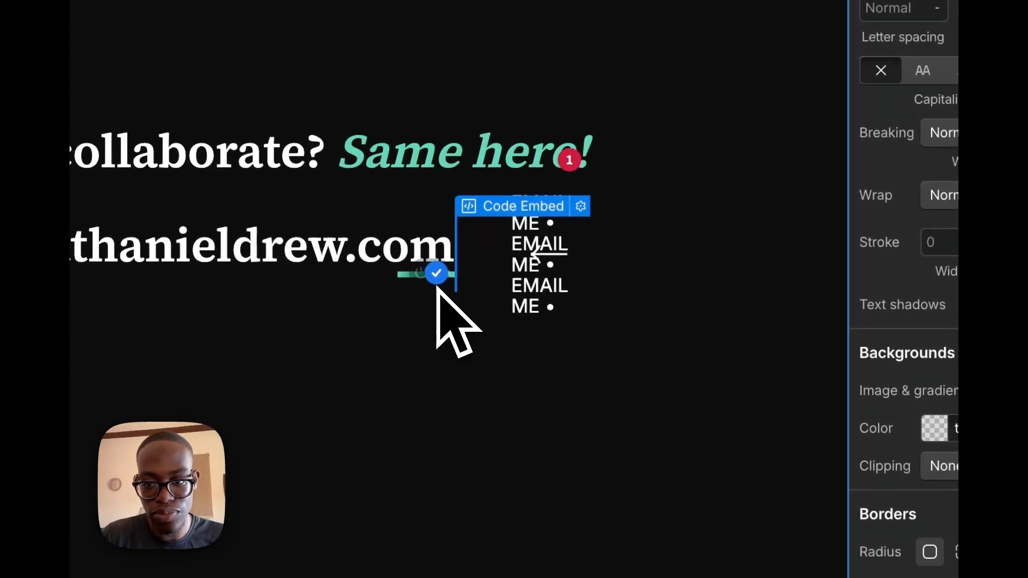
- Change the .email-text background-position to bottom left in the code embed and save it
double_click(566, 219)
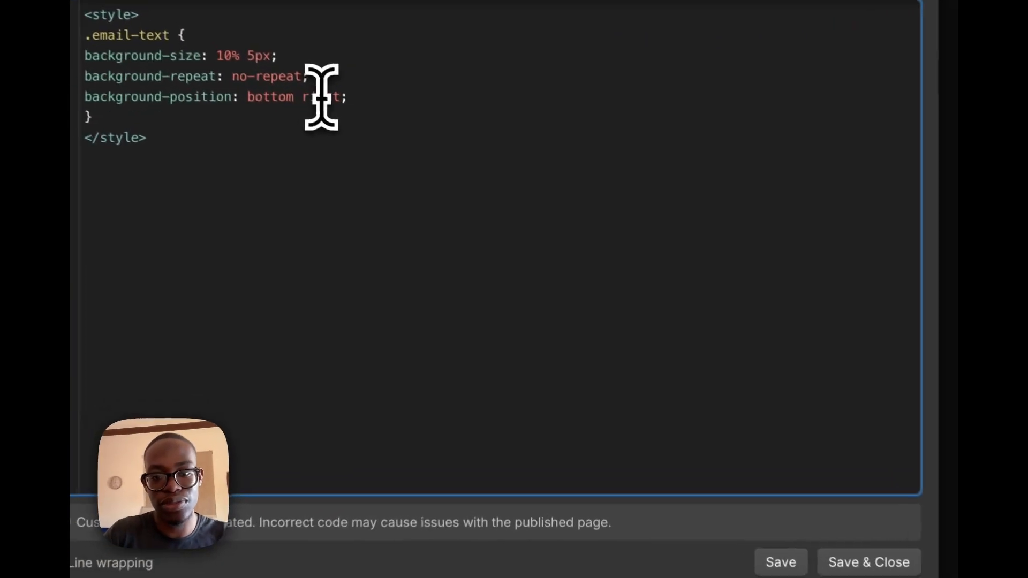
double_click(383, 155)
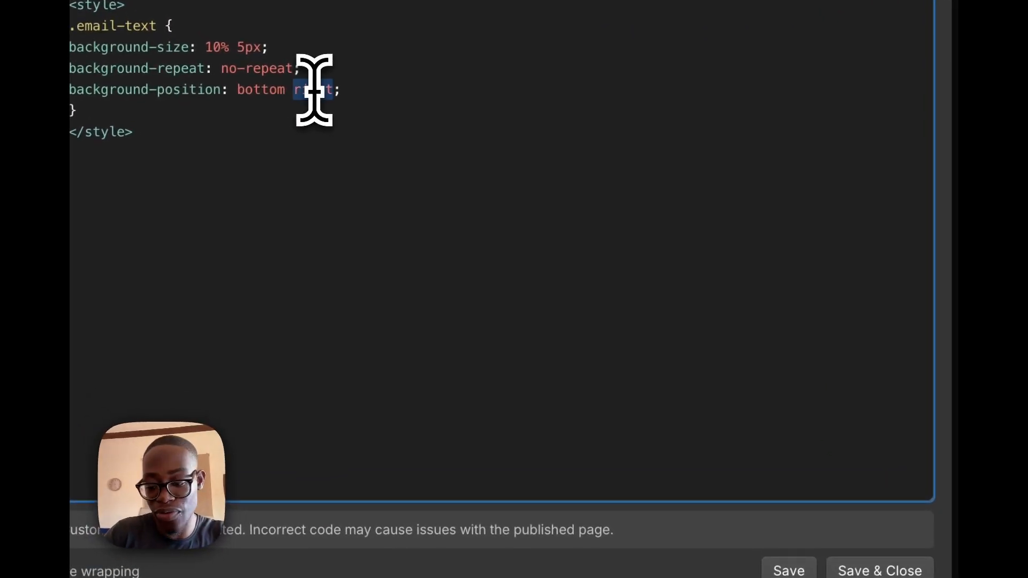
text(l)
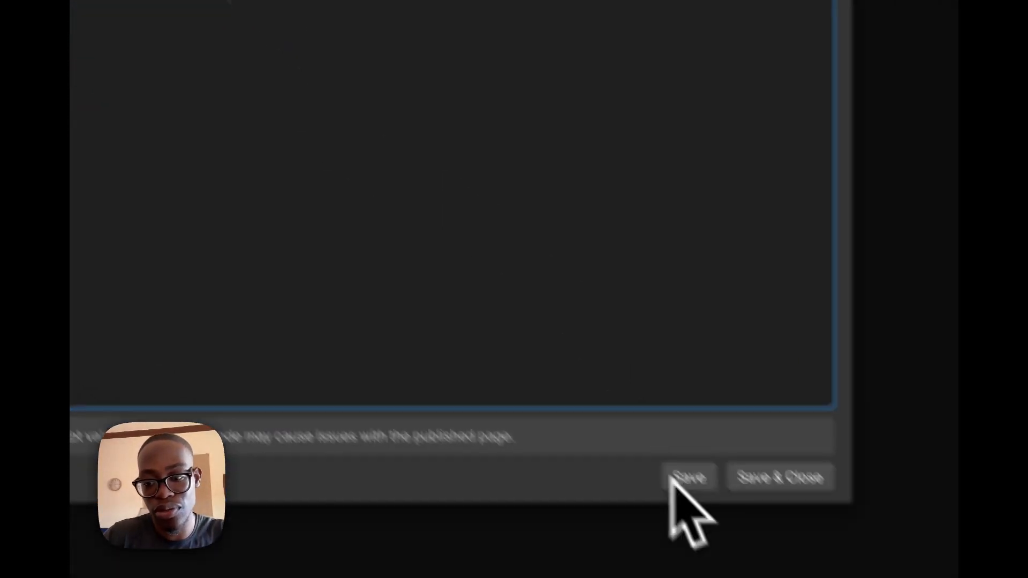
click(880, 571)
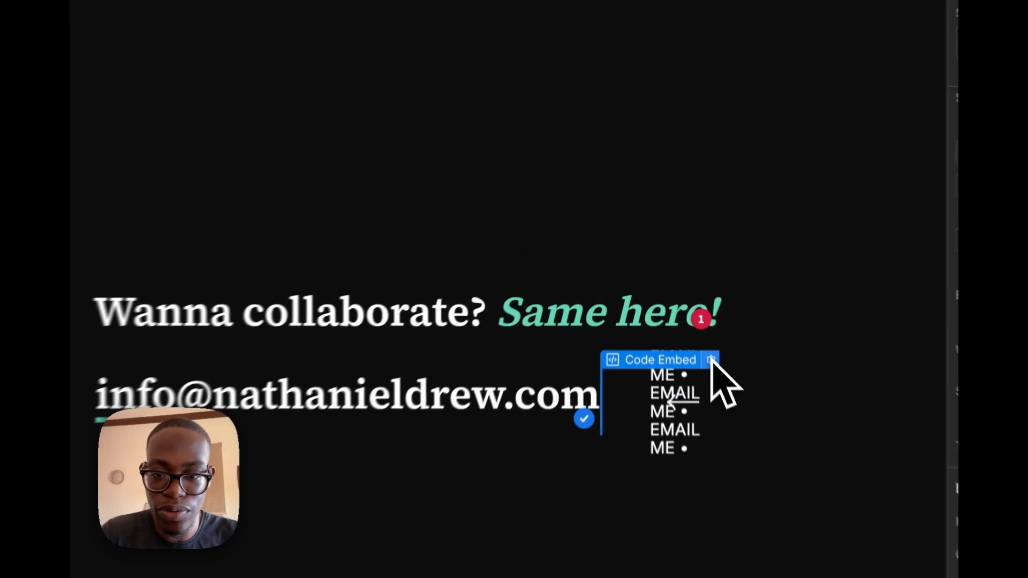
- Reopen the code embed and add an empty .email-text:hover rule below the .email-text rule
click(678, 296)
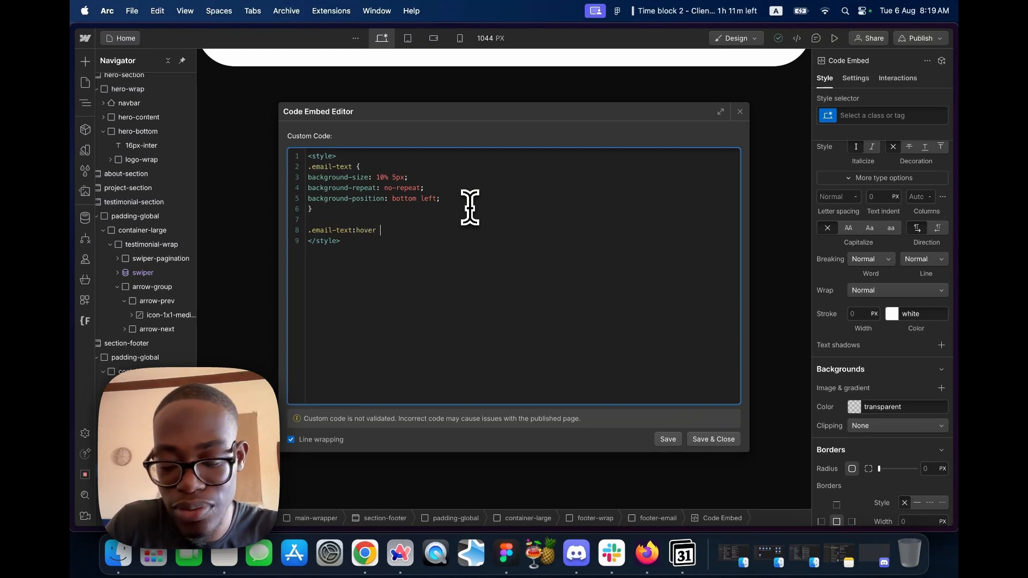
key(Return)
key(Return)
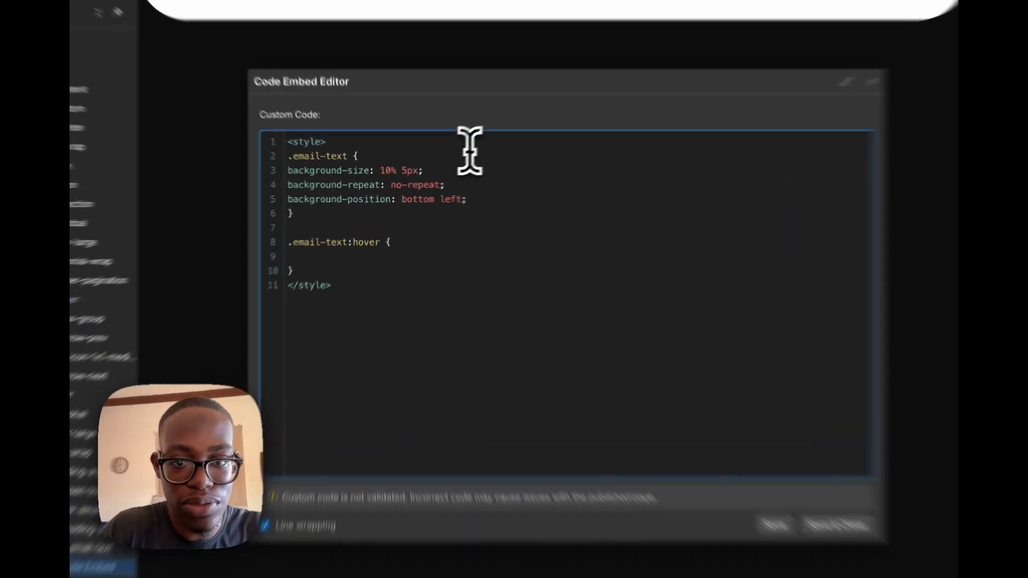
- Copy the background-size declaration into the .email-text:hover rule, set it to 100% 5px, and save the embed
click(426, 180)
key(shift+super+Left)
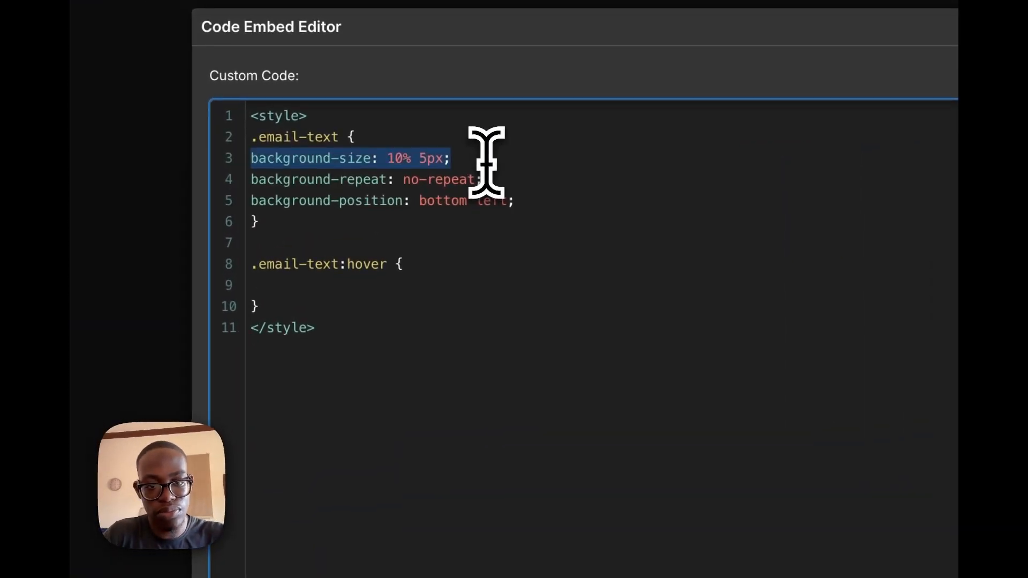
key(super+c)
click(300, 285)
key(super+v)
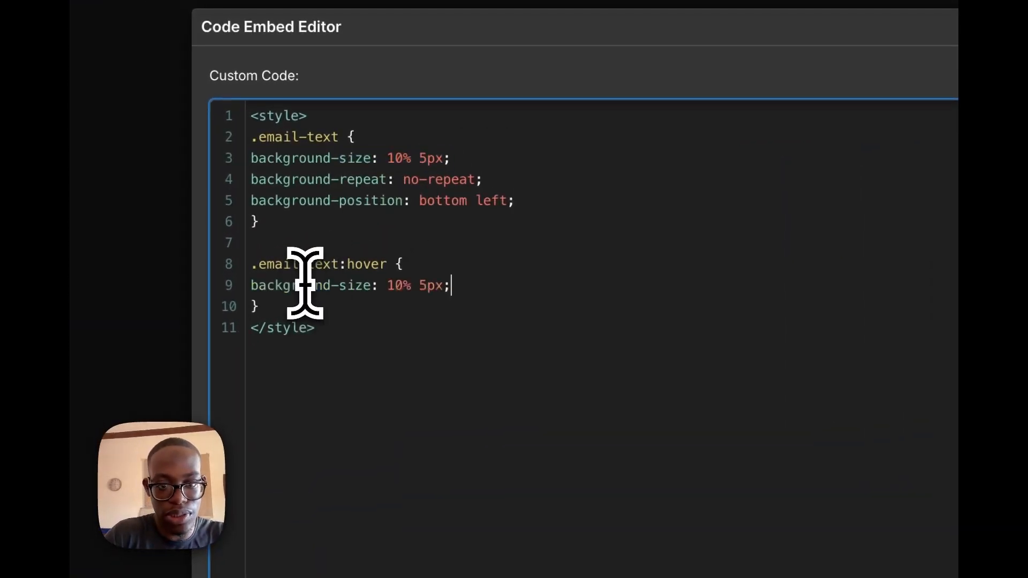
click(405, 285)
text(0)
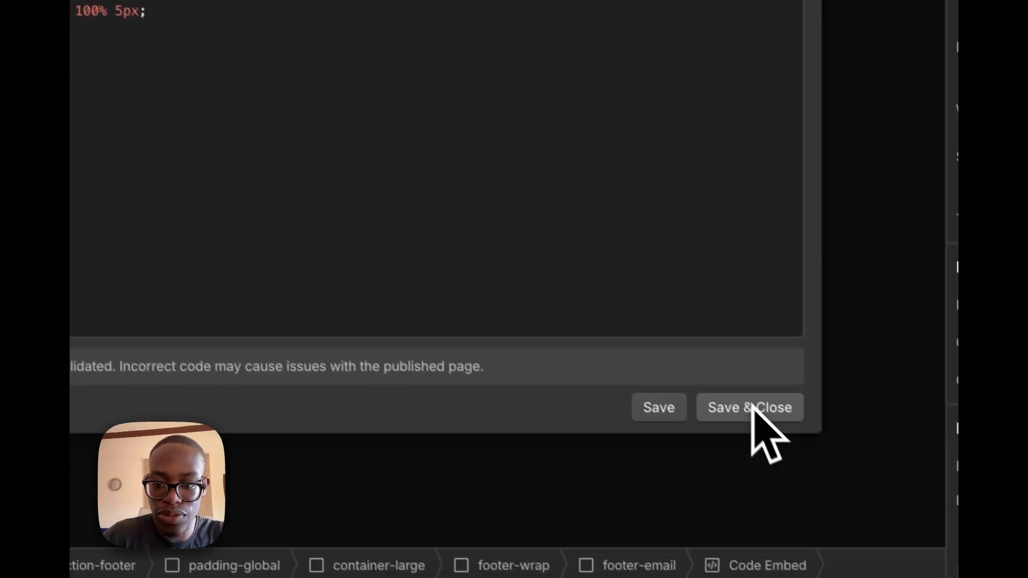
click(752, 408)
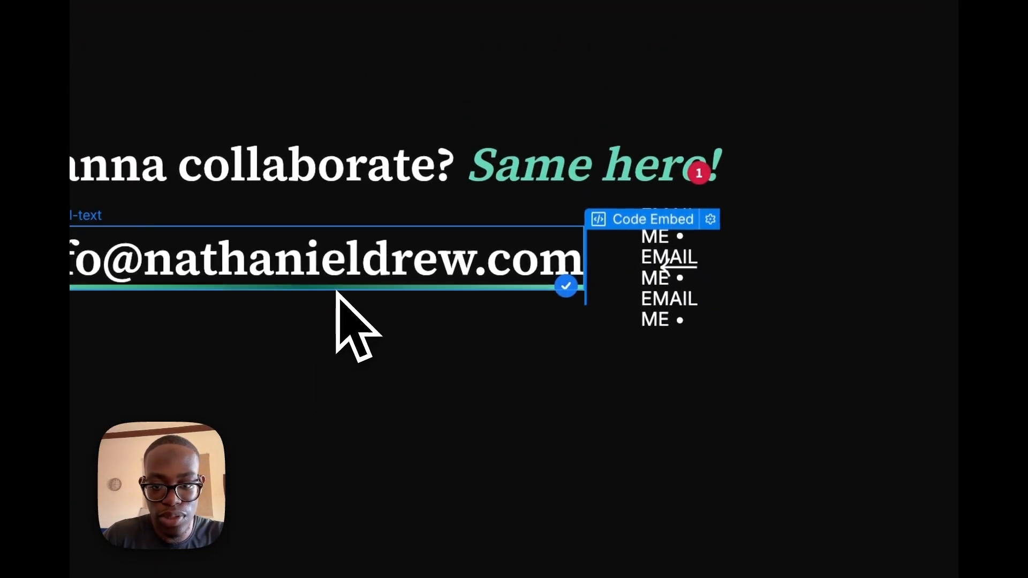
- Set the base .email-text rule's background-size to 0% 5px in the code embed and save it
click(712, 219)
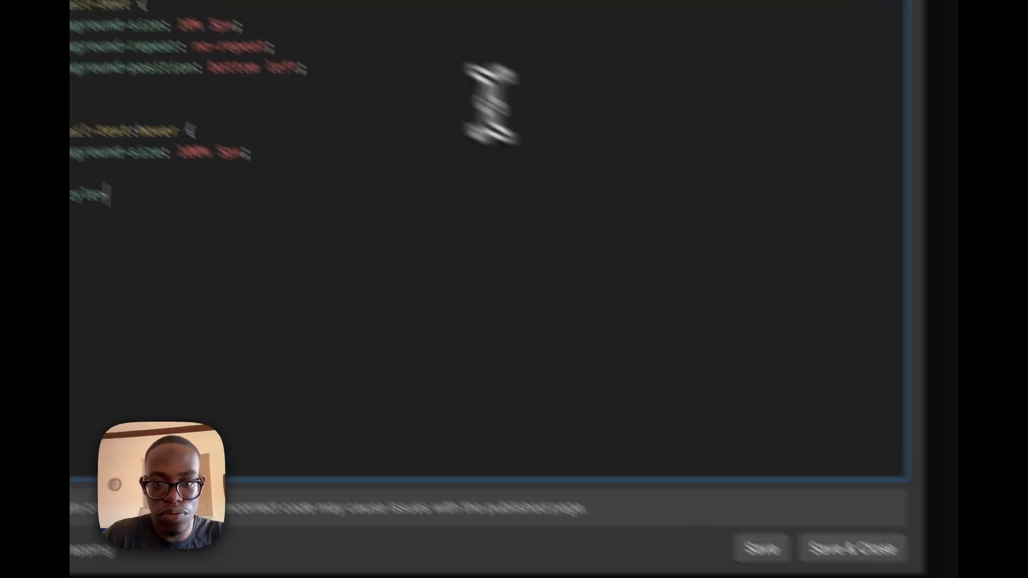
click(184, 25)
key(BackSpace)
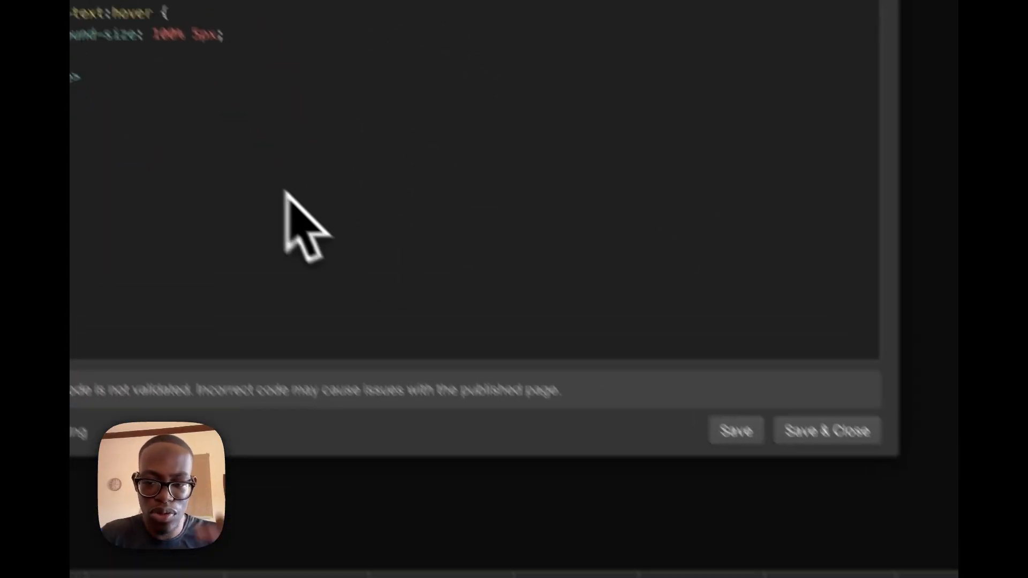
click(803, 431)
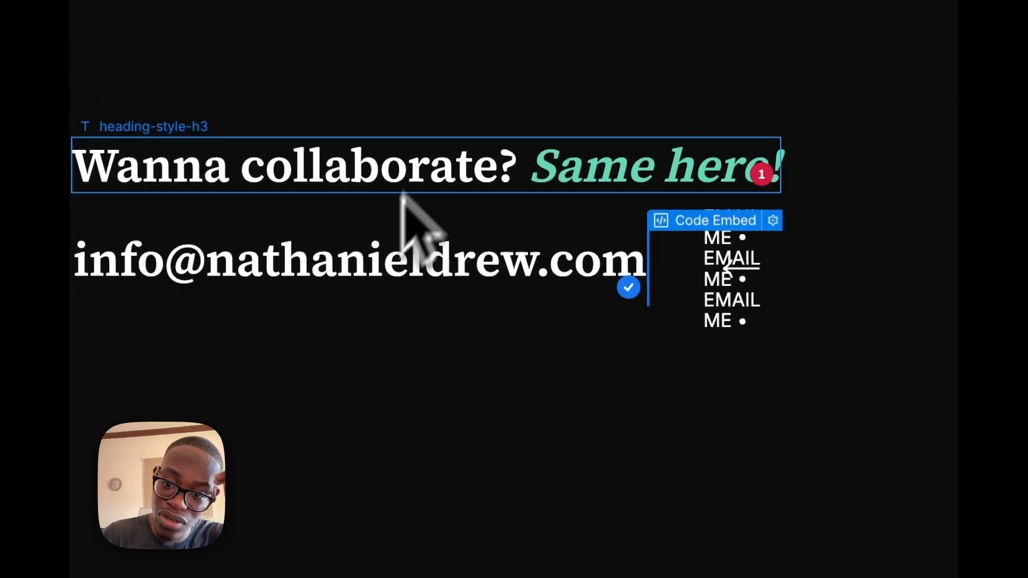
- Reopen the code embed and start a transition declaration below background-position in .email-text, pasting in the copied background-size text
click(773, 220)
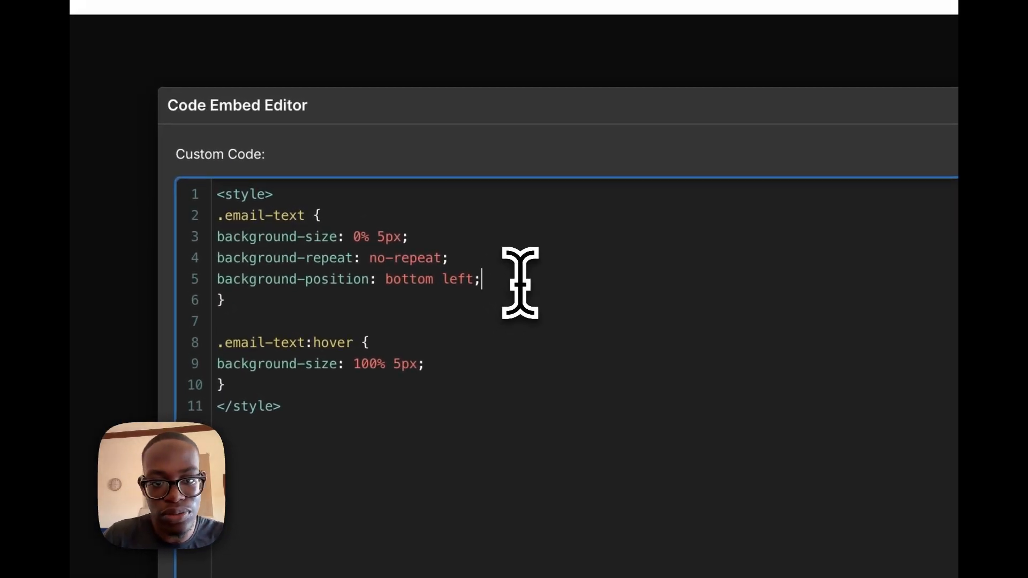
key(Return)
text(tra)
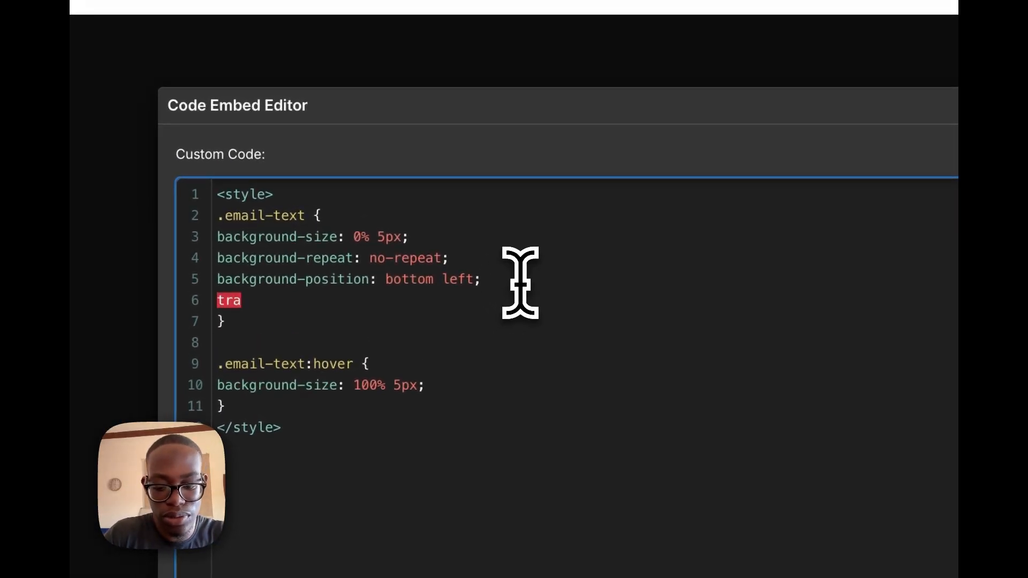
text(nsit)
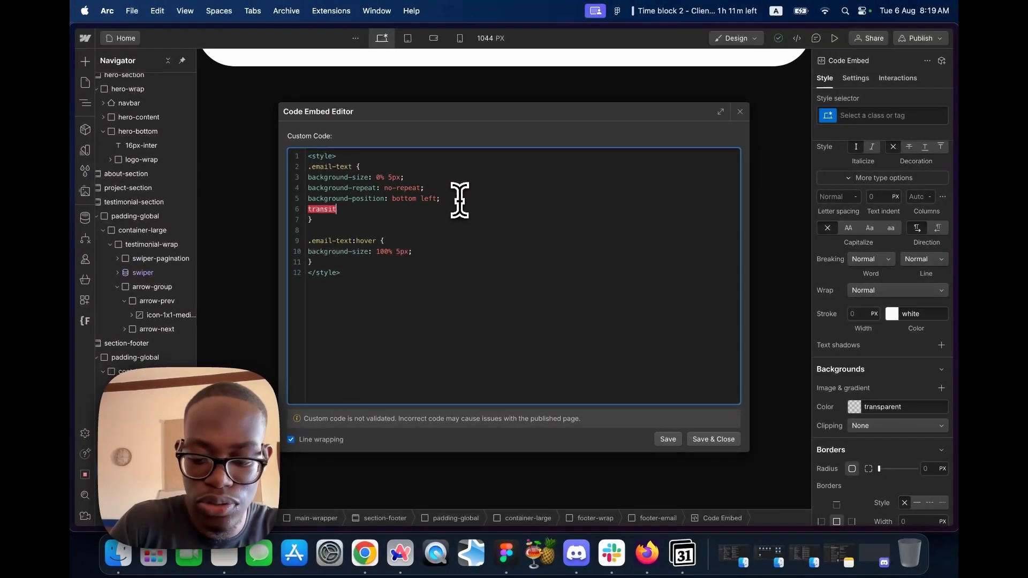
text(ion:)
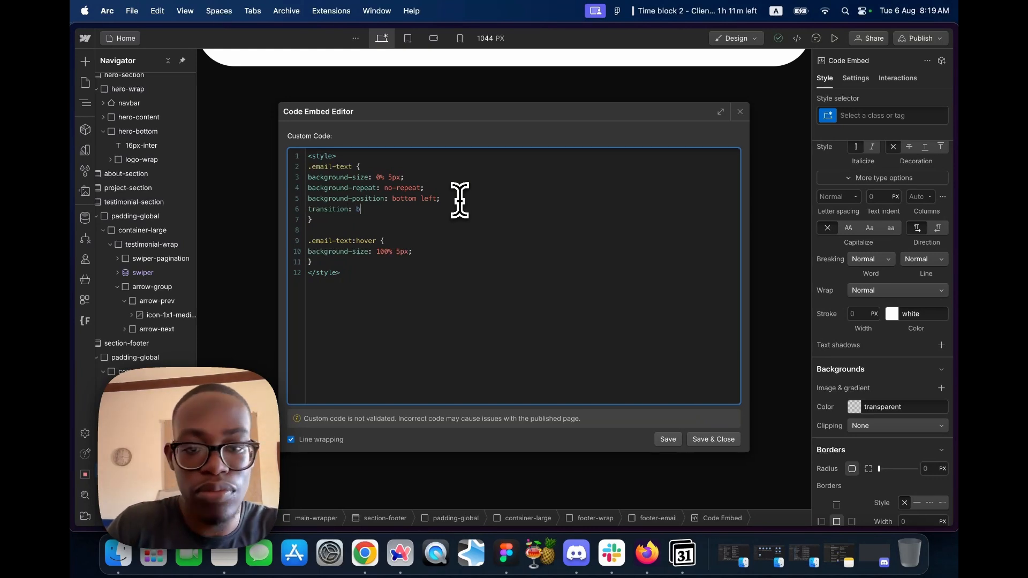
key(super+v)
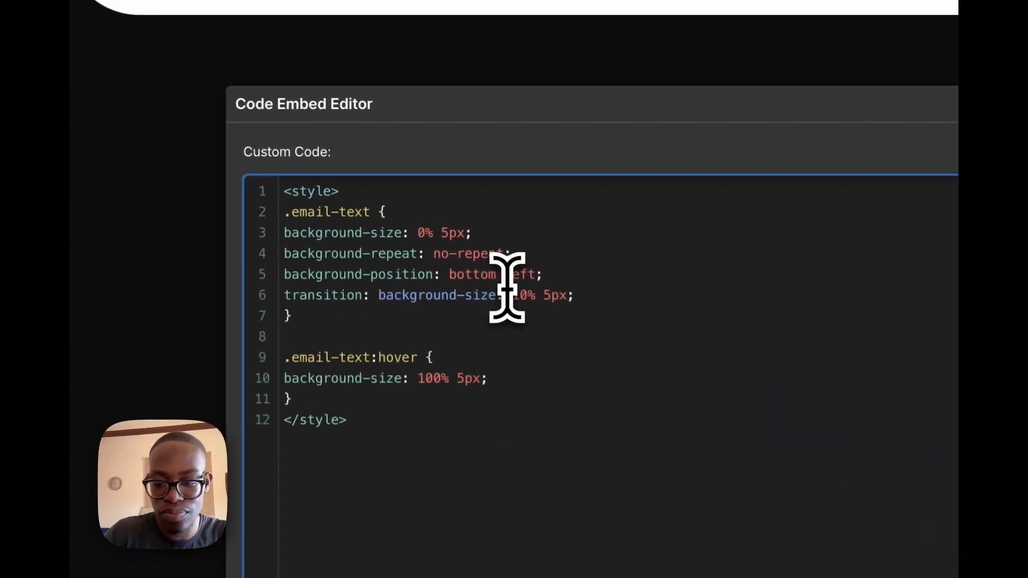
- Edit the pasted transition value to background-size ease 1s and save the code embed
click(507, 291)
key(BackSpace)
text(ea )
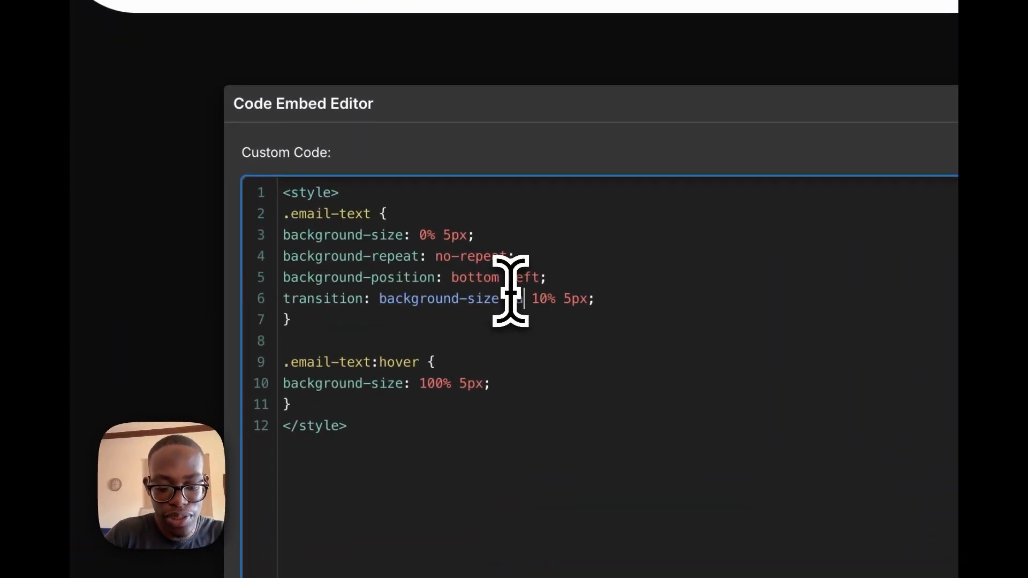
text(se)
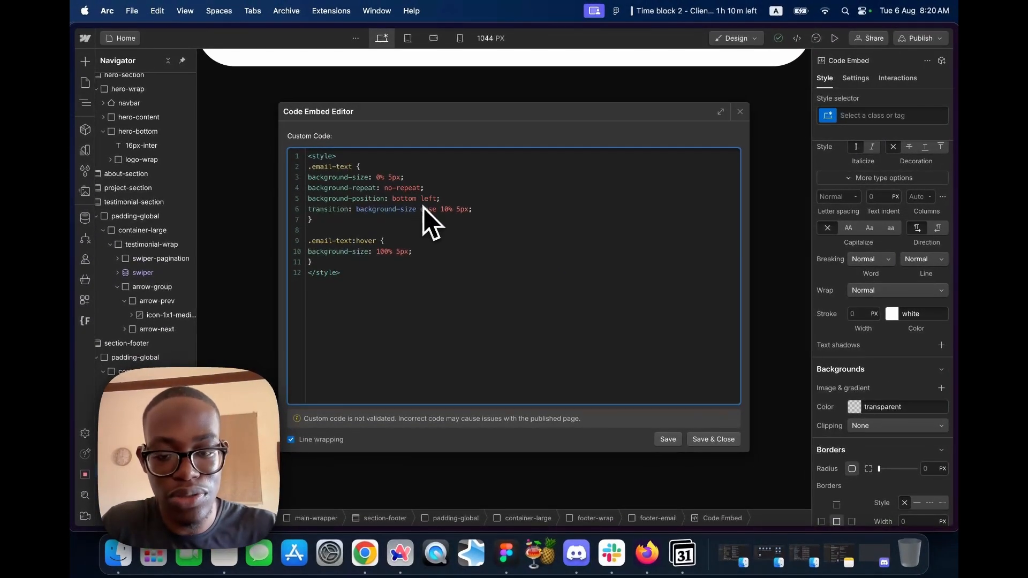
key(shift+alt+Right)
key(BackSpace)
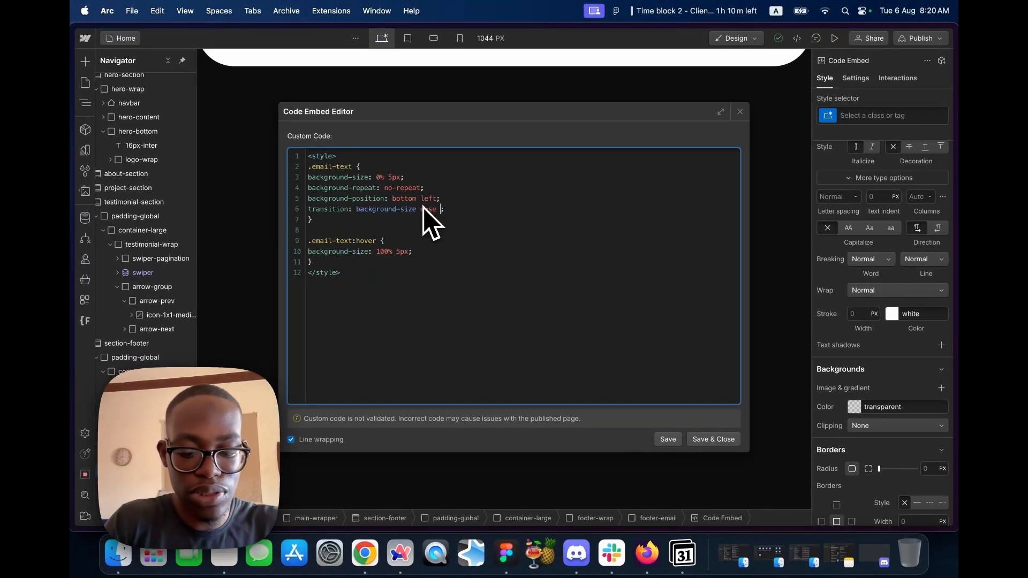
text(1s)
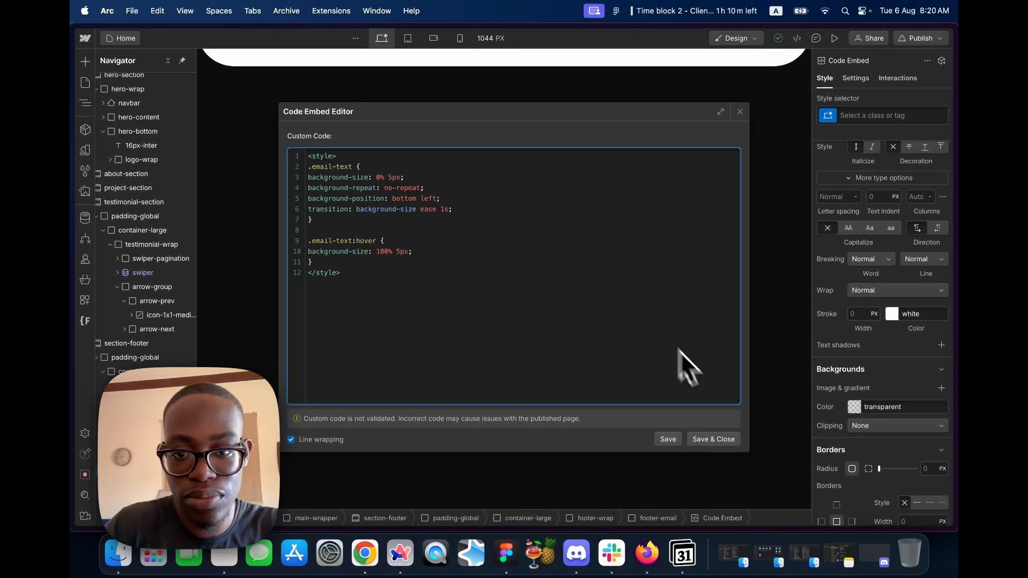
click(713, 440)
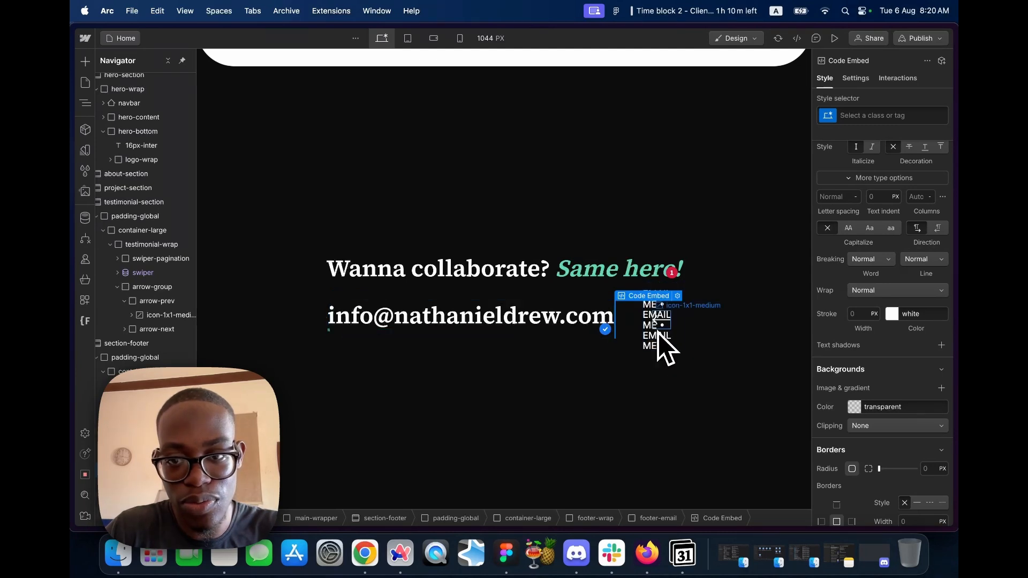
- Switch to the other workspace's finished project and open its footer Code Embed to examine the email underline CSS
key(ctrl+Right)
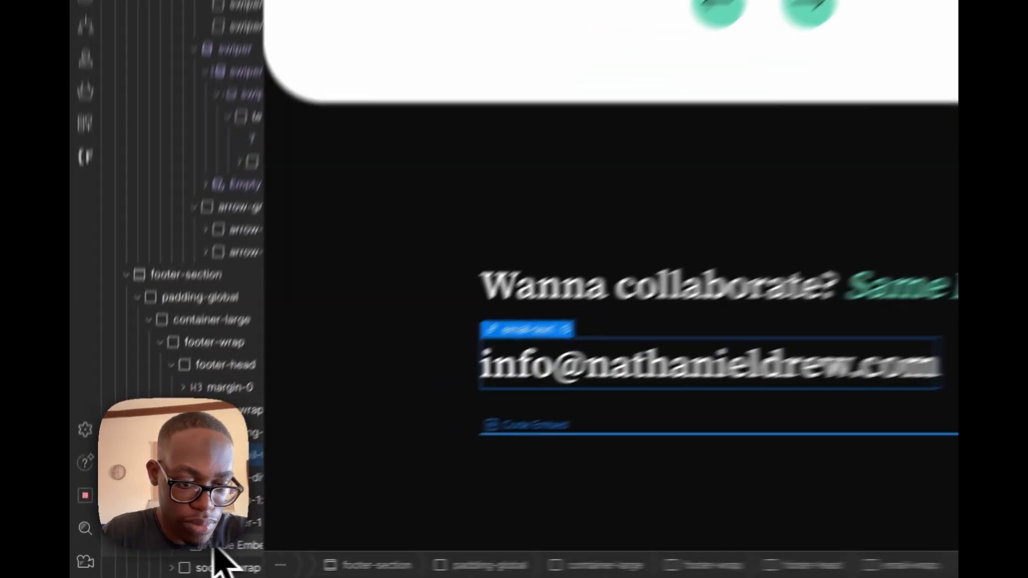
click(160, 558)
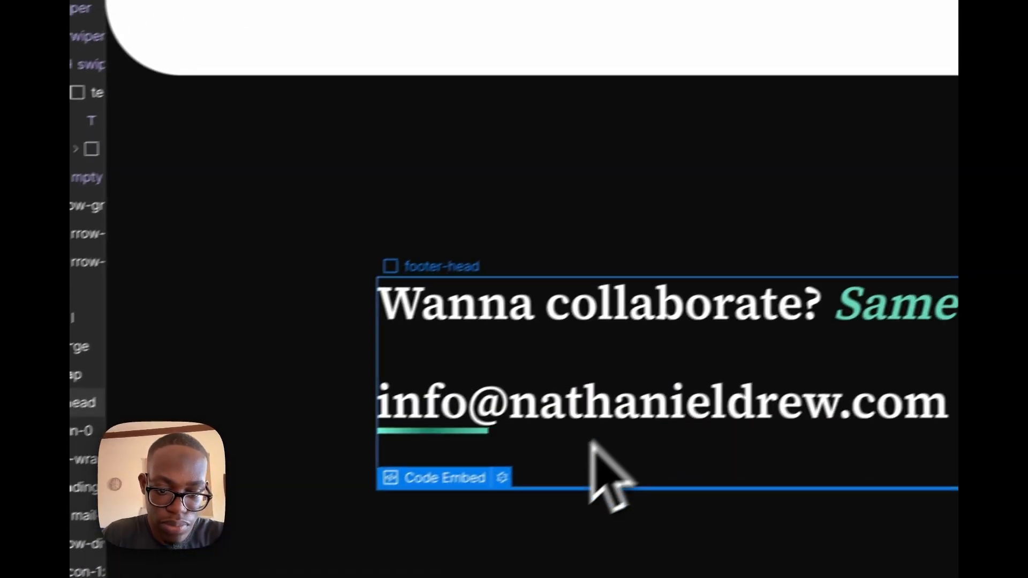
click(697, 390)
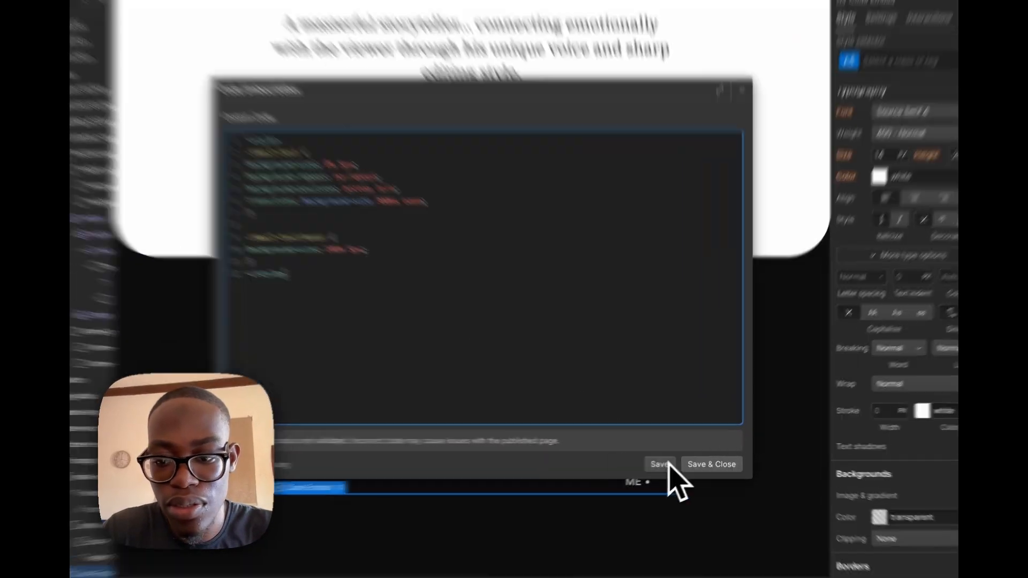
- Close the finished project's code embed, switch back to the working project, and save and close its code embed
click(701, 462)
key(super+Tab)
key(super+Tab)
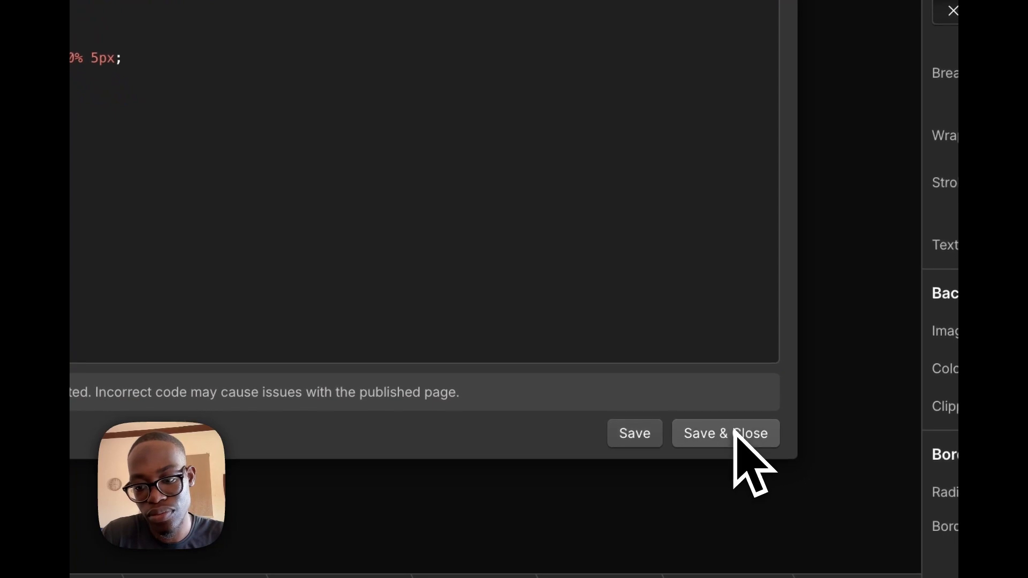
click(801, 523)
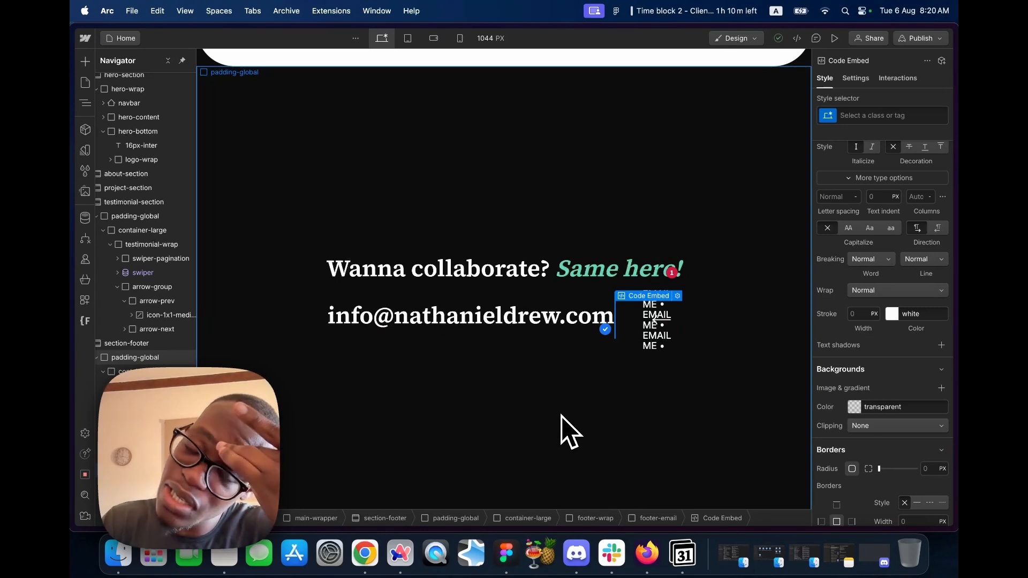
- Compare the footer design in Figma and the reference site's browser tab, and return to the Webflow project
key(ctrl+Right)
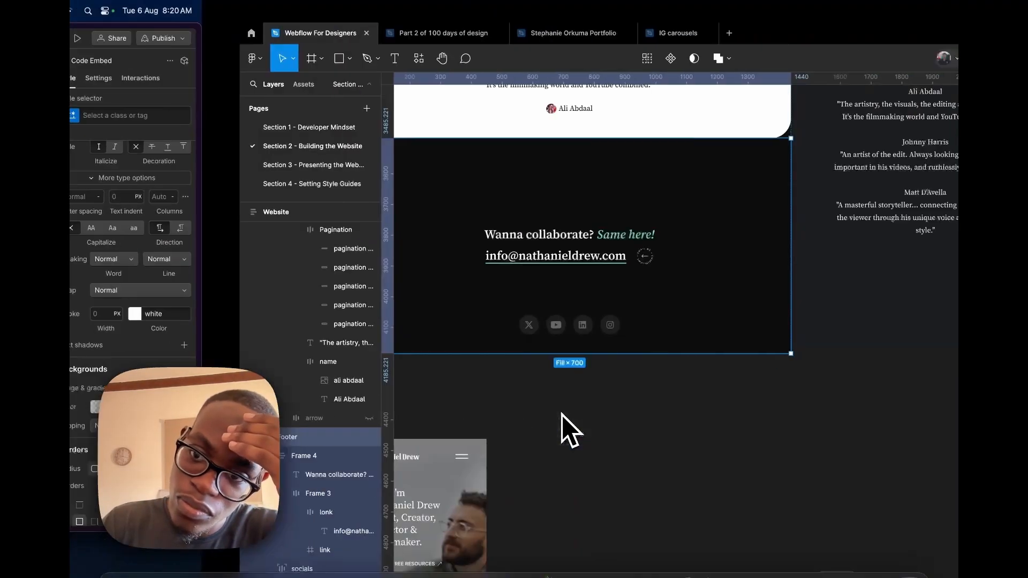
key(ctrl+Left)
mouse_move(69, 322)
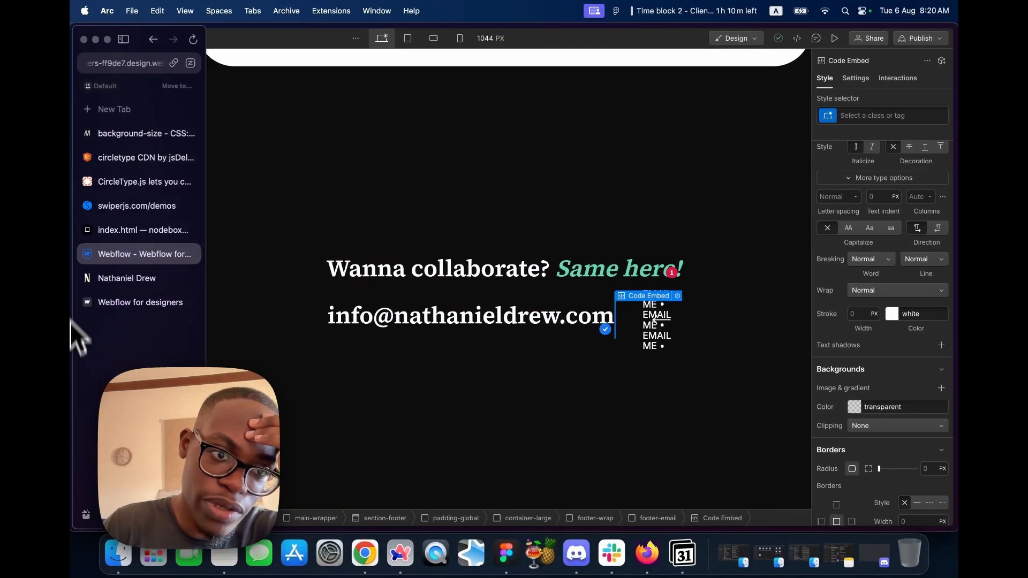
click(129, 276)
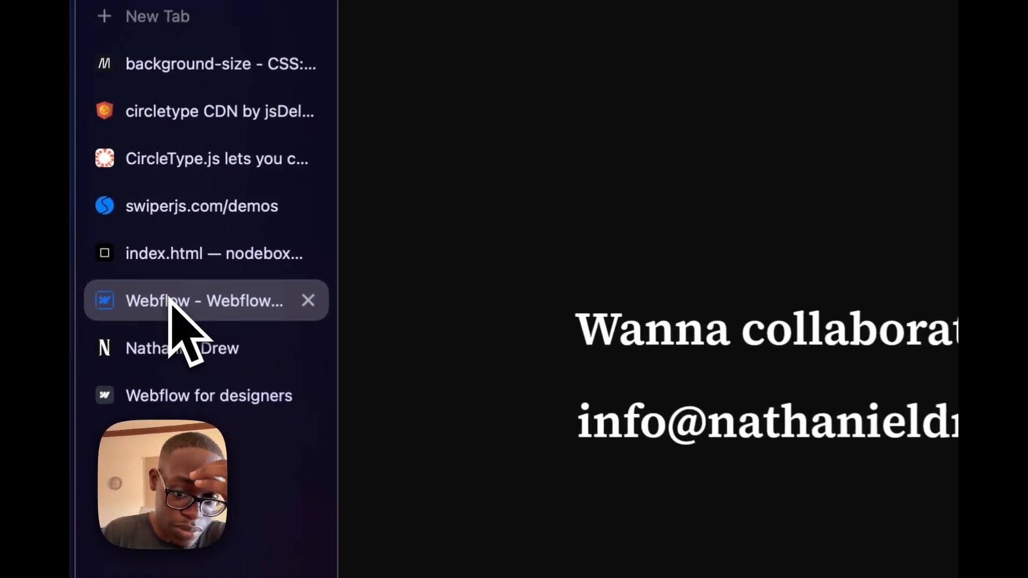
click(123, 255)
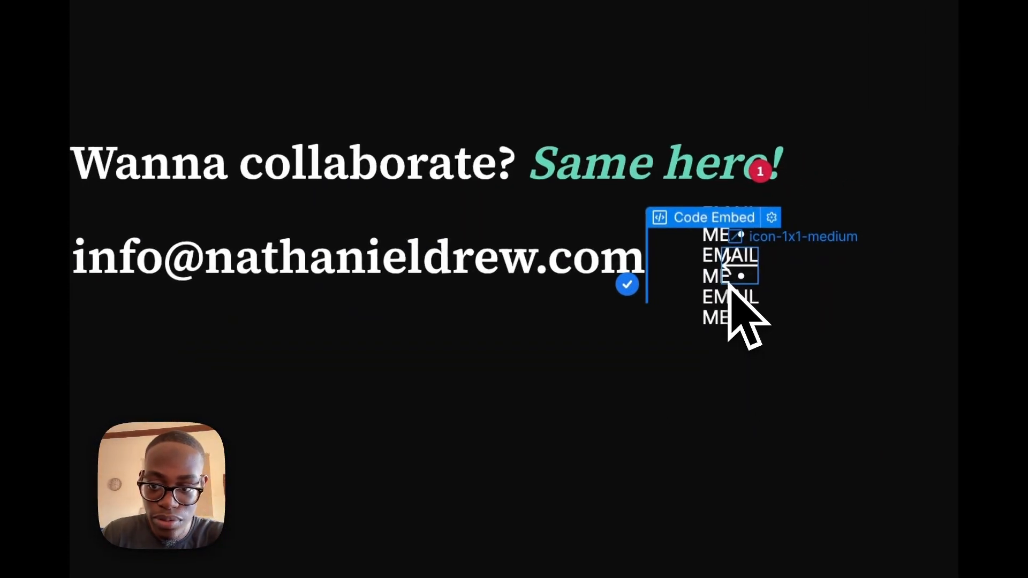
- Select section-footer and collapse the Navigator tree, reopening page-wrapper to show the main page structure
click(798, 321)
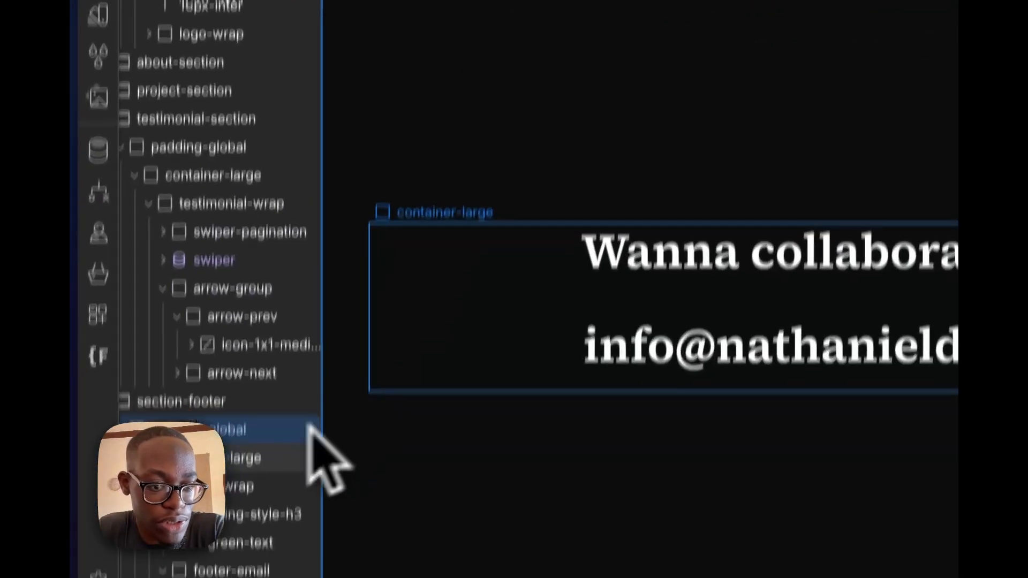
click(277, 403)
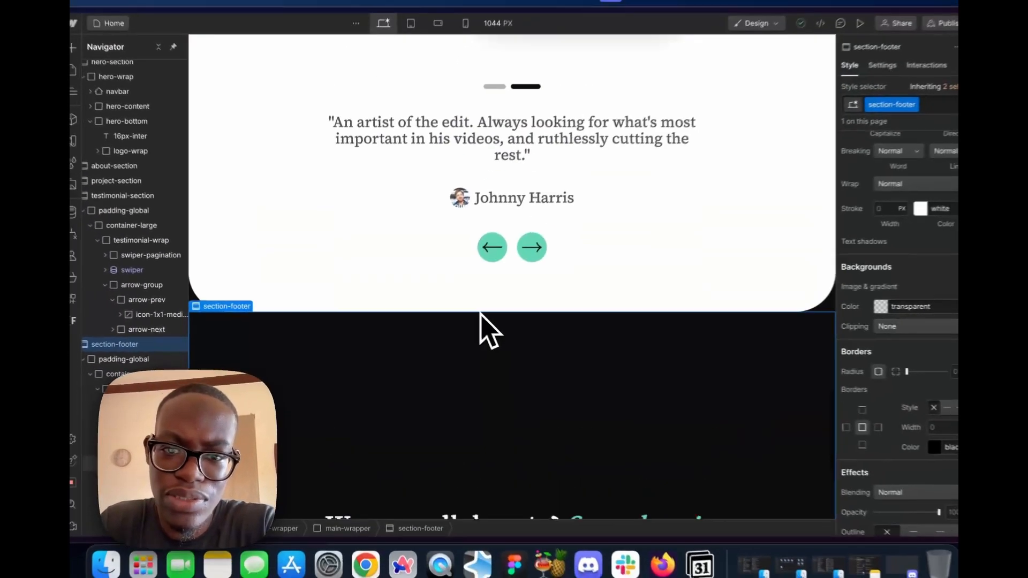
scroll(480, 313, up, 6)
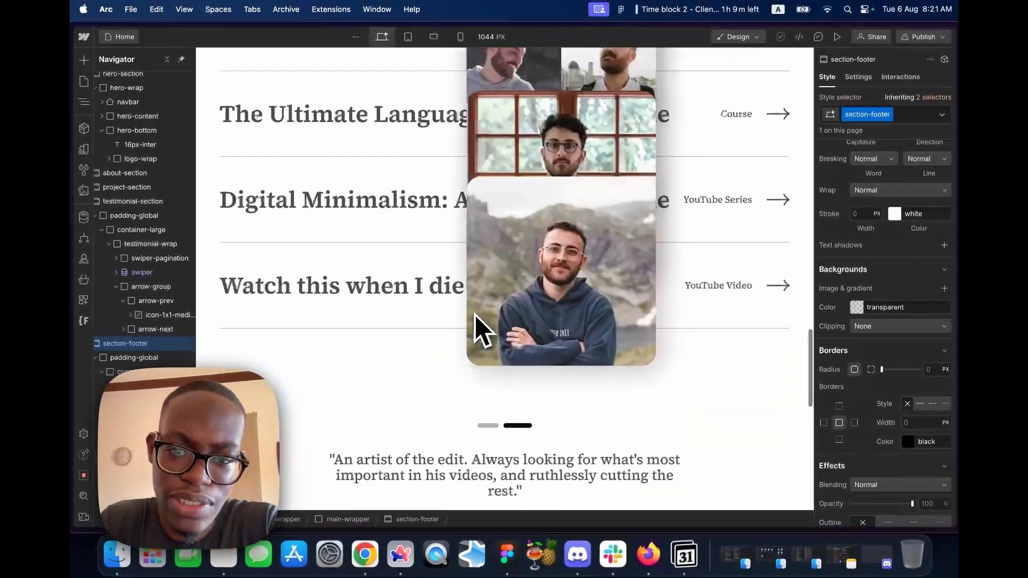
scroll(480, 314, down, 10)
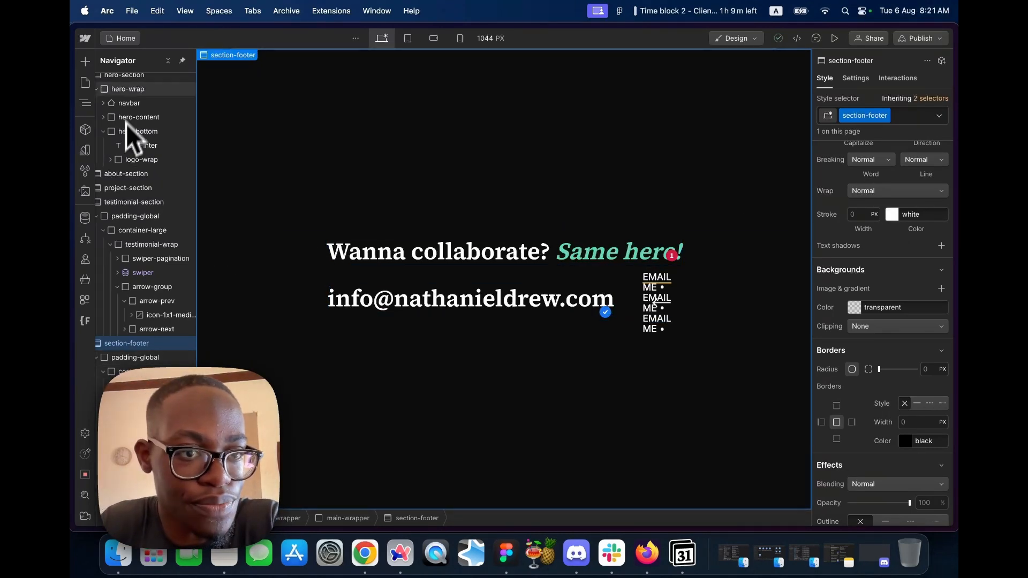
click(168, 61)
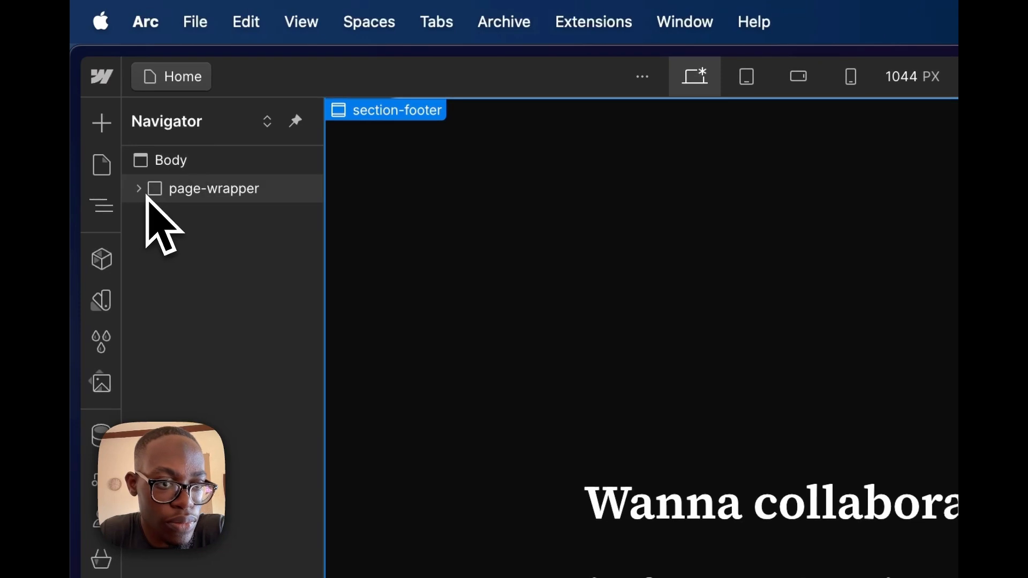
click(151, 217)
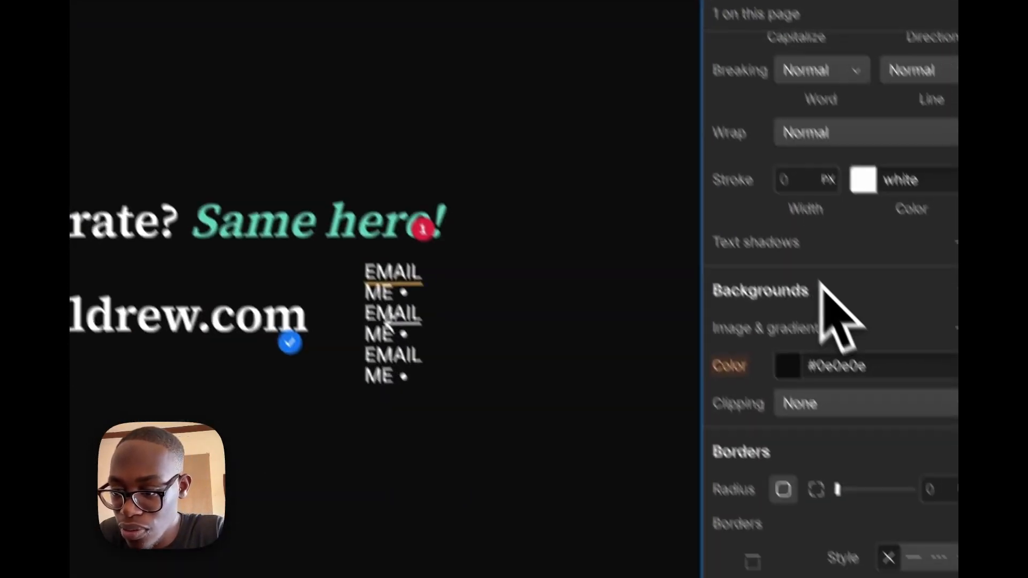
- Set section-footer's position to Fixed and anchor it to the bottom edge
scroll(822, 285, down, 3)
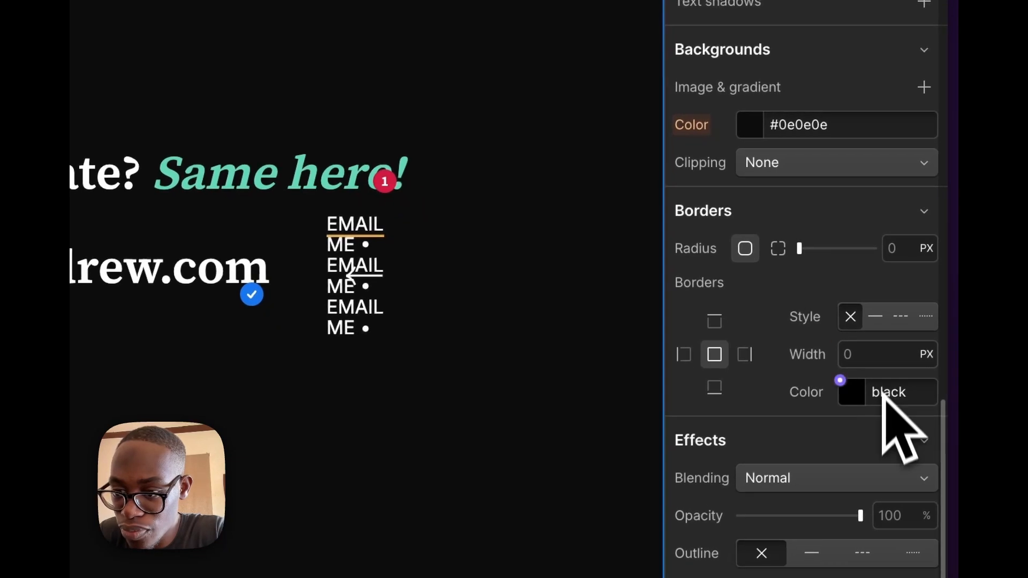
scroll(900, 429, up, 10)
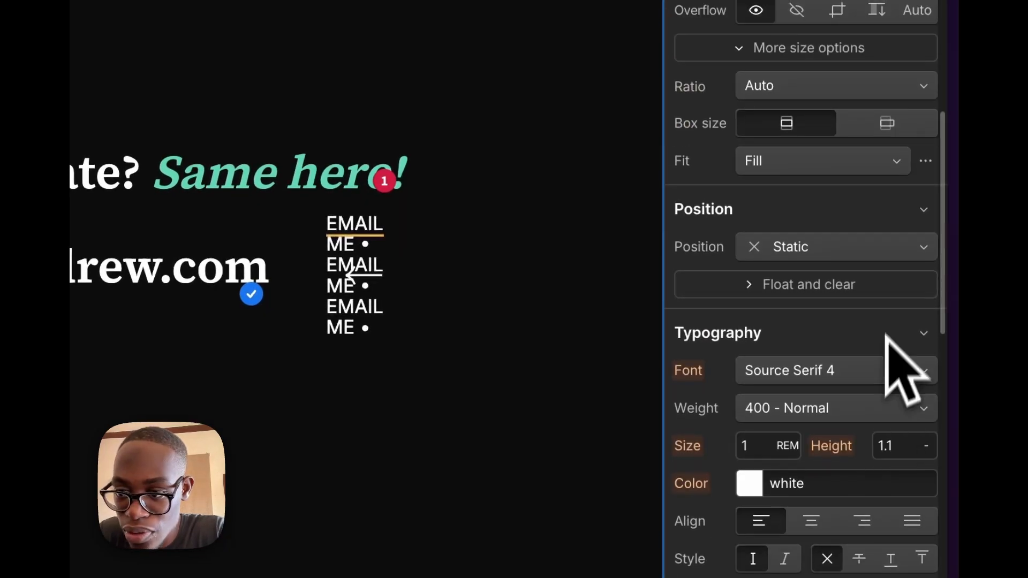
click(916, 239)
click(857, 274)
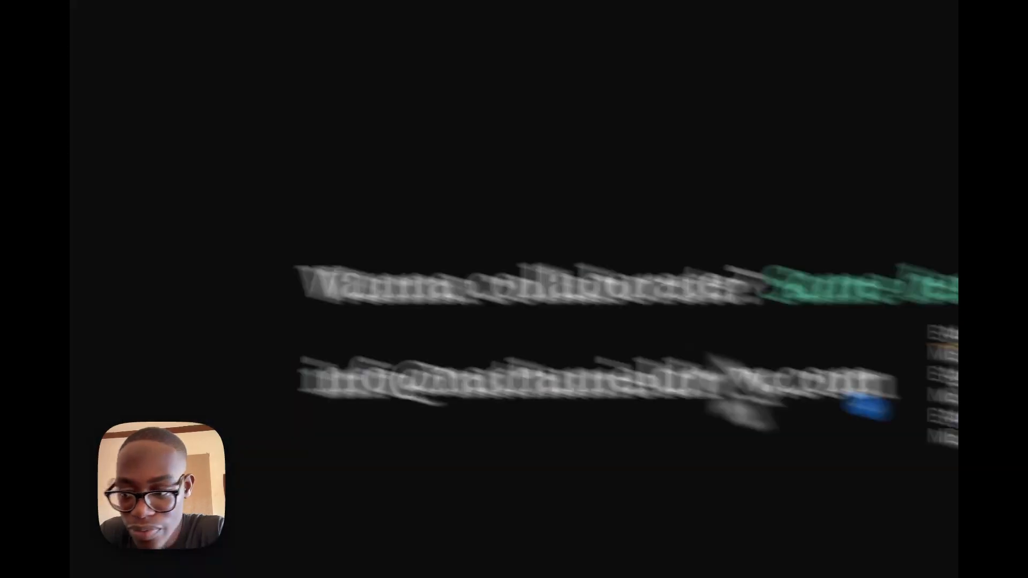
click(877, 217)
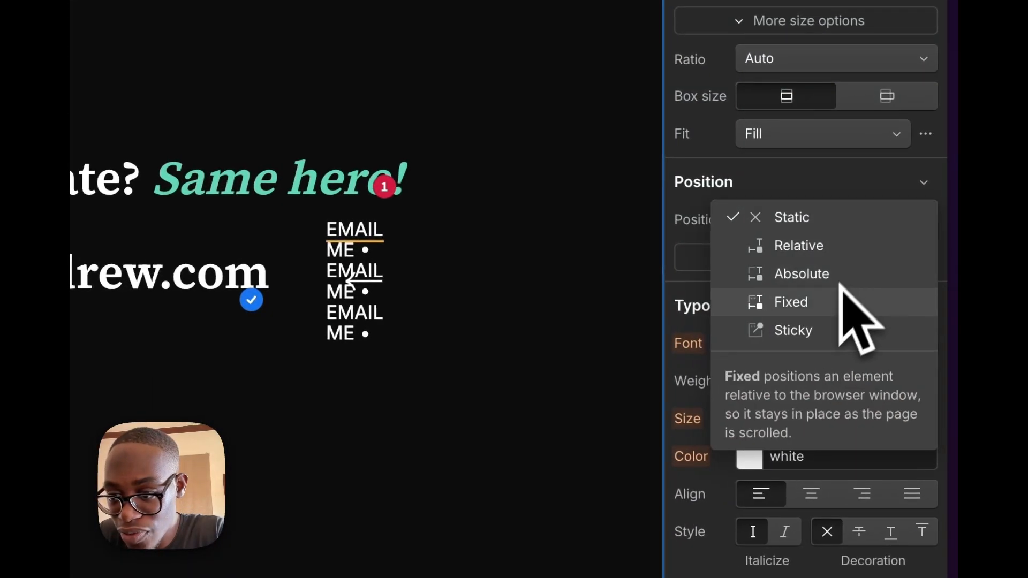
click(838, 300)
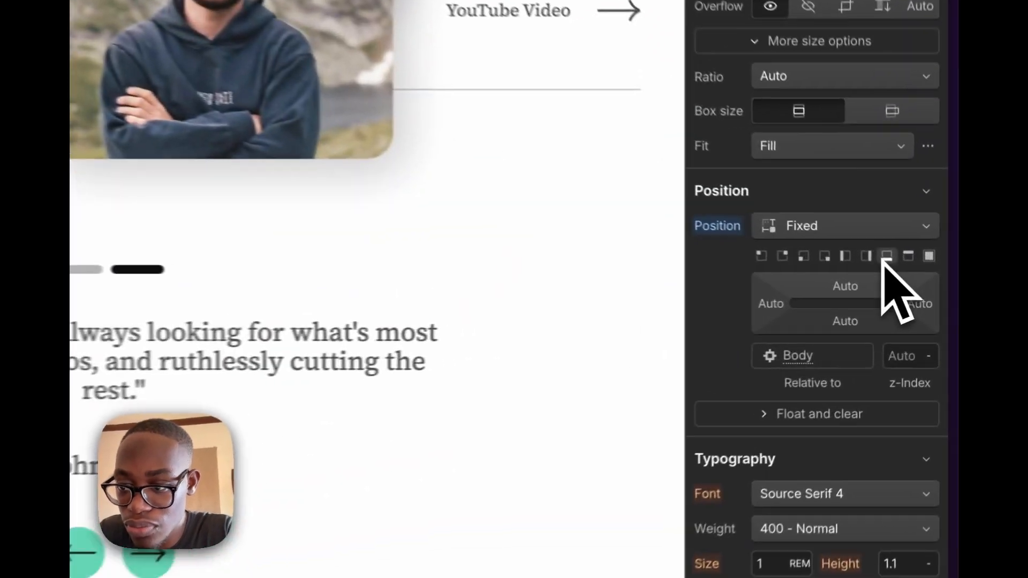
click(920, 288)
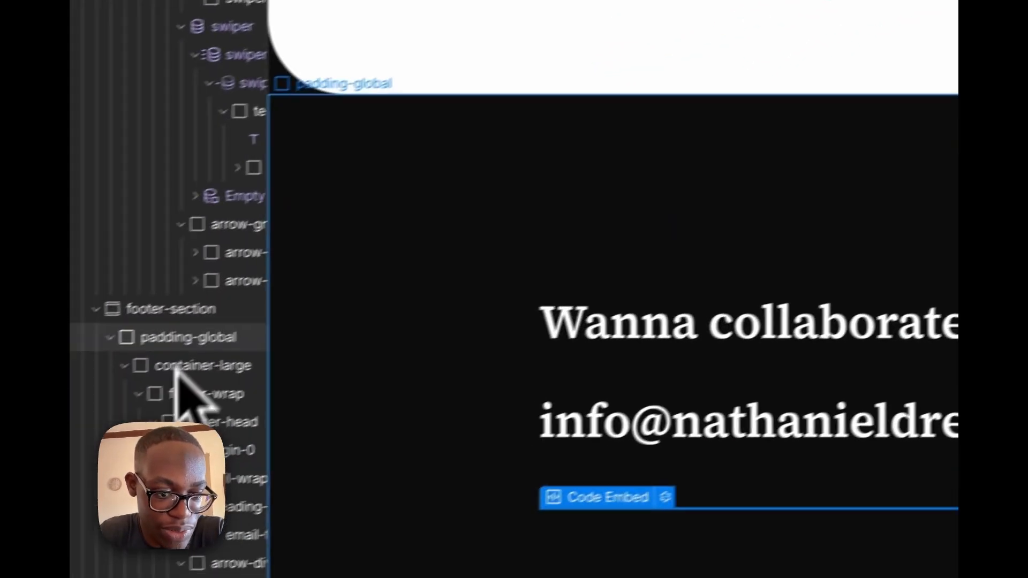
- Inspect footer-section in the finished project, set the working section-footer's position to Sticky, and preview its overlap with testimonial-section
click(239, 294)
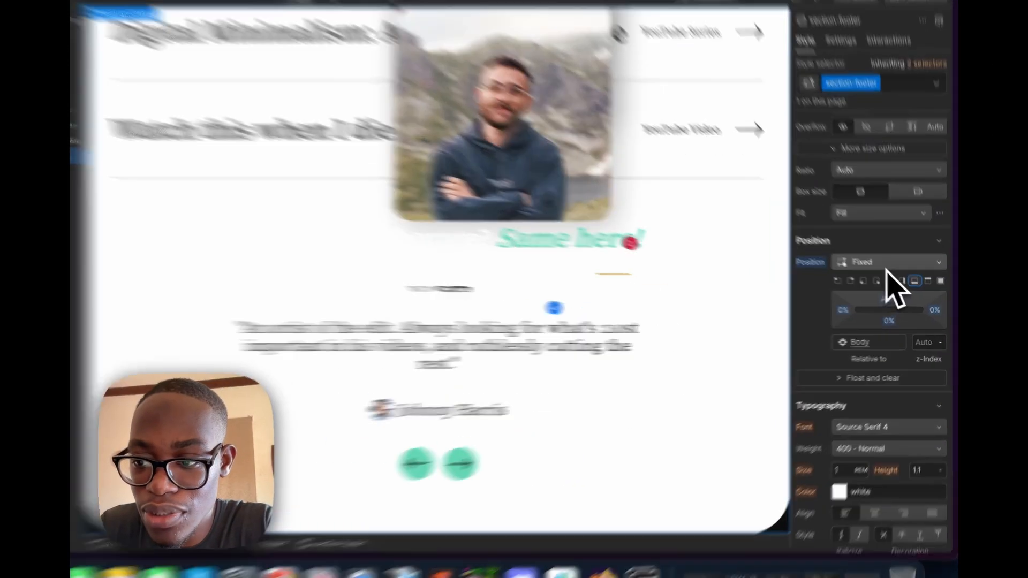
click(890, 272)
click(816, 230)
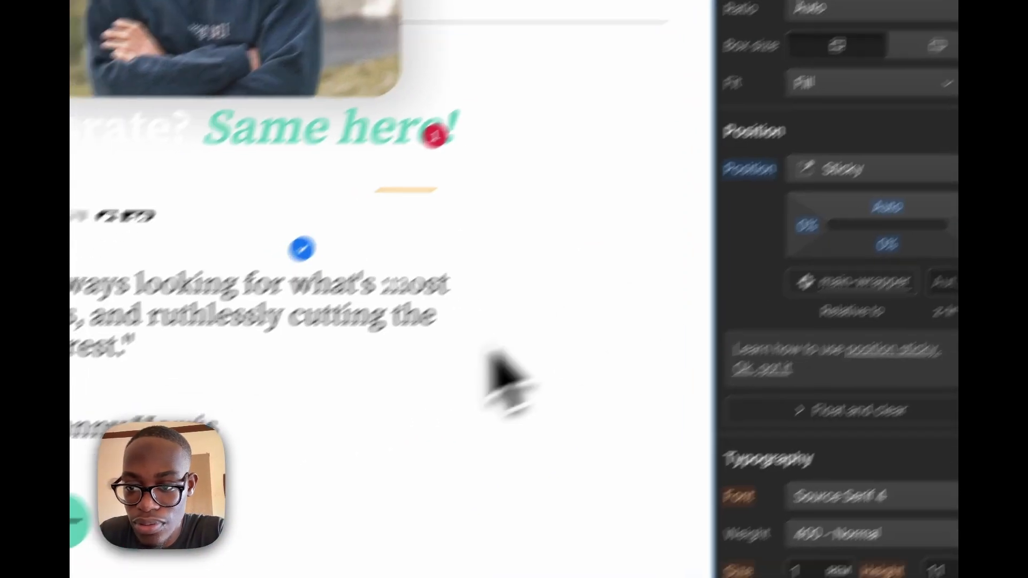
scroll(471, 368, down, 10)
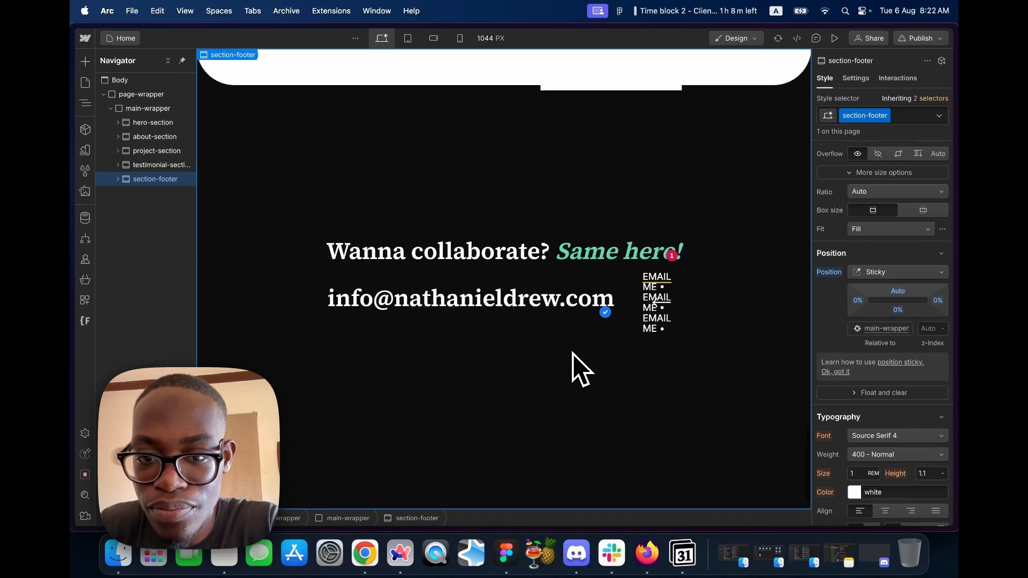
scroll(581, 369, up, 5)
scroll(581, 370, down, 5)
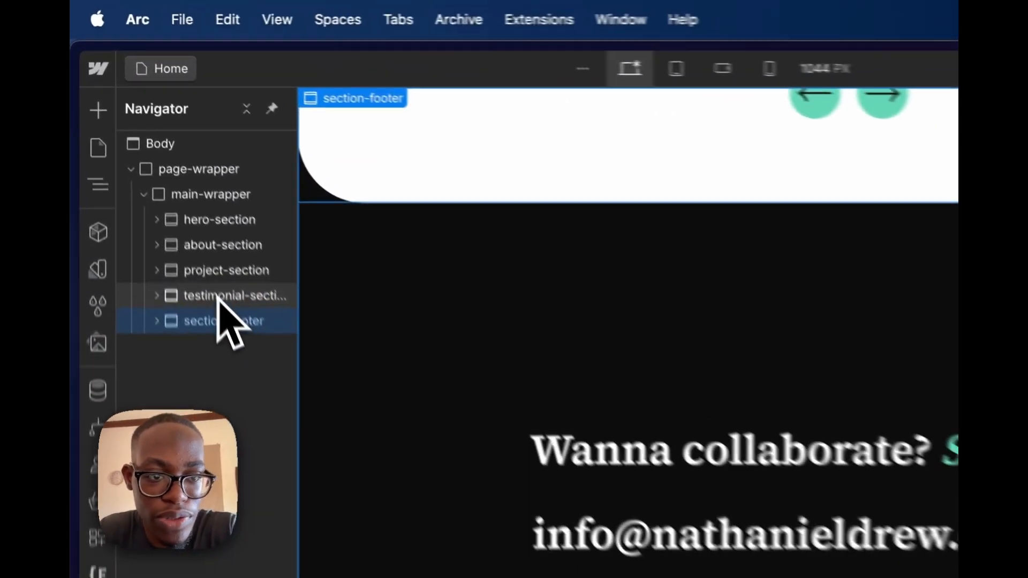
click(152, 165)
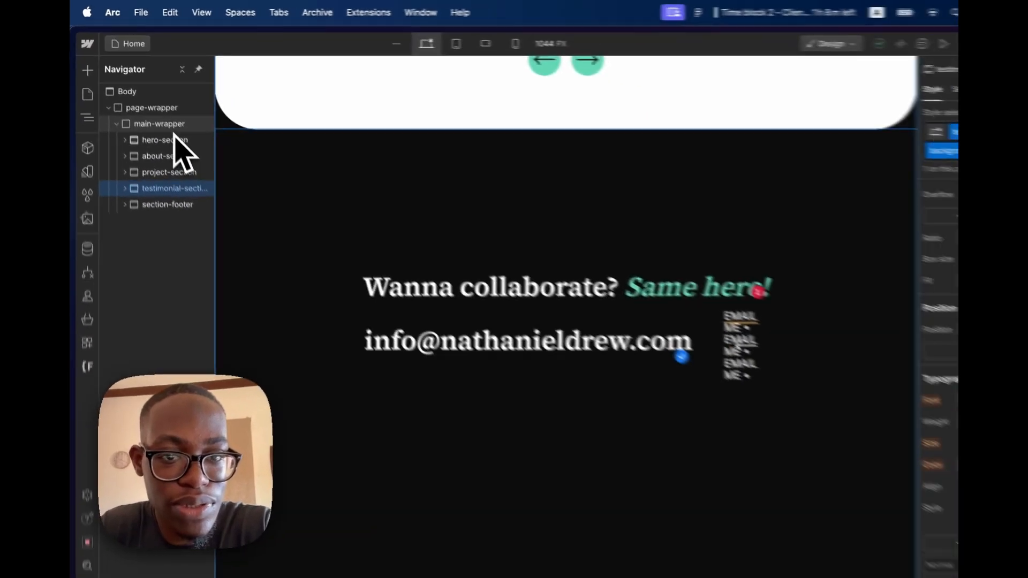
scroll(358, 217, up, 15)
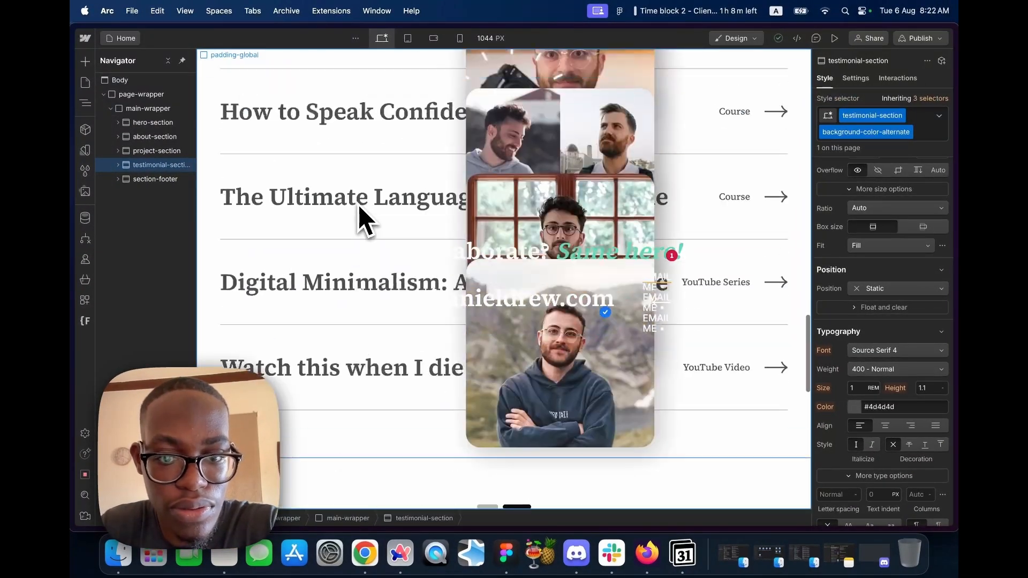
scroll(359, 212, up, 5)
scroll(359, 211, down, 20)
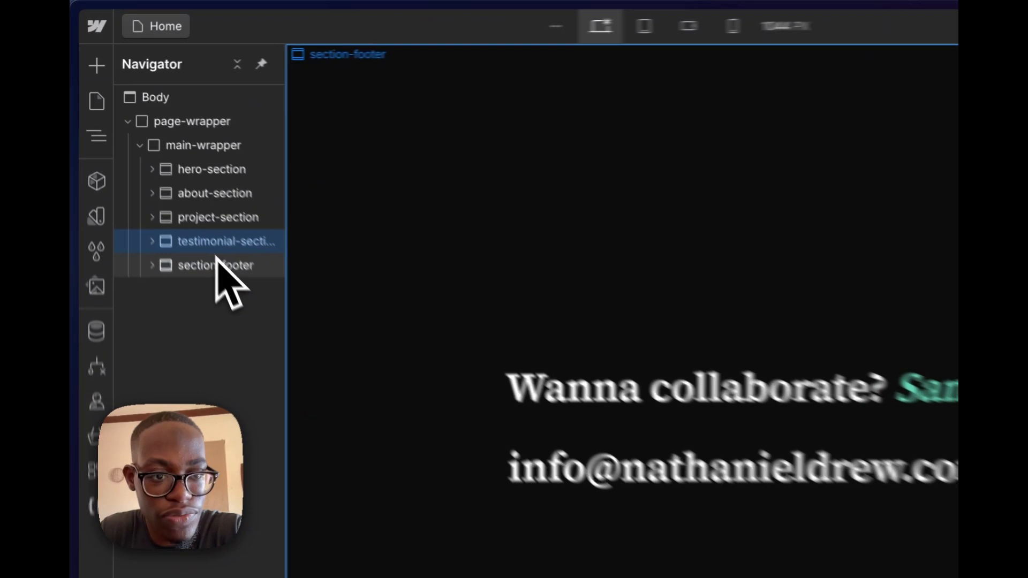
- Try a z-index of -1 on section-footer, set it to 0 instead, and preview the overlap
click(155, 179)
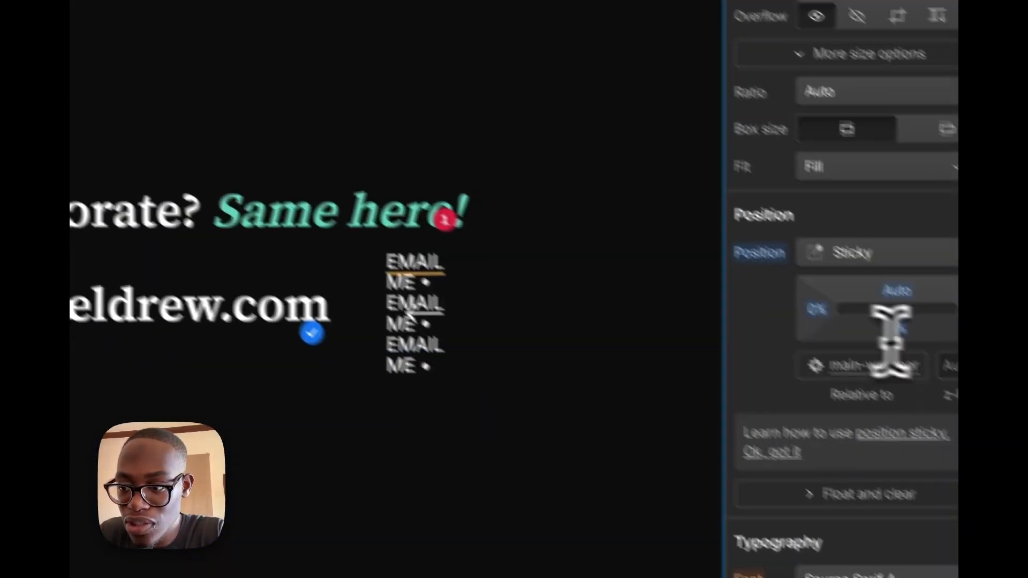
click(953, 366)
text(-1)
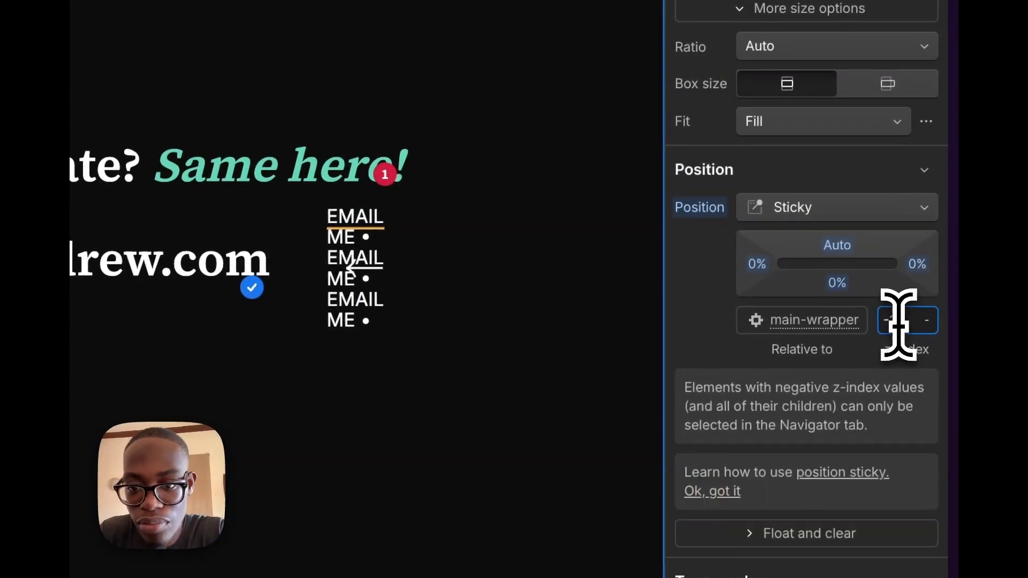
key(Up)
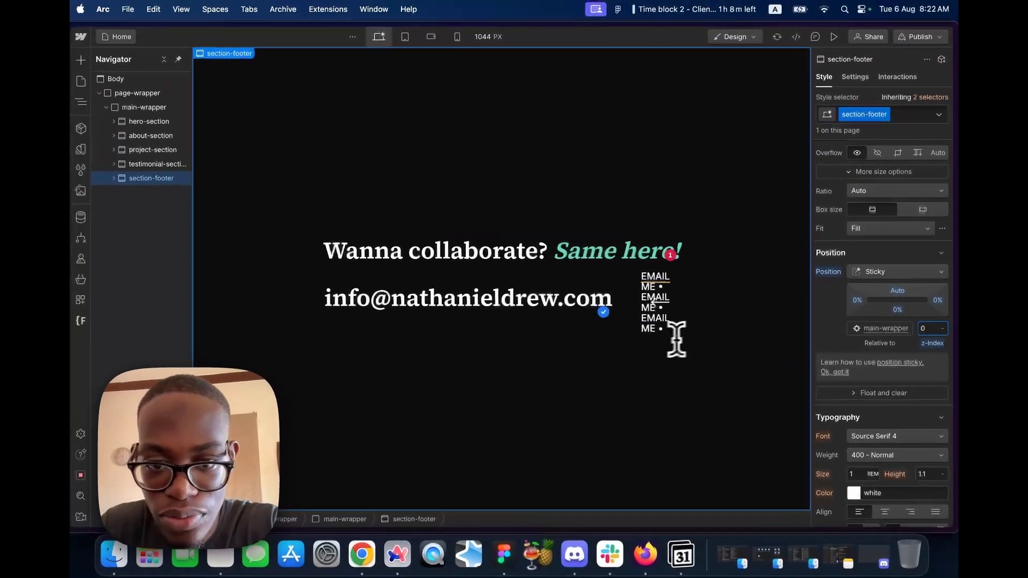
scroll(670, 339, up, 8)
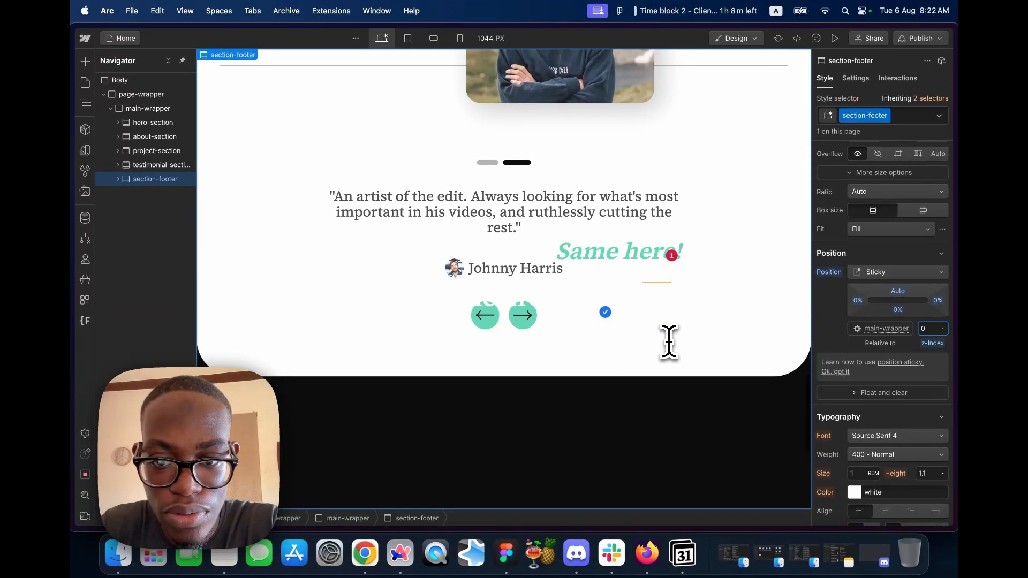
scroll(667, 339, down, 6)
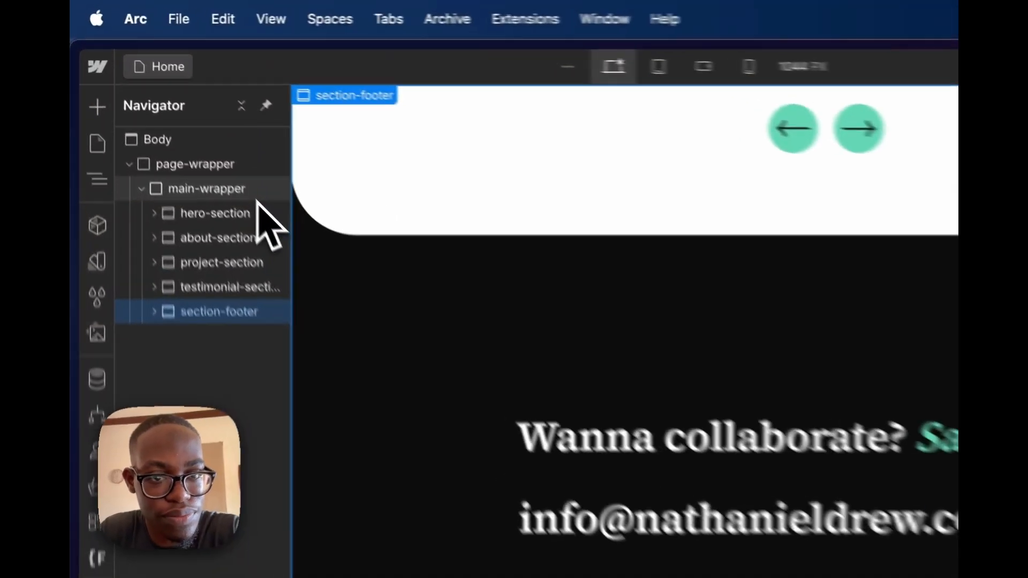
- Move section-footer out of main-wrapper into page-wrapper, place it directly below main-wrapper, and preview the page
click(176, 110)
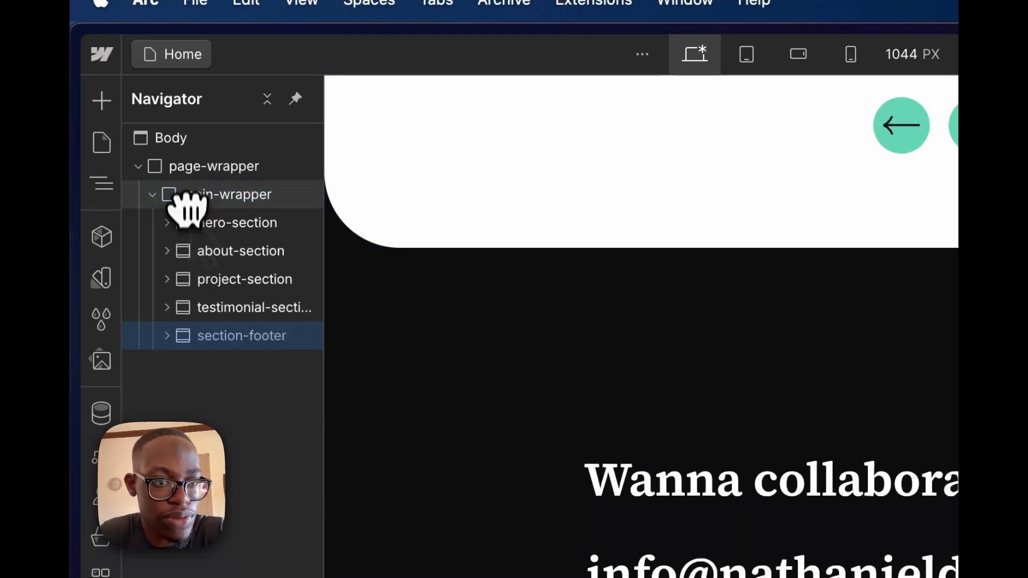
drag(185, 207, 182, 187)
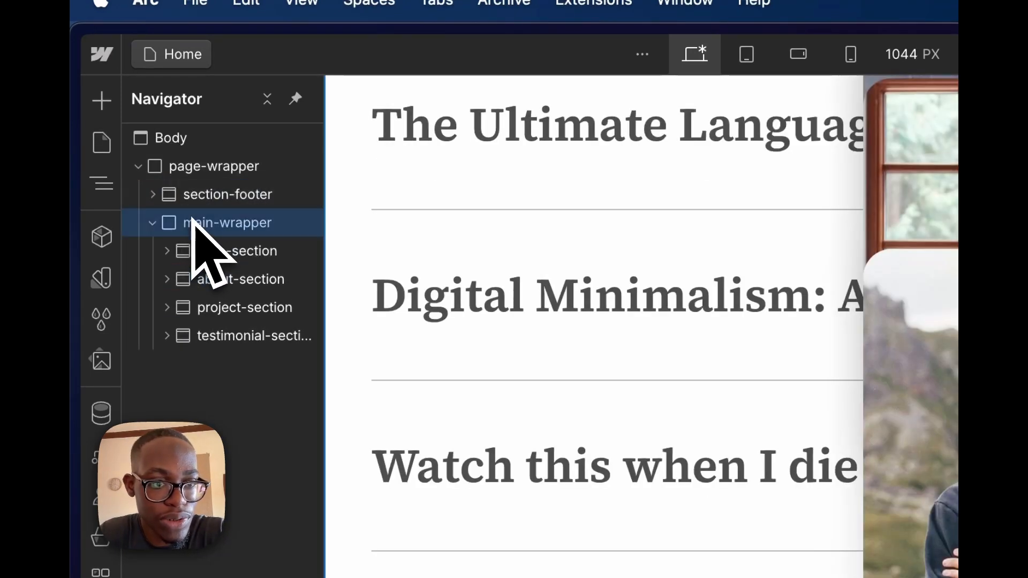
drag(211, 225, 207, 184)
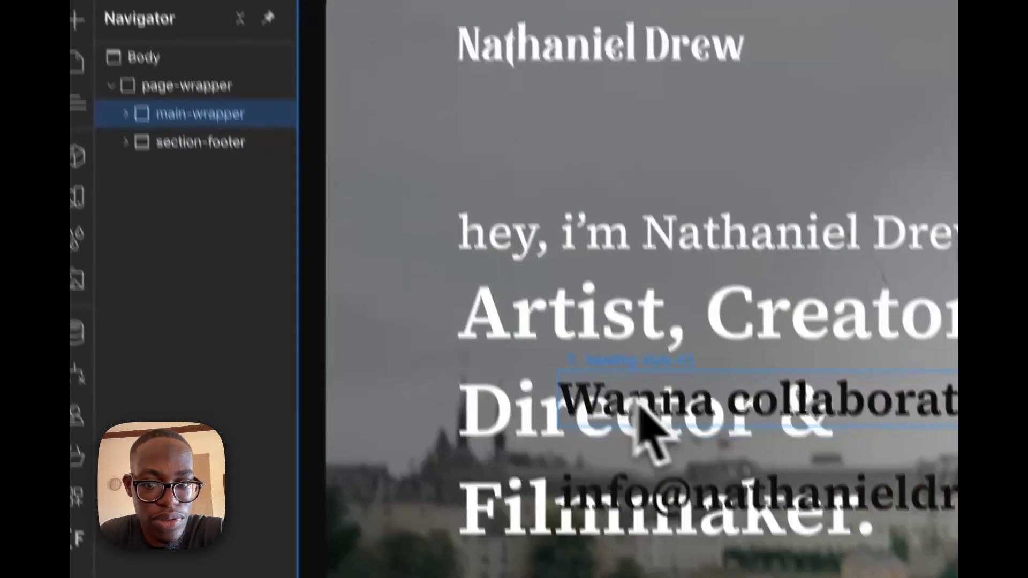
scroll(658, 369, down, 10)
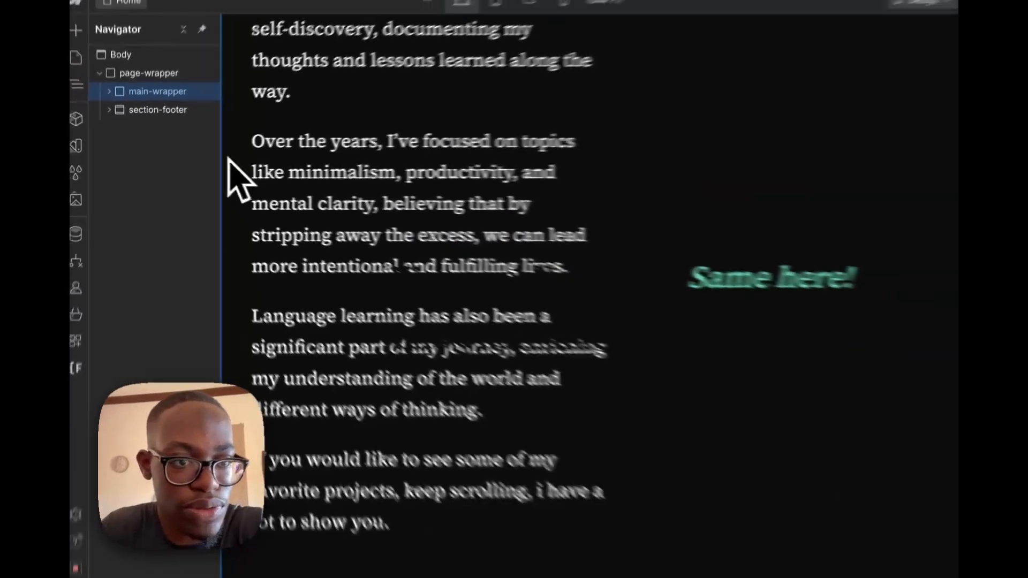
scroll(326, 264, down, 10)
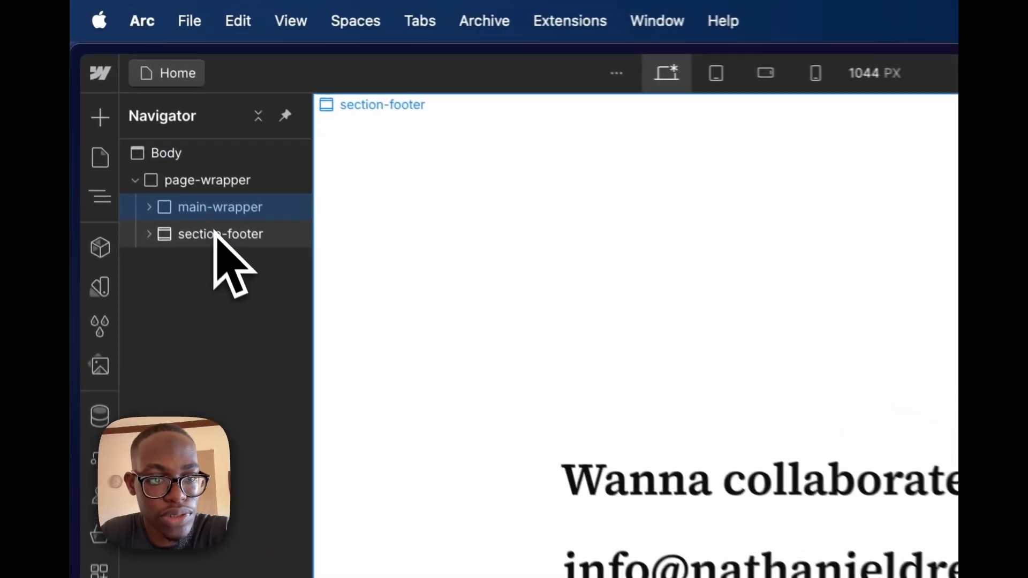
- Add the background-color-primary combo class to section-footer
click(144, 123)
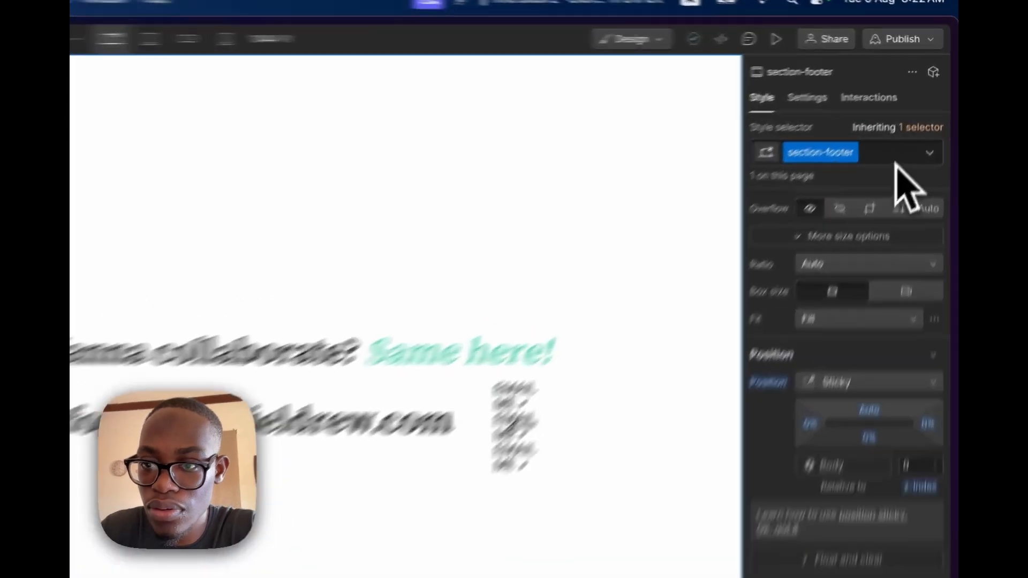
click(913, 119)
text(bac)
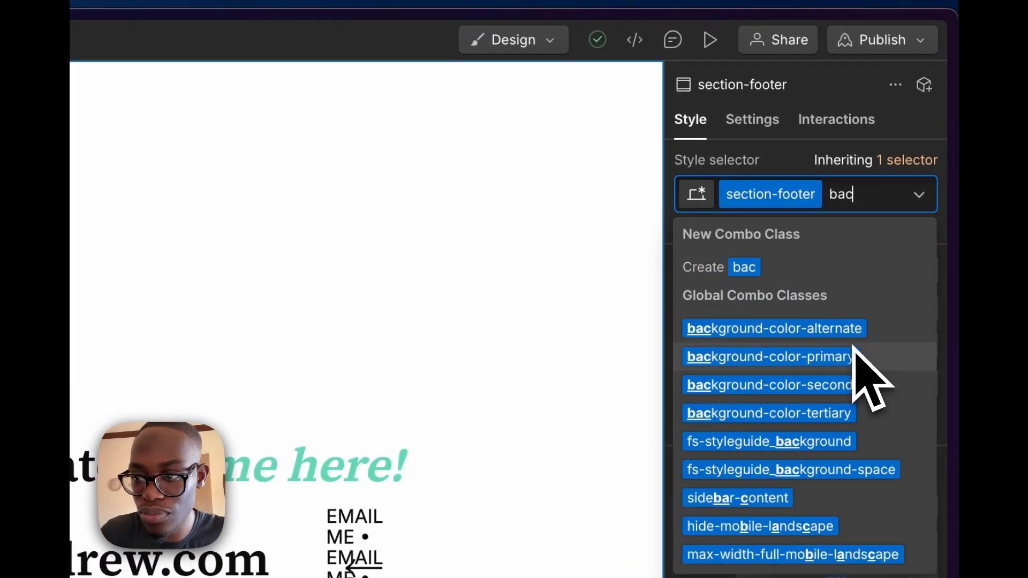
click(853, 351)
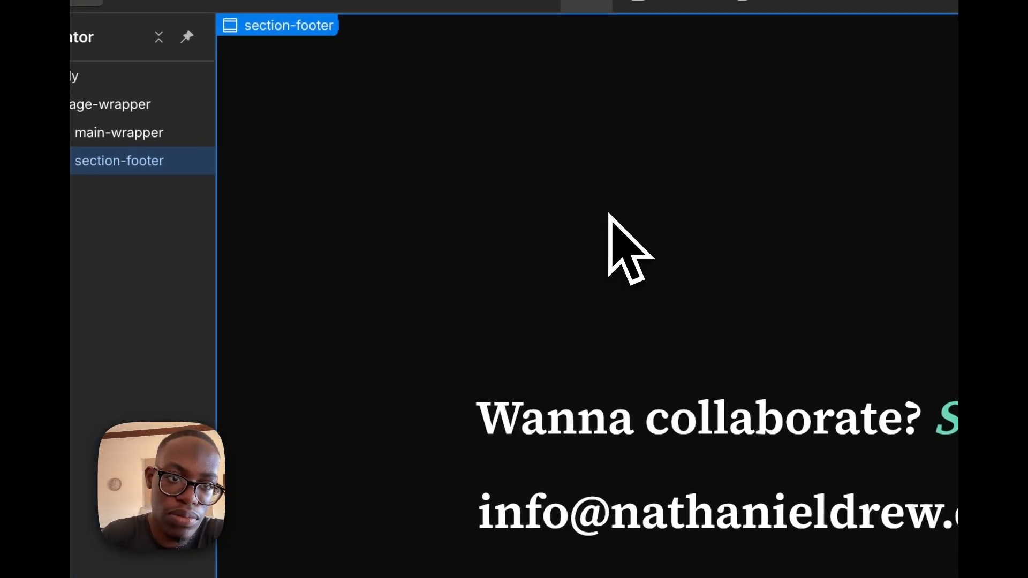
- Set main-wrapper's z-index to 1 with its position as Relative, and preview how the sections cover the footer
click(182, 154)
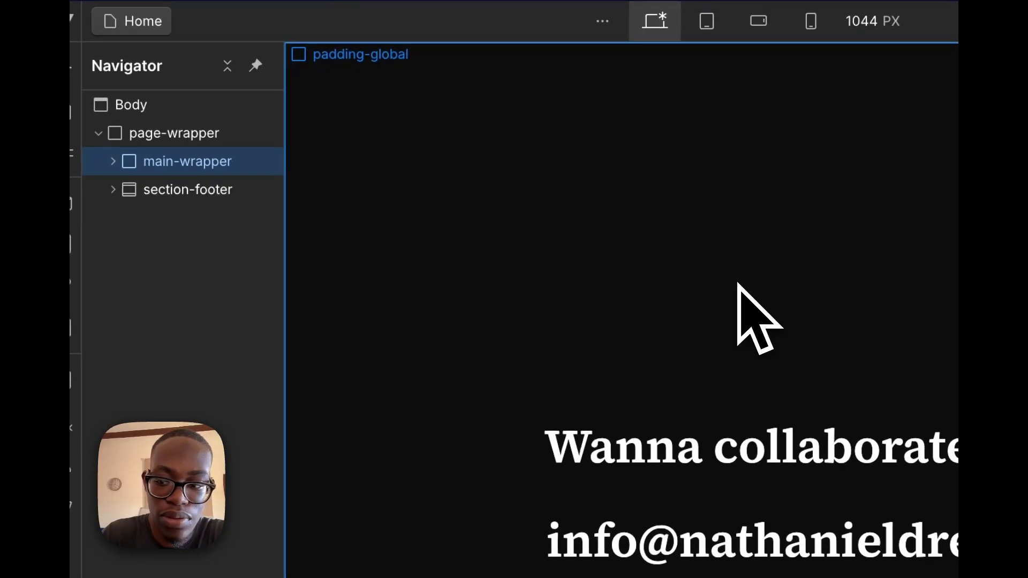
click(232, 189)
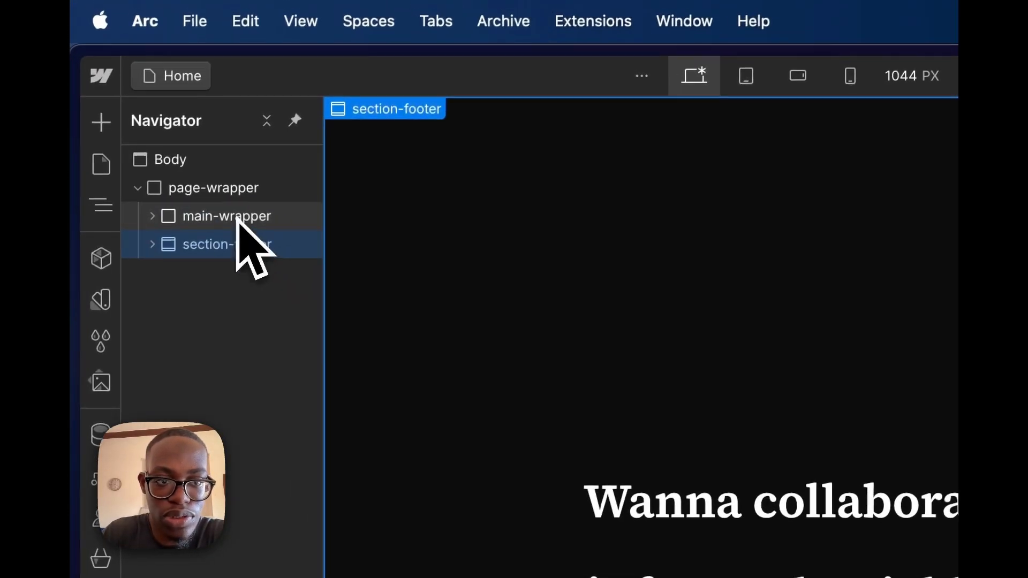
click(200, 162)
click(909, 313)
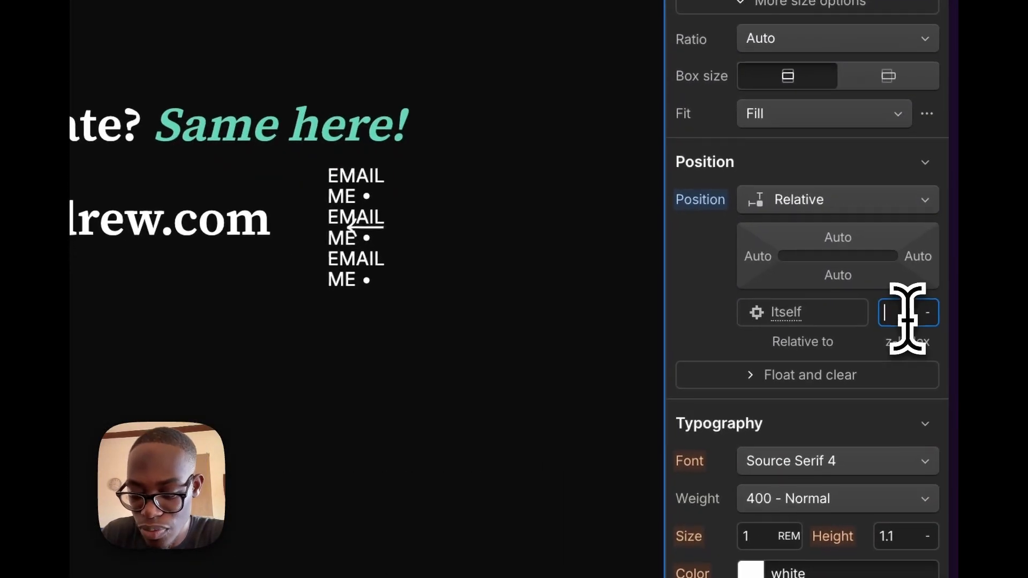
text(1)
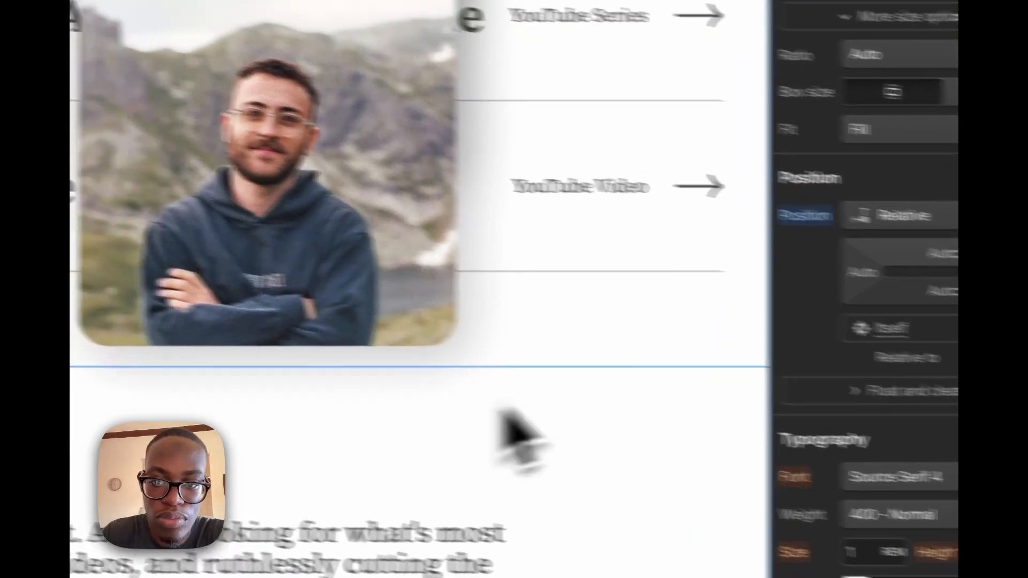
scroll(393, 392, down, 10)
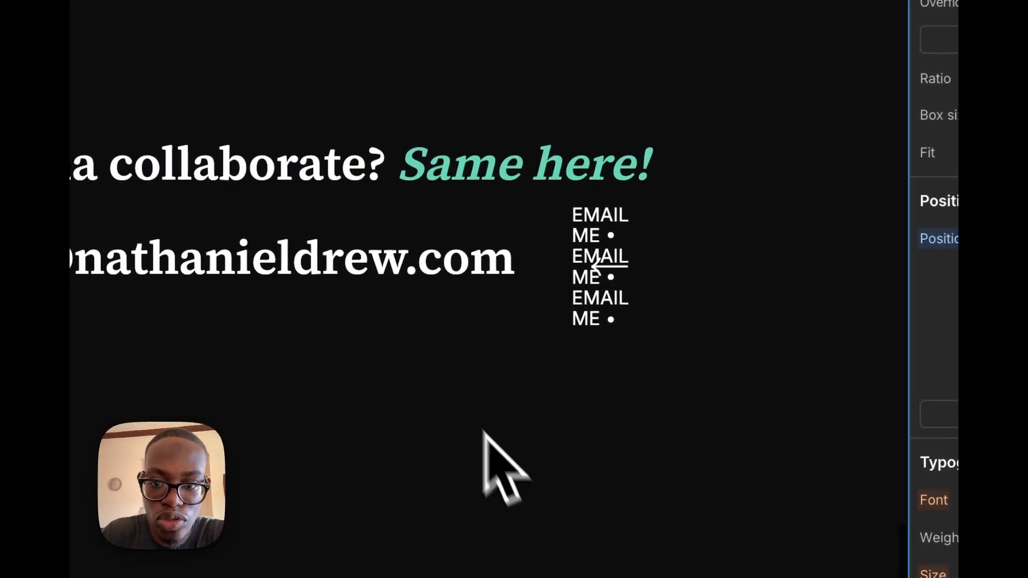
- Copy the social icons block from the hero section's sidebar menu and paste it into the footer's container-large
click(326, 225)
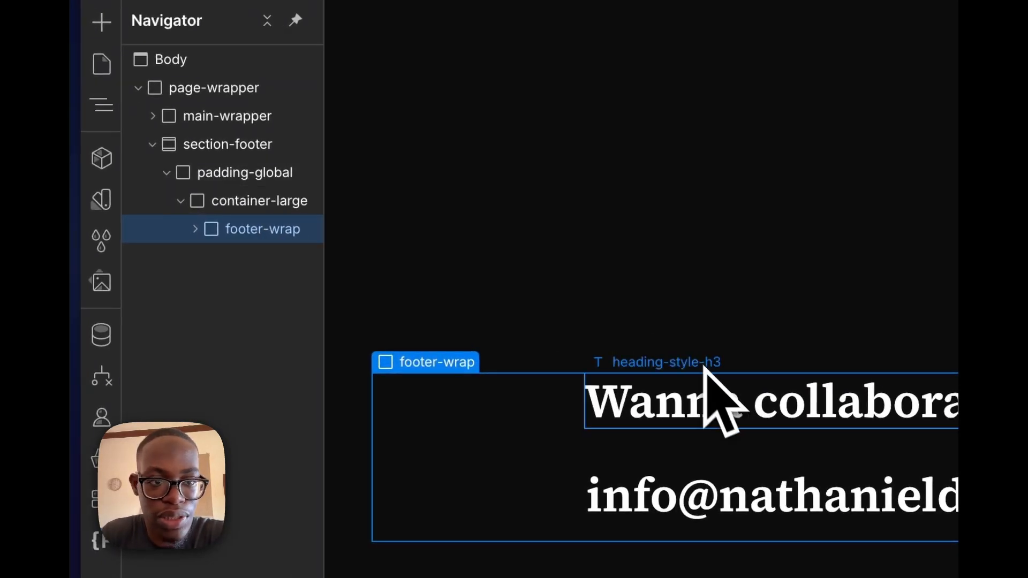
click(153, 116)
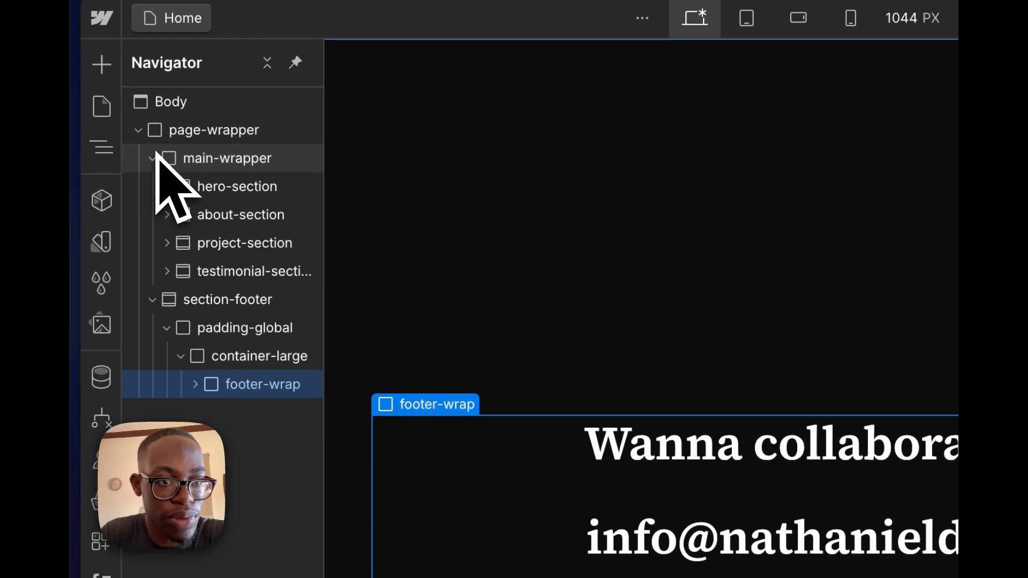
click(168, 186)
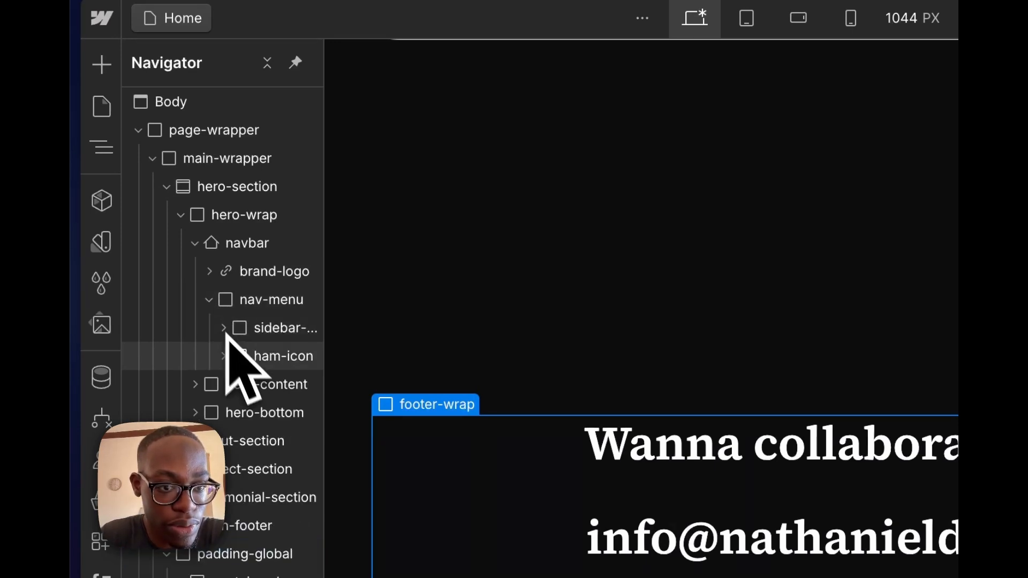
click(224, 328)
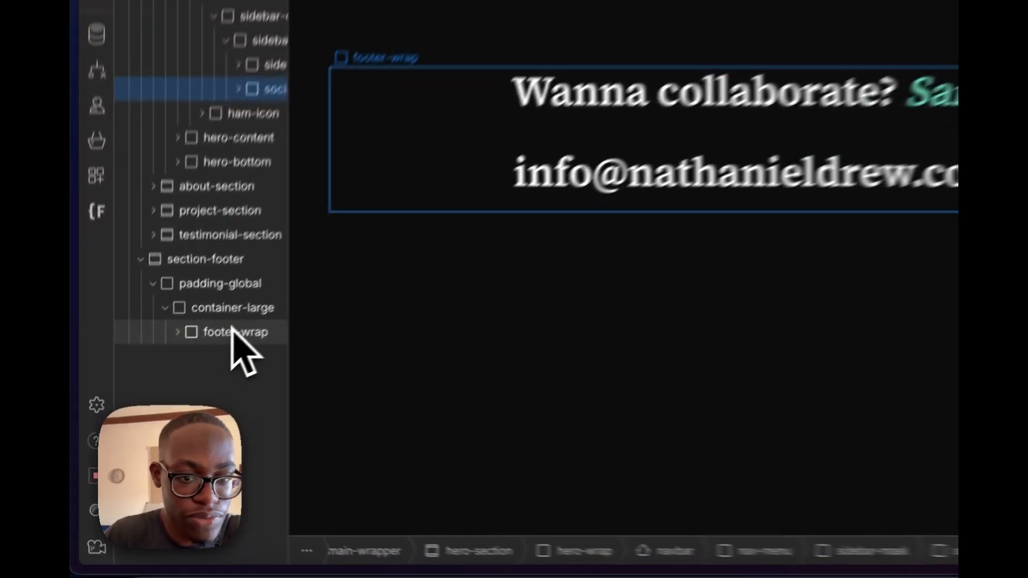
click(160, 392)
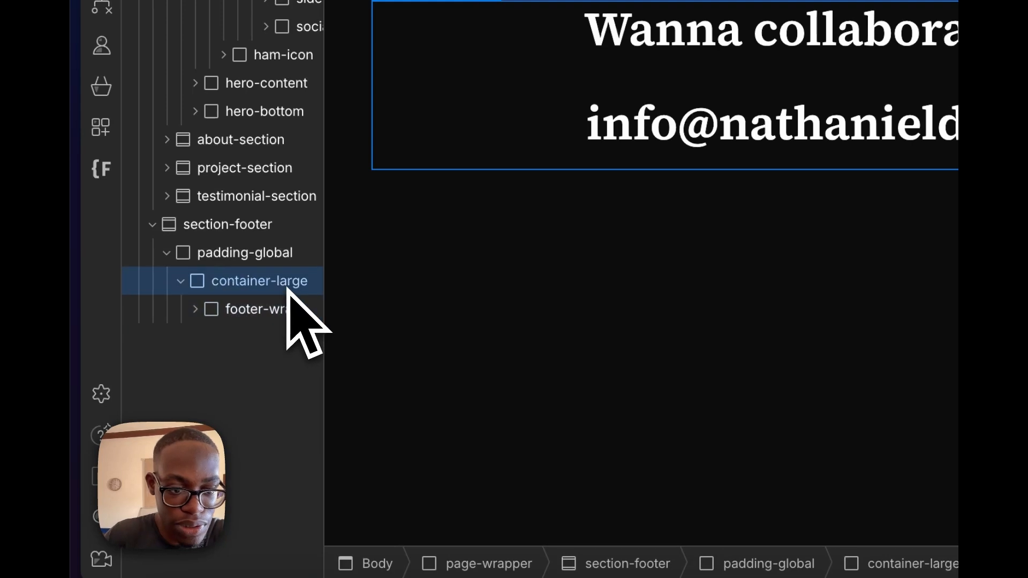
key(super+v)
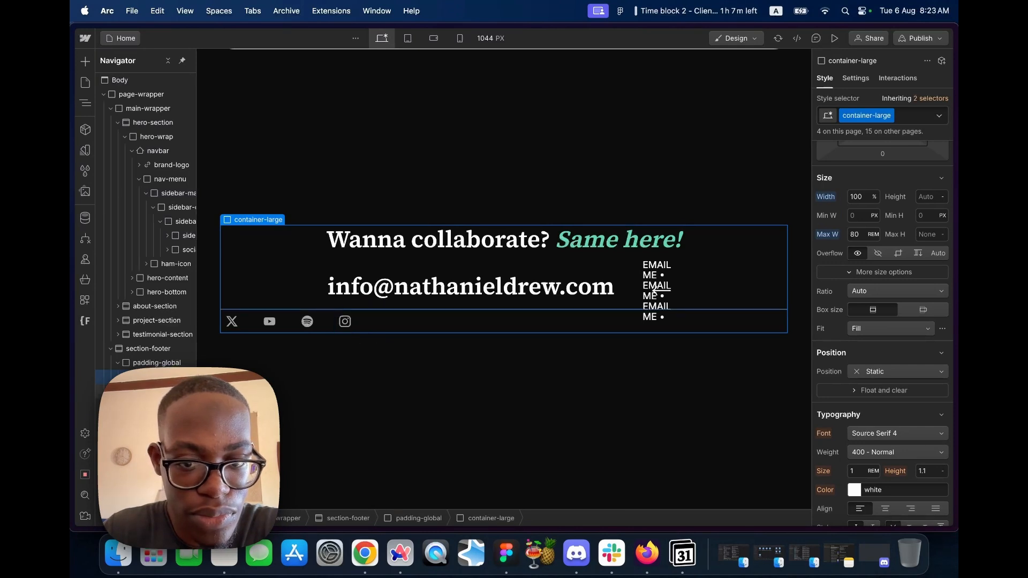
- Move the pasted social-wrap from container-large into footer-wrap, below the email link
scroll(370, 365, right, 3)
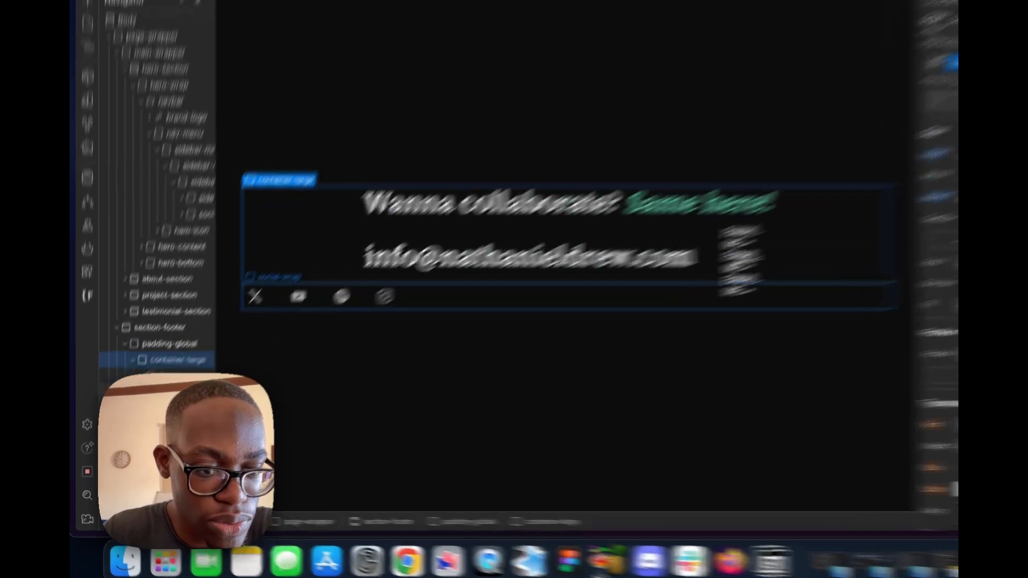
click(165, 405)
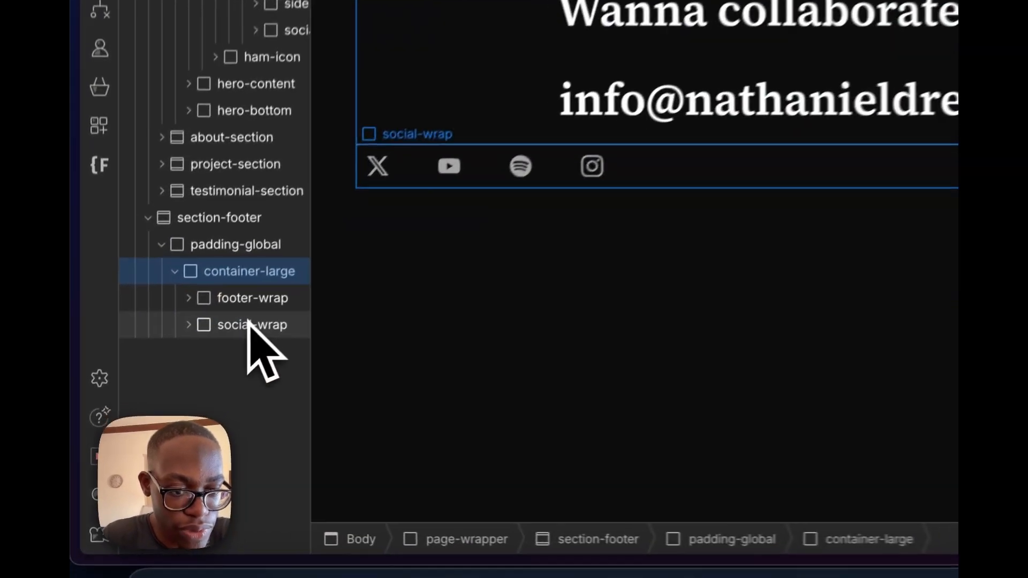
drag(268, 322, 269, 419)
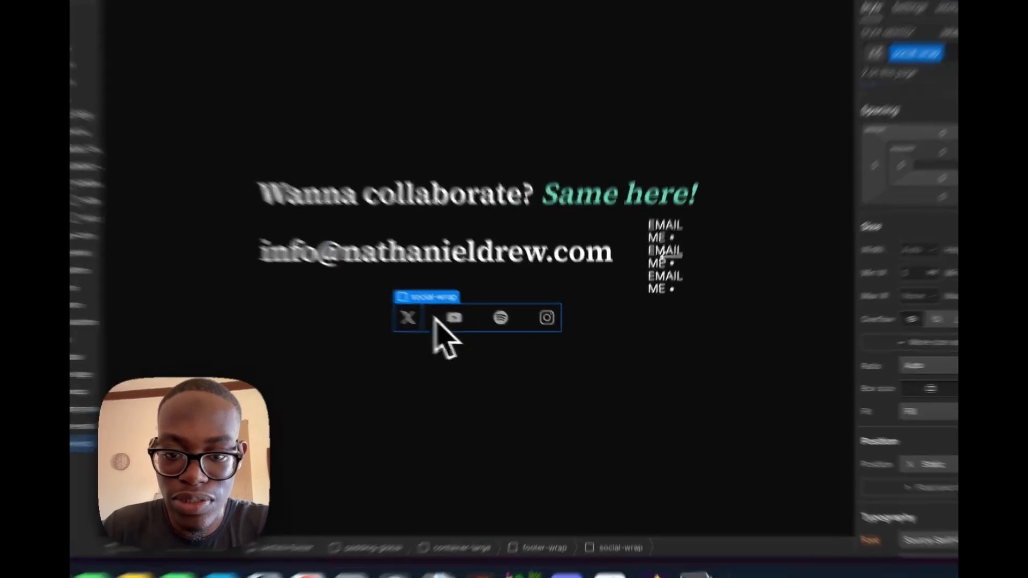
- Select the footer's X social-logo, switch to the Figma design, and copy the 1E1E1E fill of the social icon circle
click(450, 332)
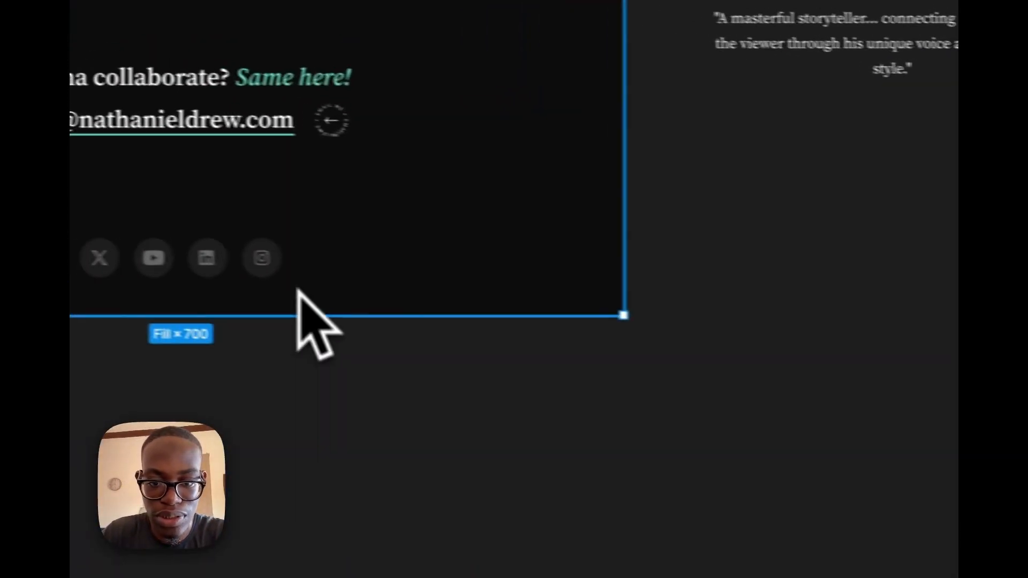
double_click(319, 271)
double_click(324, 273)
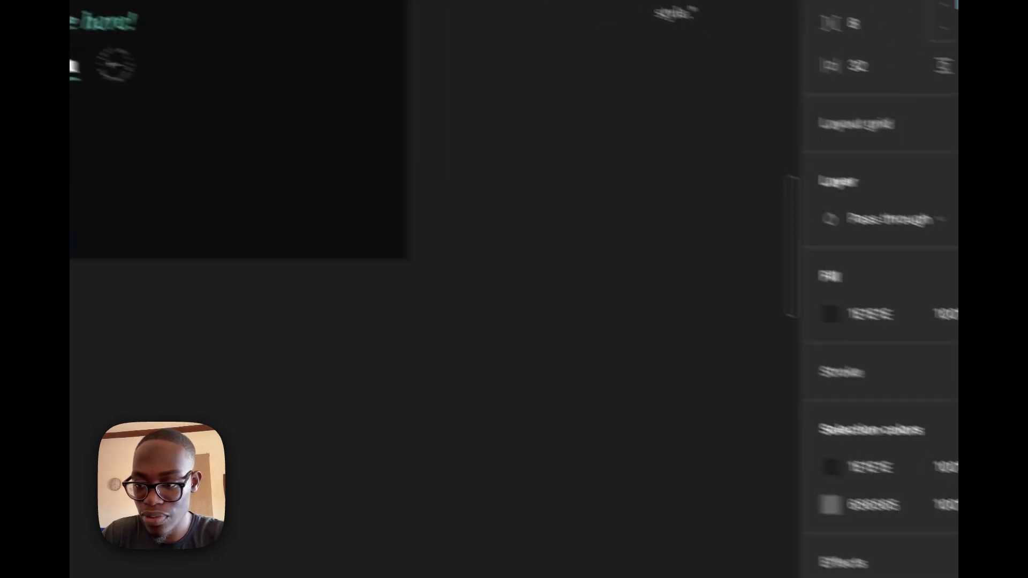
click(887, 314)
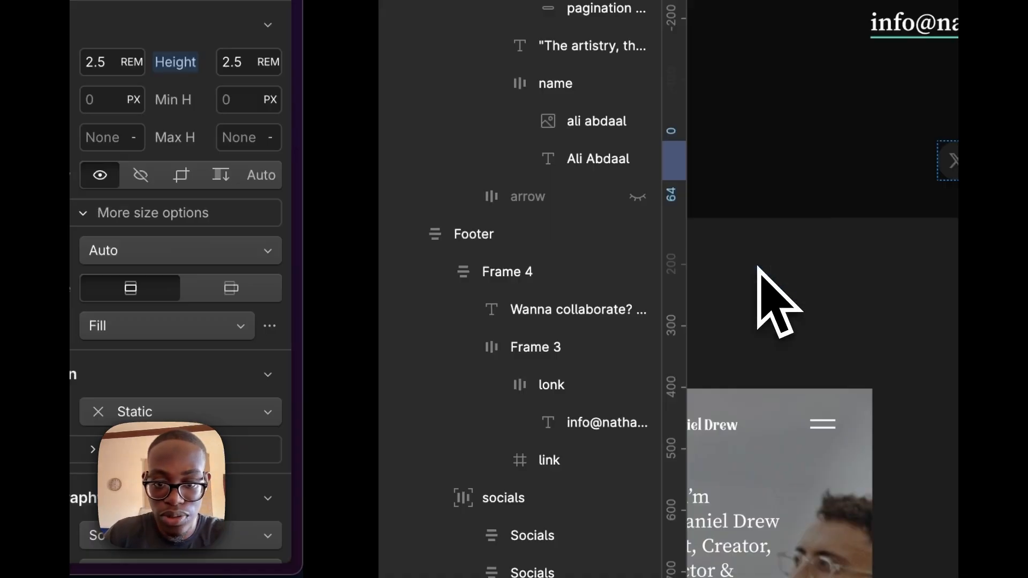
- Back in Webflow, set social-logo's background color to #1e1e1e
scroll(858, 424, down, 4)
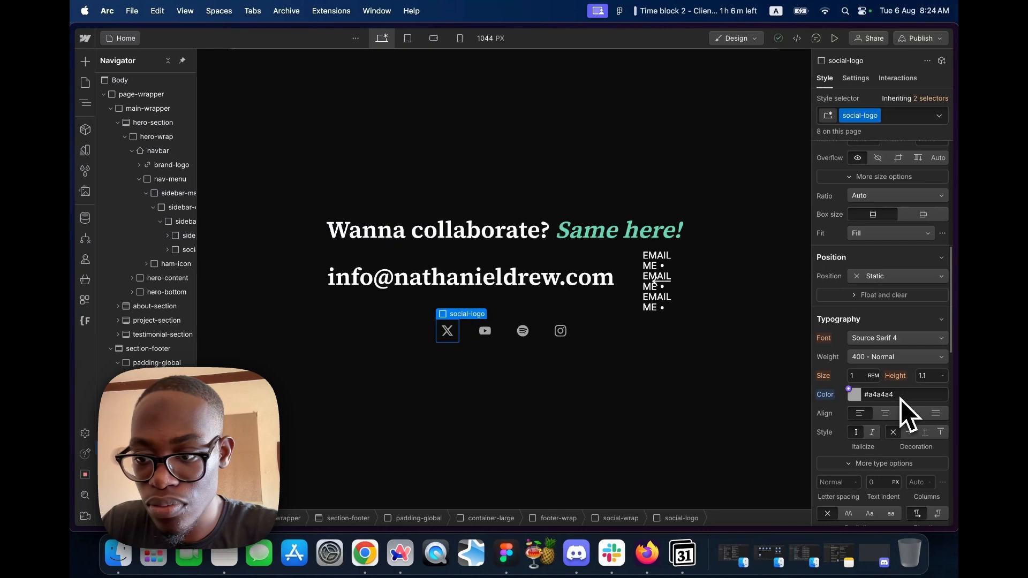
scroll(901, 399, down, 6)
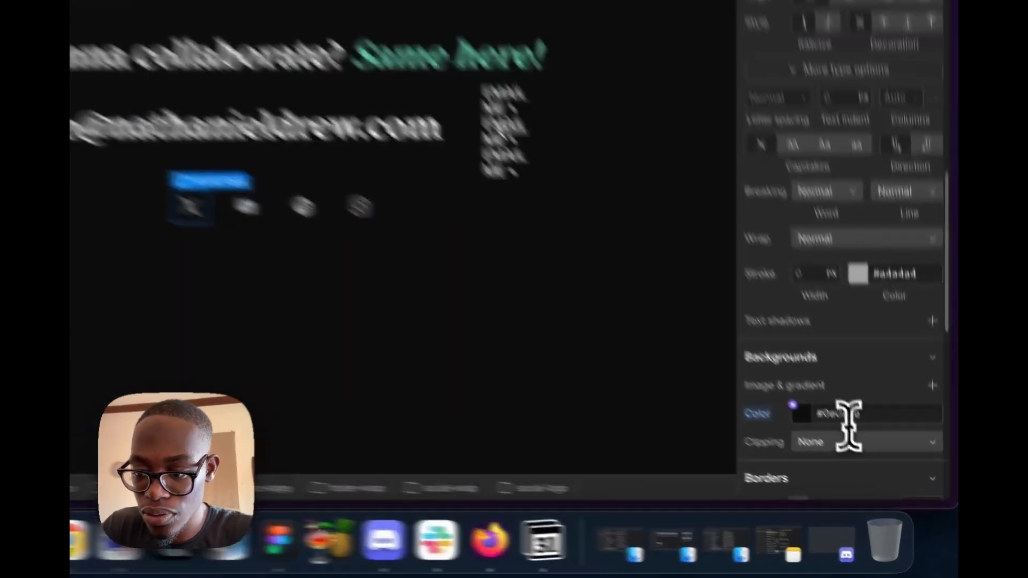
click(850, 420)
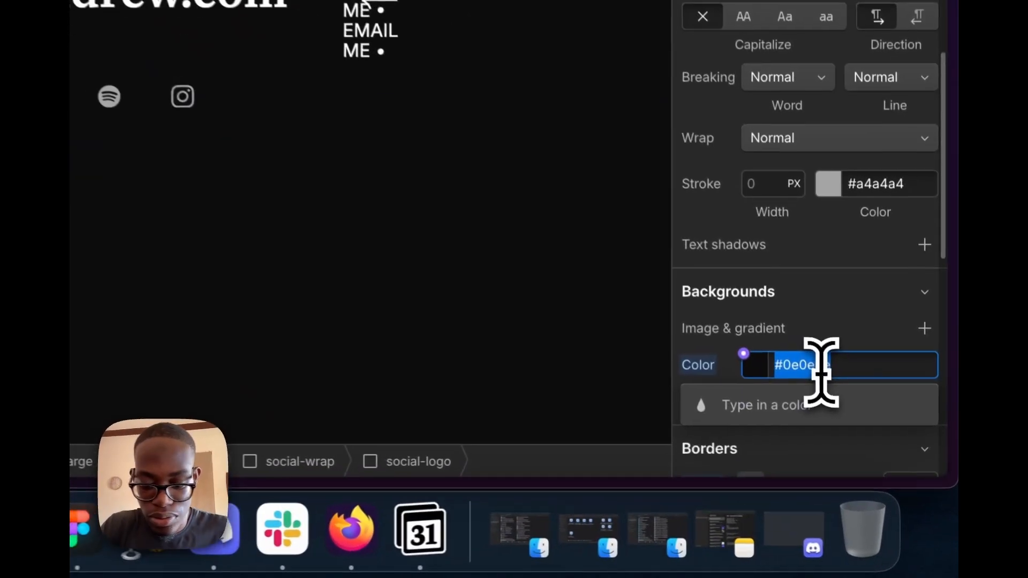
text(#1e1e1e)
key(Return)
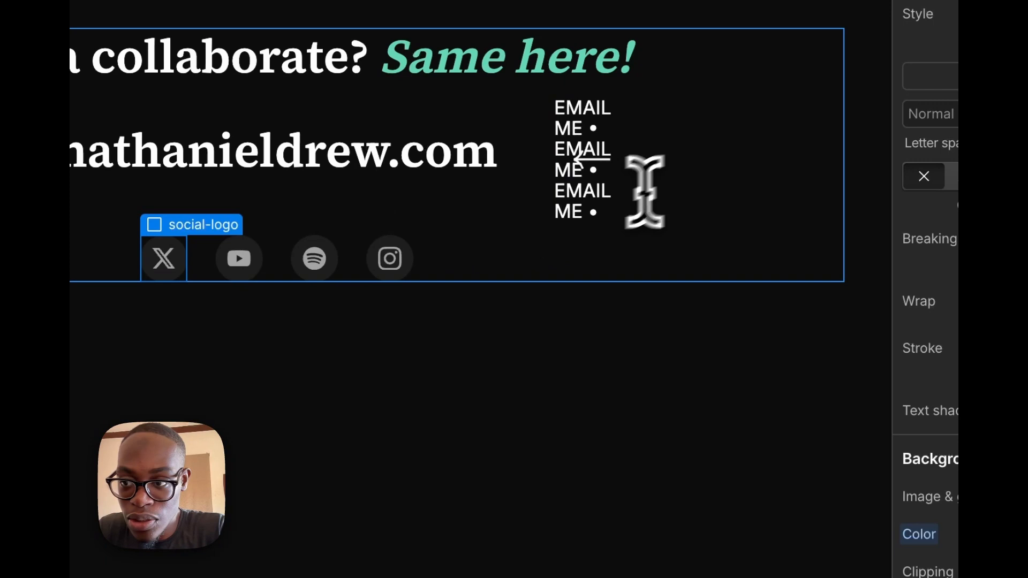
- Switch social-logo to its Hover state and set the text color to white
click(930, 110)
click(812, 217)
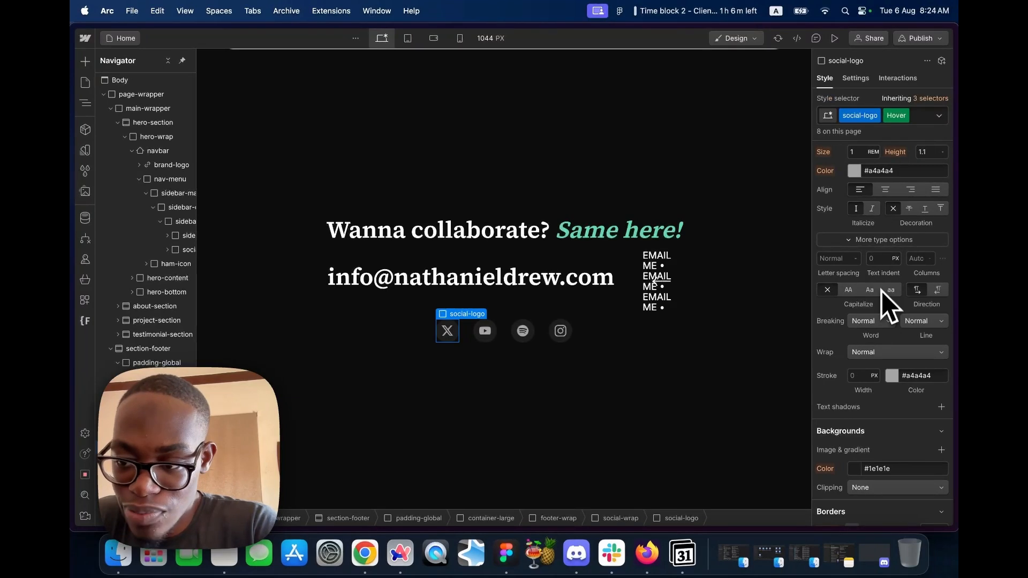
scroll(838, 381, down, 4)
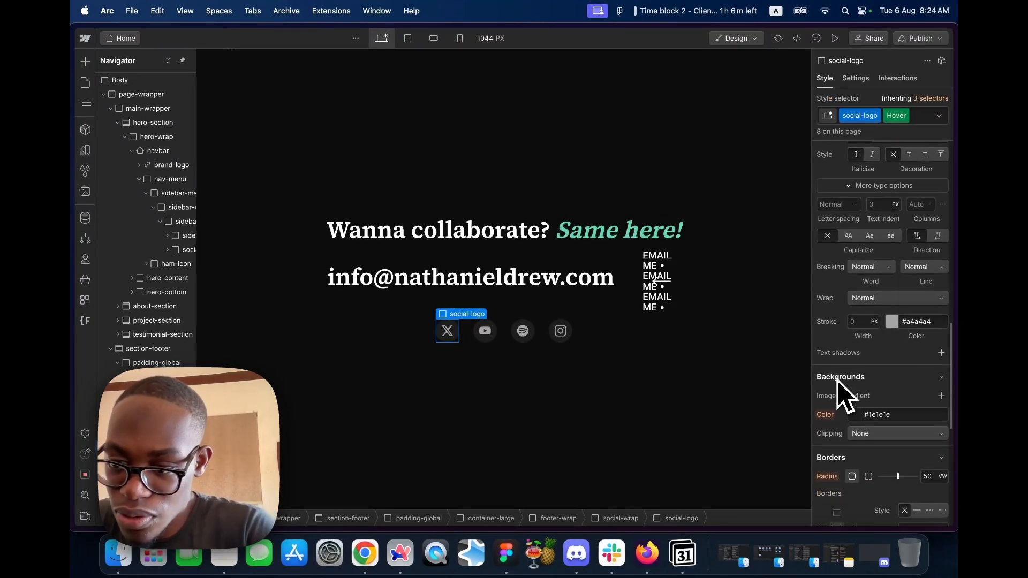
scroll(846, 396, down, 1)
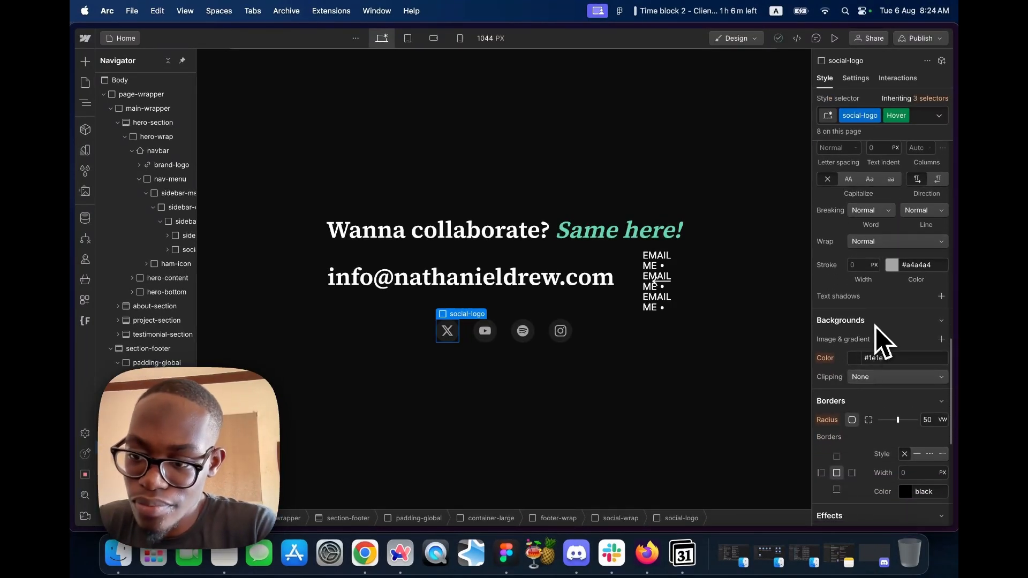
scroll(861, 361, up, 15)
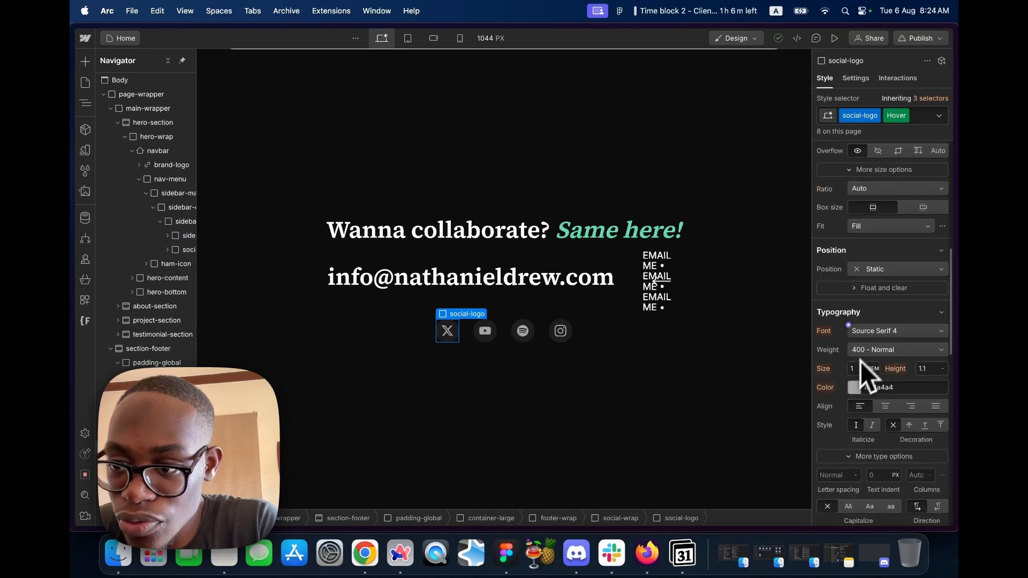
click(855, 440)
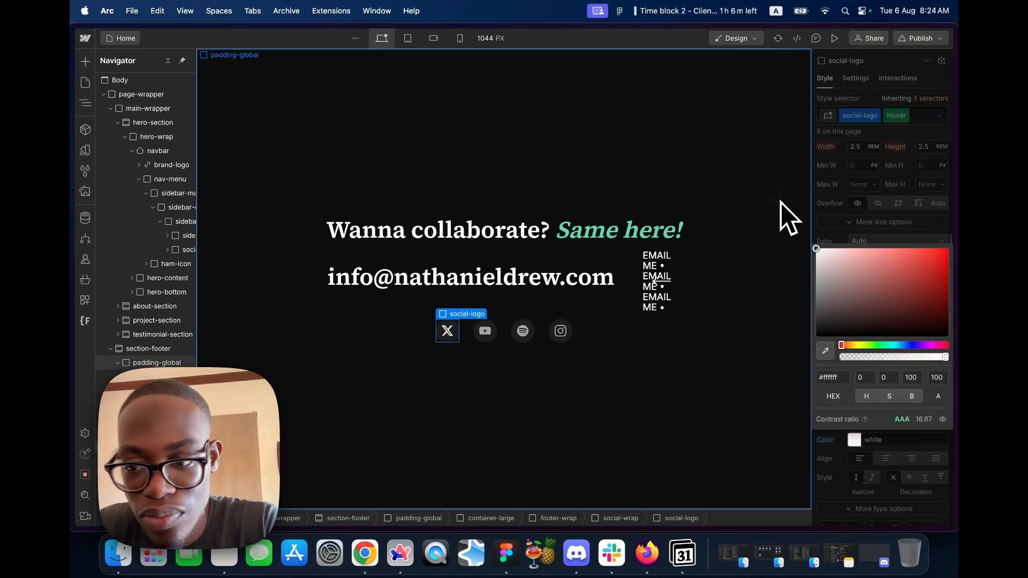
click(834, 227)
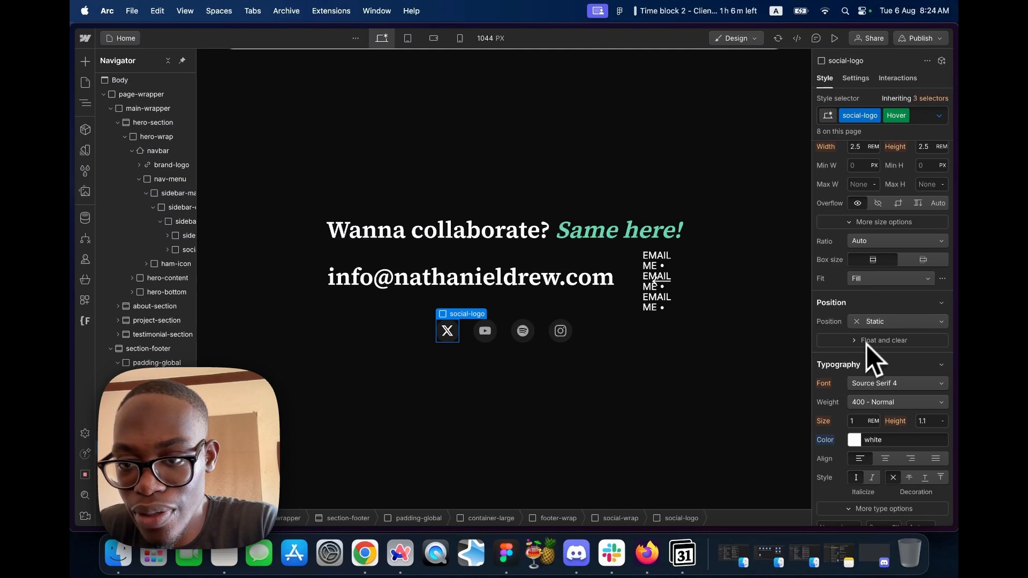
click(855, 441)
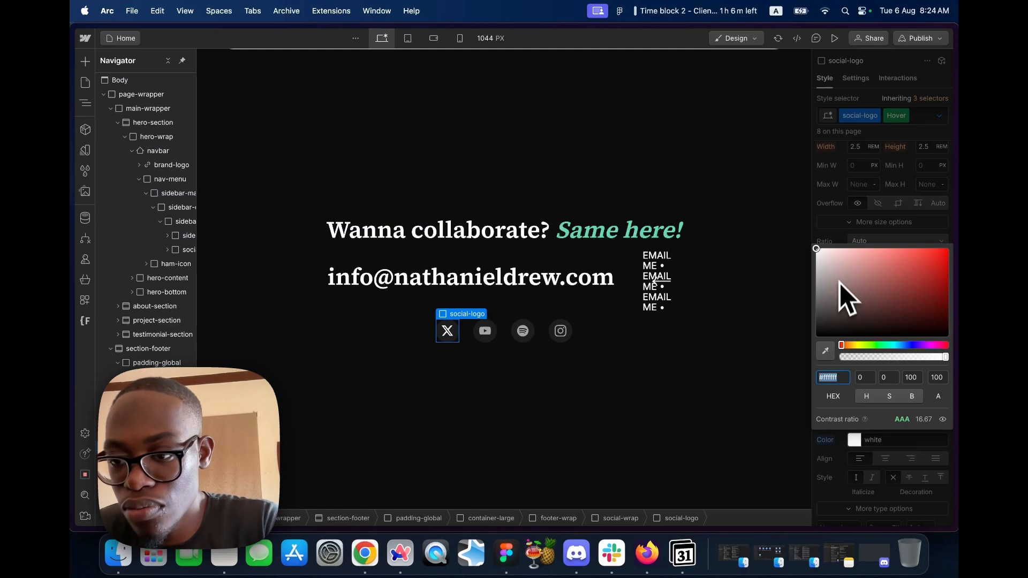
click(851, 231)
- Give social-logo's Hover state a 1 px solid white border
scroll(871, 451, down, 4)
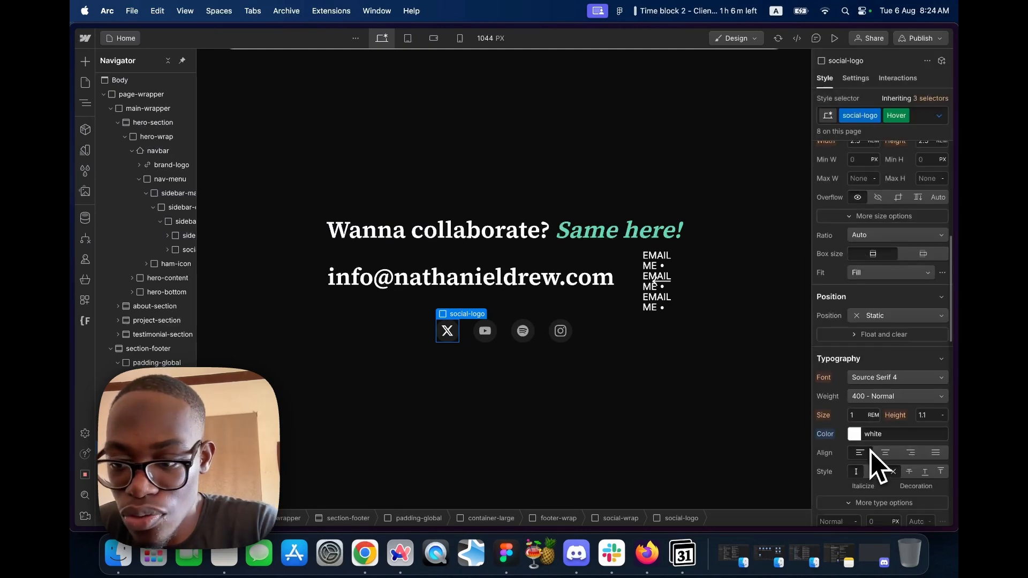
scroll(871, 451, down, 6)
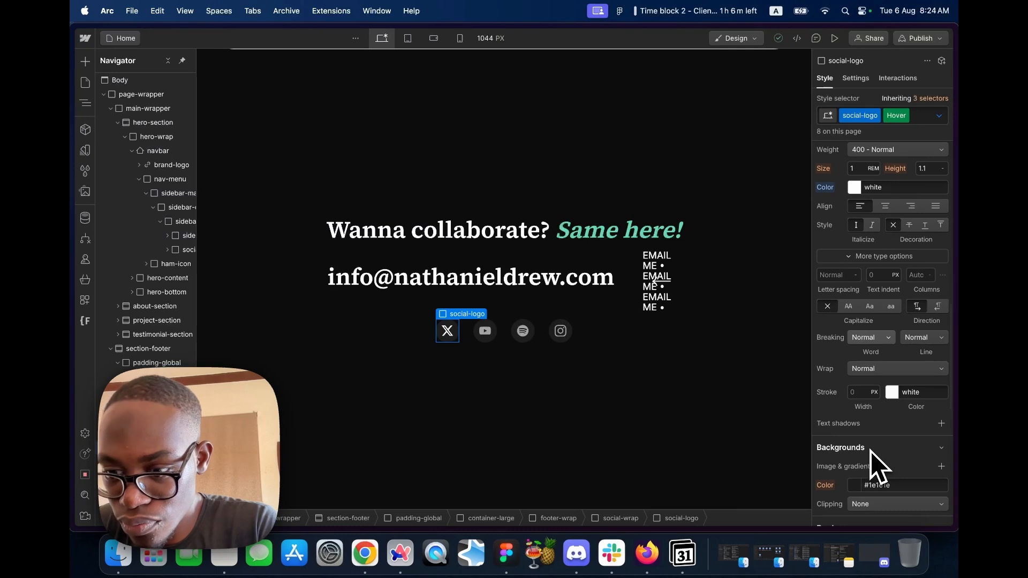
scroll(870, 453, down, 4)
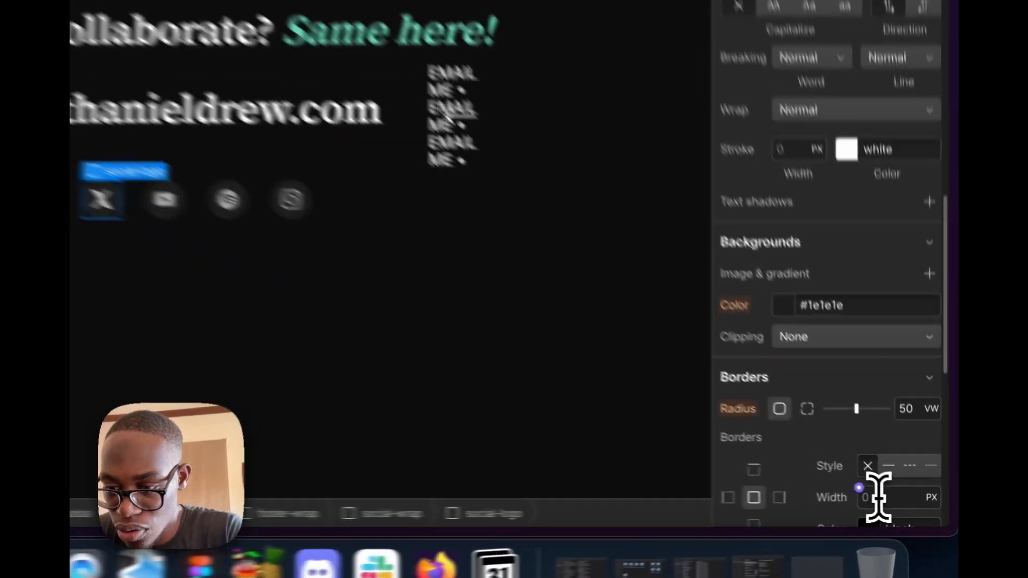
click(911, 507)
text(1)
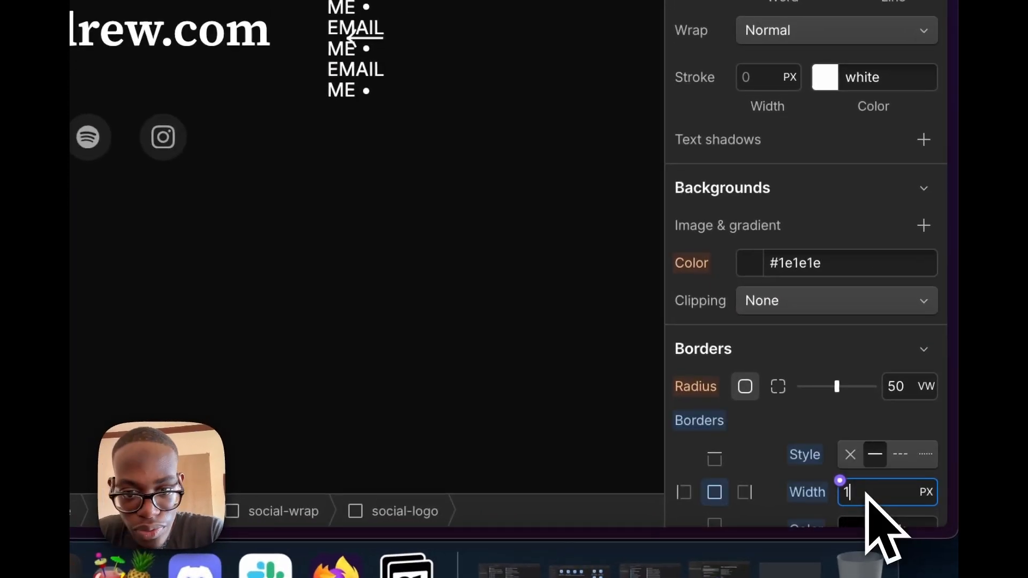
scroll(866, 493, down, 6)
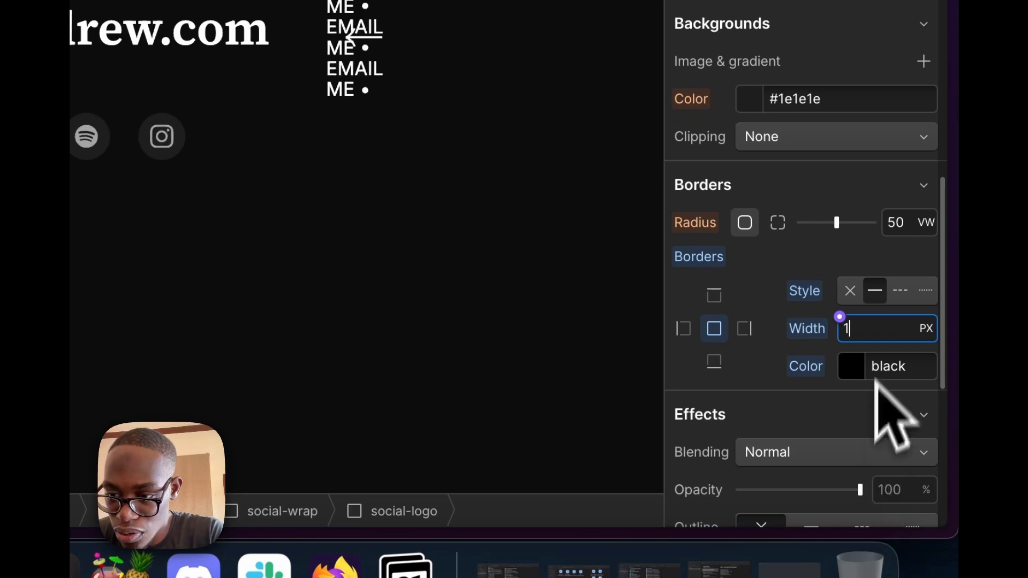
click(863, 366)
drag(780, 127, 568, 19)
click(749, 238)
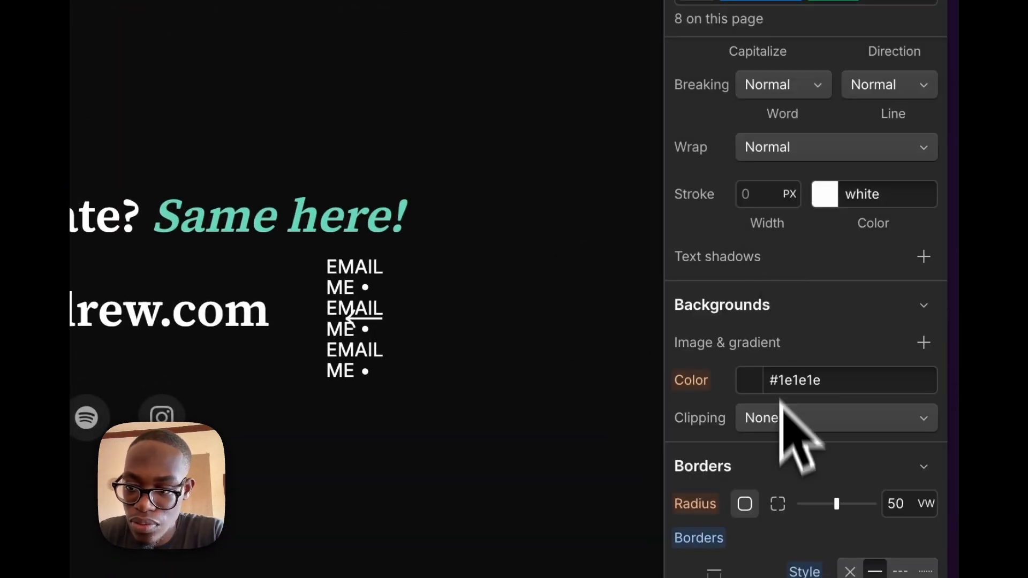
- Return social-logo to its None state and add a Font Color transition of 200 ms with ease easing
scroll(782, 428, down, 18)
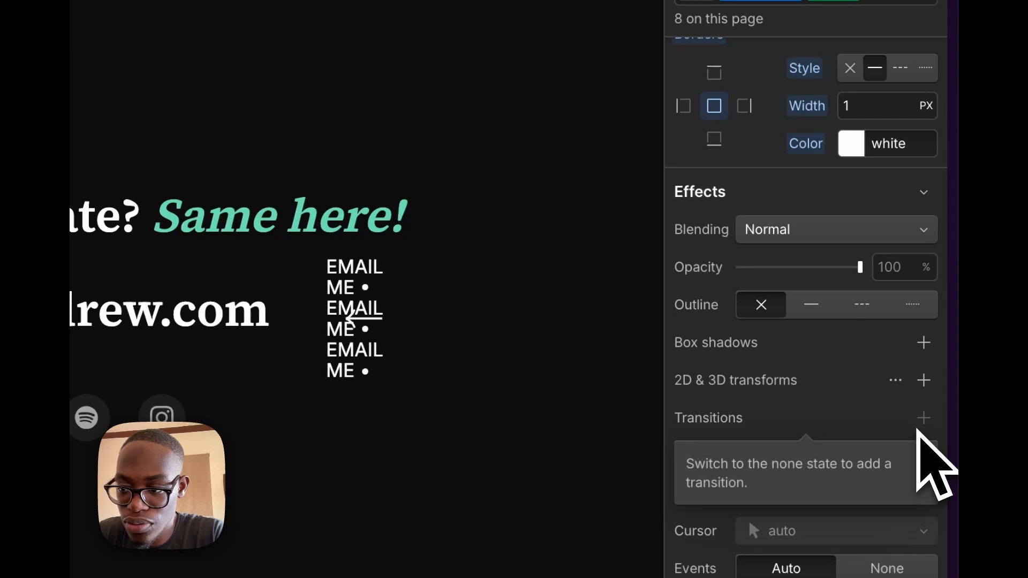
click(918, 76)
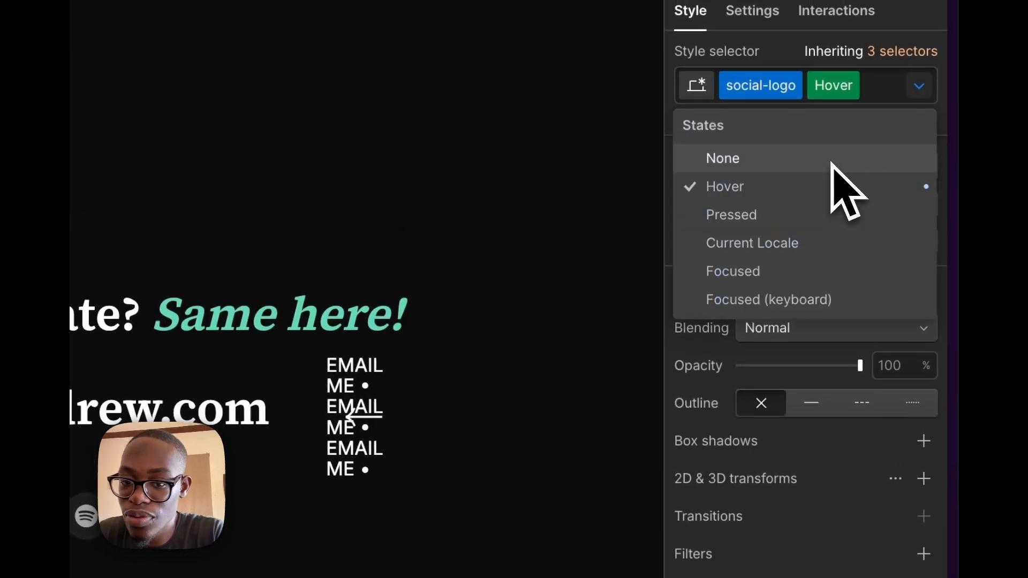
click(831, 160)
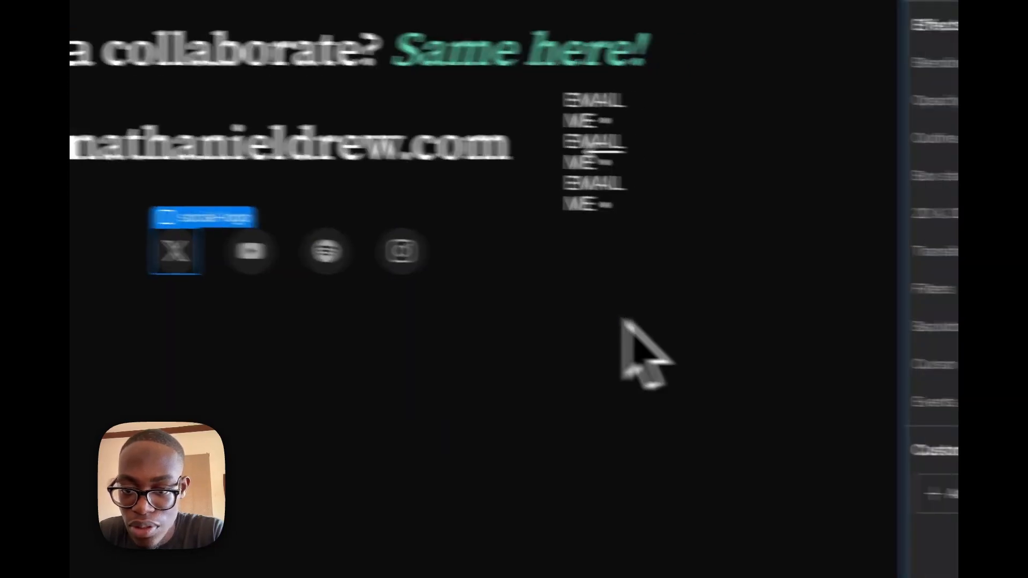
click(924, 407)
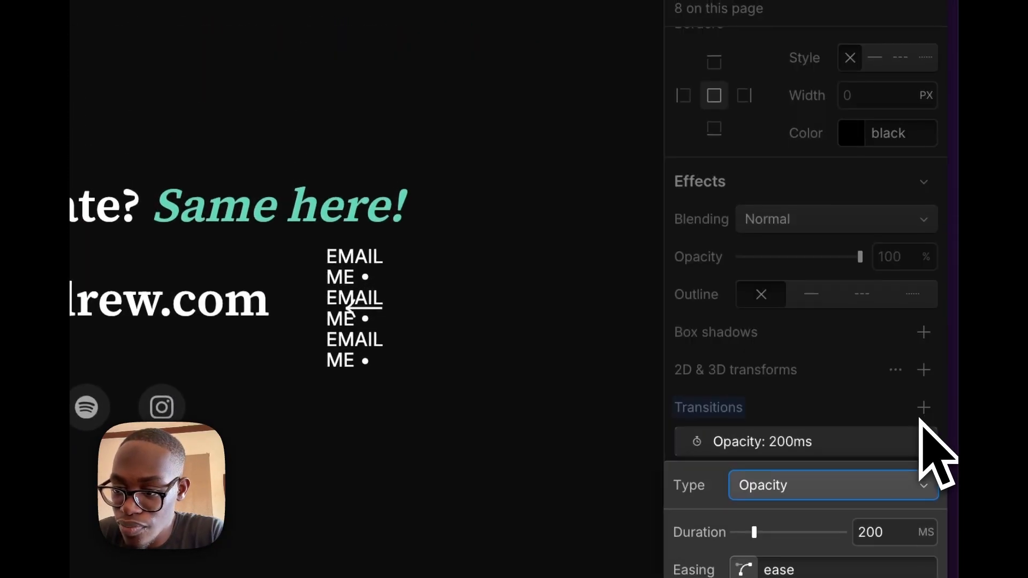
click(836, 486)
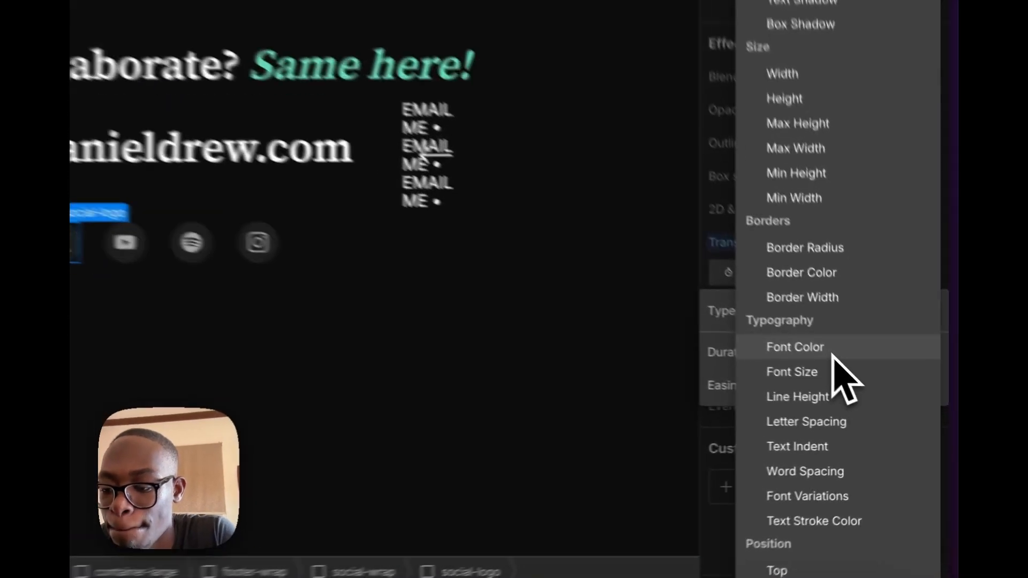
click(888, 393)
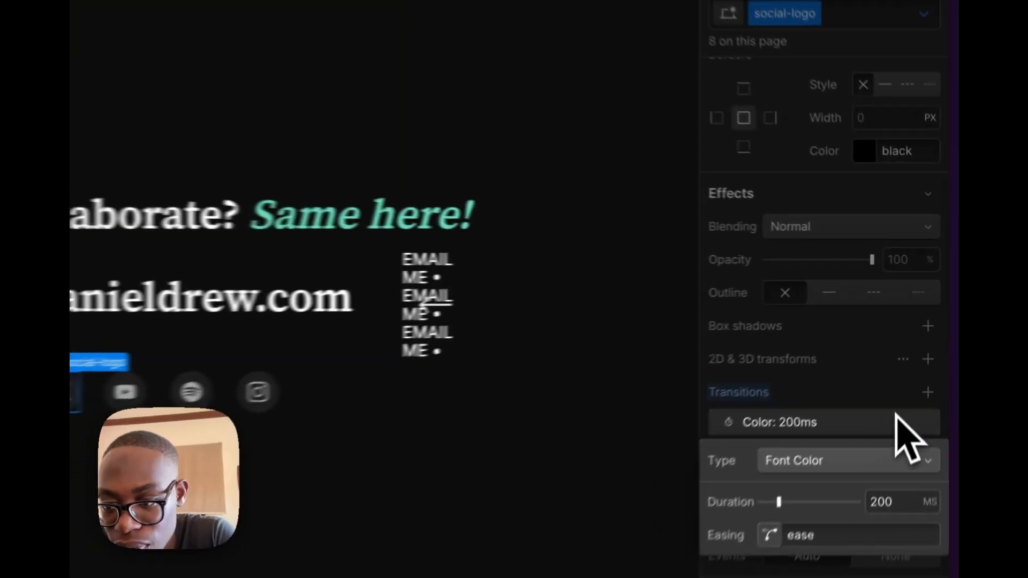
- Add a second transition to social-logo for Background Color with ease easing
click(927, 340)
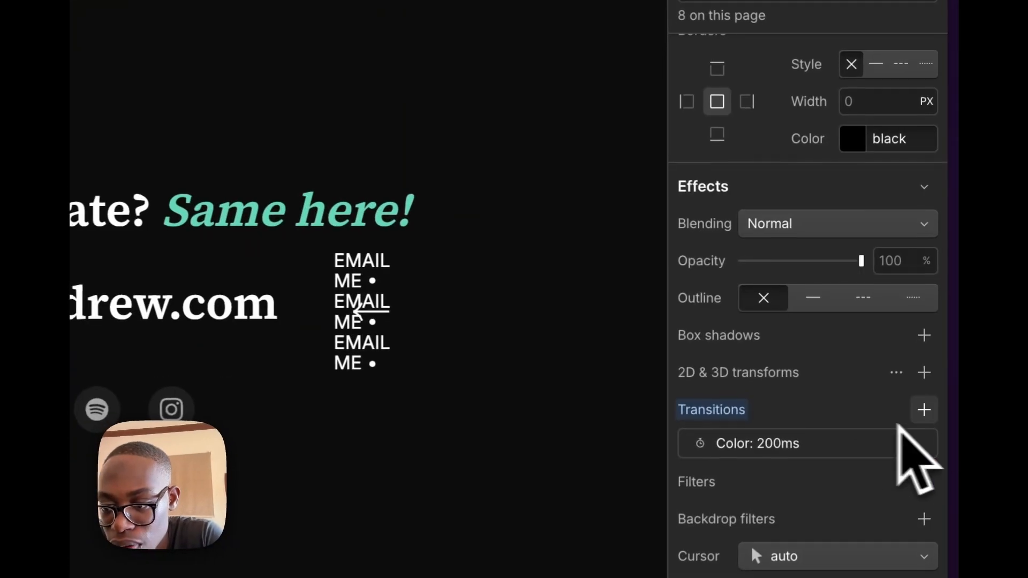
click(925, 411)
click(798, 490)
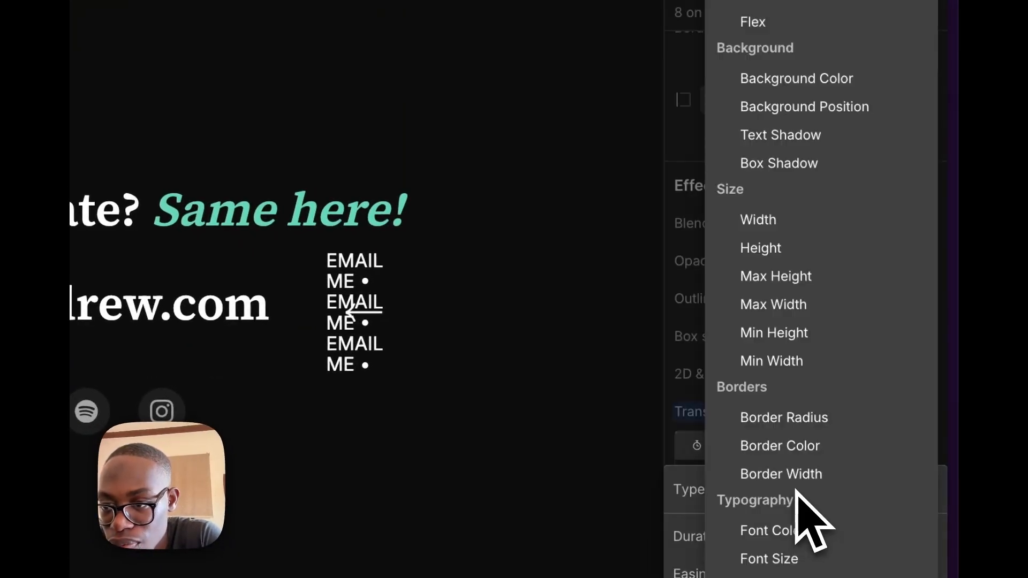
click(862, 92)
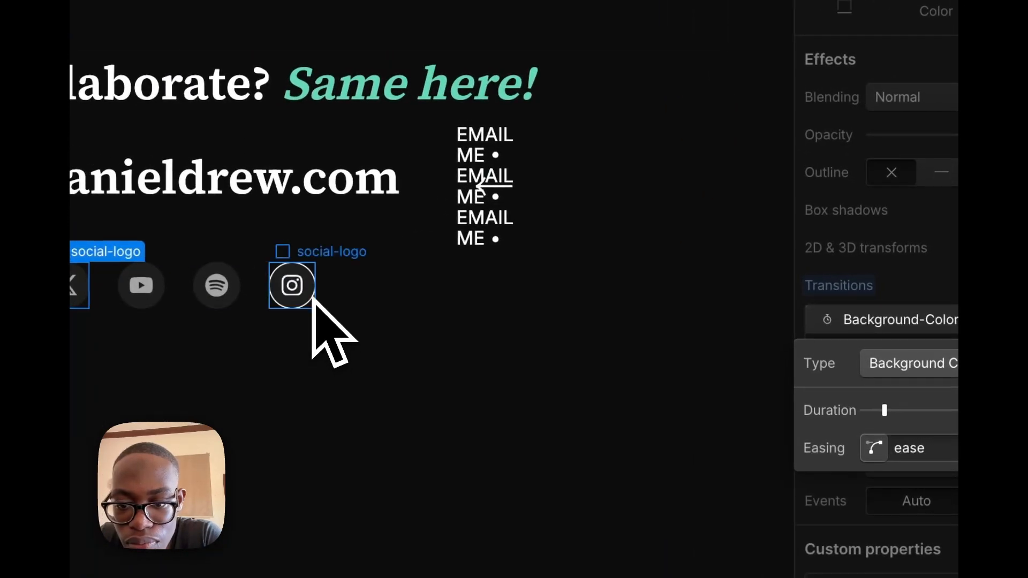
click(936, 288)
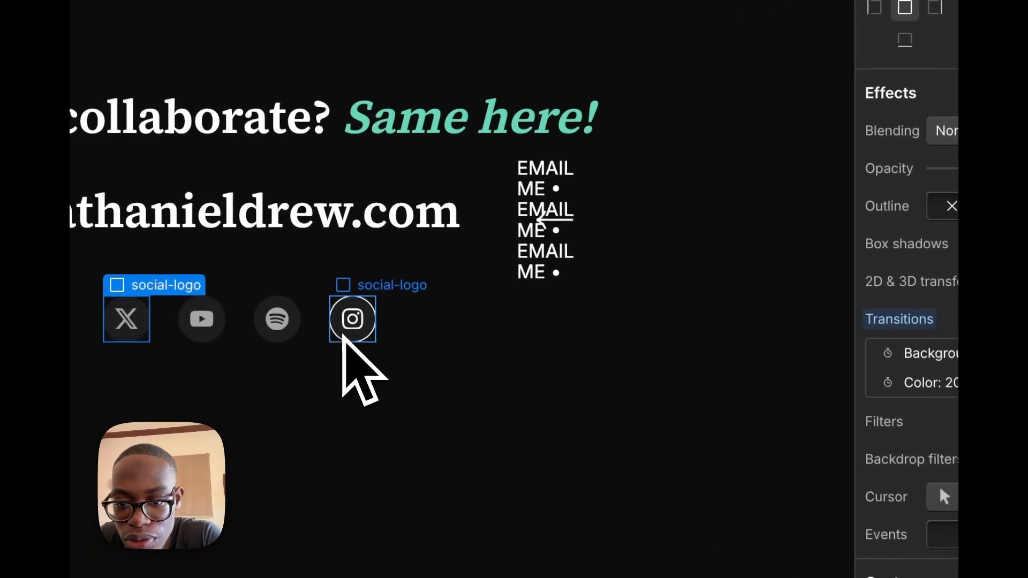
- Select the footer's Instagram social-logo and give the class's None state a 1 px solid border
click(161, 302)
scroll(921, 252, up, 5)
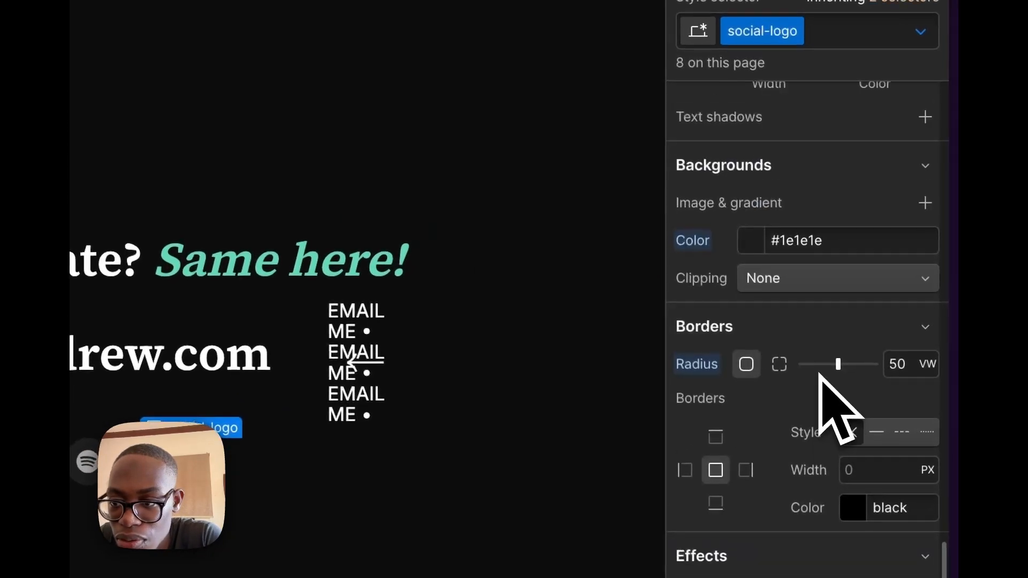
scroll(837, 352, up, 2)
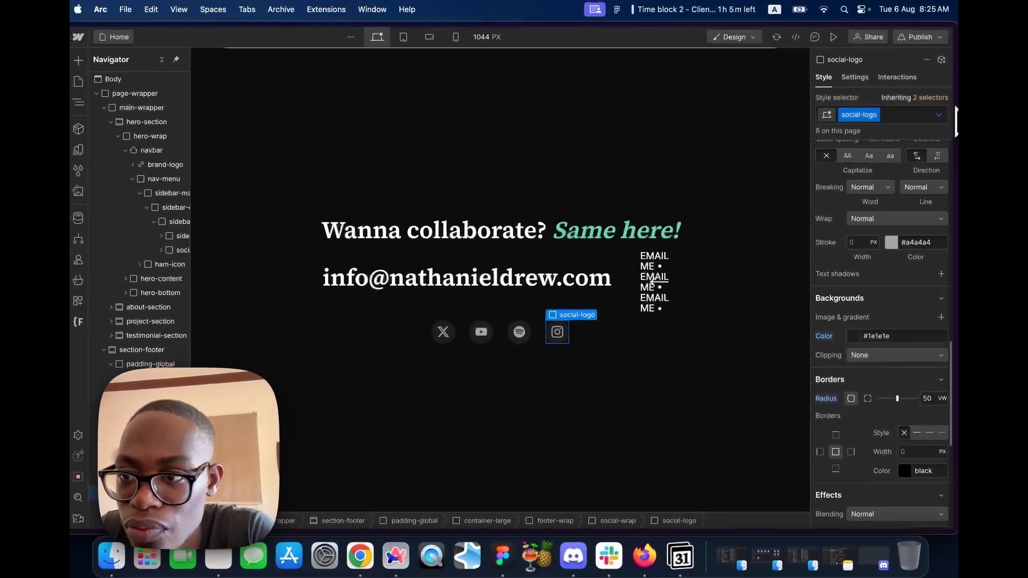
click(914, 456)
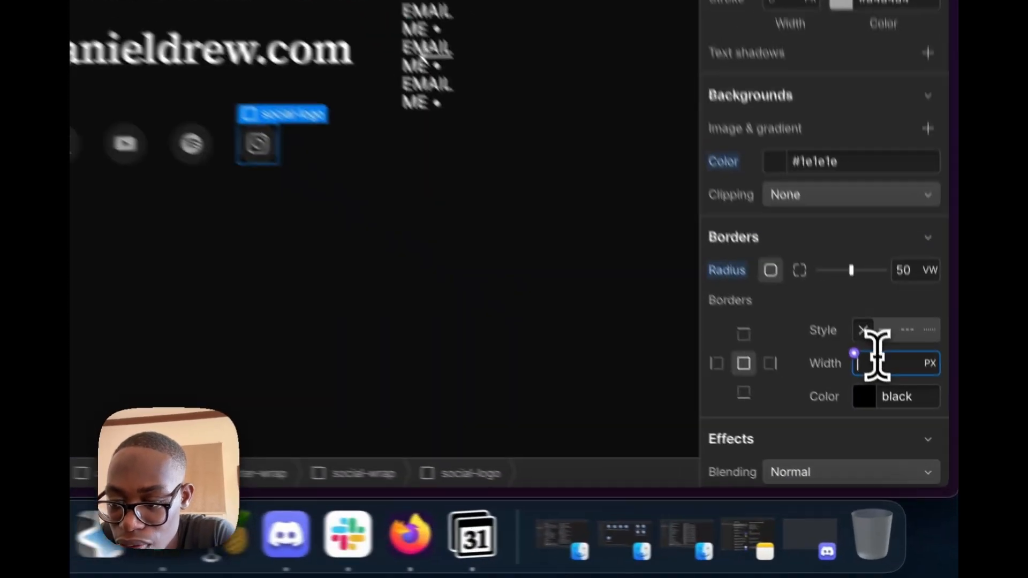
text(1)
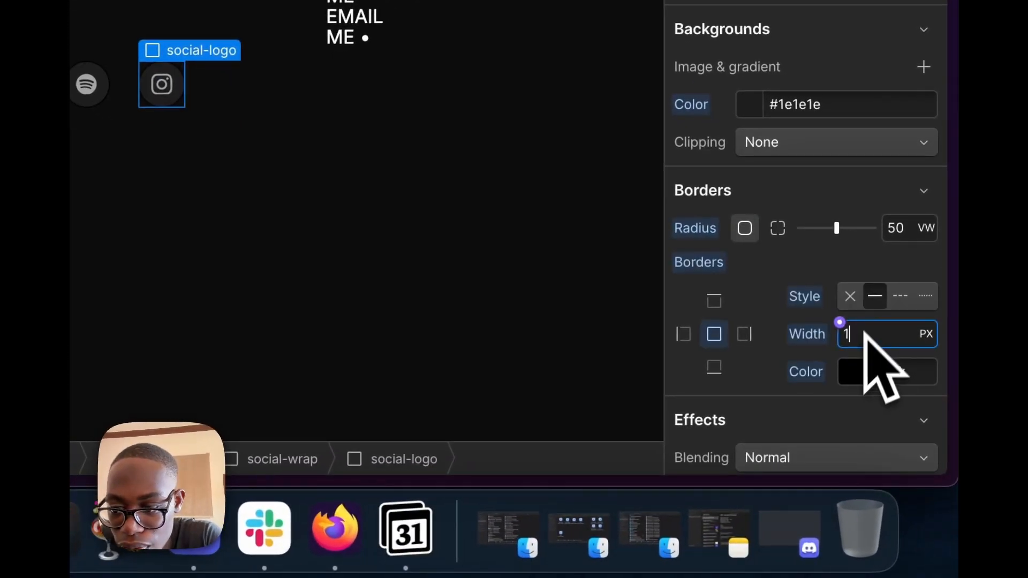
click(857, 370)
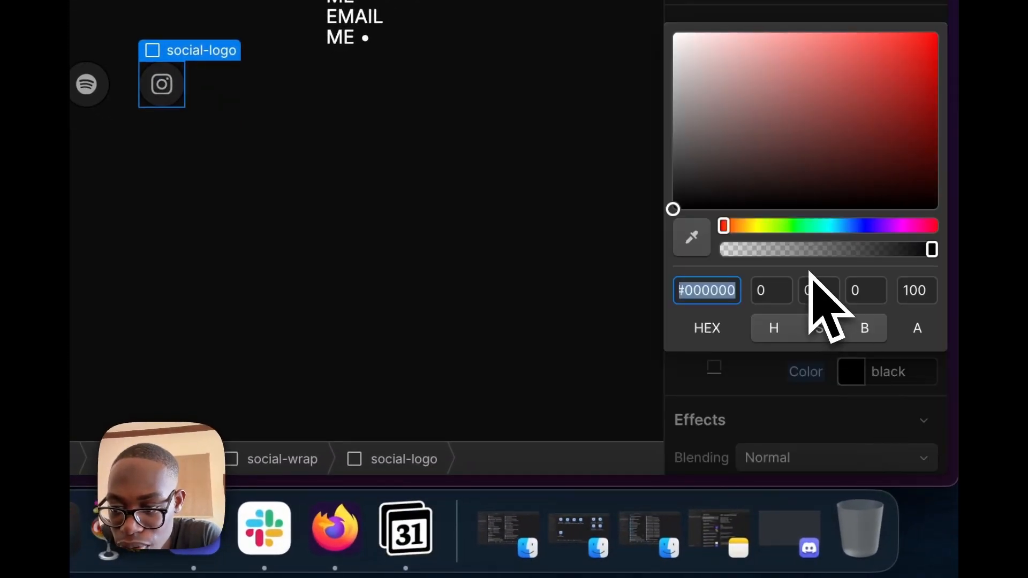
click(568, 268)
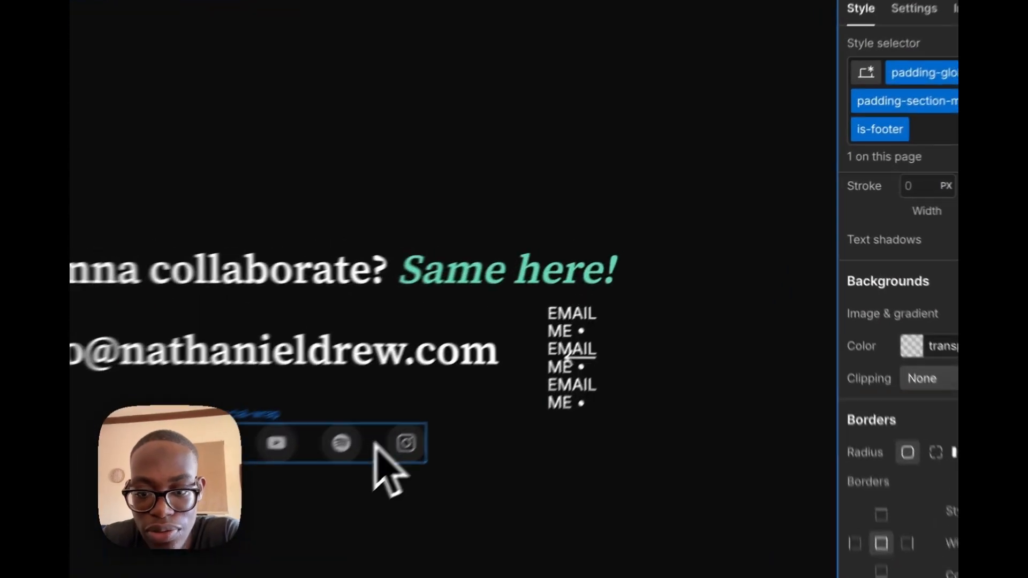
- Preview the page and test opening and closing the sidebar menu in the hero section
click(542, 335)
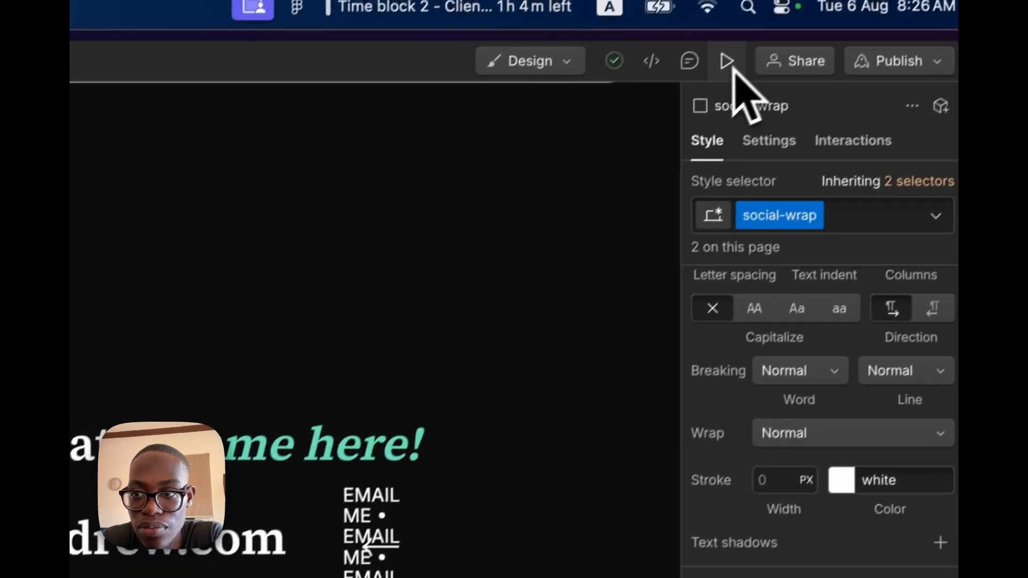
click(728, 63)
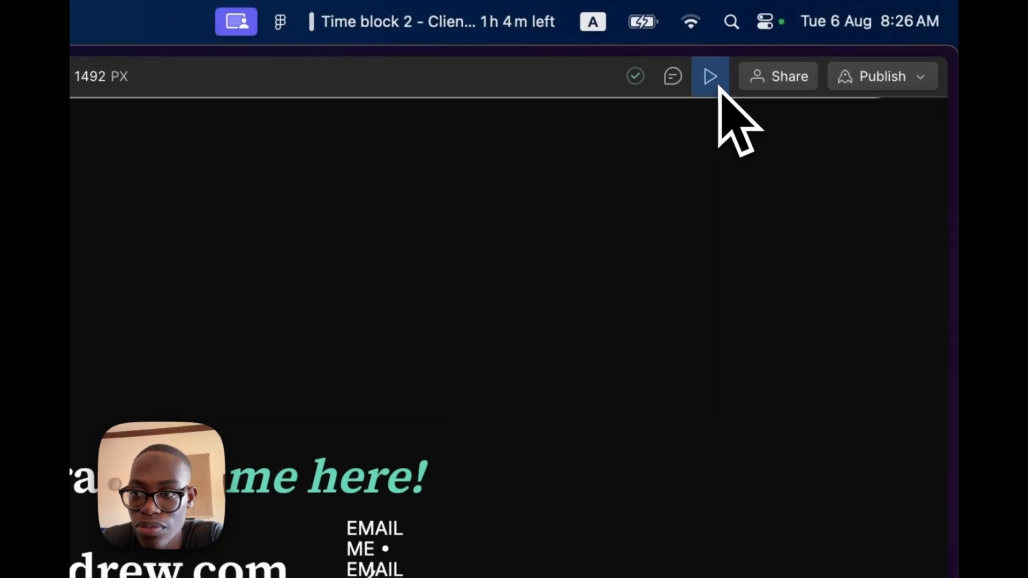
scroll(585, 436, up, 20)
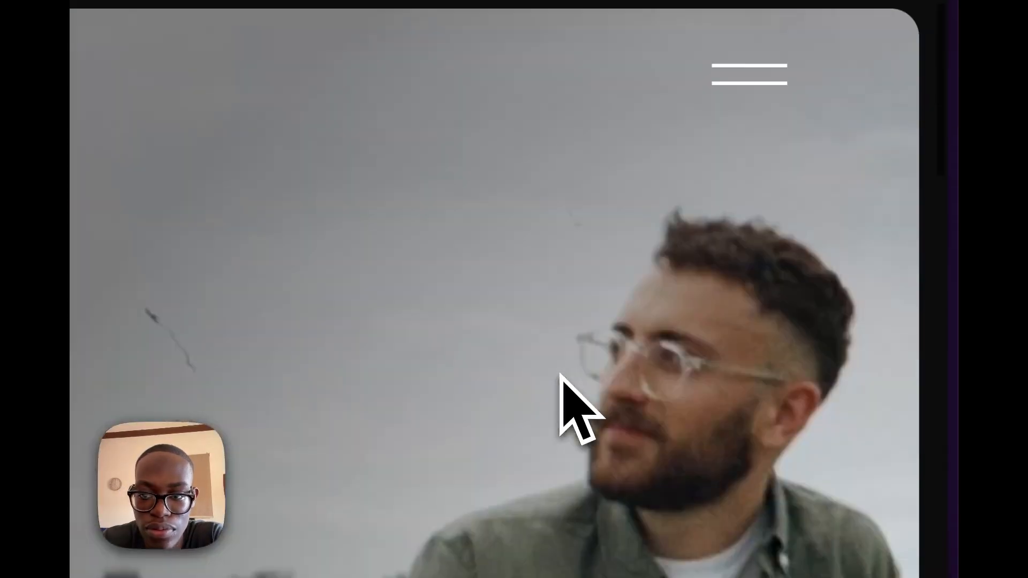
click(780, 99)
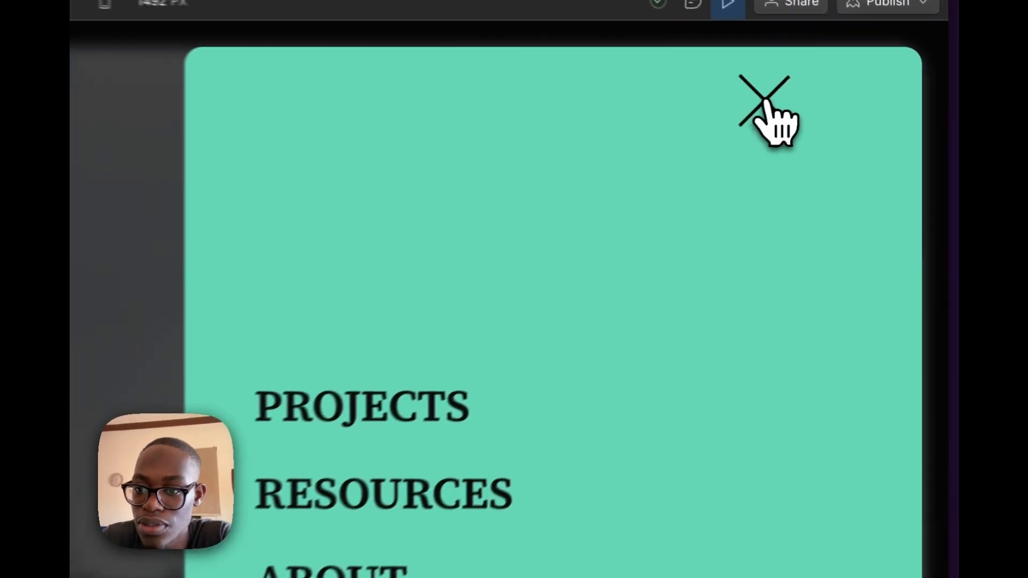
click(853, 93)
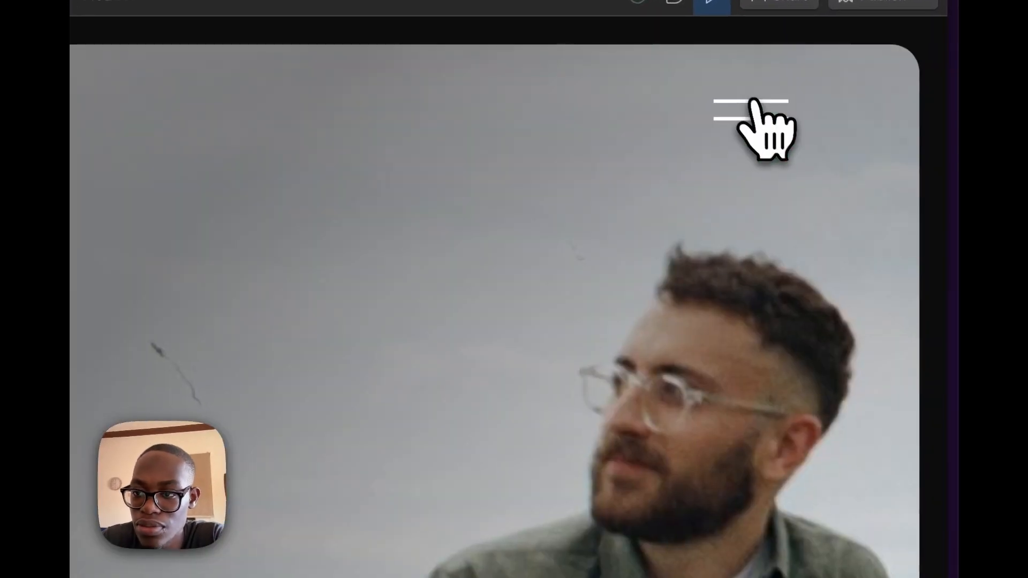
click(775, 103)
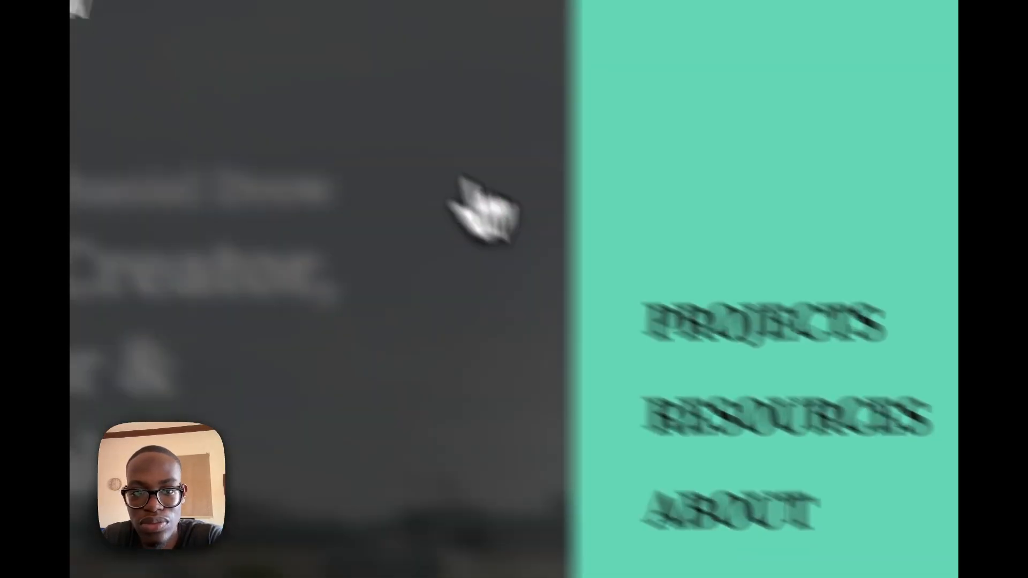
- Switch to the published Webflow for designers site and review its project list
mouse_move(72, 301)
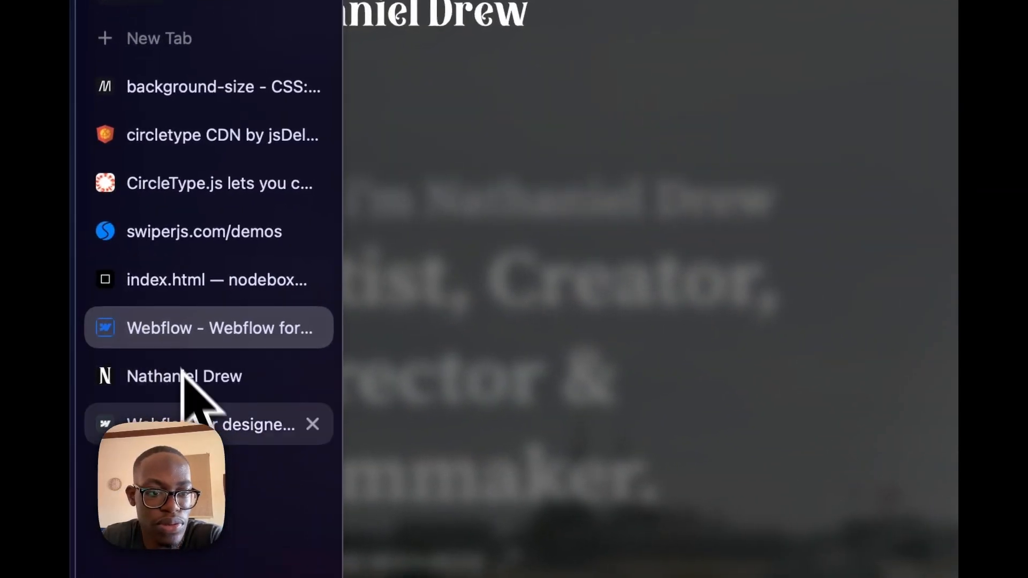
click(188, 412)
scroll(567, 330, up, 8)
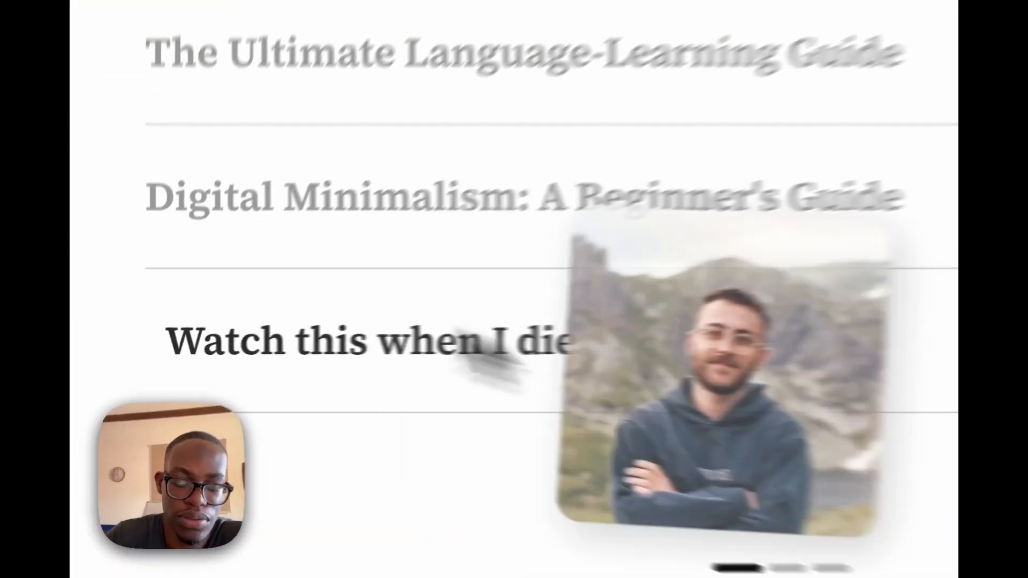
mouse_move(71, 281)
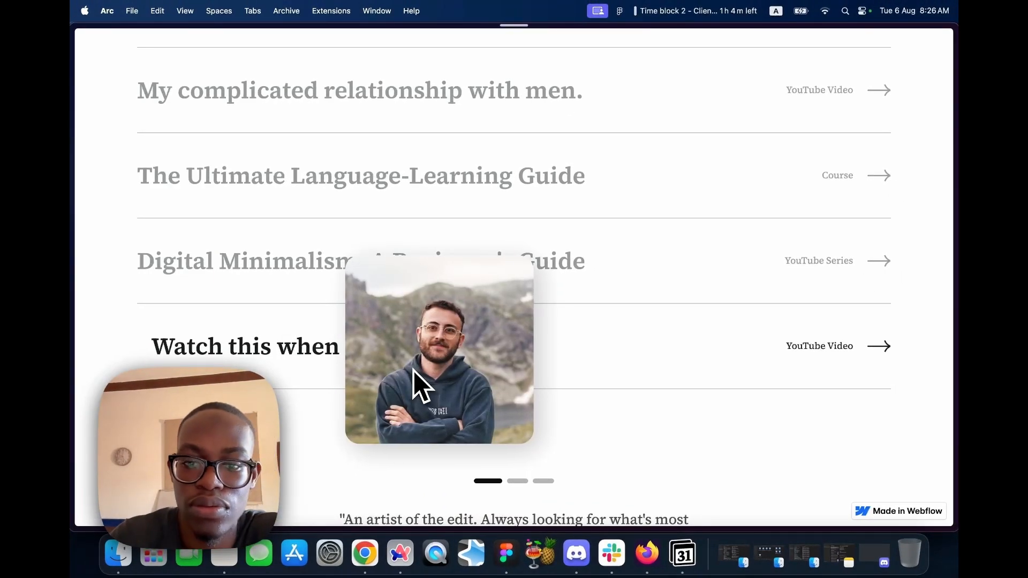
scroll(408, 459, down, 10)
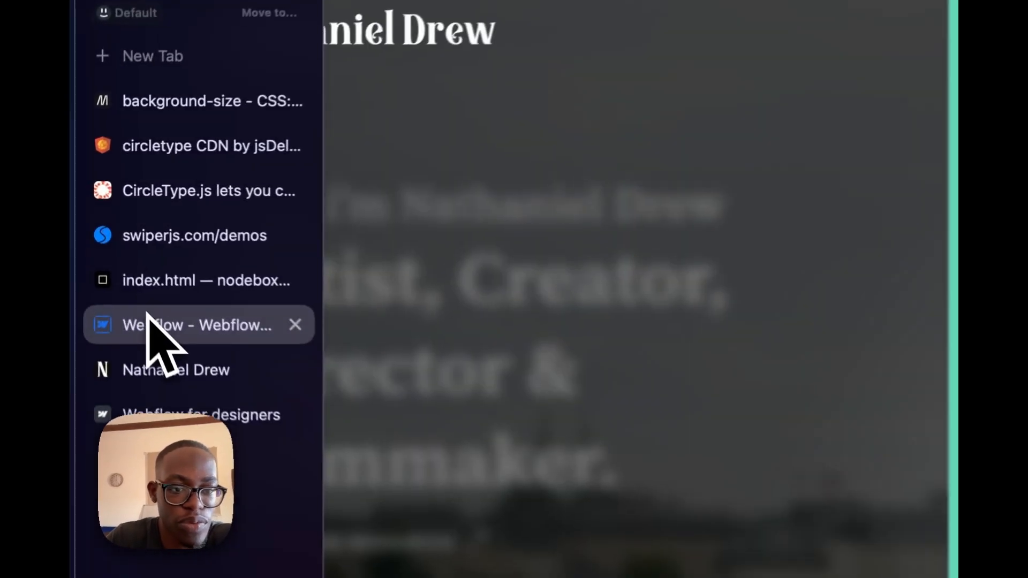
- Return to the Webflow designer and publish the site to the webflow.io staging domain
click(147, 252)
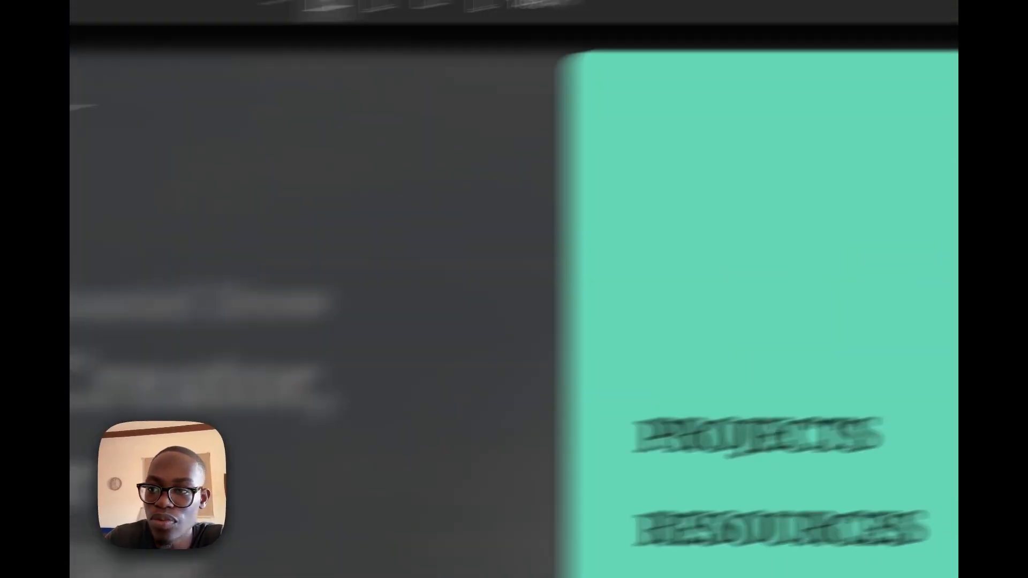
click(931, 68)
click(835, 415)
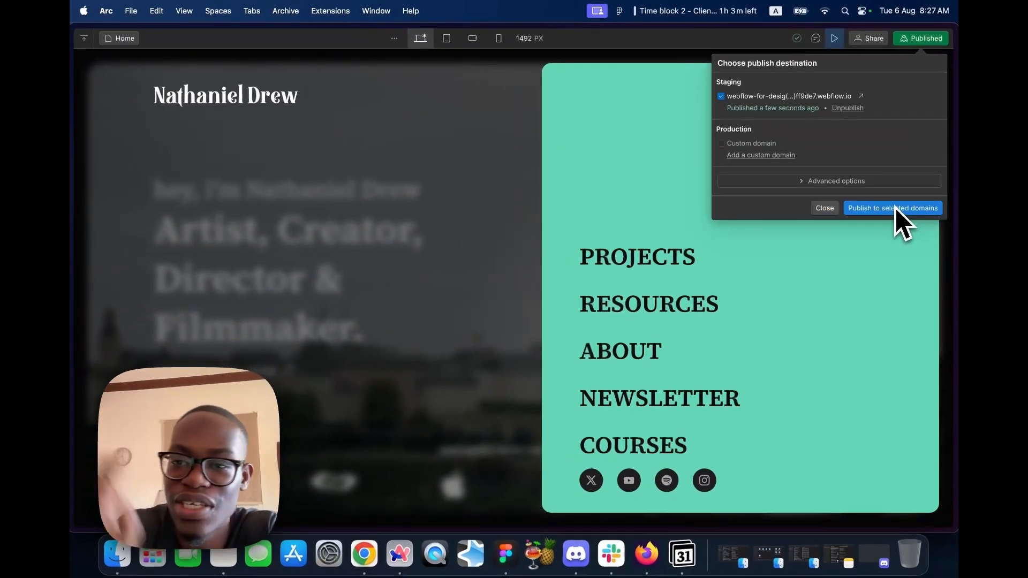
- Switch to the published Webflow for designers site and test opening and closing the hero's sidebar menu
mouse_move(71, 251)
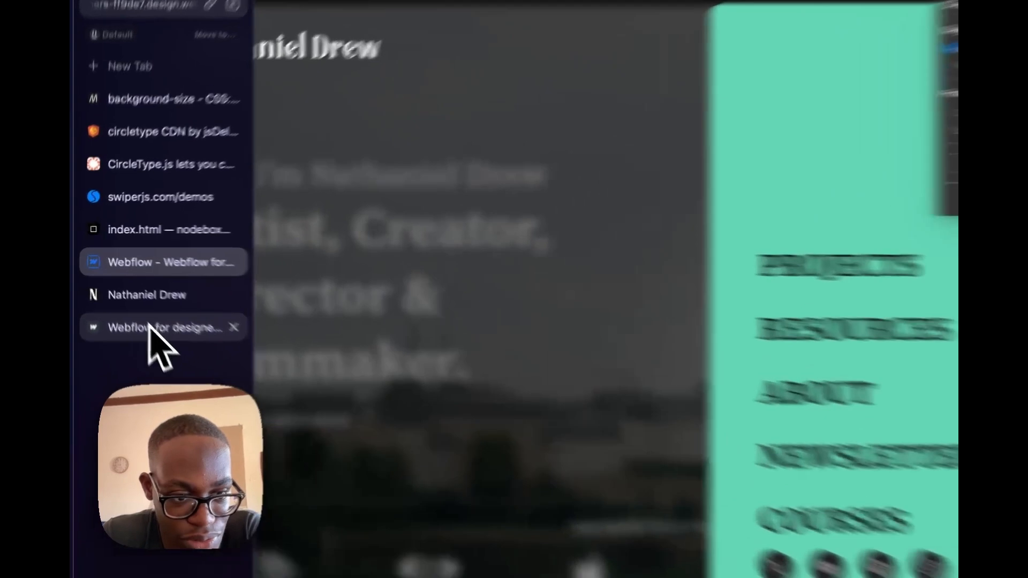
click(128, 302)
scroll(322, 208, up, 5)
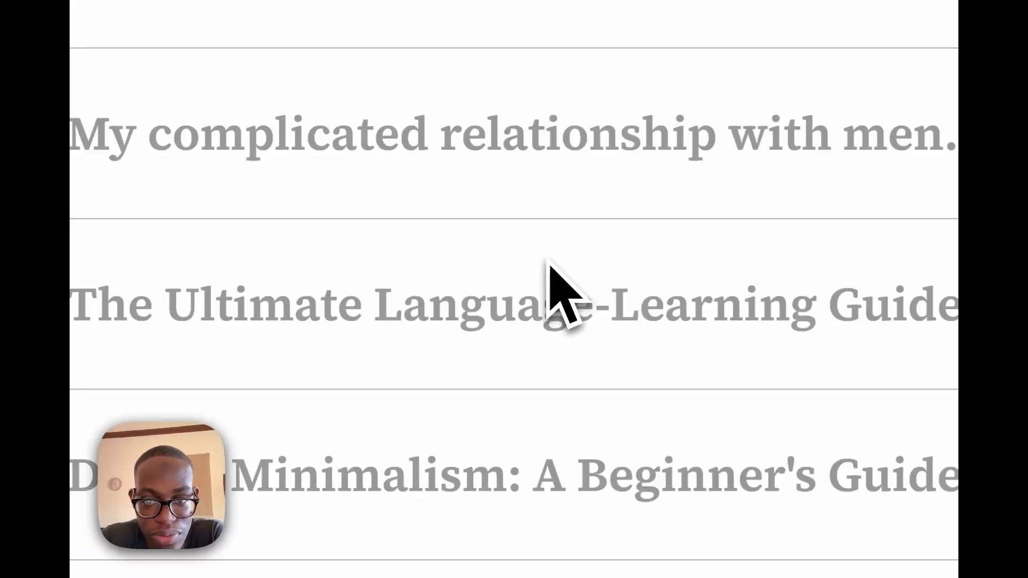
scroll(557, 283, up, 10)
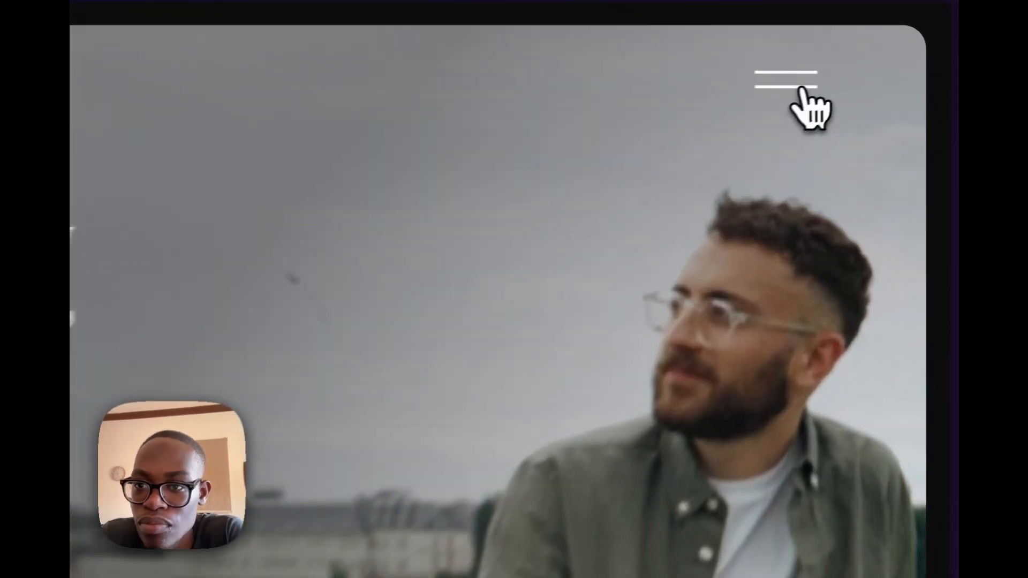
click(855, 75)
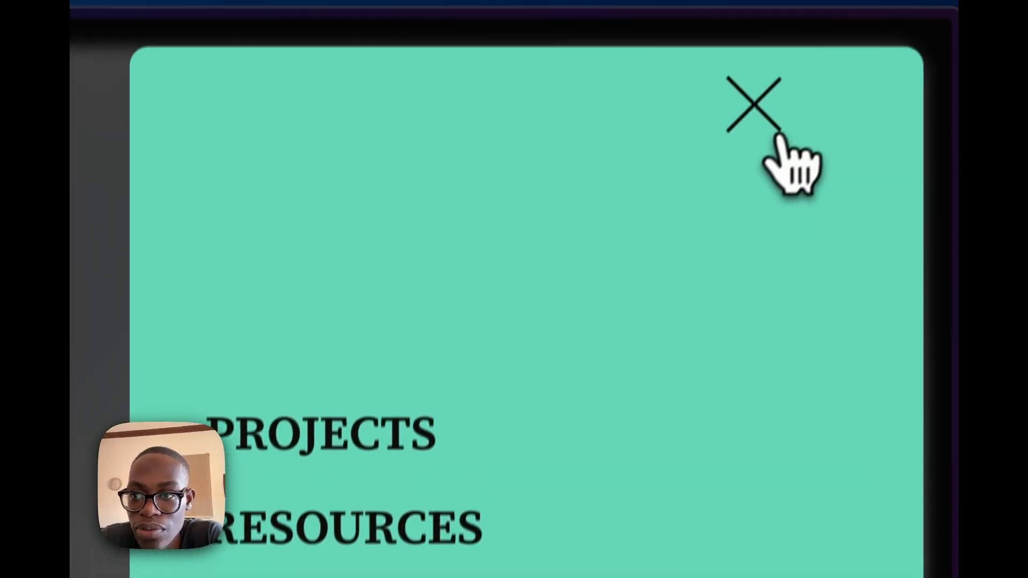
click(778, 139)
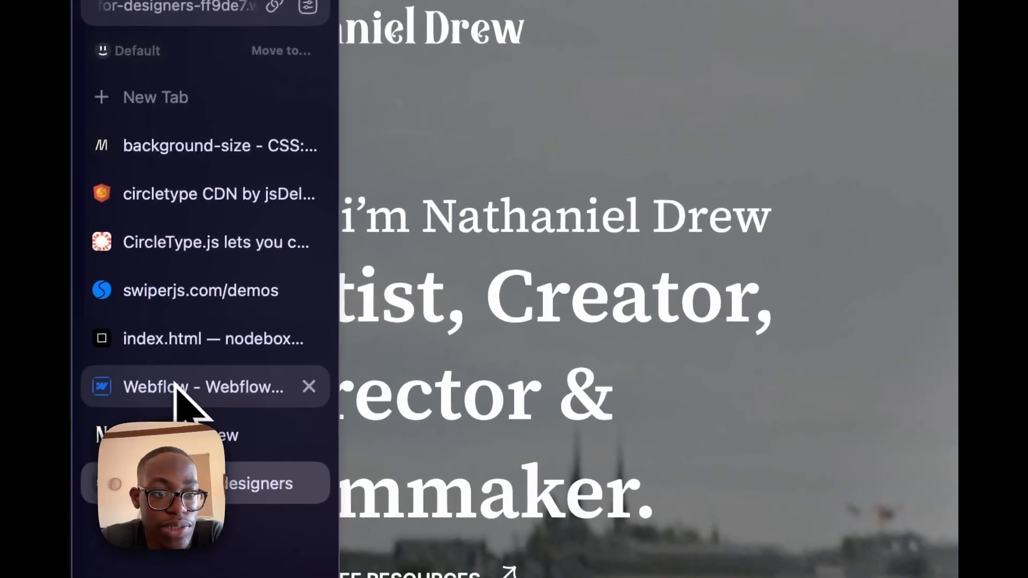
- Return to the Webflow designer, leave preview mode and set the sidebar-mask's display to Block
click(175, 386)
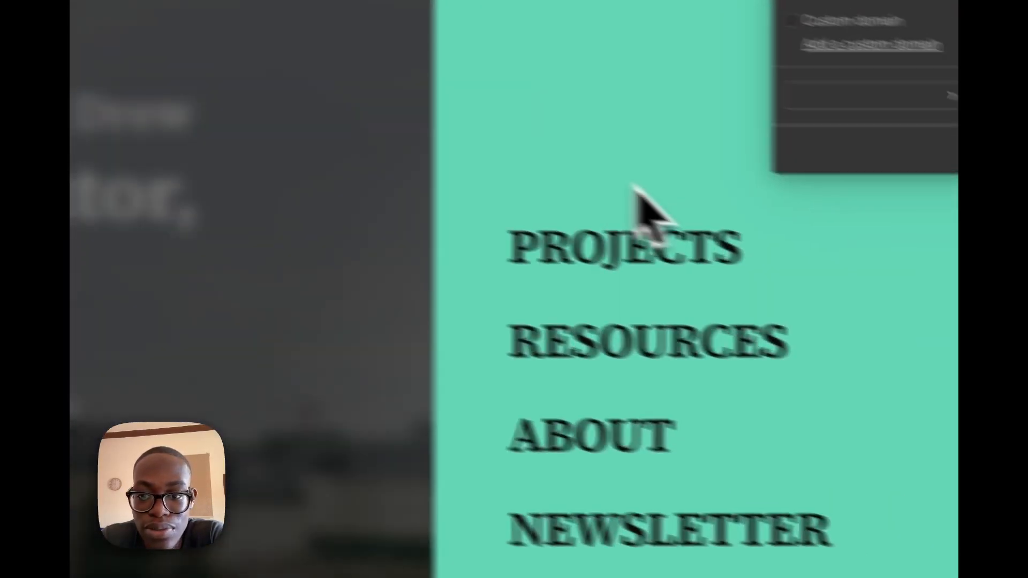
click(634, 187)
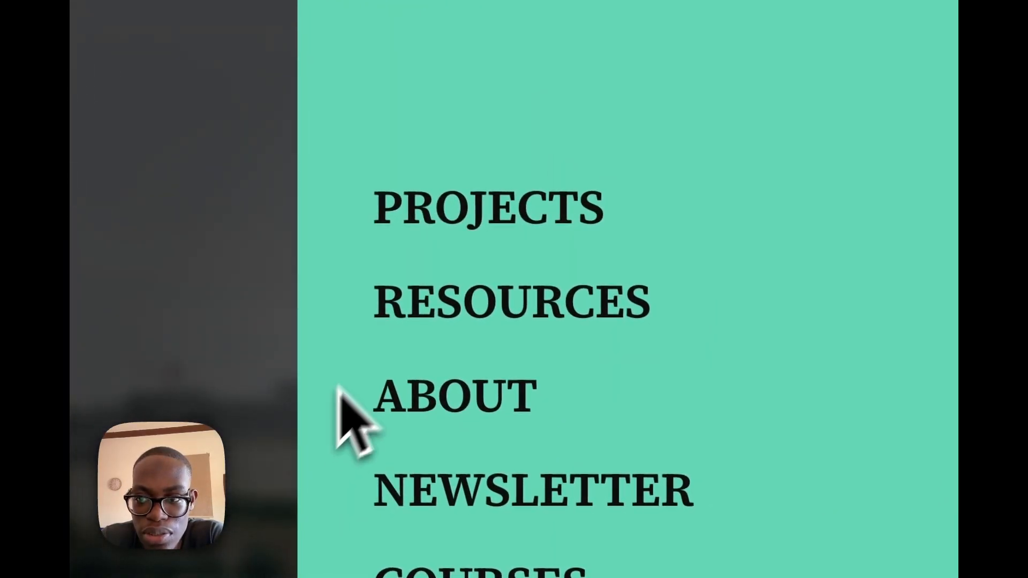
click(779, 131)
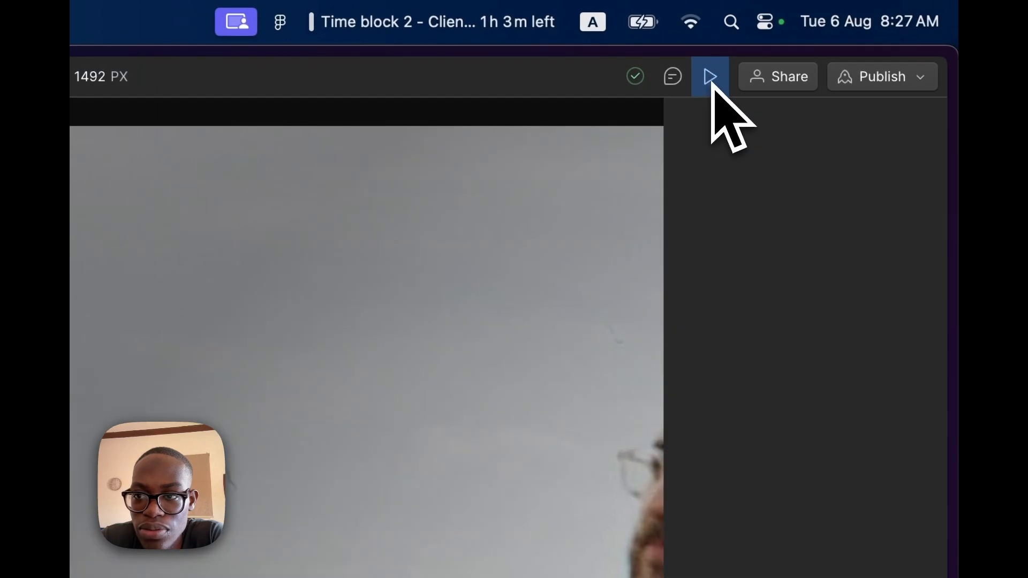
click(711, 77)
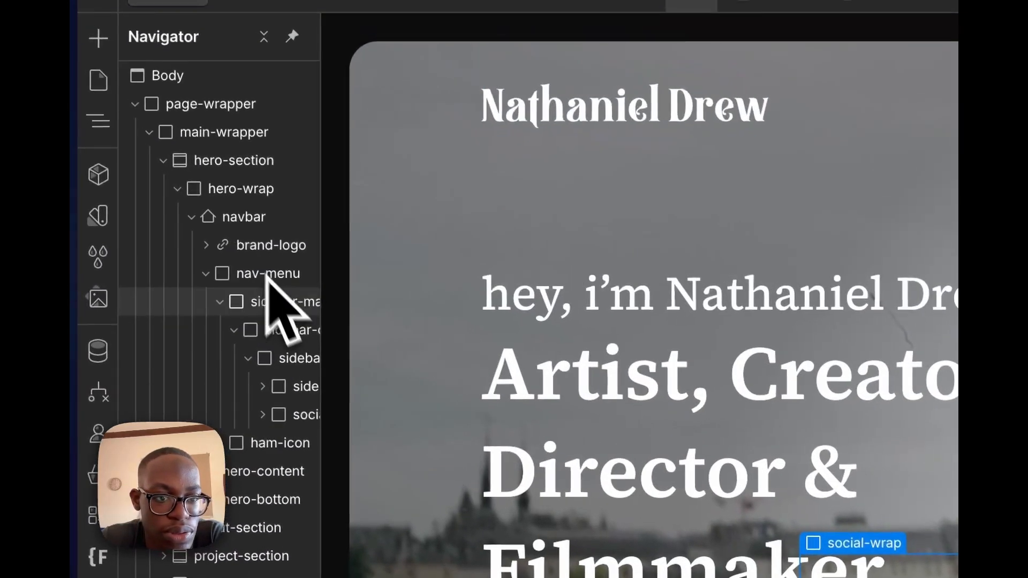
click(301, 313)
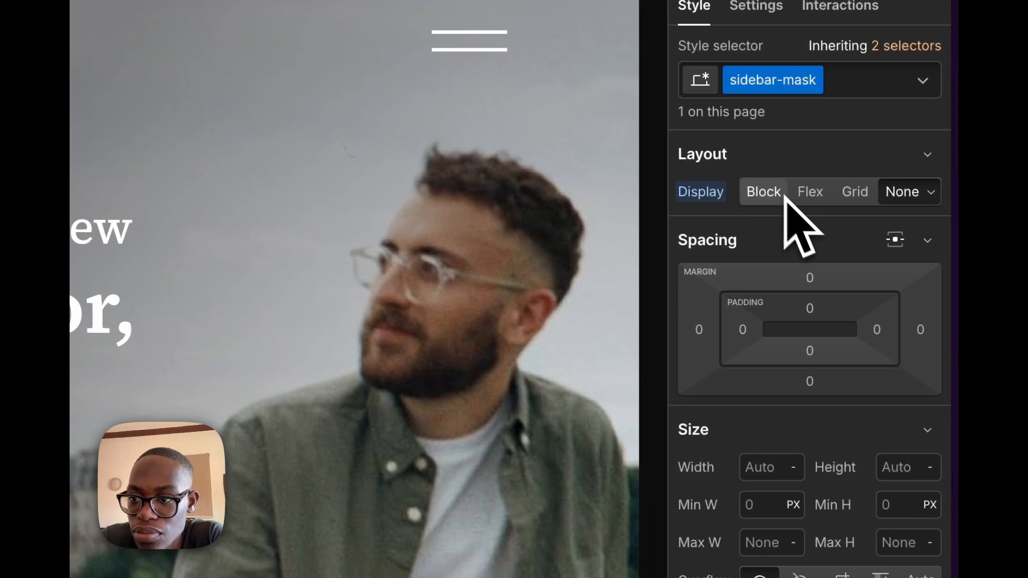
click(783, 194)
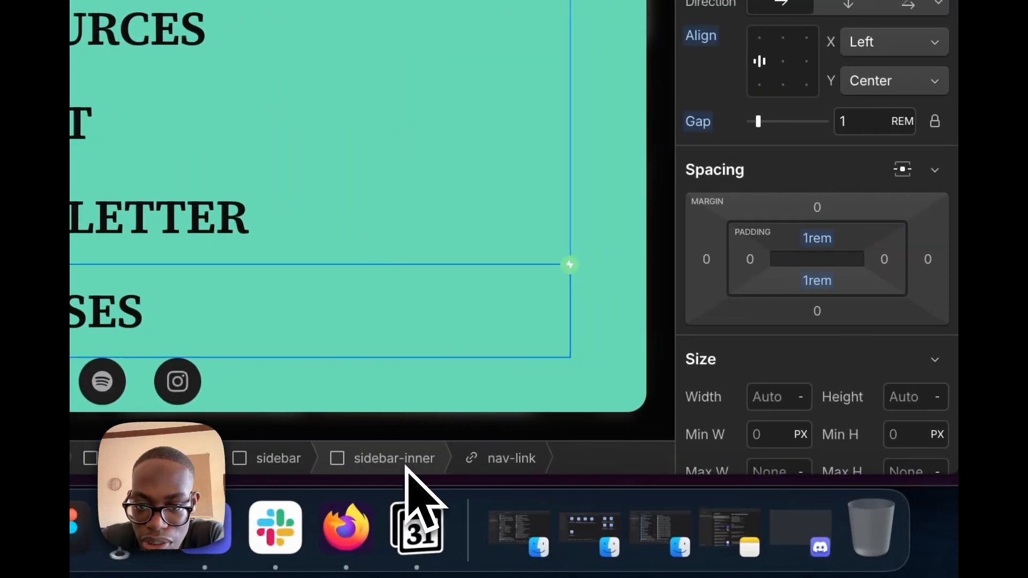
- Reduce the top margin of the sidebar-inner block to 7rem
click(761, 459)
click(798, 207)
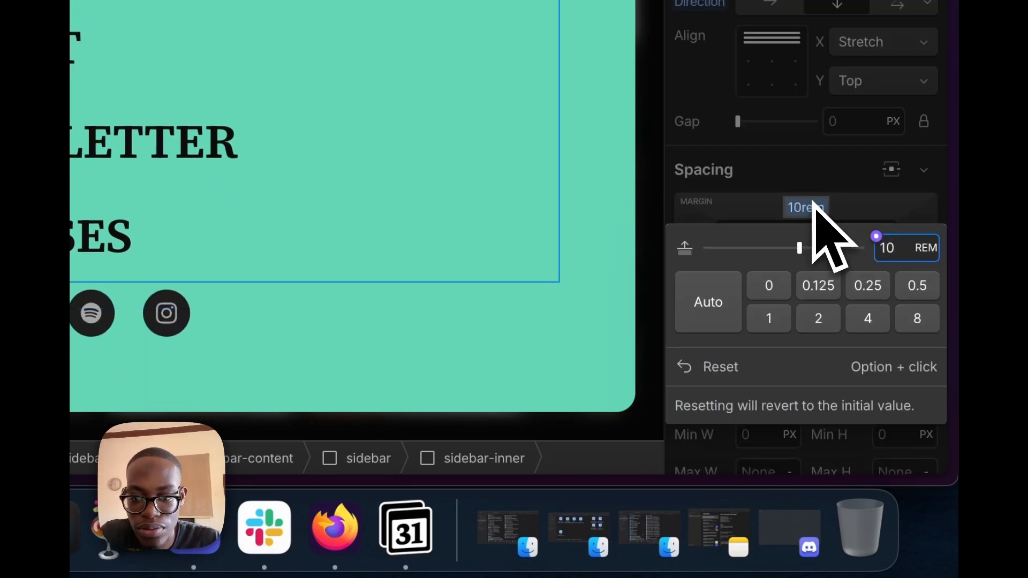
key(Down)
key(Down)
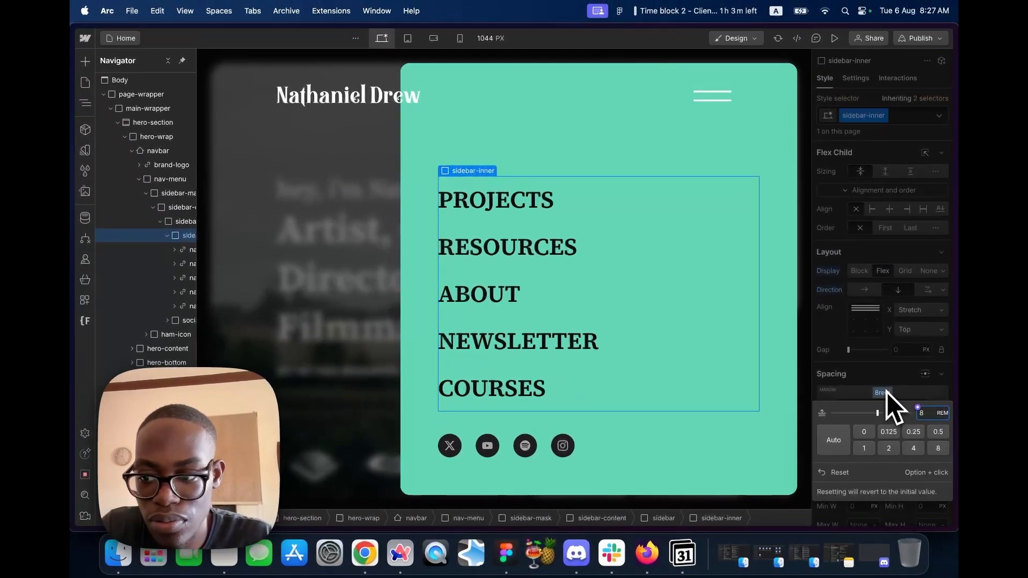
key(Down)
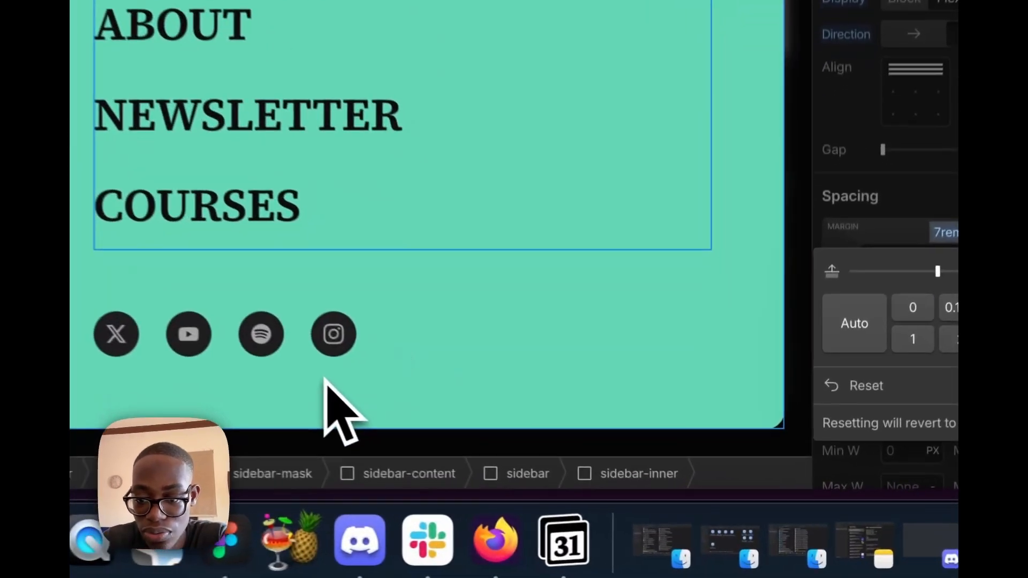
- Reduce the sidebar's bottom padding to 3rem
click(325, 378)
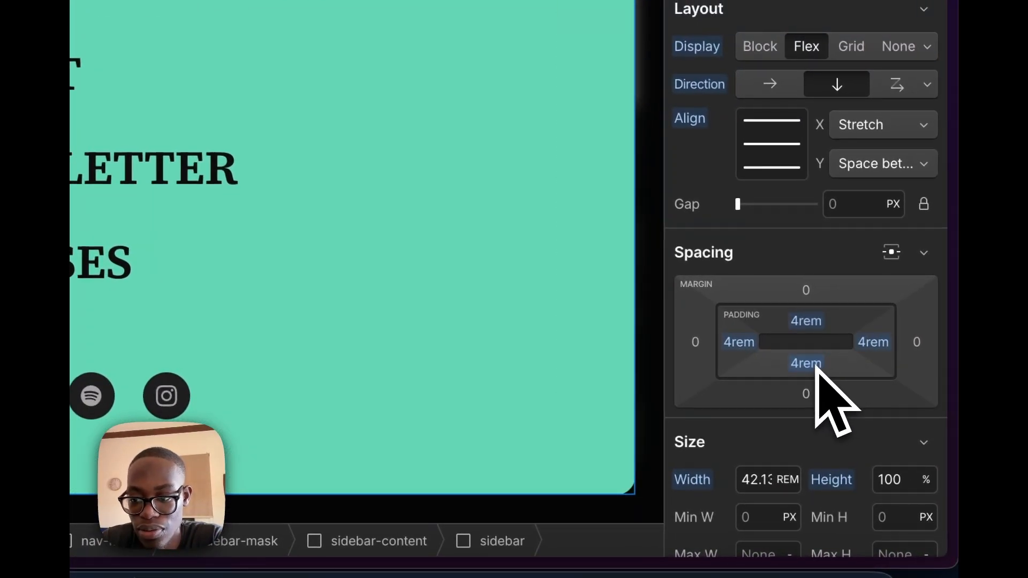
click(817, 366)
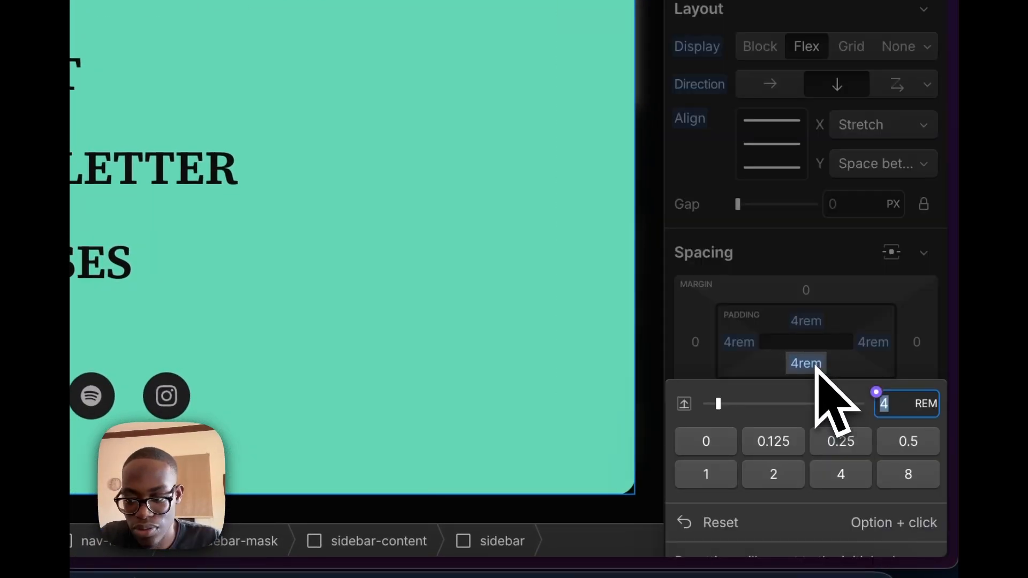
key(Down)
key(Up)
key(Up)
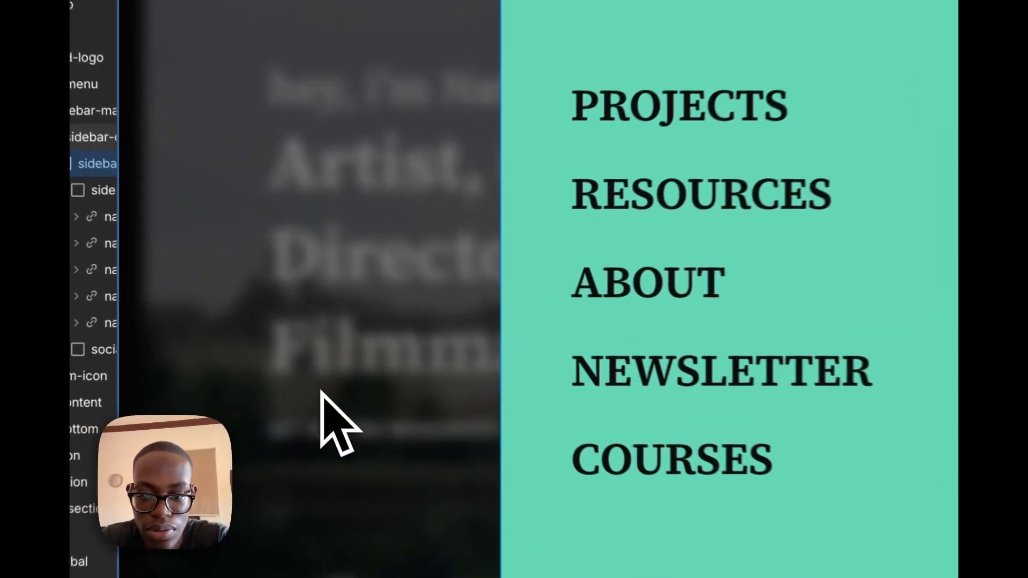
- Publish the updated sidebar spacing to the webflow.io staging domain
click(305, 343)
click(922, 53)
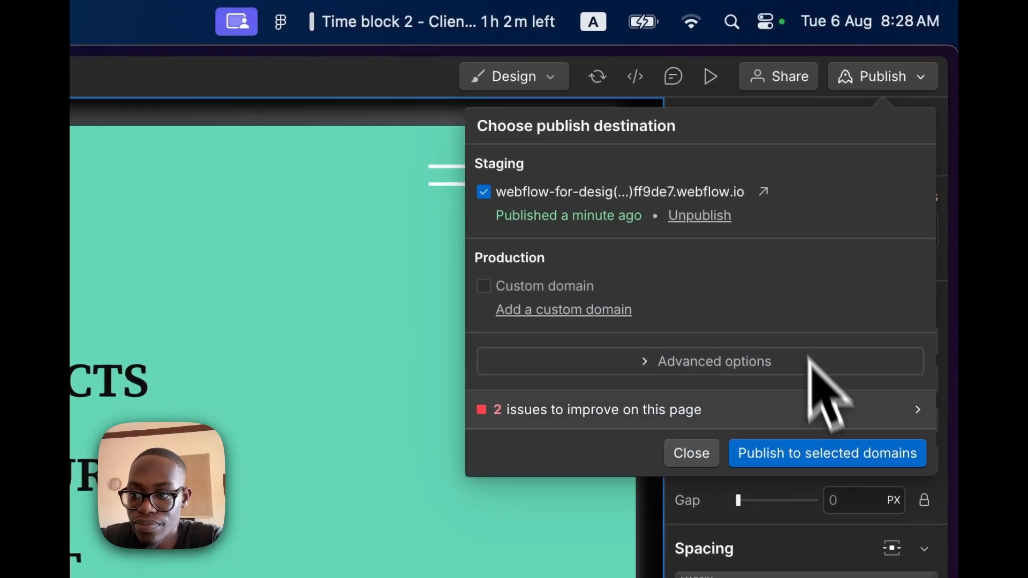
click(865, 432)
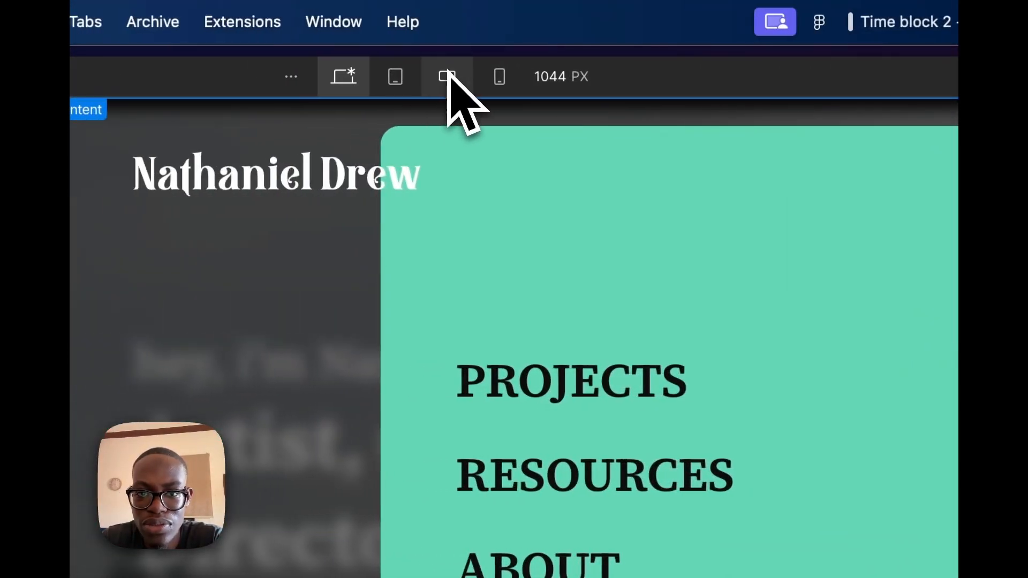
- At the mobile landscape breakpoint, set the sidebar's left padding to 1.5rem and bottom padding to 2rem
click(448, 76)
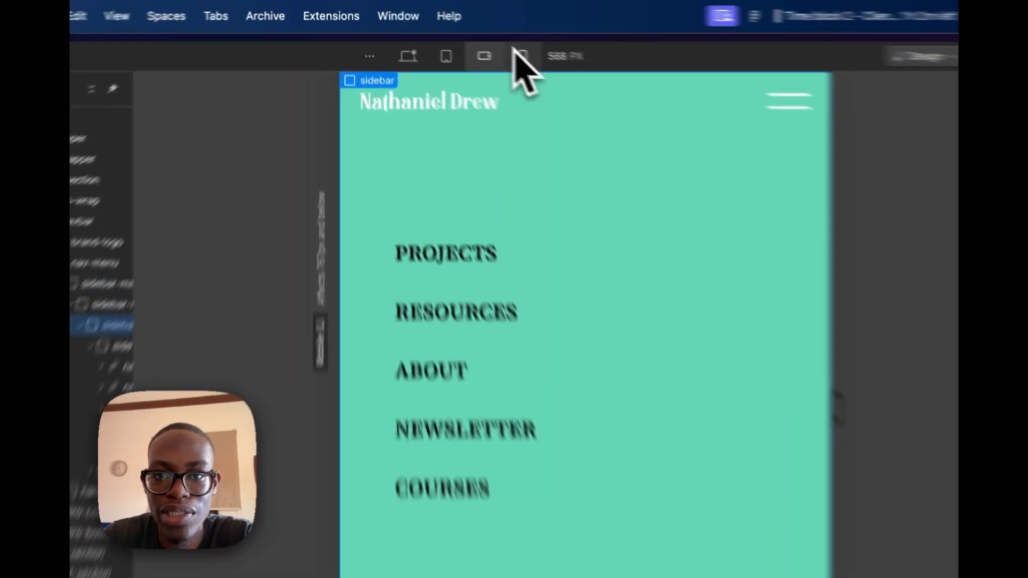
click(461, 38)
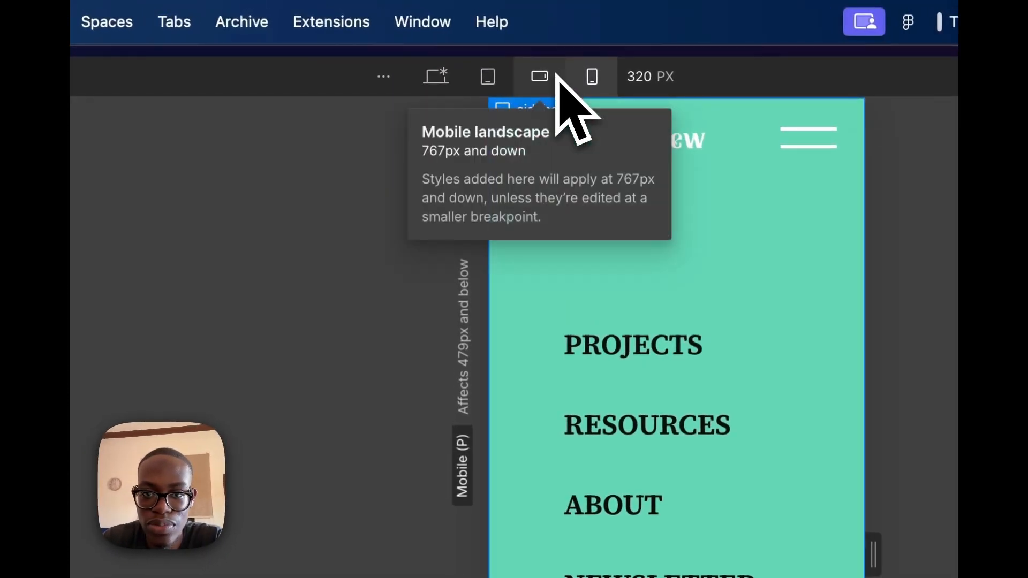
click(540, 76)
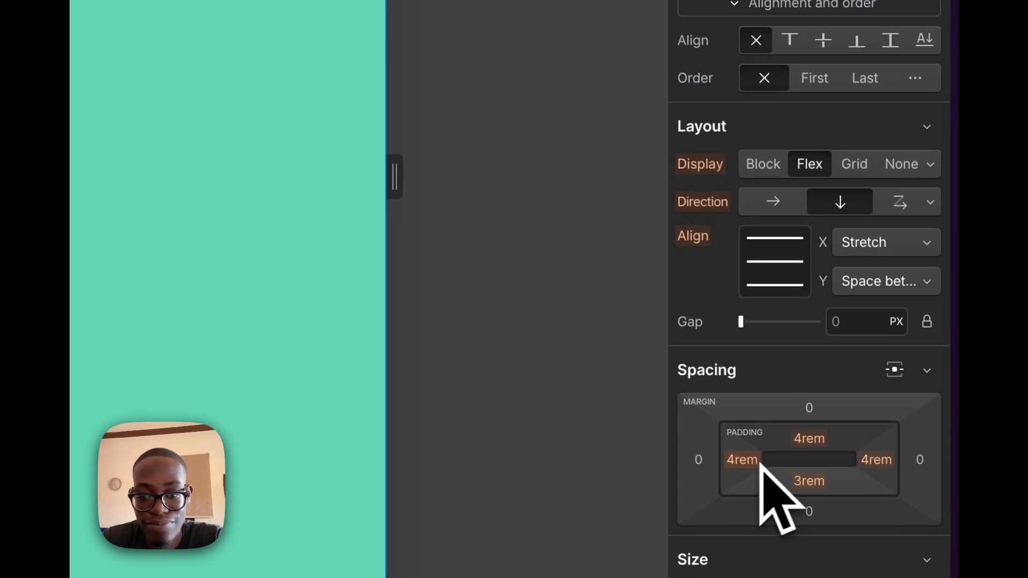
click(751, 462)
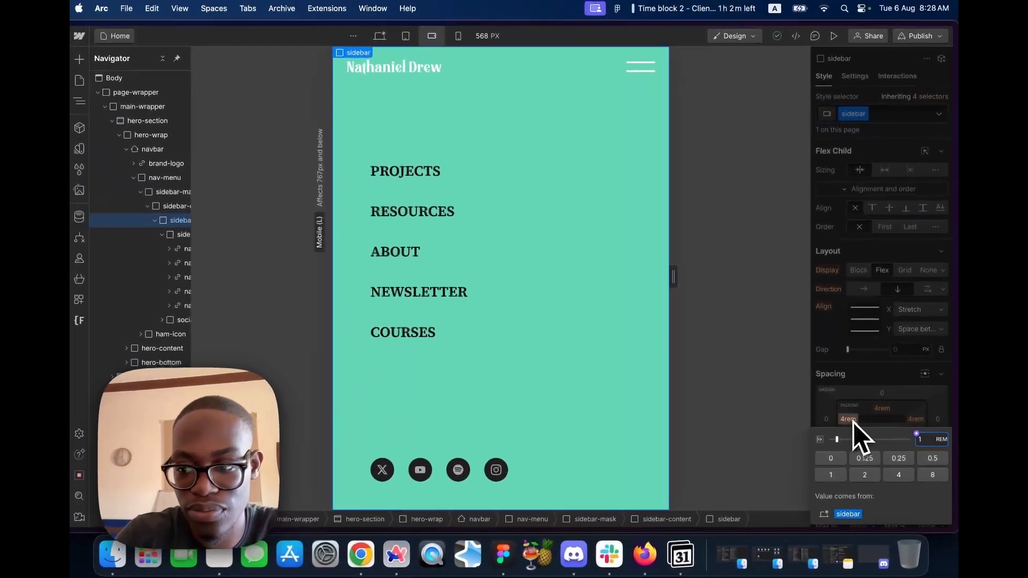
text(1.5)
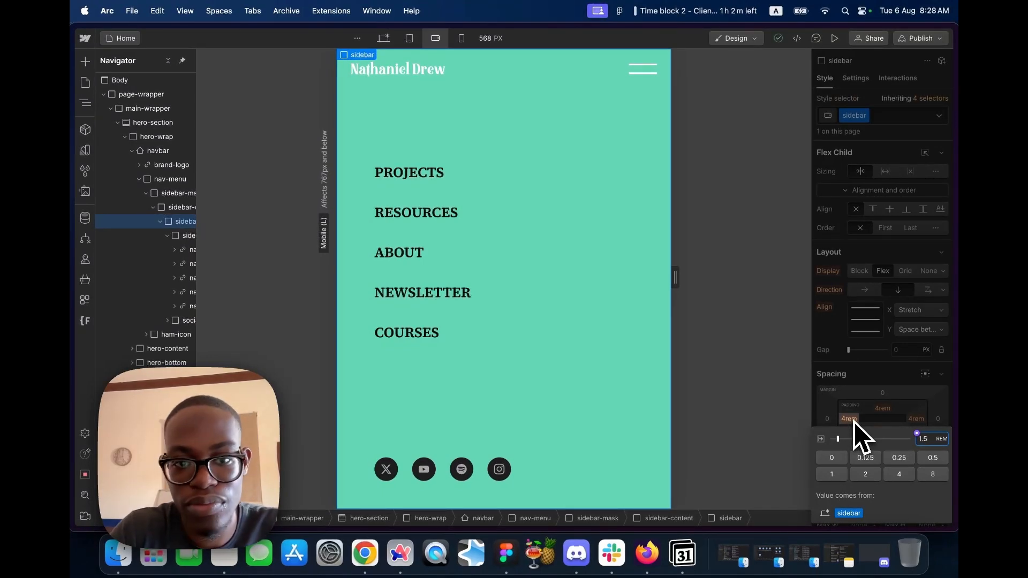
key(Return)
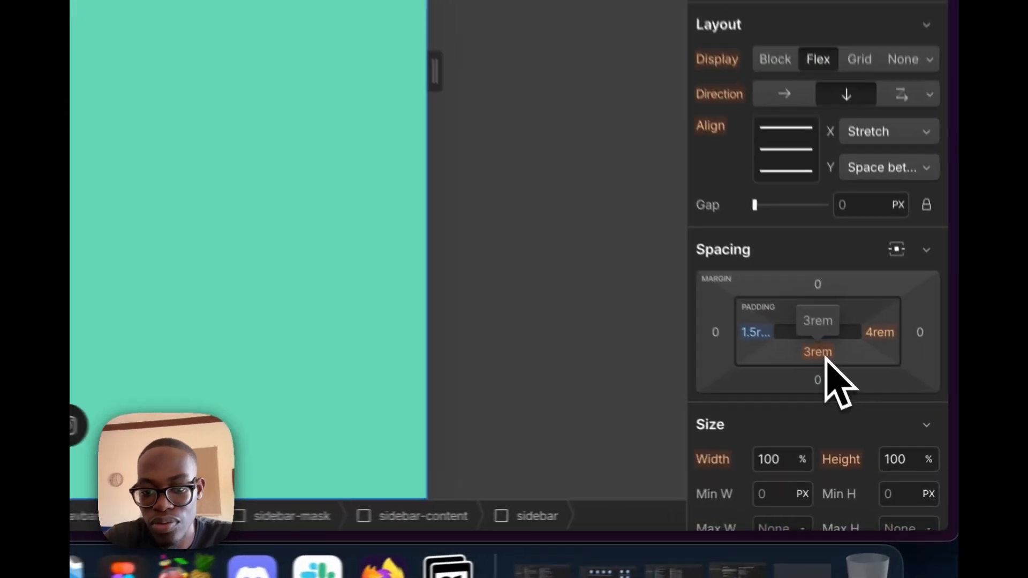
click(884, 430)
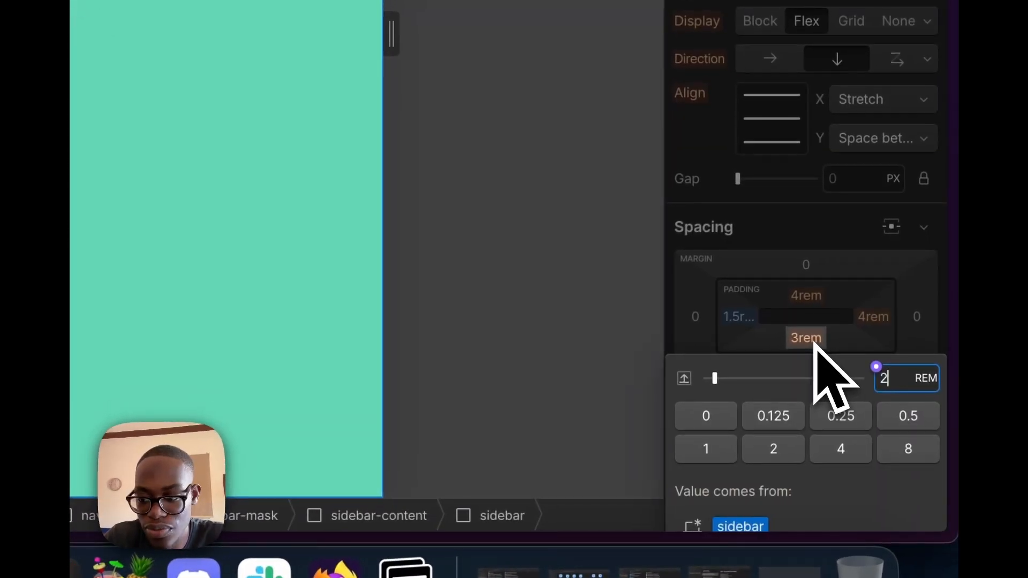
text(2)
key(Return)
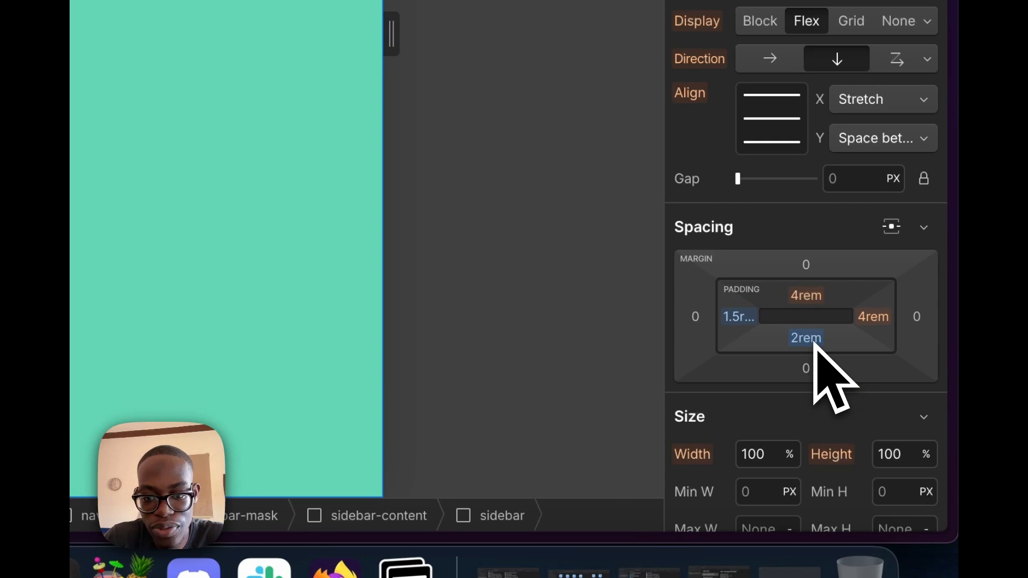
- Set the sidebar's top and right padding to 1.5rem at the mobile landscape breakpoint
click(806, 297)
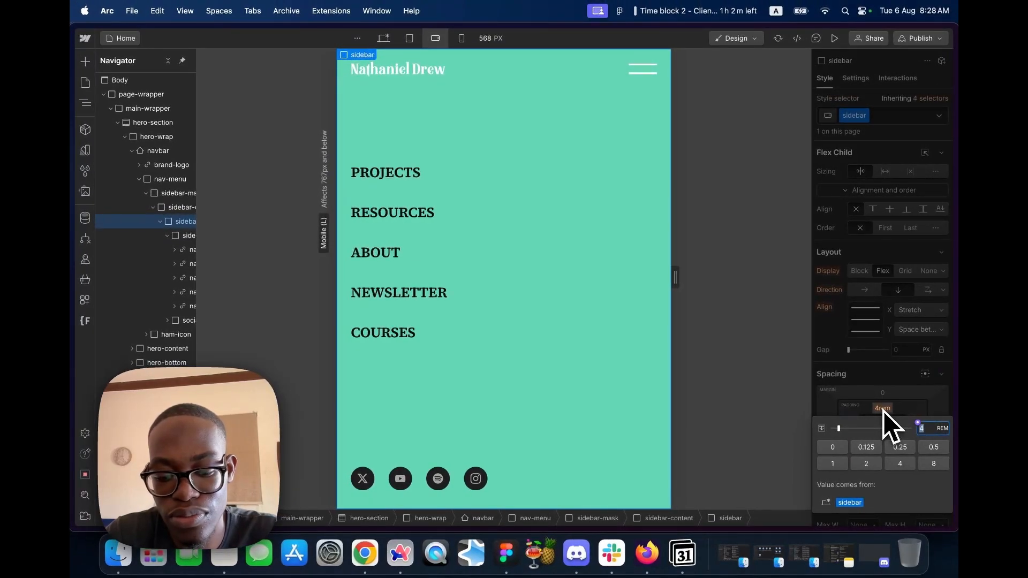
text(1.5)
key(Return)
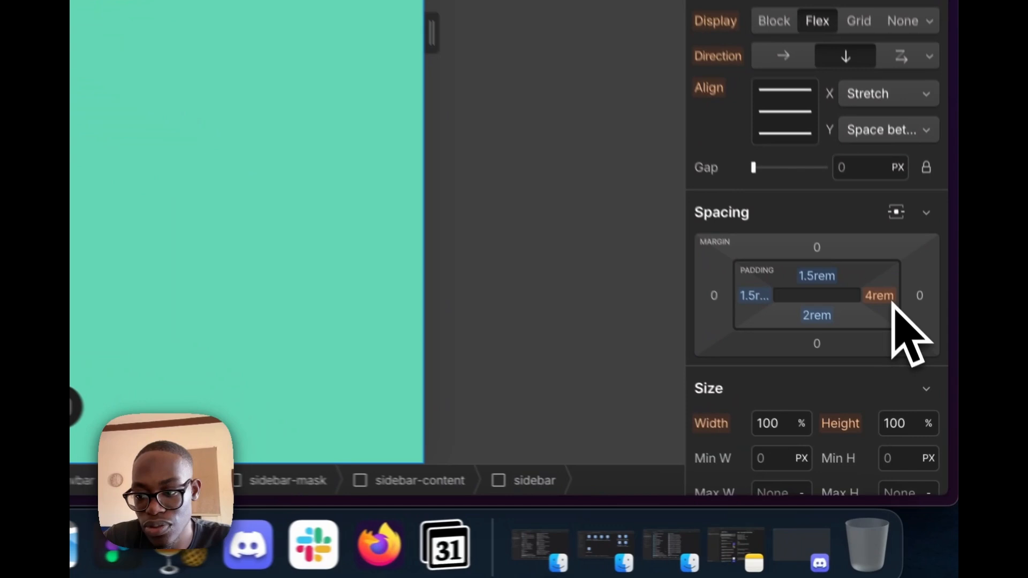
click(889, 299)
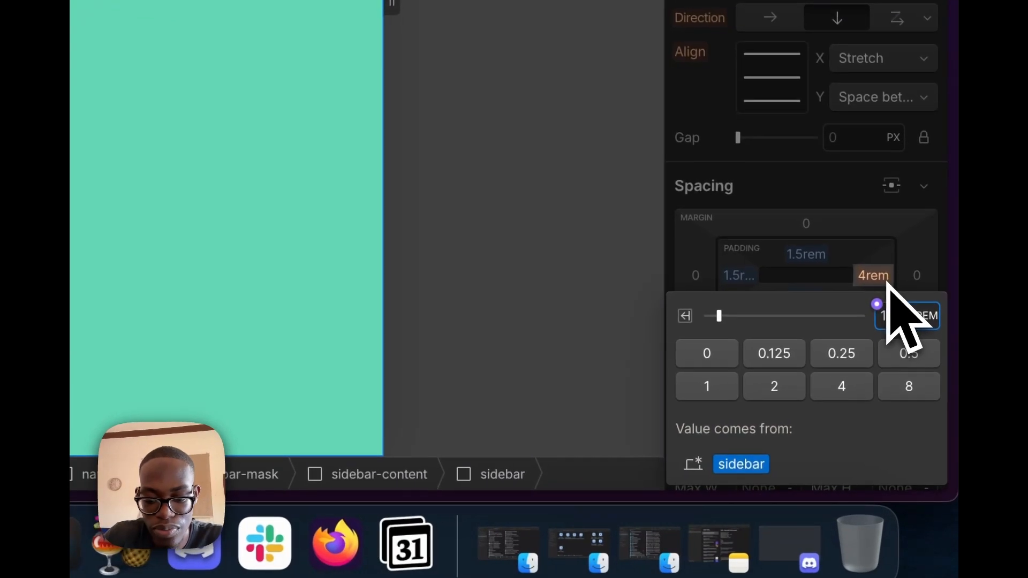
text(1)
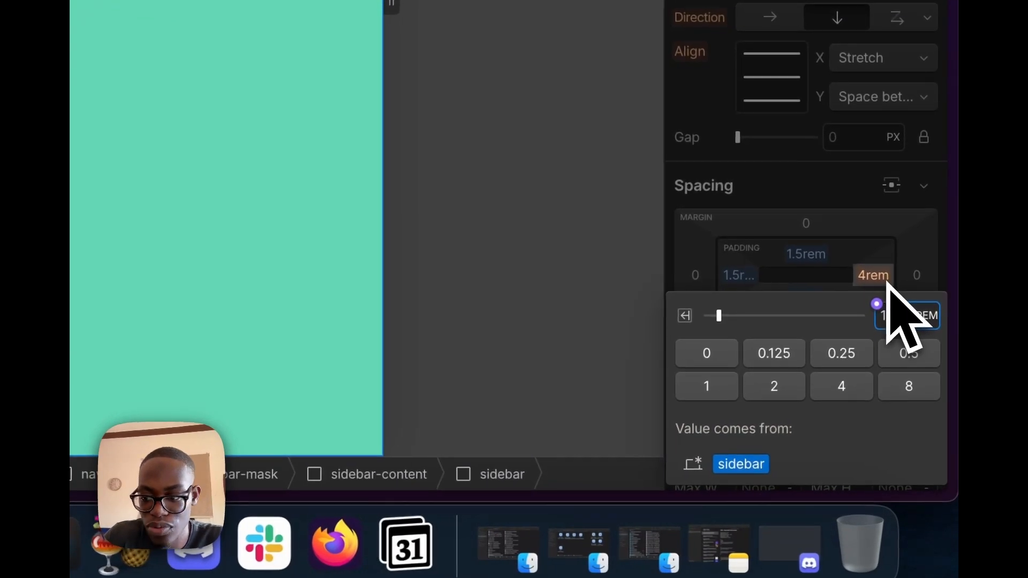
text(.5)
key(Return)
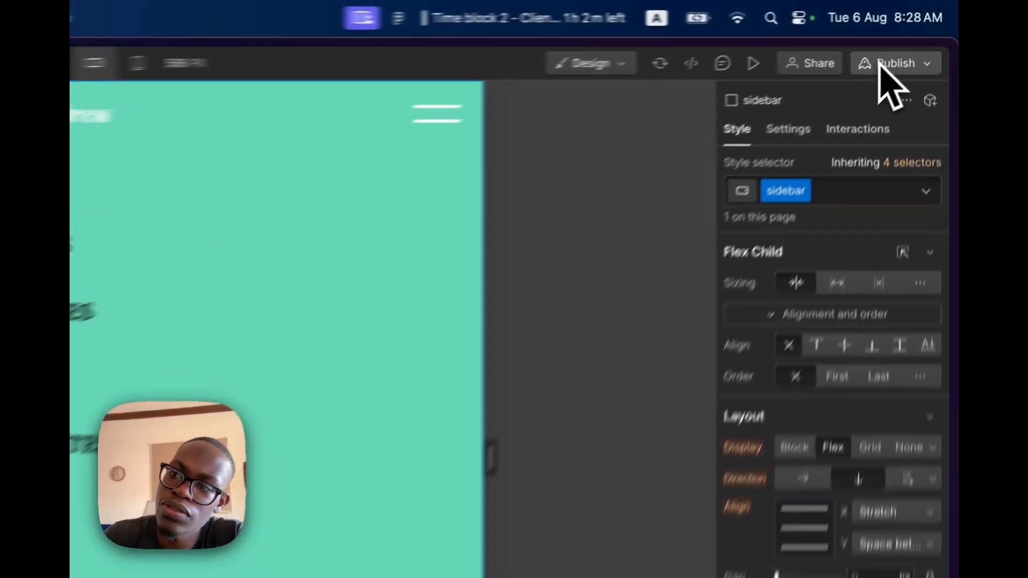
- Publish the mobile sidebar changes to the staging domain and switch the canvas back to the desktop breakpoint
click(918, 38)
click(787, 442)
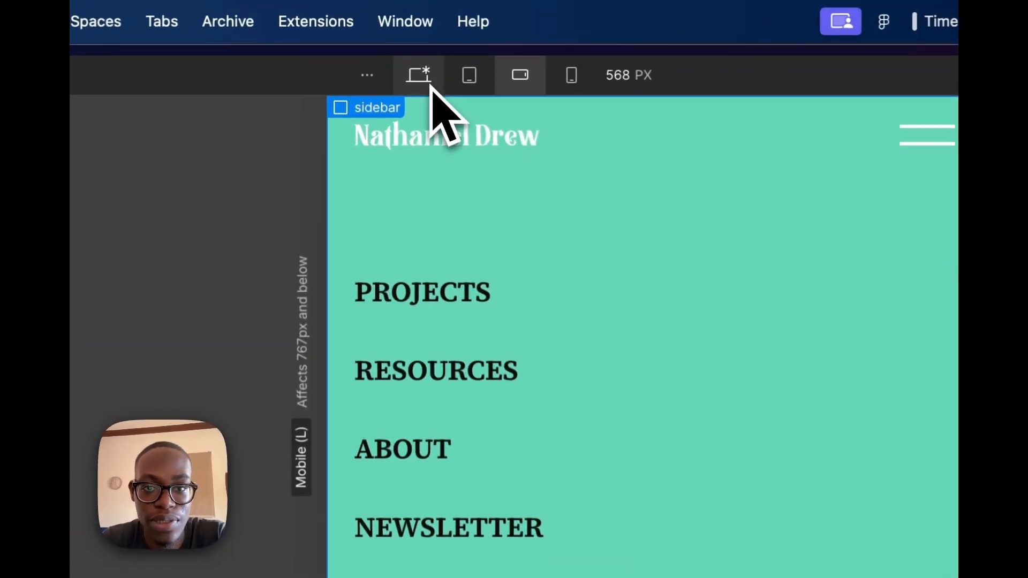
click(384, 38)
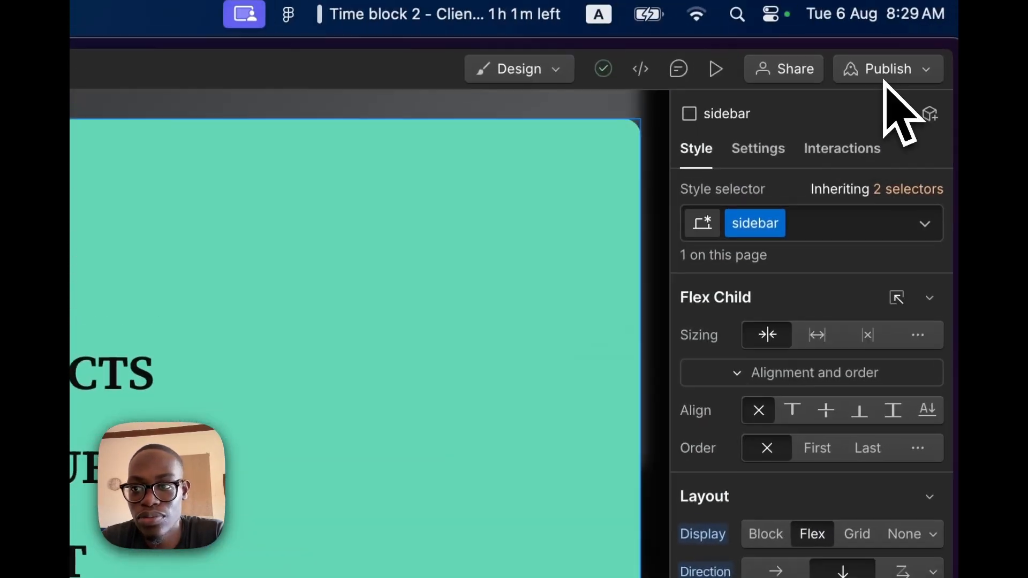
click(884, 81)
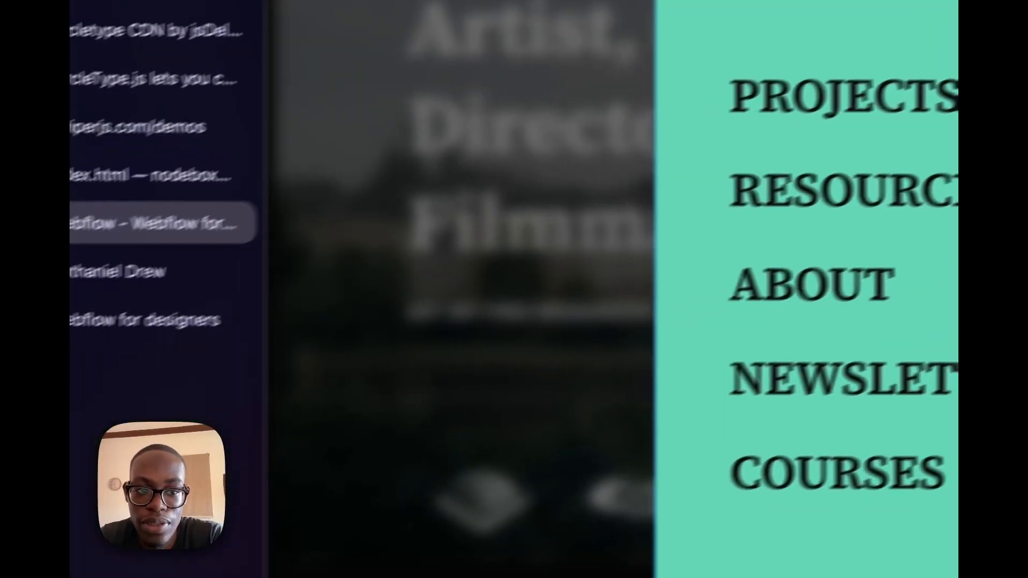
- Review the published site's sidebar menu and footer social icons, and check the footer against the Figma design
click(144, 321)
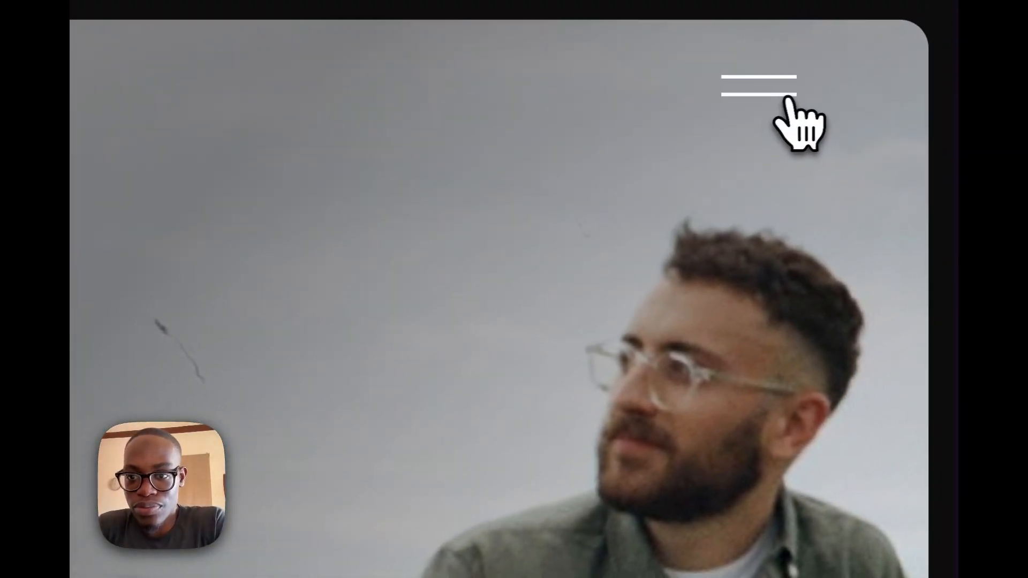
click(848, 39)
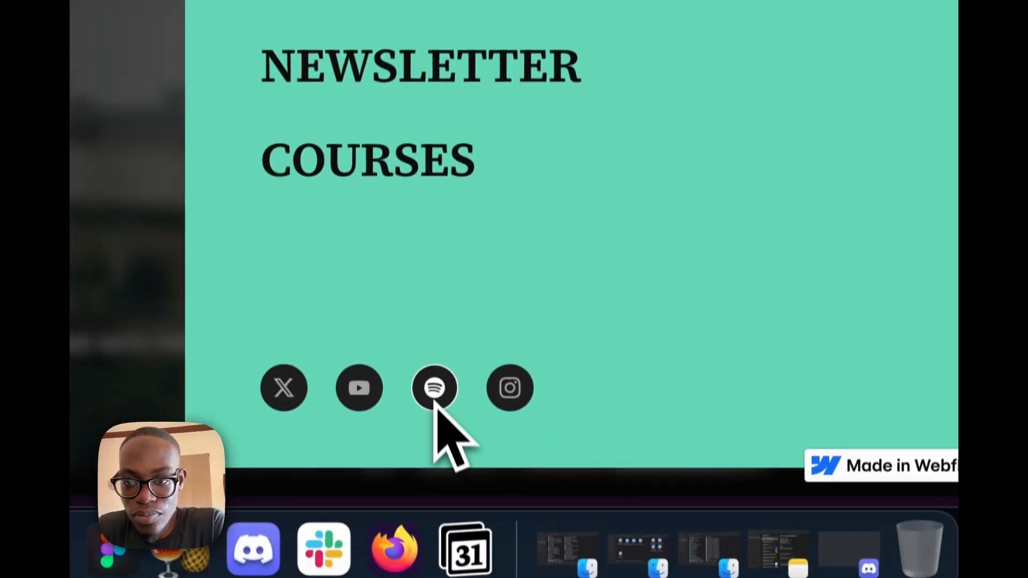
click(758, 80)
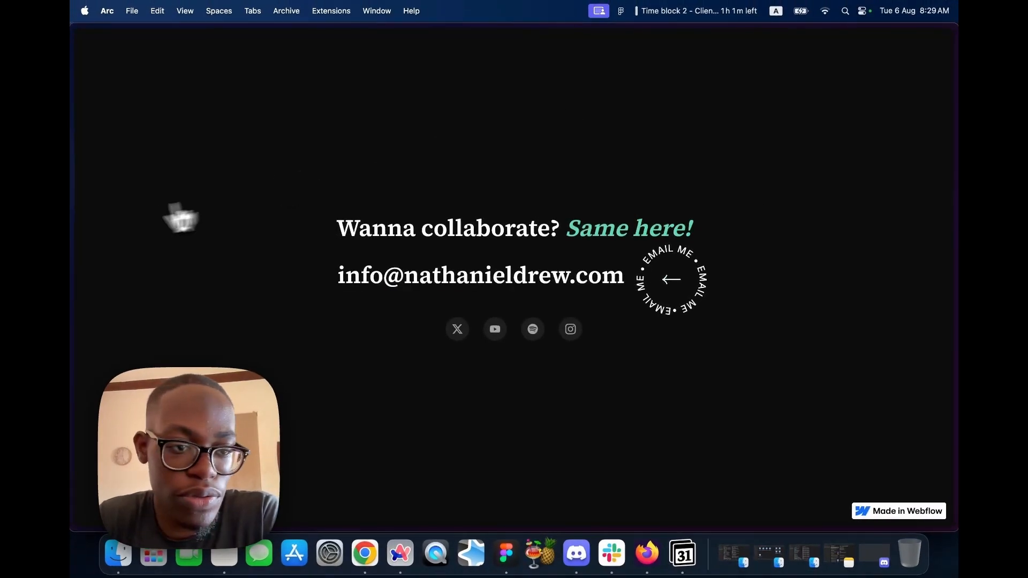
click(125, 259)
key(ctrl+Right)
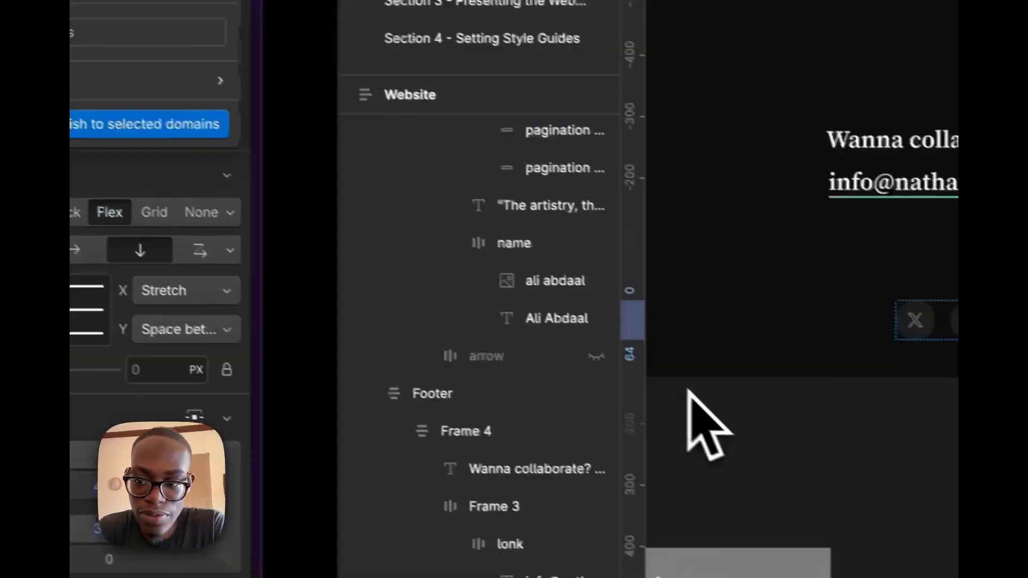
key(ctrl+Left)
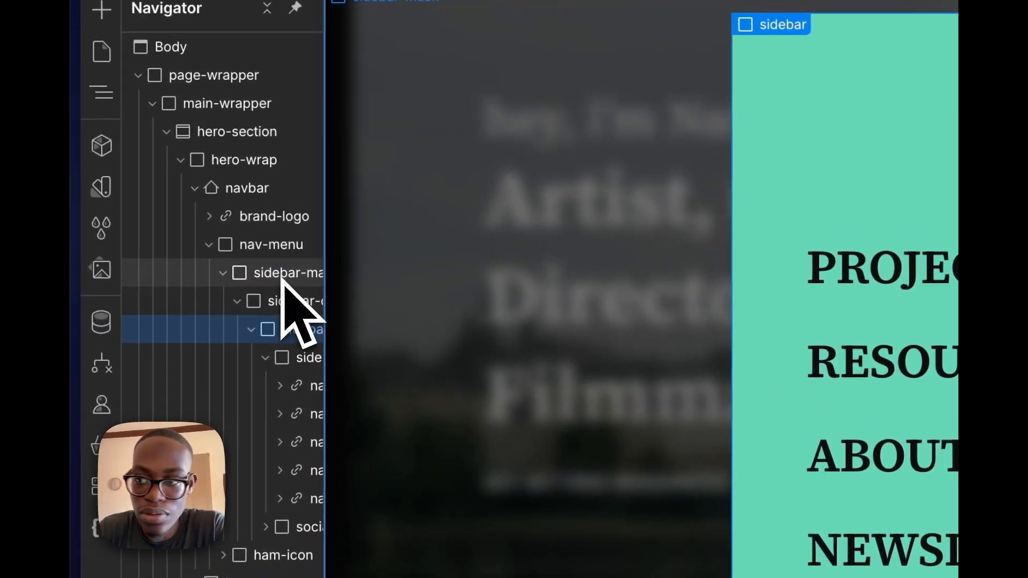
- Hide the sidebar mask and add the combo class is-footer to the footer's social-wrap
click(282, 278)
click(906, 238)
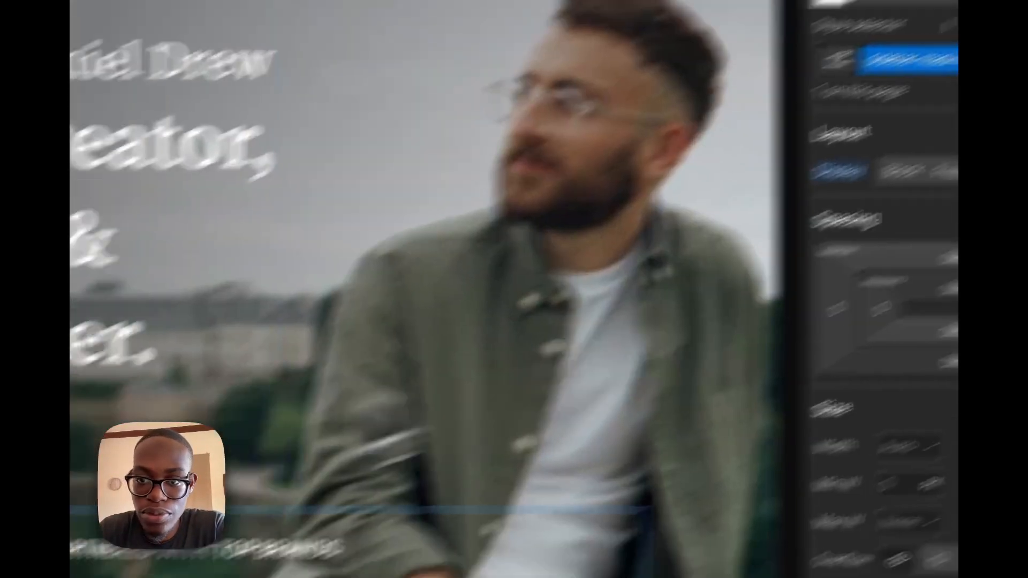
scroll(275, 436, down, 15)
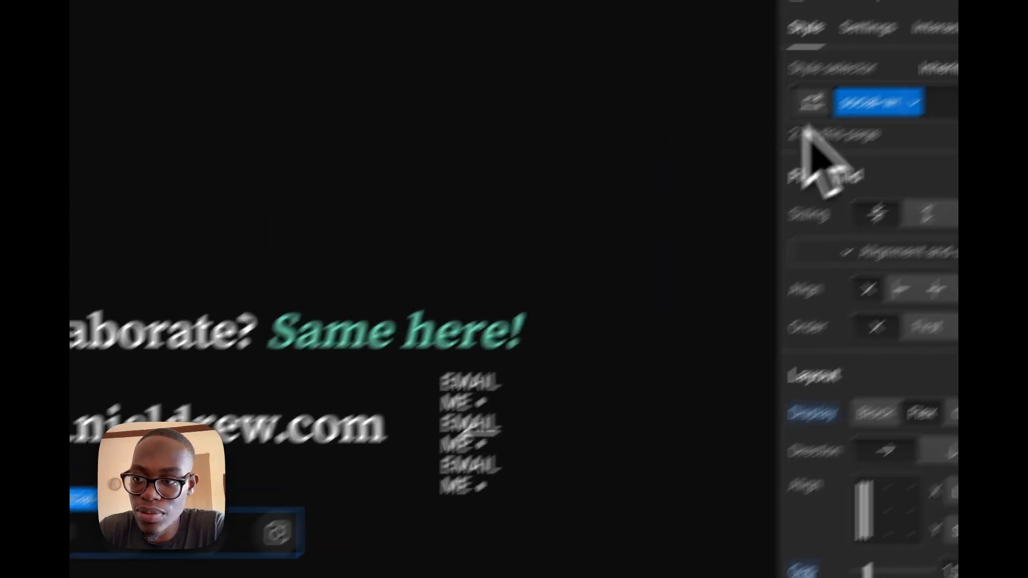
click(832, 225)
text(footer)
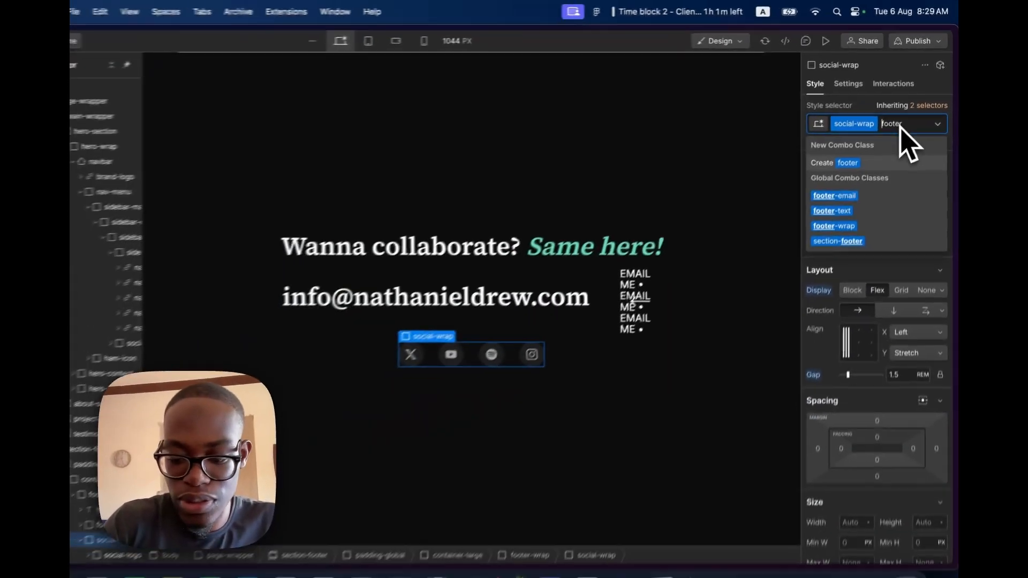
key(Return)
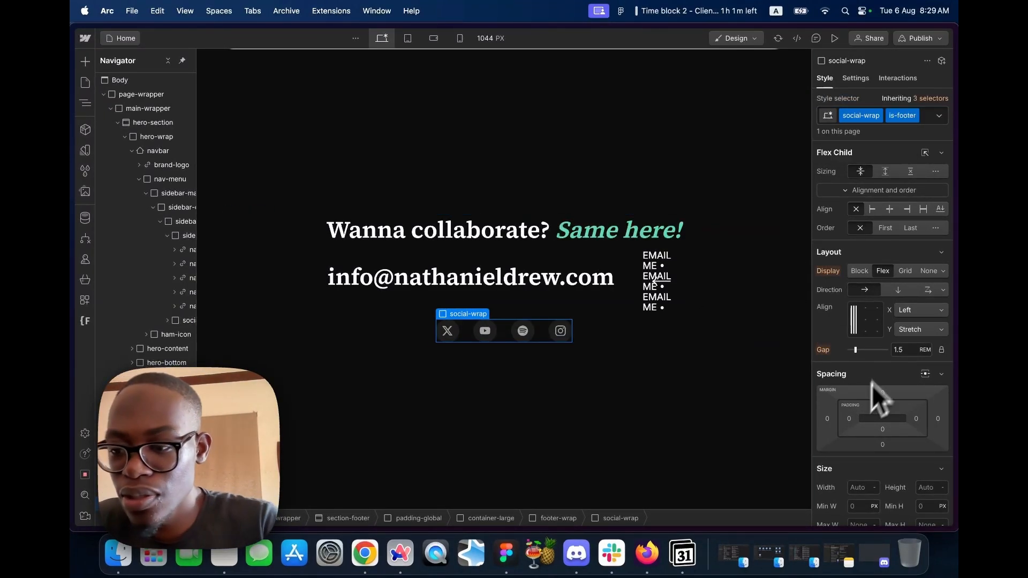
- Set the footer's social-wrap to Absolute position and its parent footer-wrap to Relative position
scroll(872, 384, down, 2)
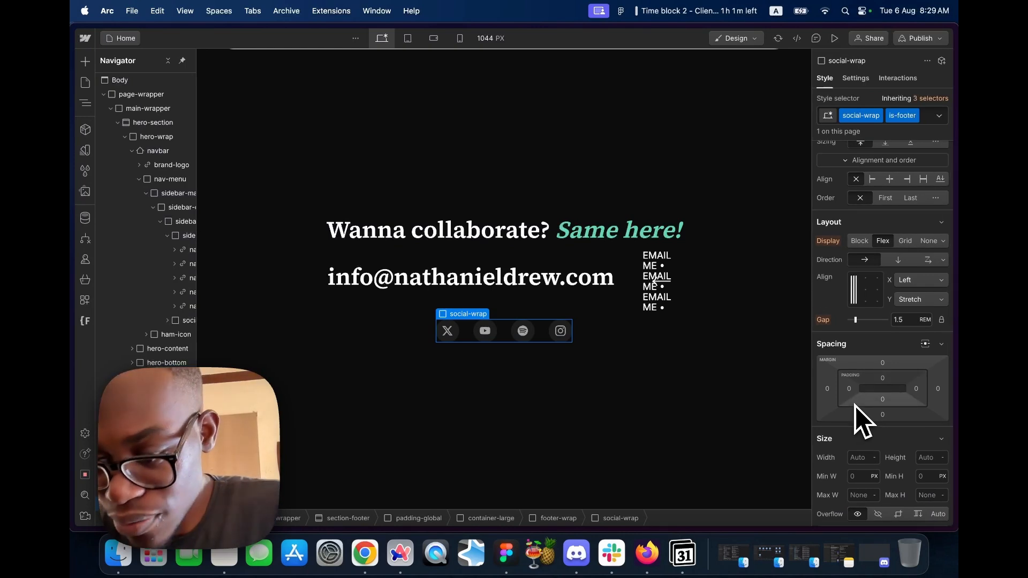
scroll(855, 405, down, 5)
scroll(860, 386, down, 6)
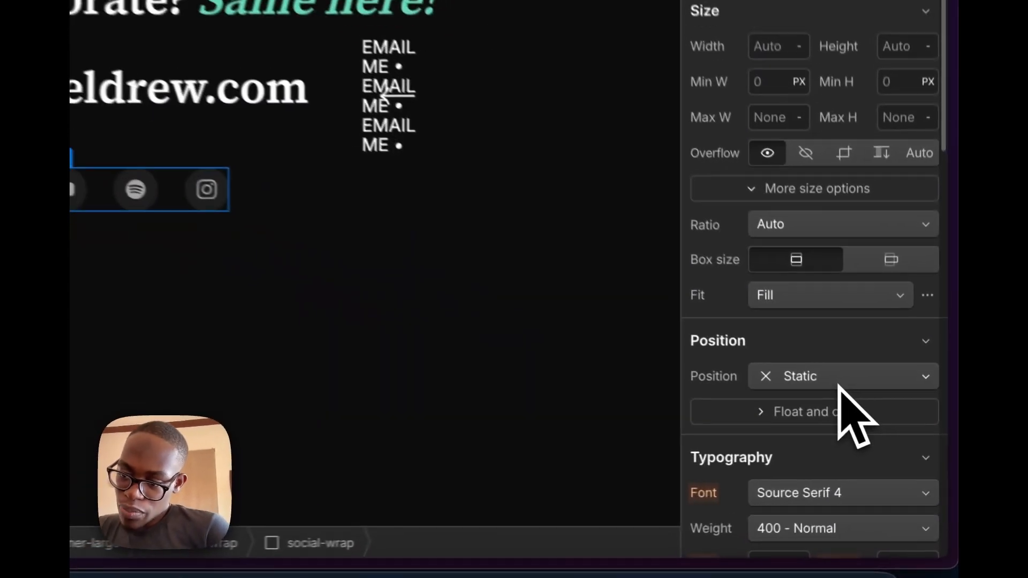
click(892, 433)
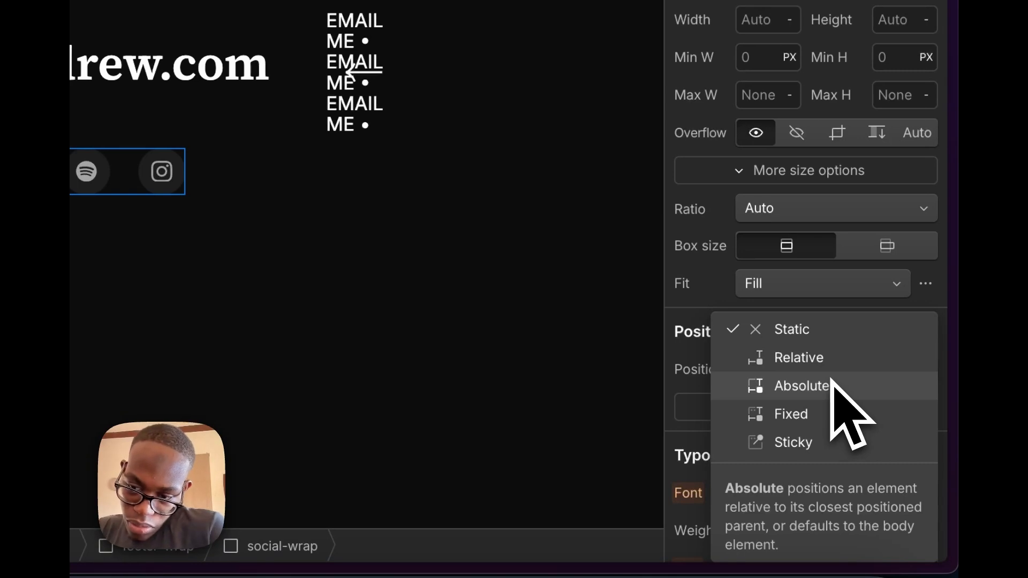
click(834, 385)
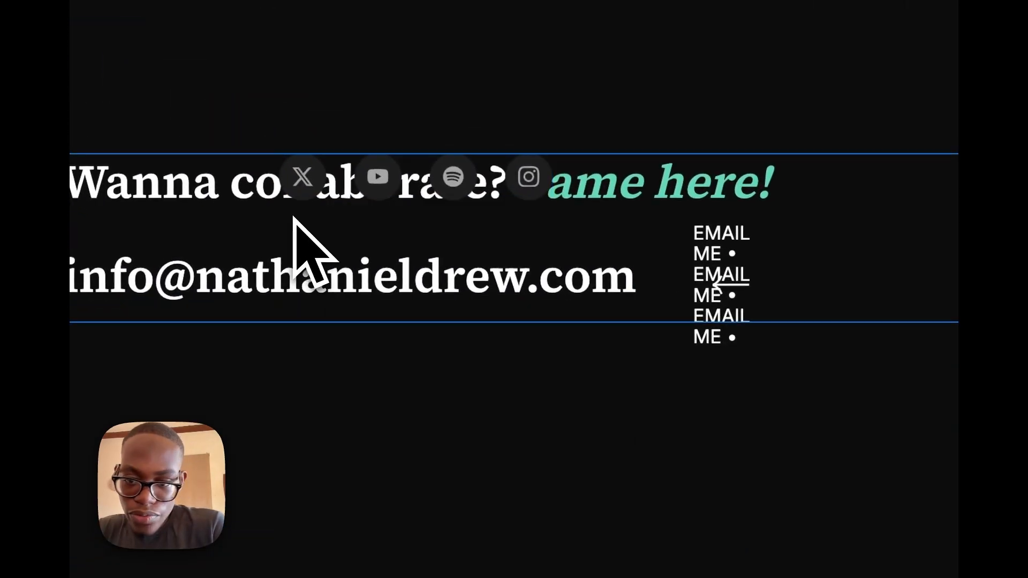
click(766, 311)
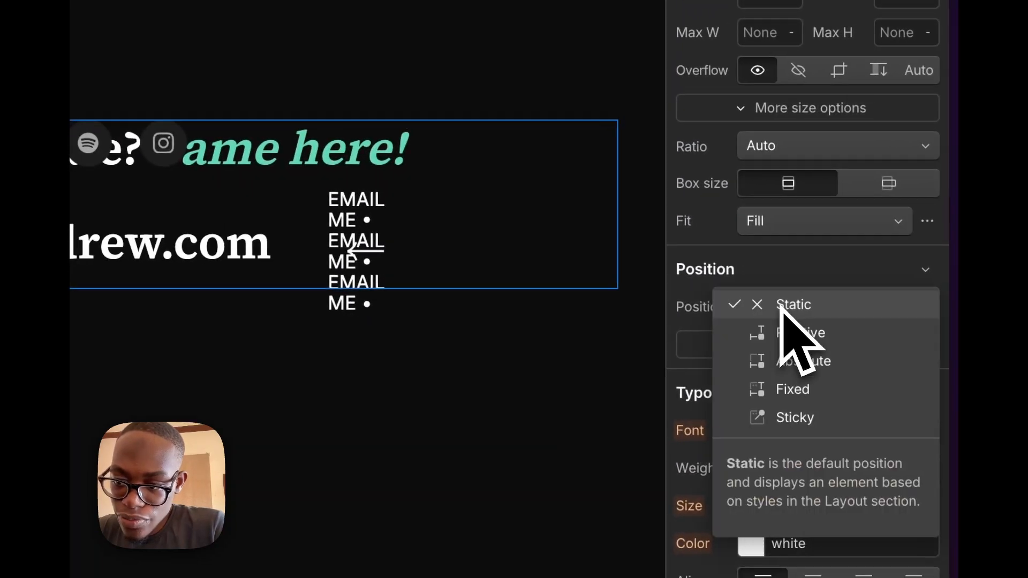
click(801, 333)
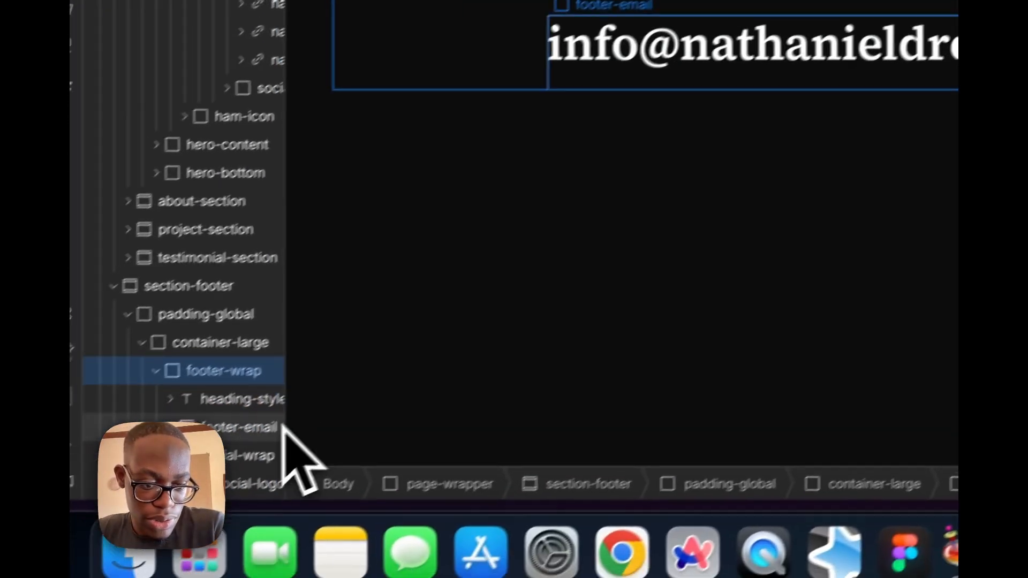
- Anchor the footer's social-wrap to the bottom of its parent at 0%, with left and right offsets set to Auto
click(283, 431)
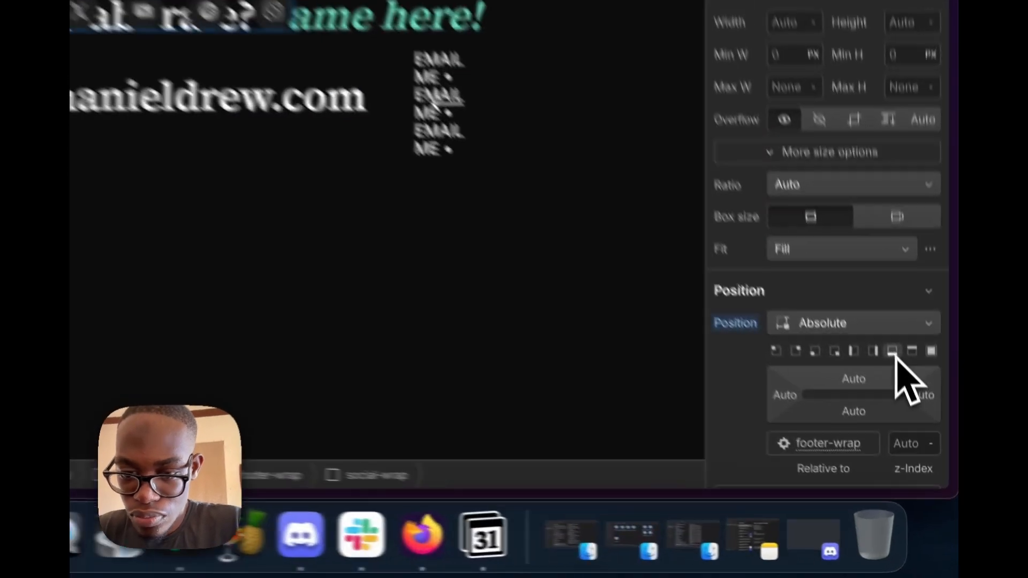
click(921, 447)
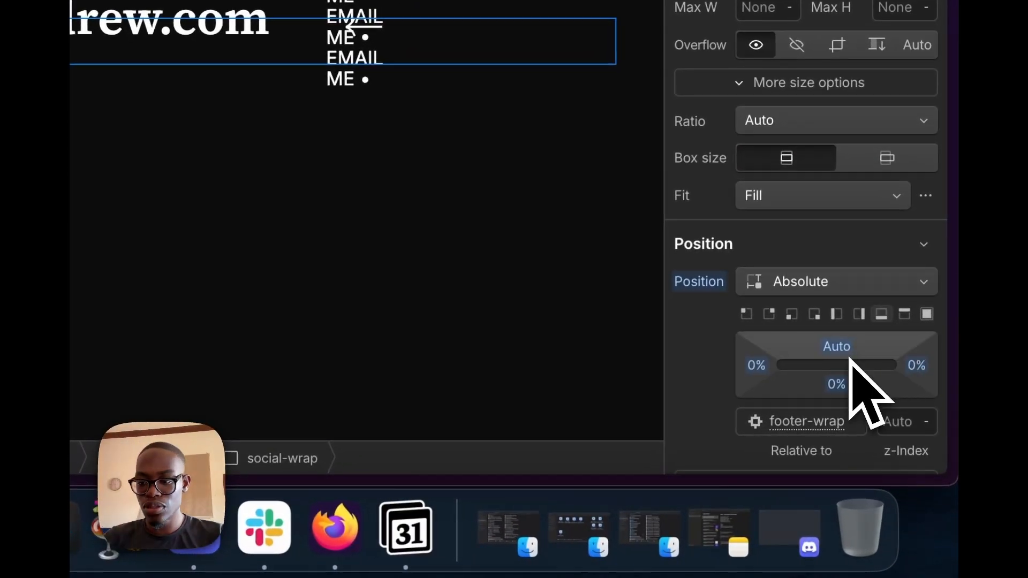
click(767, 372)
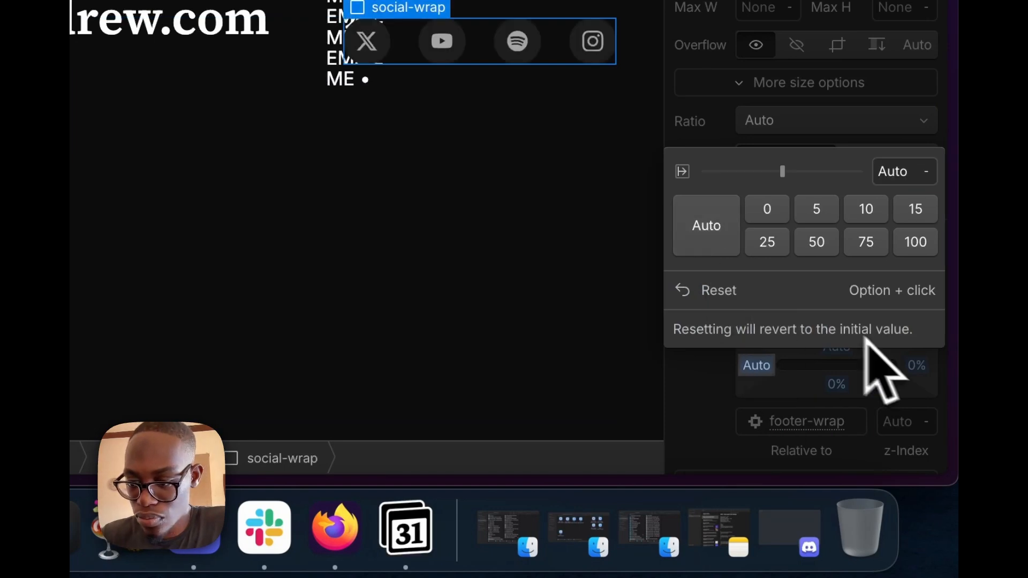
click(917, 367)
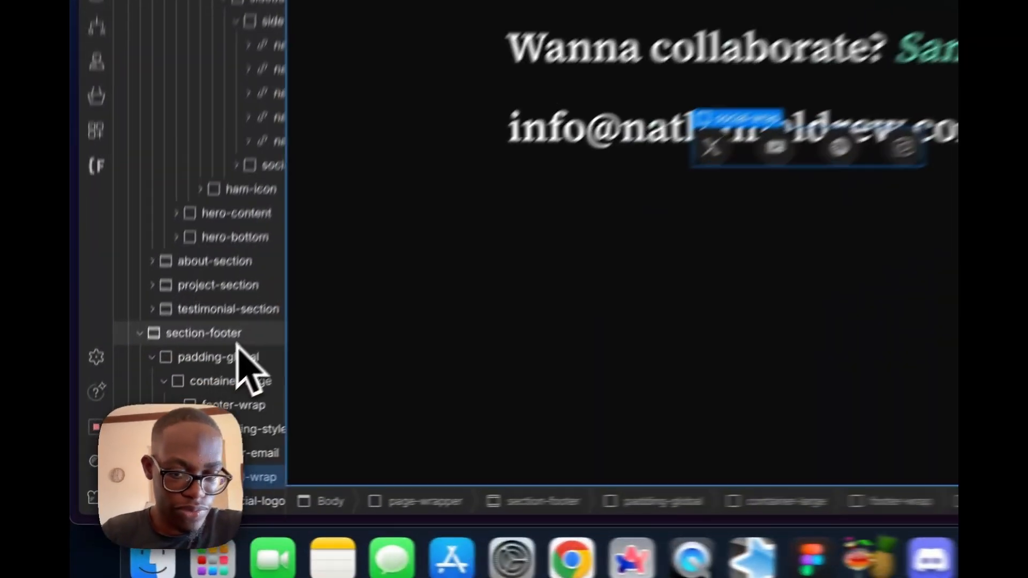
- Move social-wrap out of footer-wrap so it sits directly inside container-large, and quit the Dictionary app
click(168, 422)
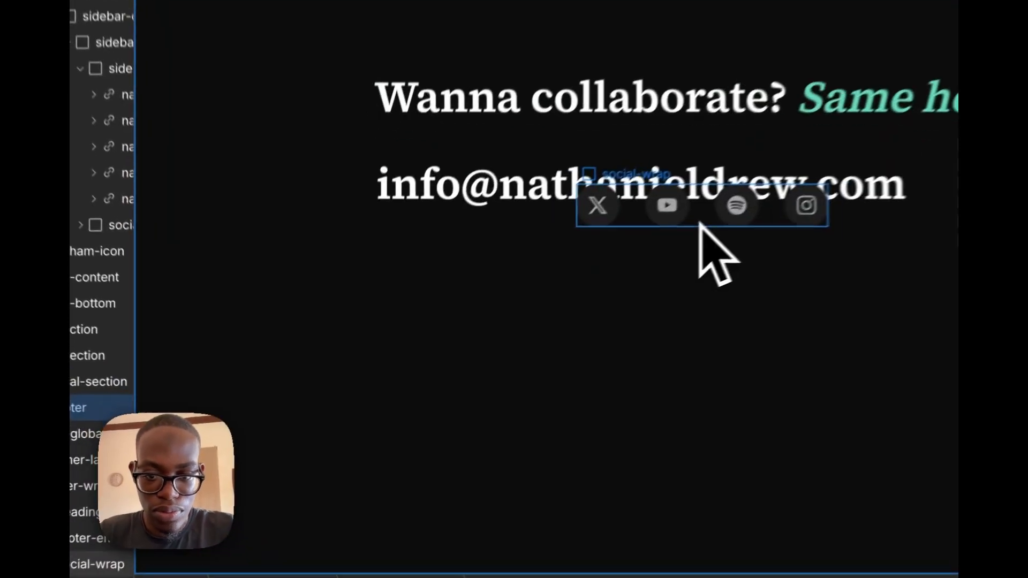
click(495, 319)
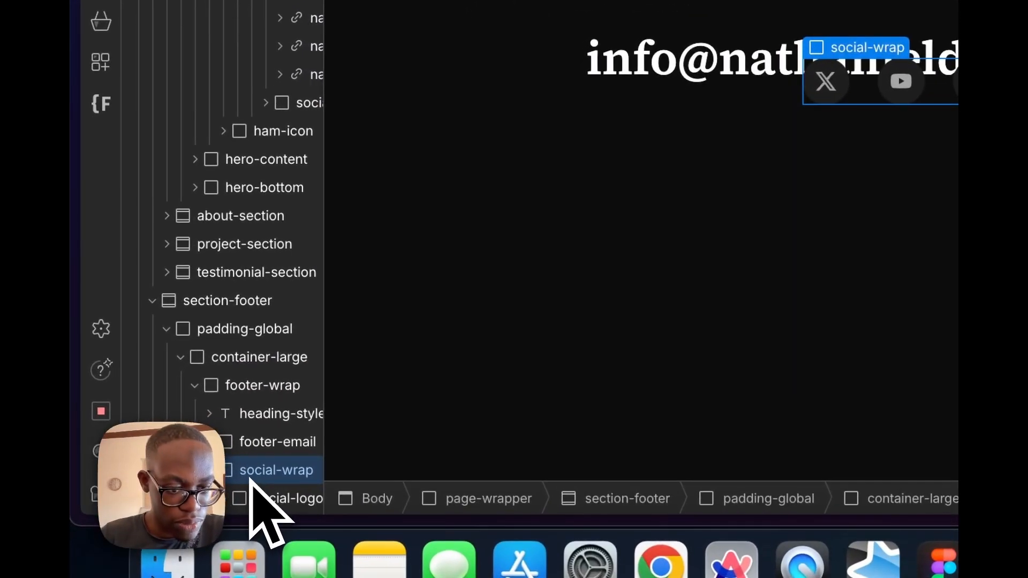
drag(248, 473, 253, 387)
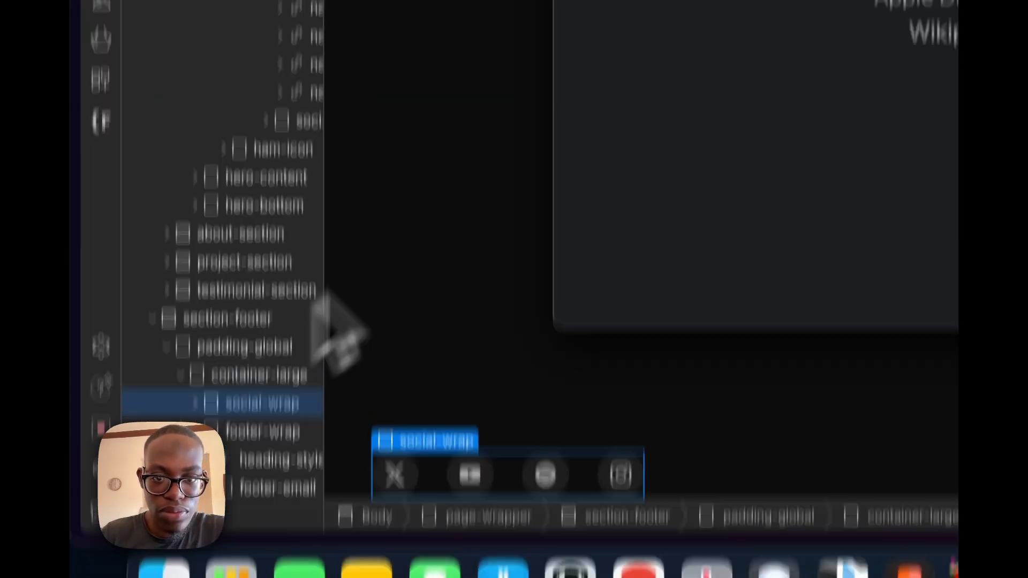
click(203, 21)
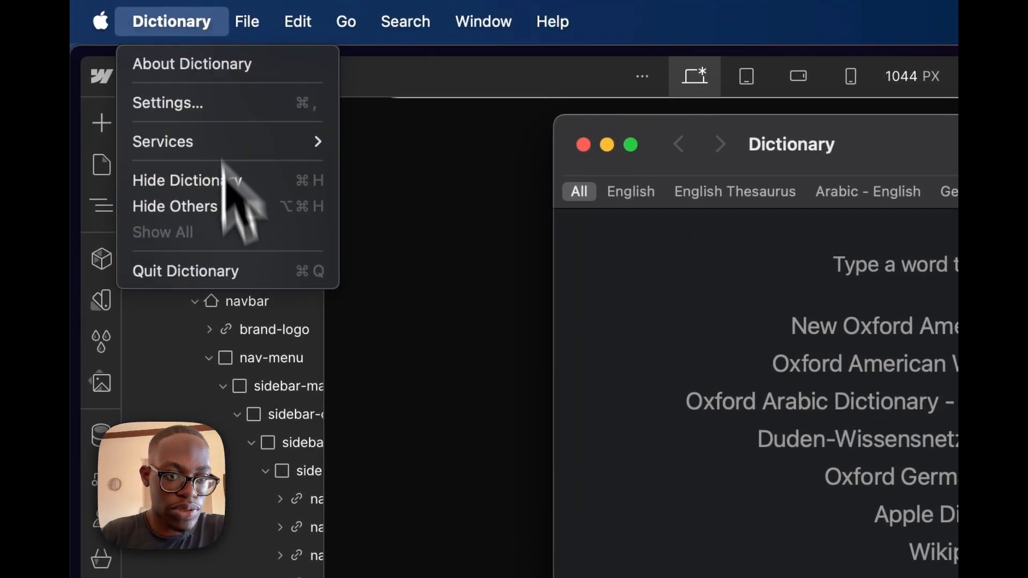
click(240, 284)
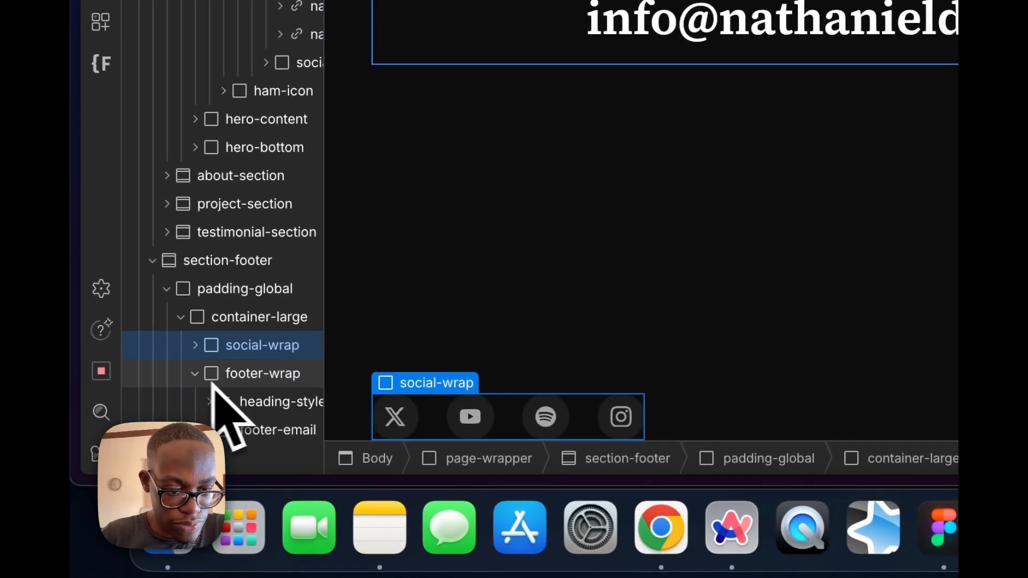
- Place footer-wrap above social-wrap inside container-large, set social-wrap's bottom offset to 7%, and check the footer on the canvas
drag(240, 378, 240, 337)
click(268, 375)
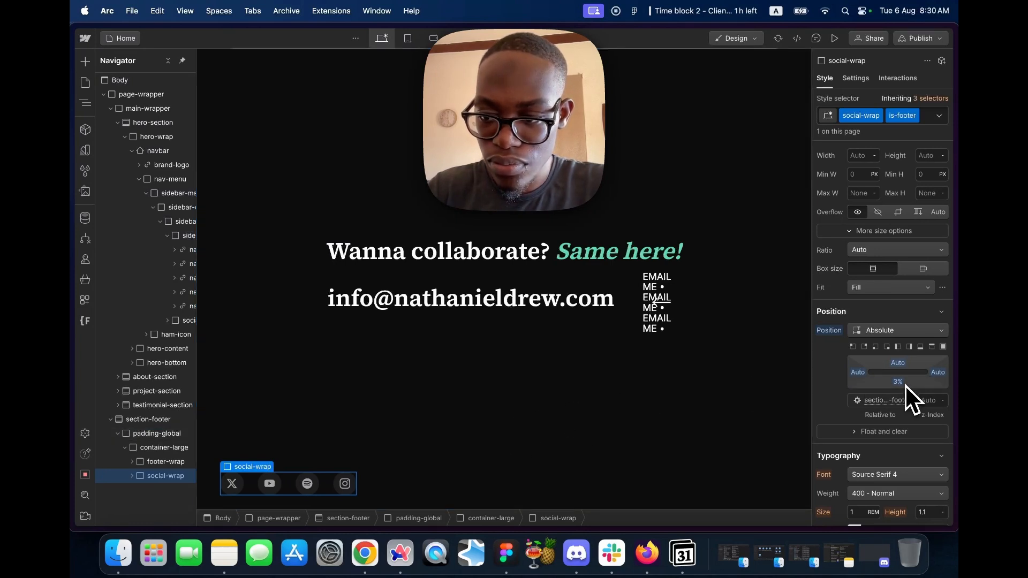
drag(905, 384, 907, 383)
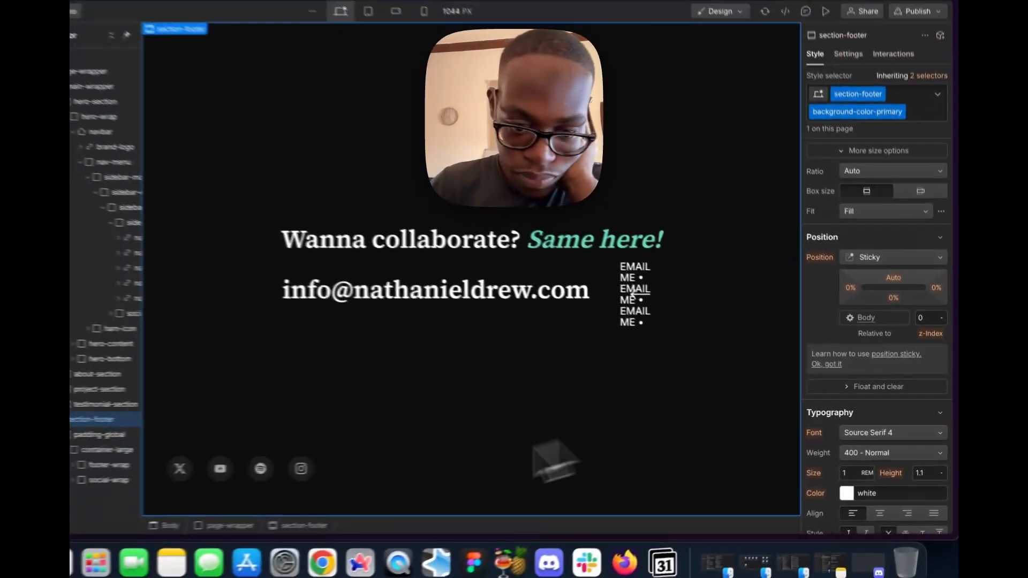
scroll(500, 381, up, 10)
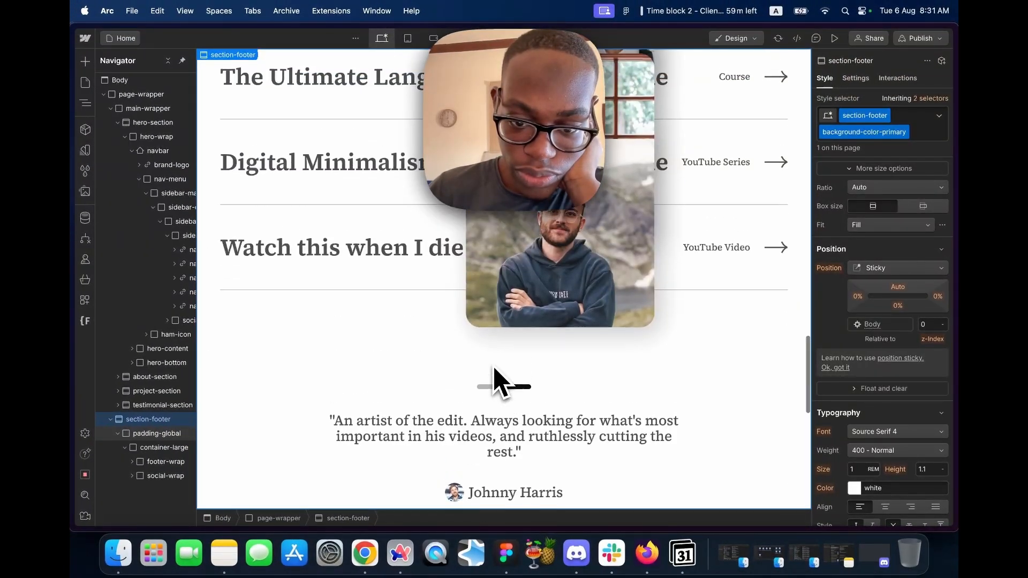
scroll(500, 378, up, 4)
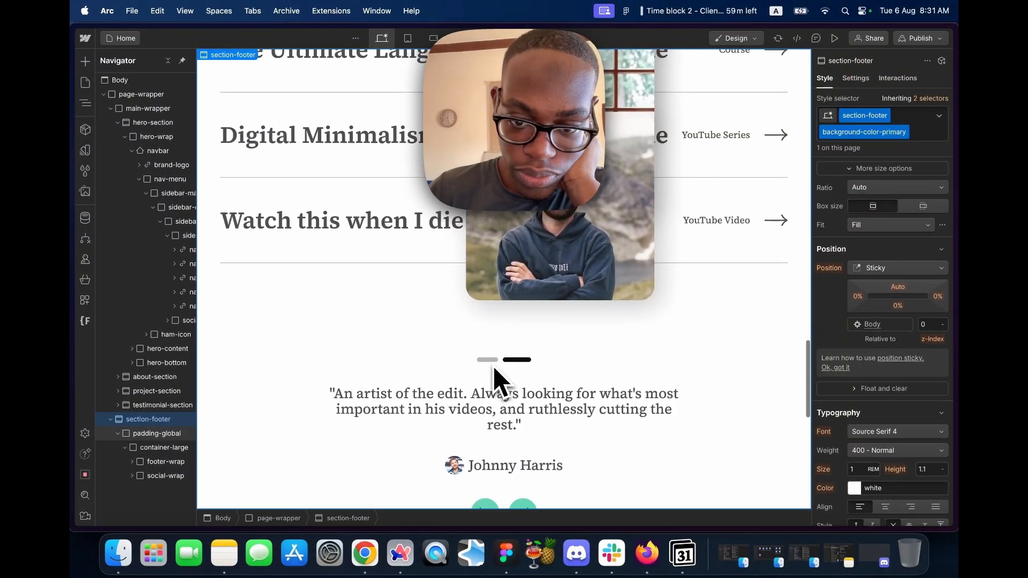
scroll(500, 381, down, 12)
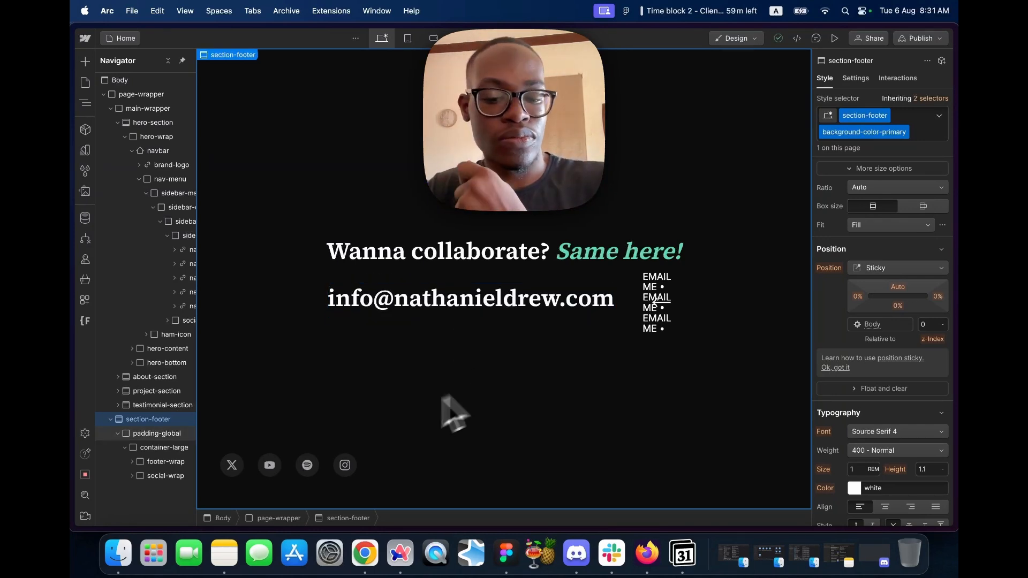
- Set the left offset of the footer's social-wrap to 50%
click(311, 471)
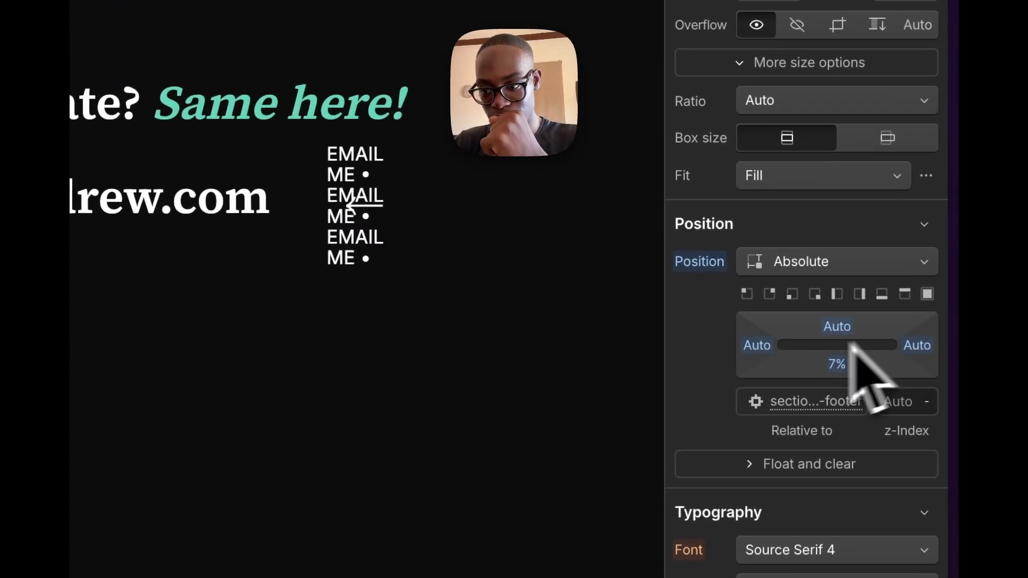
click(755, 345)
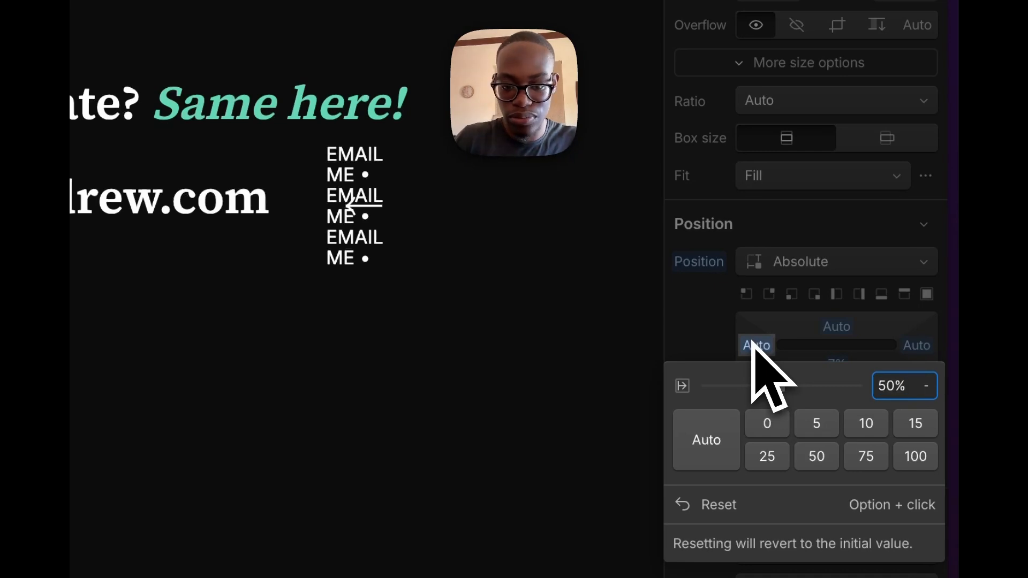
text(50%)
key(Return)
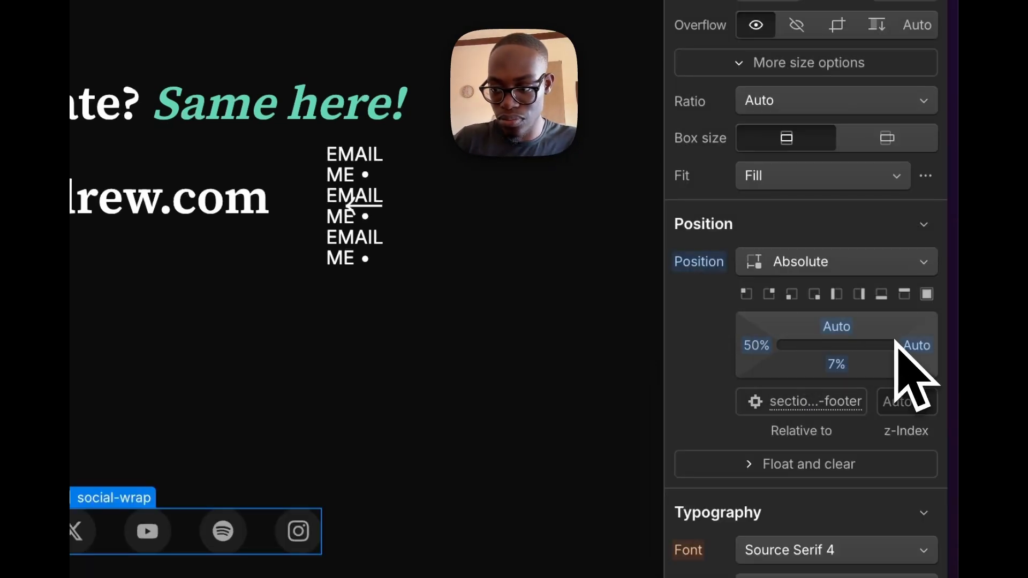
- Try a right offset of 50% on the footer's social-wrap
click(916, 346)
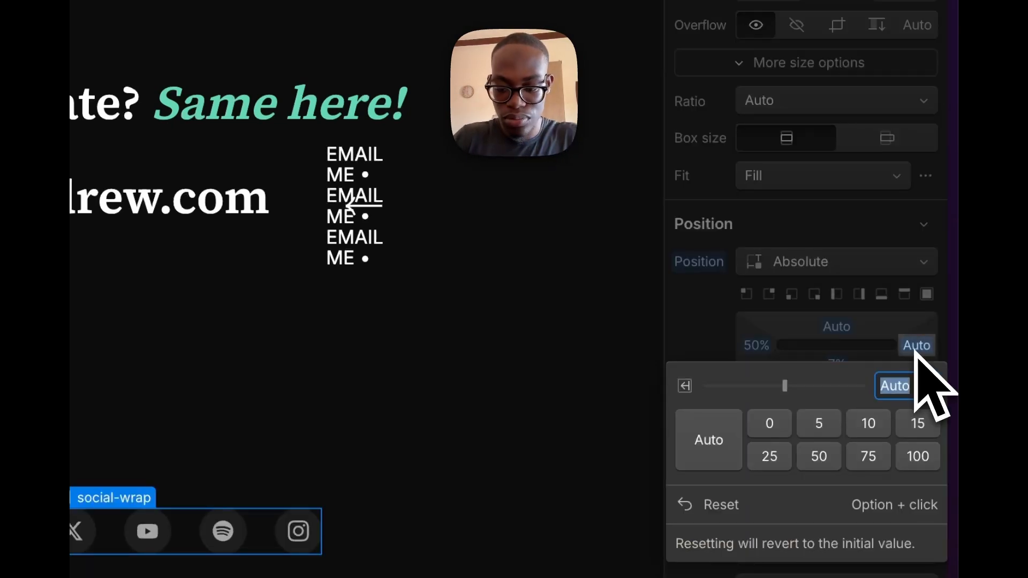
text(50%)
key(Return)
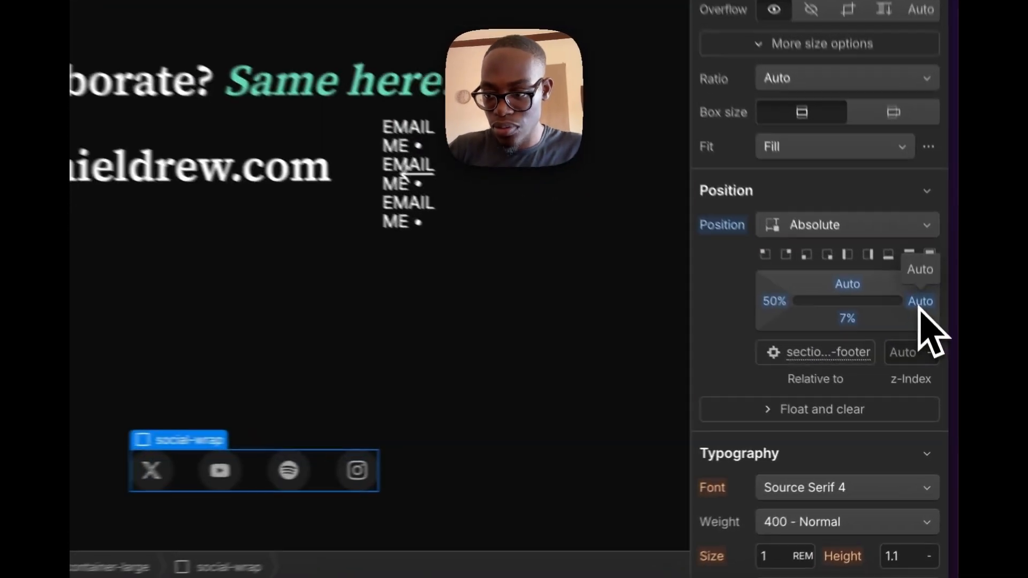
- Try right offsets up to 150 px on the footer's social-wrap, and reset the right offset to Auto
click(938, 374)
text(20)
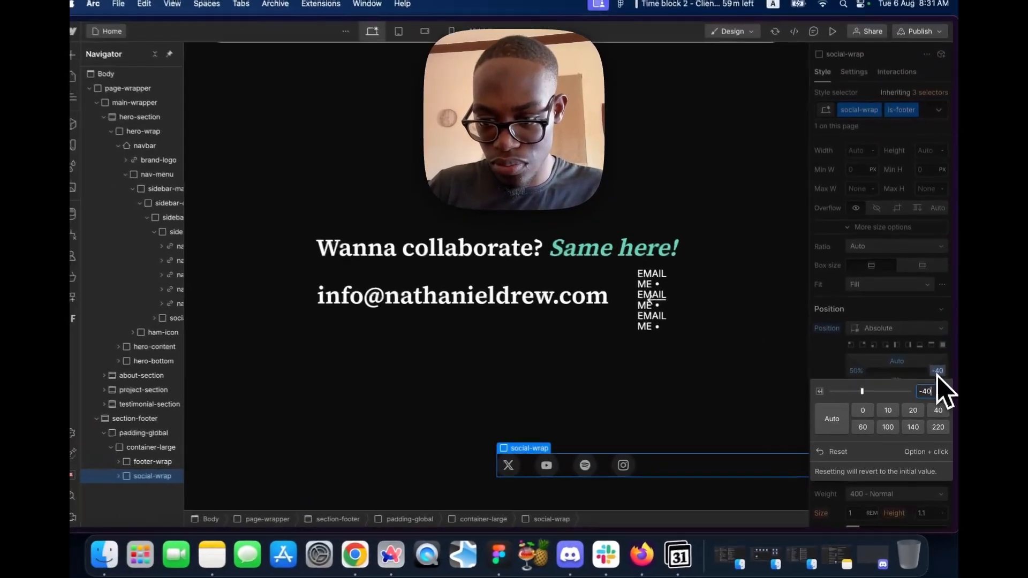
key(shift+Up)
key(shift+Up)
key(shift+Up)
key(shift+Up)
key(shift+Up)
key(shift+Up)
key(shift+Up)
key(shift+Up)
key(shift+Up)
key(shift+Up)
key(shift+Up)
key(shift+Up)
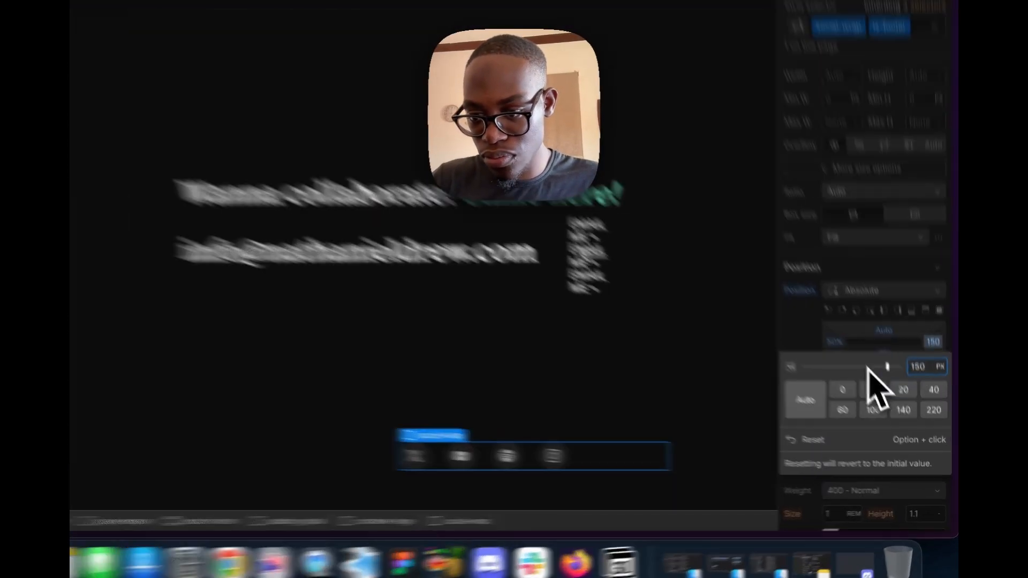
click(834, 419)
- Set the left offset of the footer's social-wrap to 40%
click(759, 241)
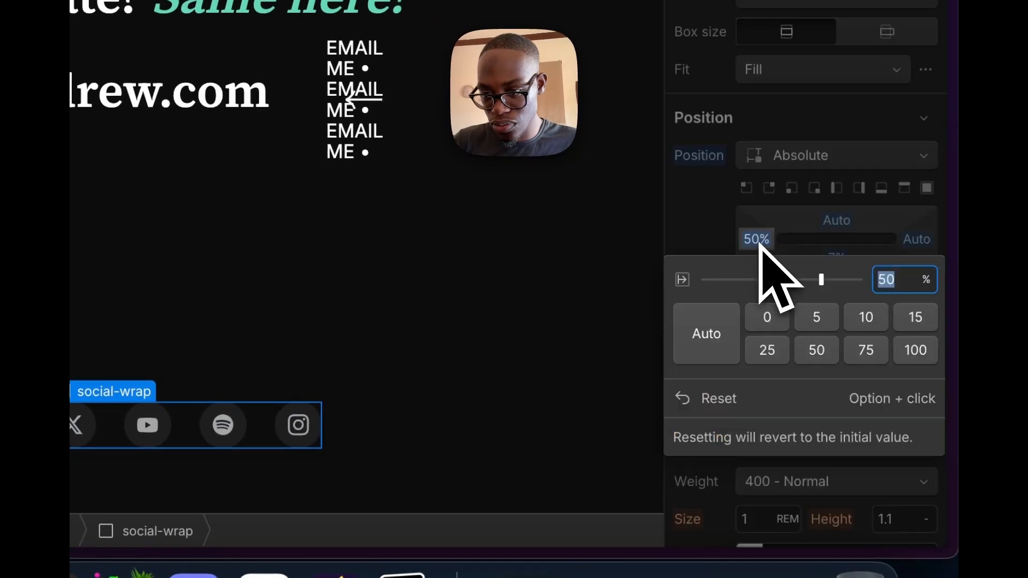
key(Return)
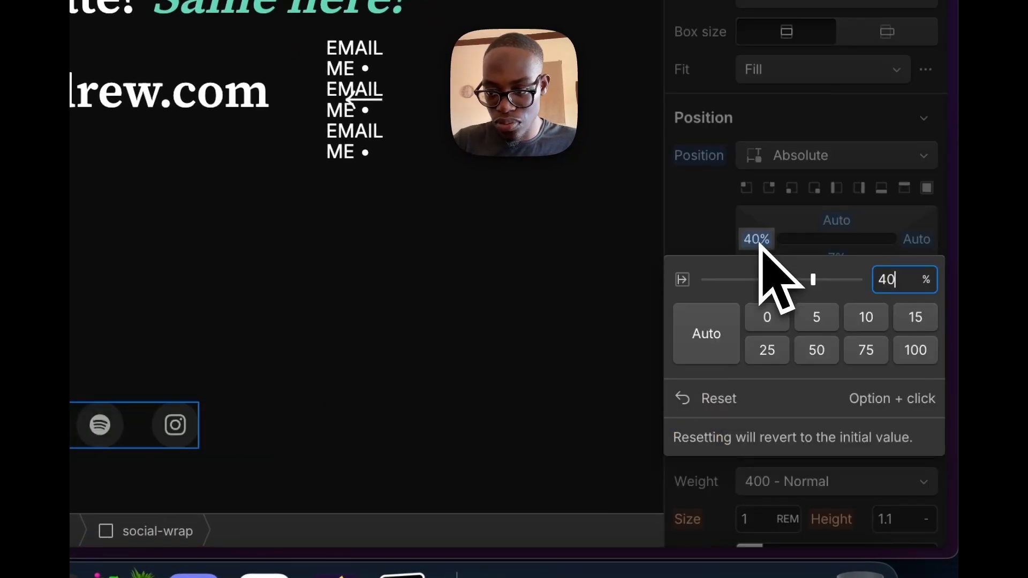
key(shift+Down)
key(Up)
key(Up)
key(Up)
key(Up)
key(Up)
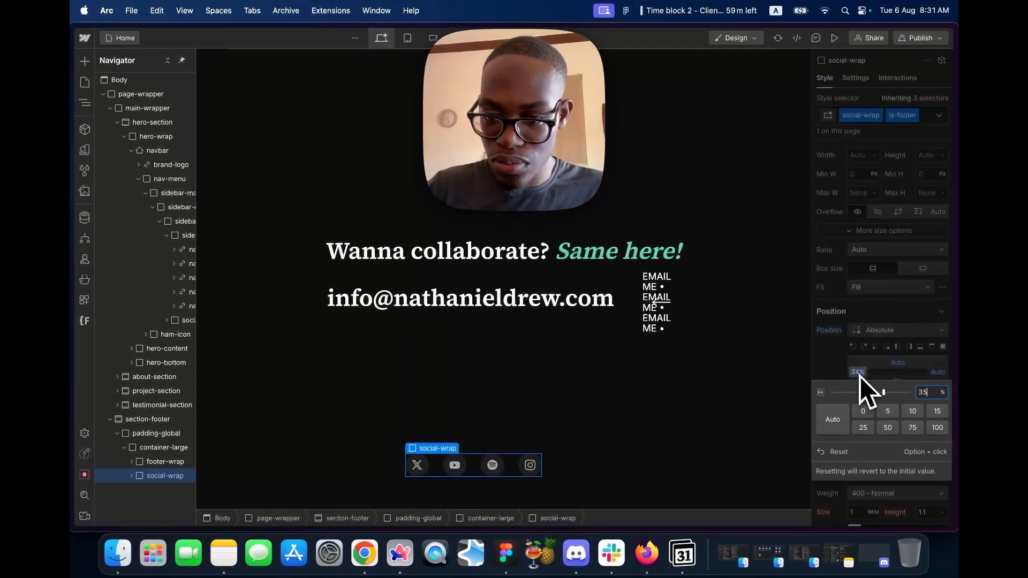
key(Up)
key(Up)
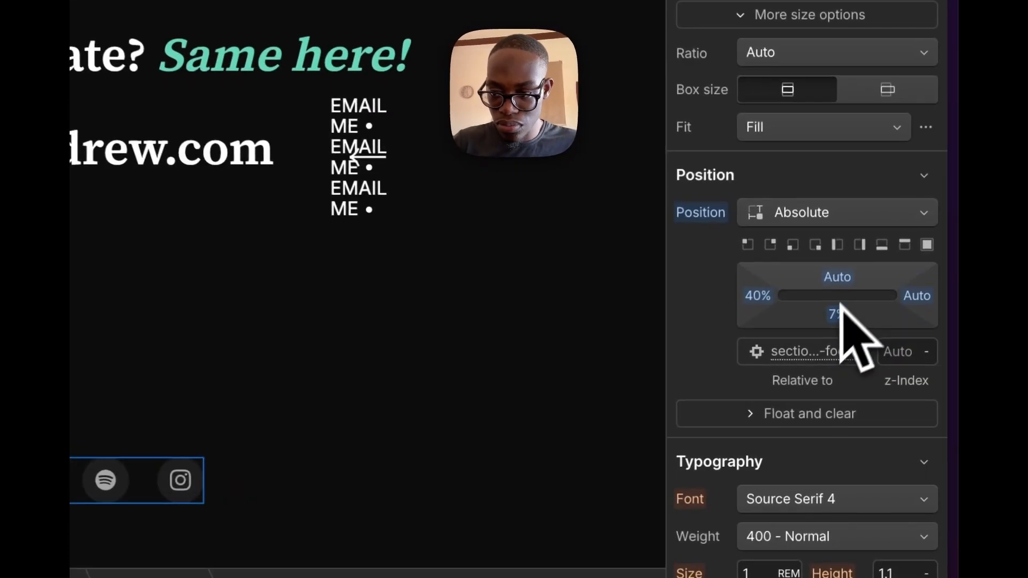
- Set social-wrap's bottom offset to 10% and look over the page from the hero down to the footer
click(898, 381)
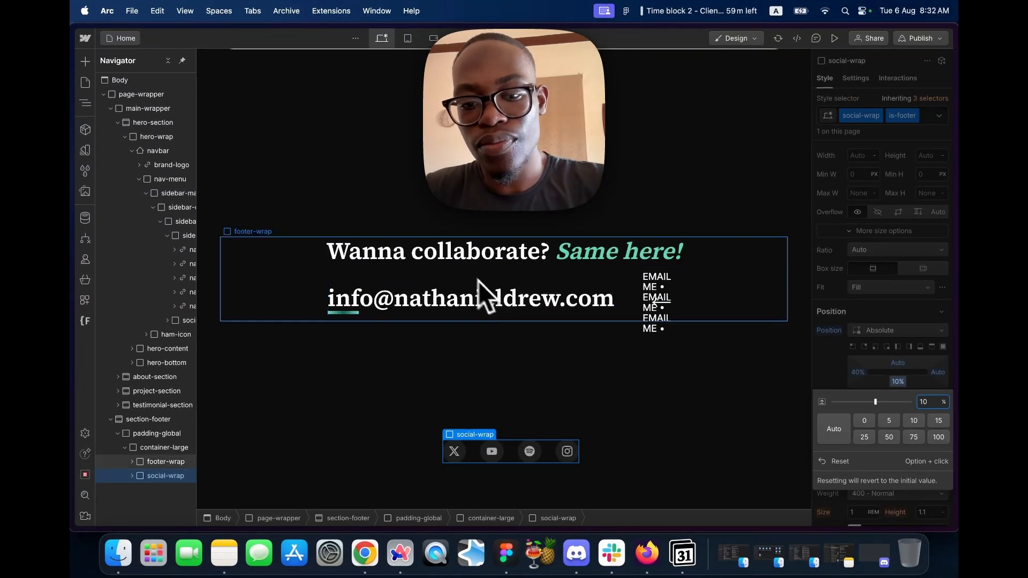
scroll(465, 284, up, 10)
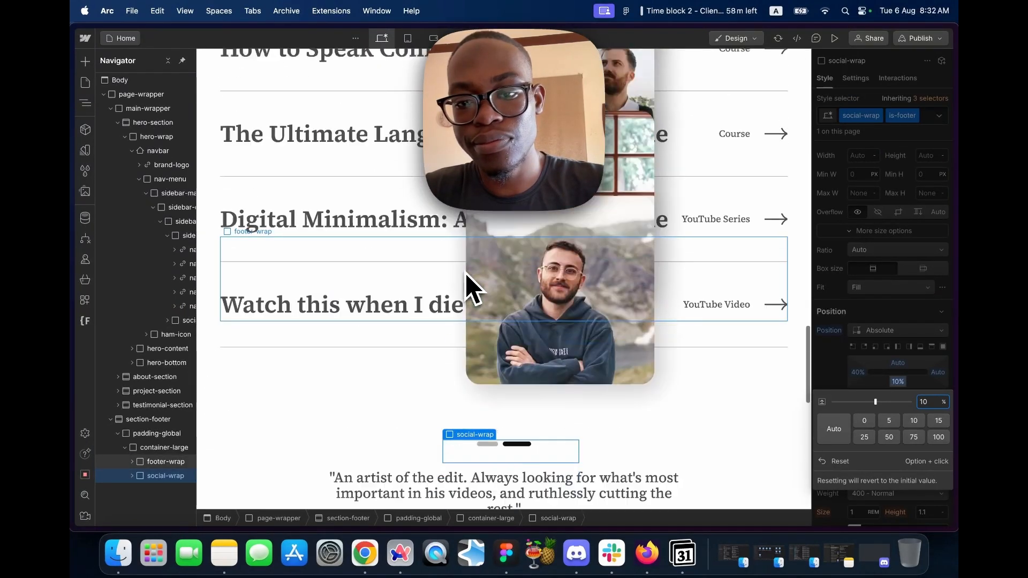
scroll(465, 284, up, 10)
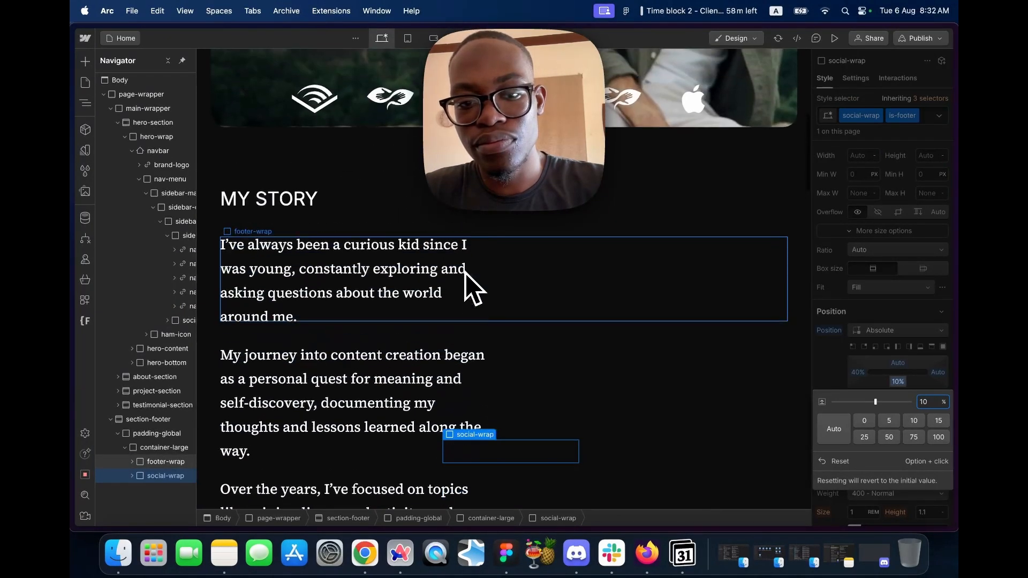
scroll(474, 288, up, 5)
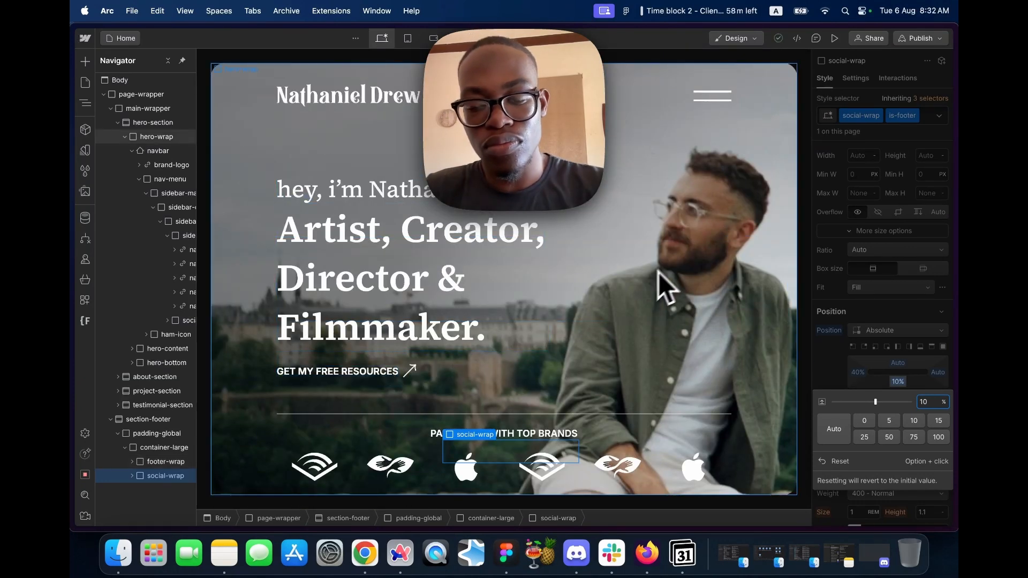
scroll(682, 252, down, 20)
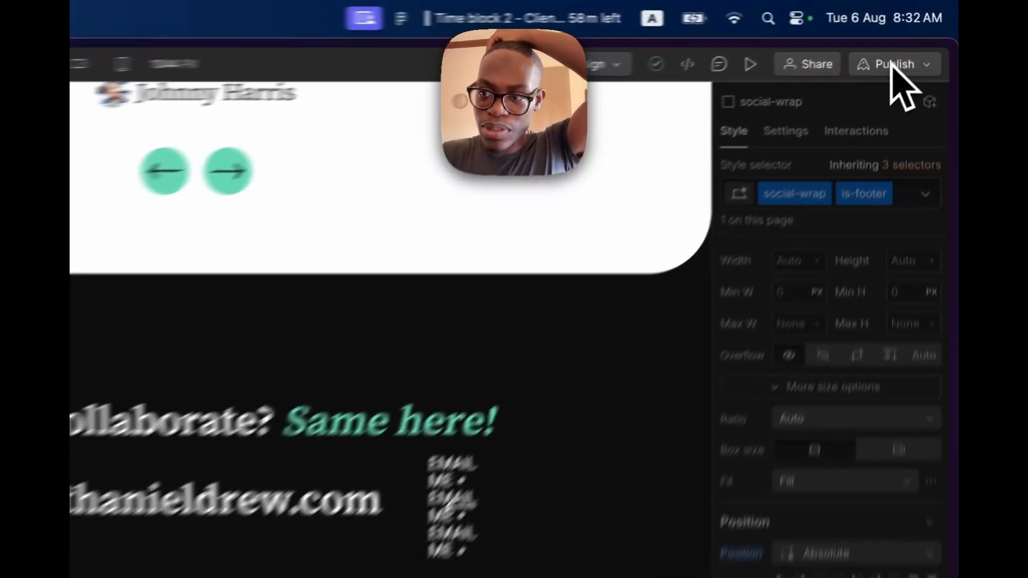
- Publish the site to the webflow.io staging domain, and reload the live page to check the footer
click(920, 38)
click(890, 232)
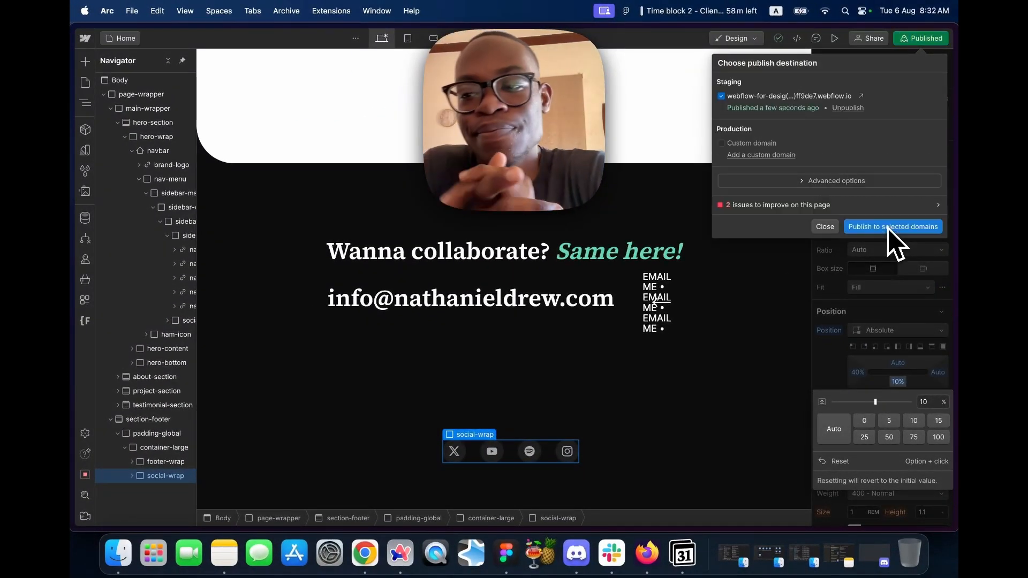
mouse_move(86, 275)
click(115, 306)
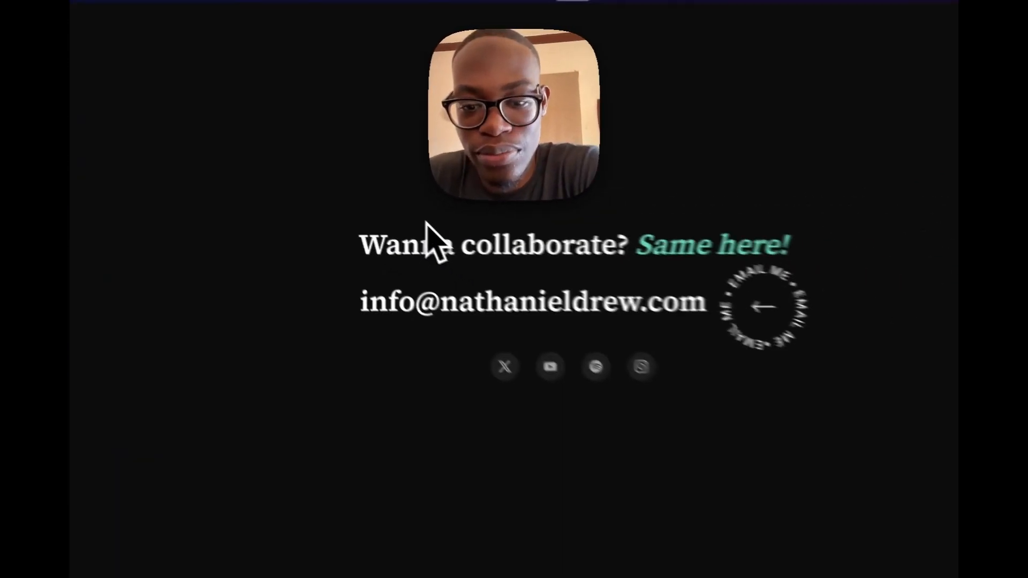
key(super+r)
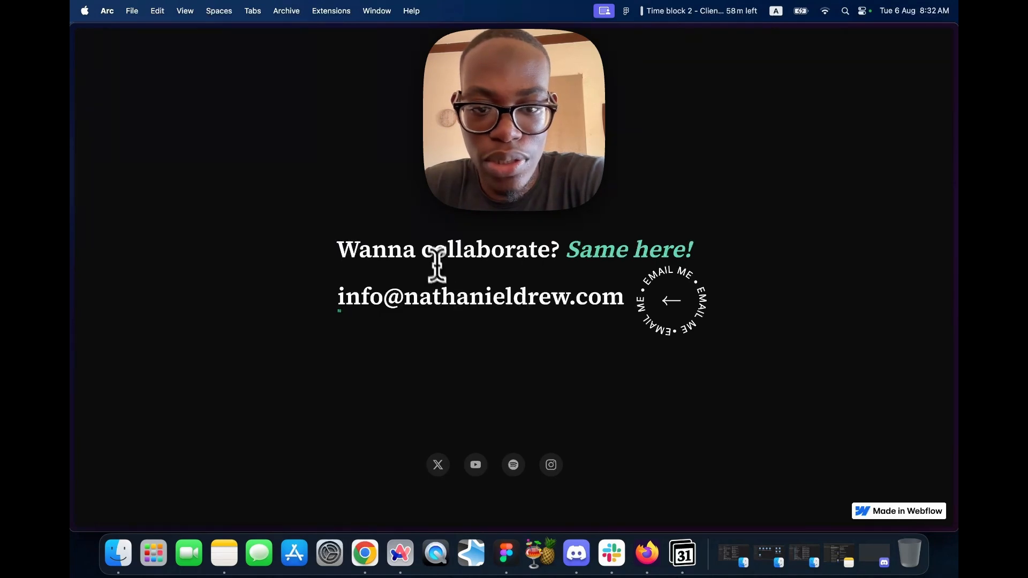
drag(436, 250, 540, 269)
click(665, 300)
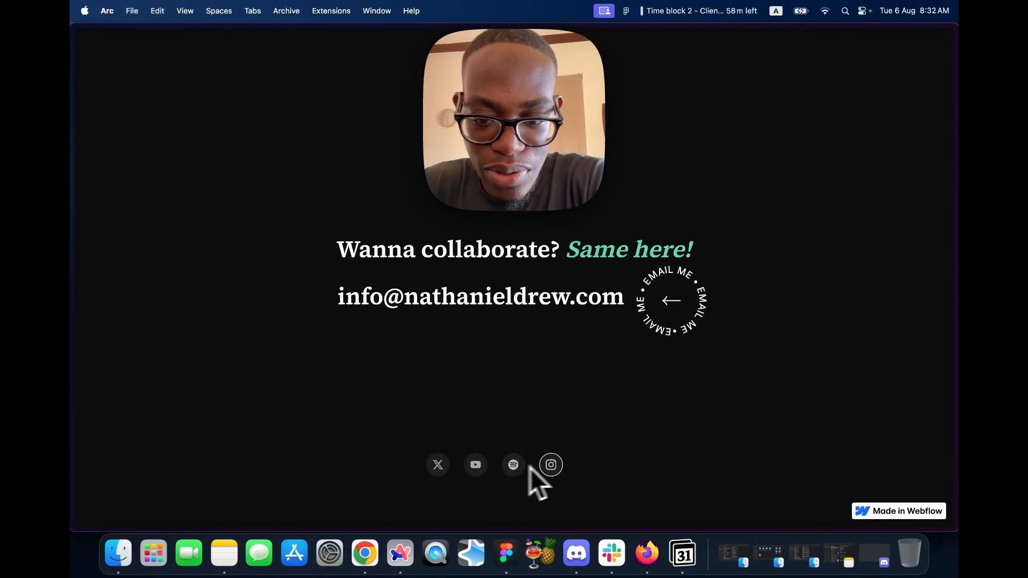
- Review the published page from the hero to the footer, including how the testimonial section meets the footer
scroll(545, 310, up, 20)
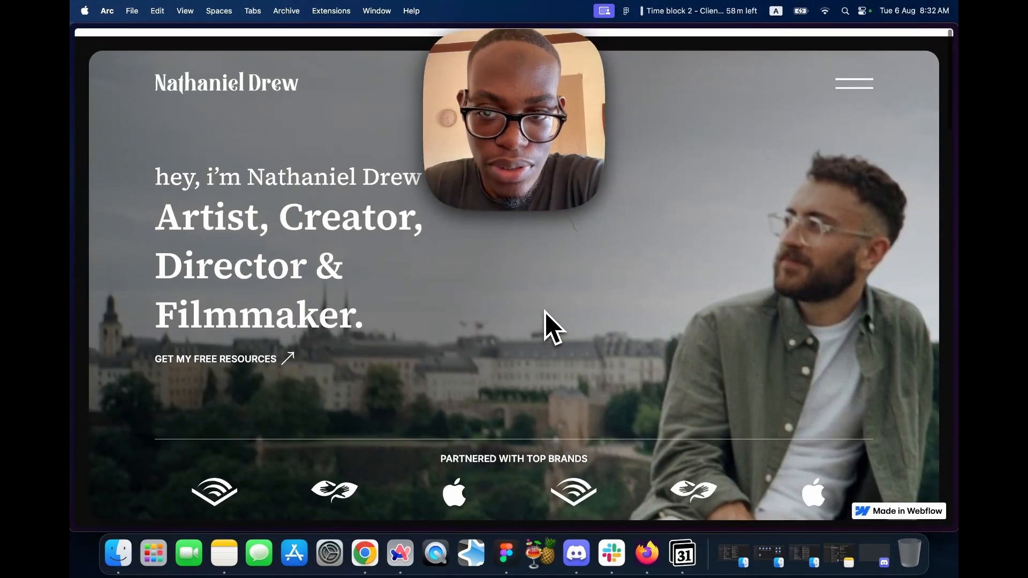
scroll(545, 313, down, 18)
scroll(546, 316, down, 10)
scroll(547, 316, up, 8)
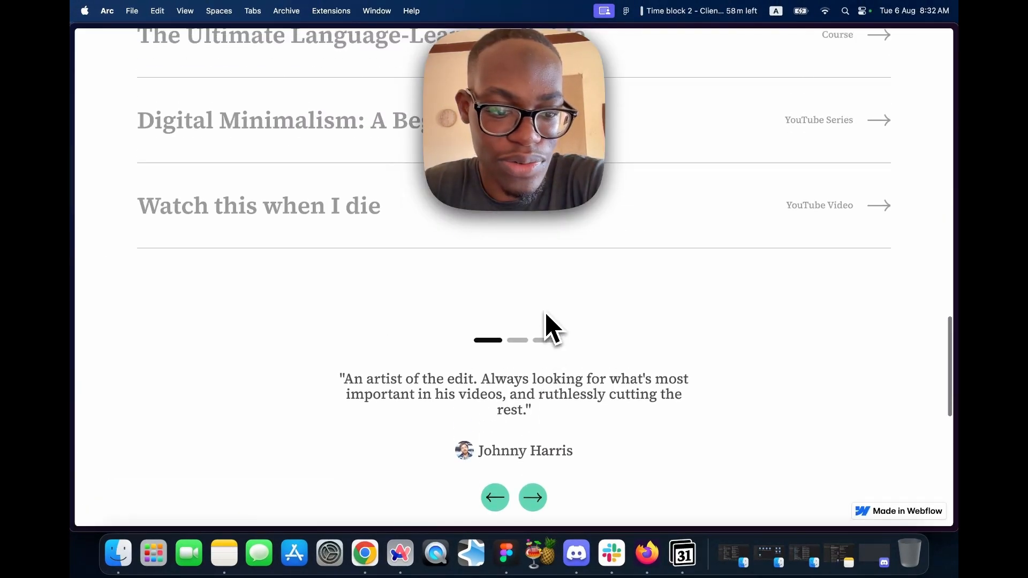
scroll(546, 313, down, 8)
scroll(545, 312, up, 8)
scroll(545, 312, down, 8)
scroll(545, 311, up, 8)
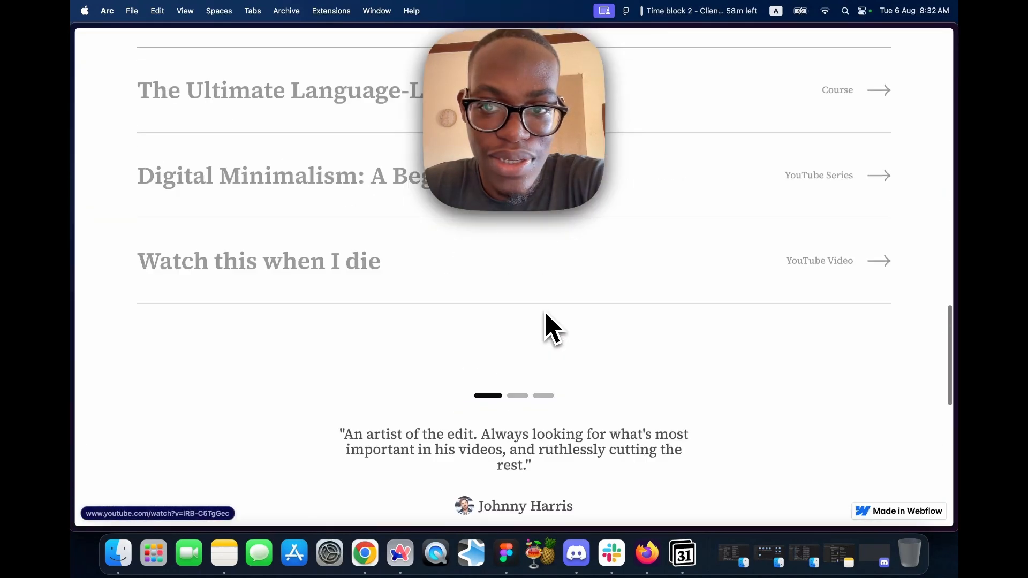
scroll(545, 312, down, 8)
mouse_move(83, 152)
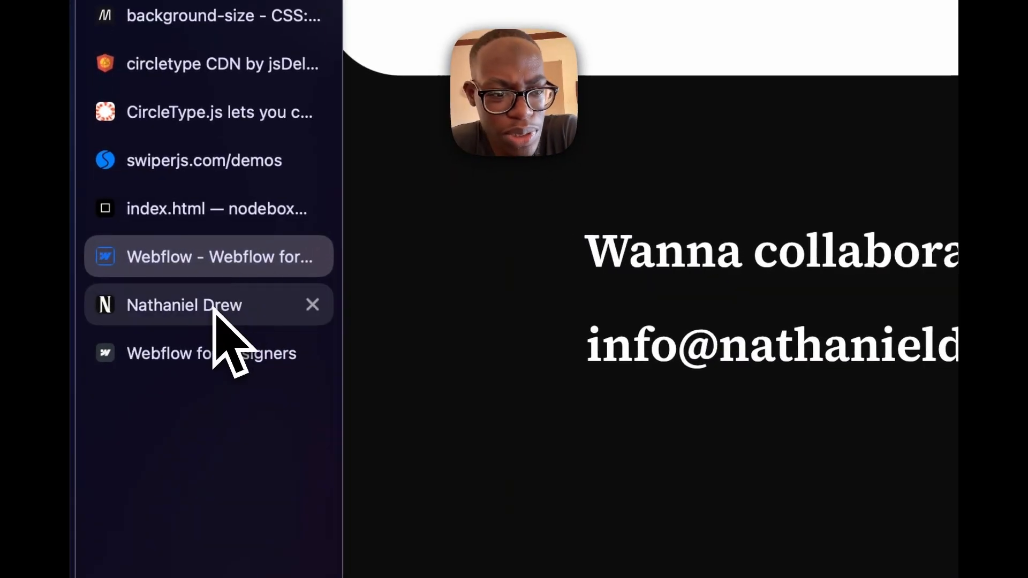
- Switch to the Nathaniel Drew tab and examine its footer, circular Email Me badge and the transition from the testimonials
click(214, 308)
scroll(728, 287, down, 5)
scroll(739, 285, up, 2)
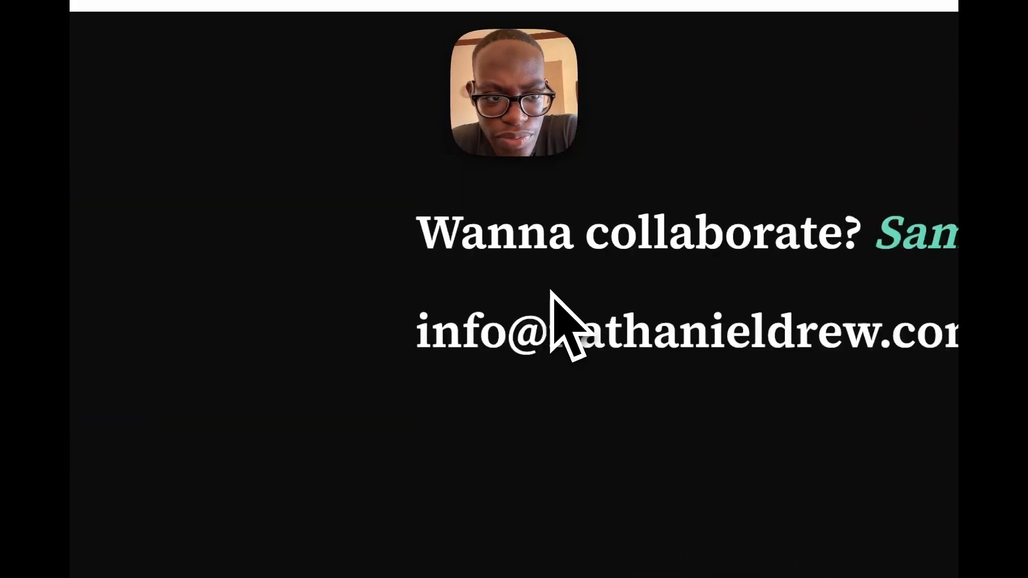
scroll(552, 291, up, 8)
scroll(551, 291, down, 8)
scroll(552, 291, up, 4)
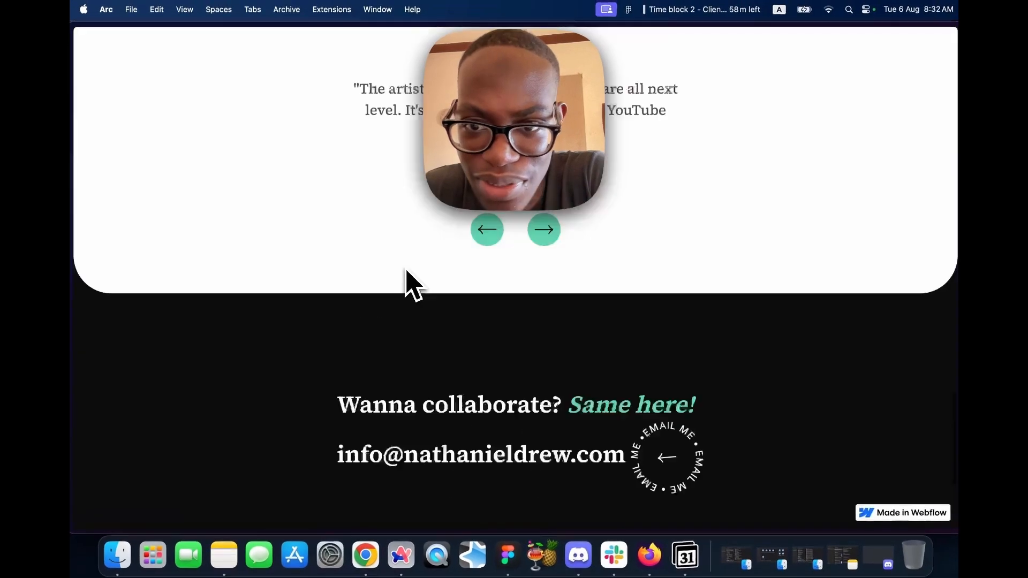
scroll(406, 271, up, 8)
scroll(405, 273, down, 8)
scroll(405, 273, up, 1)
mouse_move(71, 218)
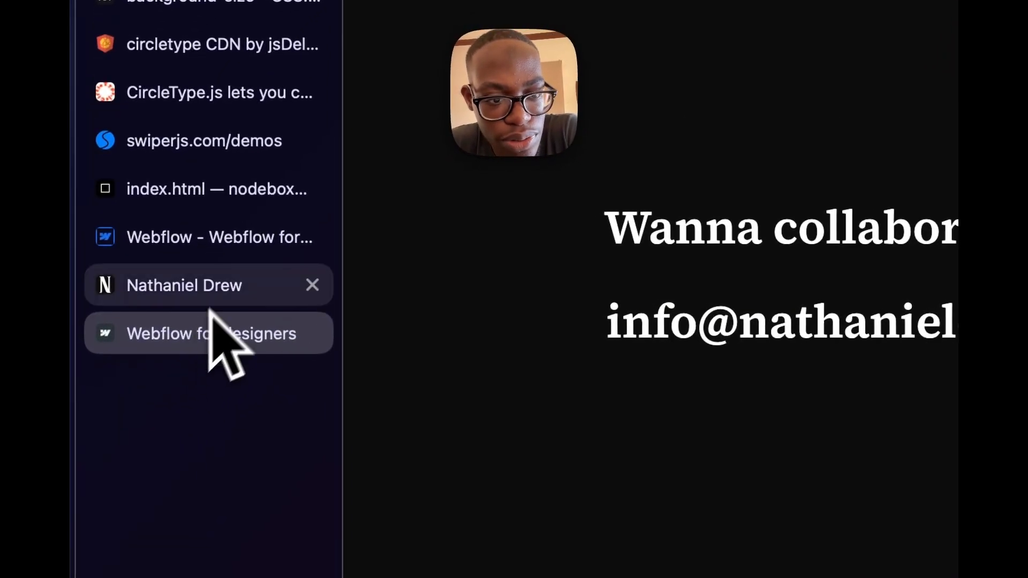
- Return to the Webflow editor and add a Mouse move over element trigger to section-footer, limited to Desktop and above
click(241, 252)
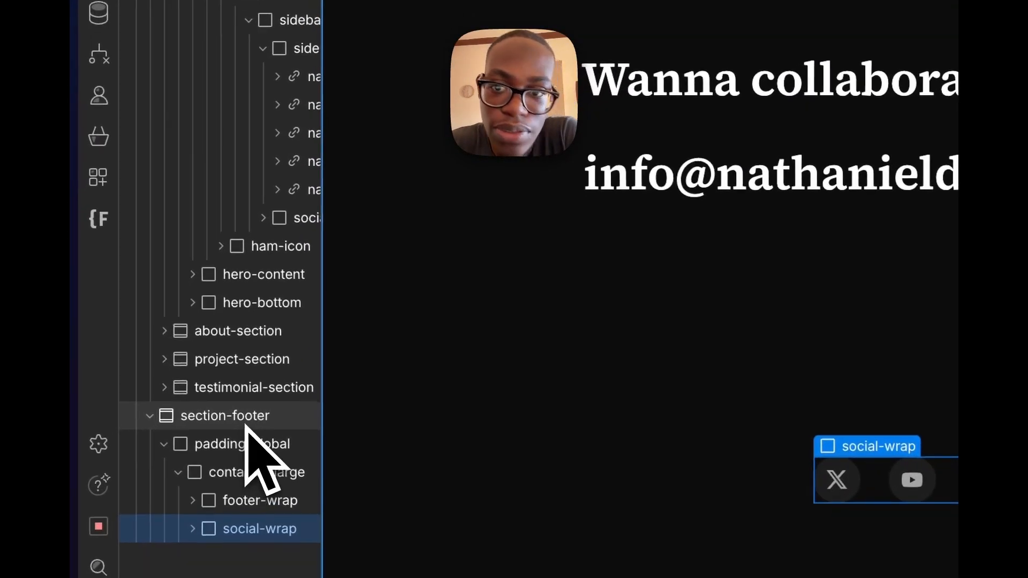
click(245, 421)
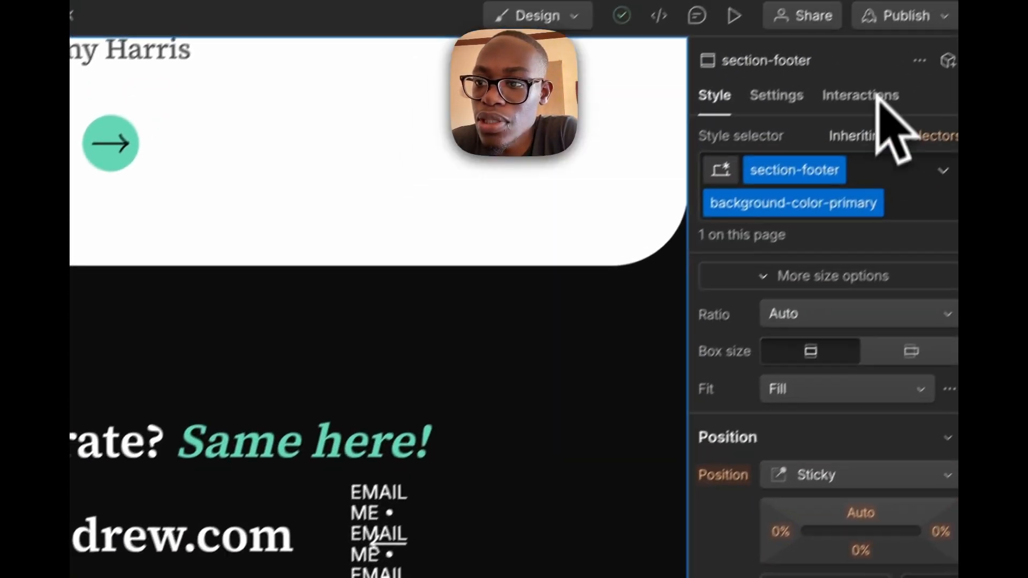
click(851, 116)
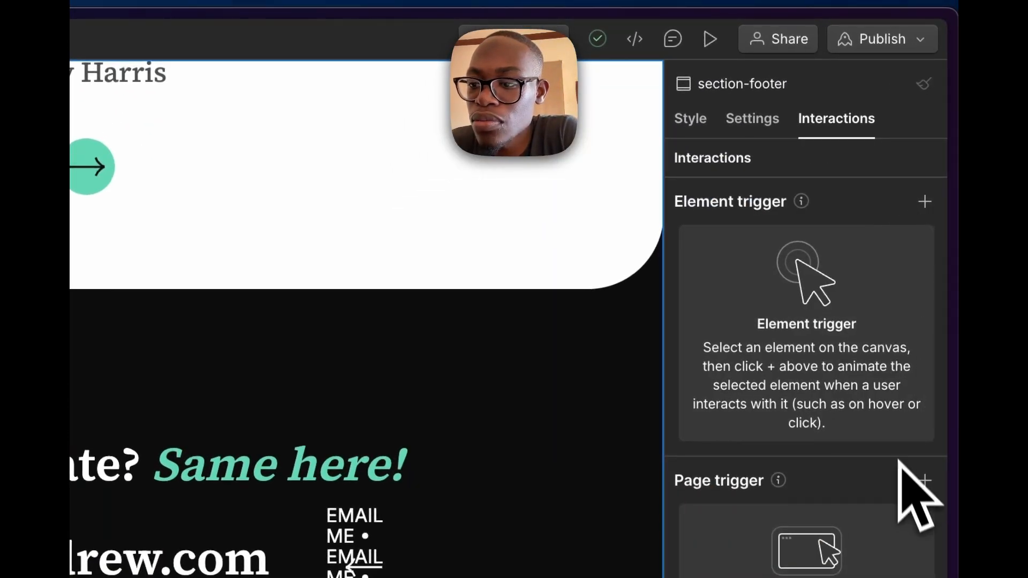
click(917, 198)
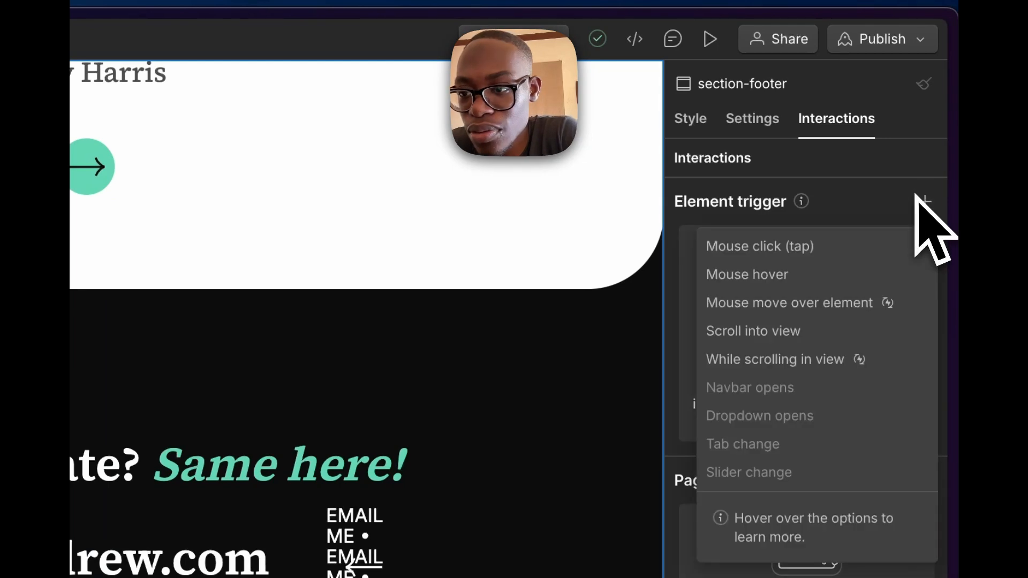
click(838, 304)
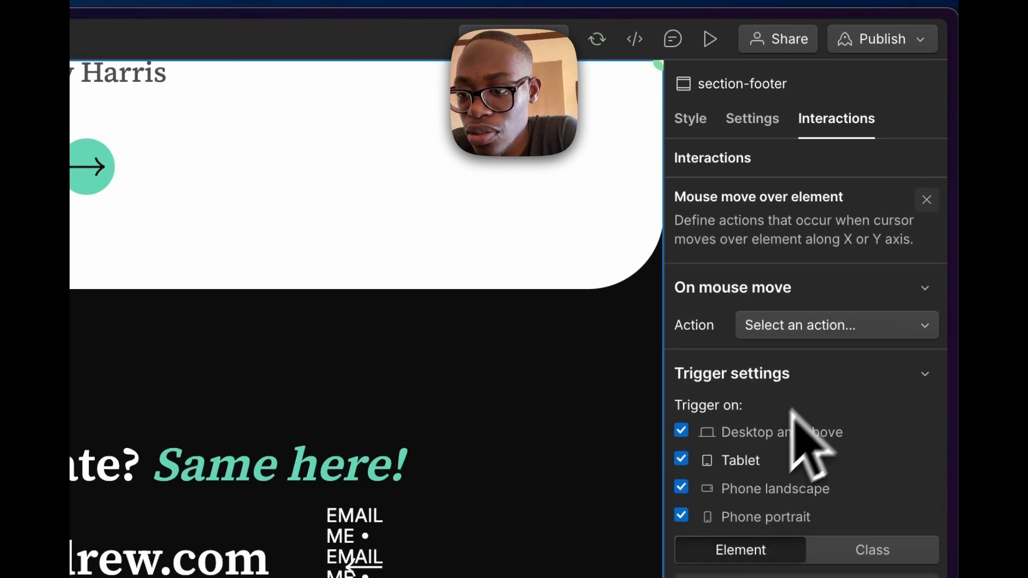
click(683, 486)
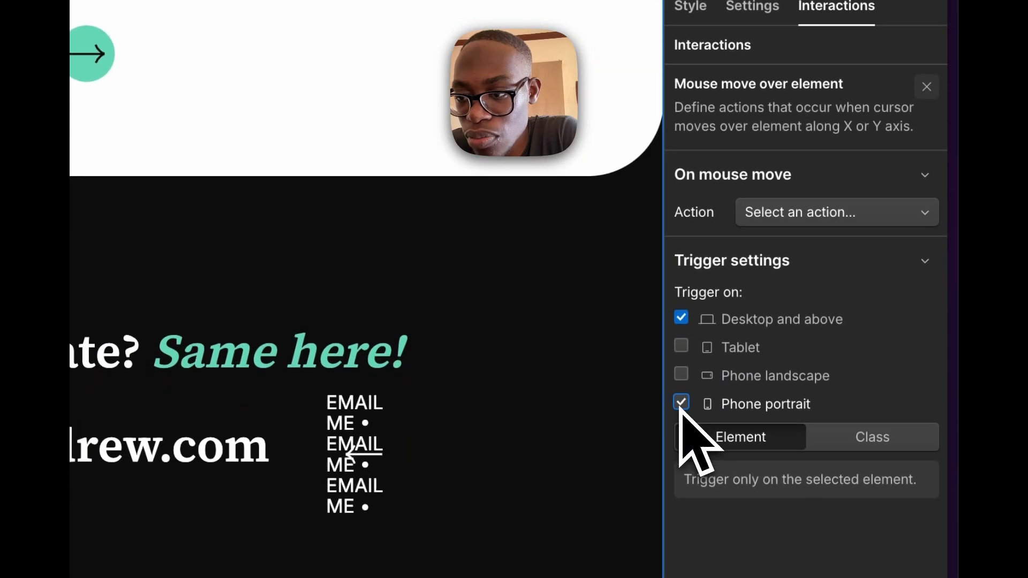
click(682, 515)
- Assign Play mouse animation to the section-footer trigger and create a new mouse animation named "Arrow follow"
click(825, 325)
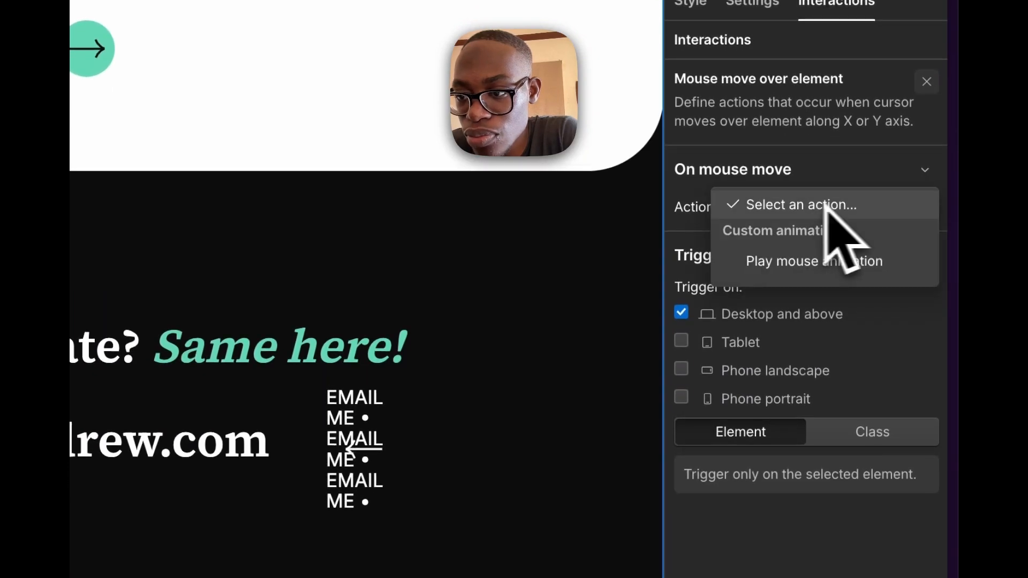
click(907, 258)
click(925, 245)
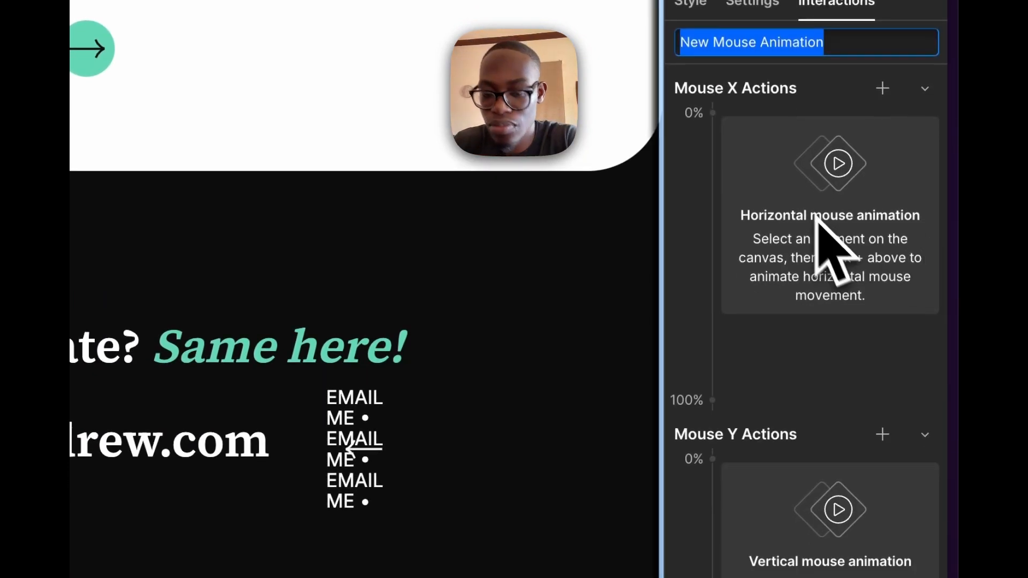
text(Arrow follow)
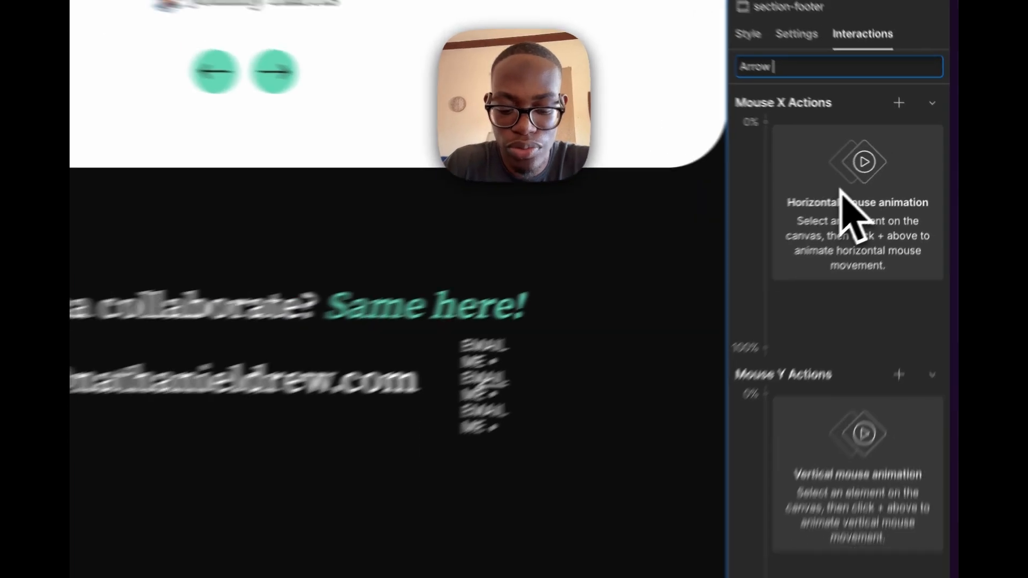
key(Return)
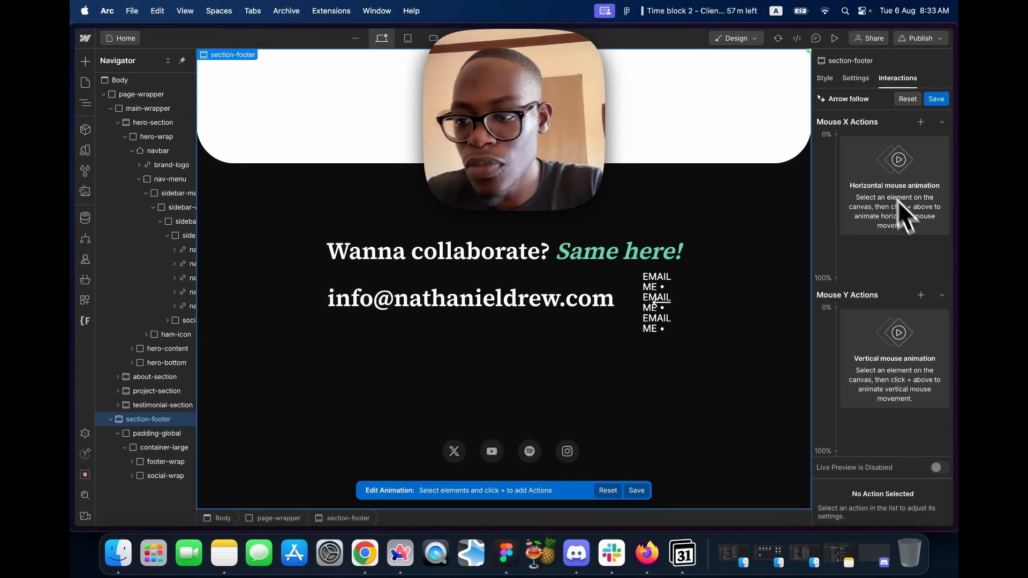
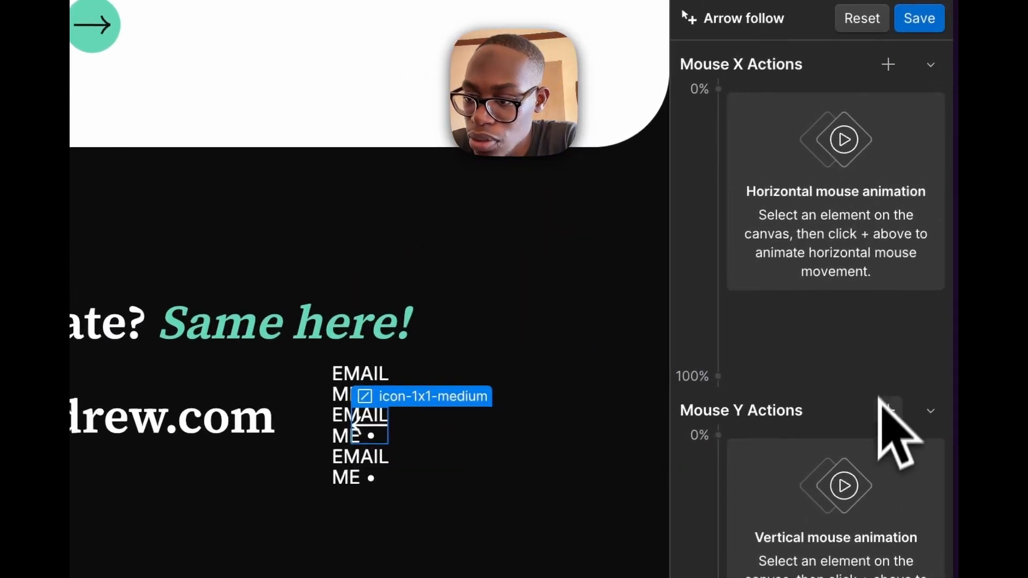
- Add a Rotate action for the arrow icon under Mouse Y Actions, affecting only the Selected Element
click(881, 413)
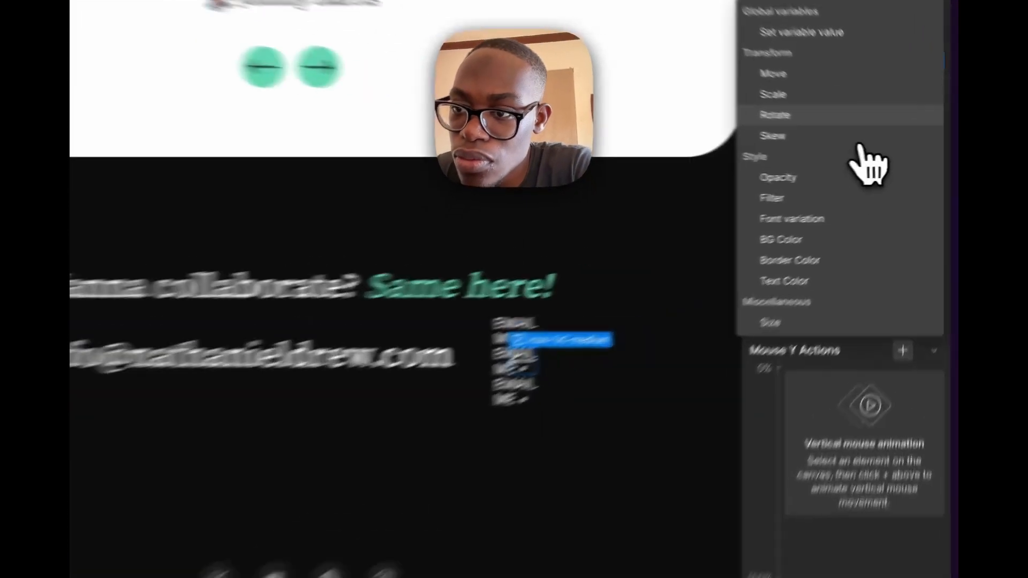
click(883, 135)
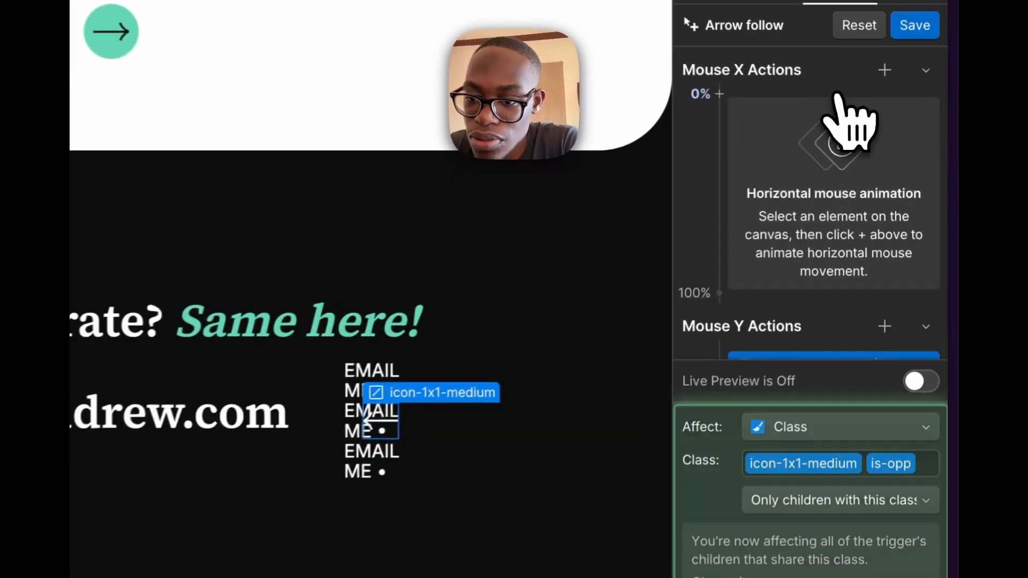
scroll(860, 252, down, 3)
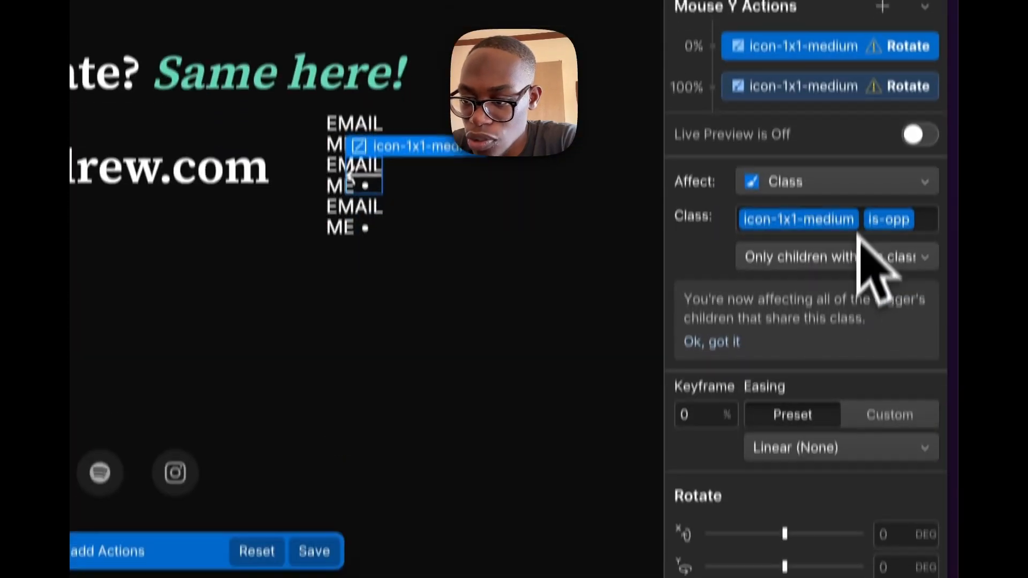
click(857, 432)
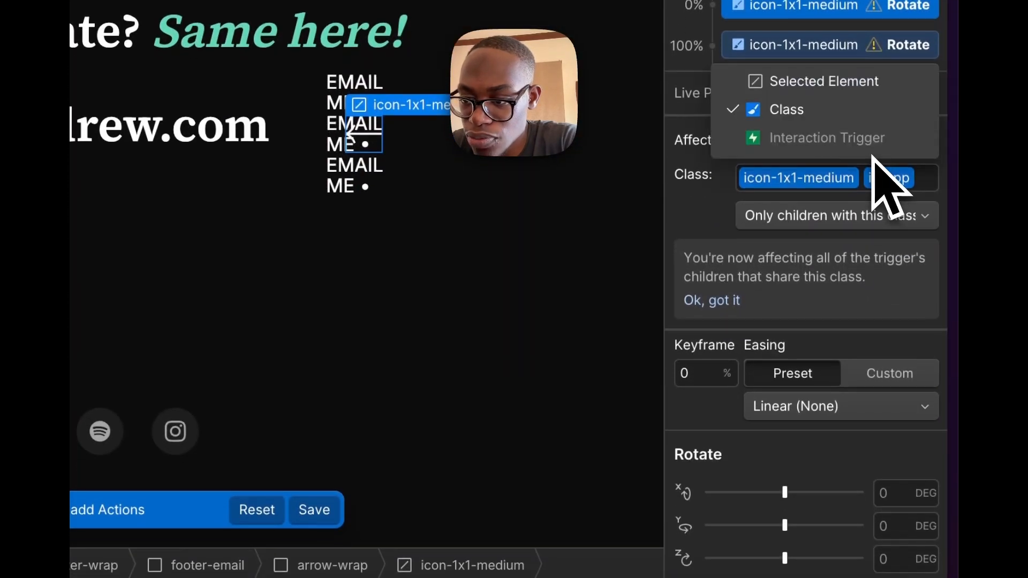
click(859, 86)
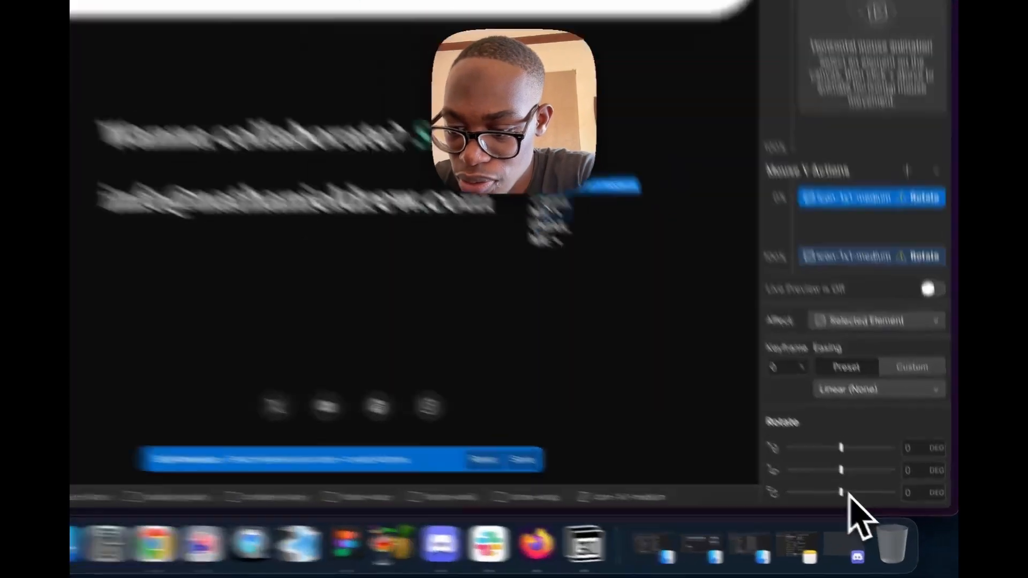
- Set the arrow icon's Z rotation to -131° at the 0% keyframe and 133° at the 100% keyframe
mouse_move(872, 515)
mouse_down()
mouse_move(882, 516)
mouse_move(858, 516)
mouse_up()
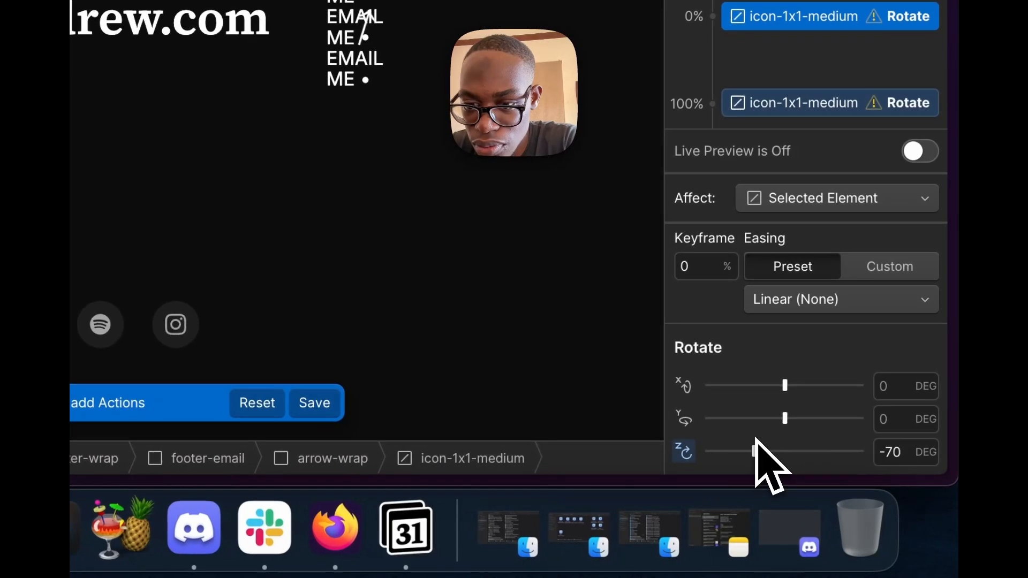
drag(756, 440, 731, 441)
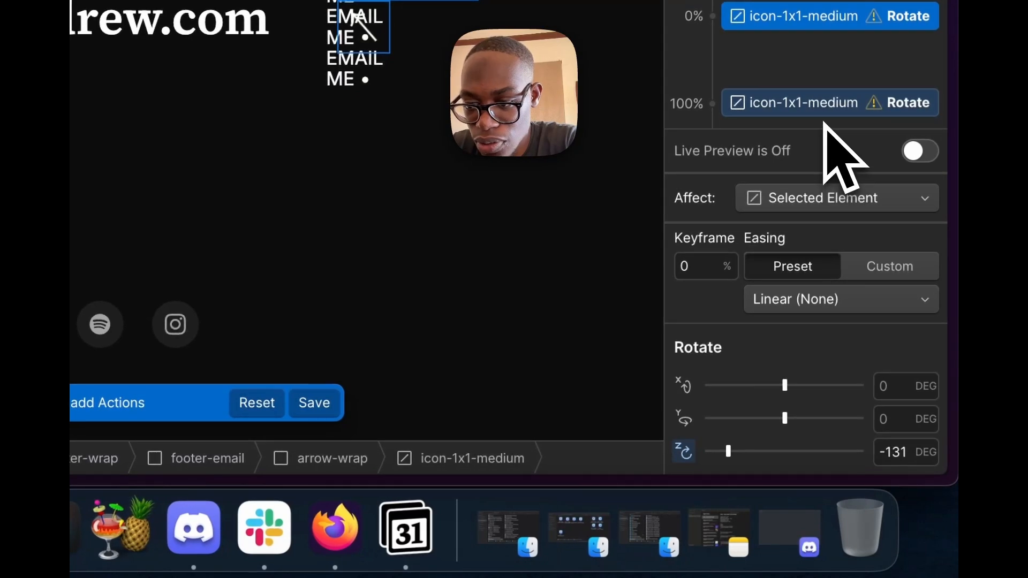
click(825, 111)
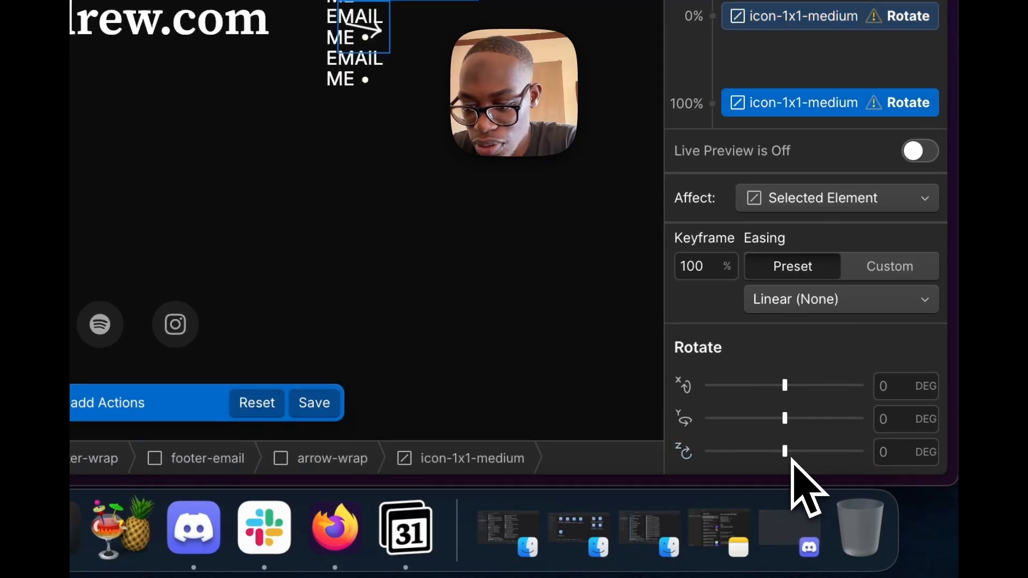
drag(779, 457, 731, 454)
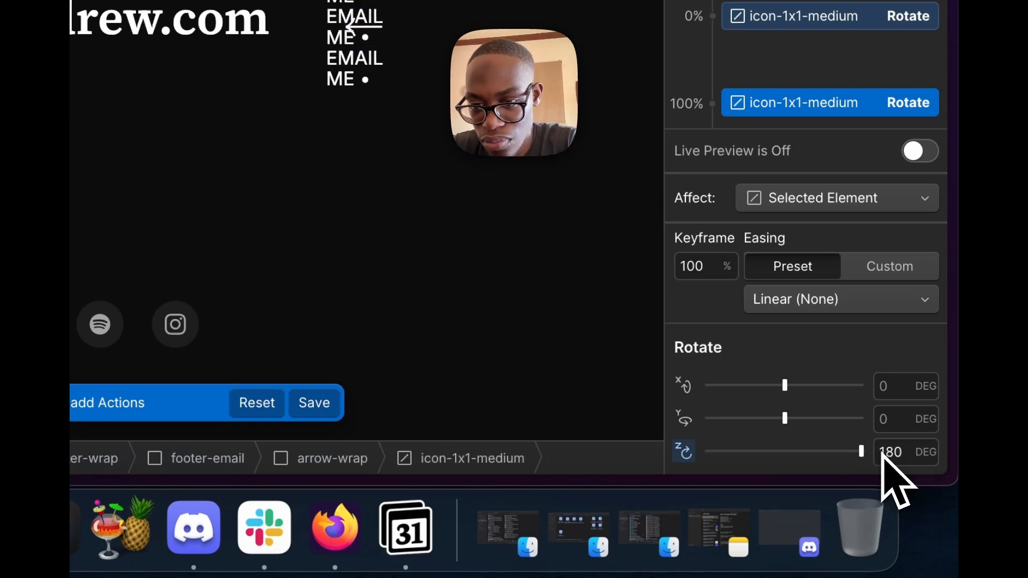
mouse_move(837, 455)
mouse_down()
mouse_move(823, 452)
mouse_move(844, 452)
mouse_up()
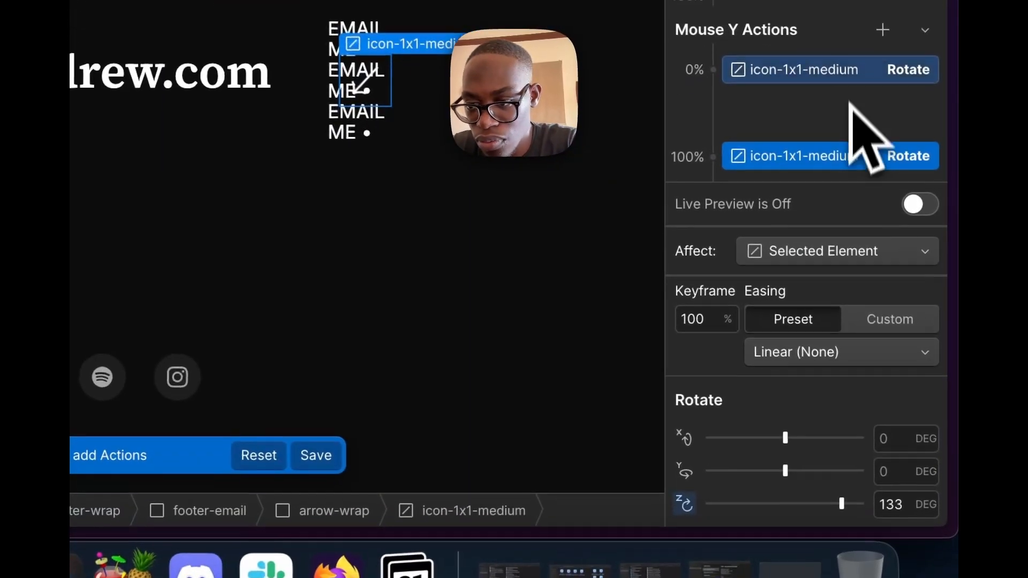
- Check the 0% rotate action and preview how the footer arrow rotates, returning to the design view
click(906, 302)
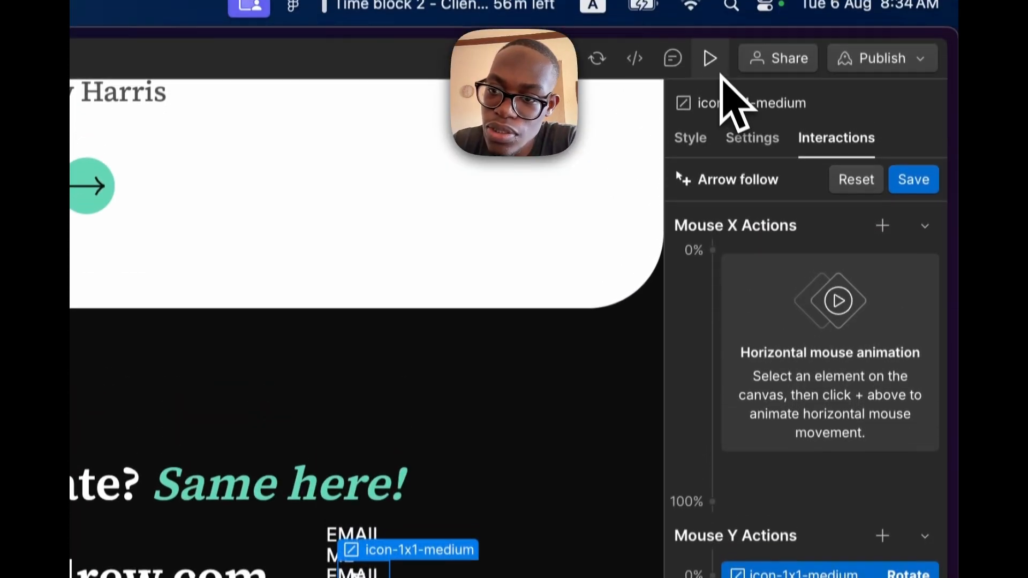
click(712, 56)
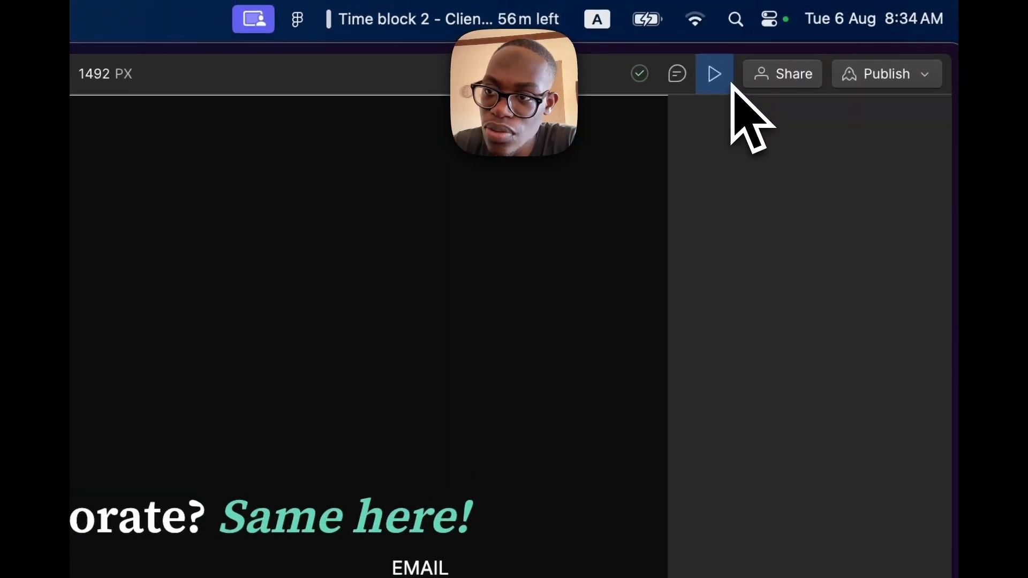
click(724, 83)
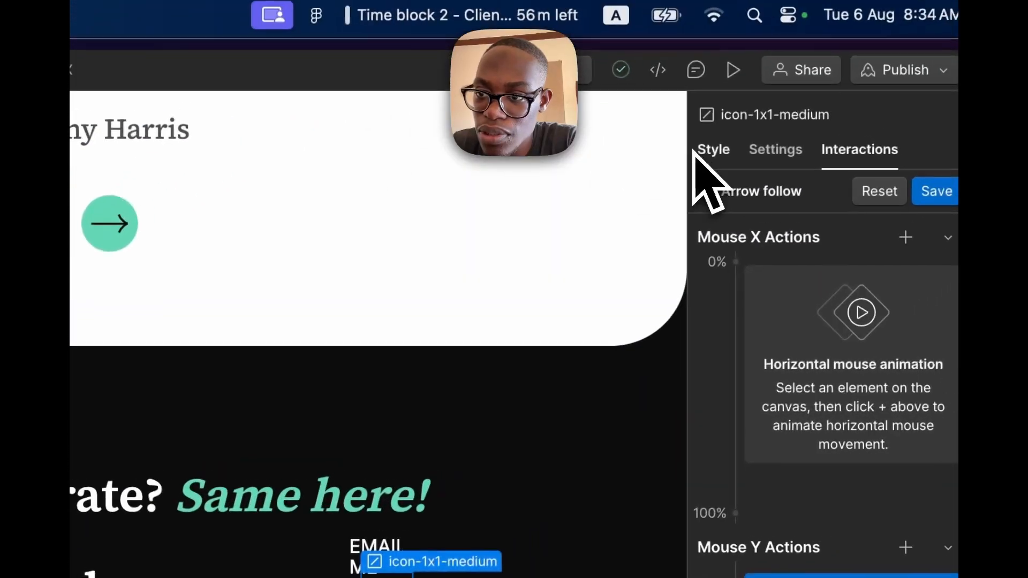
- Remove the is-opp combo class from the arrow icon, leaving only icon-1x1-medium
click(702, 157)
click(845, 265)
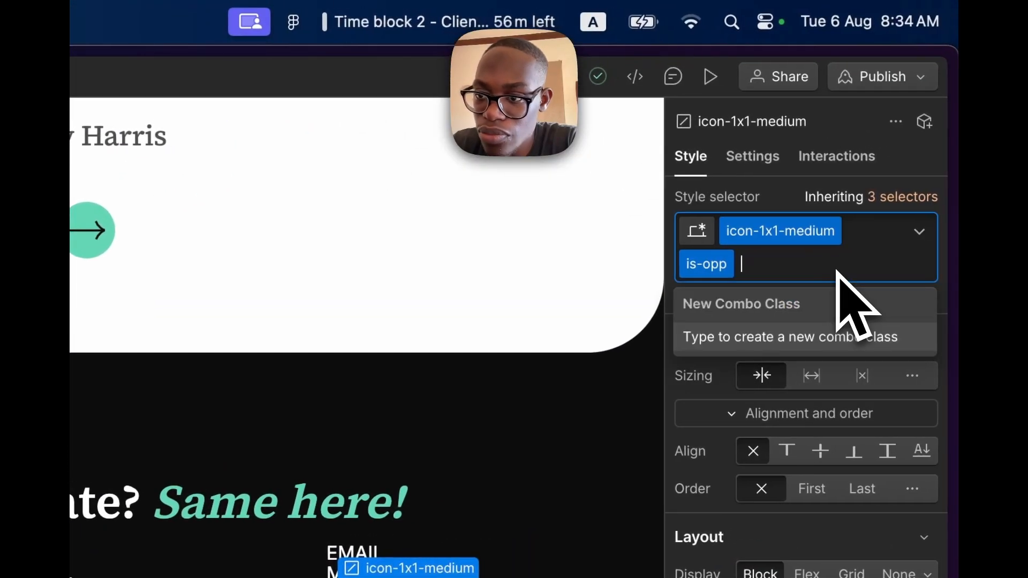
key(BackSpace)
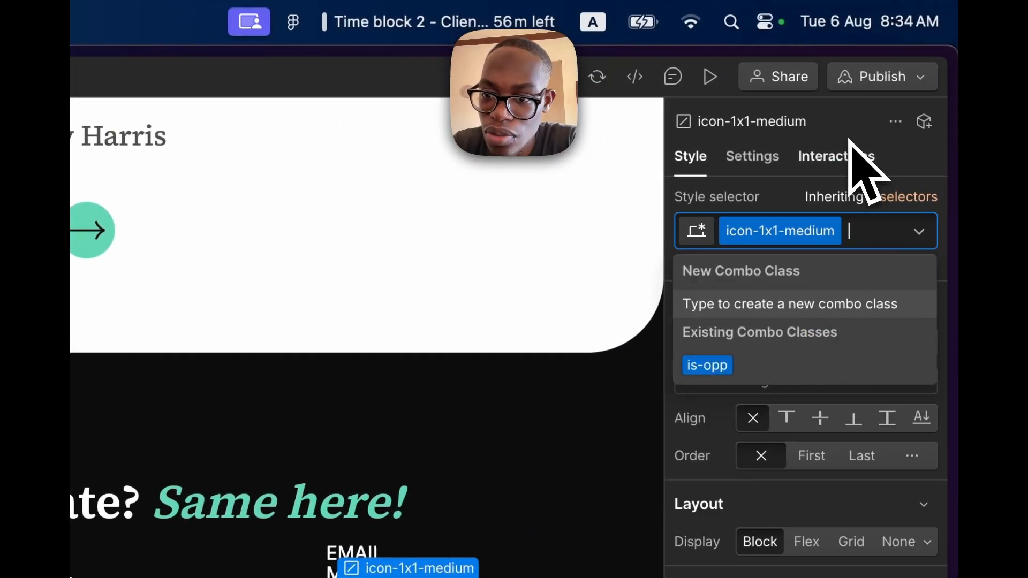
- Reopen the Arrow follow animation on section-footer and preview the arrow's rotation in the footer
click(851, 157)
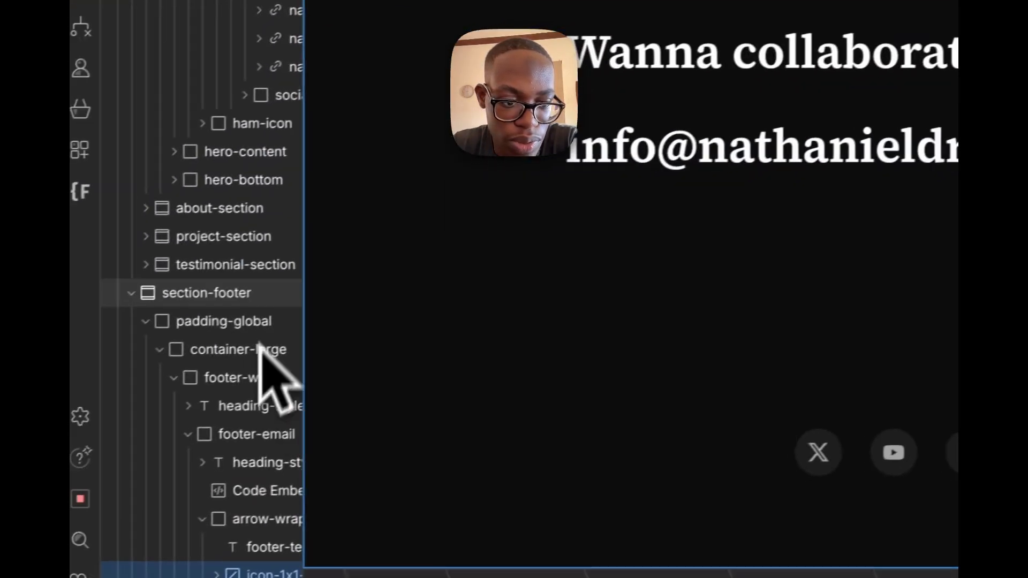
click(252, 298)
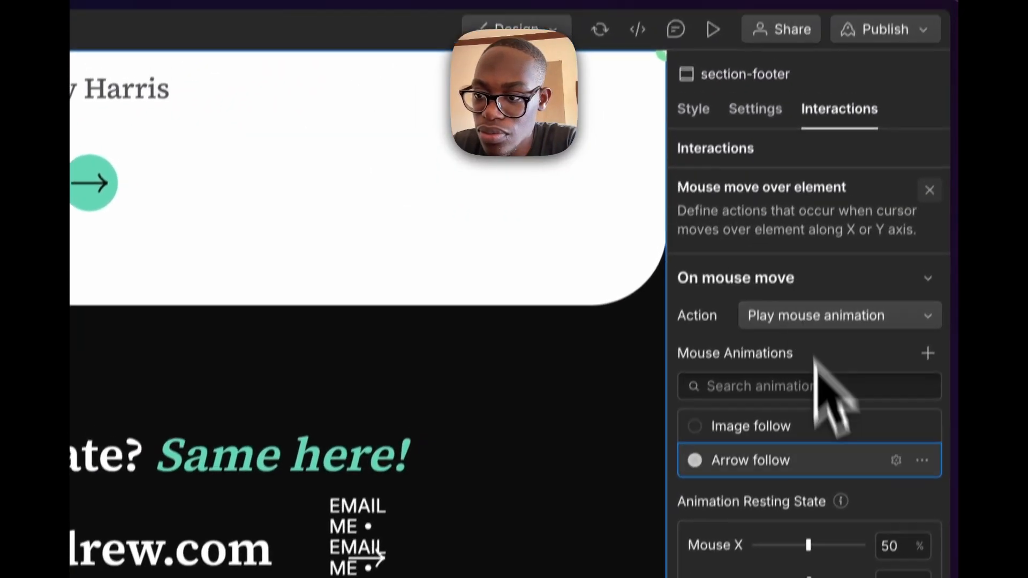
click(819, 460)
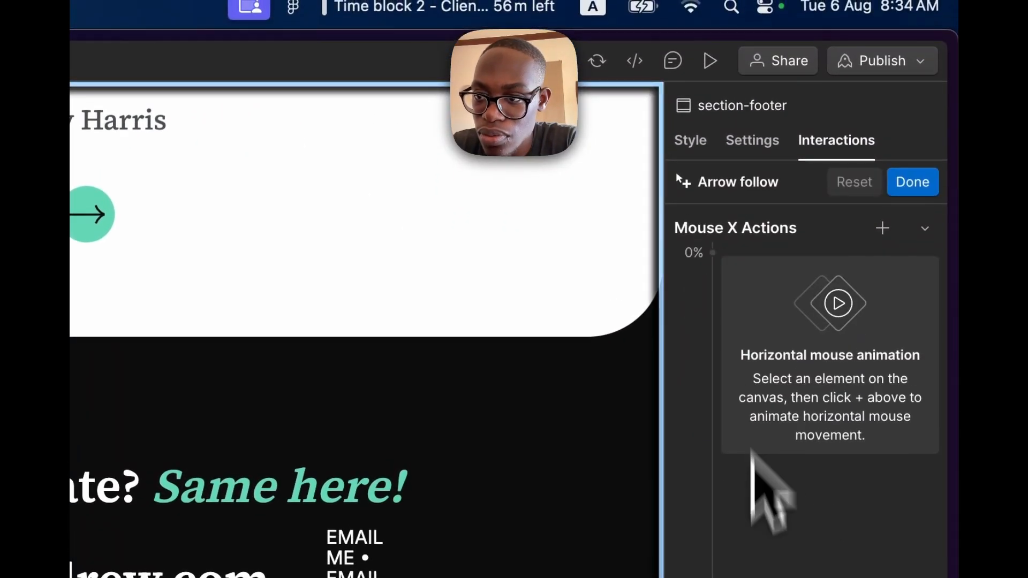
click(713, 31)
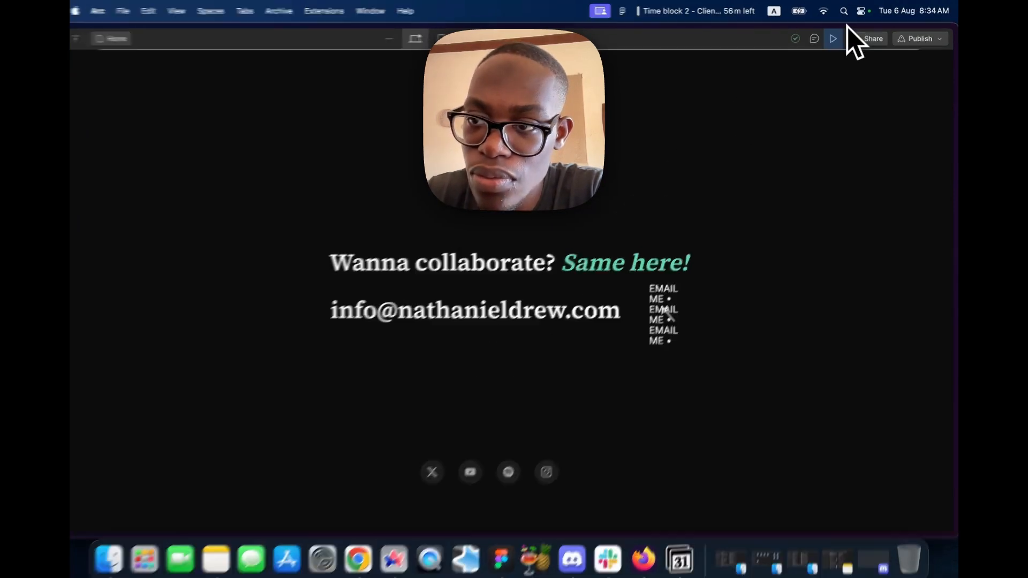
click(837, 38)
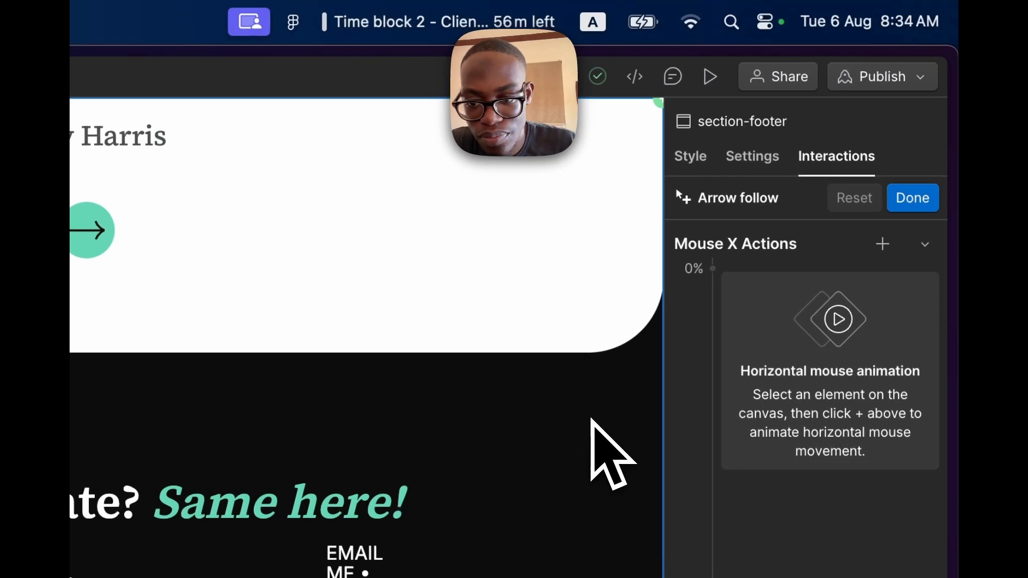
- Reopen Arrow follow and set the arrow icon's Z rotation at the 0% keyframe to -160°
key(Escape)
key(Escape)
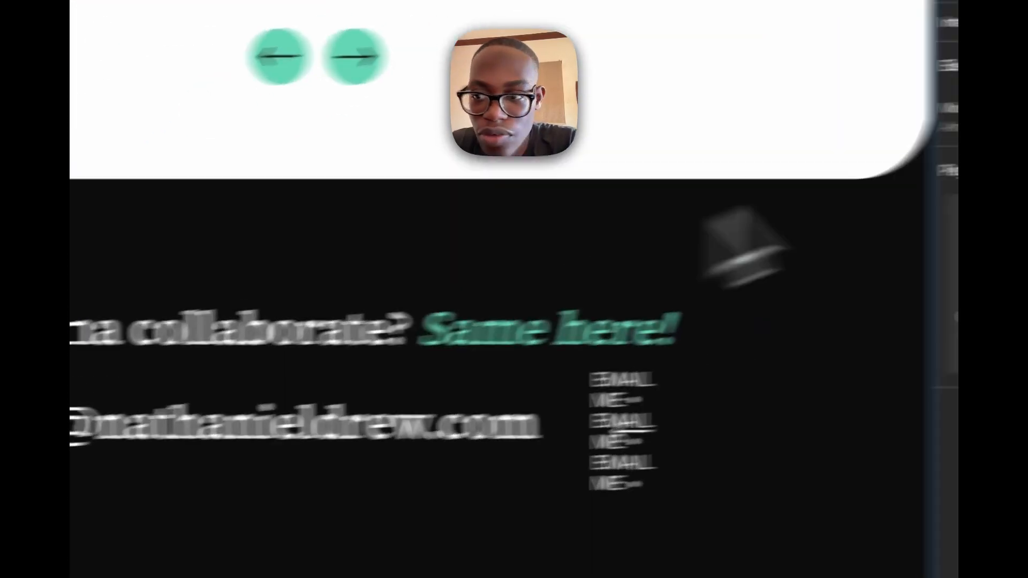
click(877, 108)
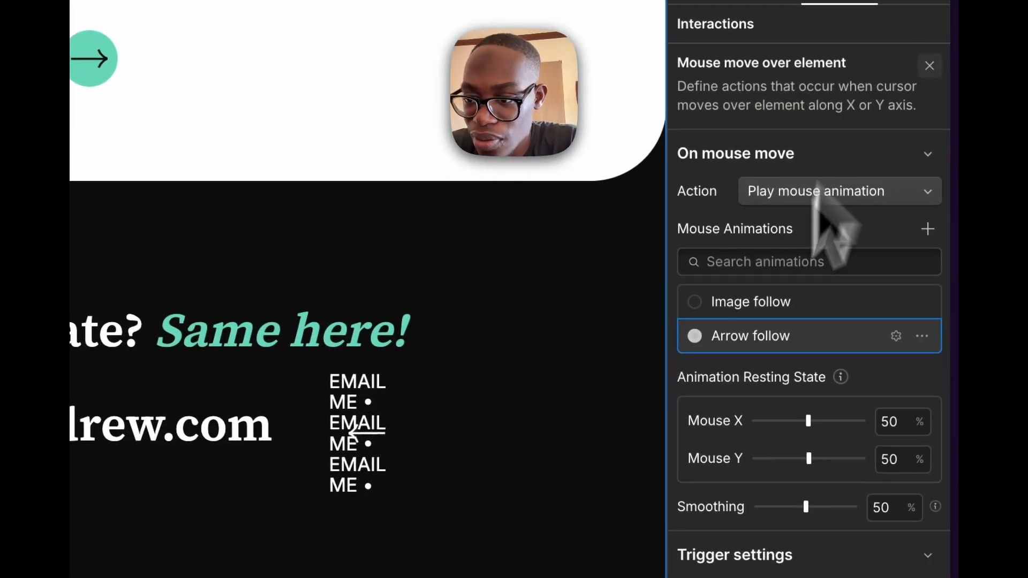
click(793, 343)
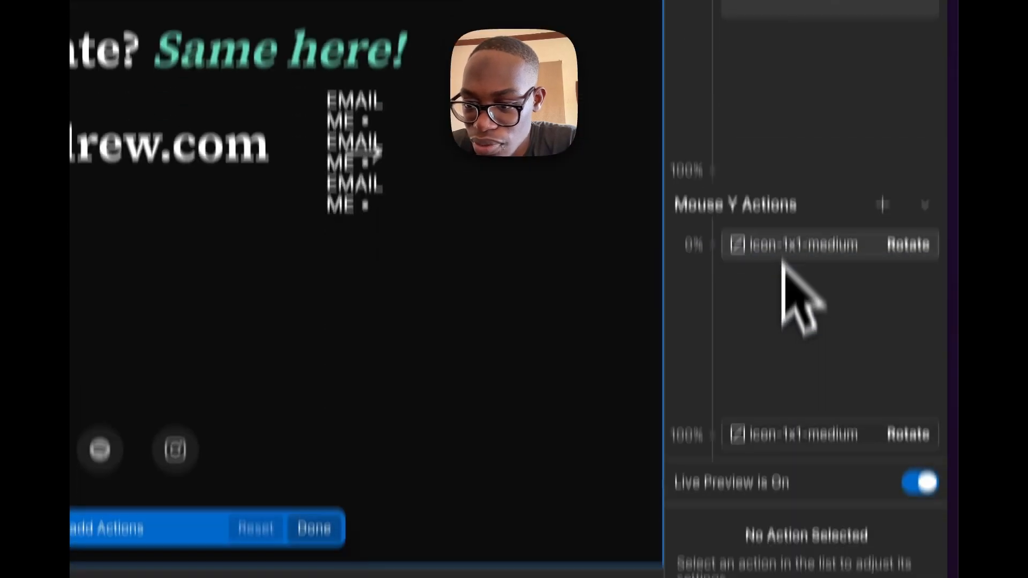
click(797, 528)
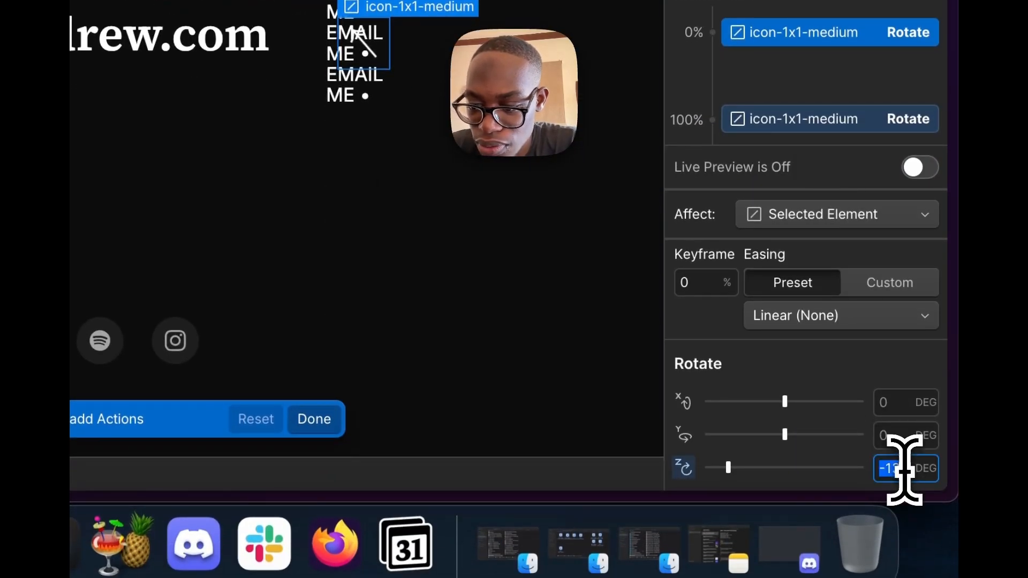
text(-132)
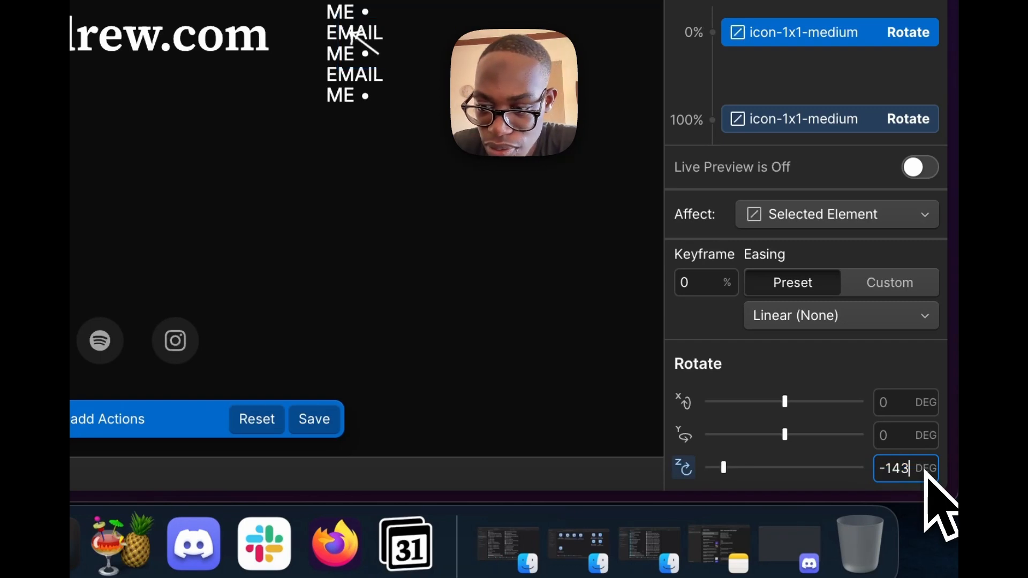
key(Down)
key(Down)
key(Down)
key(Down)
key(Down)
key(Down)
key(Down)
key(Down)
key(Down)
key(Down)
key(Down)
key(Down)
key(Down)
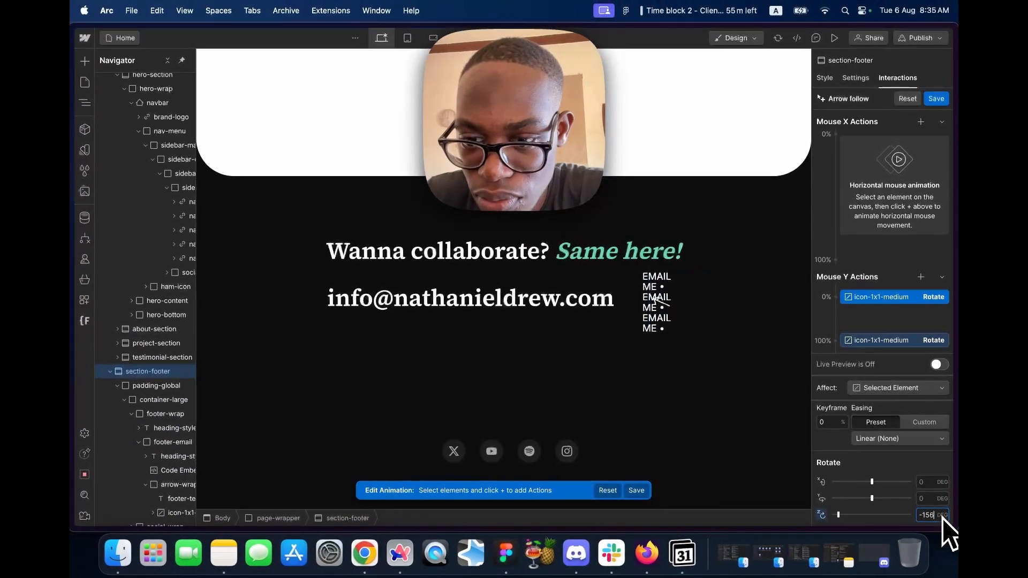
key(Down)
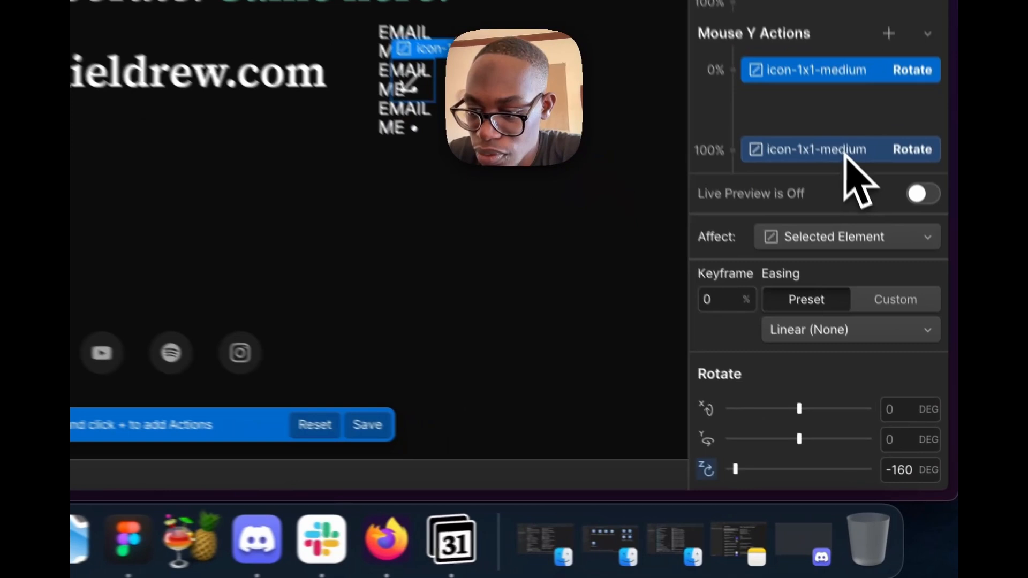
- Adjust the arrow icon's Z rotation at the 100% keyframe and preview the mouse-follow effect in the footer
click(900, 344)
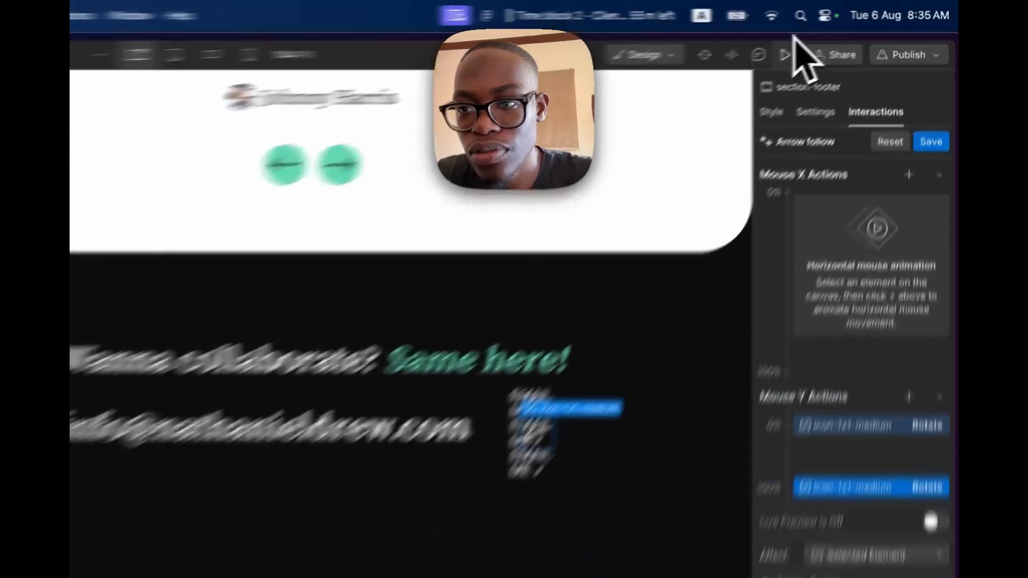
click(835, 38)
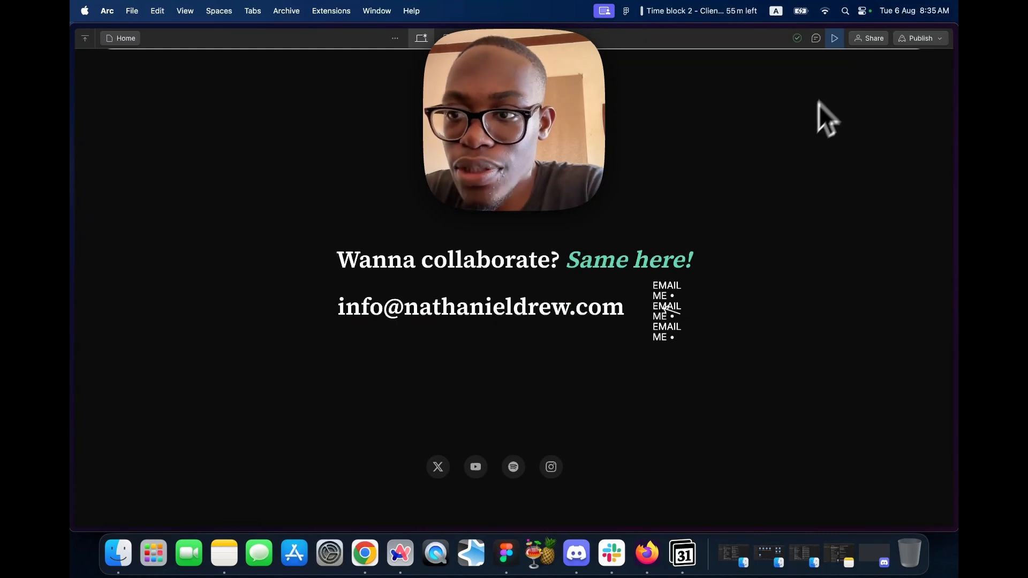
click(835, 38)
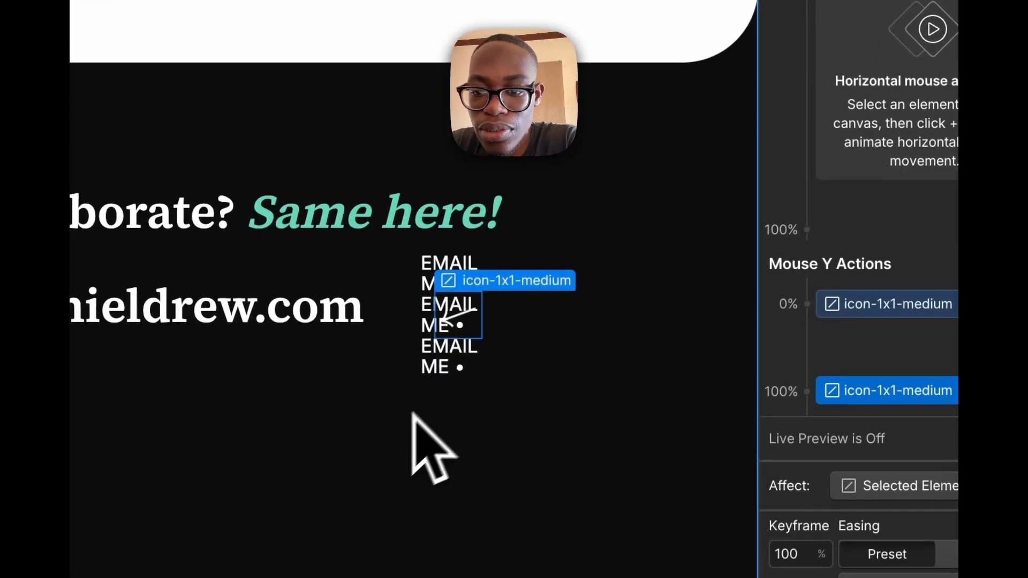
- Add a page load trigger that starts a new animation named Rotate text when the page finishes loading, with a Rotate action on footer-text
click(446, 372)
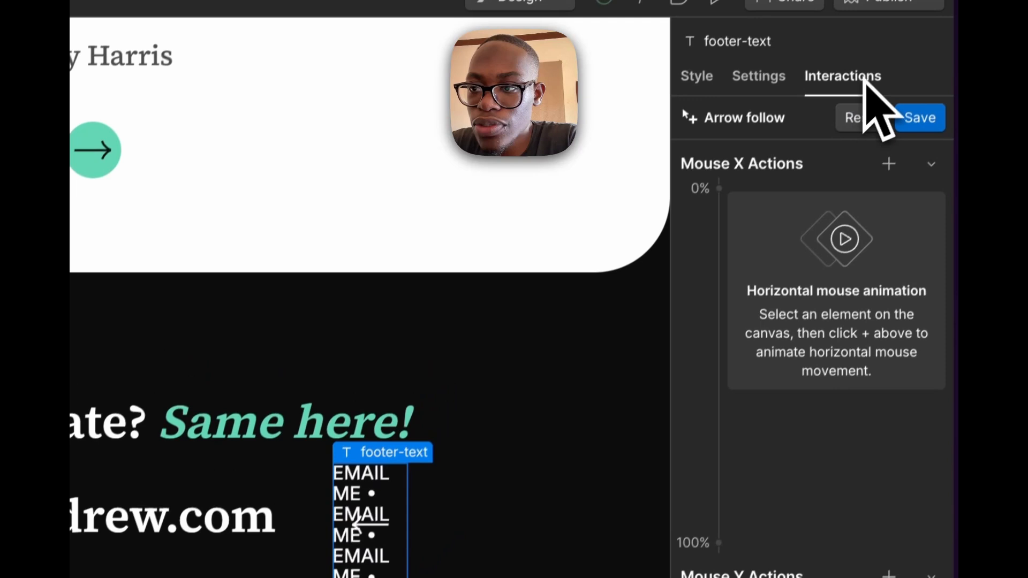
click(863, 94)
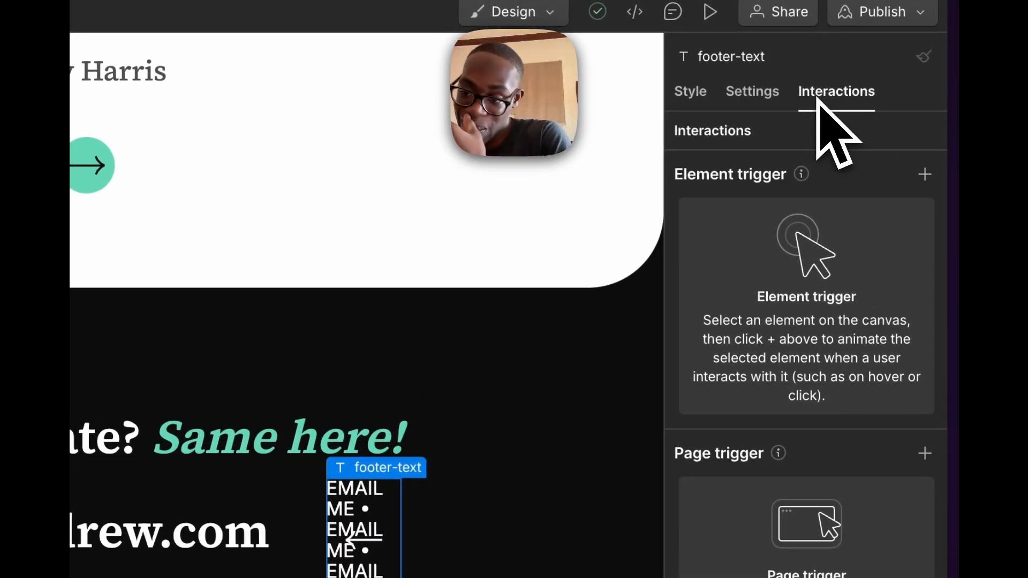
click(920, 462)
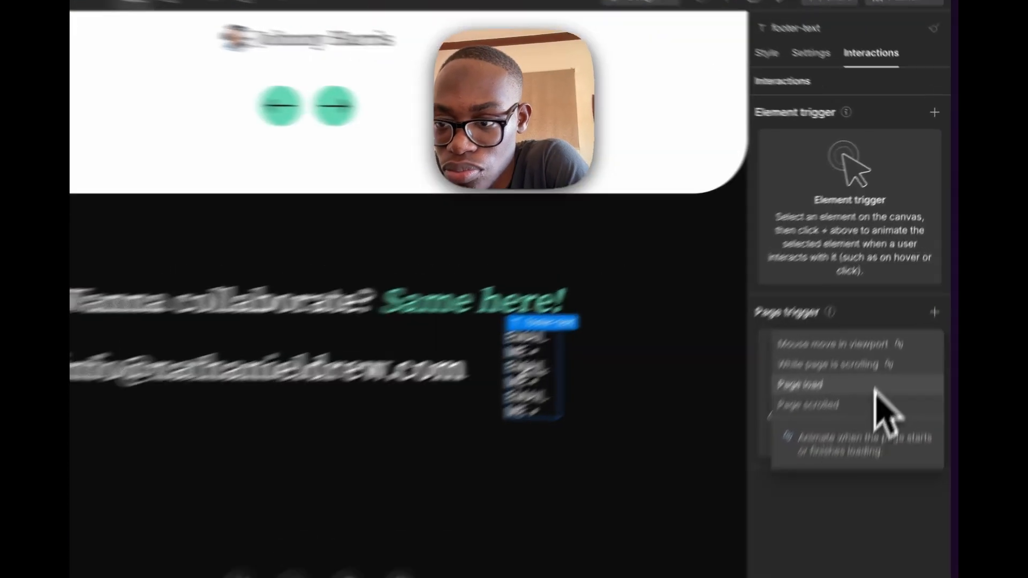
click(901, 311)
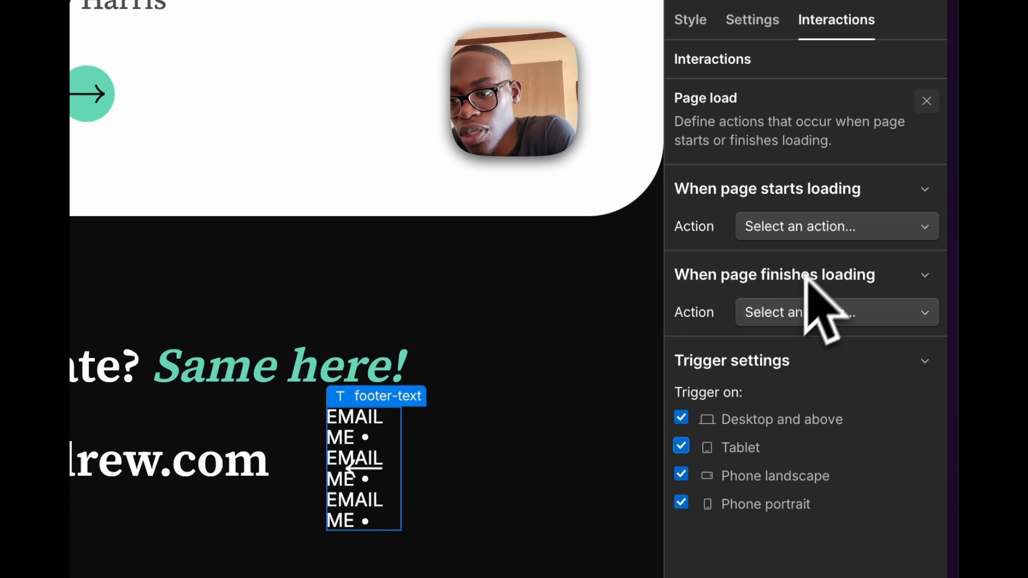
click(845, 315)
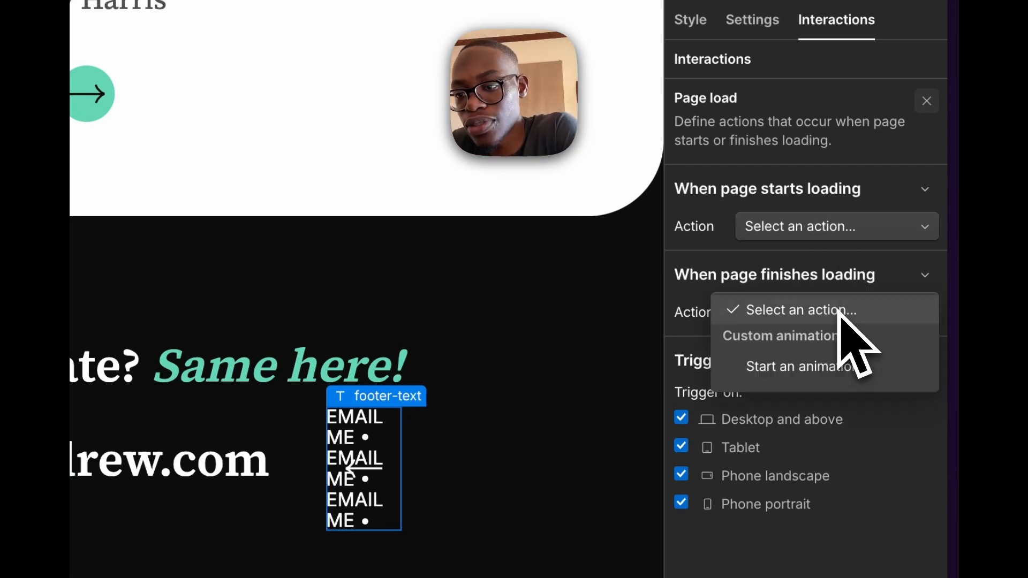
click(830, 364)
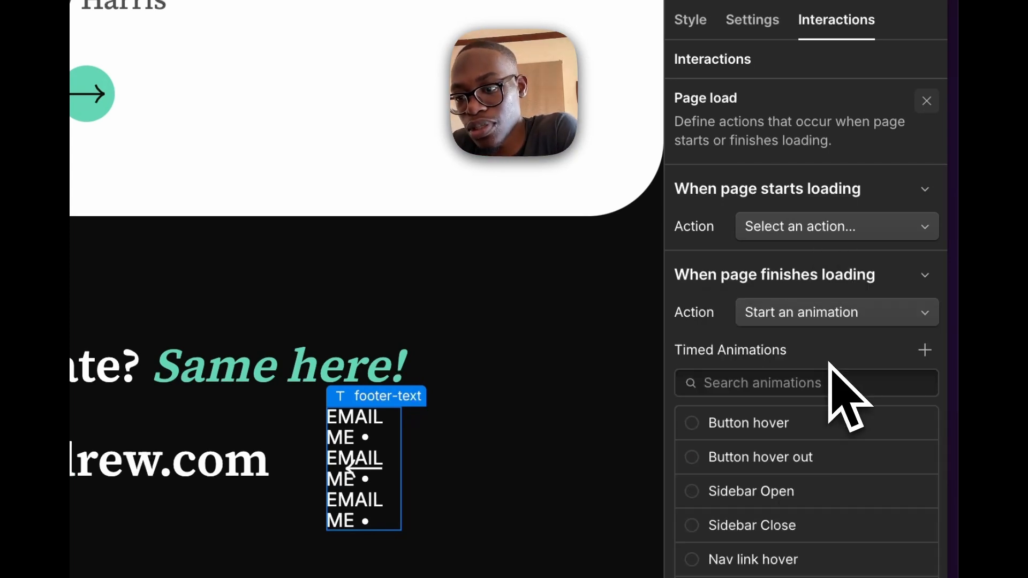
click(925, 350)
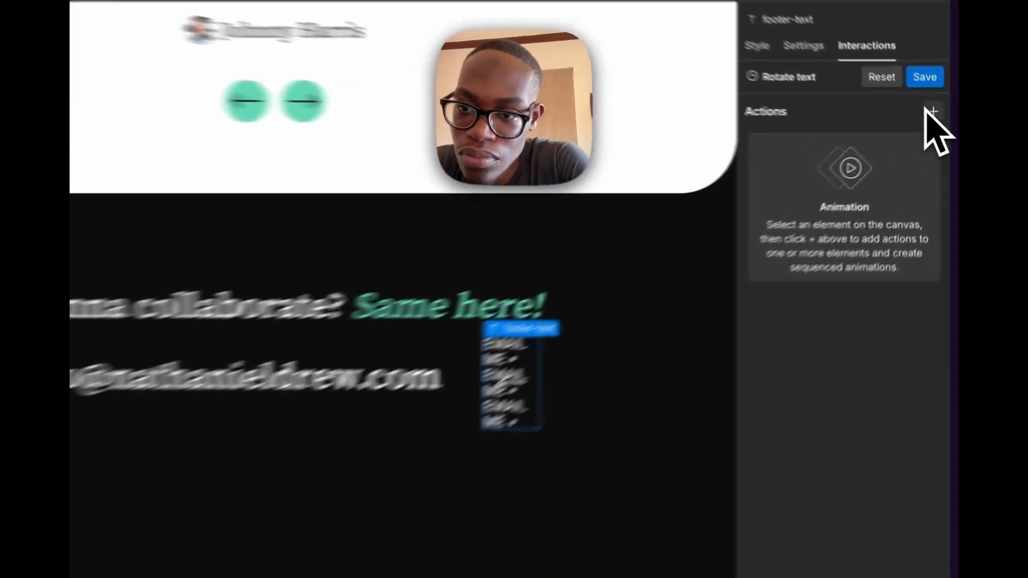
click(941, 121)
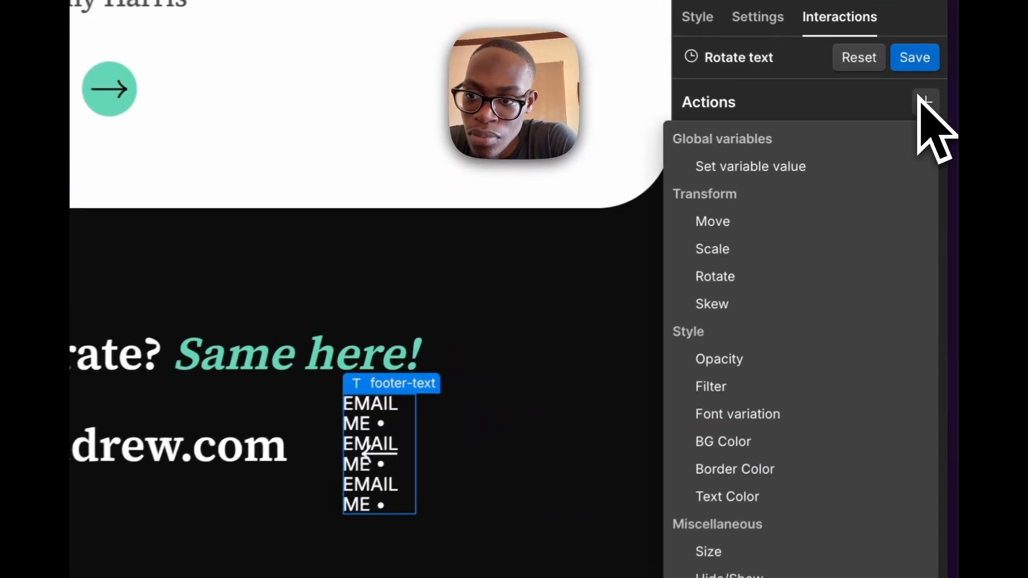
click(747, 276)
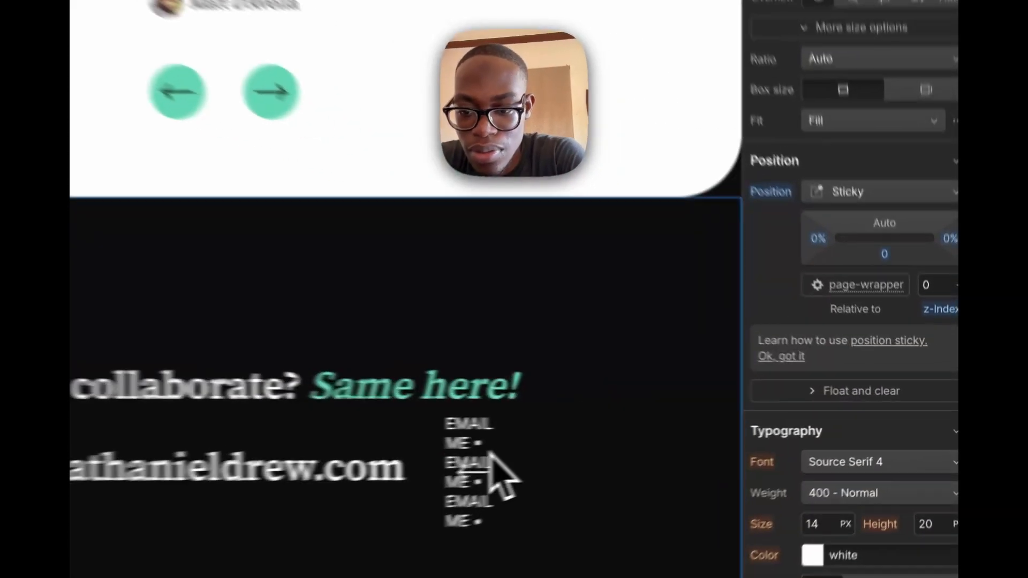
- In the finished reference project, examine the rotate actions of the page load animation Footer circle text - hover on
click(491, 454)
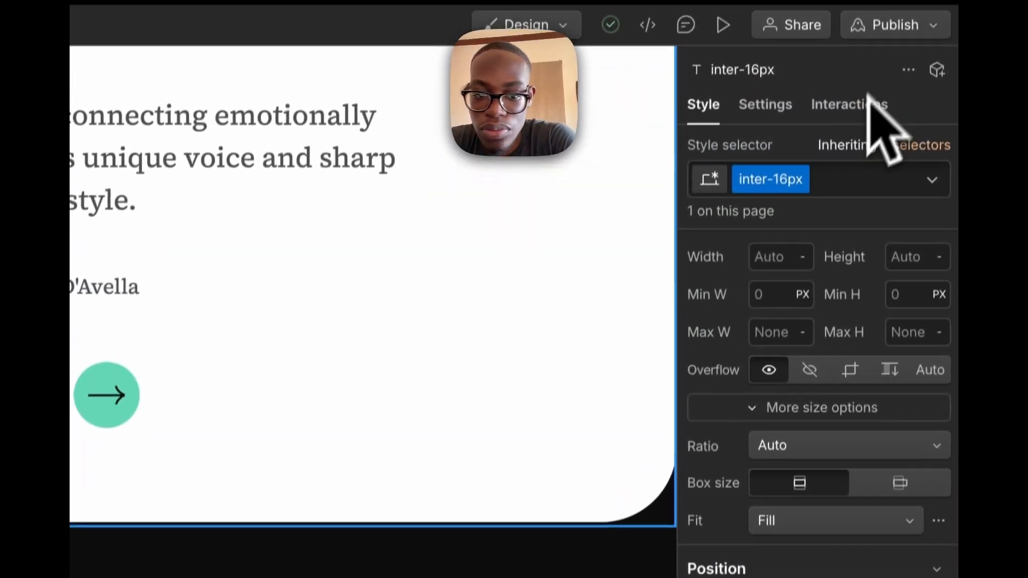
click(865, 101)
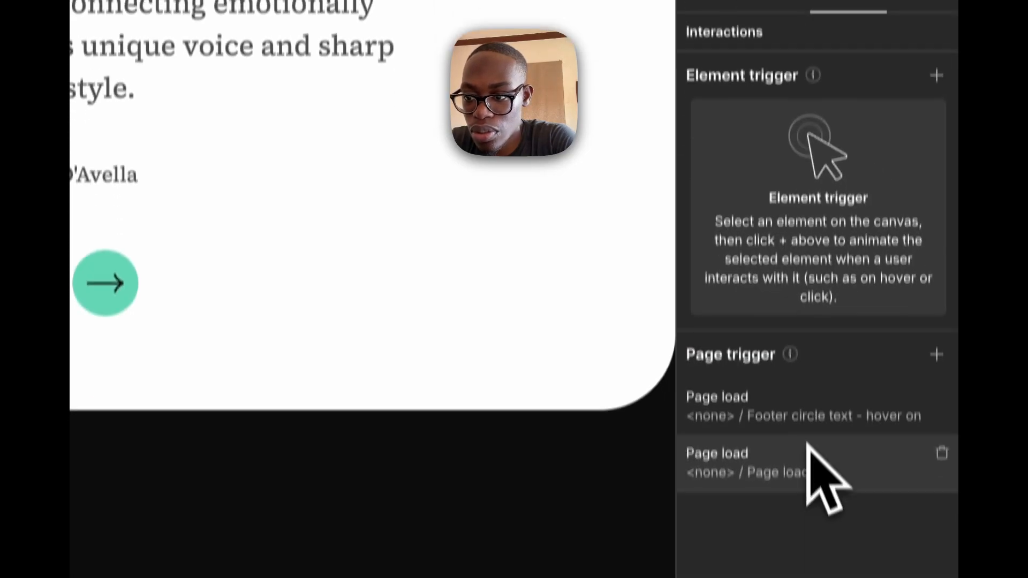
click(825, 384)
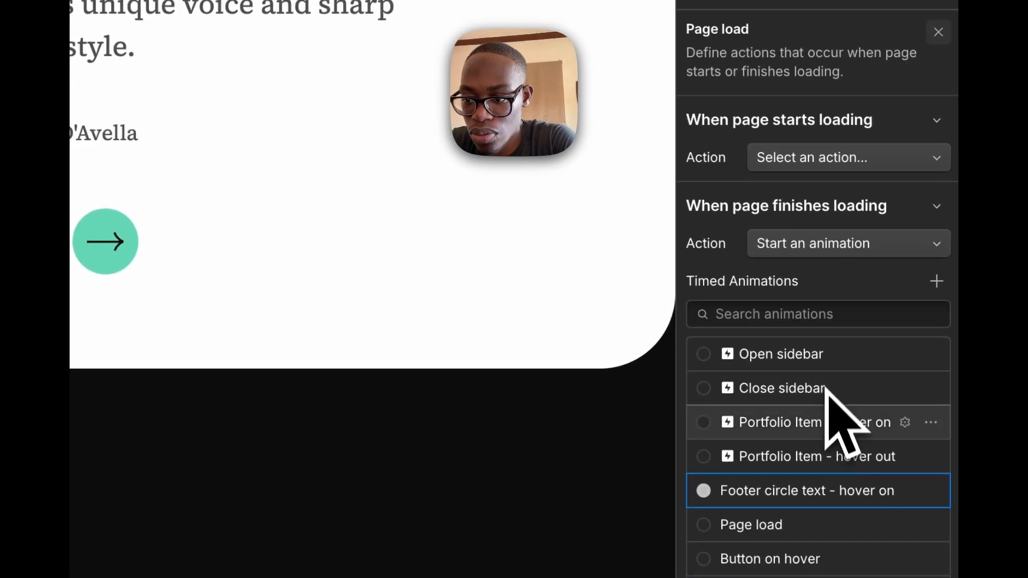
click(802, 491)
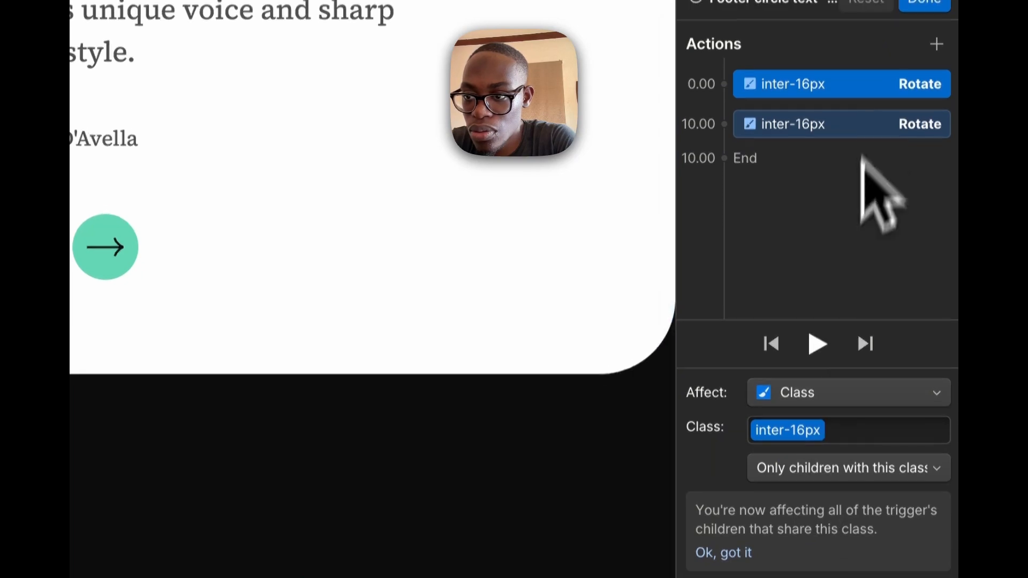
click(868, 158)
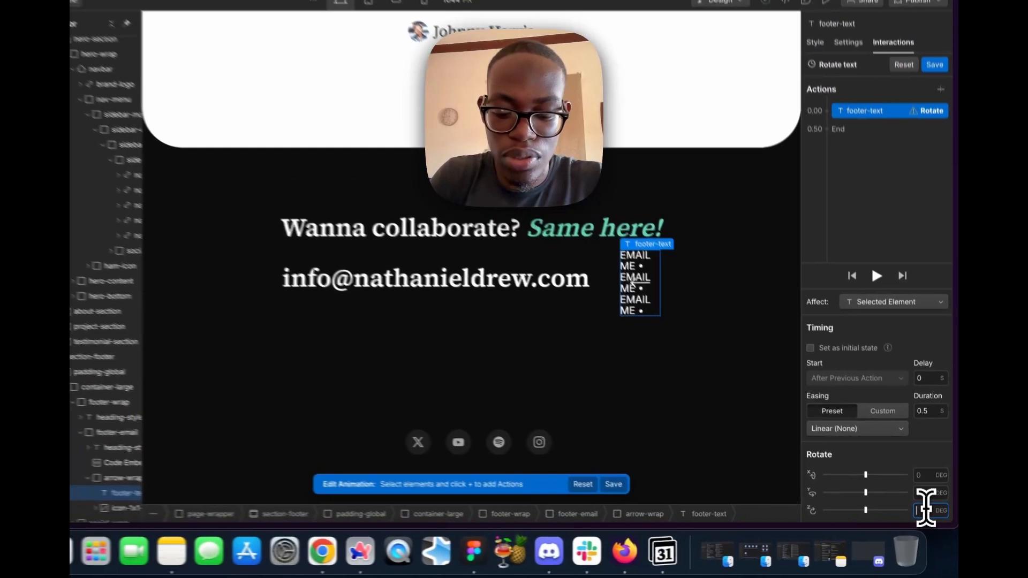
- Set the footer-text Rotate action in Rotate text to 360° on Z and add a second Rotate action at 0° on Z
text(360)
key(Return)
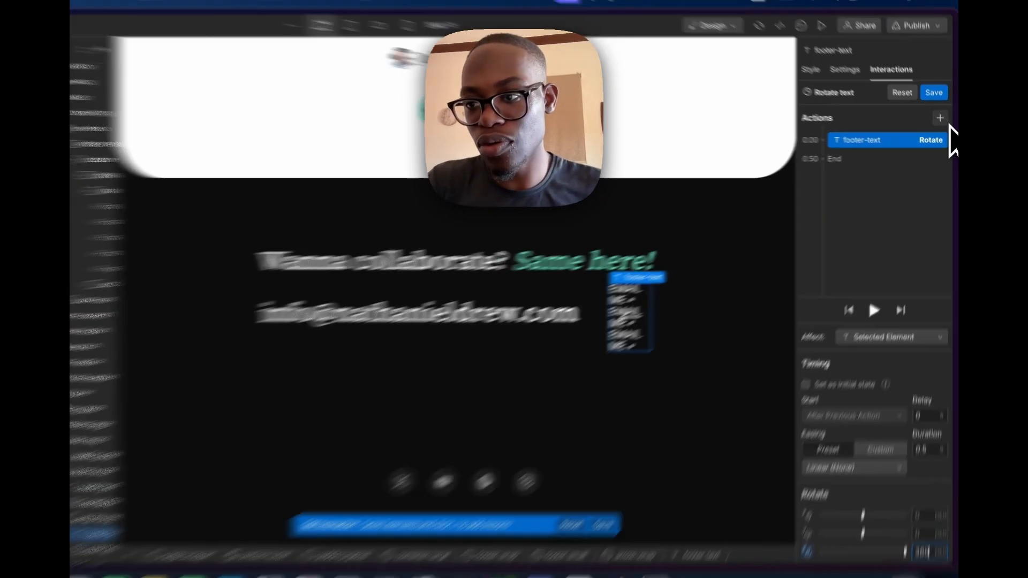
click(942, 122)
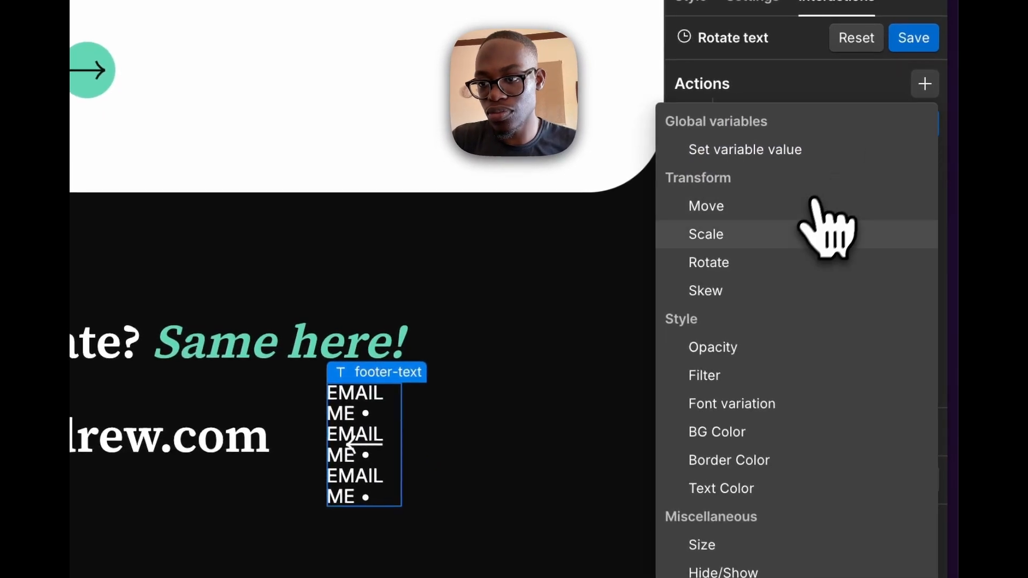
click(782, 262)
click(911, 506)
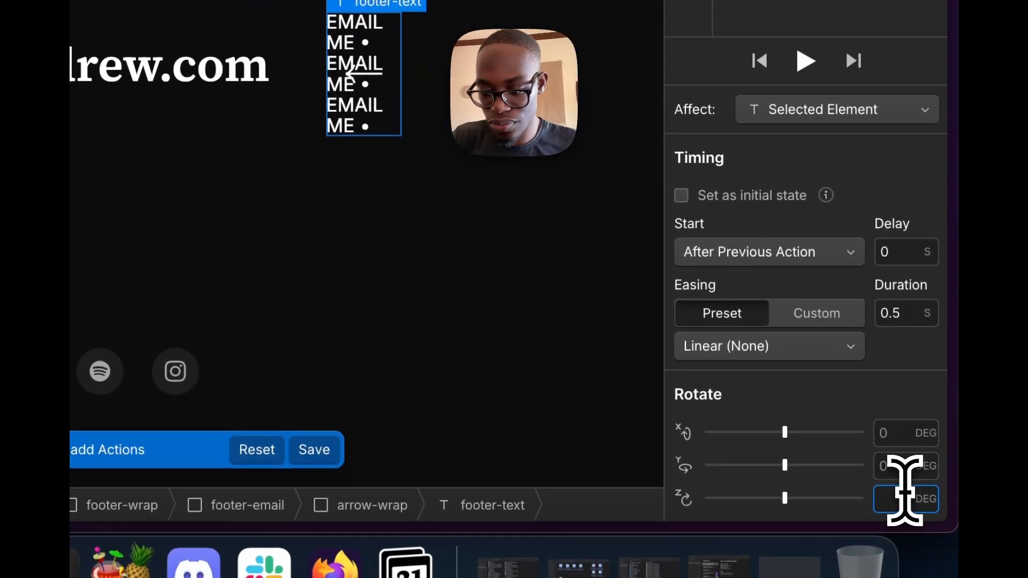
text(0)
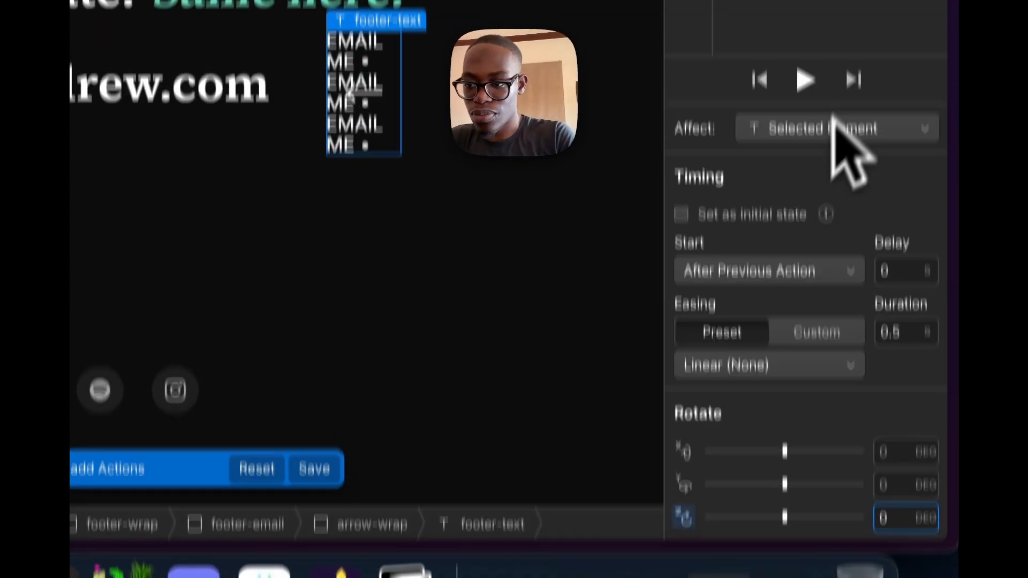
- Preview the text rotation and set the second Rotate action's duration to 10 s
click(805, 60)
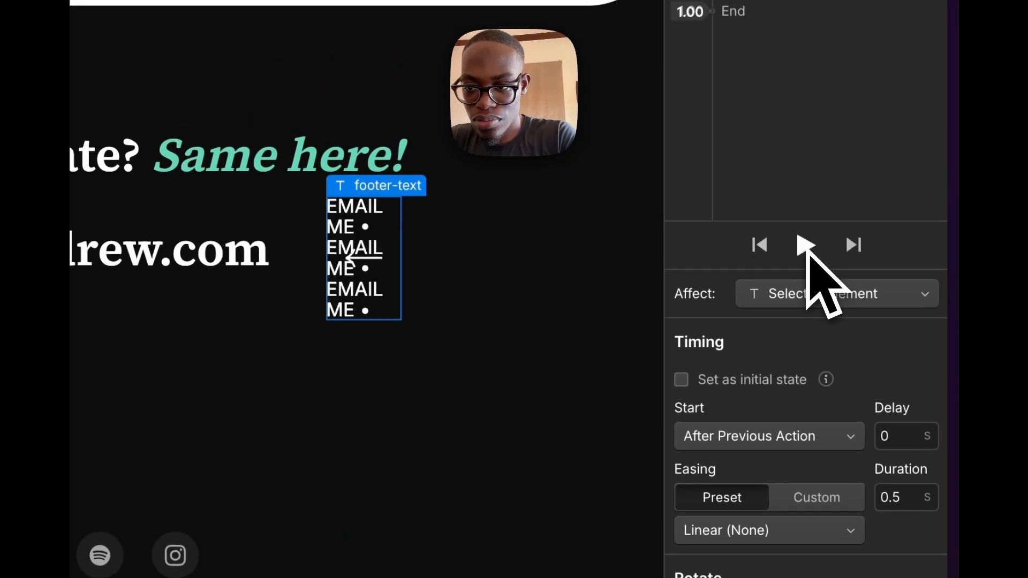
click(806, 246)
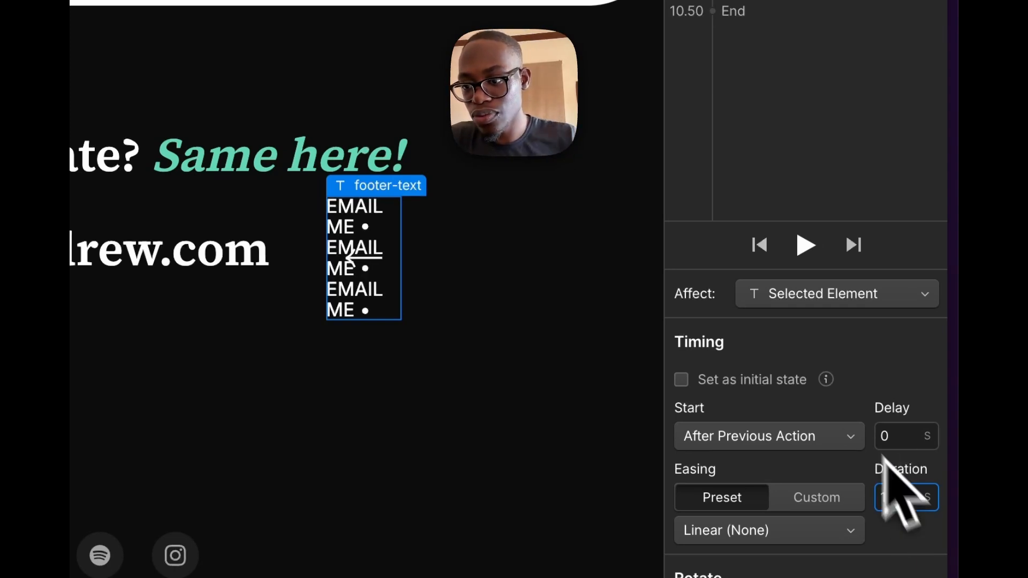
click(806, 247)
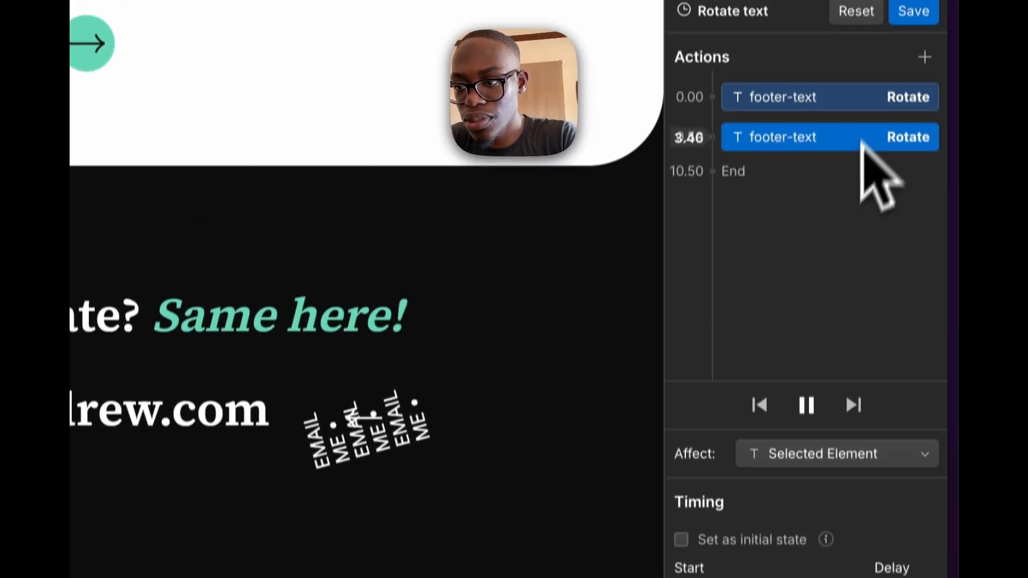
- Set the first Rotate action's duration to 0 s and replay the Rotate text animation
click(876, 115)
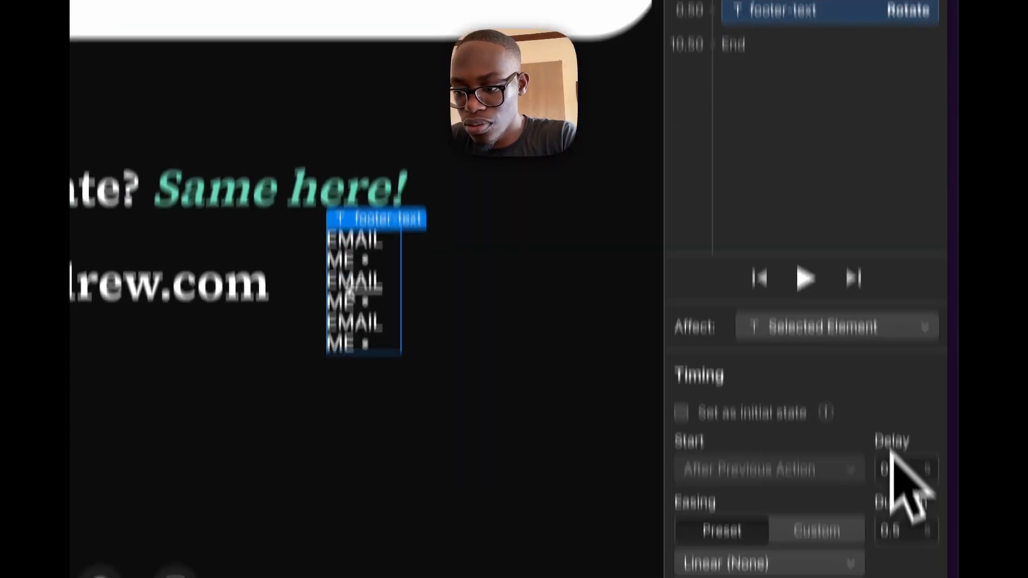
double_click(894, 530)
text(0)
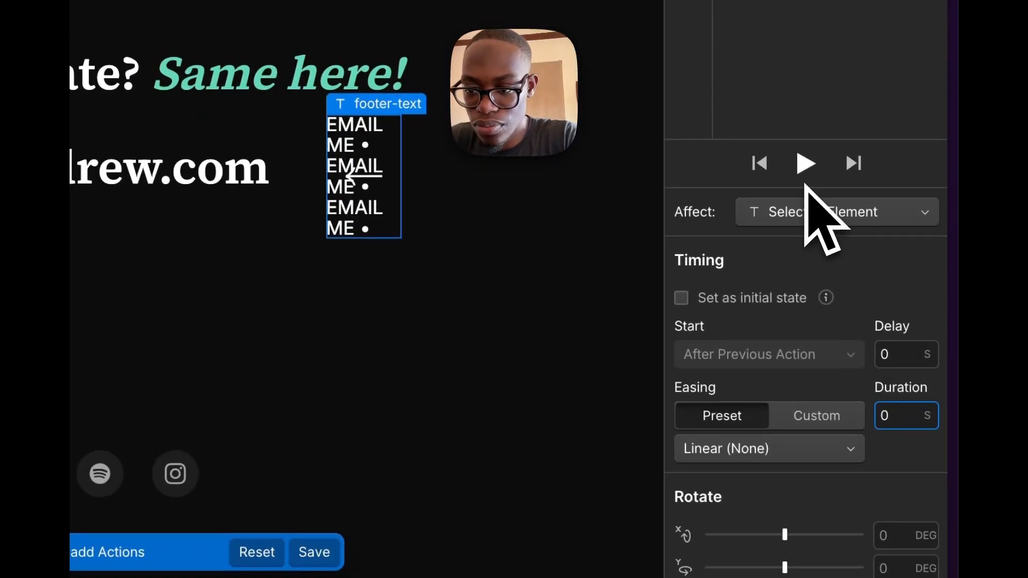
click(808, 161)
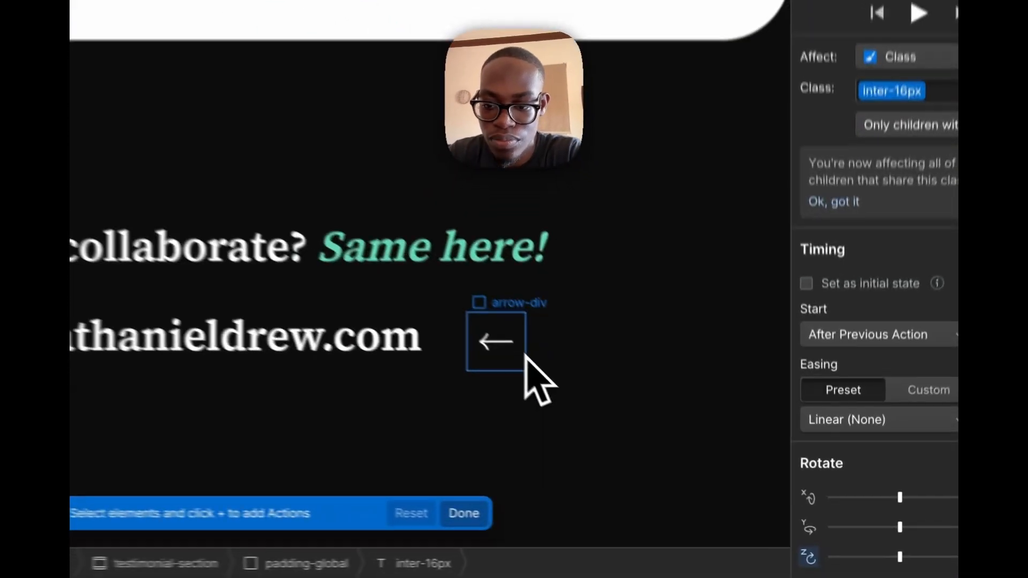
- In the reference project, undo the last changes to restore the Email Me text inside the footer's arrow-div and select it
click(712, 445)
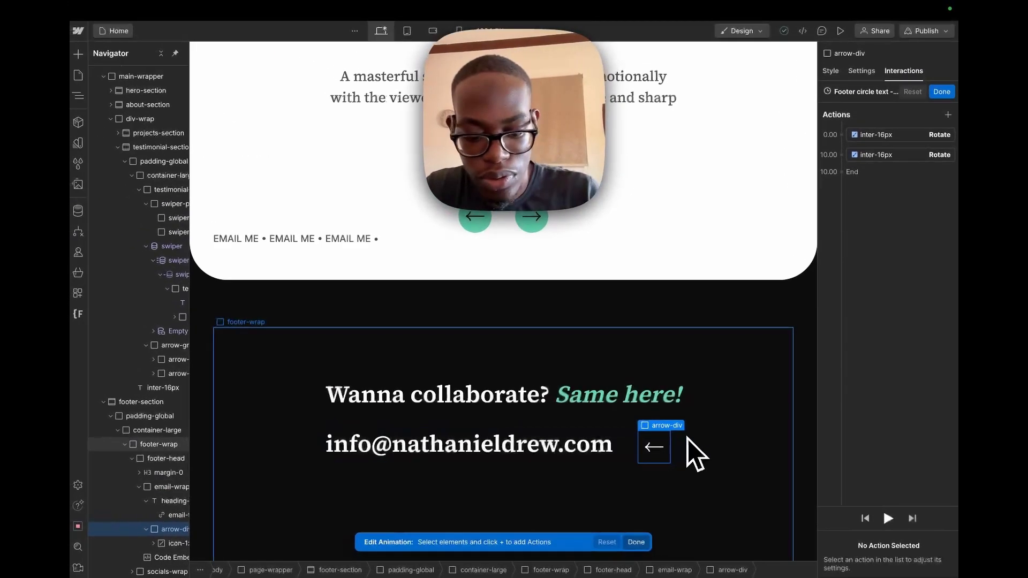
key(super+z)
key(super+z)
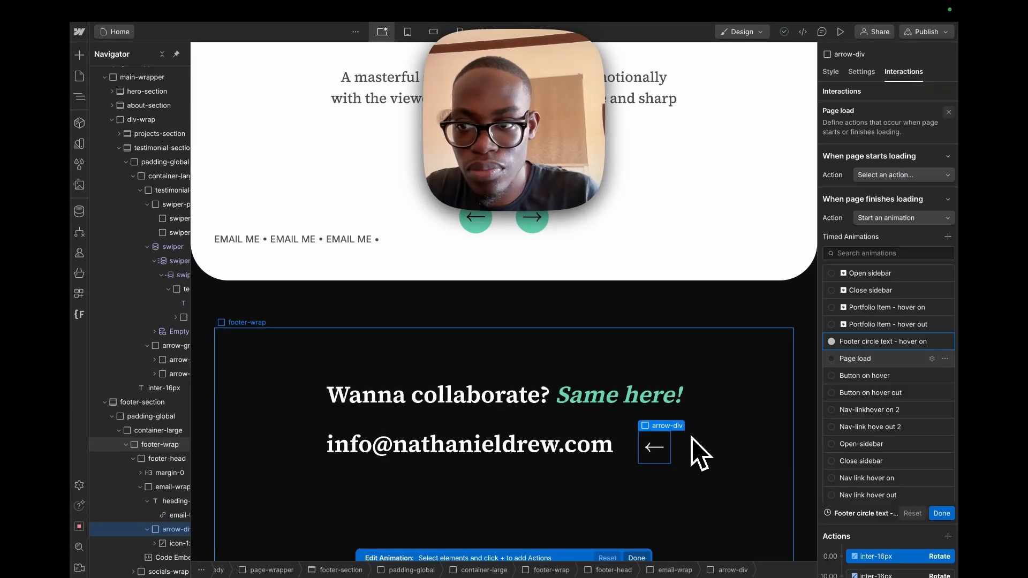
key(super+z)
click(648, 477)
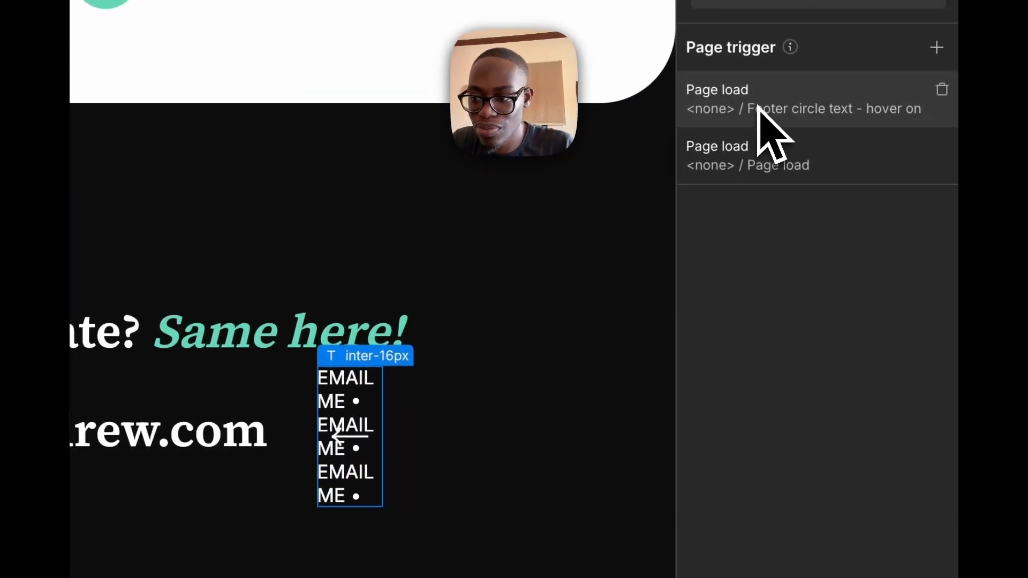
- Reopen the reference animation Footer circle text - hover on and check its inter-16px rotate actions against Rotate text
click(761, 110)
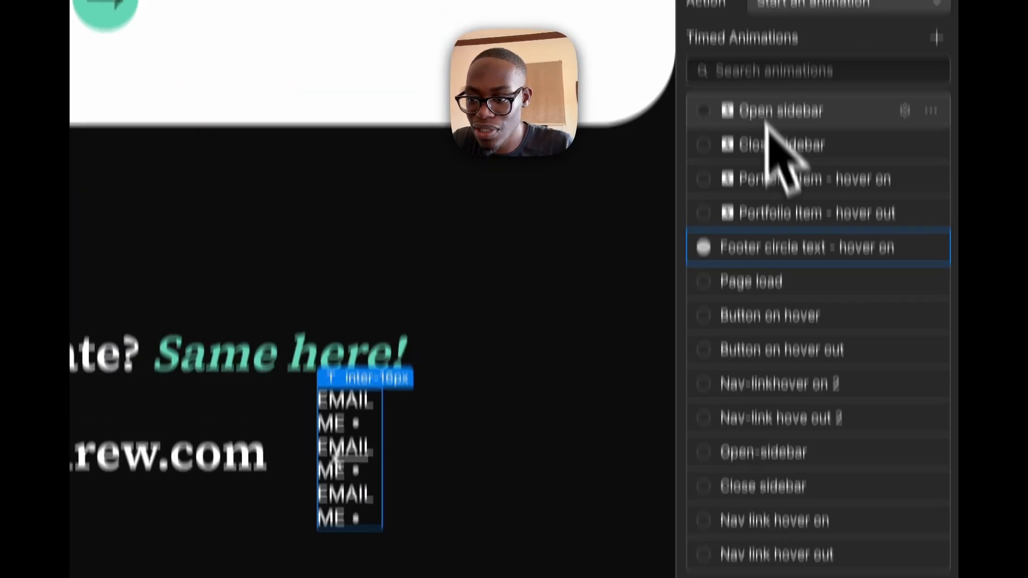
click(836, 425)
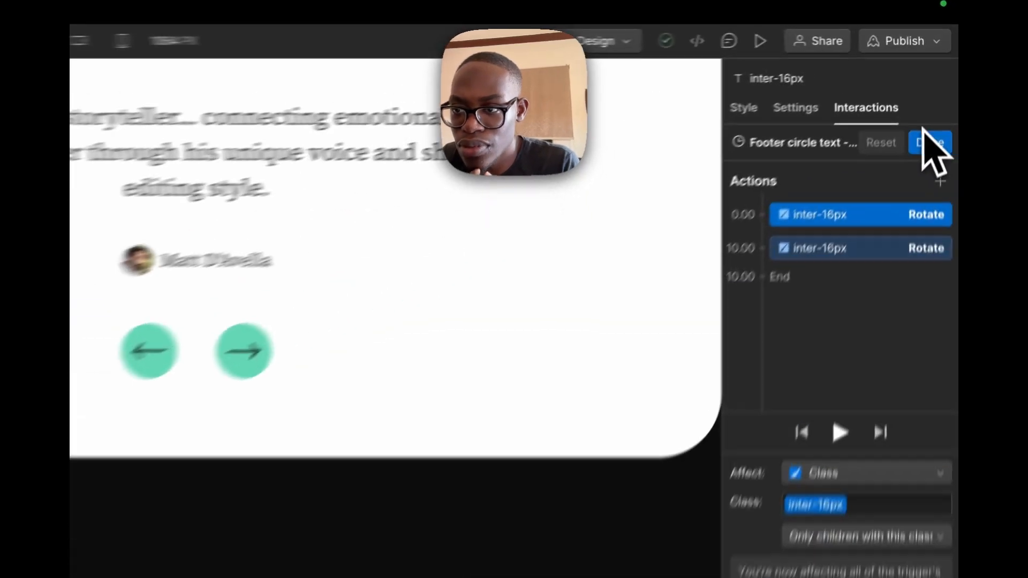
click(942, 92)
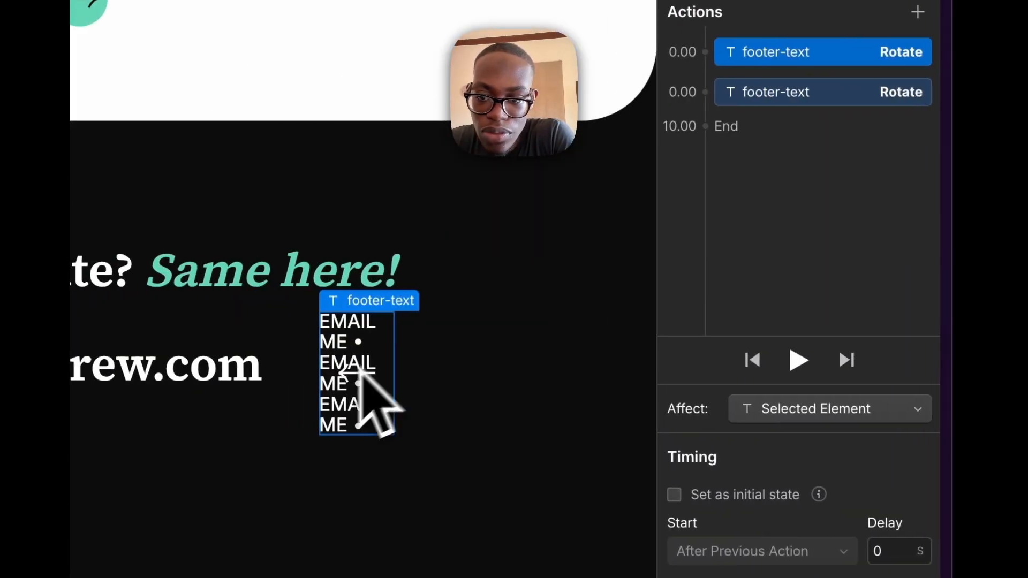
- Back in the working project, preview Rotate text and publish the site to the staging domain
click(812, 485)
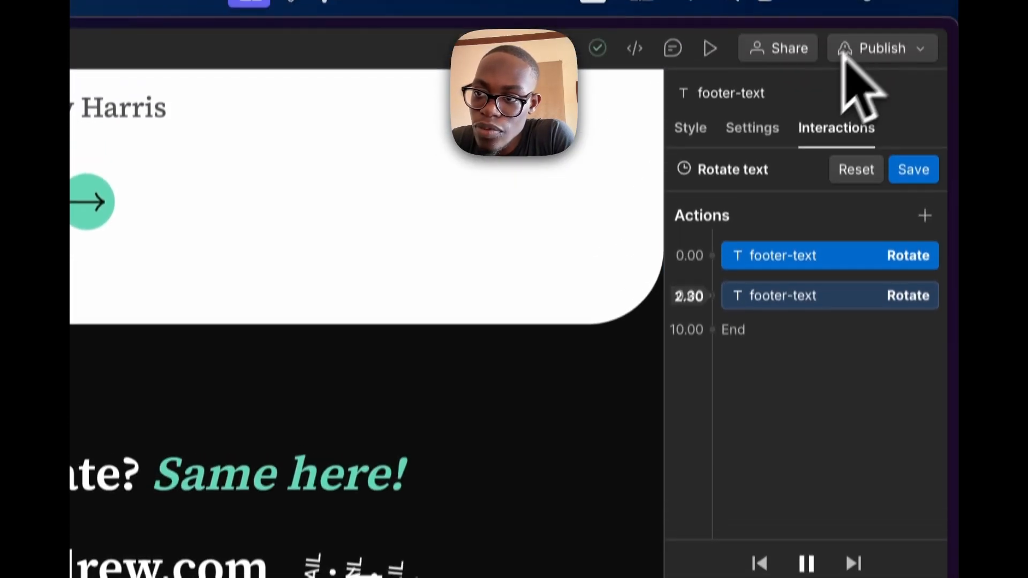
click(873, 75)
click(822, 450)
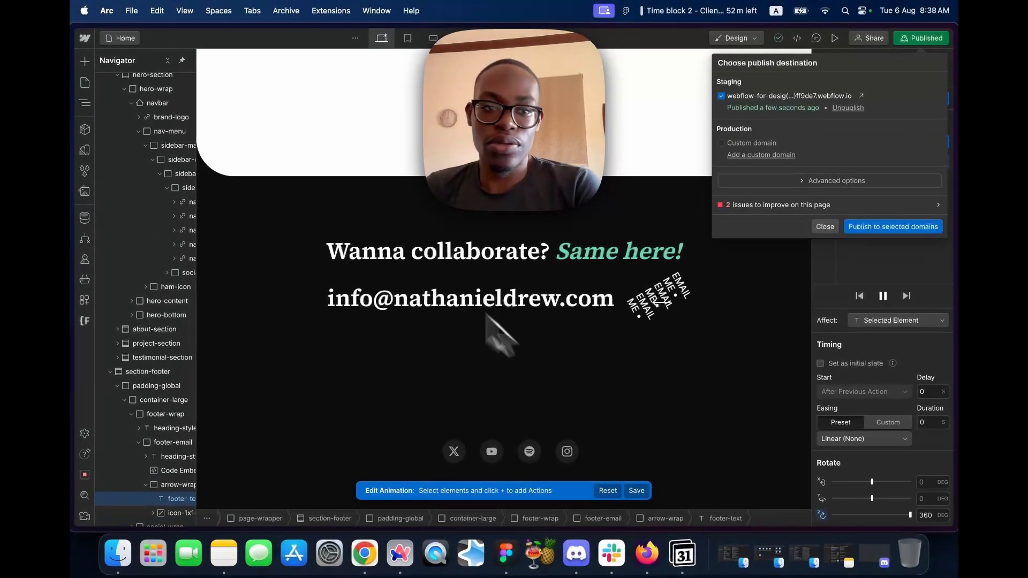
- Check the rotating Email Me text and arrow in the published footer, and review the page up to Featured Projects
mouse_move(72, 261)
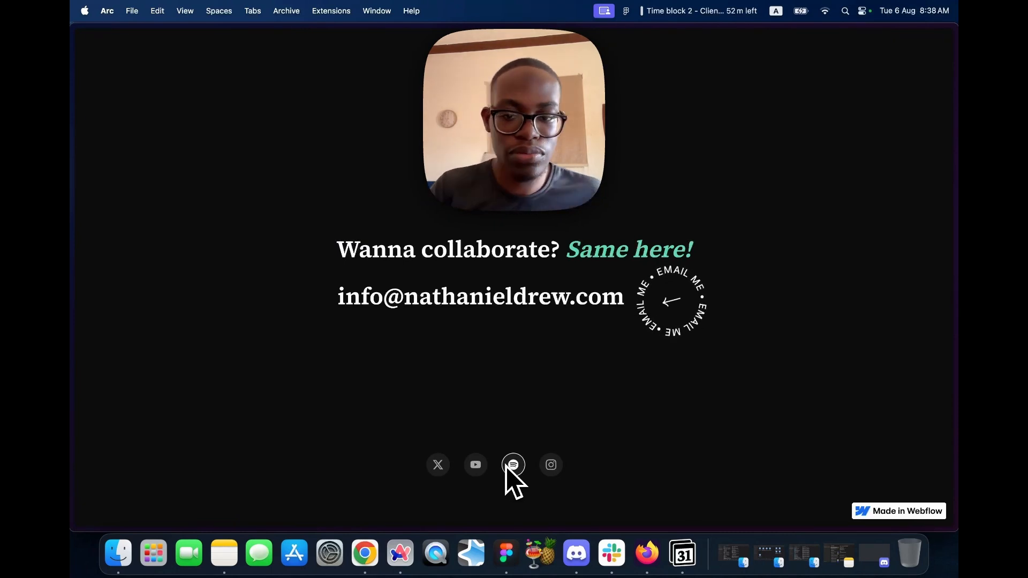
scroll(507, 467, up, 10)
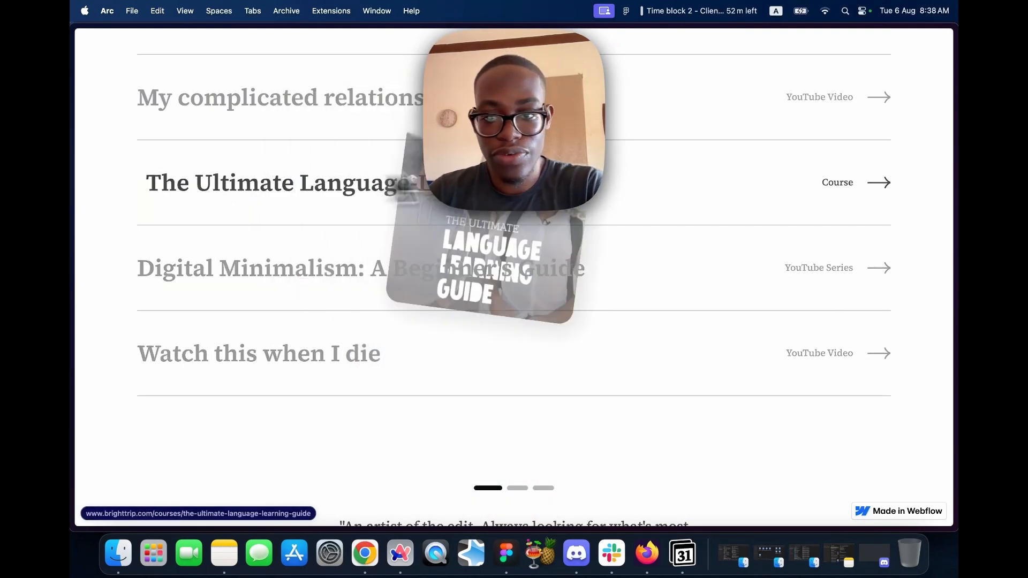
scroll(314, 246, up, 5)
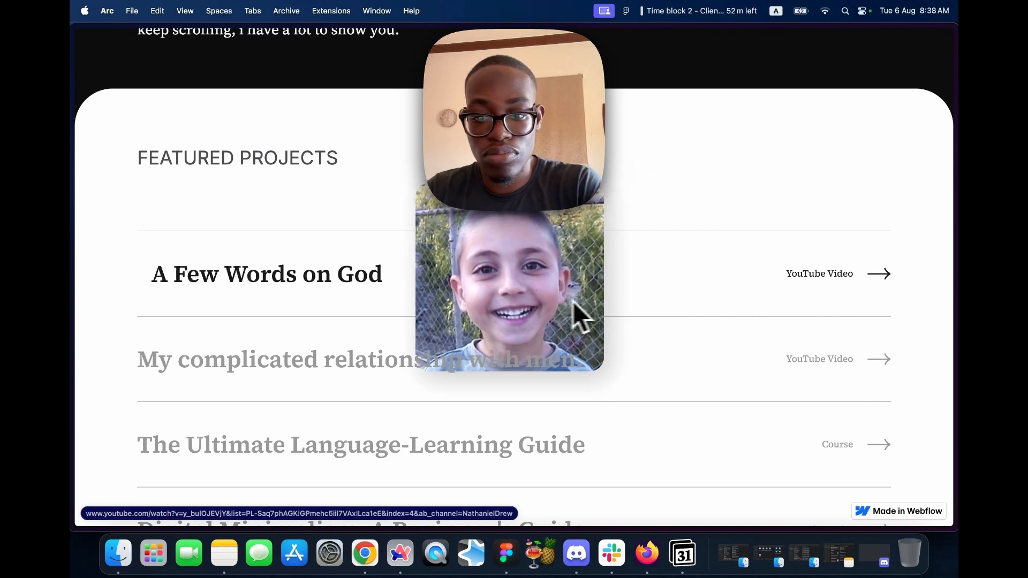
- Review the published page from Featured Projects to the footer, trying the testimonial slider in both directions
scroll(753, 349, down, 5)
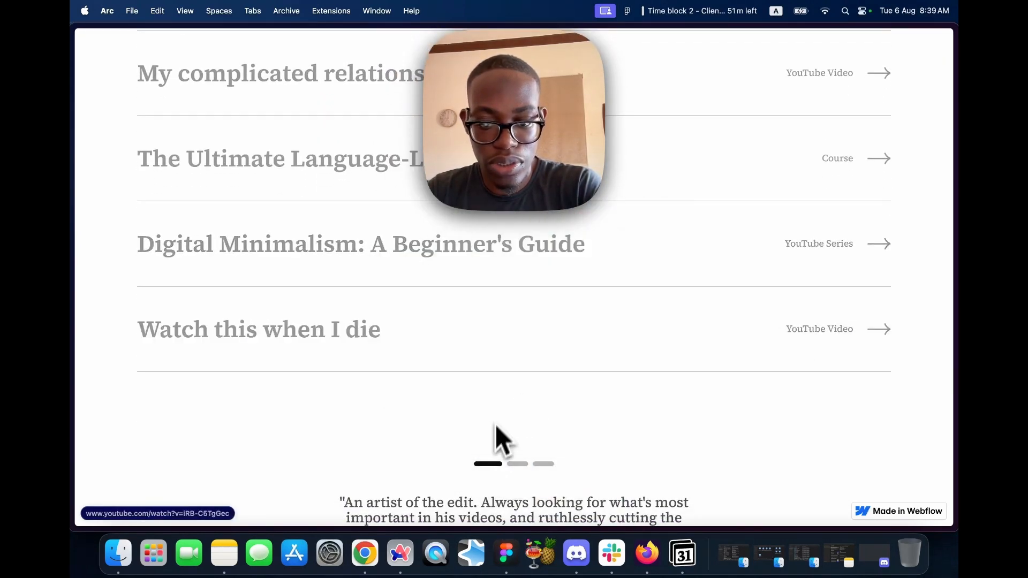
scroll(542, 455, down, 5)
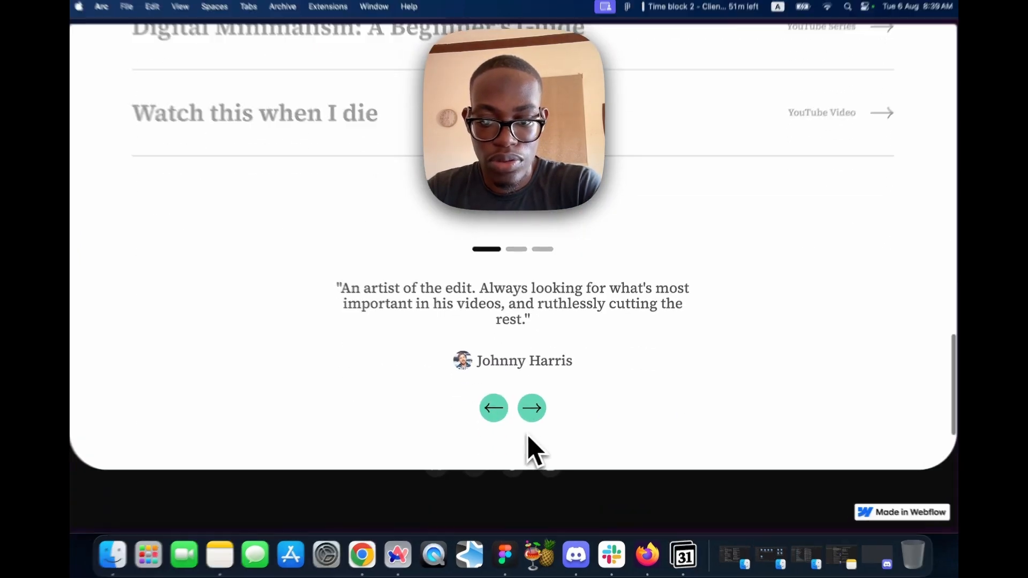
click(494, 411)
click(494, 410)
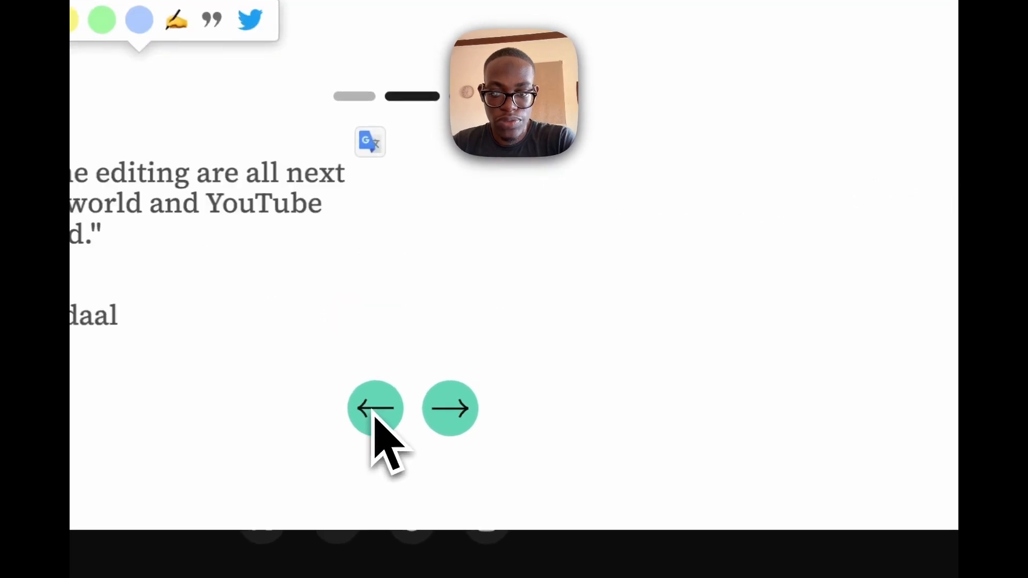
click(494, 410)
click(539, 419)
click(465, 429)
click(466, 429)
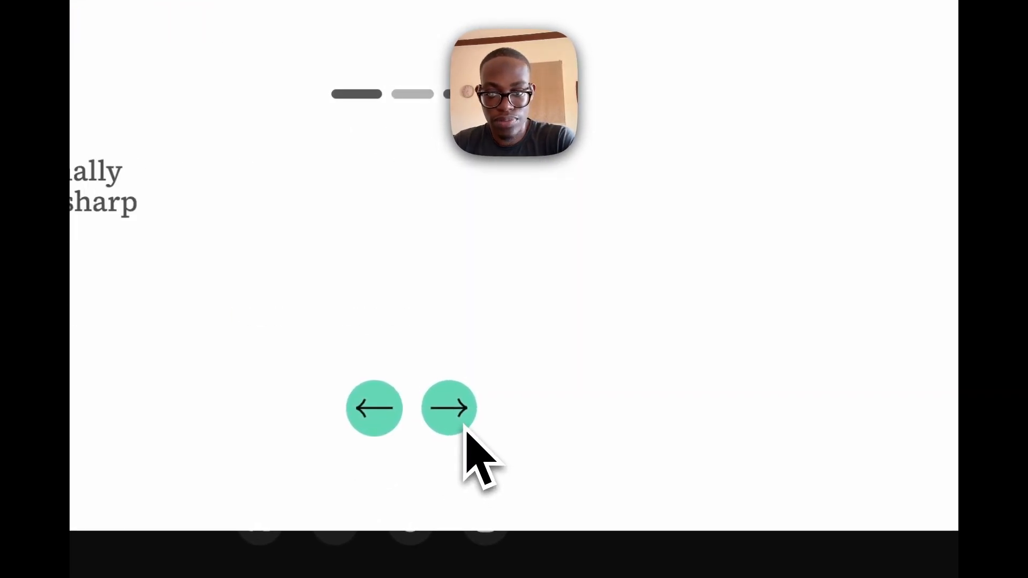
scroll(465, 402, down, 5)
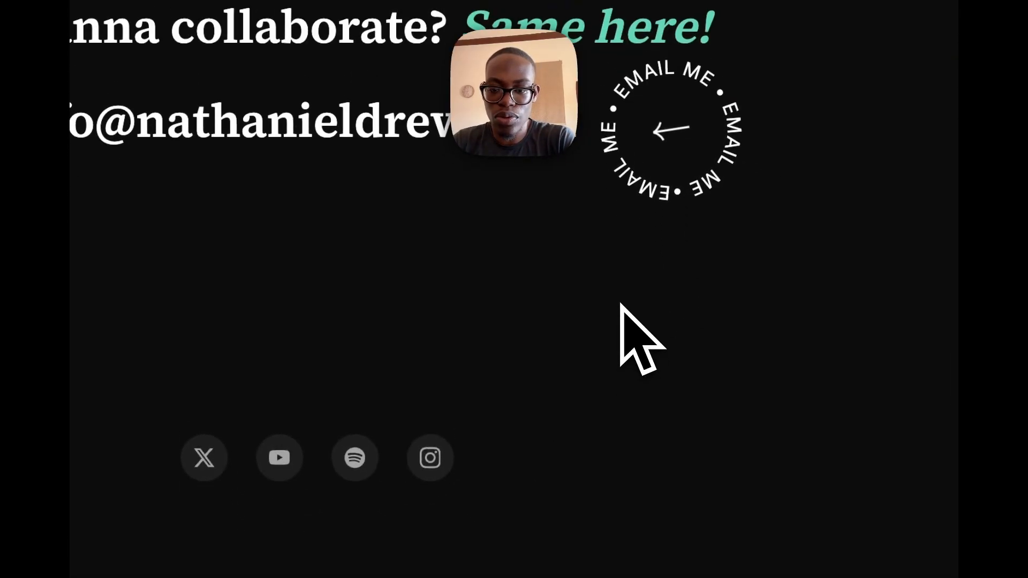
- Back in the Webflow project, finish editing Rotate text and enable looping for it in the page load interaction
click(105, 271)
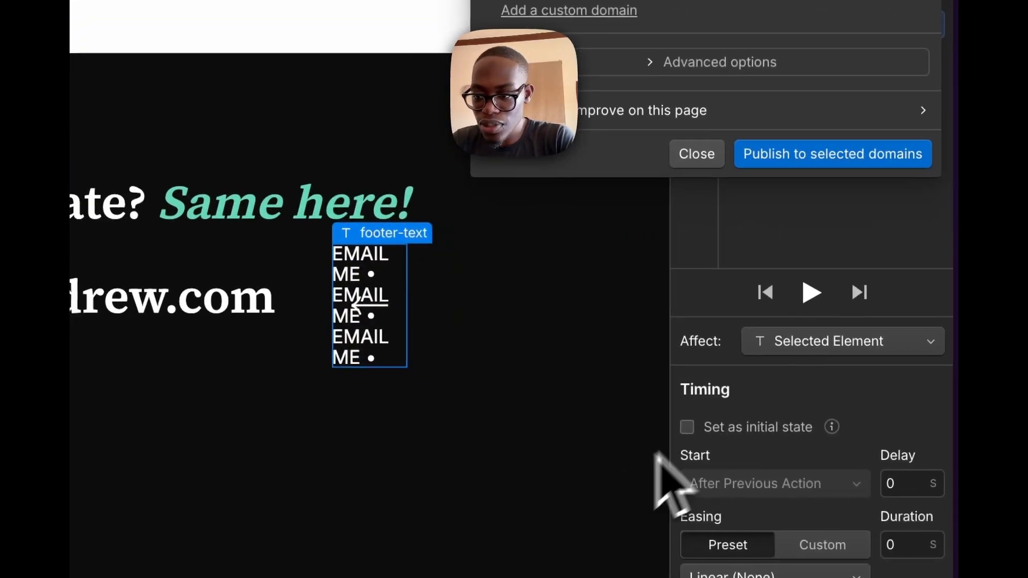
click(592, 487)
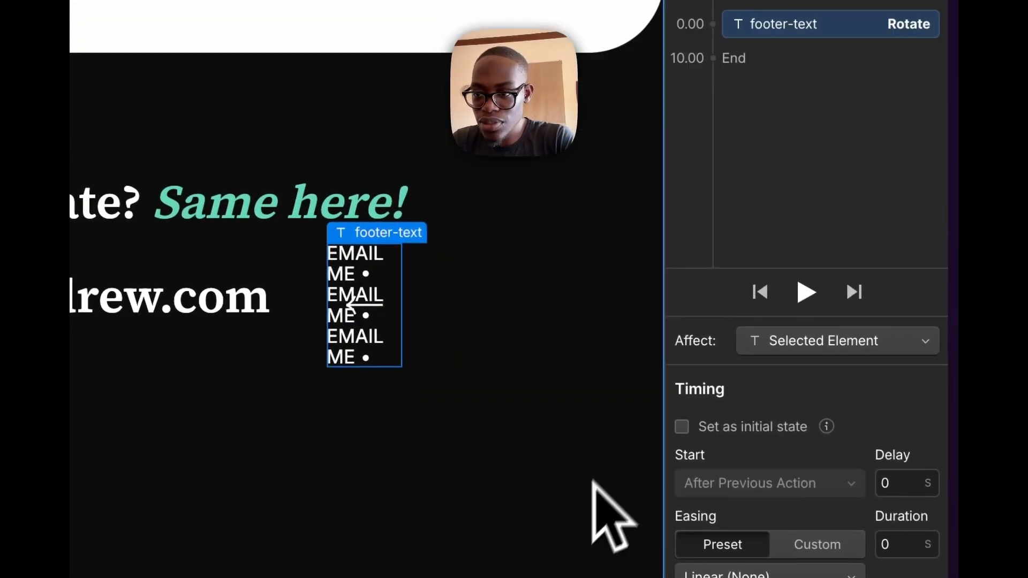
click(914, 28)
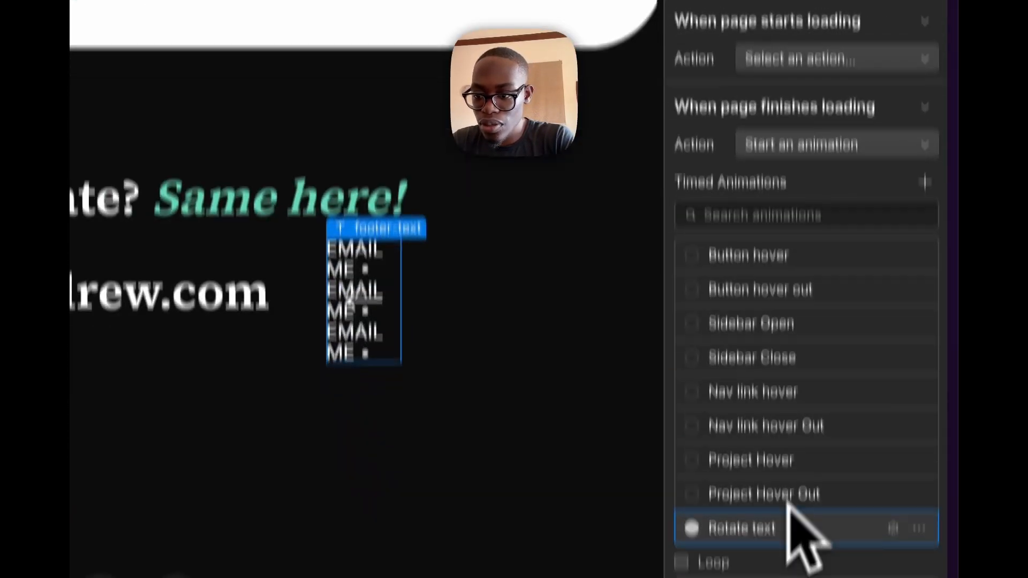
click(682, 471)
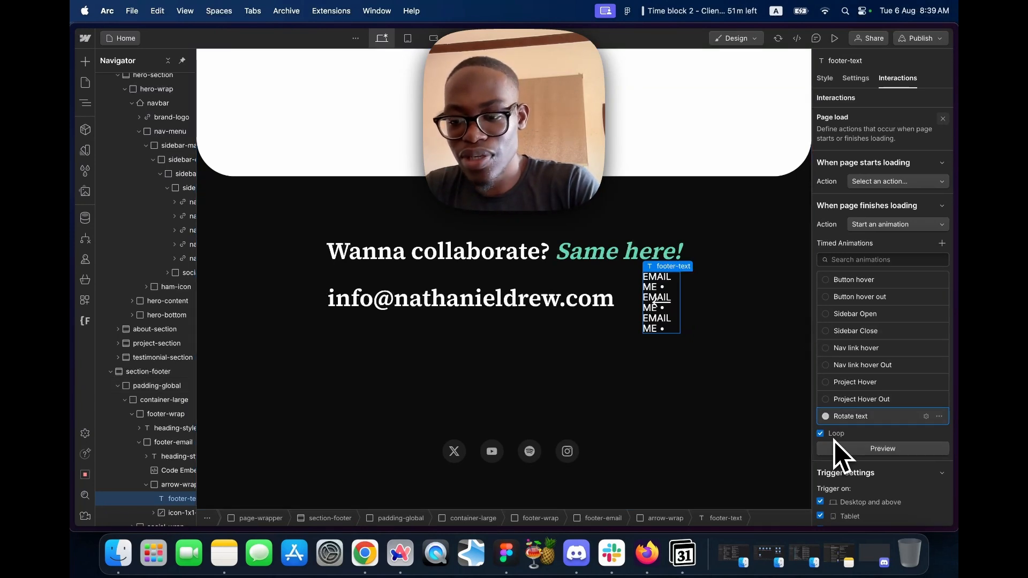
- Check the two footer-text rotate actions in Rotate text and publish the site to the staging domain
scroll(868, 456, down, 1)
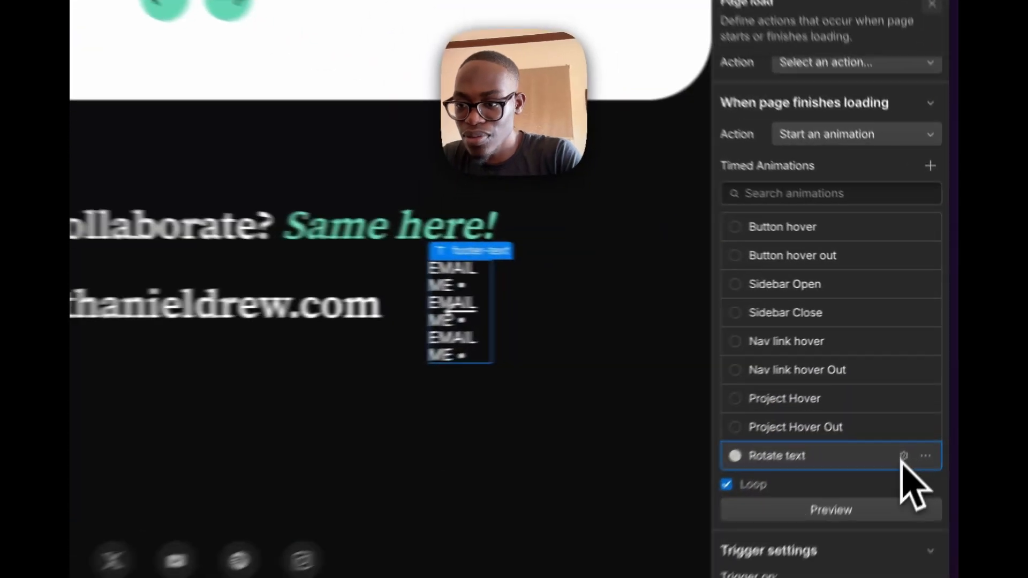
click(926, 389)
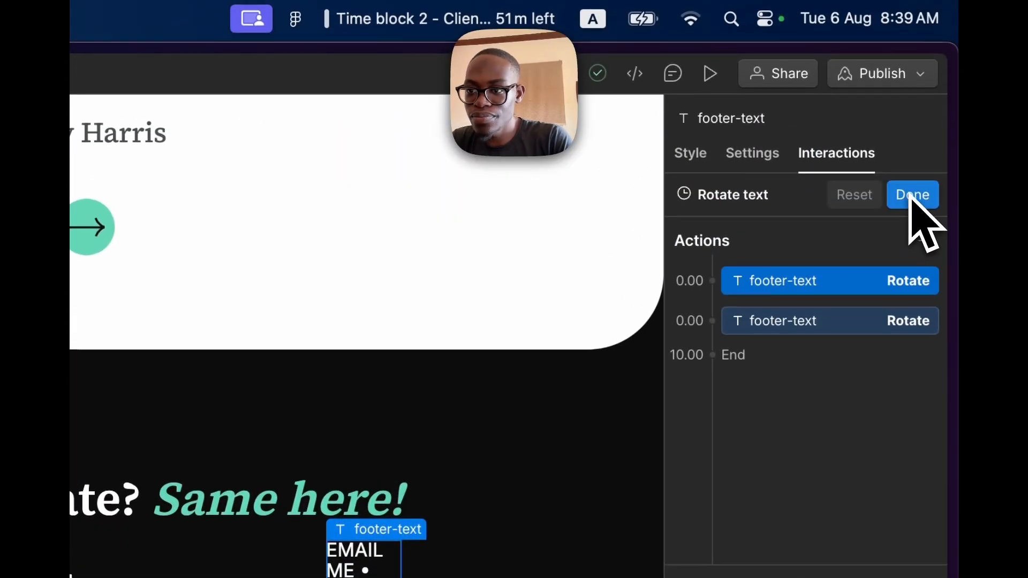
click(912, 198)
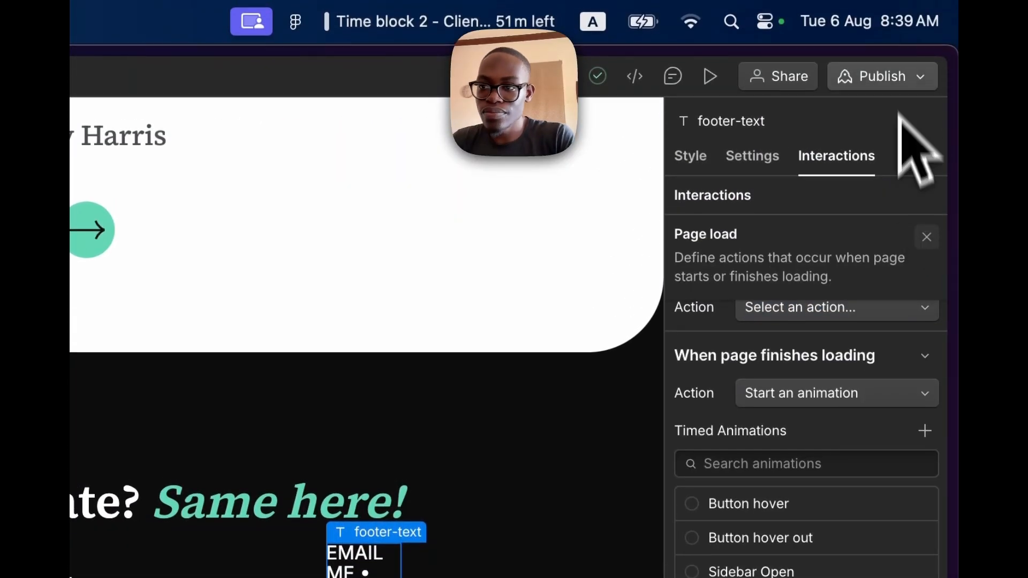
click(900, 68)
click(788, 452)
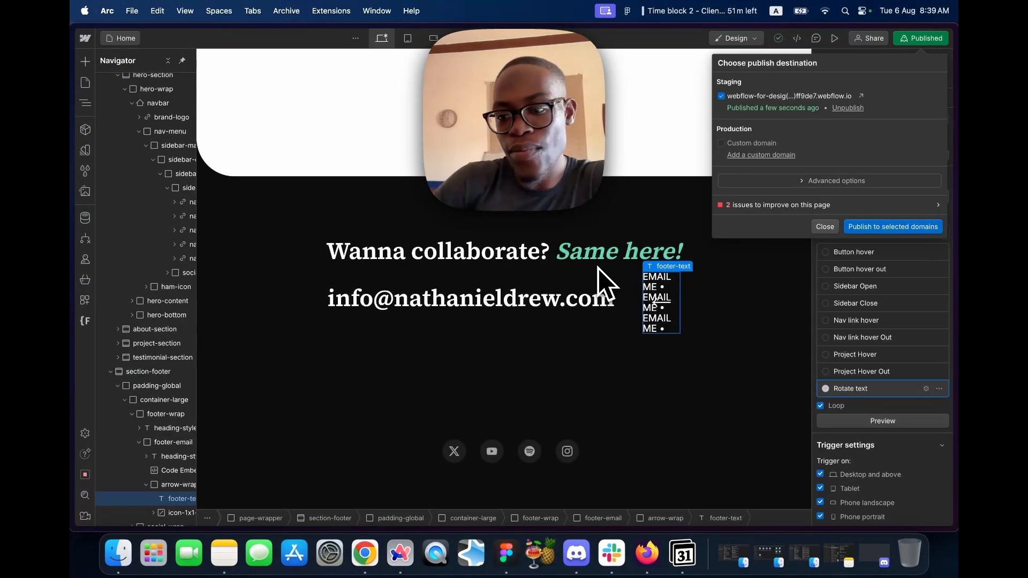
- On the published site, check the rotating footer text and test dragging the interest tags in the about section
mouse_move(71, 236)
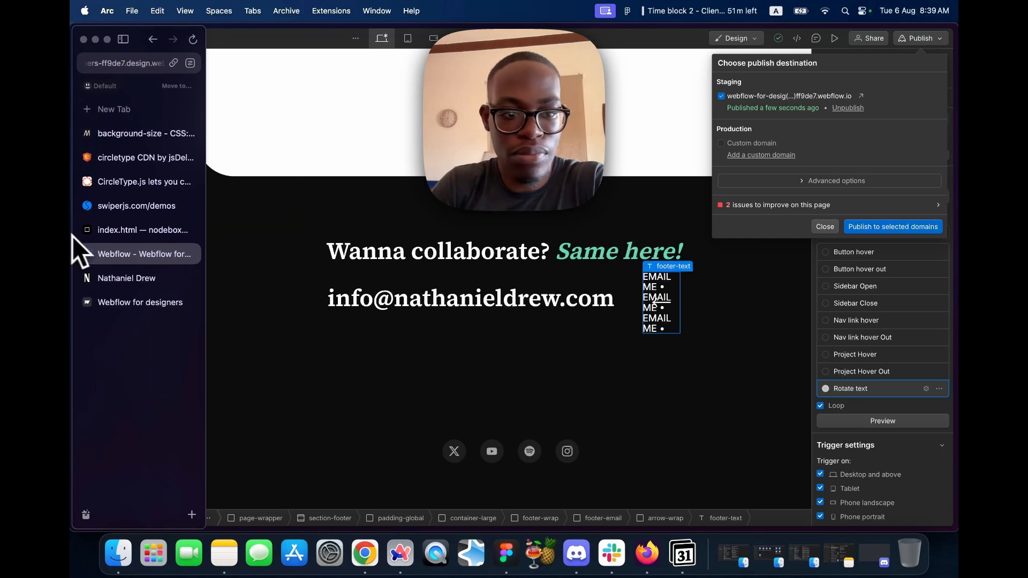
click(132, 295)
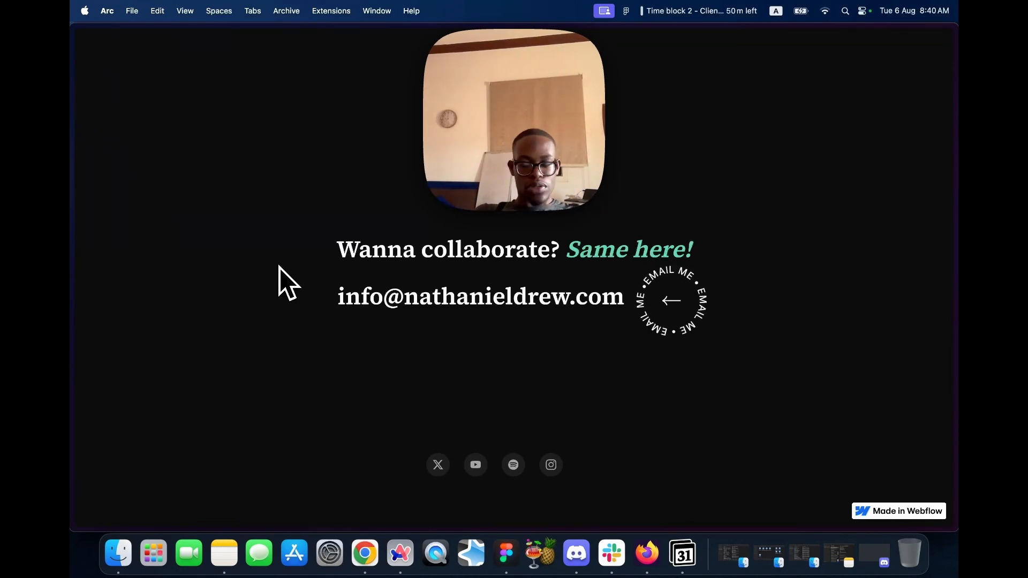
scroll(254, 284, up, 10)
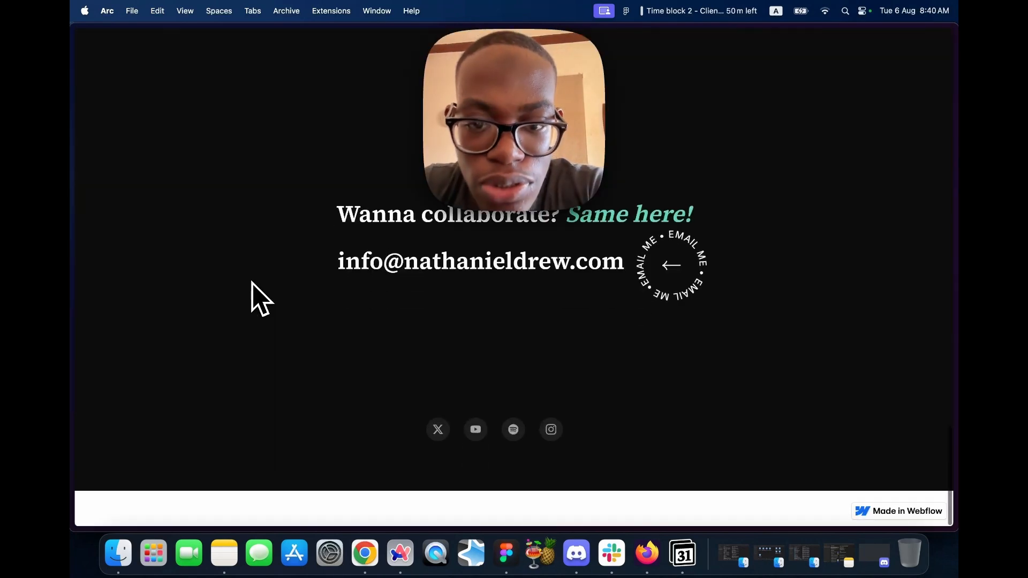
scroll(260, 300, up, 15)
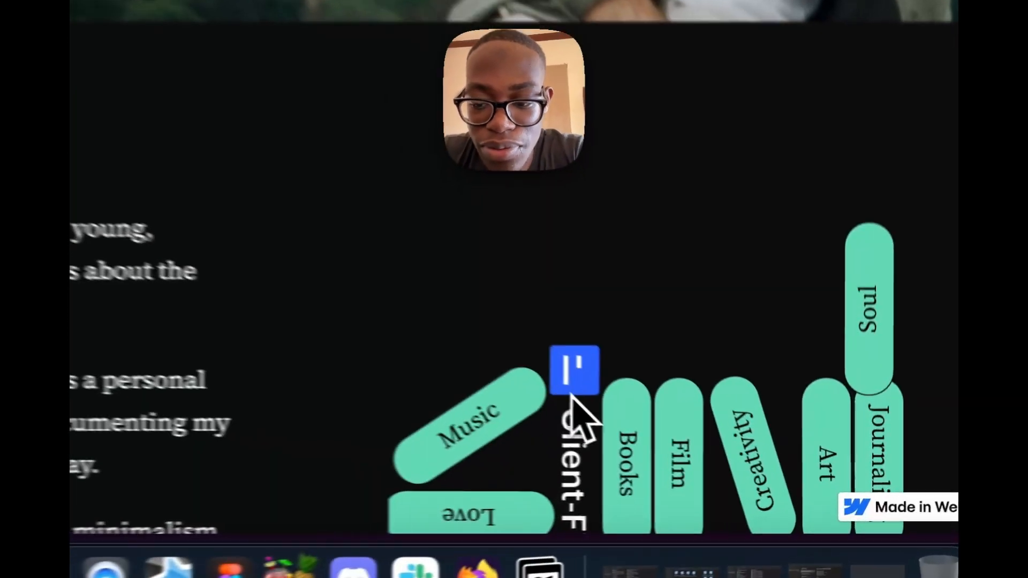
drag(706, 448, 764, 357)
drag(659, 200, 739, 294)
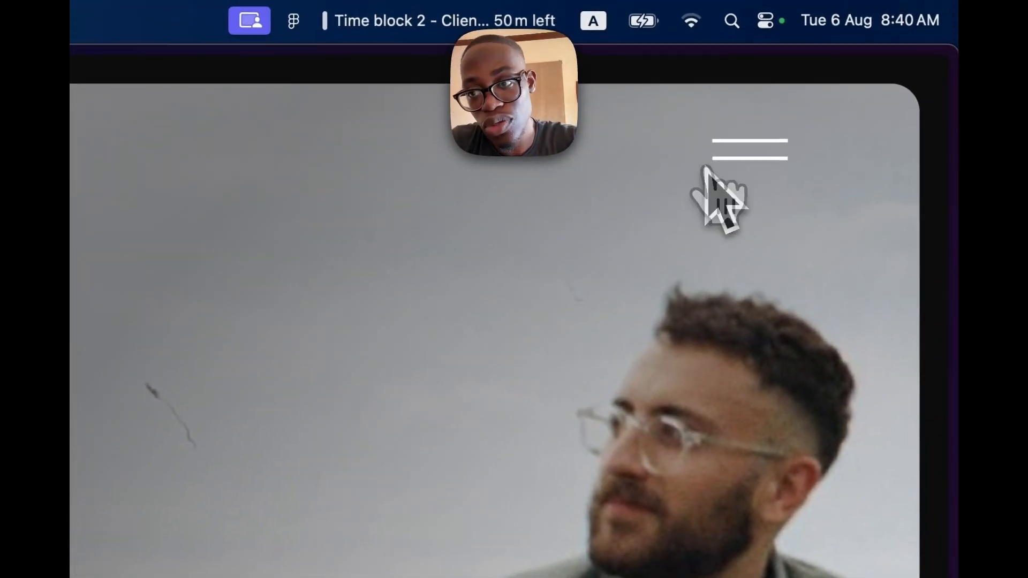
- Test opening and closing the hero's sidebar menu, and review the published page down to the footer's Email Me text
click(799, 85)
click(745, 161)
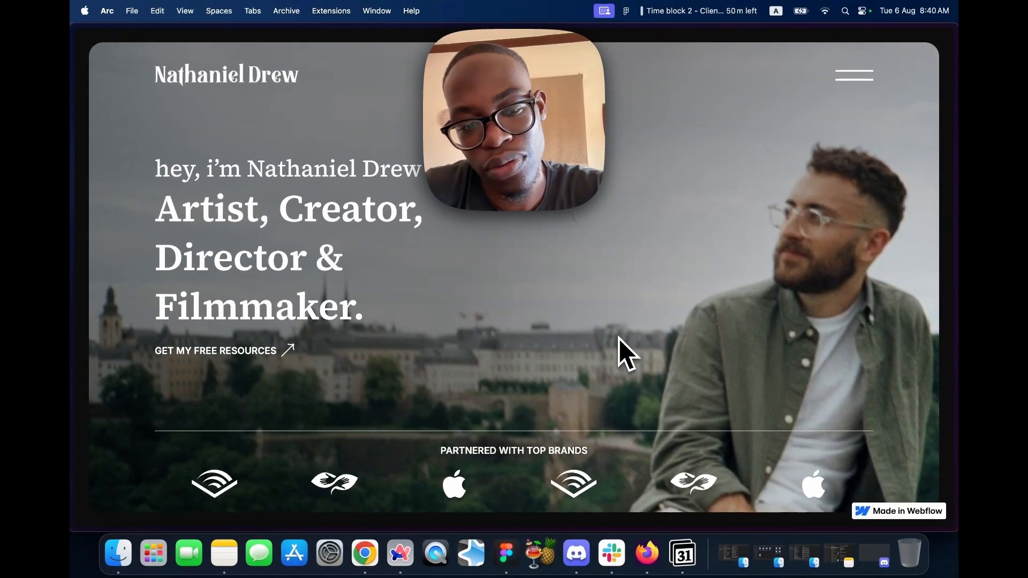
scroll(483, 325, down, 1)
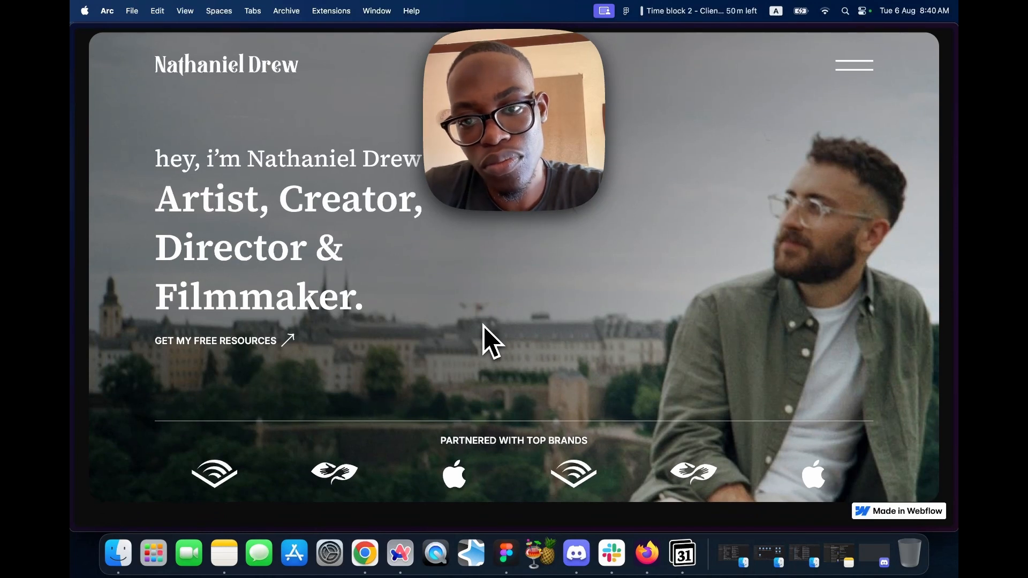
scroll(484, 341, down, 2)
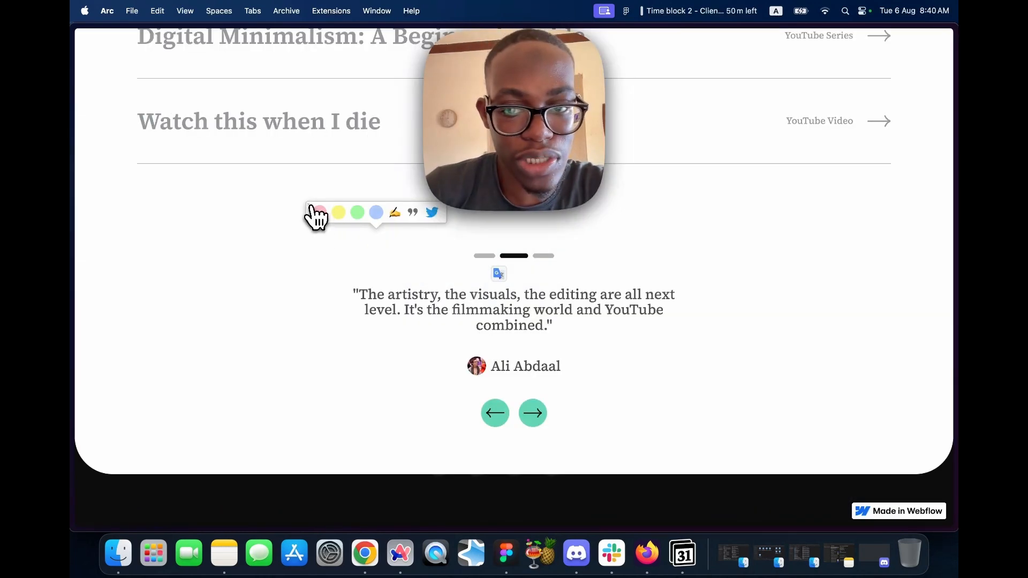
scroll(425, 317, down, 8)
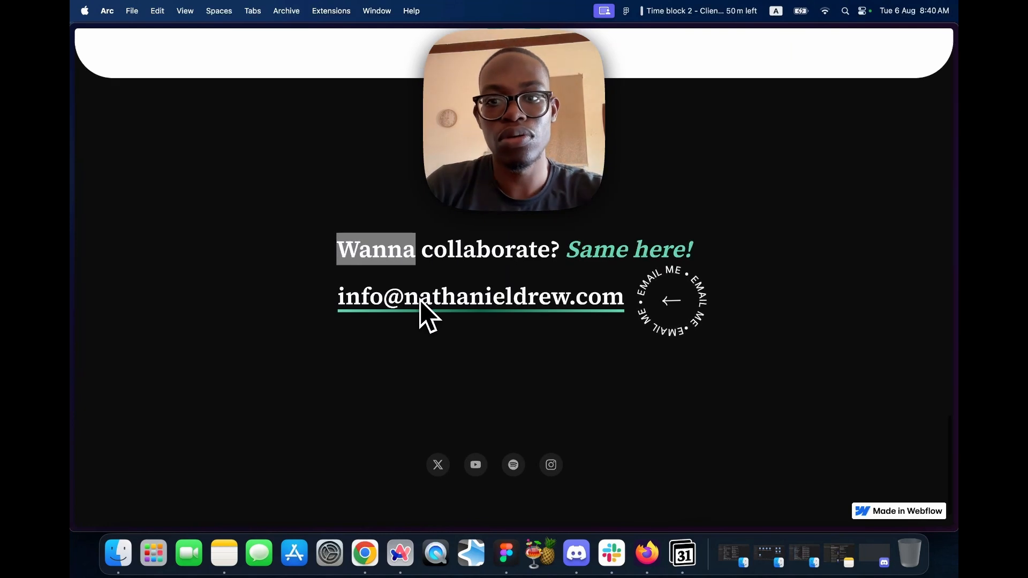
click(484, 265)
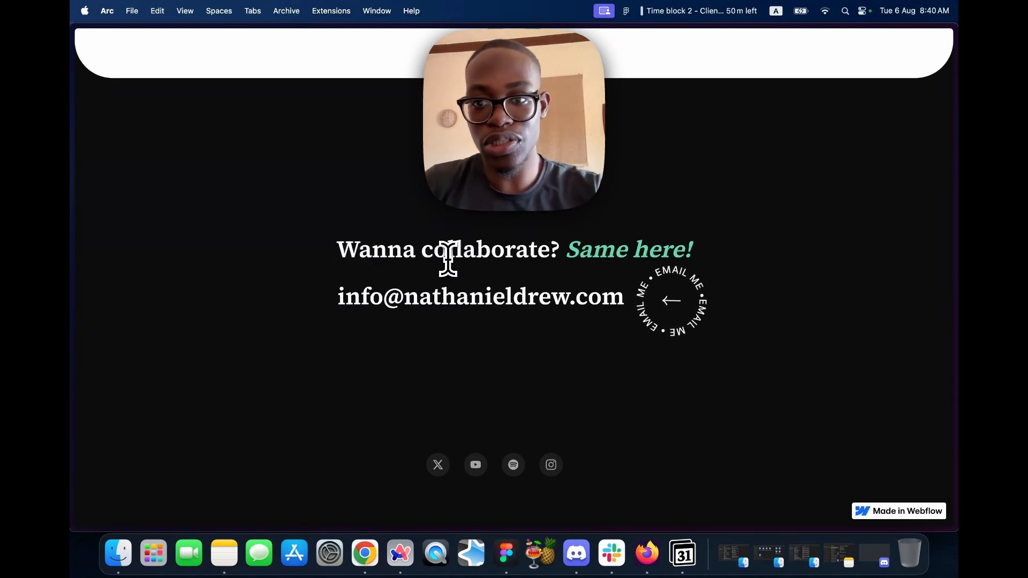